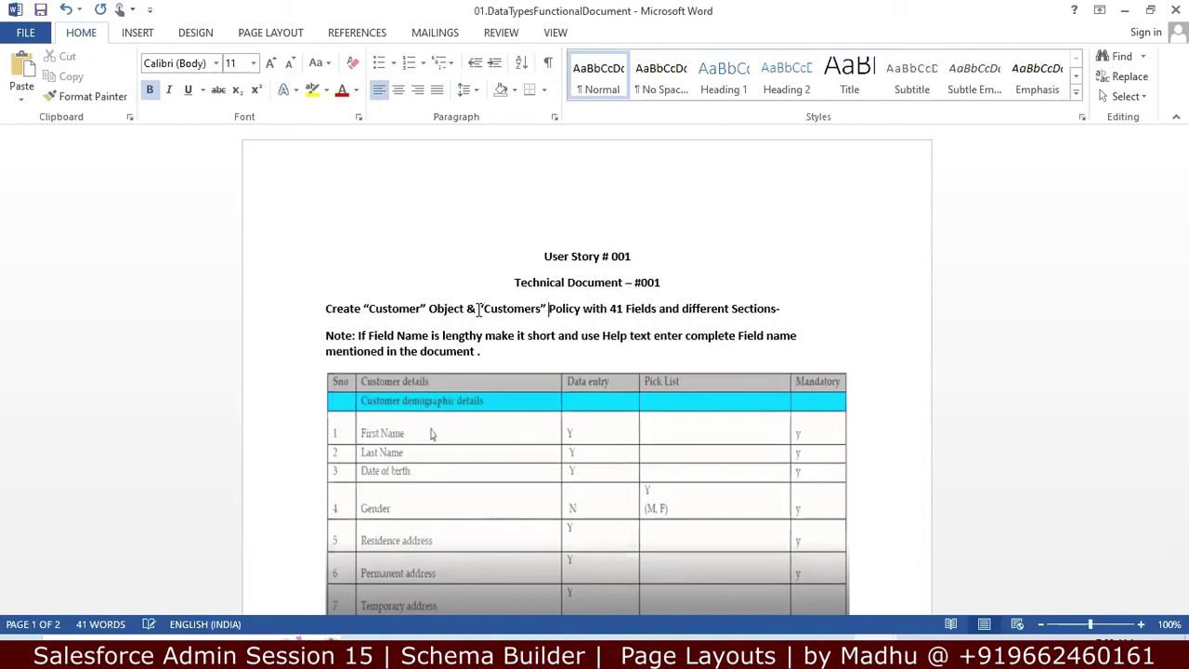
Step: Insert 'Tab' and delete 'Policy' so the Customers requirement line reads Tab with 41 Fields
type("Tab")
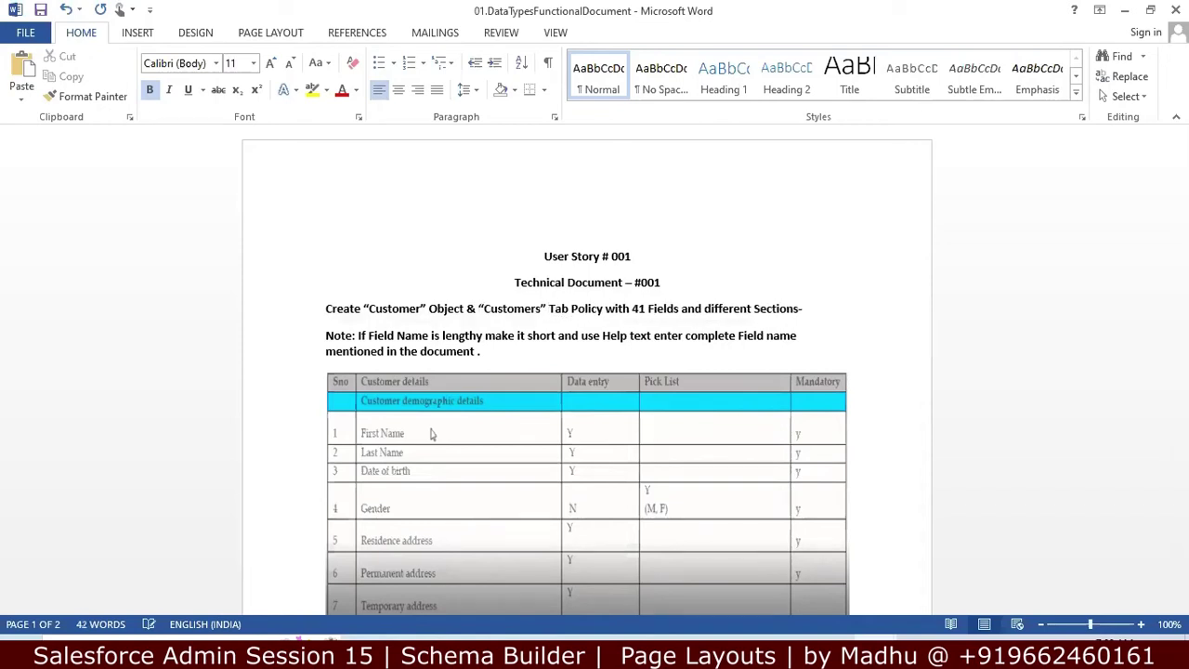
key("Delete")
key("Delete")
key("Delete")
key("Delete")
key("Delete")
key("Delete")
key("Delete")
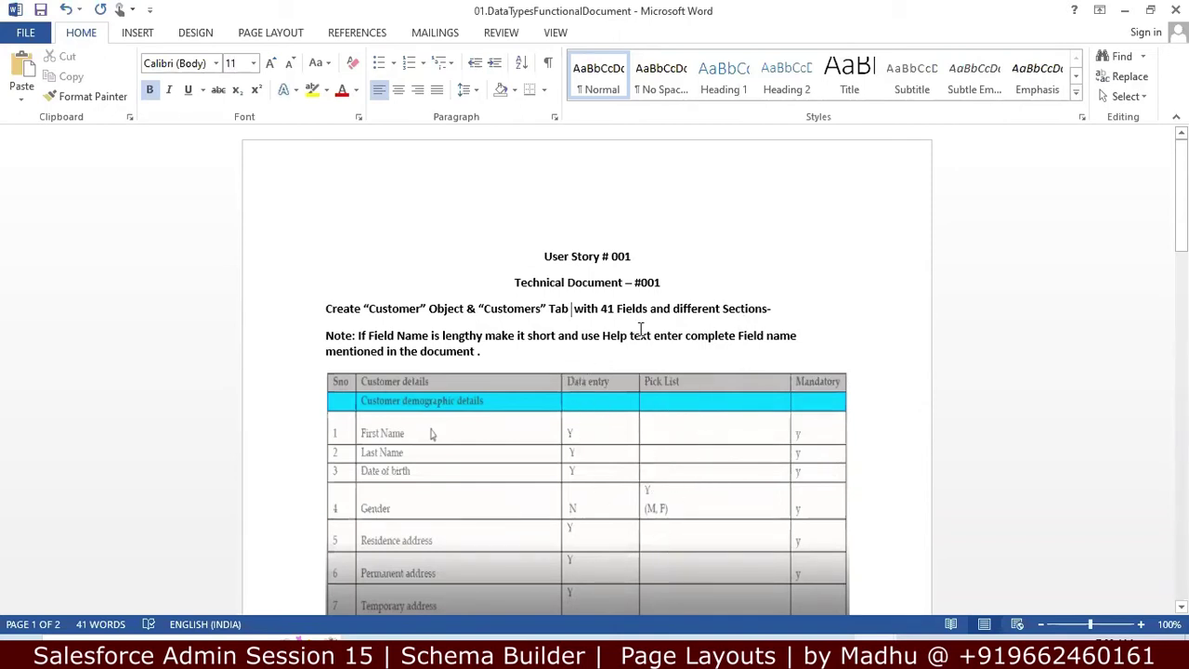
key("Down")
key("Down")
key("Down")
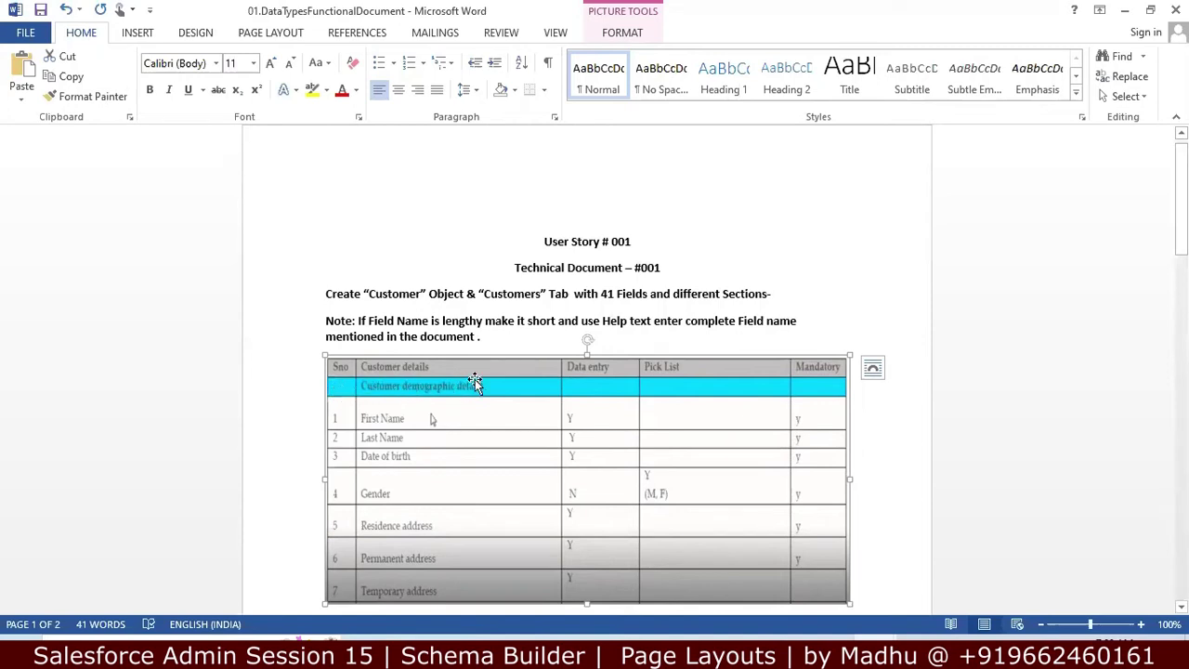
left_click_drag(1181, 205, 1149, 278)
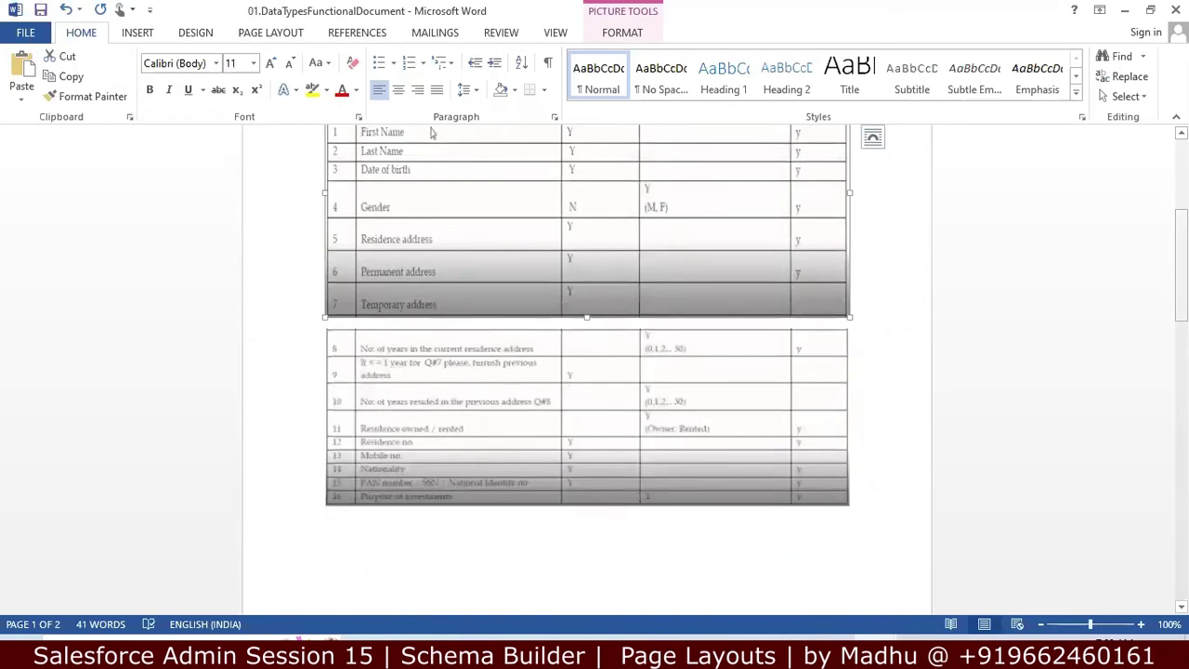
scroll(430, 132, "up", 2)
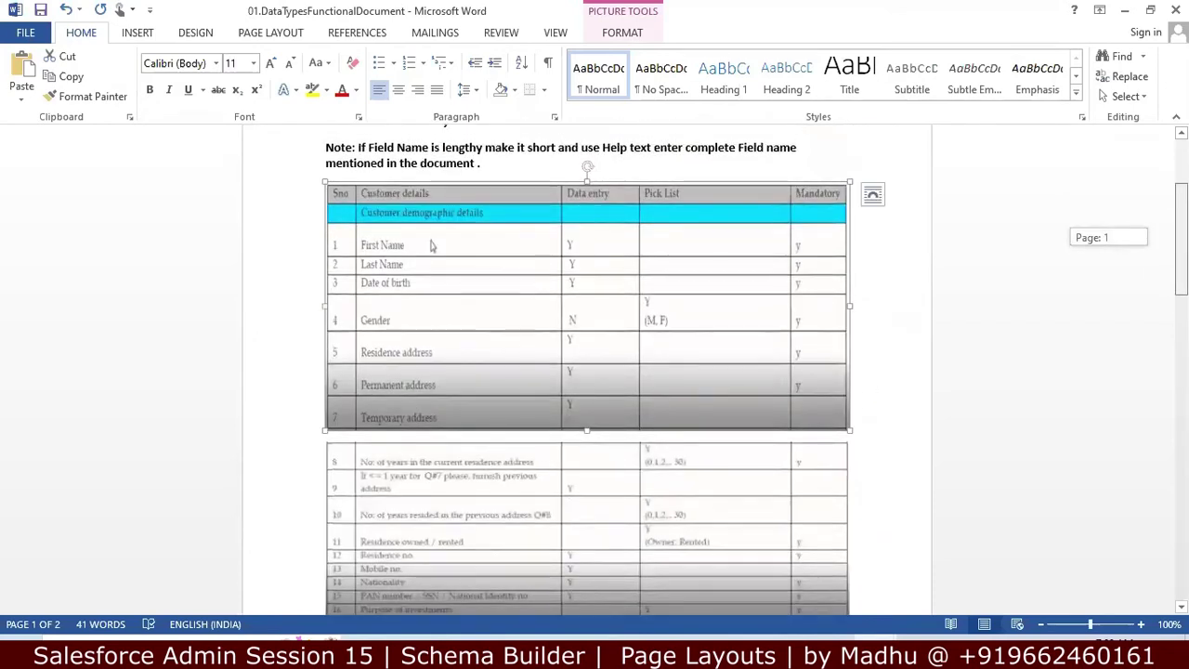
left_click_drag(1180, 226, 1133, 379)
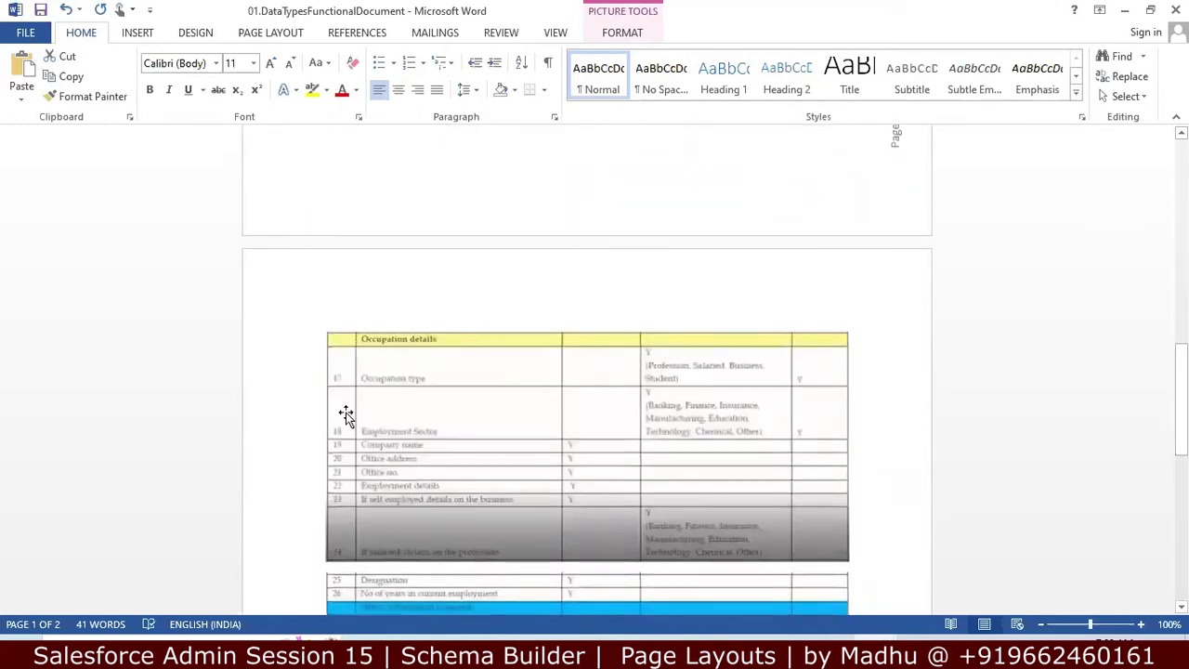
left_click_drag(1180, 399, 1180, 453)
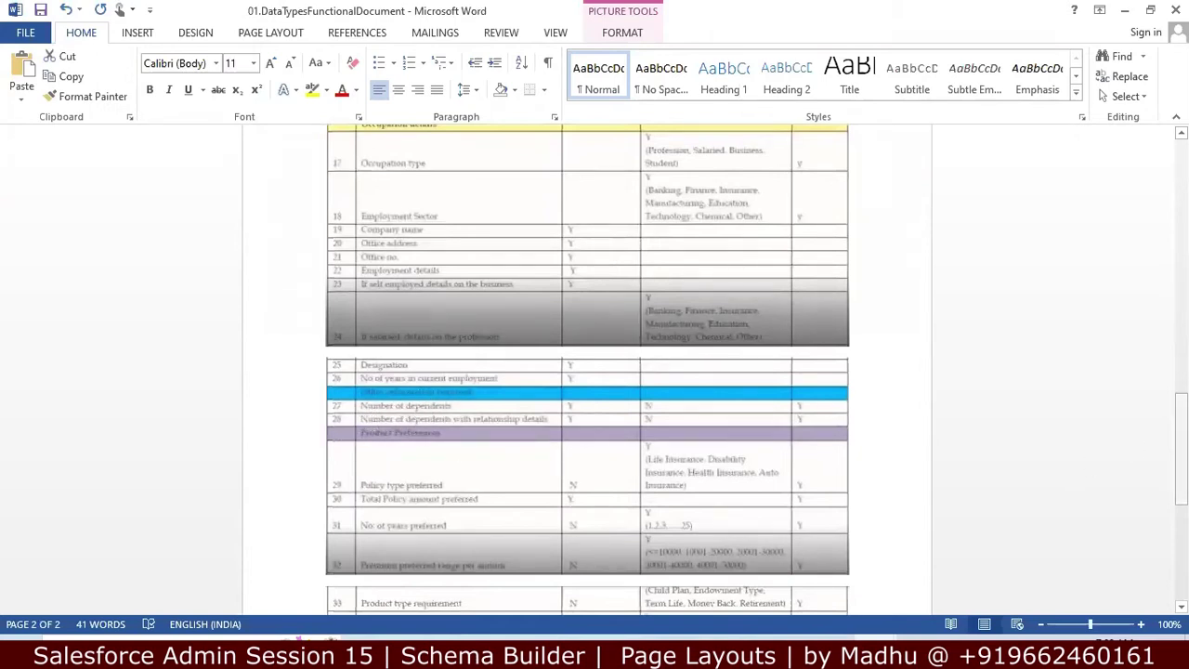
left_click_drag(1181, 455, 1181, 200)
scroll(430, 434, "up", 1)
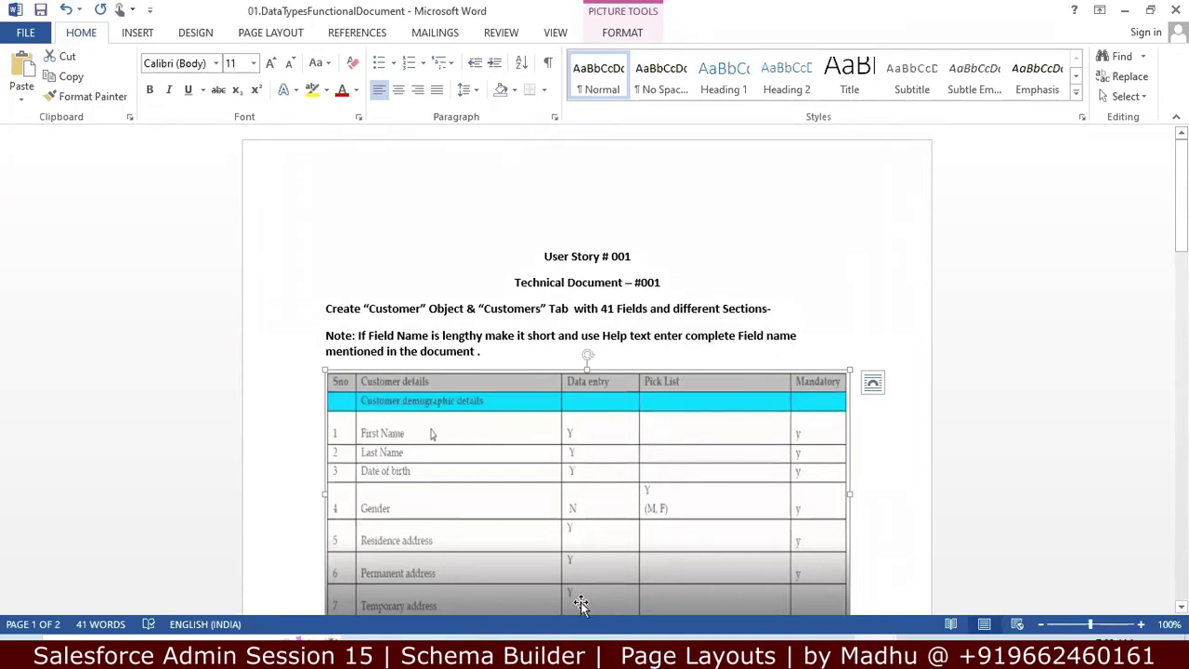
Step: Switch from the Word document to the Schema Builder notes in Notepad++ tab new 54
key("alt+Tab")
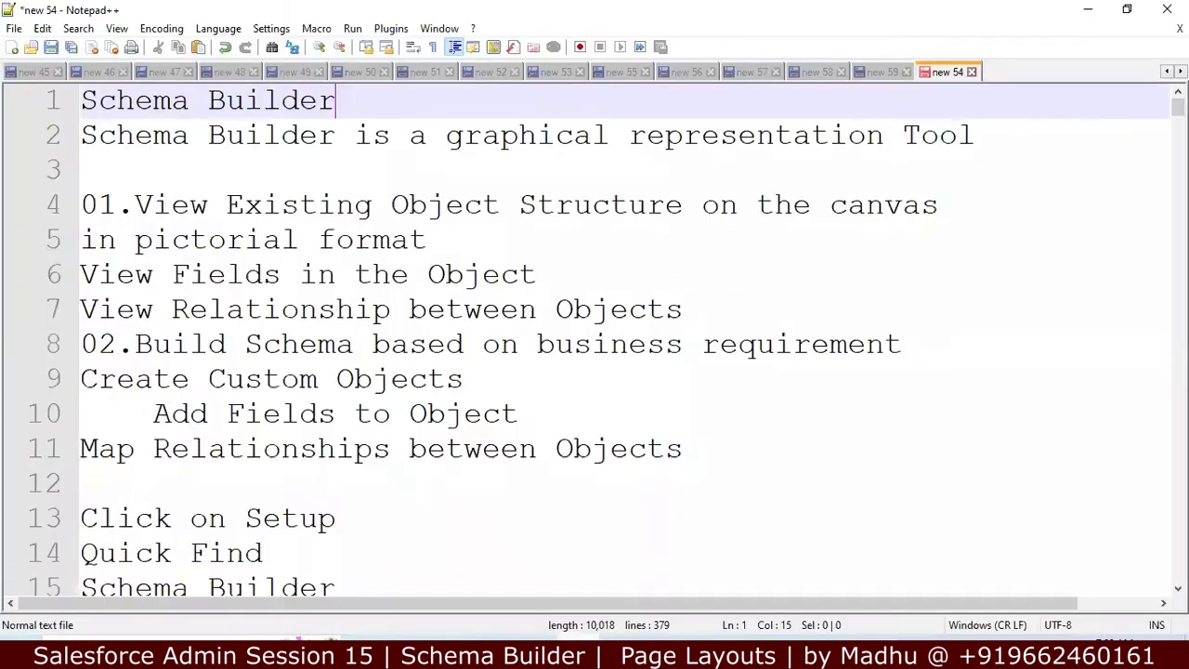
key("alt+Tab")
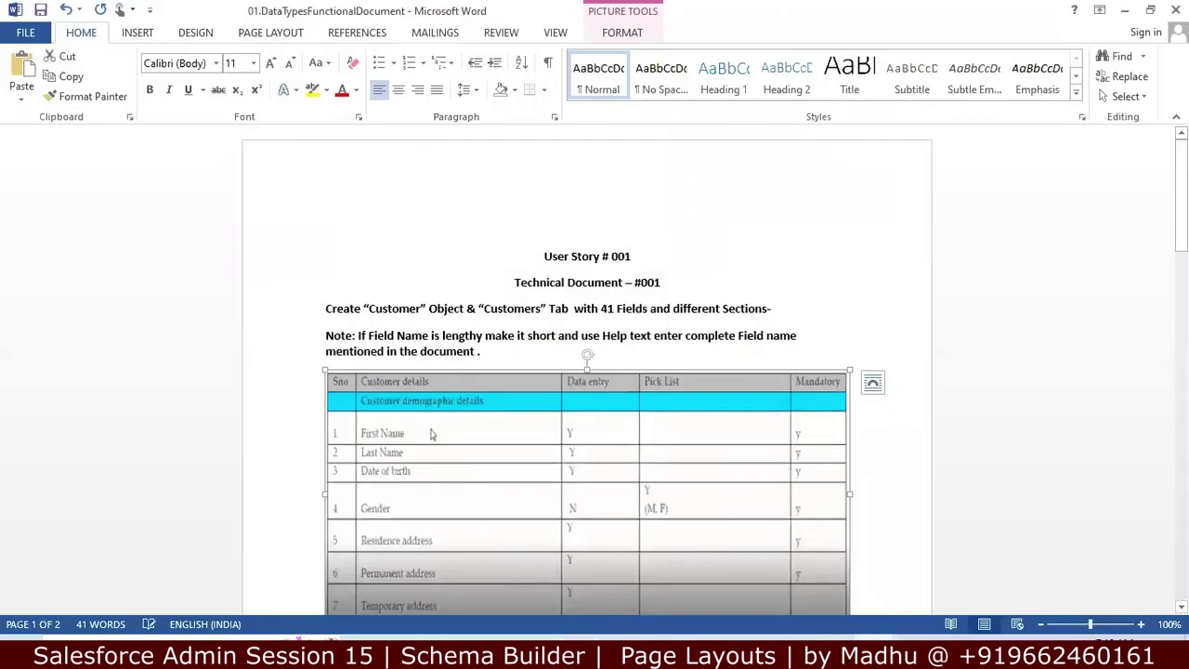
key("alt+Tab")
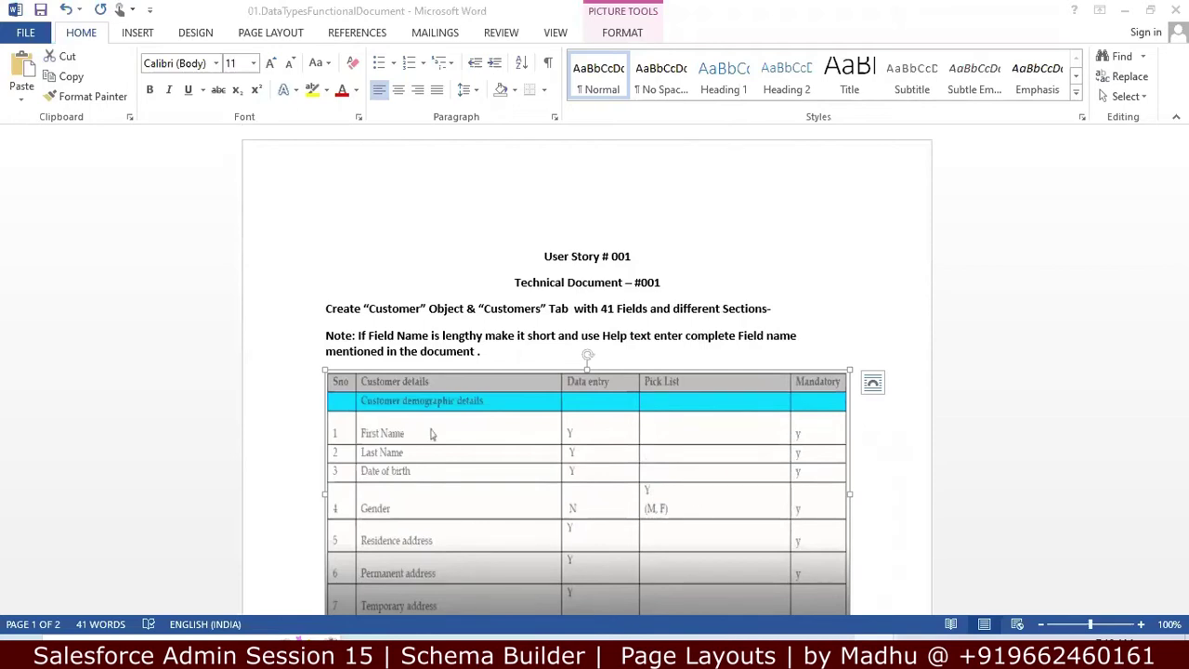
key("alt+Tab")
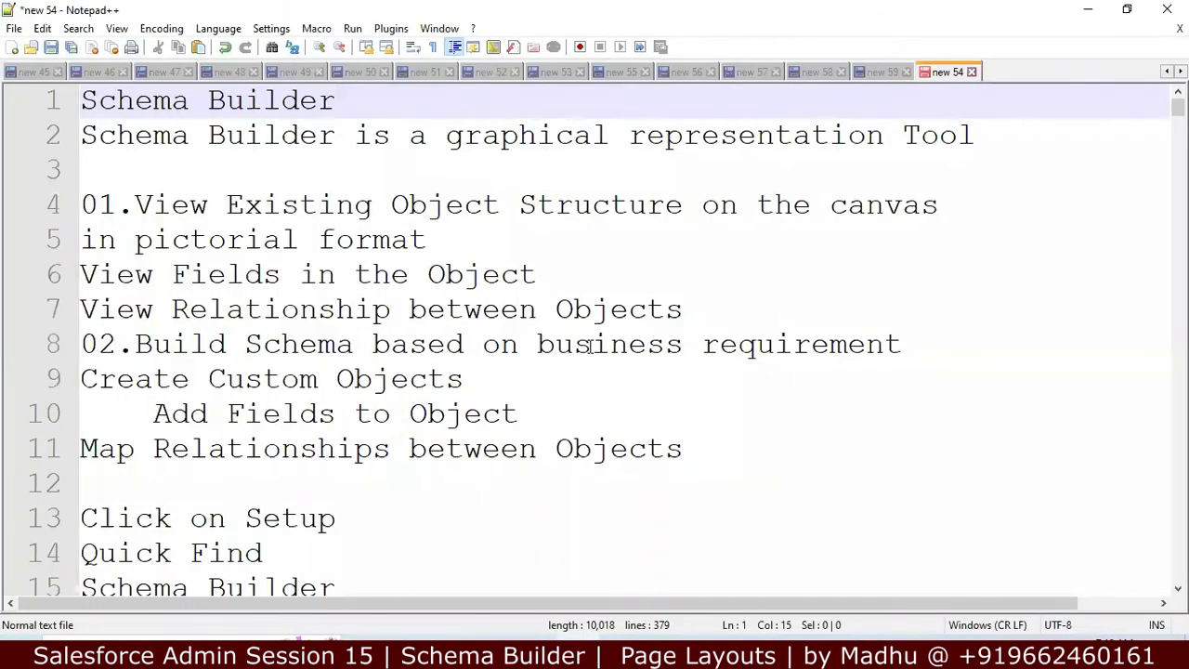
Step: Insert an empty first line above the Schema Builder heading
key("Down")
key("Down")
key("Down")
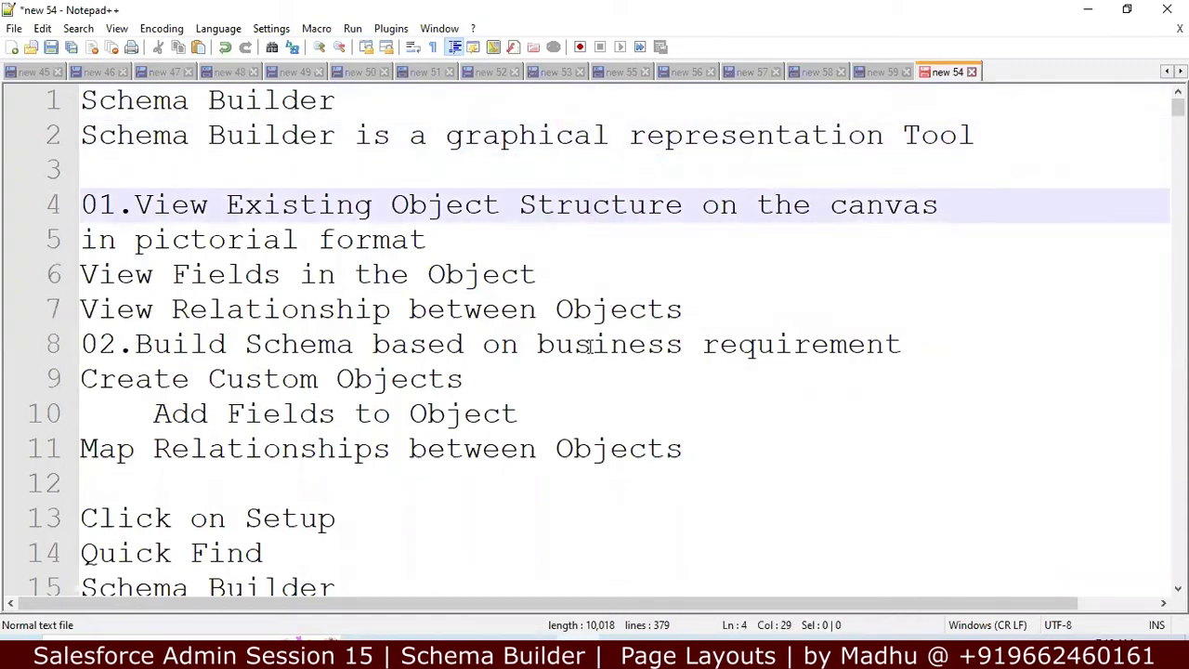
key("Up")
key("Up")
key("Up")
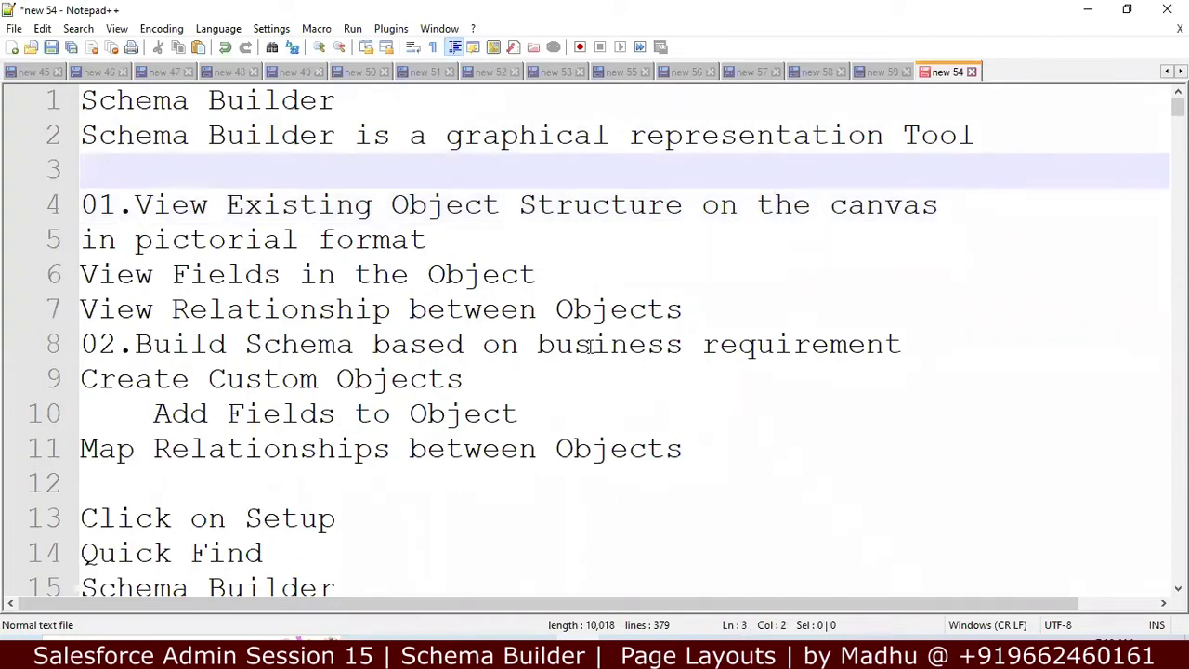
key("Left")
key("Left")
key("Left")
key("Left")
key("Left")
key("Left")
key("Left")
key("Left")
key("Left")
key("Left")
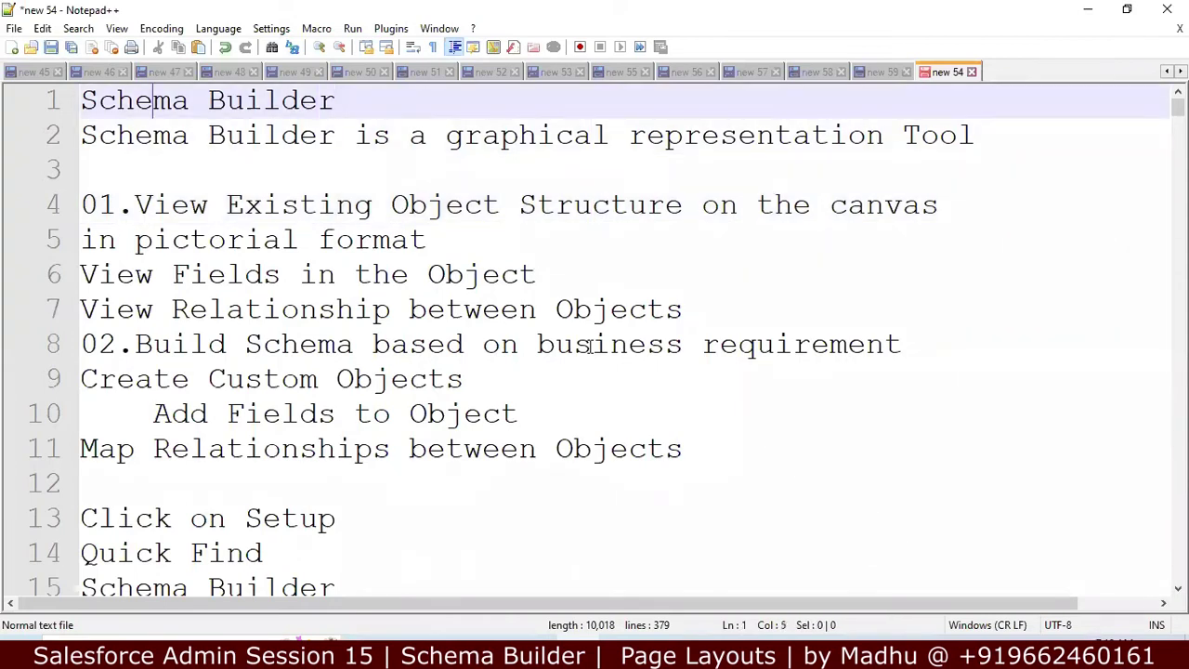
key("Left")
key("Left")
key("Left")
key("Left")
key("Return")
key("Up")
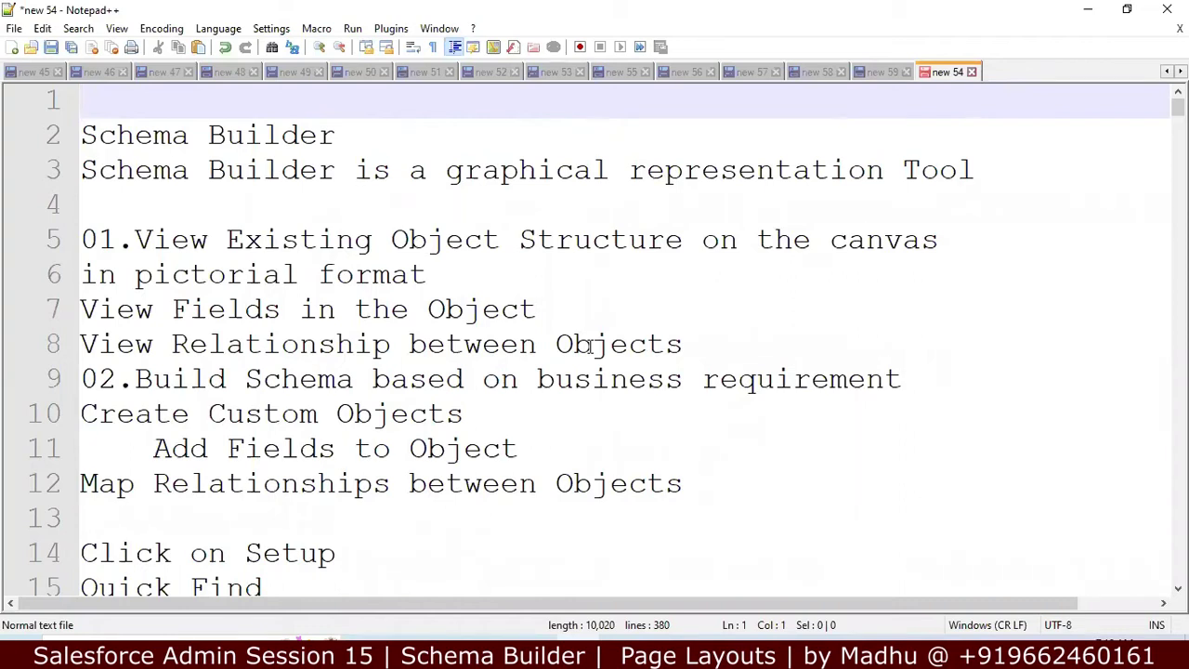
Step: Type '01.Object Manager' on the new first line
type("01.oB")
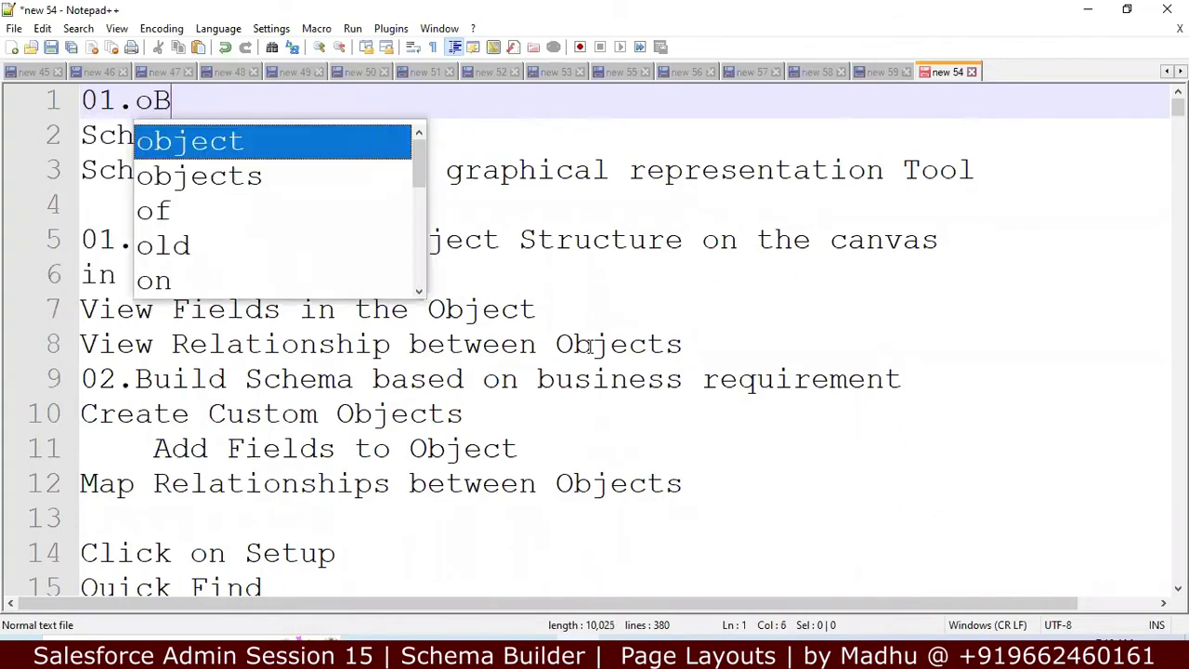
type("O")
key("BackSpace")
key("BackSpace")
type("Ob")
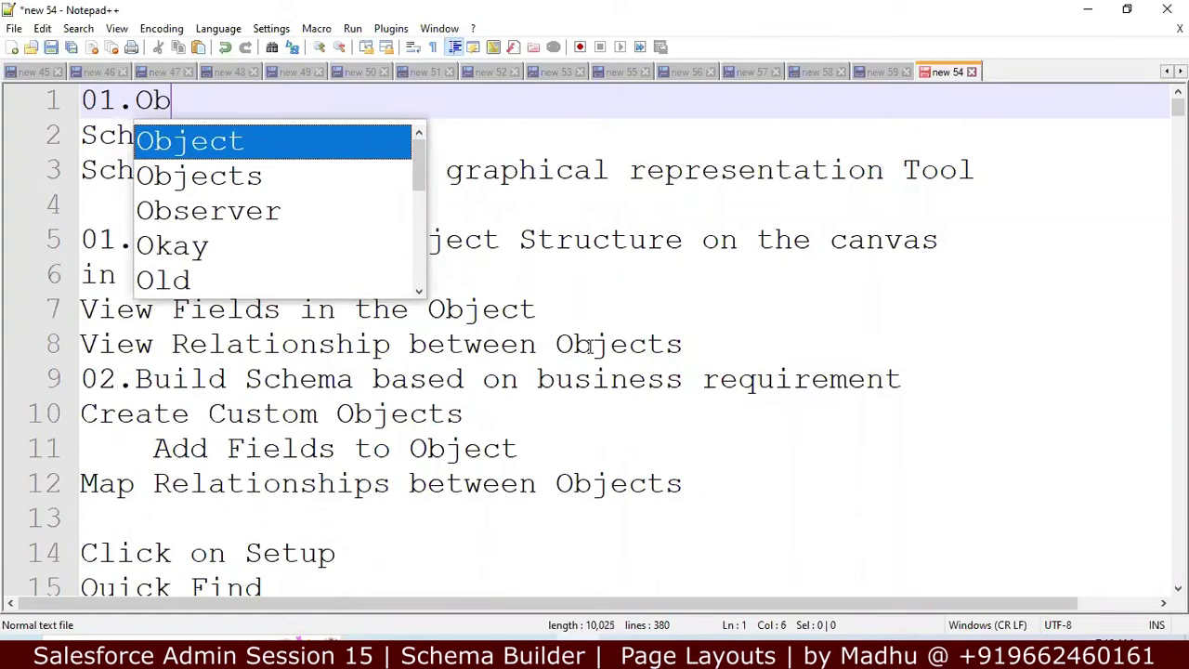
type("ject Man")
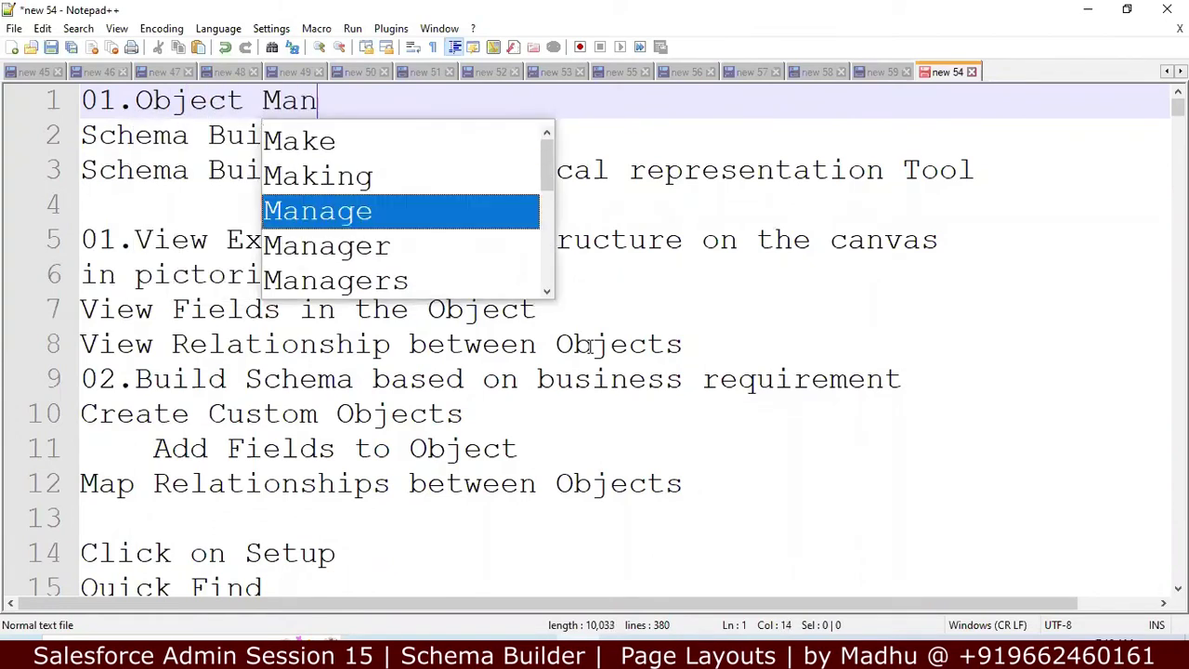
type("ager")
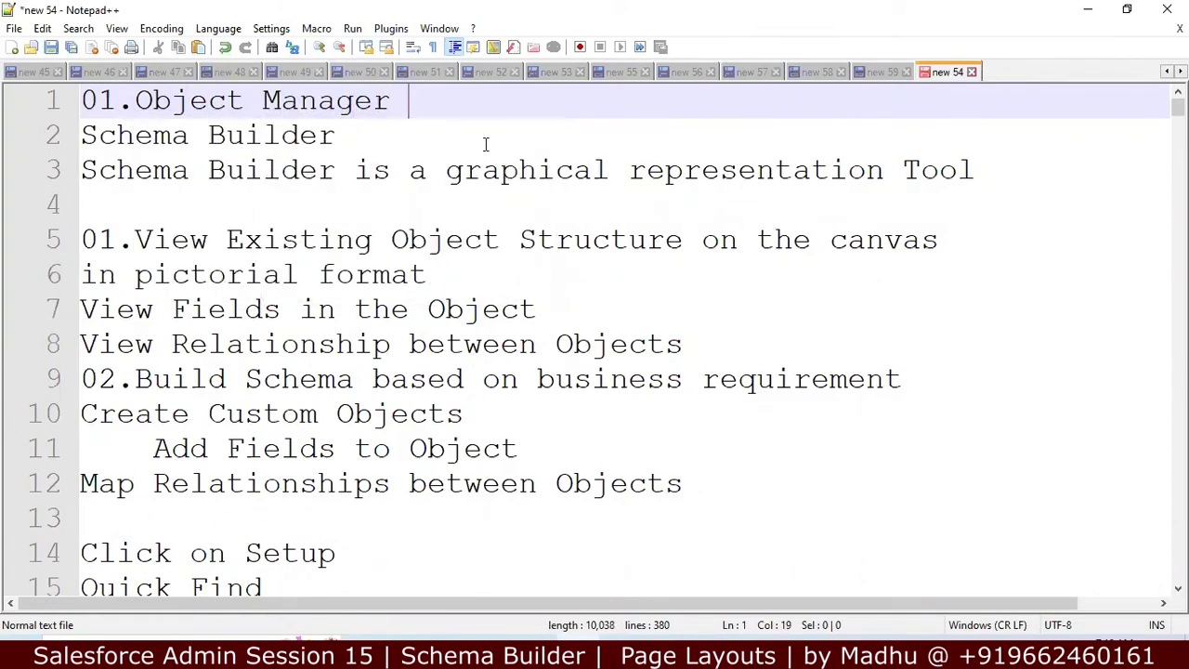
Step: Prefix the Schema Builder heading with '02.' to read '02.Schema Builder'
left_click(82, 134)
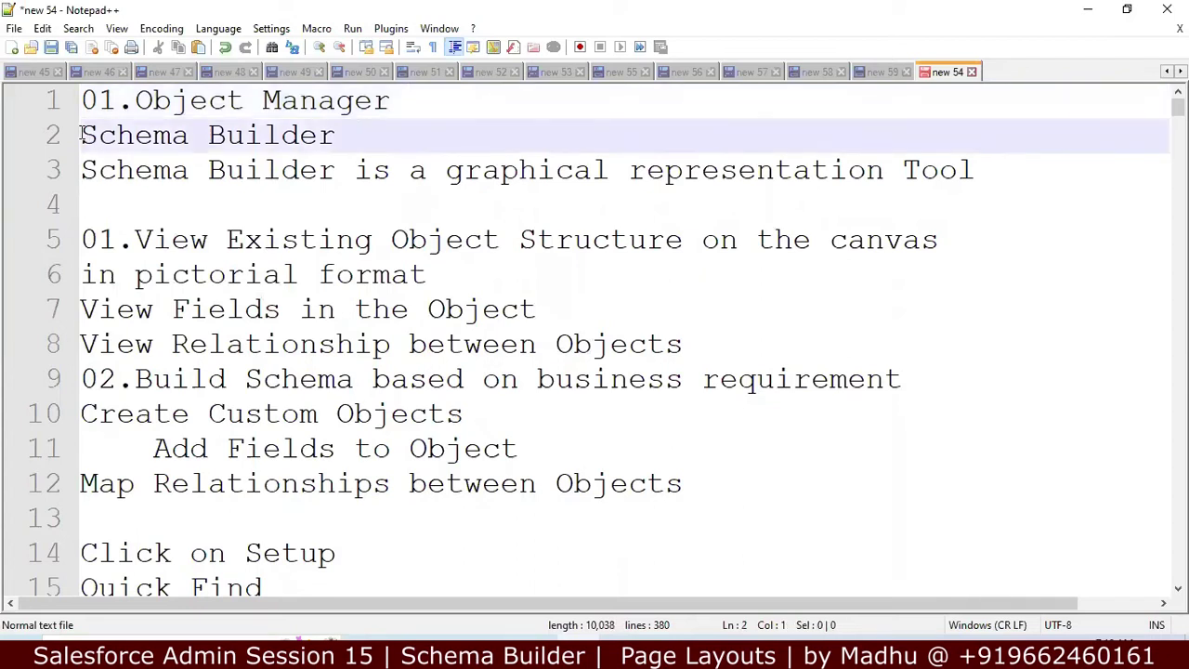
type("02.")
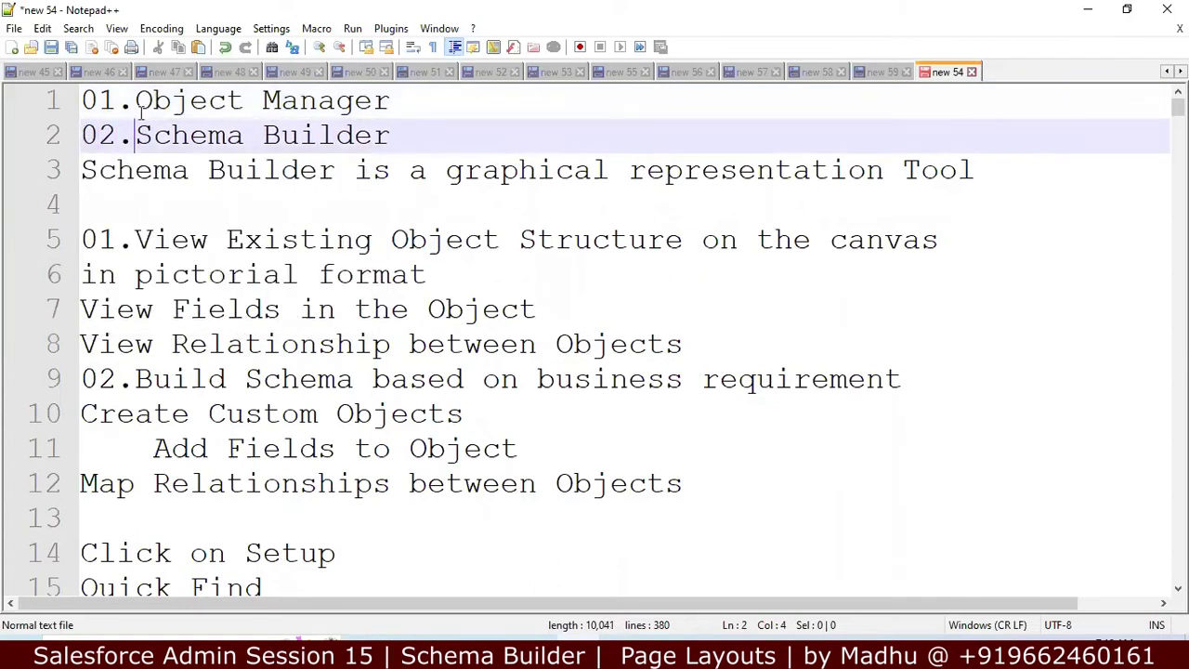
left_click(424, 110)
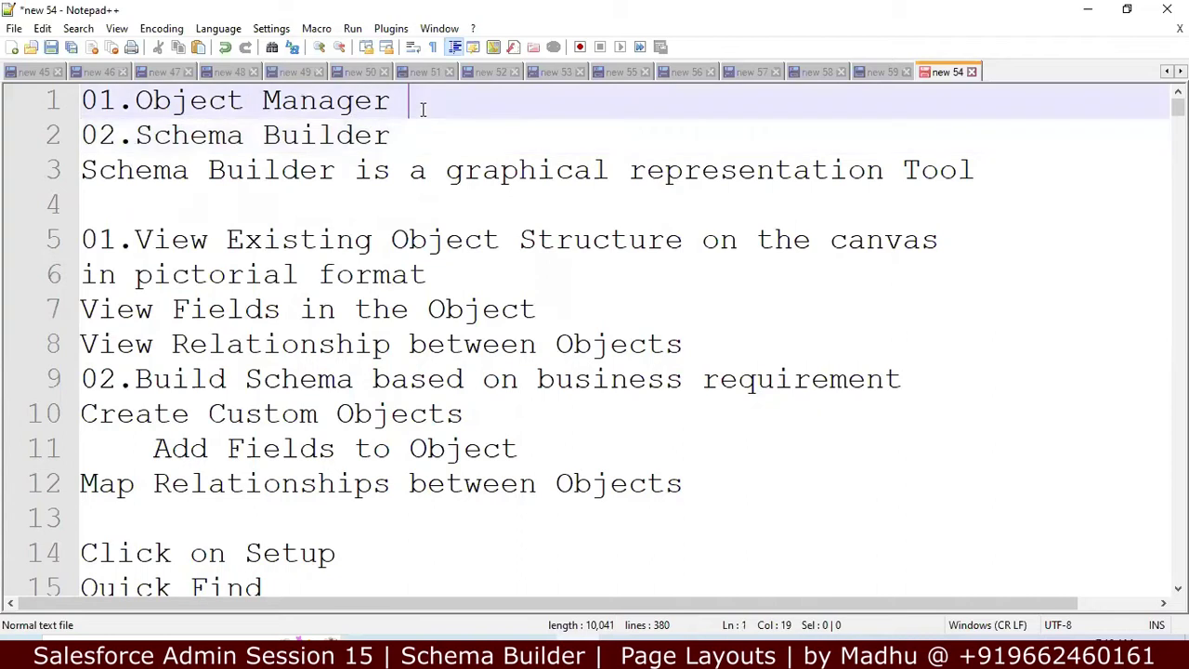
left_click(427, 136)
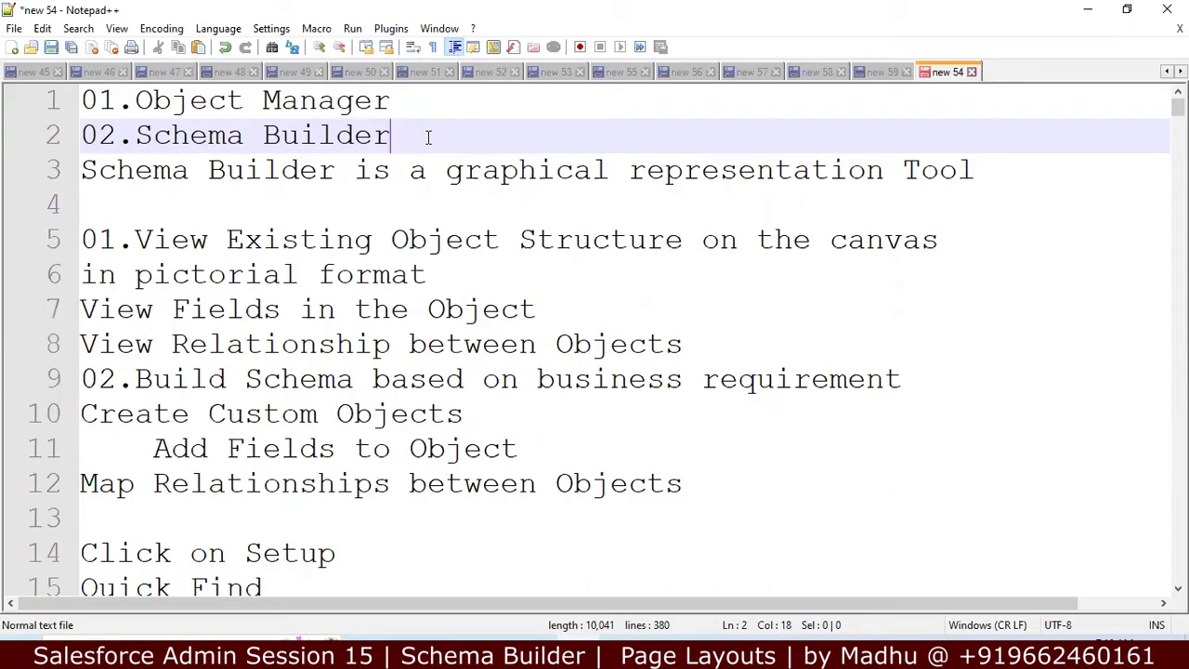
Step: Add blank lines around the View Existing notes and select the View Existing Object Structure points
key("Return")
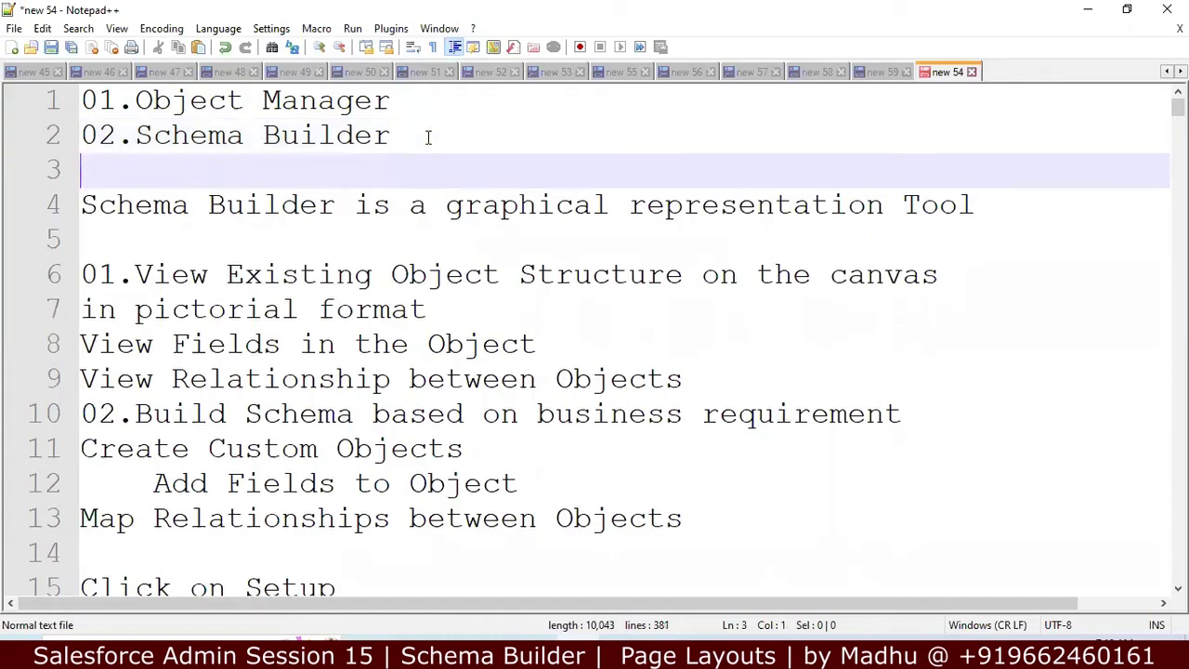
key("Down")
key("Down")
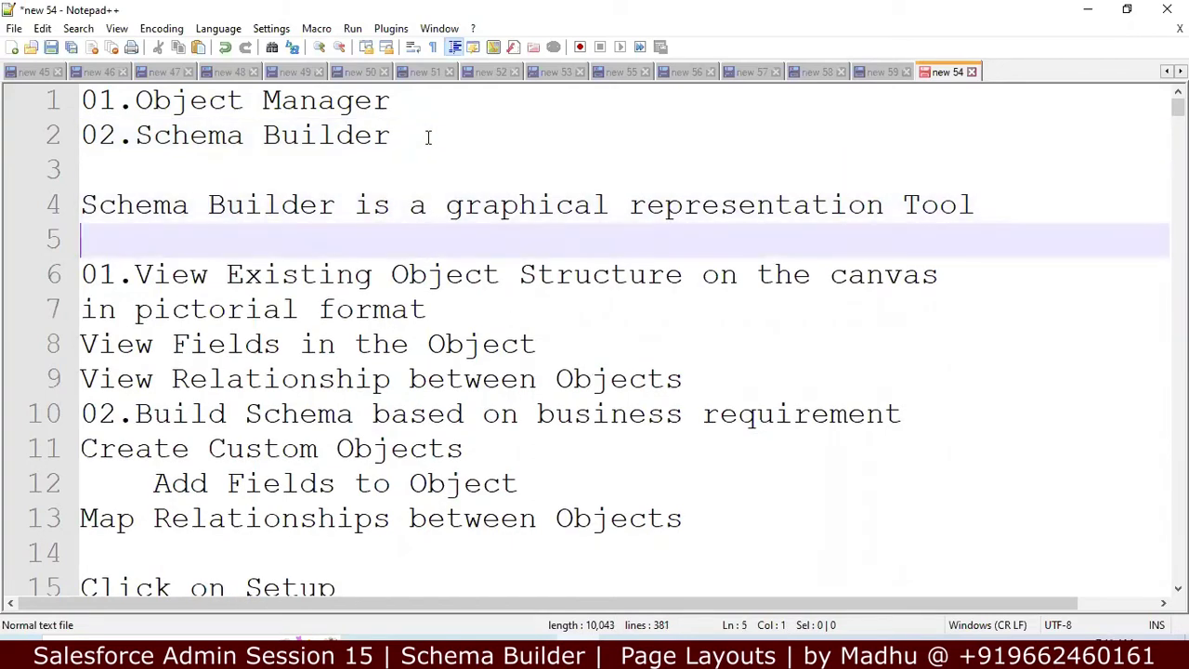
key("Down")
key("Down")
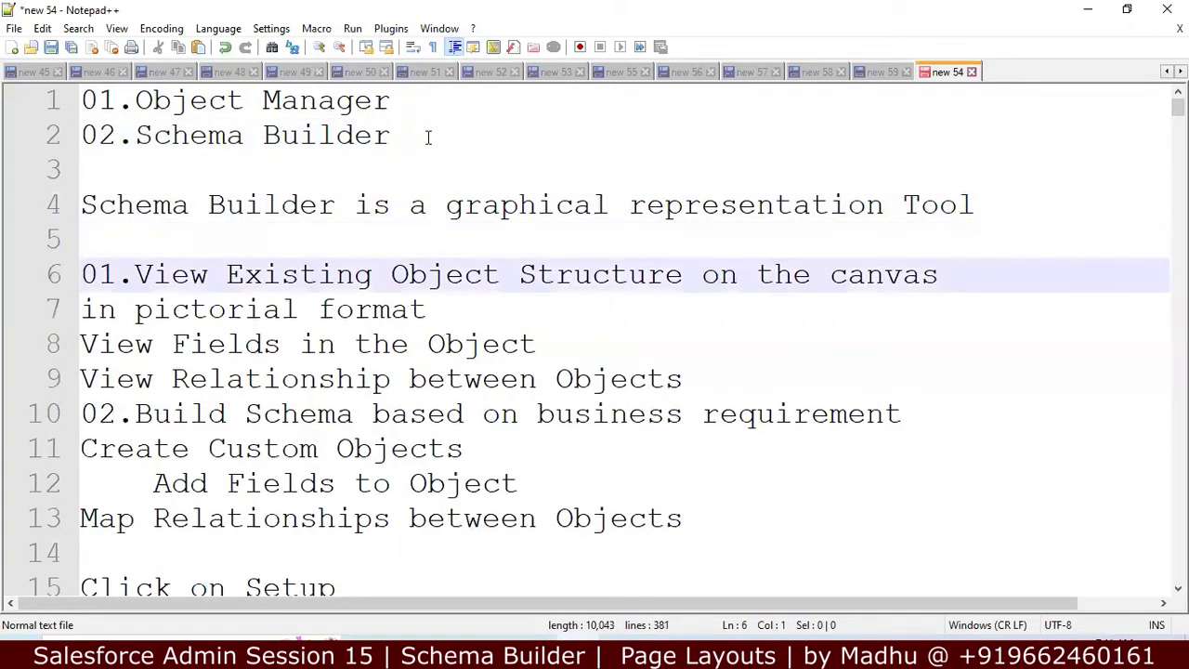
key("Up")
key("Down")
key("Down")
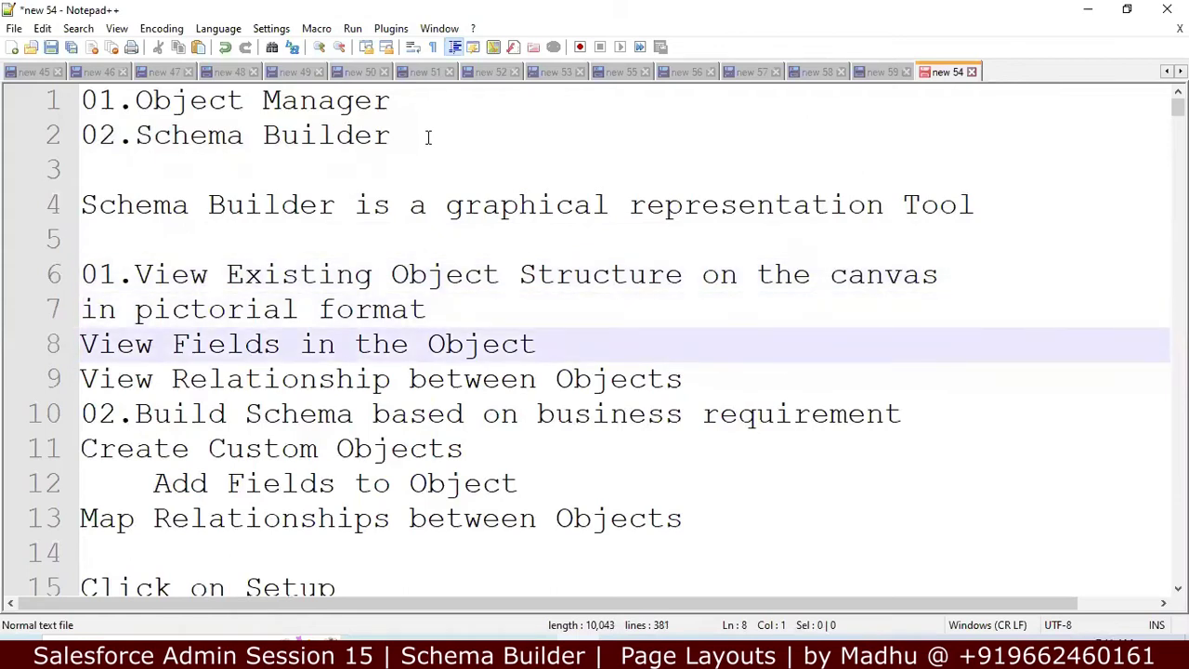
key("Down")
key("Down")
key("Return")
key("Up")
key("Up")
key("Up")
key("Up")
key("Up")
key("shift+Down")
key("shift+Down")
key("shift+Down")
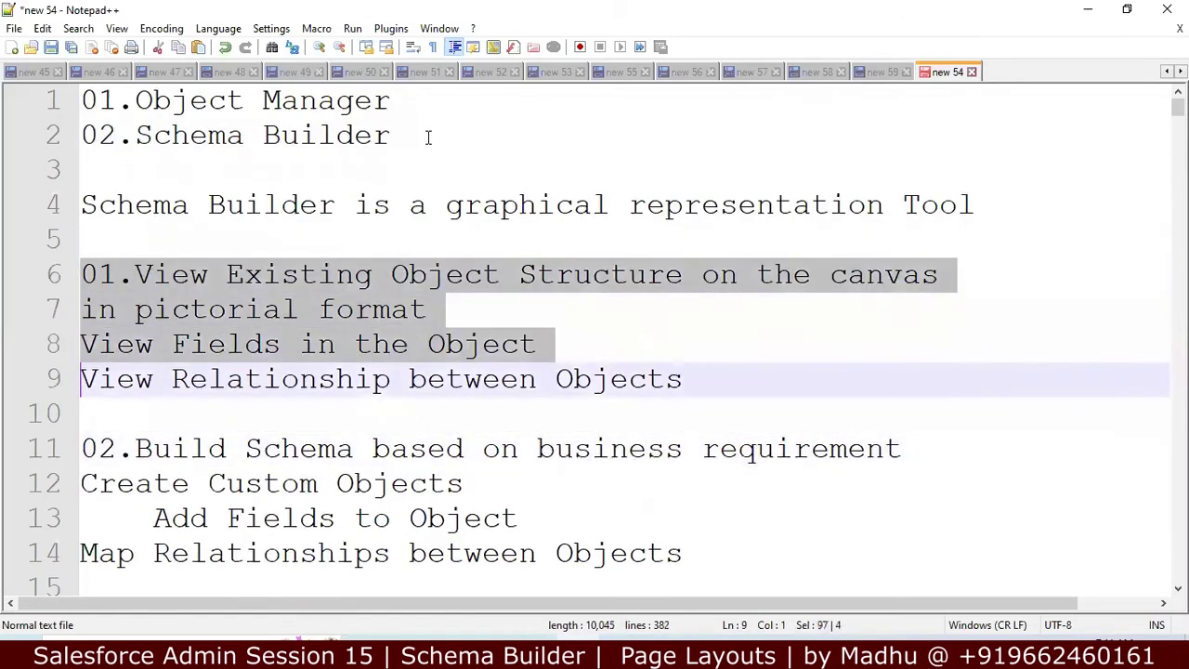
key("shift+Down")
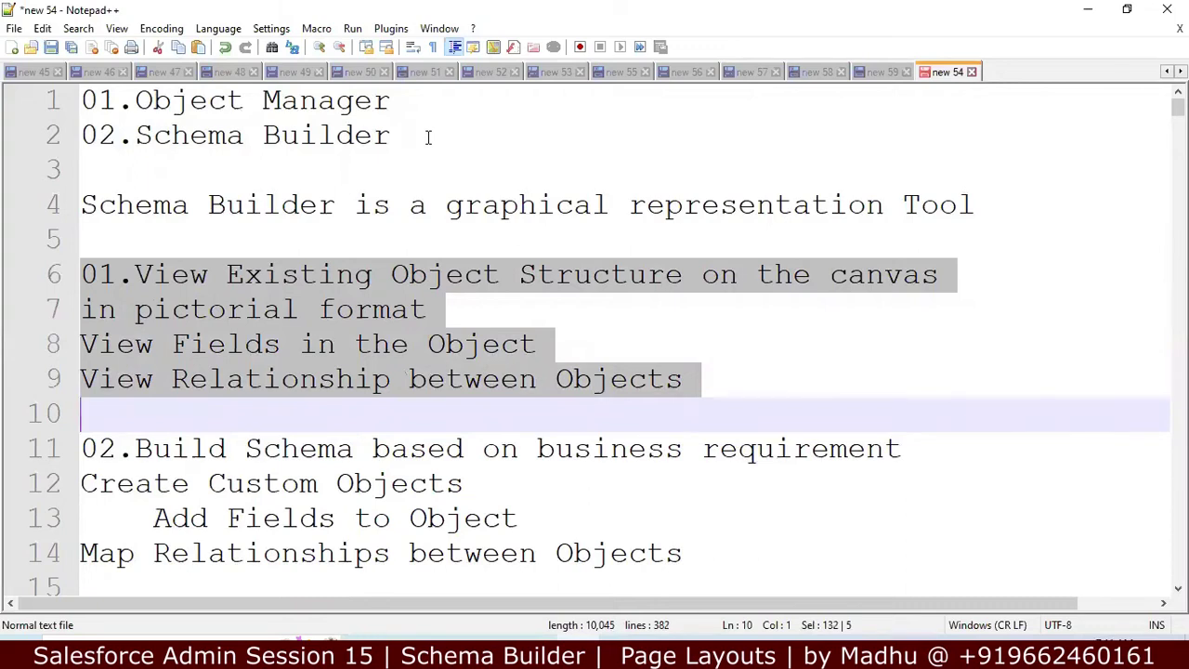
Step: Read down through the Schema Builder setup steps, then switch to the Gmail message in Chrome
key("Down")
key("Down")
key("Down")
key("Down")
key("Down")
key("Down")
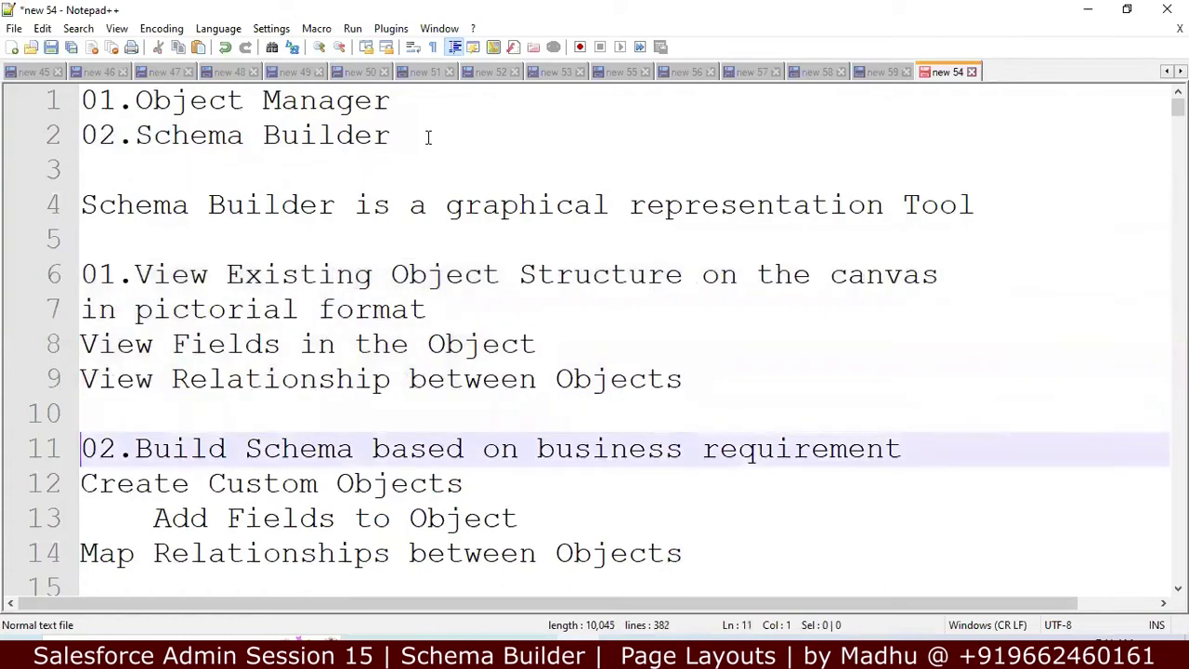
key("Down")
key("Down")
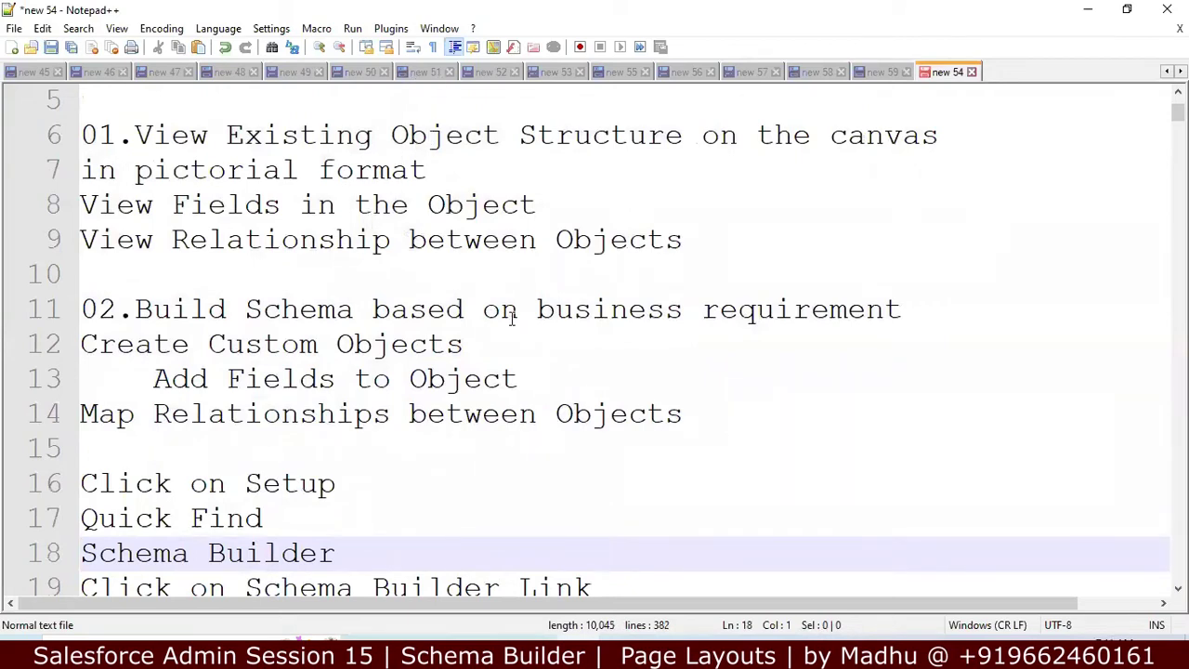
key("Down")
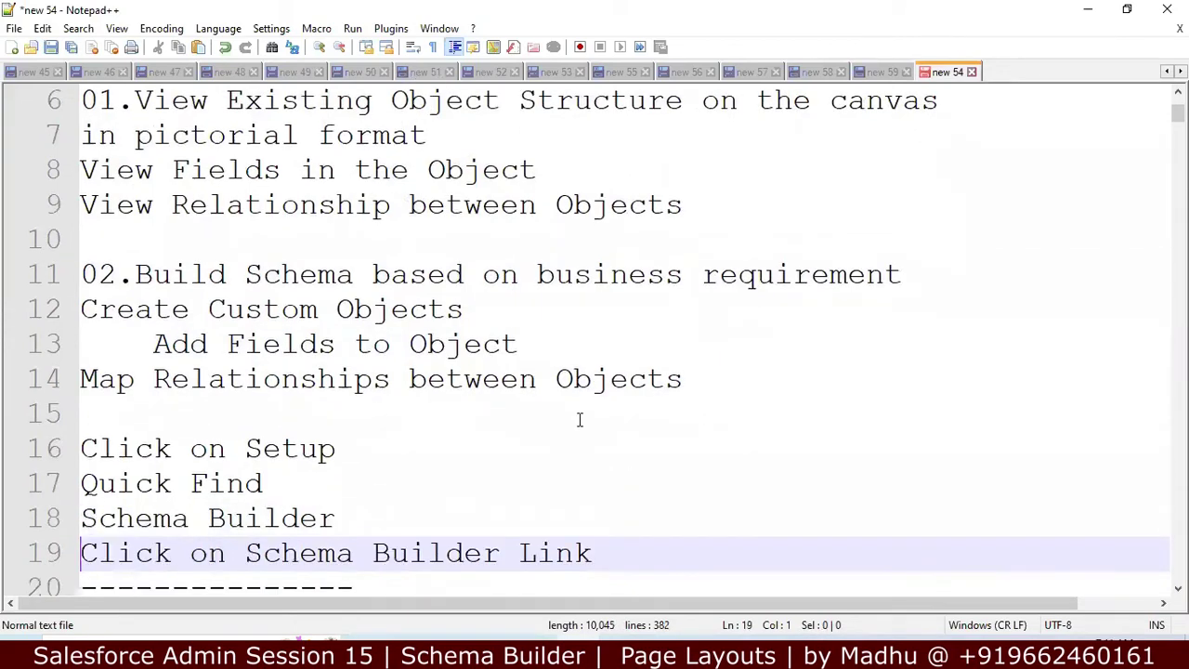
key("Down")
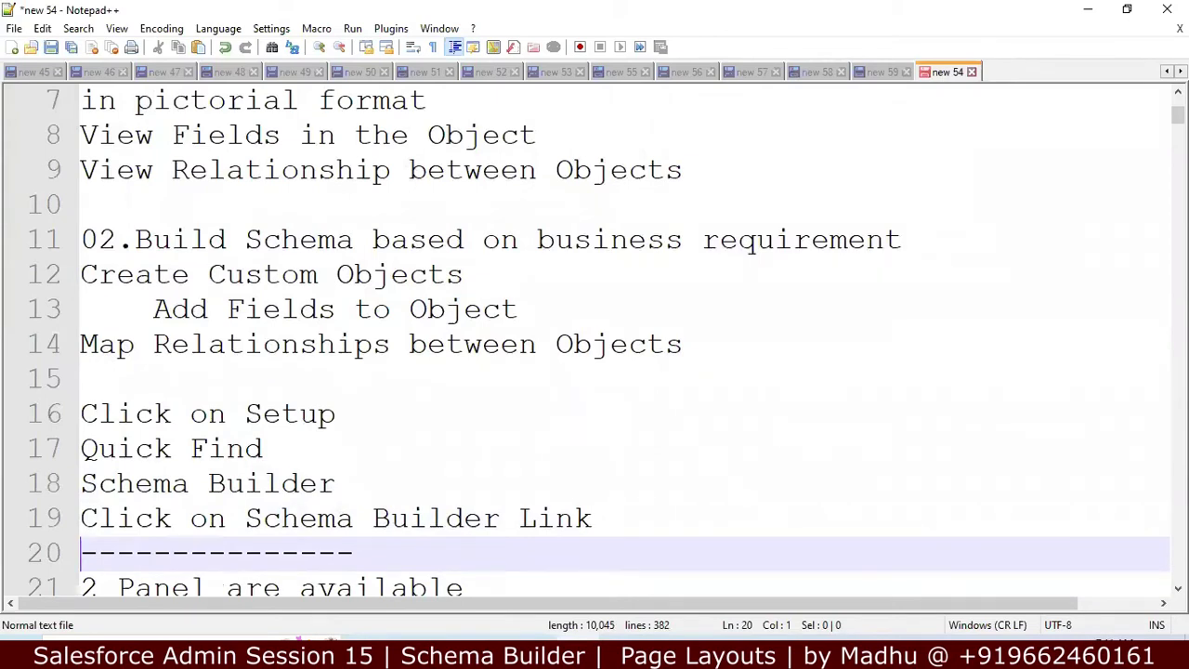
key("alt+Tab")
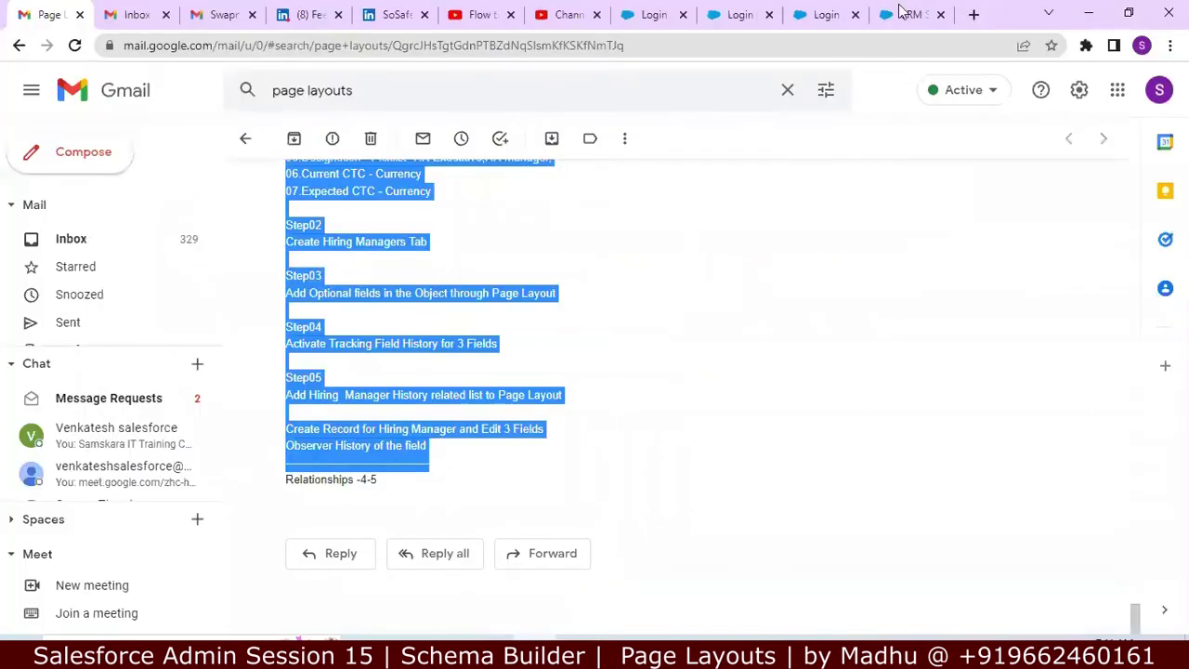
Step: Close the duplicate Salesforce tabs and load login.salesforce.com in the remaining one
left_click(898, 11)
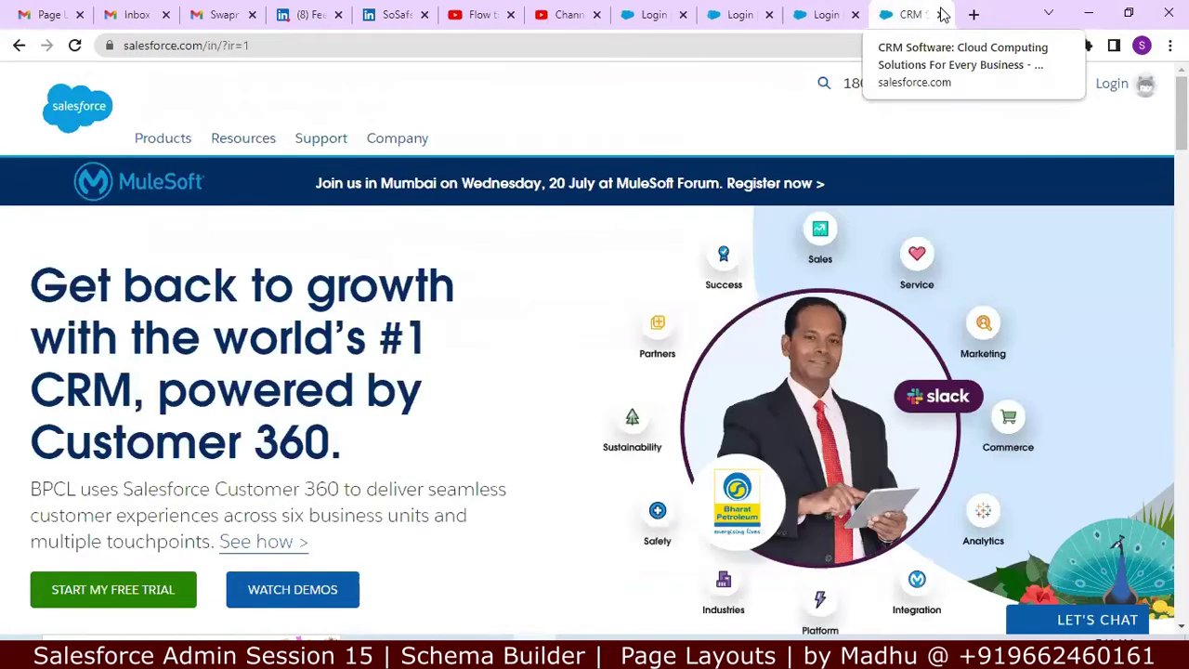
left_click(940, 15)
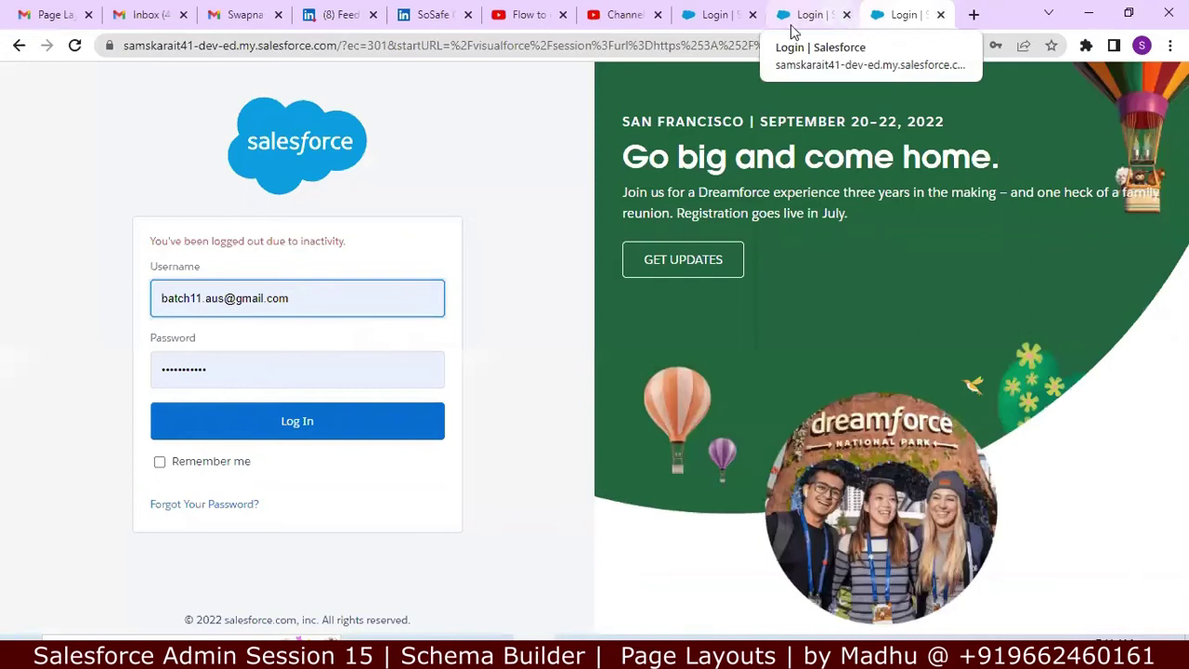
left_click(725, 14)
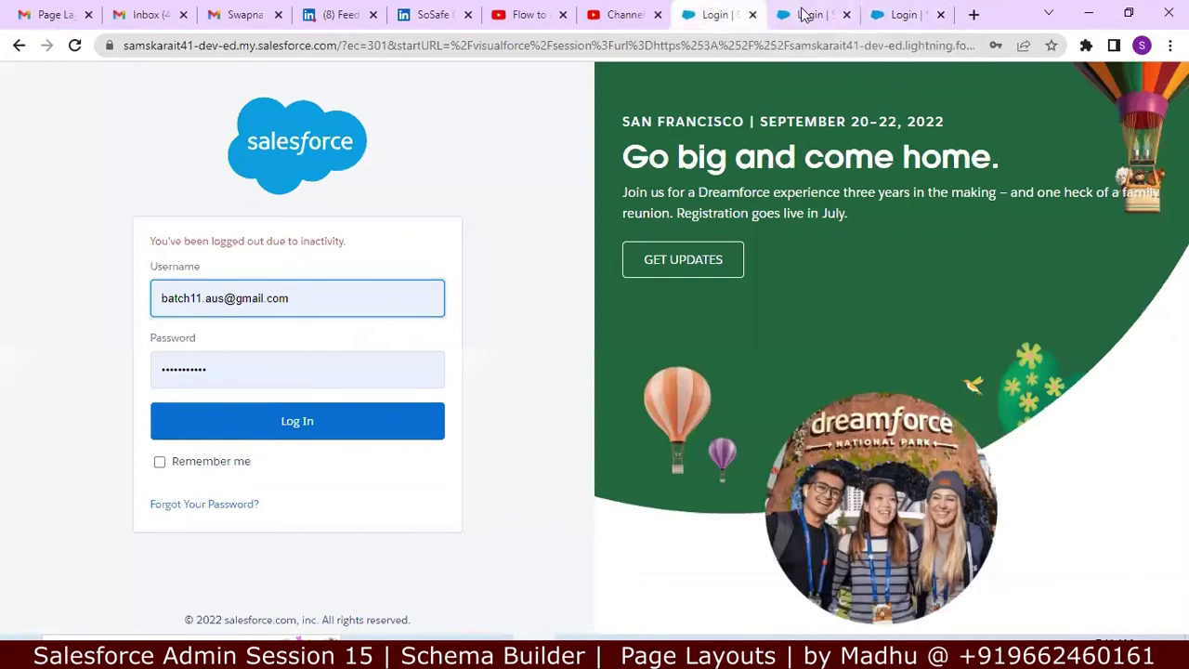
left_click(752, 15)
left_click(814, 17)
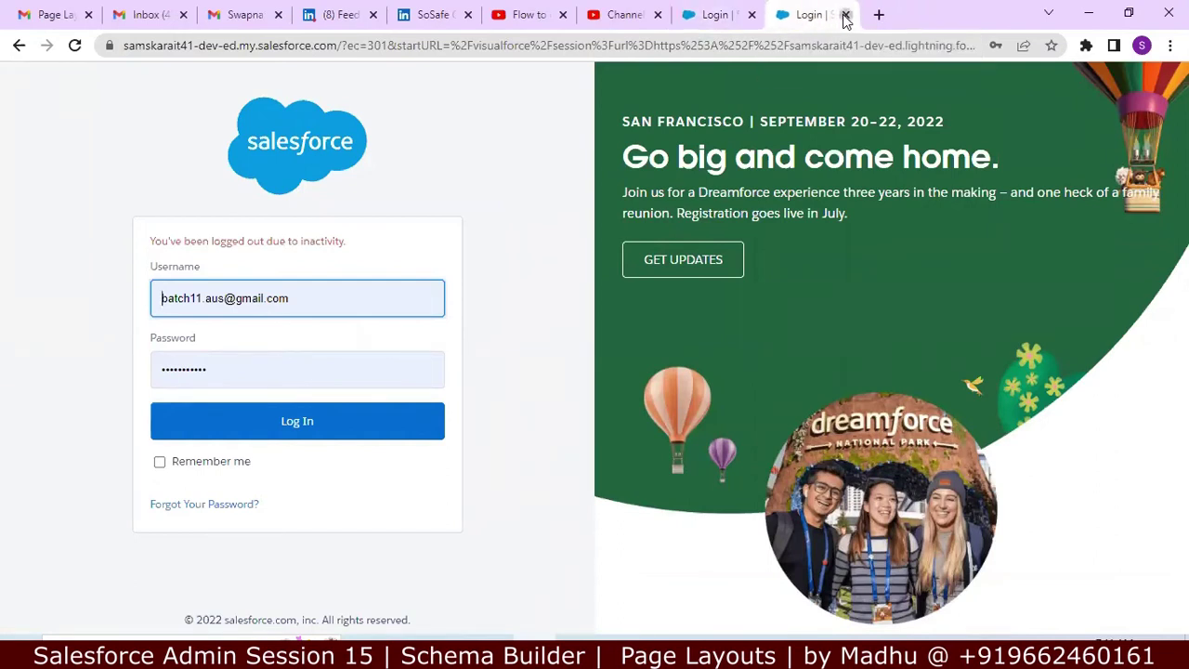
left_click(739, 49)
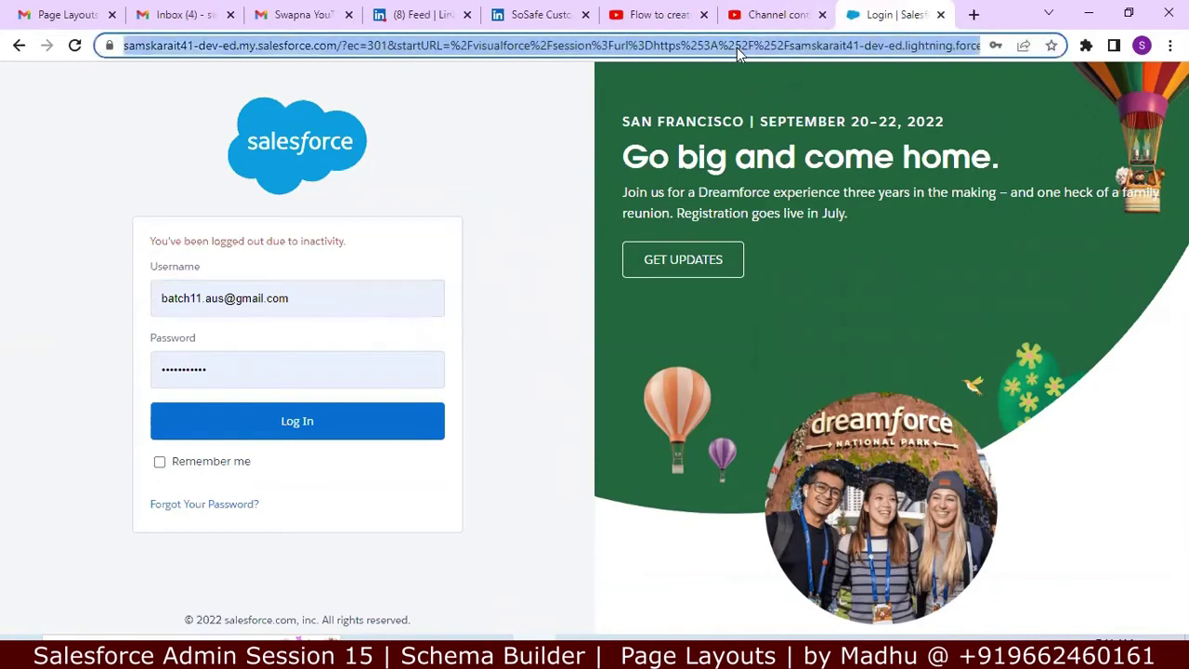
type("login.salesforce.com")
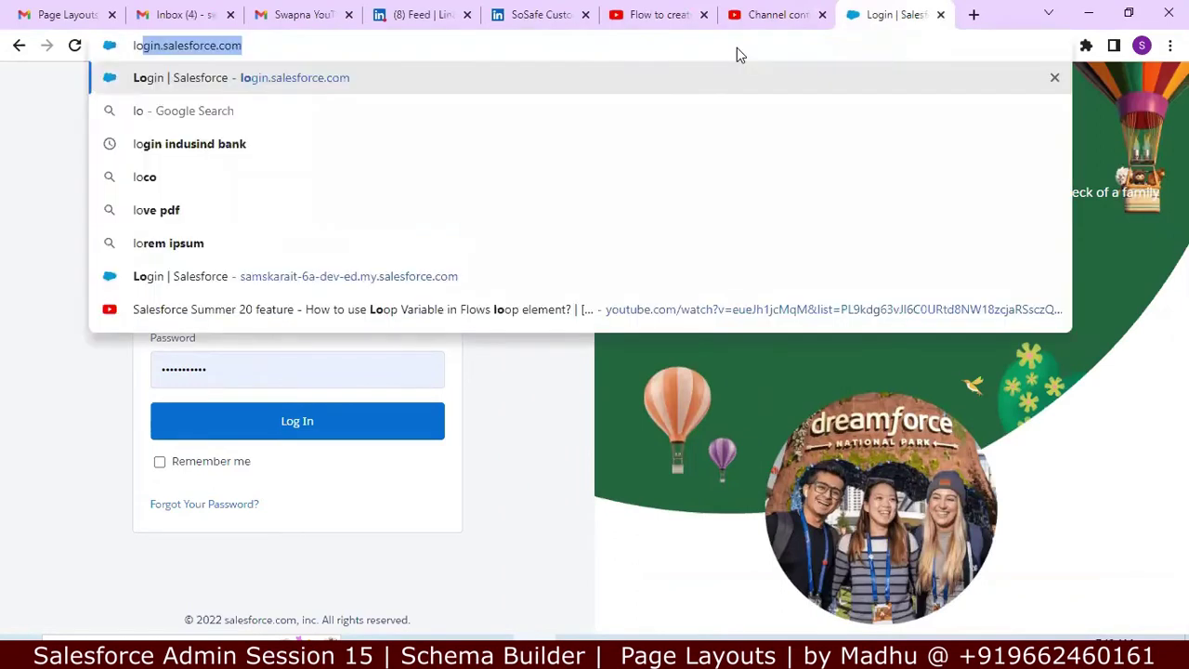
key("Return")
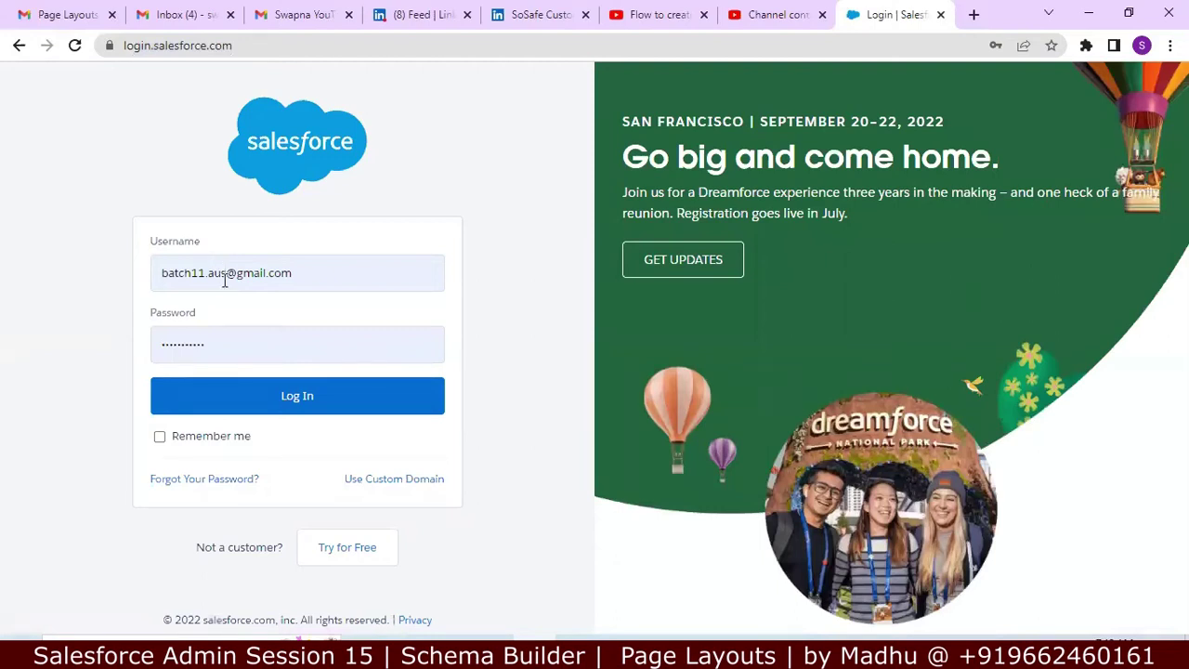
Step: Correct the username, re-enter the account password, and log in
left_click(223, 272)
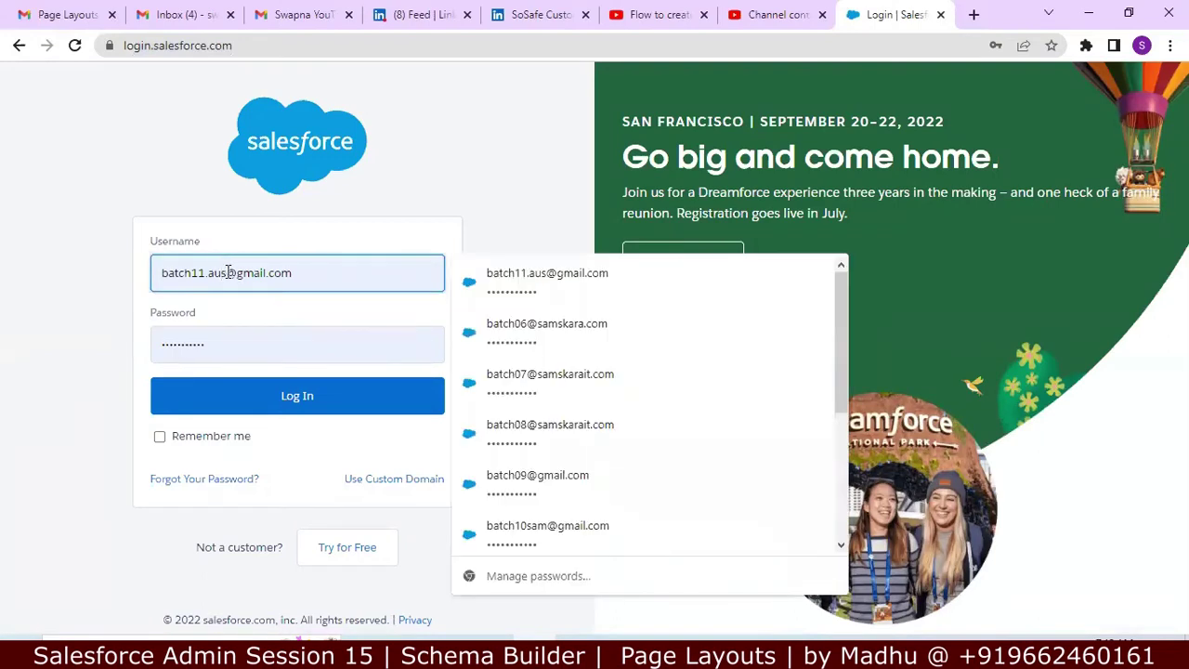
key("BackSpace")
key("BackSpace")
key("BackSpace")
type("usa")
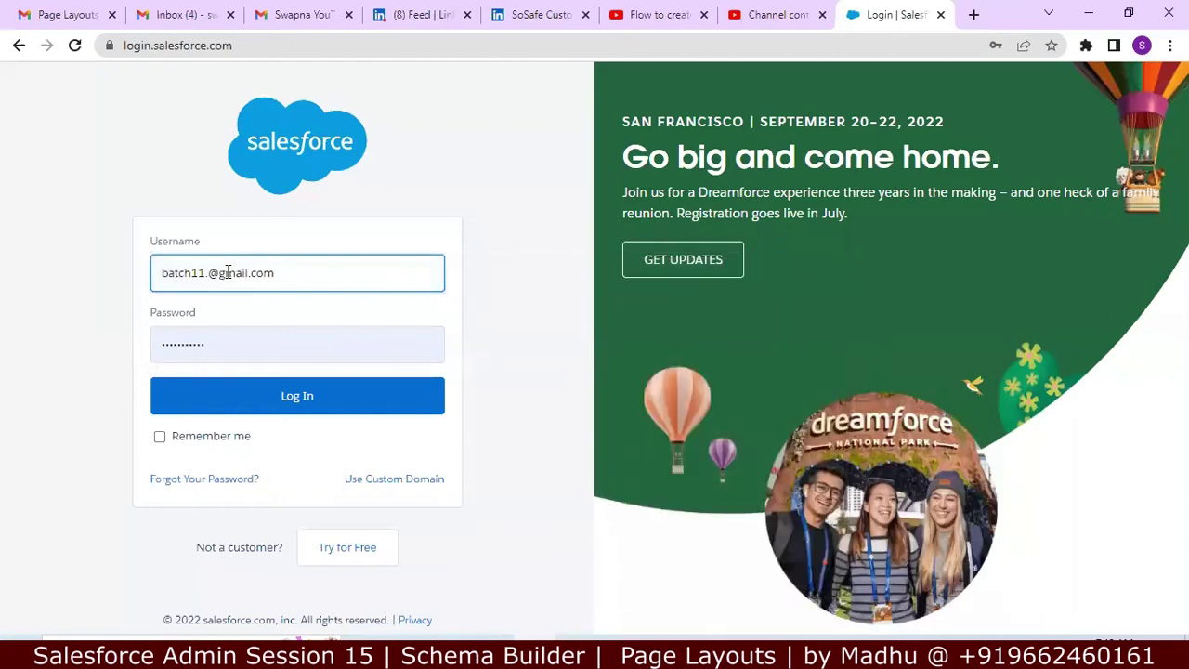
left_click(221, 350)
key("BackSpace")
key("BackSpace")
key("BackSpace")
key("BackSpace")
key("BackSpace")
key("BackSpace")
key("BackSpace")
key("BackSpace")
key("BackSpace")
key("BackSpace")
key("BackSpace")
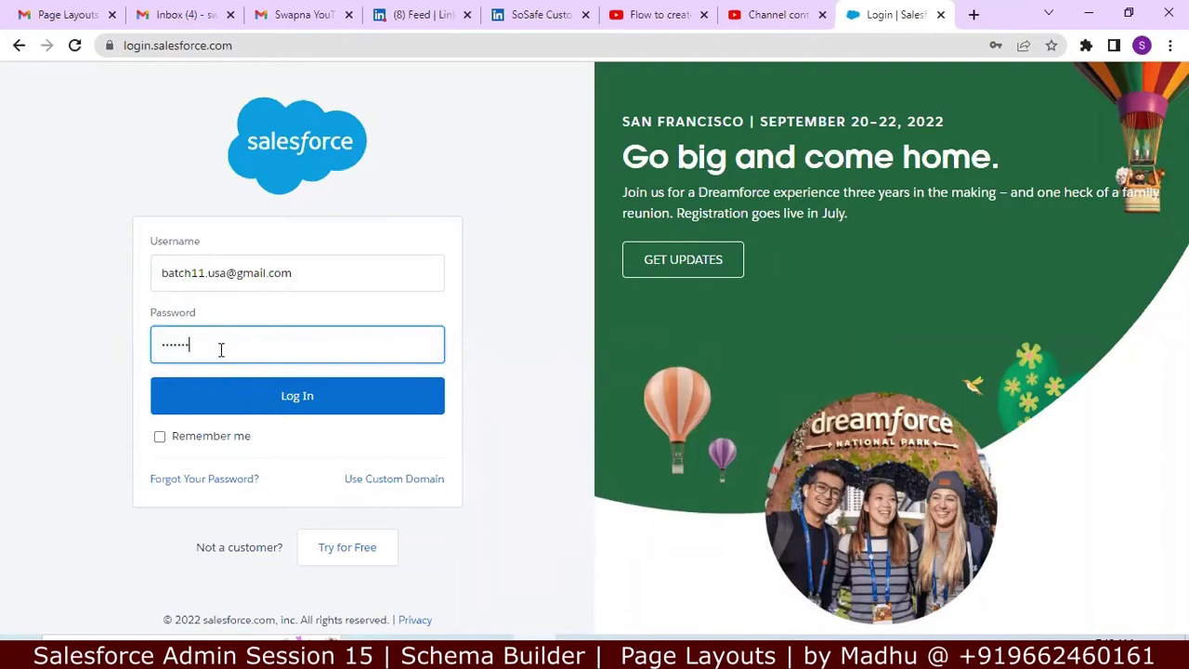
type("••••••••••")
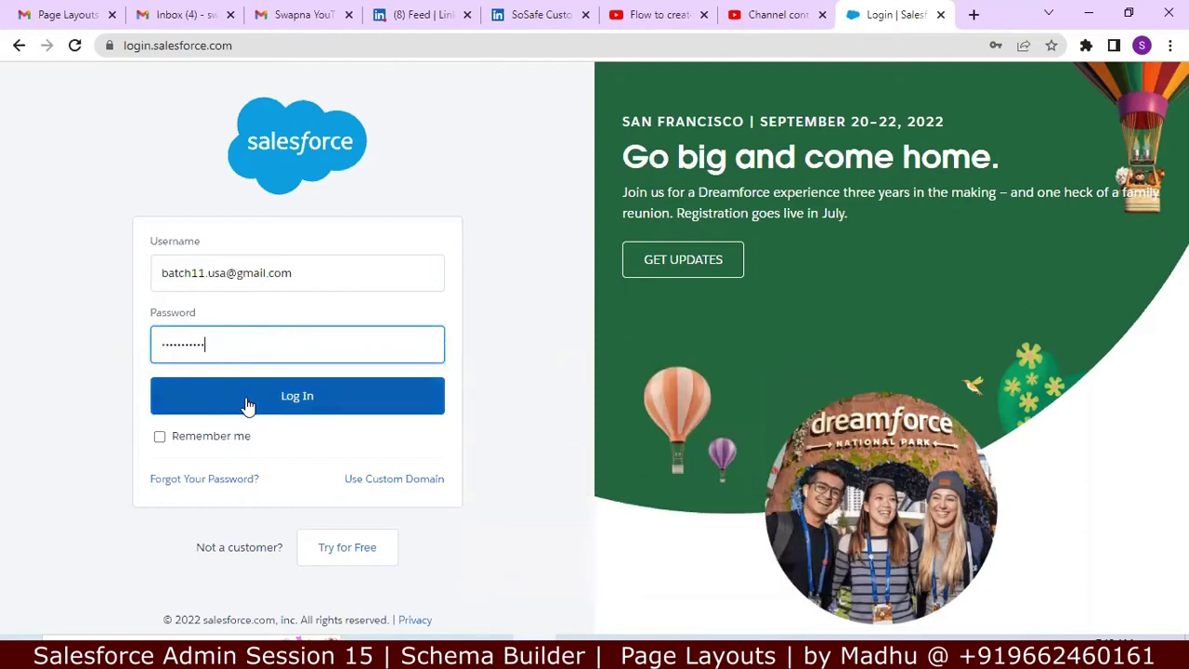
left_click(247, 404)
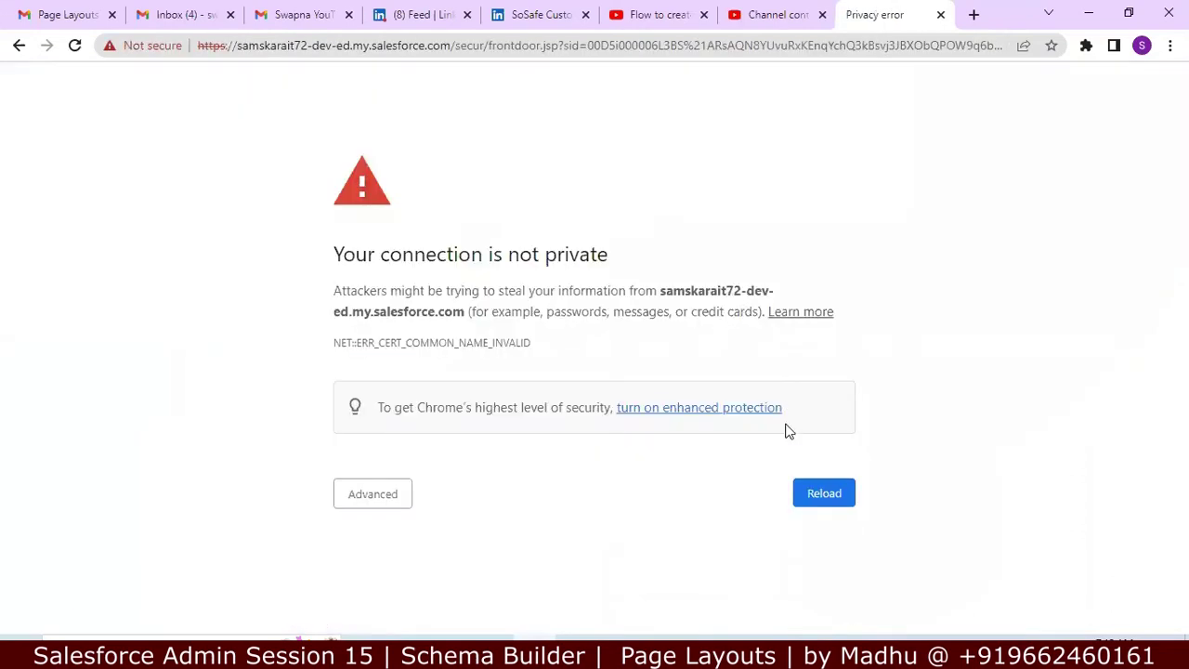
Step: Reload past the warning, choose Remind Me Later for phone registration, and search Setup for 'schem'
left_click(814, 495)
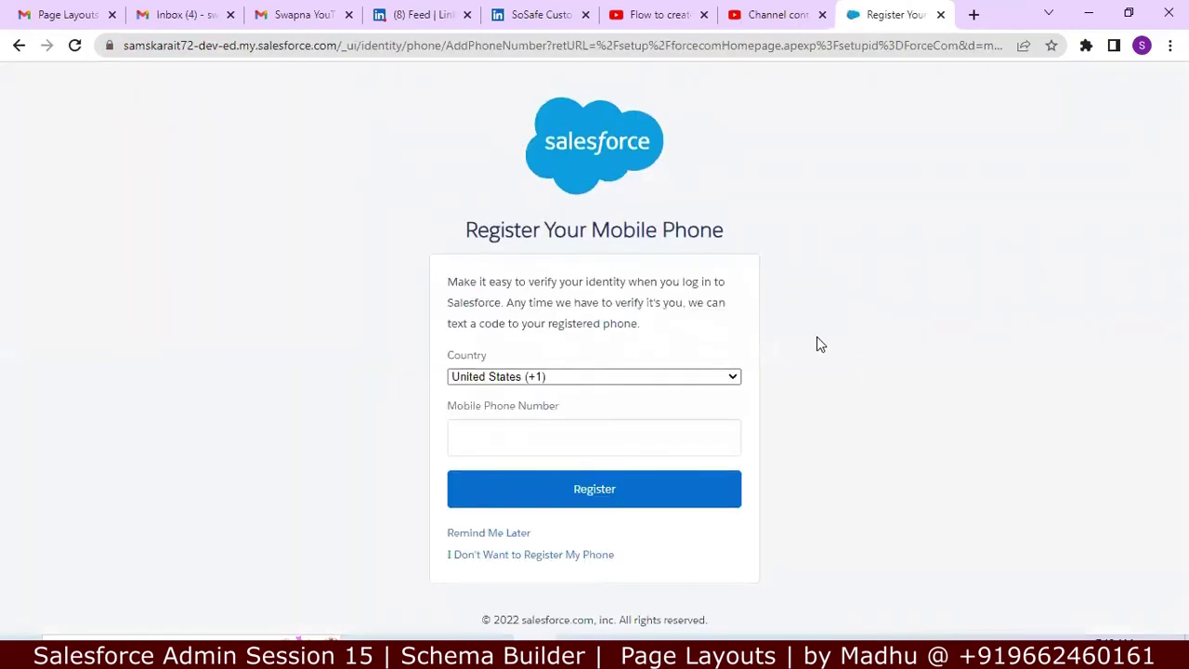
left_click(484, 534)
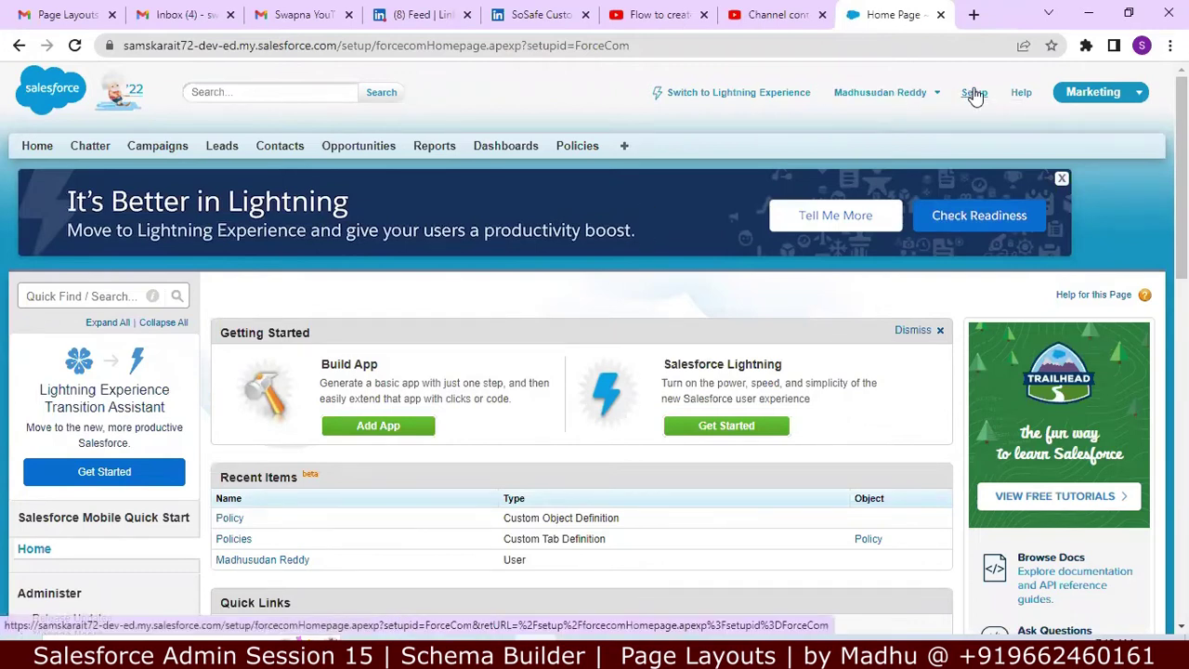
left_click_drag(974, 96, 725, 106)
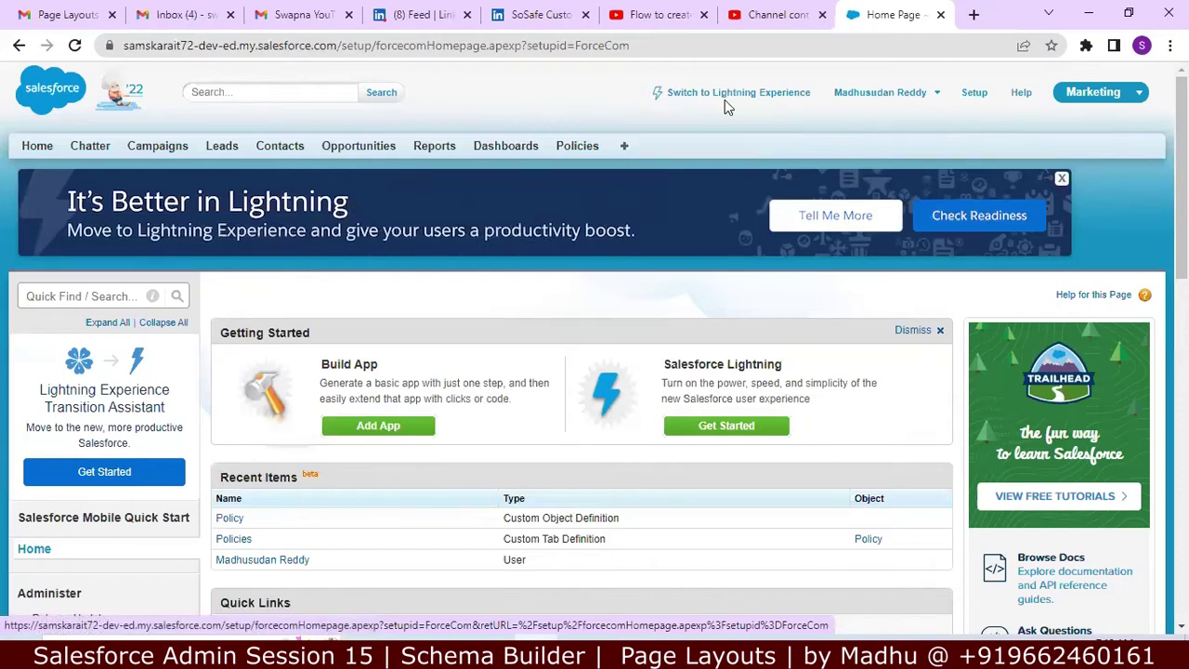
left_click(106, 287)
type("schem")
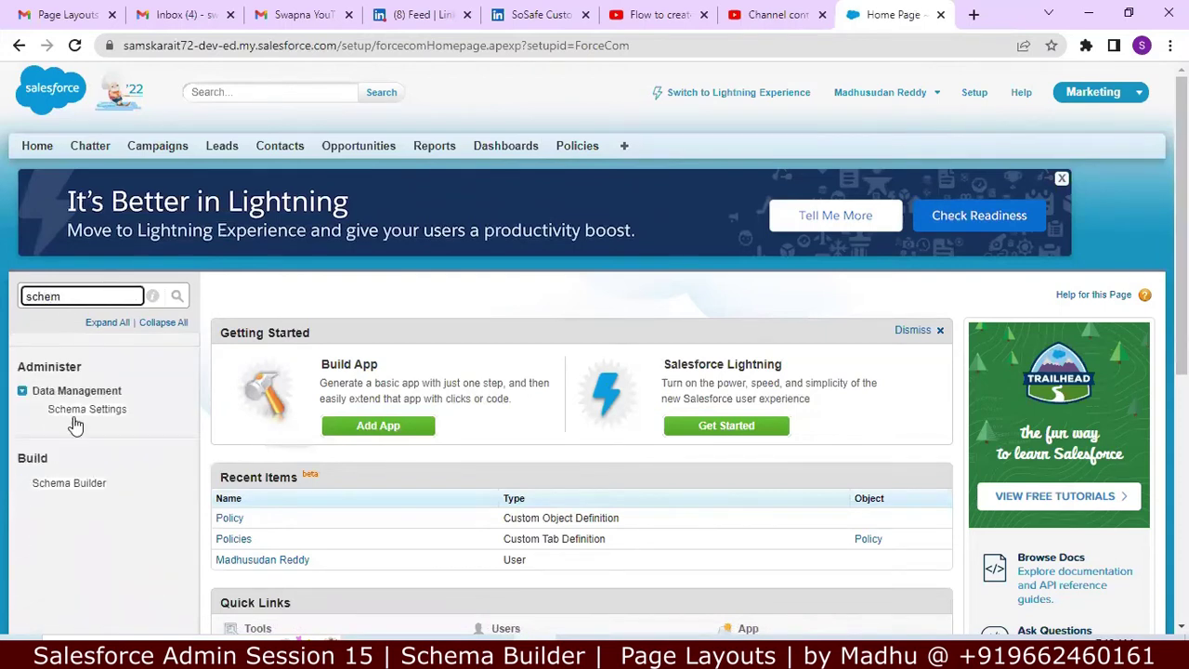
Step: Open Schema Builder, clear all objects from the canvas, and show the Elements palette
left_click(70, 483)
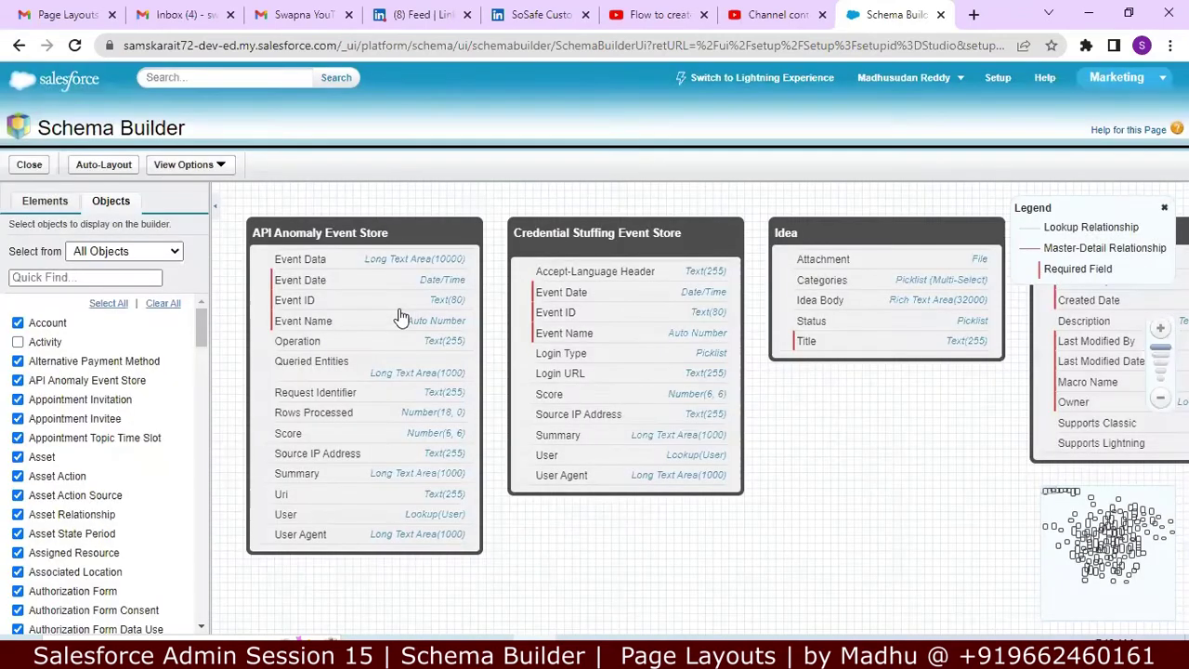
left_click(164, 304)
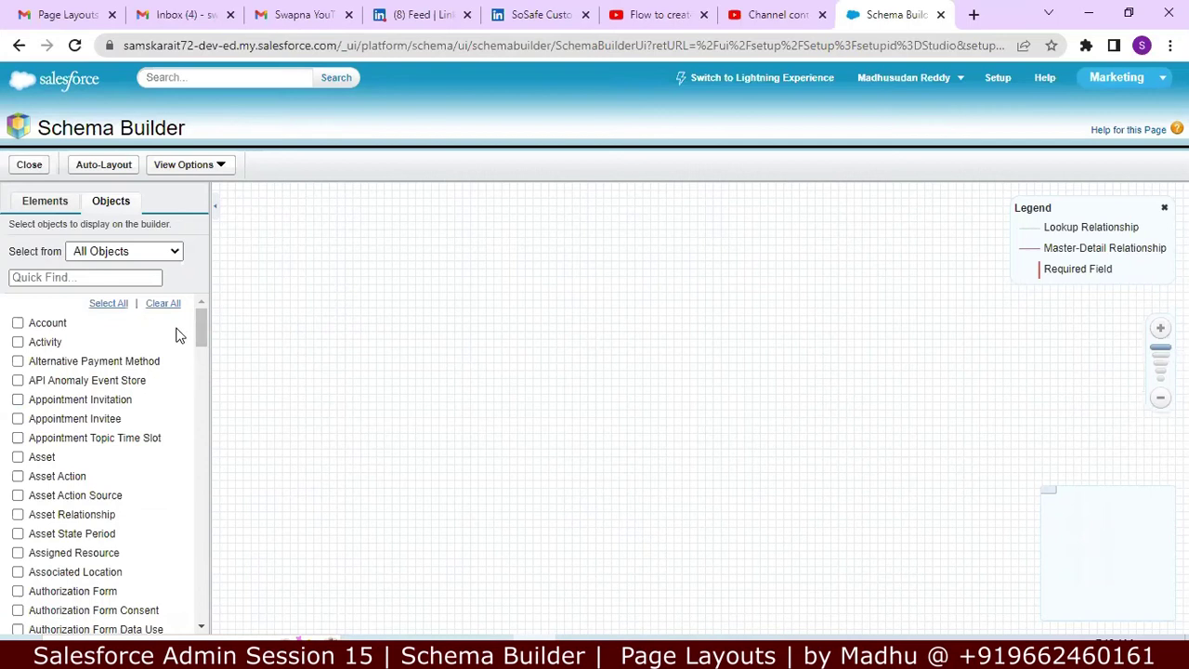
left_click(35, 208)
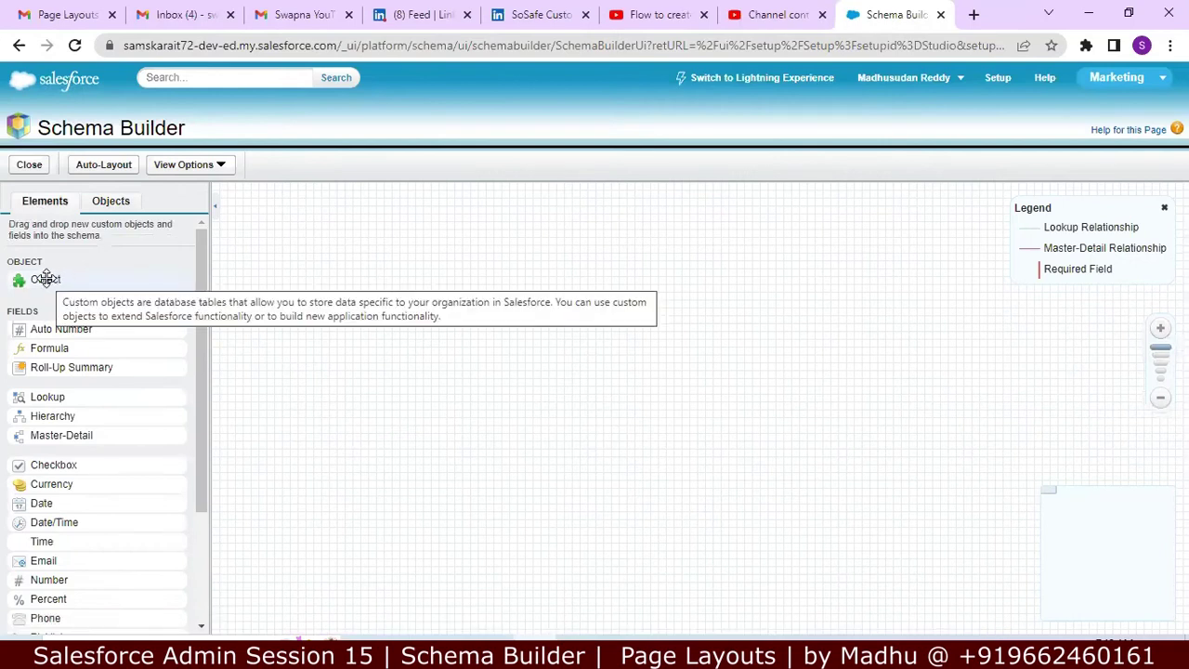
Step: Drag a new Object onto the canvas and enter DataTyp as its label and plural label
left_click_drag(46, 278, 362, 297)
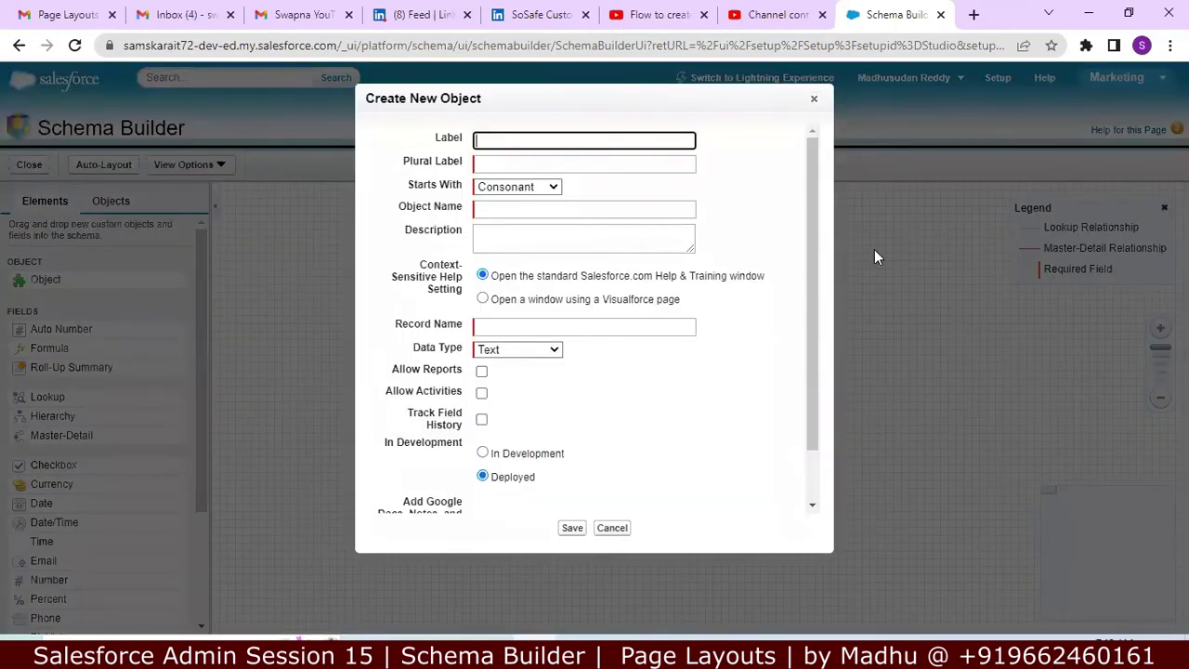
left_click_drag(814, 252, 816, 181)
type("DataTypes")
key("BackSpace")
left_click(520, 162)
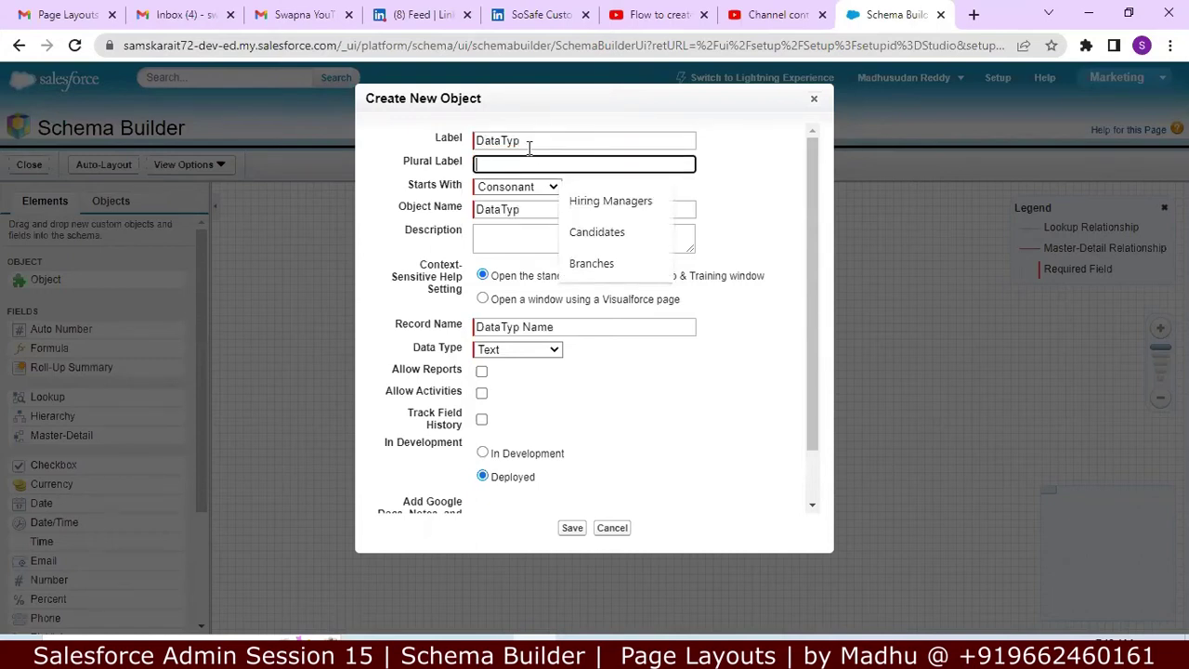
type("DataTyp")
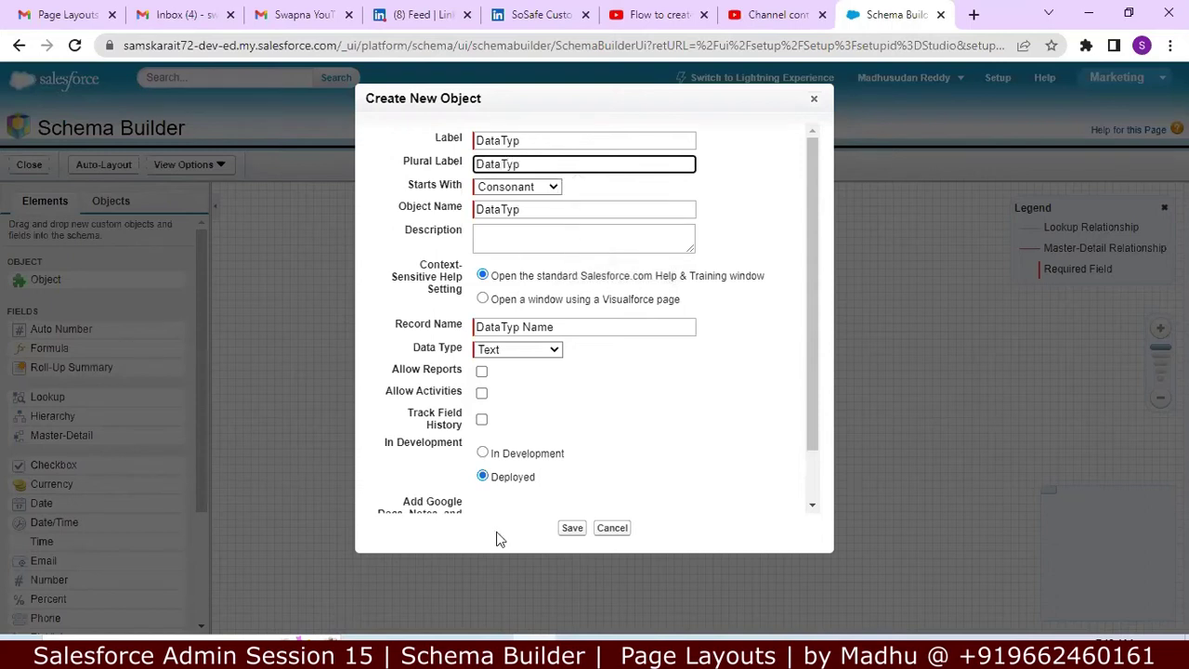
key("alt+Tab")
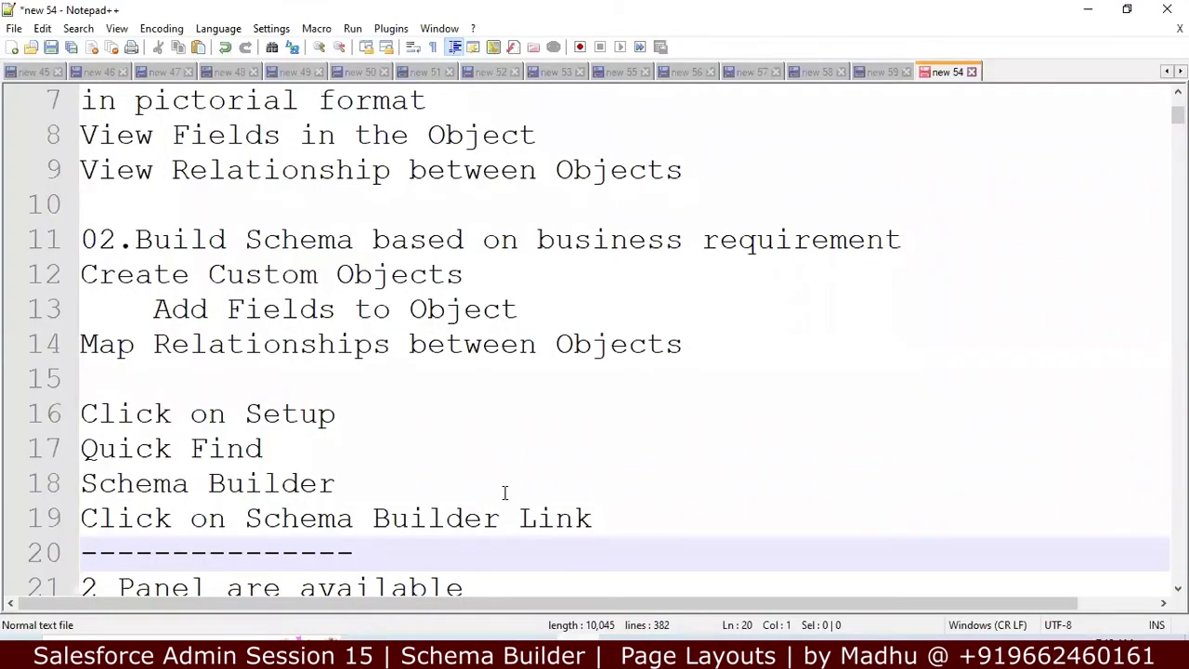
Step: Read down the notes to the Assignment heading and insert a blank line above it
key("Down")
key("Down")
key("Down")
key("Down")
key("Down")
key("Down")
key("Down")
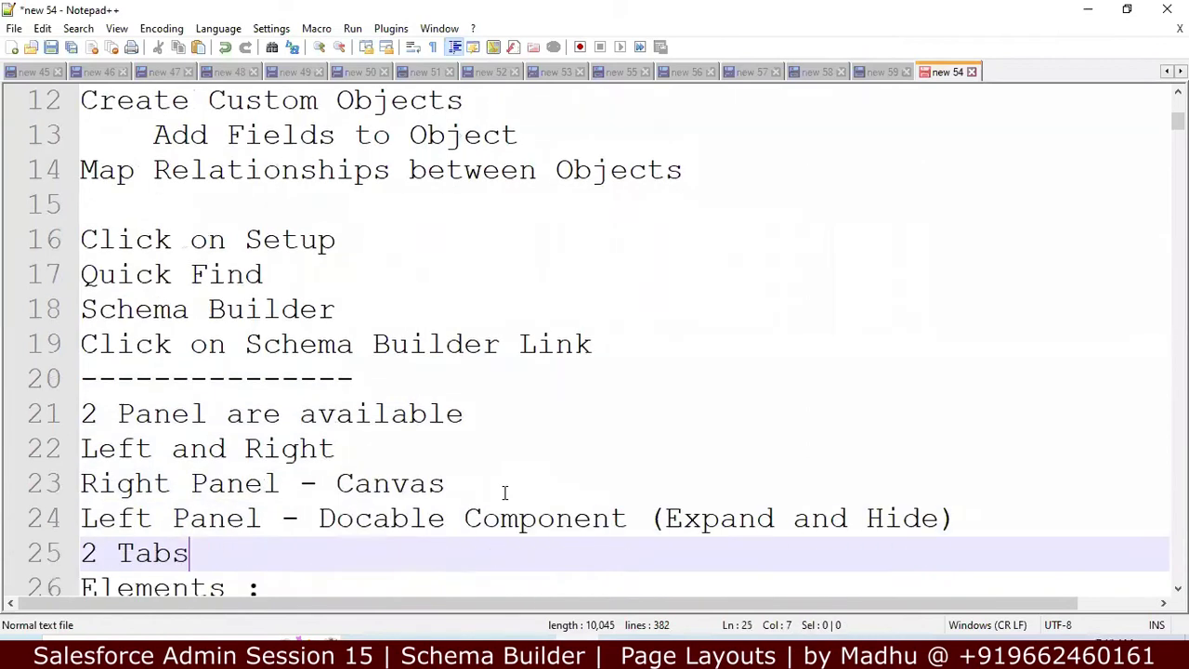
key("Down")
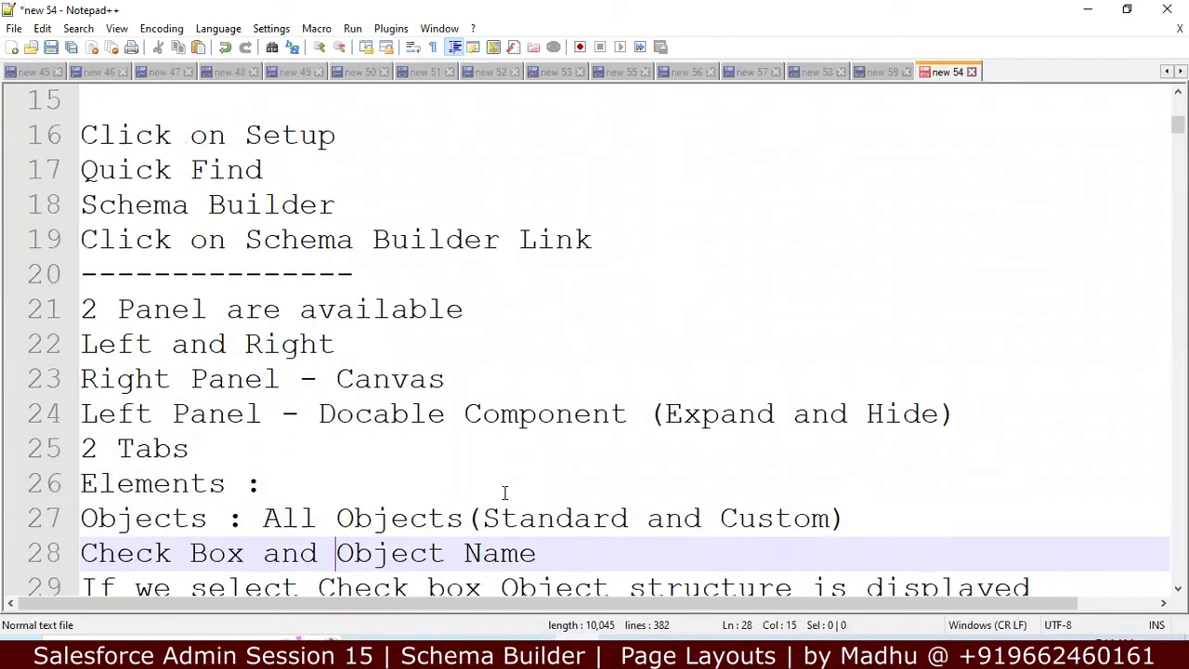
key("Down")
key("Down")
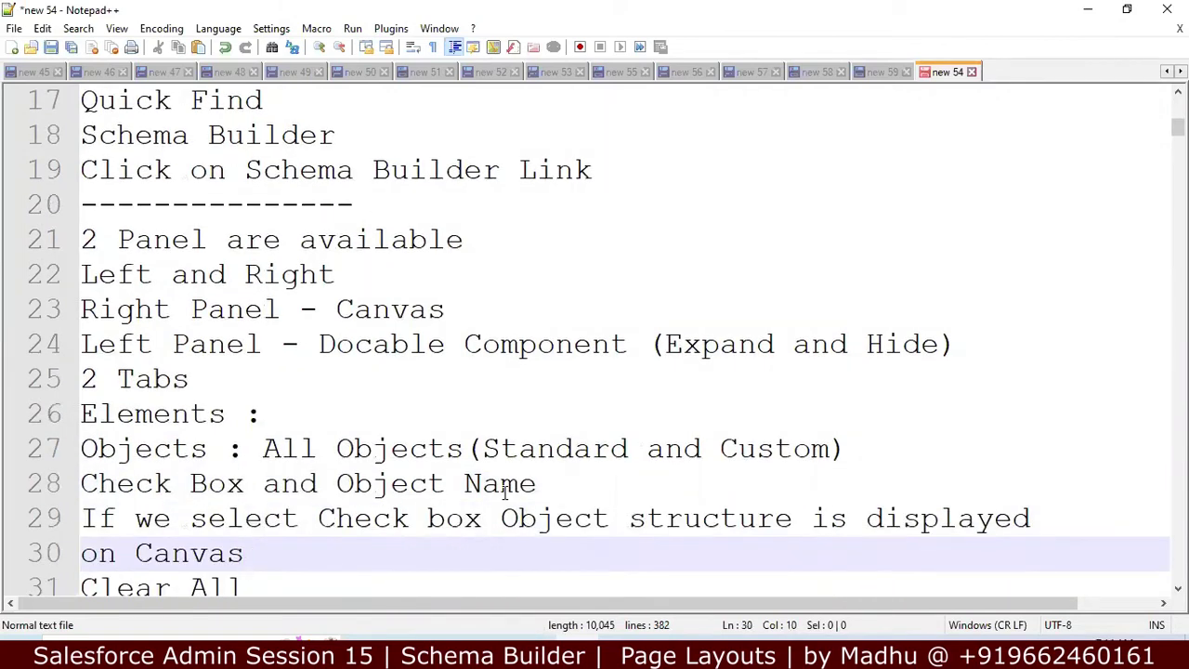
key("Down")
key("Down")
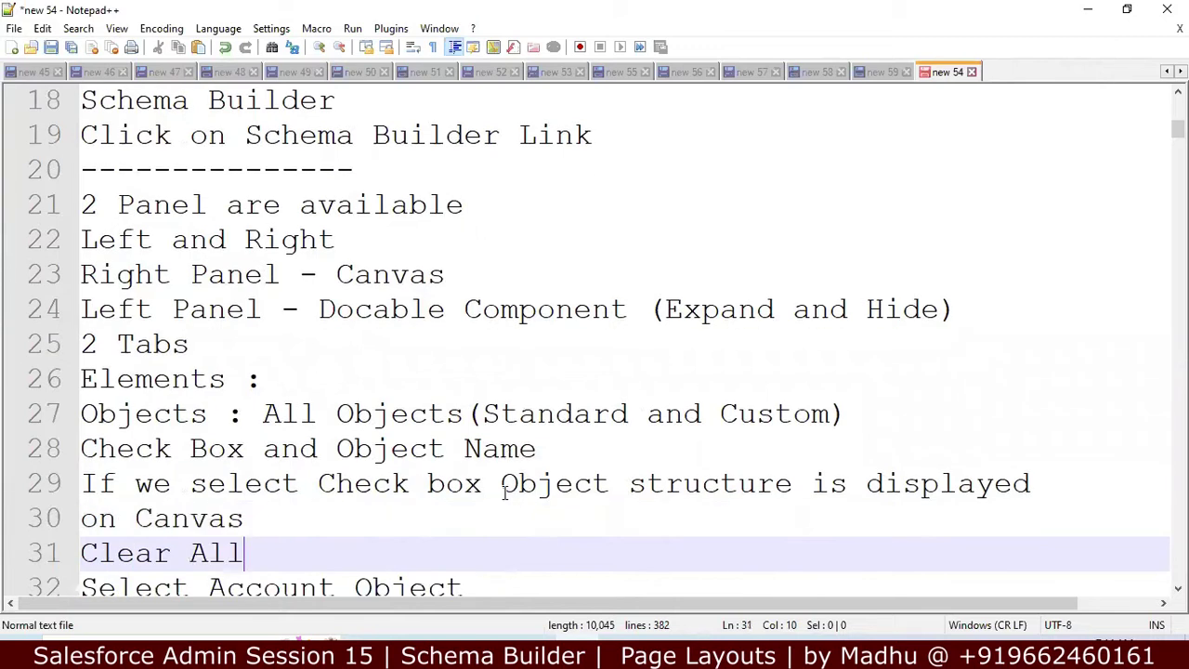
key("Down")
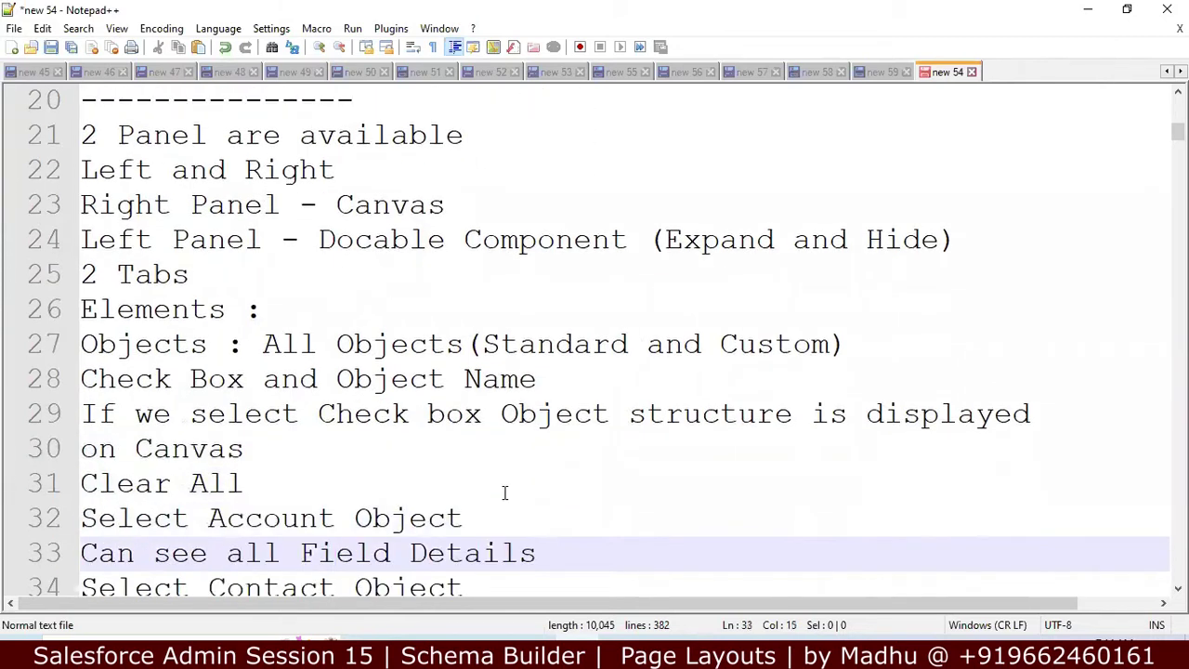
key("Down")
key("Down")
key("Down")
key("Down")
key("Down")
key("Down")
key("Down")
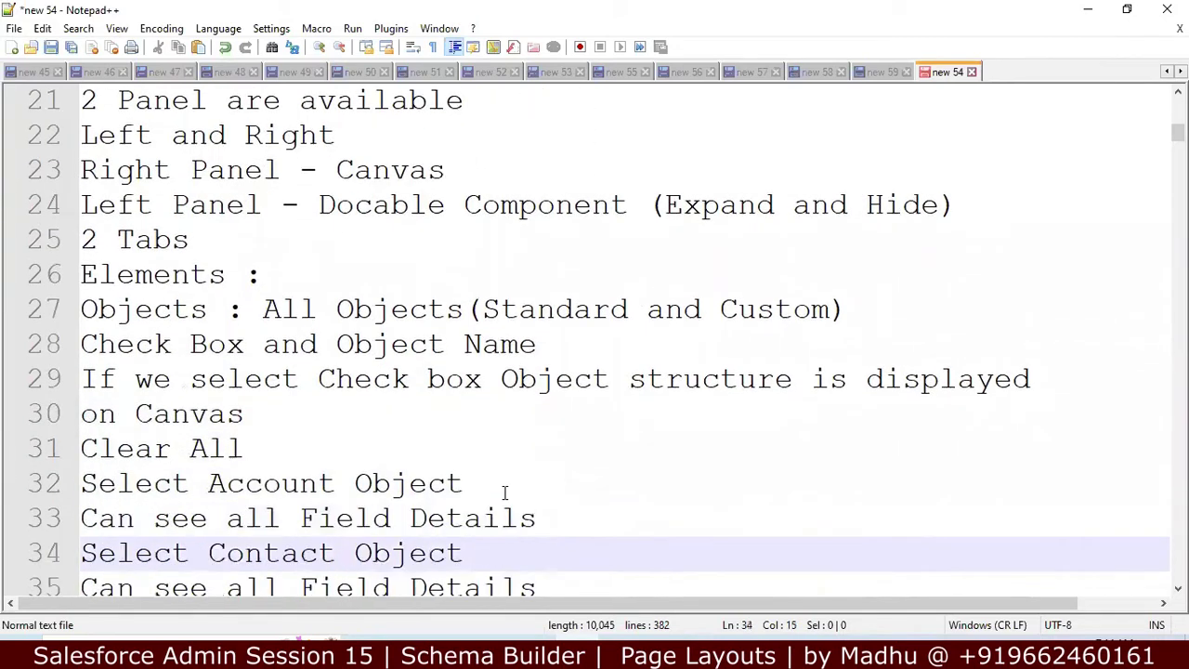
key("Down")
key("Down")
key("Down")
key("Down")
key("Down")
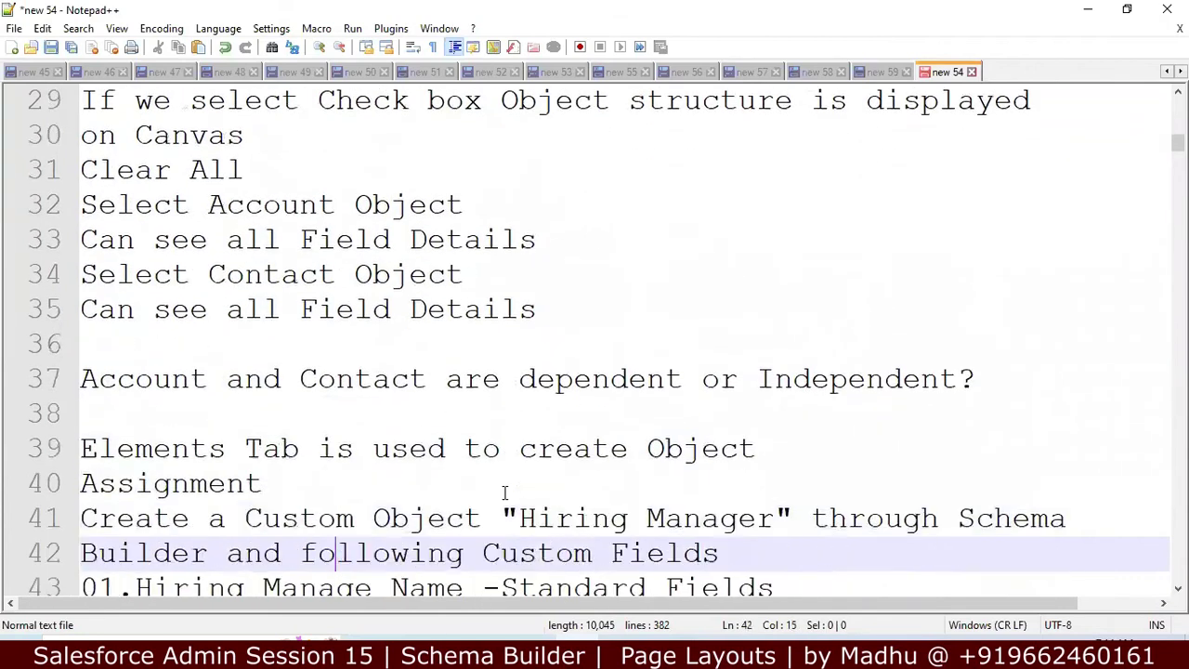
key("Down")
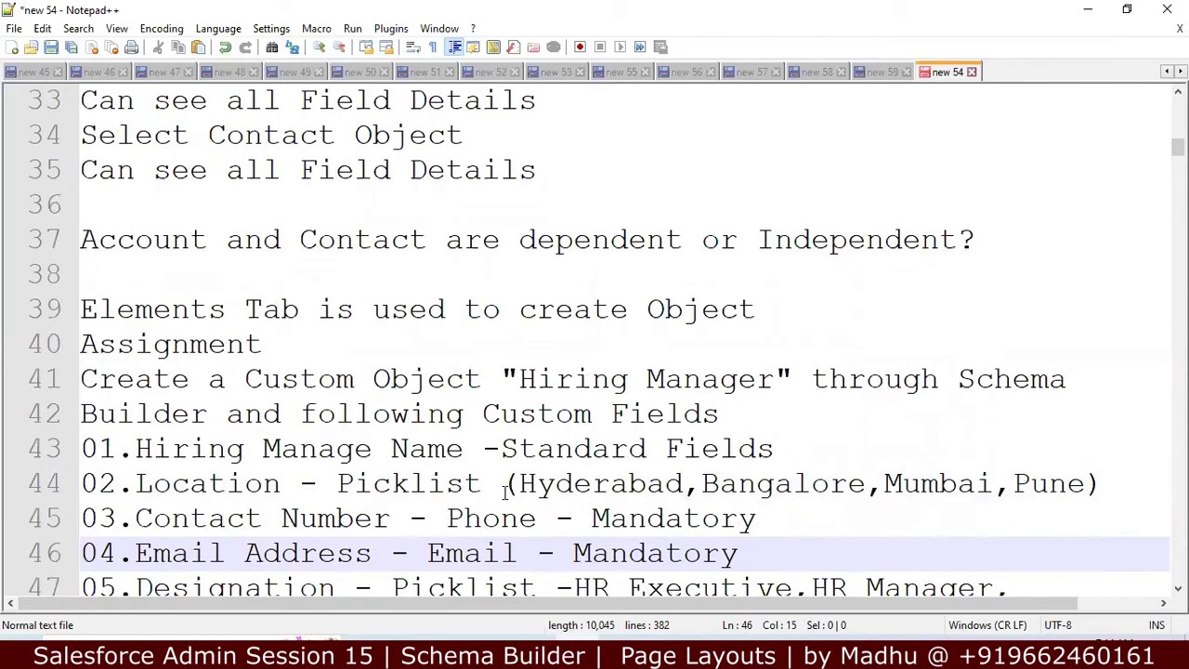
key("Down")
key("Down")
key("Down")
key("Down")
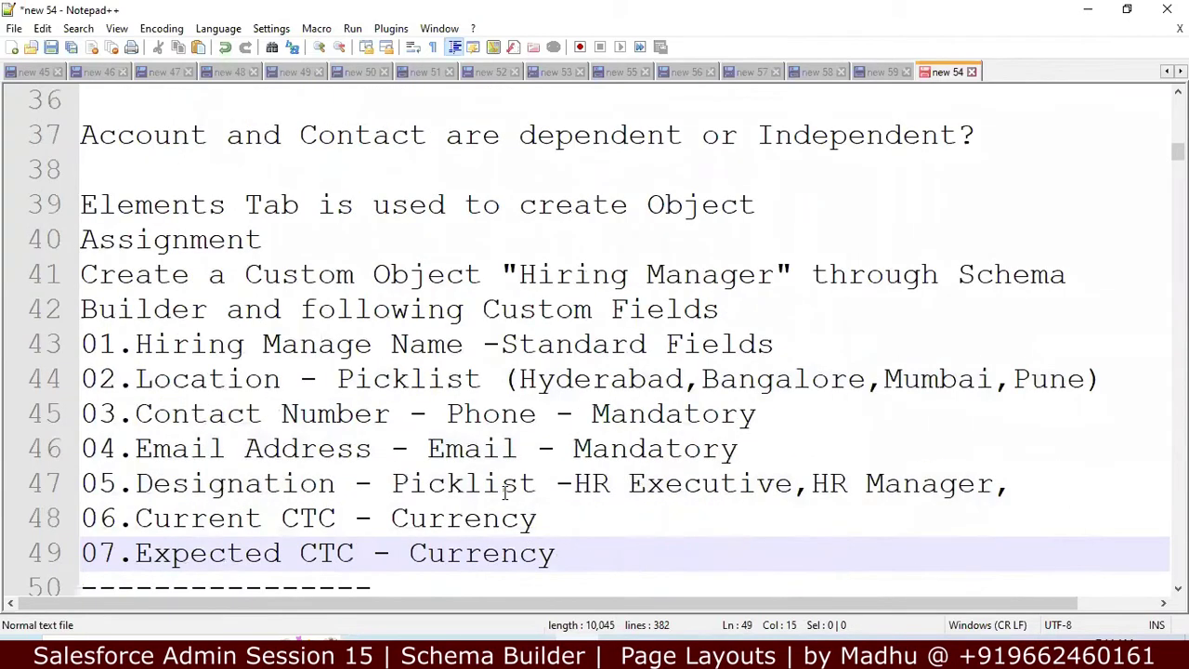
key("Down")
key("Down")
key("Down")
key("Down")
key("Down")
key("Down")
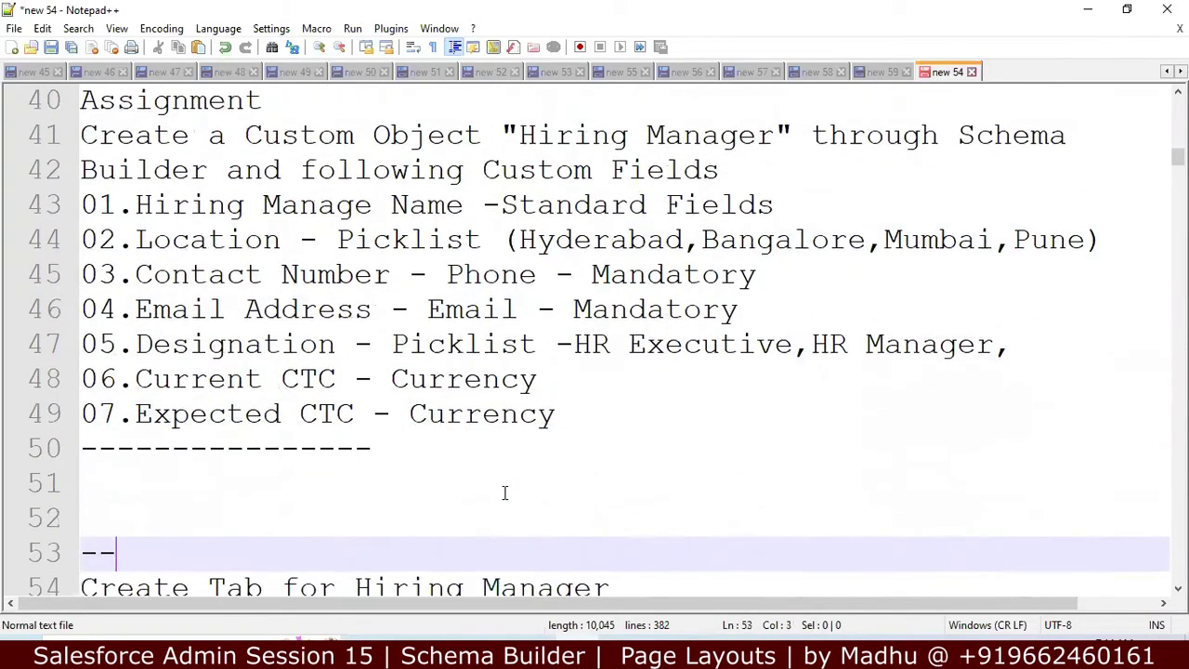
key("Down")
key("Up")
key("Up")
key("Up")
key("Up")
key("Up")
key("Up")
key("Up")
key("Up")
key("Up")
key("Up")
key("Up")
key("Up")
key("Up")
key("Up")
key("Up")
key("Up")
key("Up")
key("Up")
key("Up")
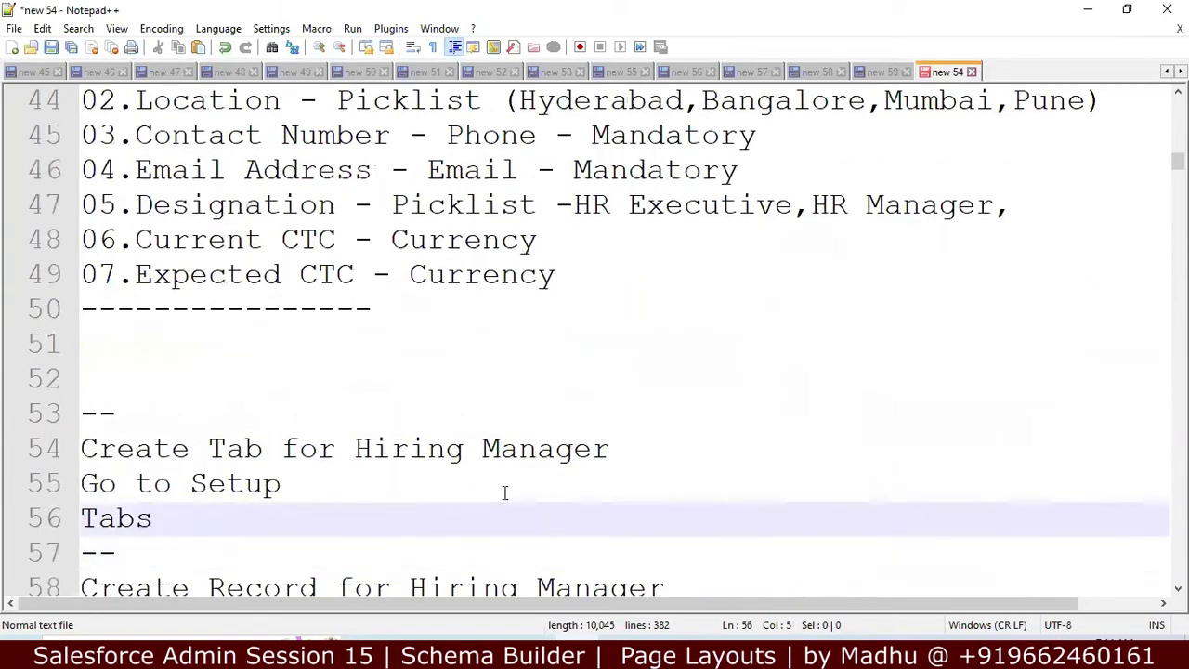
key("Up")
key("Up")
key("Up")
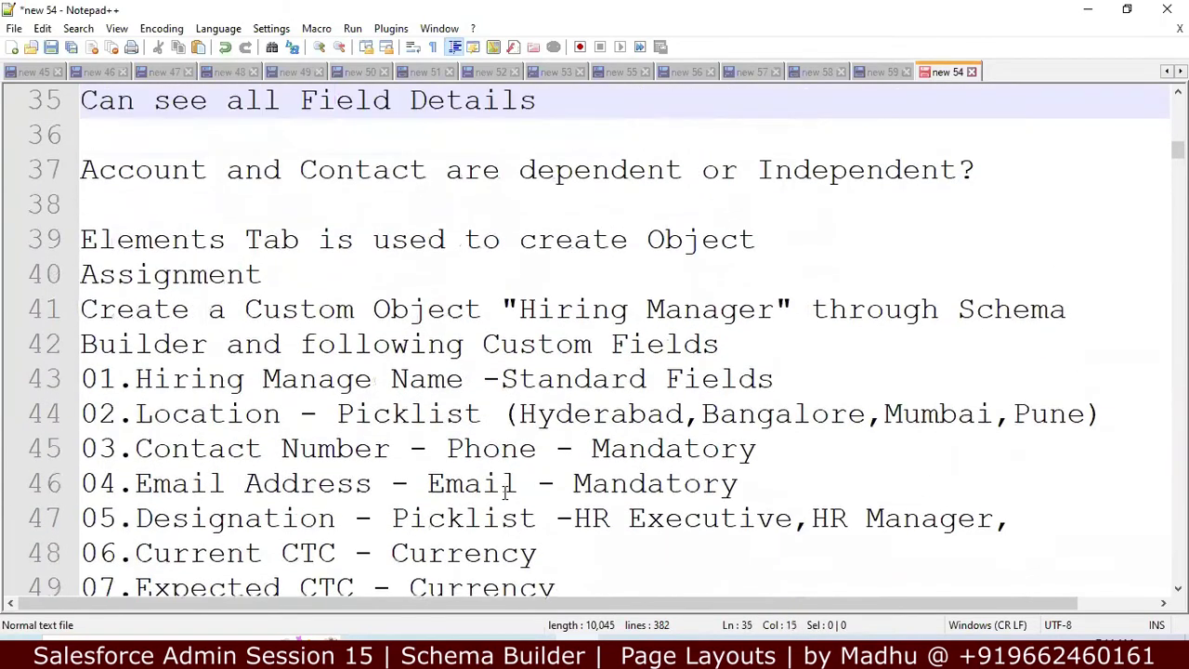
key("Down")
key("Down")
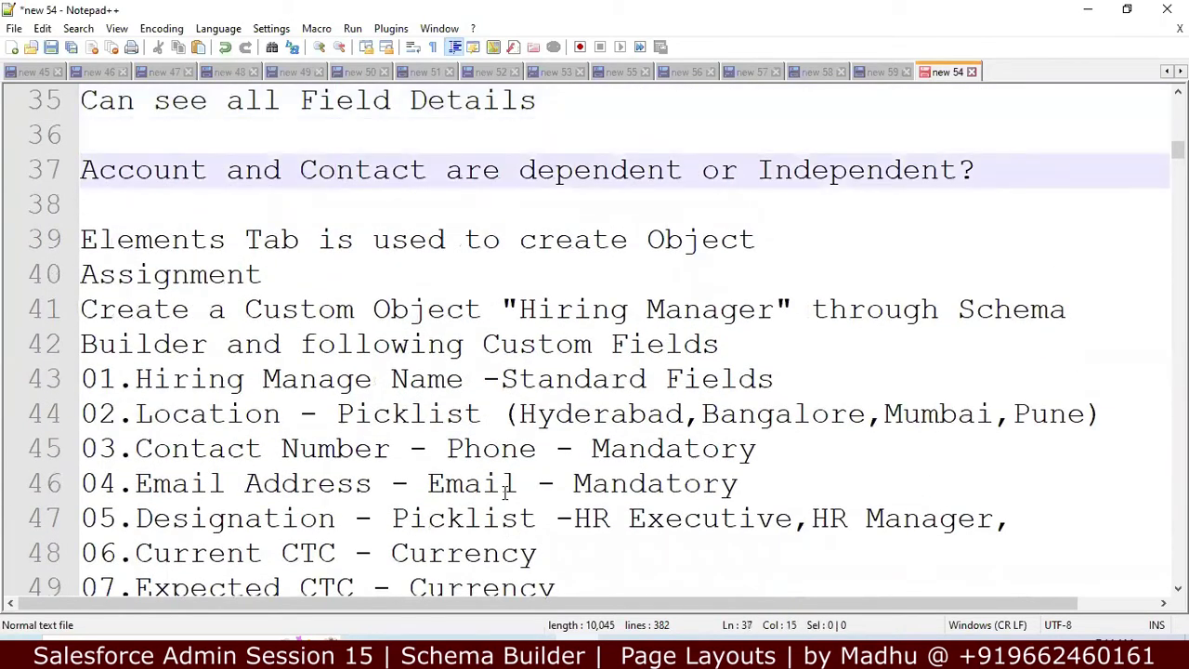
key("Down")
key("Up")
key("Up")
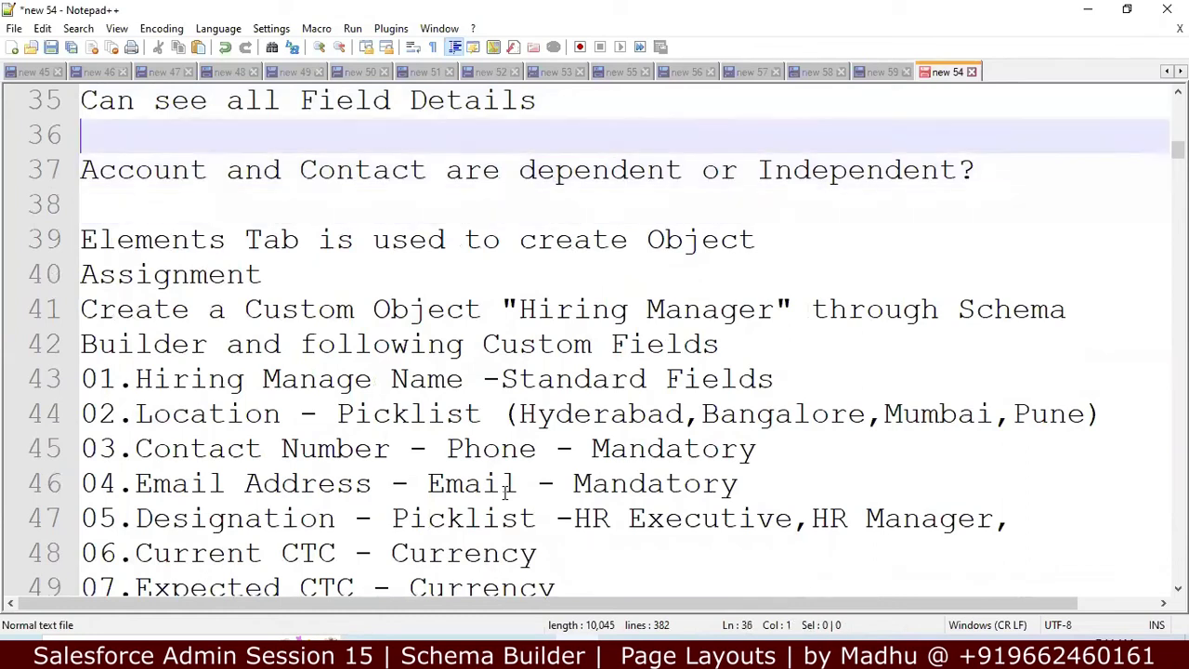
key("Down")
key("Down")
key("Down")
key("Down")
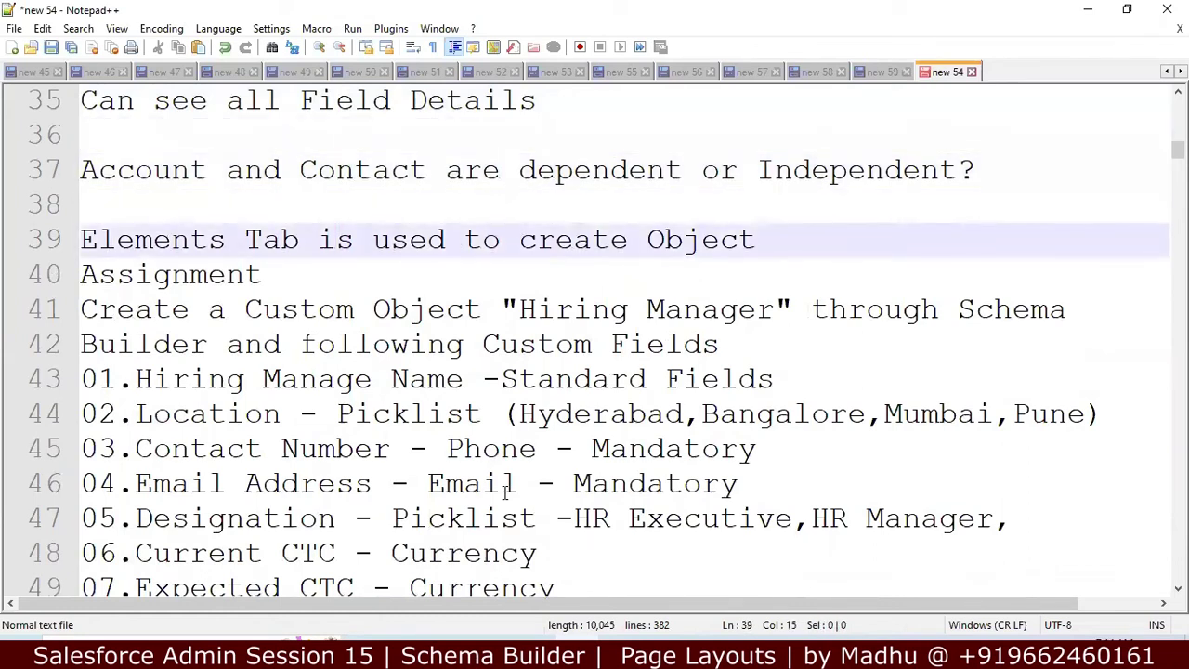
key("Up")
key("Down")
key("Down")
key("Up")
key("Left")
key("Left")
key("Left")
key("Left")
key("Left")
key("Left")
key("Left")
key("Left")
key("Left")
key("Left")
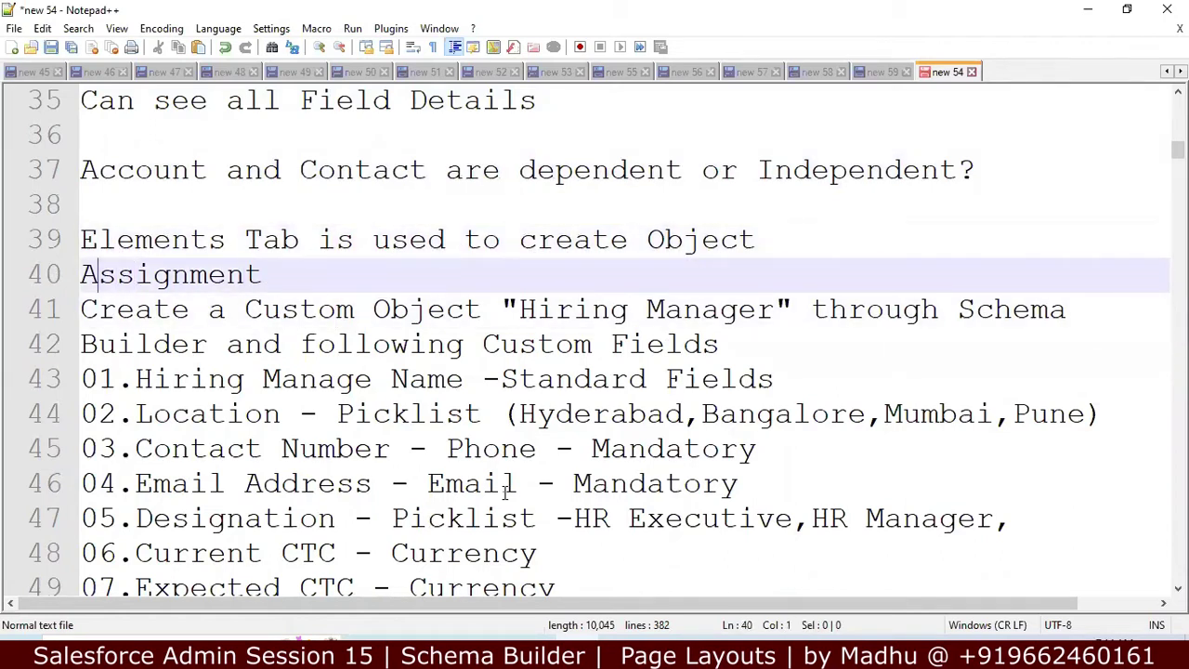
key("Return")
Step: Select the object name 'Hiring Manager' in the assignment notes and return to Salesforce
key("Down")
key("Down")
key("Down")
key("Down")
key("Down")
key("Down")
key("Down")
key("Down")
key("Down")
key("Down")
key("Down")
key("Down")
key("Down")
key("Down")
key("Down")
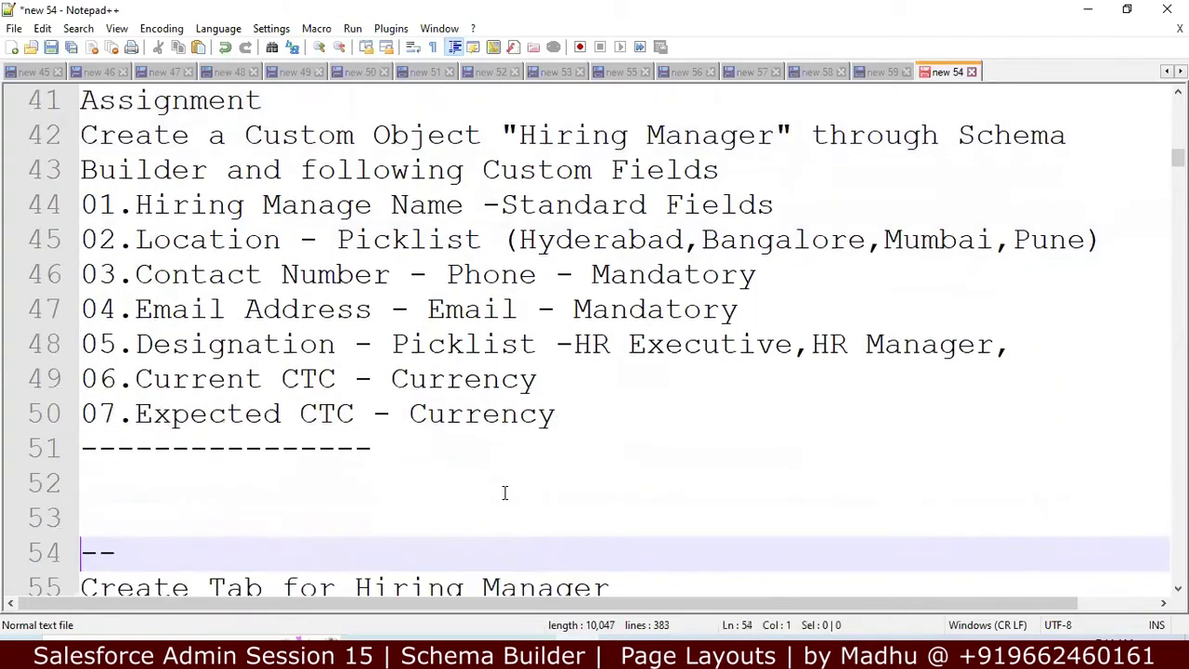
key("Down")
key("Down")
key("Down")
key("Down")
key("Down")
key("Down")
key("Down")
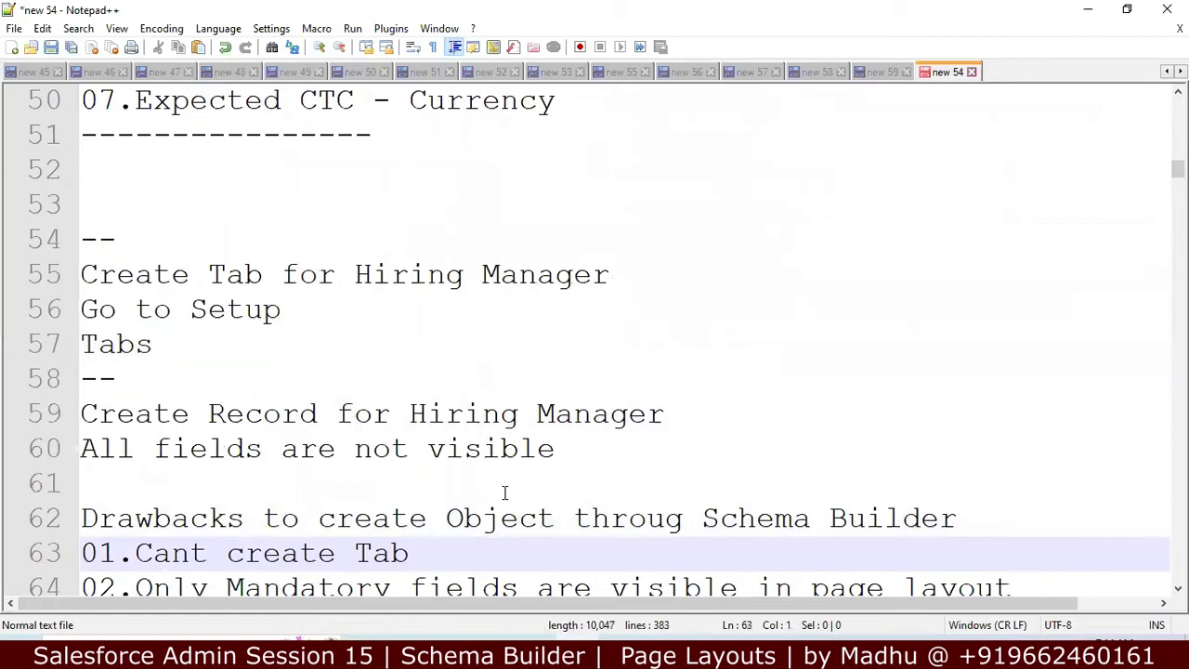
key("Down")
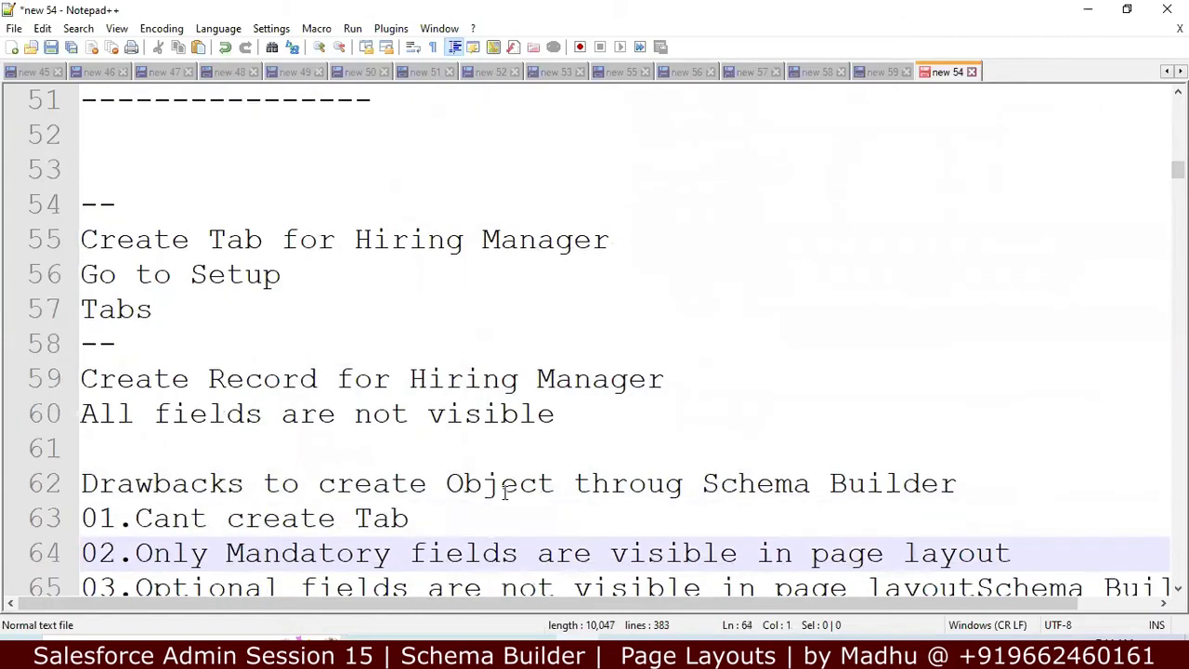
key("Down")
key("Down")
key("Down")
key("Down")
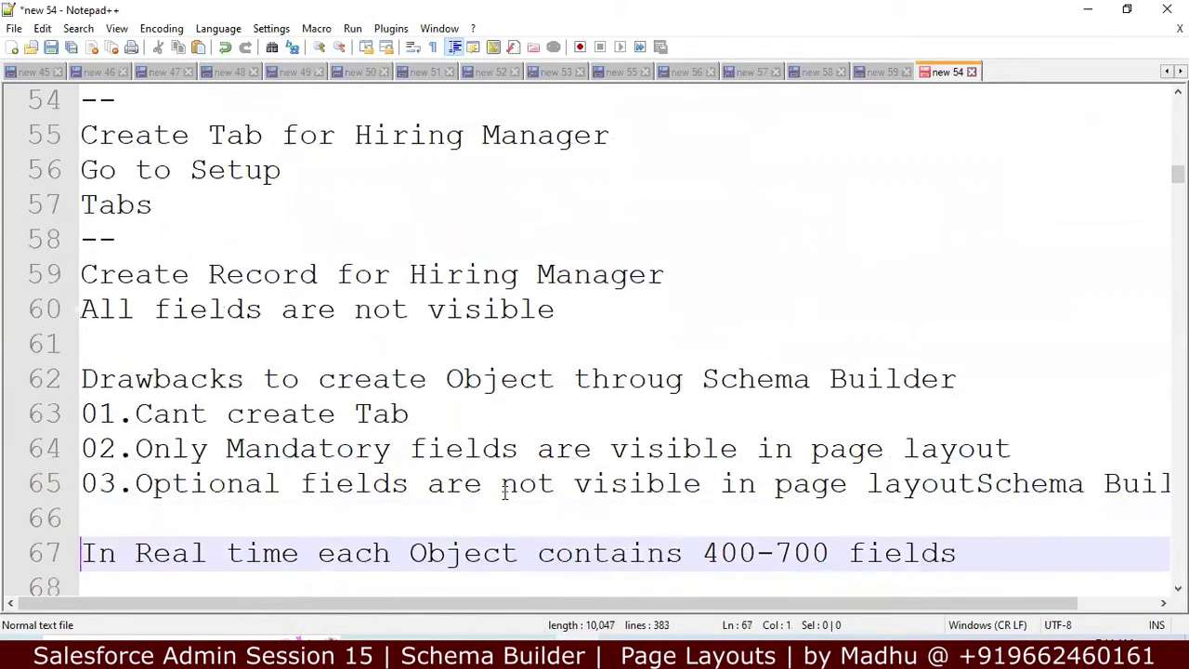
key("Down")
key("Down")
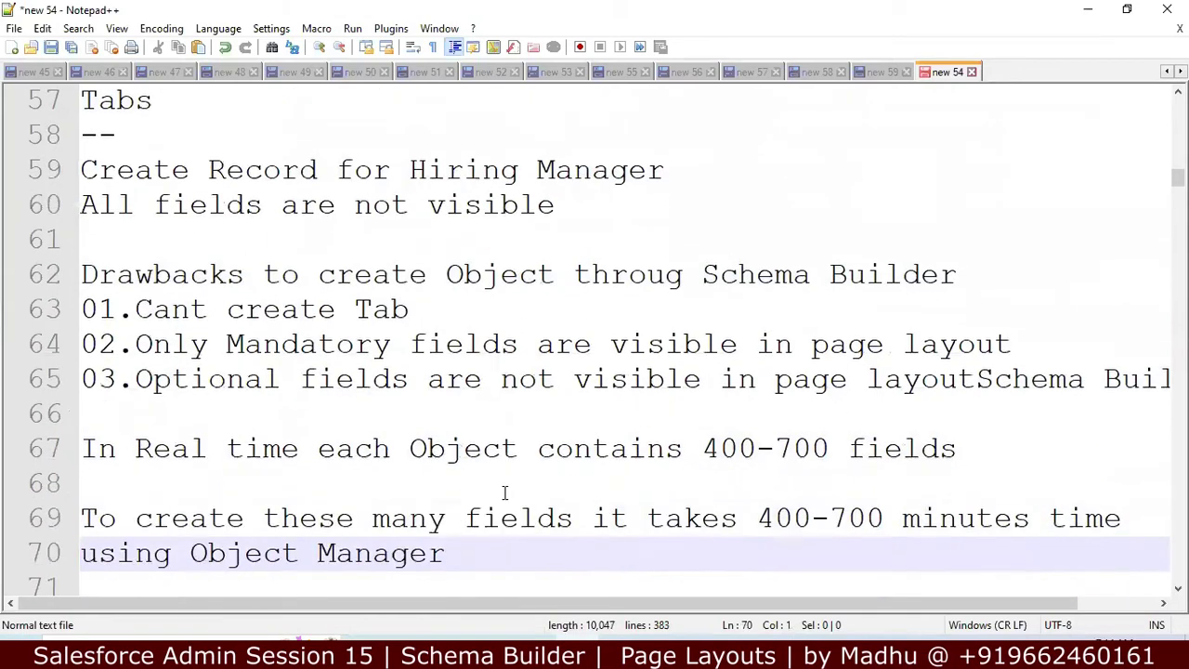
key("Down")
key("Down")
key("Up")
key("Up")
key("Up")
key("Up")
key("Up")
key("Up")
key("Up")
key("Up")
key("Up")
key("Up")
key("Up")
key("Up")
key("Up")
key("Up")
key("Up")
key("Up")
key("Up")
key("Up")
key("Up")
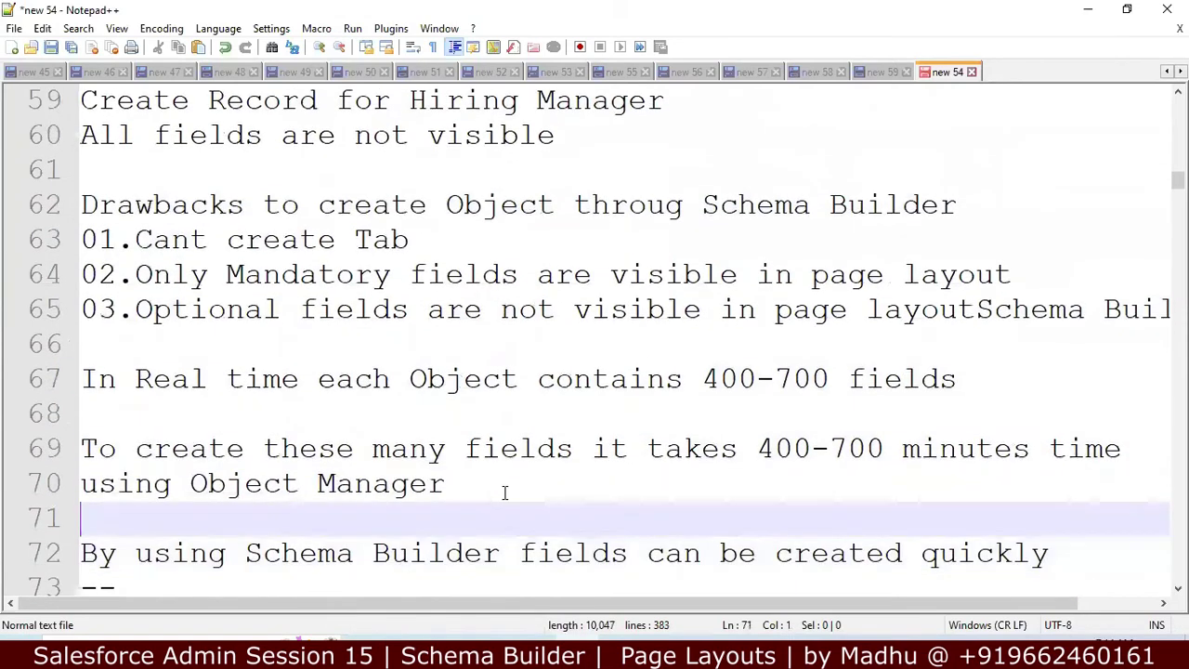
key("Up")
key("Up")
key("Up")
key("Up")
key("Up")
key("Up")
key("Up")
key("Up")
key("Up")
key("Up")
key("Up")
key("Up")
key("Up")
key("Up")
key("Up")
key("Up")
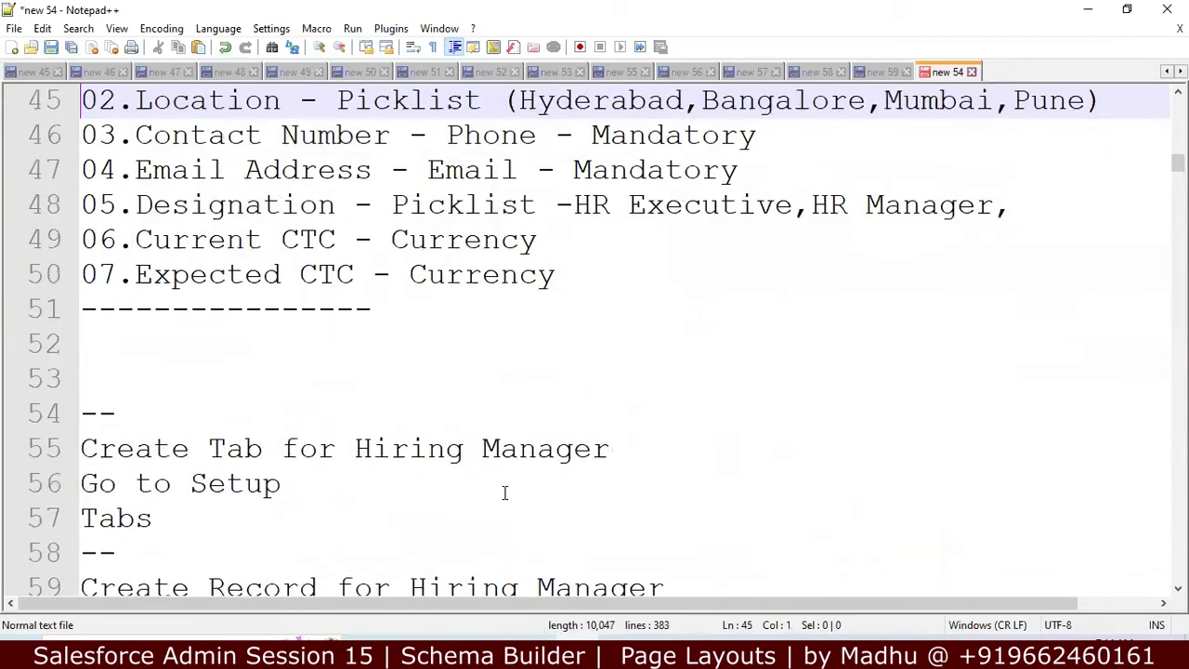
key("Down")
key("Down")
key("Down")
key("Down")
key("Down")
key("Down")
key("Down")
key("Down")
key("Down")
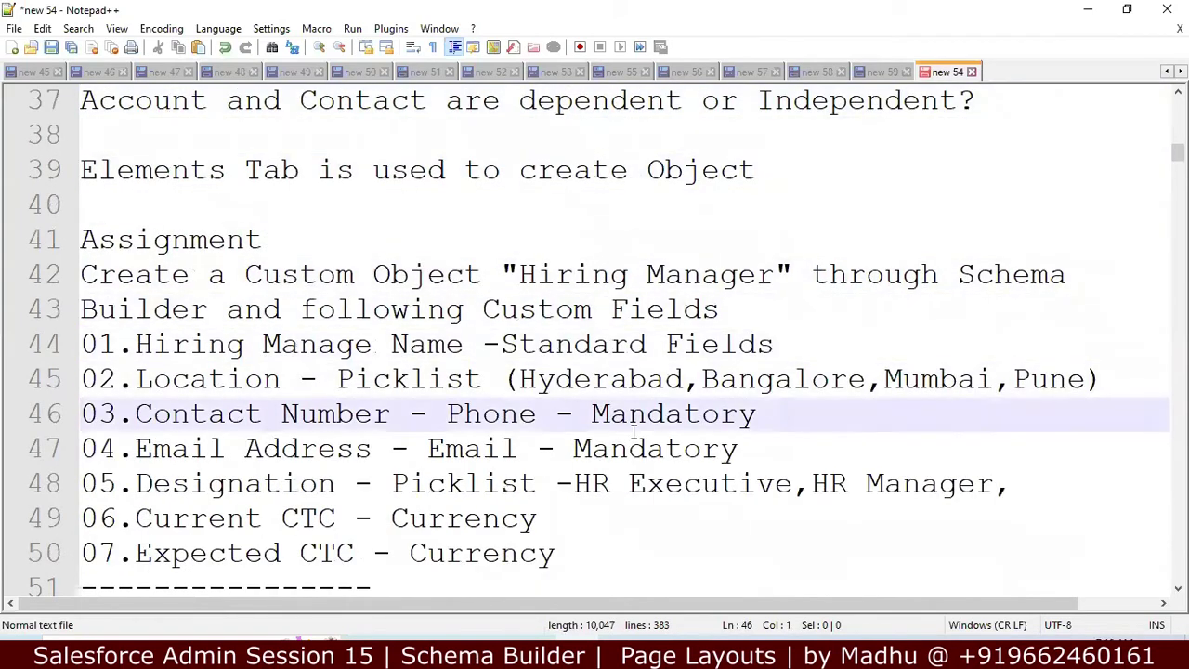
left_click(771, 274)
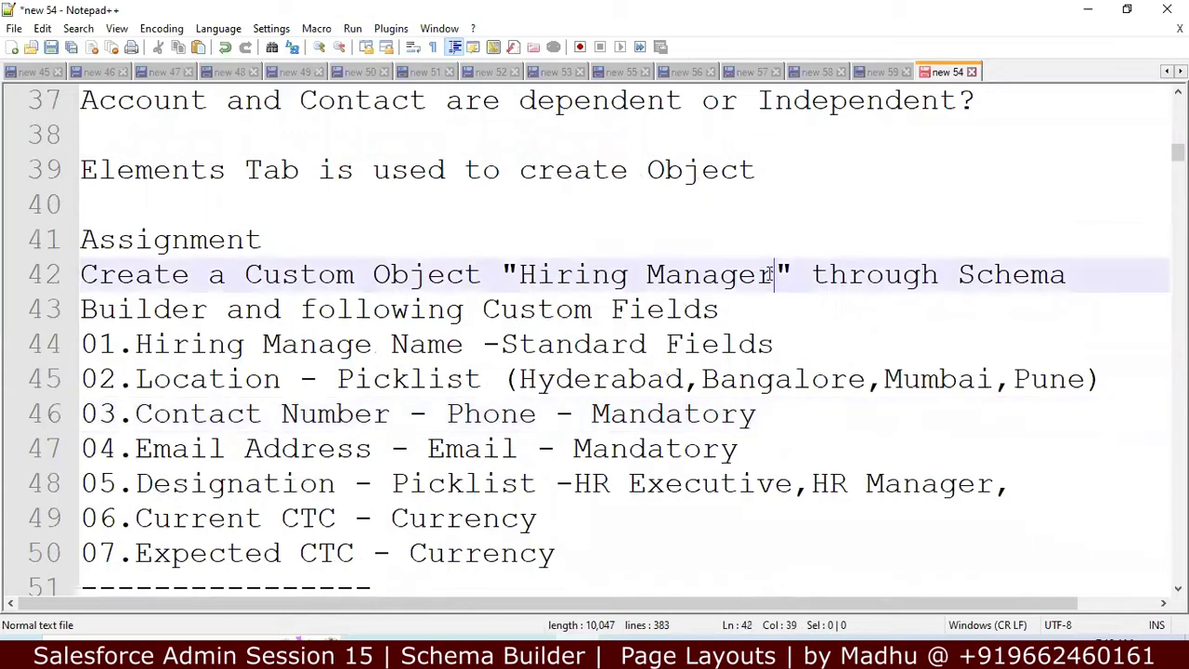
key("shift+Left")
key("shift+Left")
key("shift+Left")
key("shift+Left")
key("shift+Left")
key("shift+Left")
key("shift+Left")
key("shift+Left")
key("shift+Left")
key("shift+Left")
key("shift+Left")
key("shift+Left")
key("shift+Left")
key("shift+Left")
key("ctrl+c")
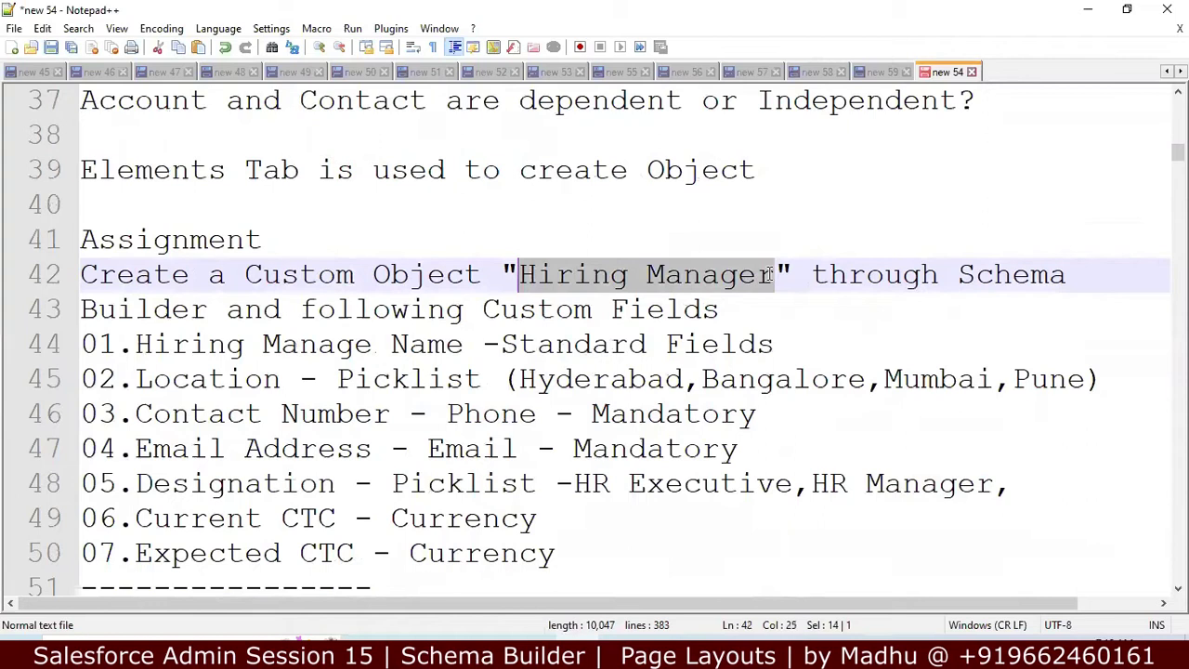
left_click(1088, 9)
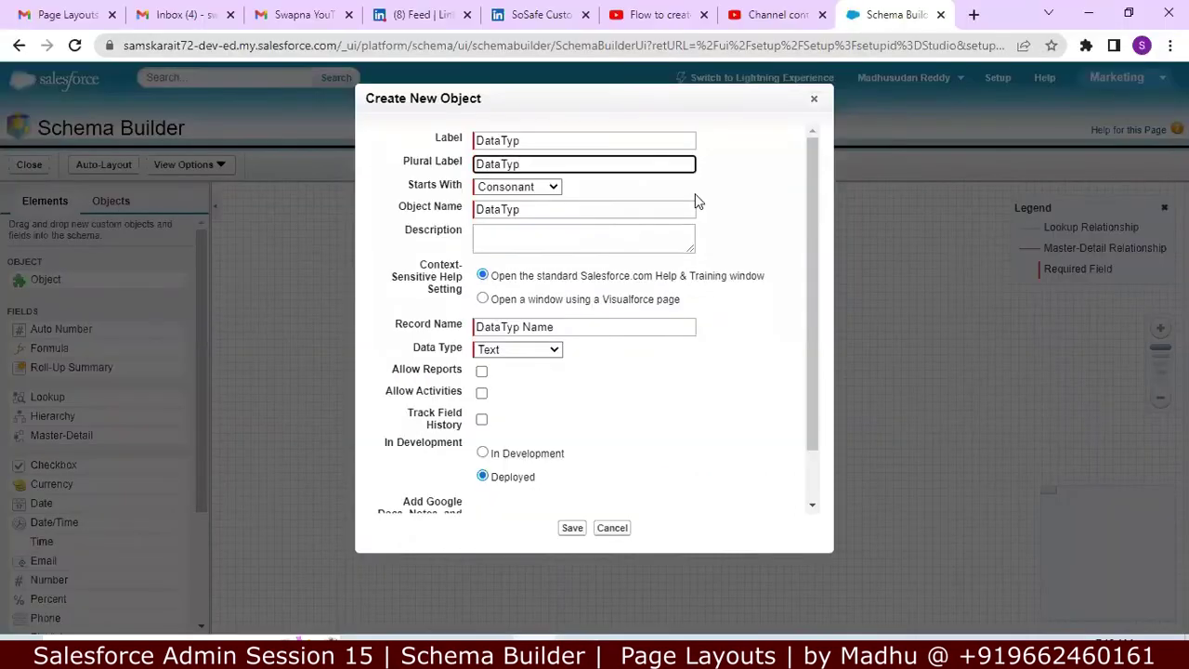
Step: Replace DataTyp with Hiring Manager as the object's label, plural label and object name
left_click(619, 141)
key("BackSpace")
key("BackSpace")
key("BackSpace")
key("BackSpace")
key("BackSpace")
key("BackSpace")
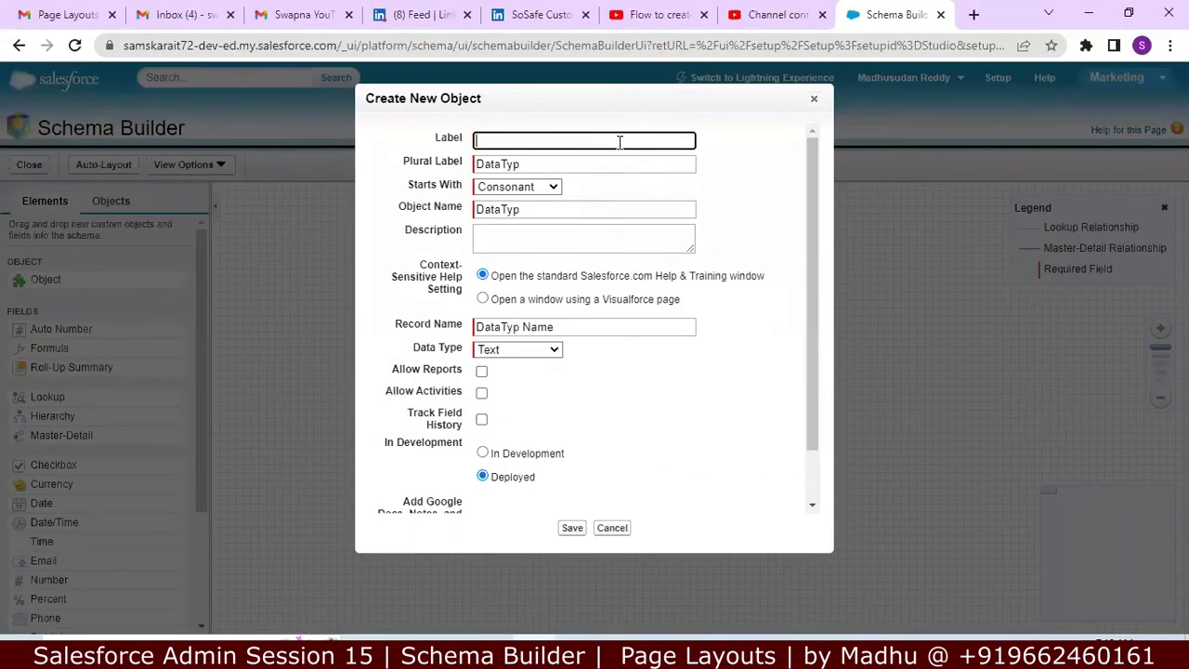
key("ctrl+v")
left_click(586, 165)
key("BackSpace")
key("BackSpace")
key("BackSpace")
key("BackSpace")
key("BackSpace")
key("BackSpace")
key("BackSpace")
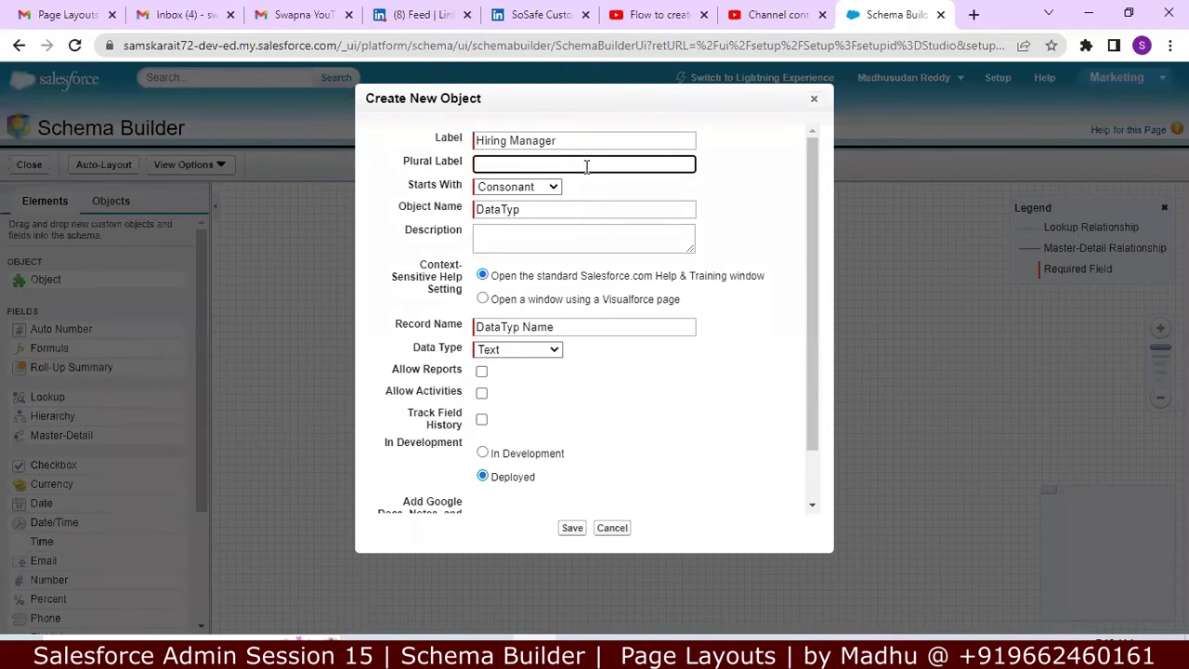
key("ctrl+v")
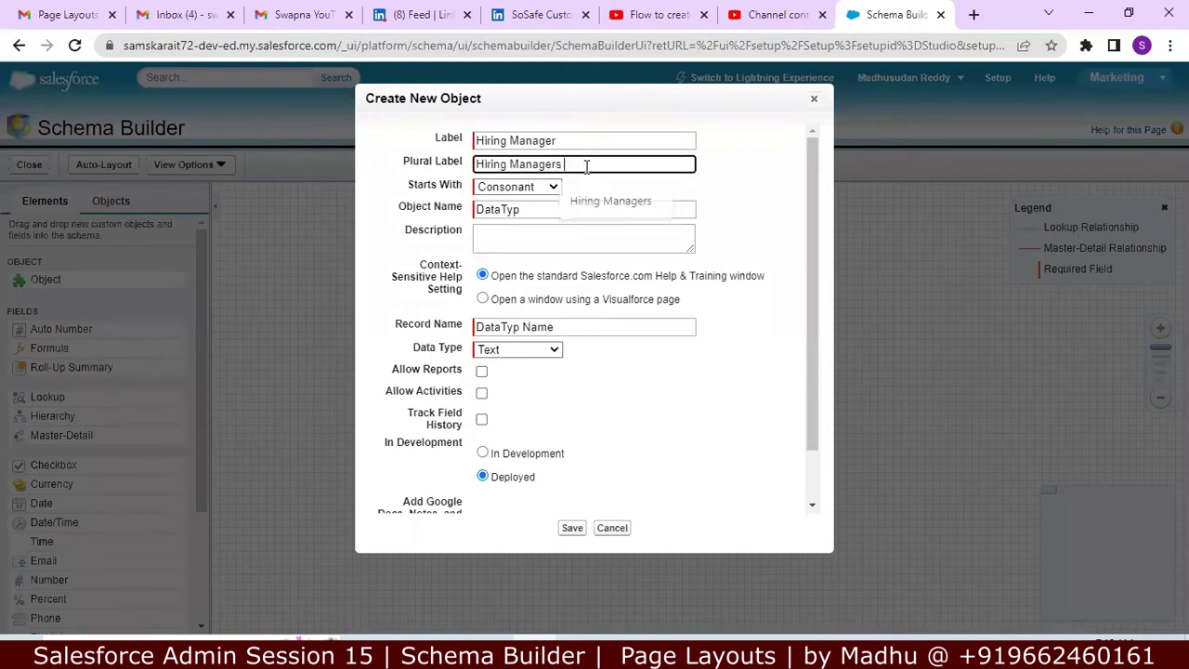
left_click(573, 212)
key("BackSpace")
key("BackSpace")
key("BackSpace")
key("BackSpace")
key("BackSpace")
key("BackSpace")
key("BackSpace")
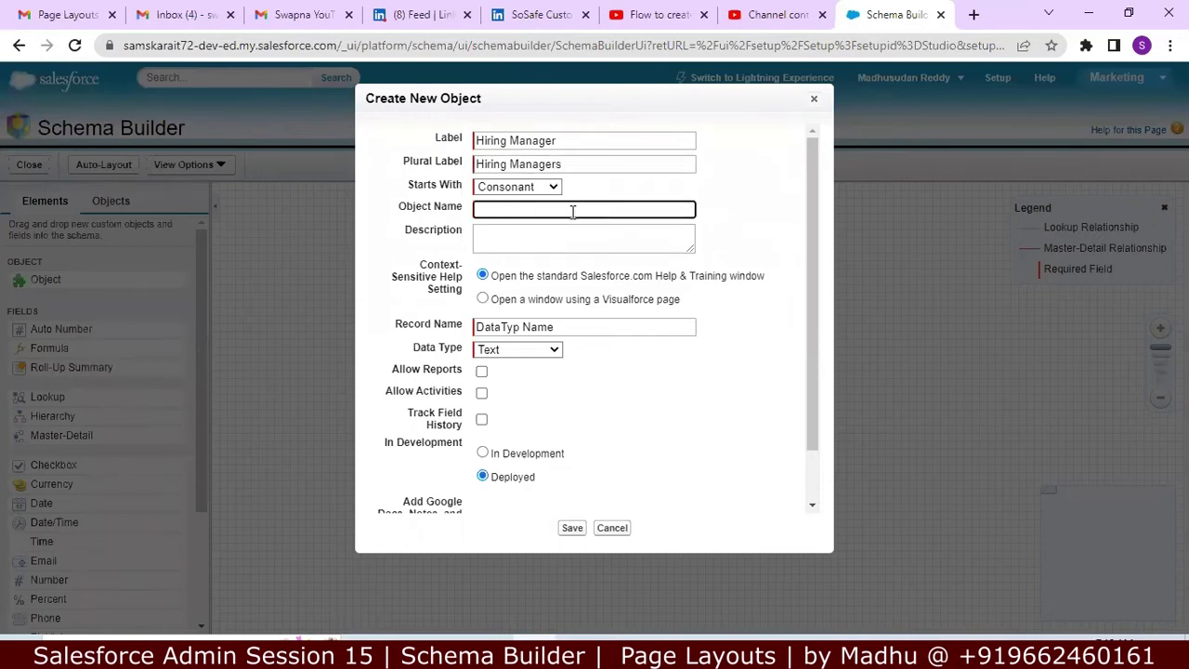
left_click(591, 141)
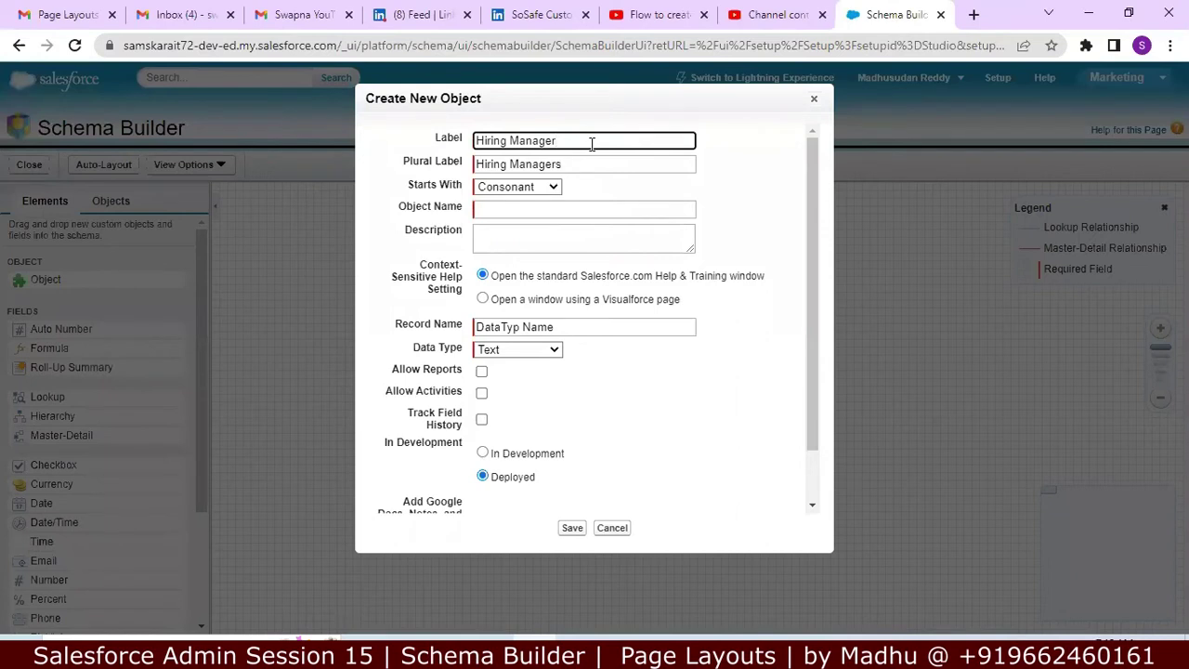
triple_click(591, 141)
key("ctrl+c")
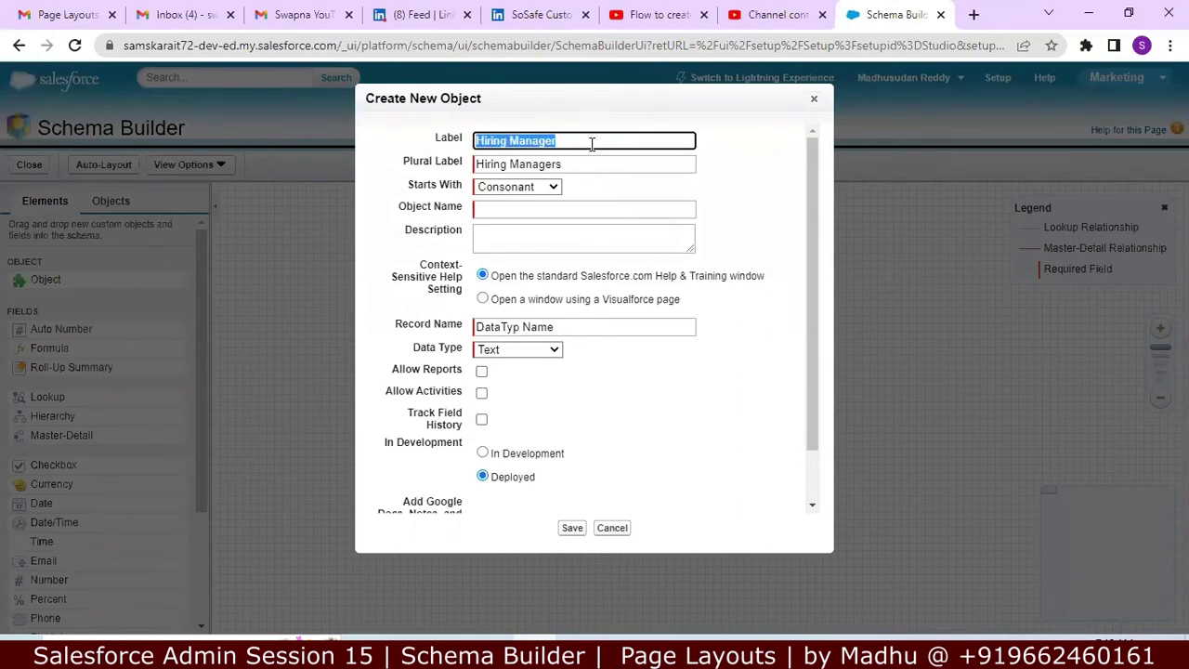
left_click(530, 208)
key("ctrl+v")
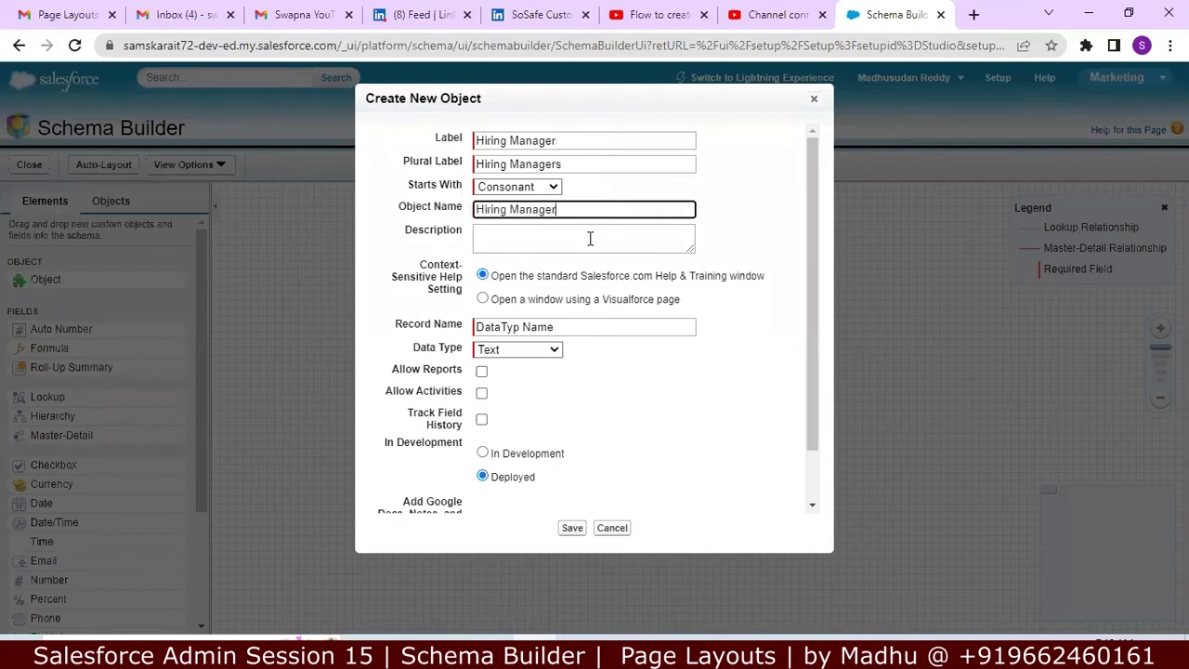
Step: Begin a 'To store Deta…' description, then close the Create New Object form unsaved
left_click(590, 239)
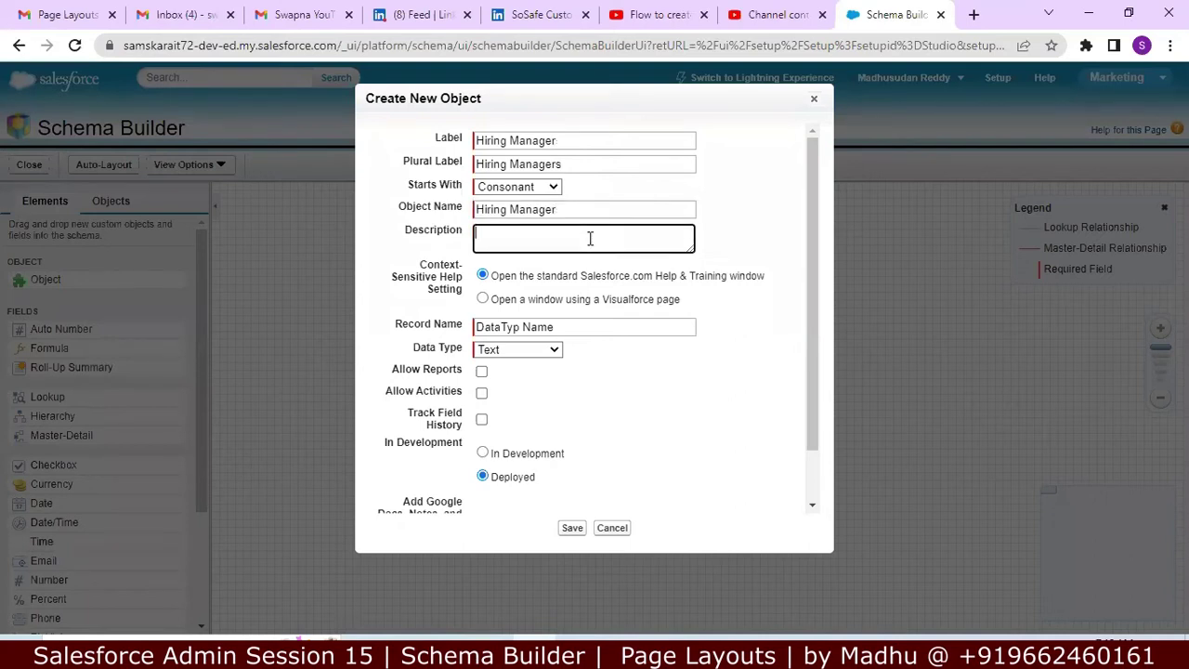
type("To stroe")
key("BackSpace")
key("BackSpace")
key("BackSpace")
type("ore Deta")
left_click(814, 98)
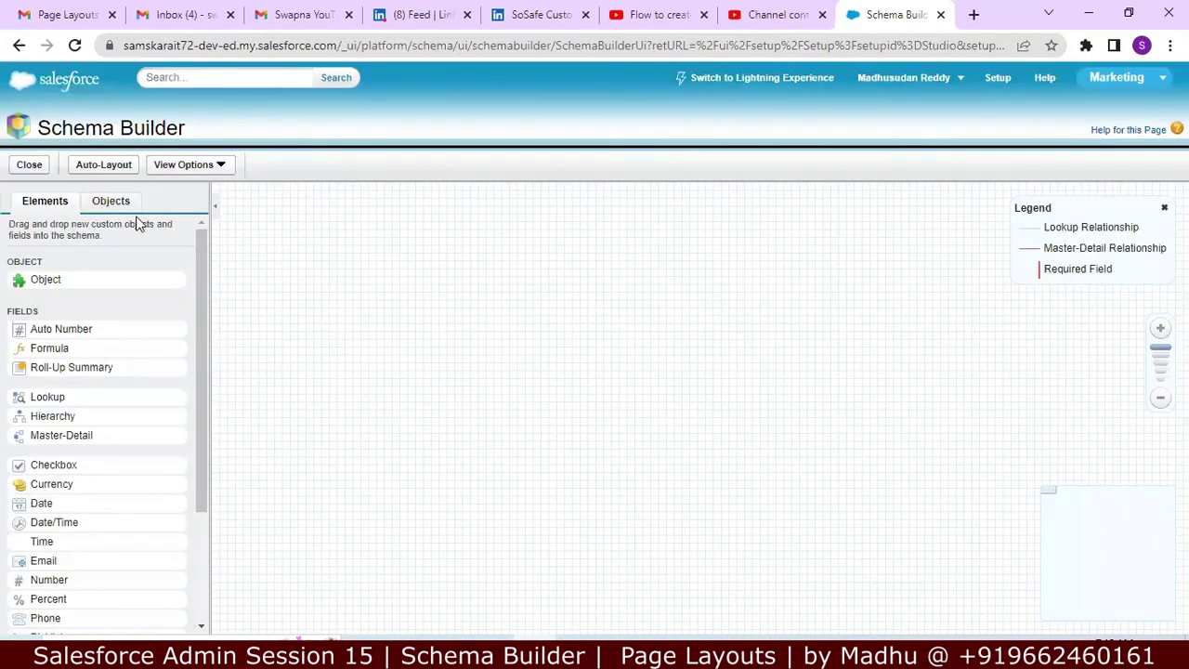
Step: Add a new object labelled Hiring Manager / Hiring Managers, described 'To store Hirnng Manager Detail'
left_click_drag(53, 271, 461, 312)
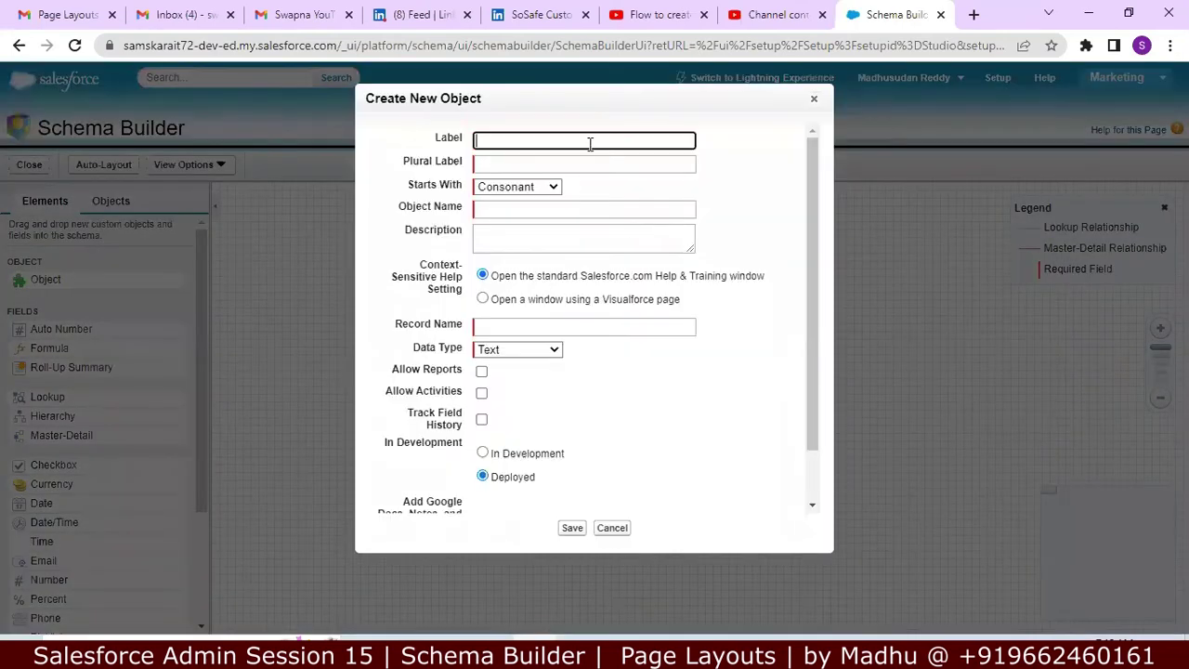
type("Hiring Manager")
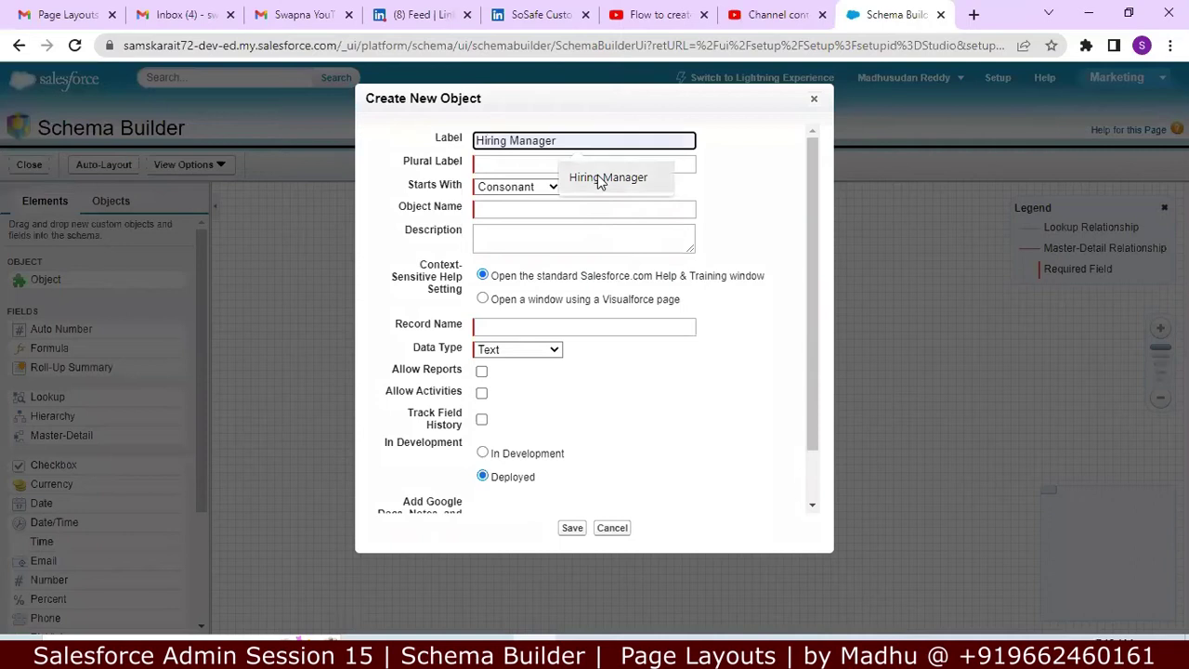
left_click(606, 177)
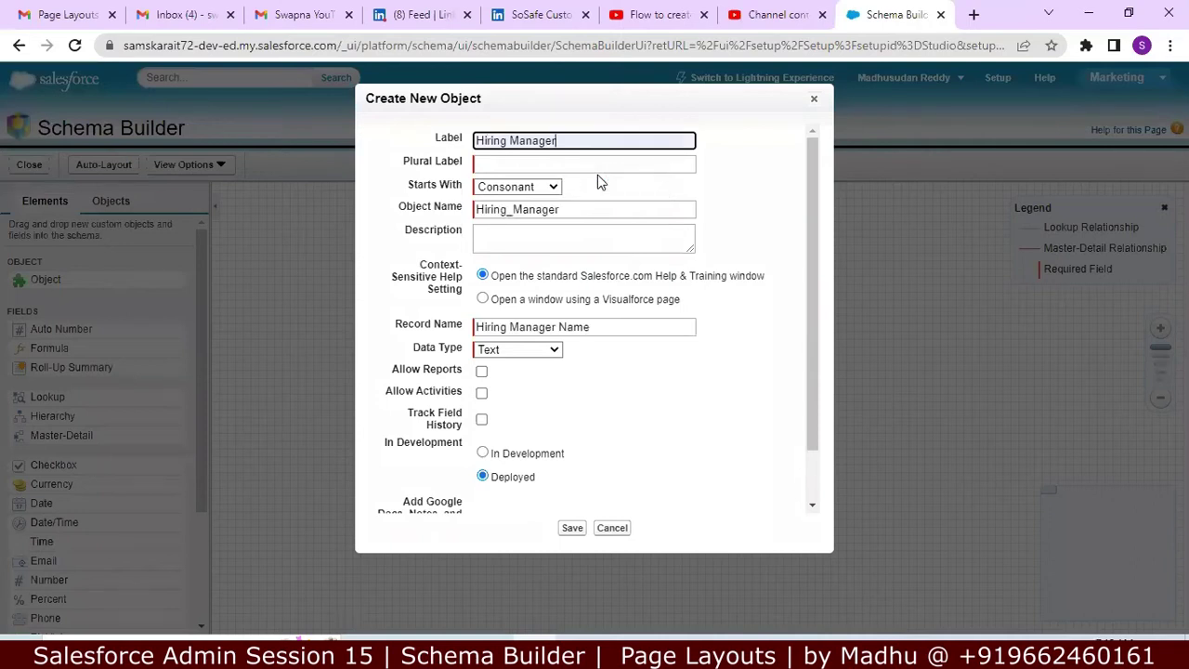
left_click(553, 162)
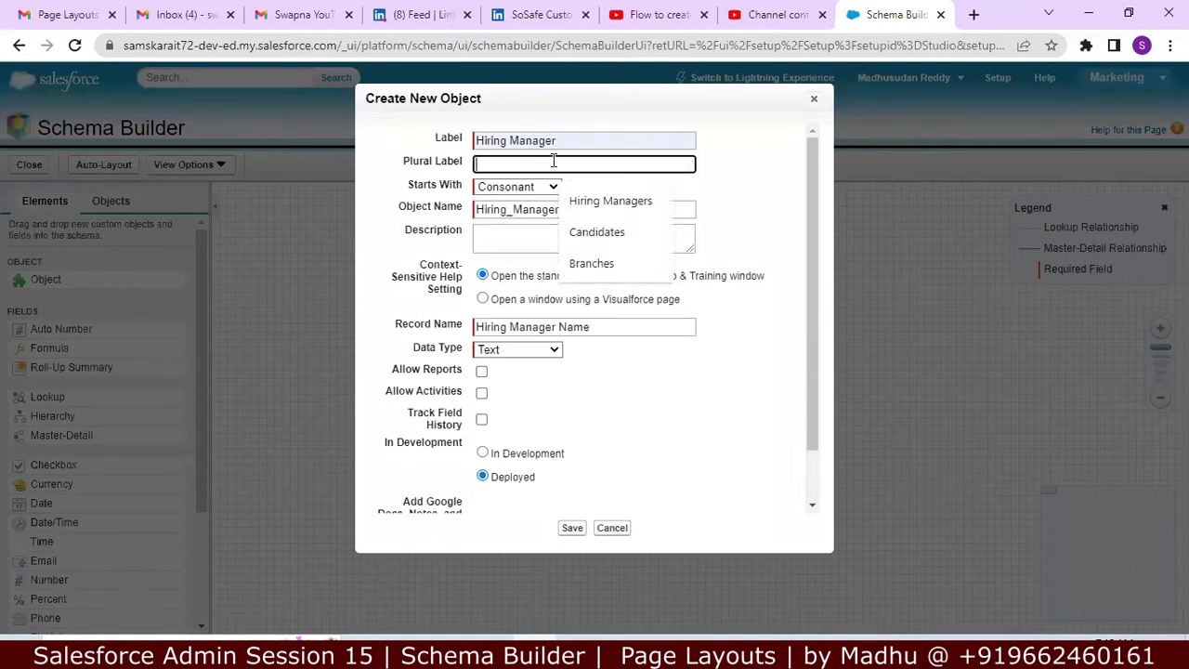
left_click(600, 199)
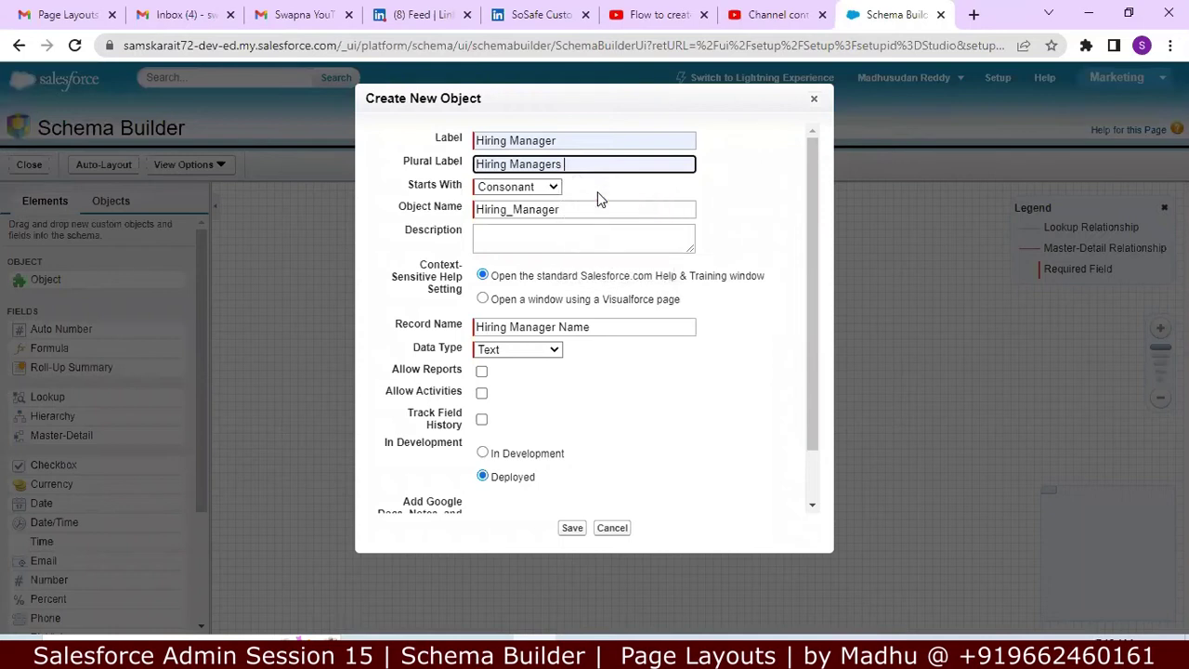
left_click(549, 232)
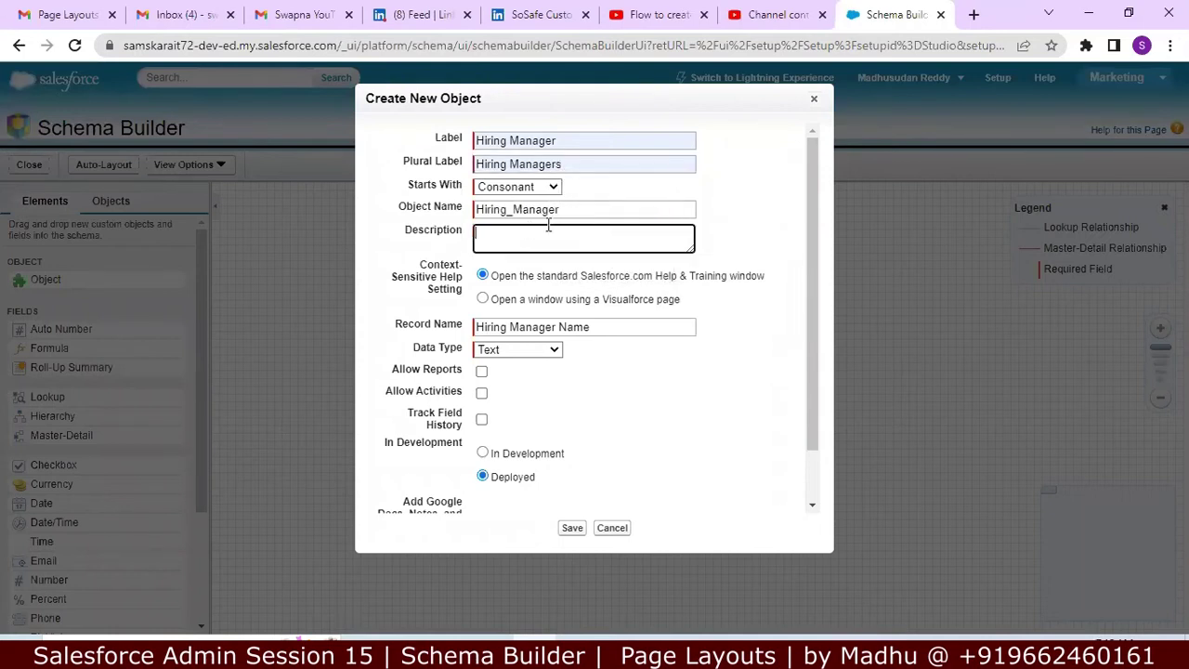
left_click(507, 210)
left_click(545, 232)
type("T")
type("o store ")
type("Hirn")
type("ng Manager D")
type("etails")
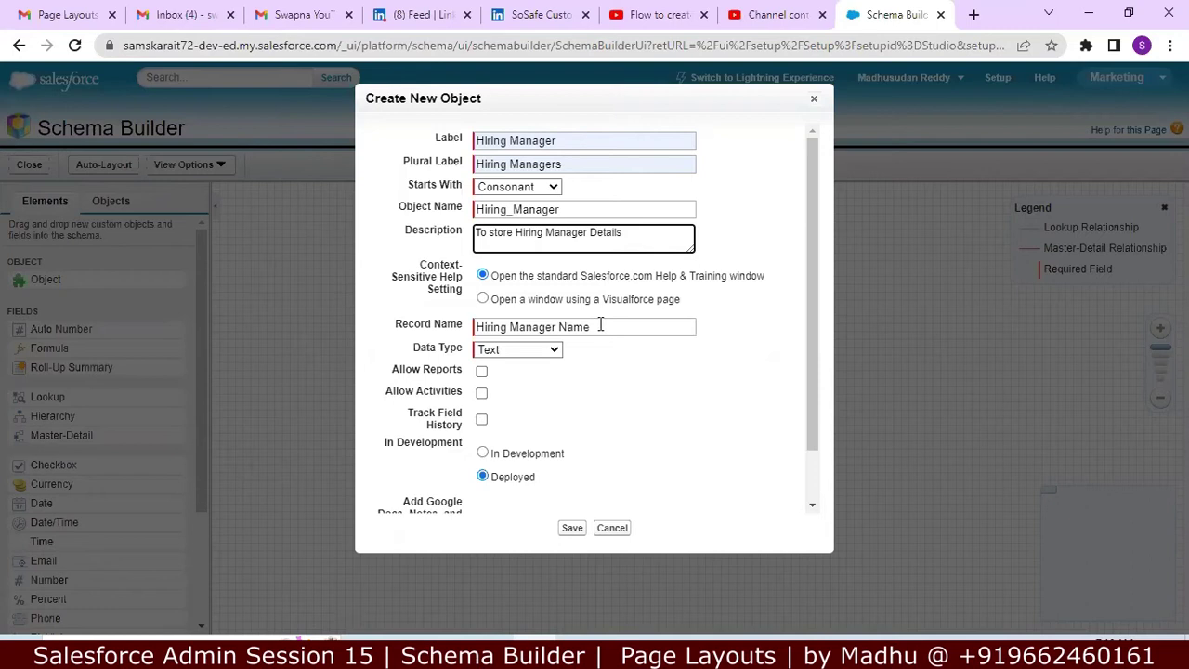
Step: Enable reports, activities, field history tracking and notes/attachments, then save the object
left_click(483, 372)
left_click(481, 394)
left_click(482, 421)
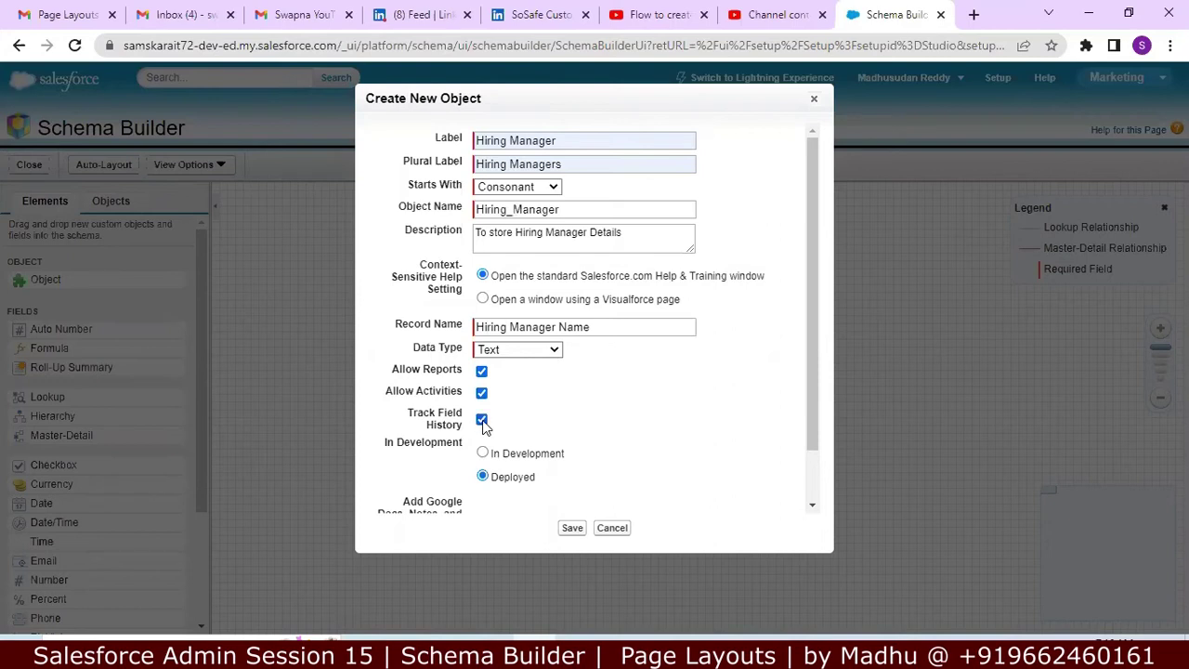
left_click_drag(813, 362, 796, 466)
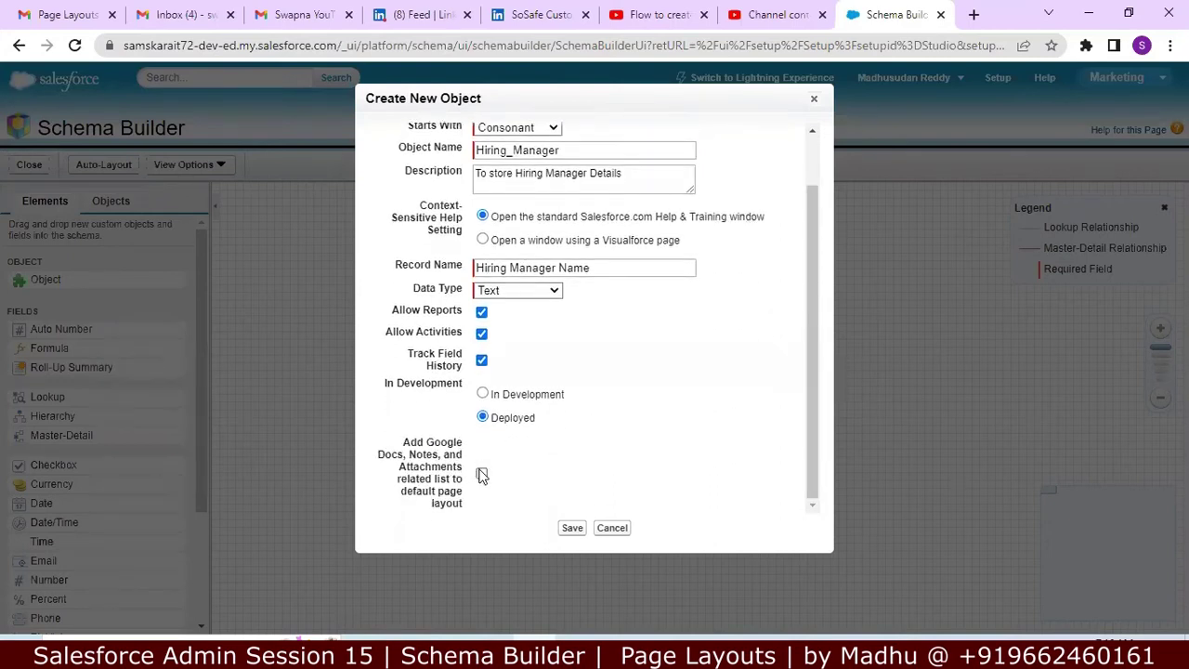
left_click(482, 474)
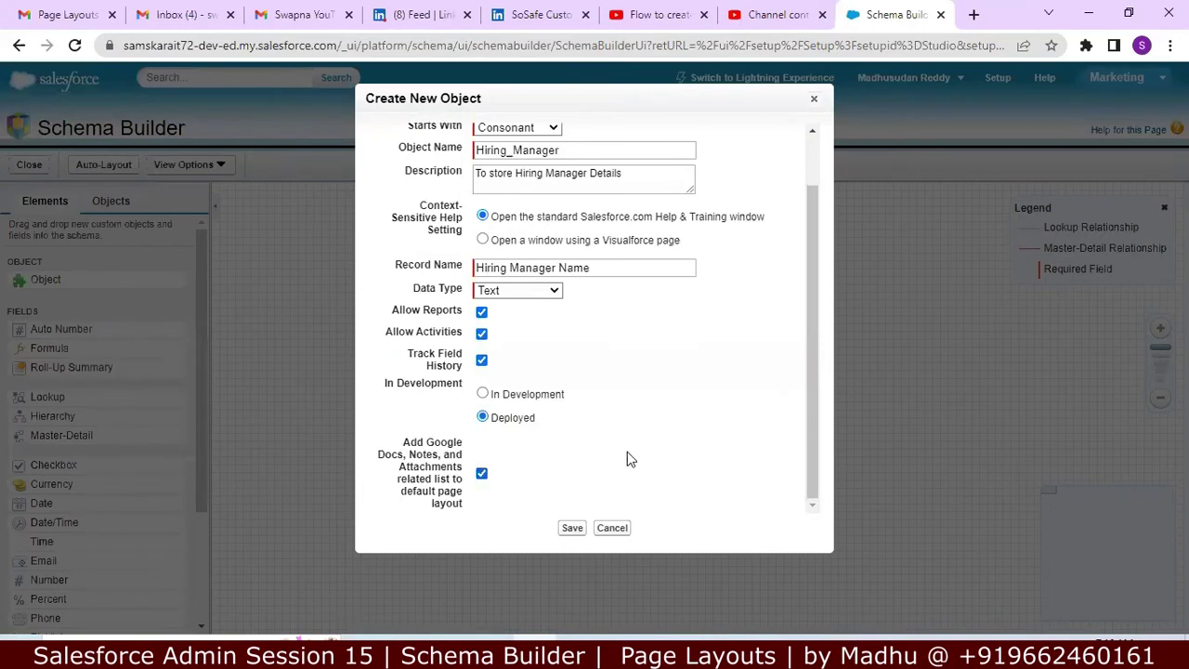
left_click(571, 528)
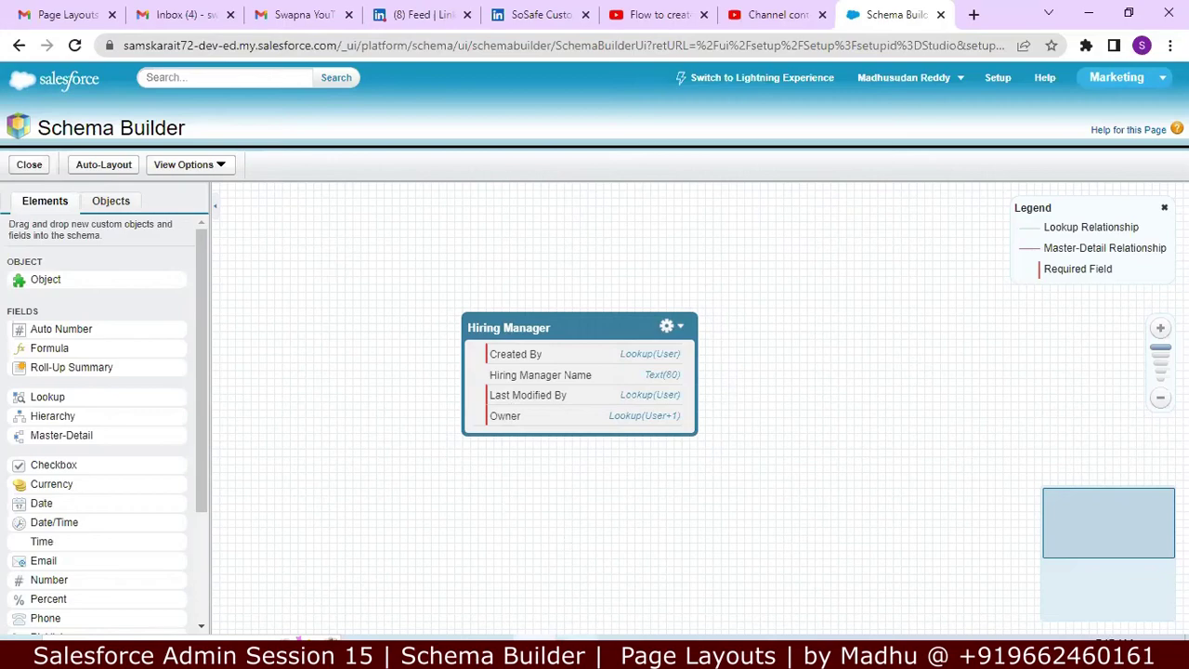
key("alt+Tab")
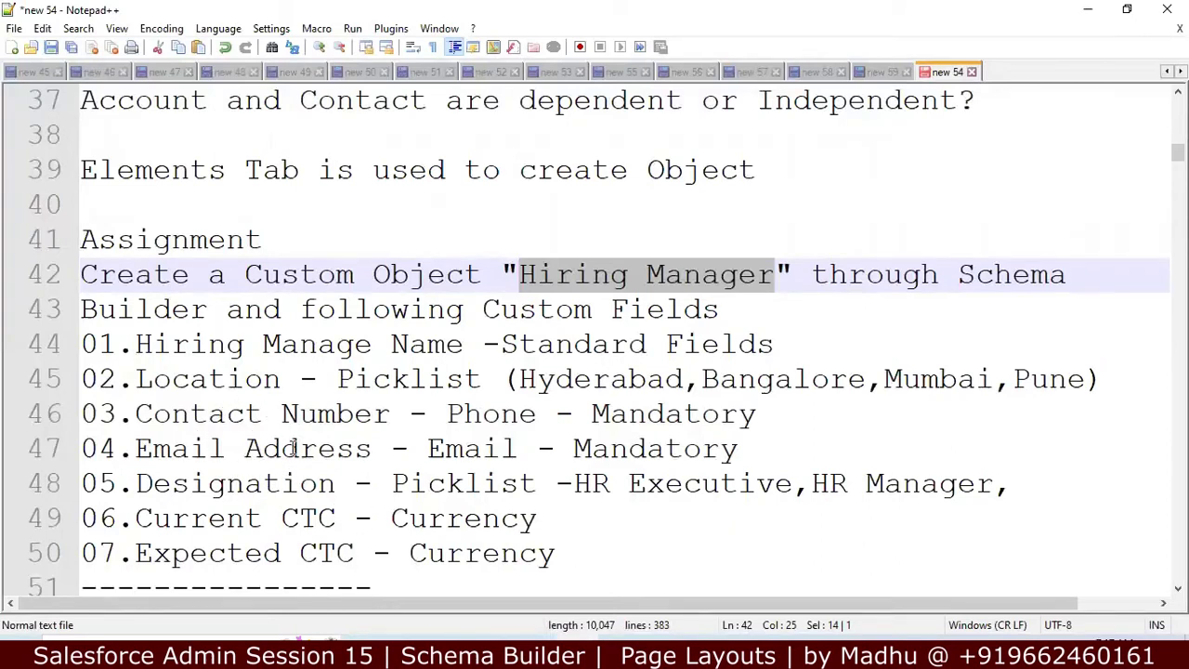
left_click(1089, 16)
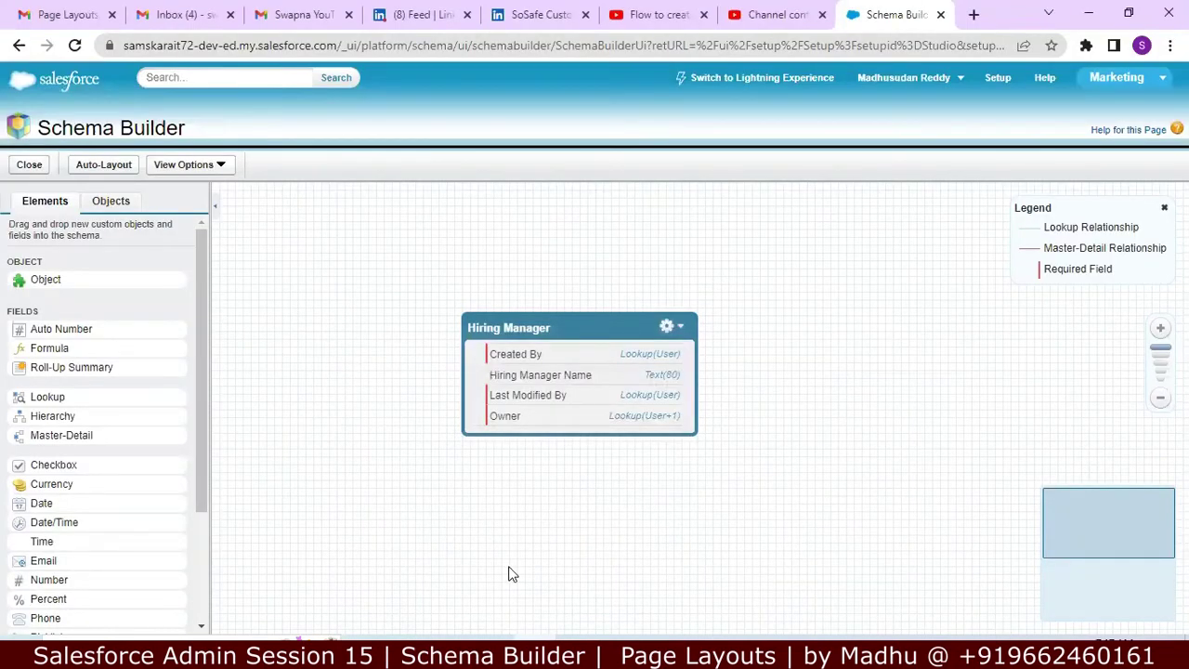
left_click(564, 643)
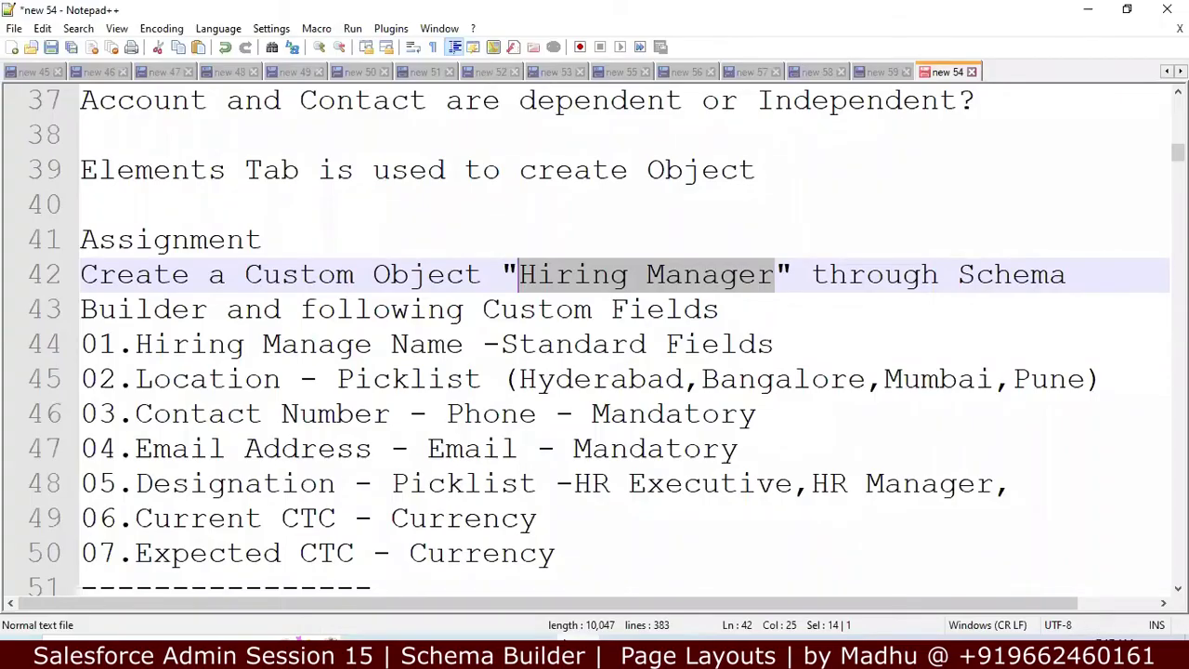
left_click(561, 642)
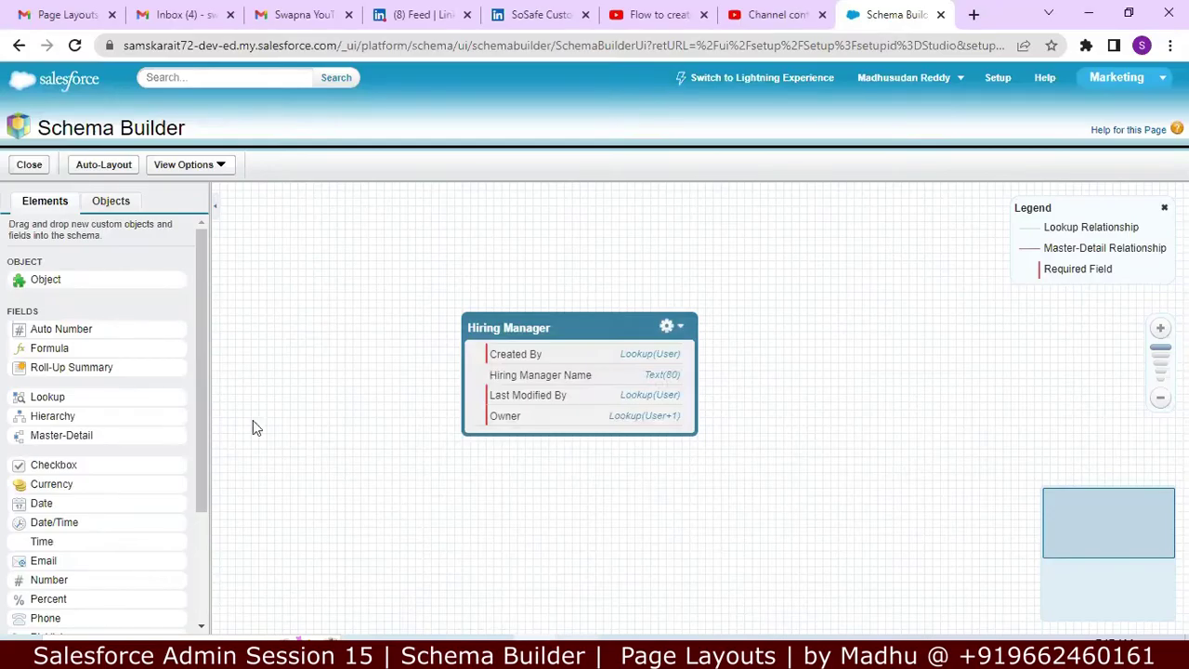
left_click_drag(206, 362, 193, 428)
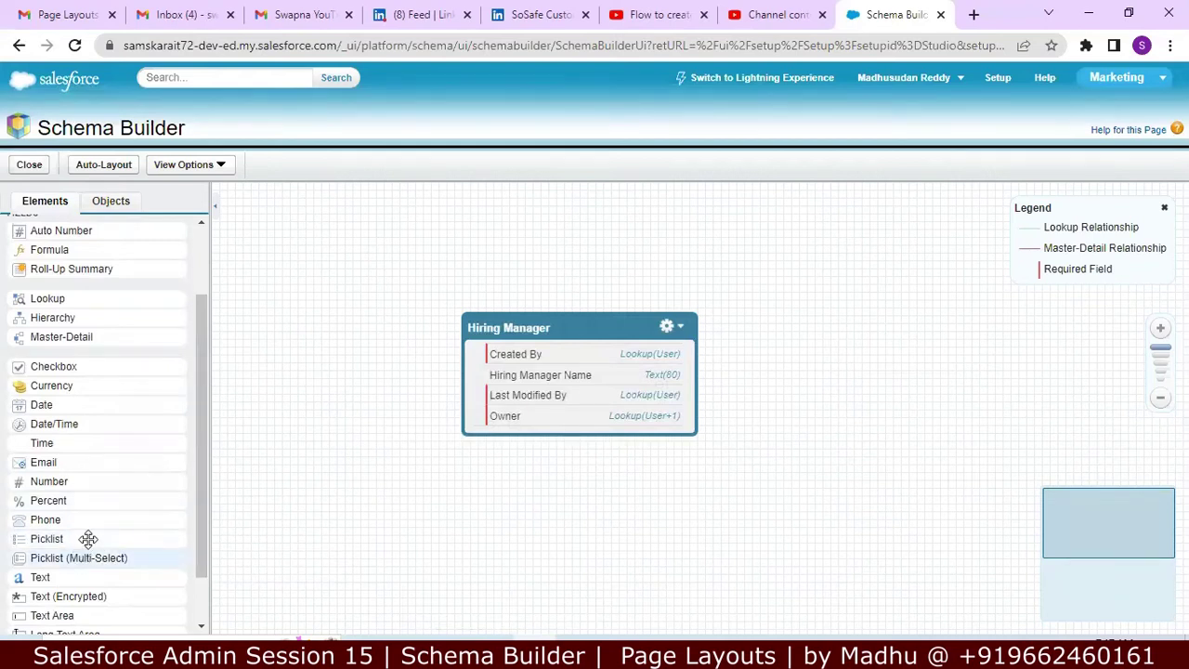
left_click_drag(88, 538, 575, 370)
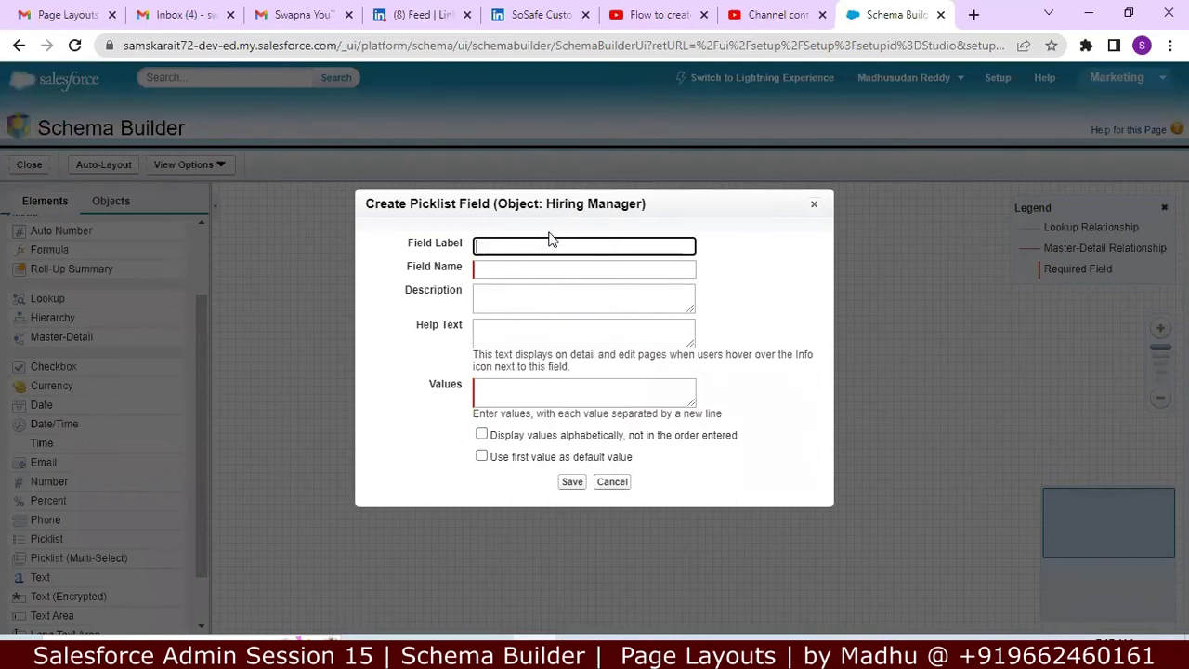
Step: Label the new picklist Location with description 'To stoore Location of Customer'
type("Location")
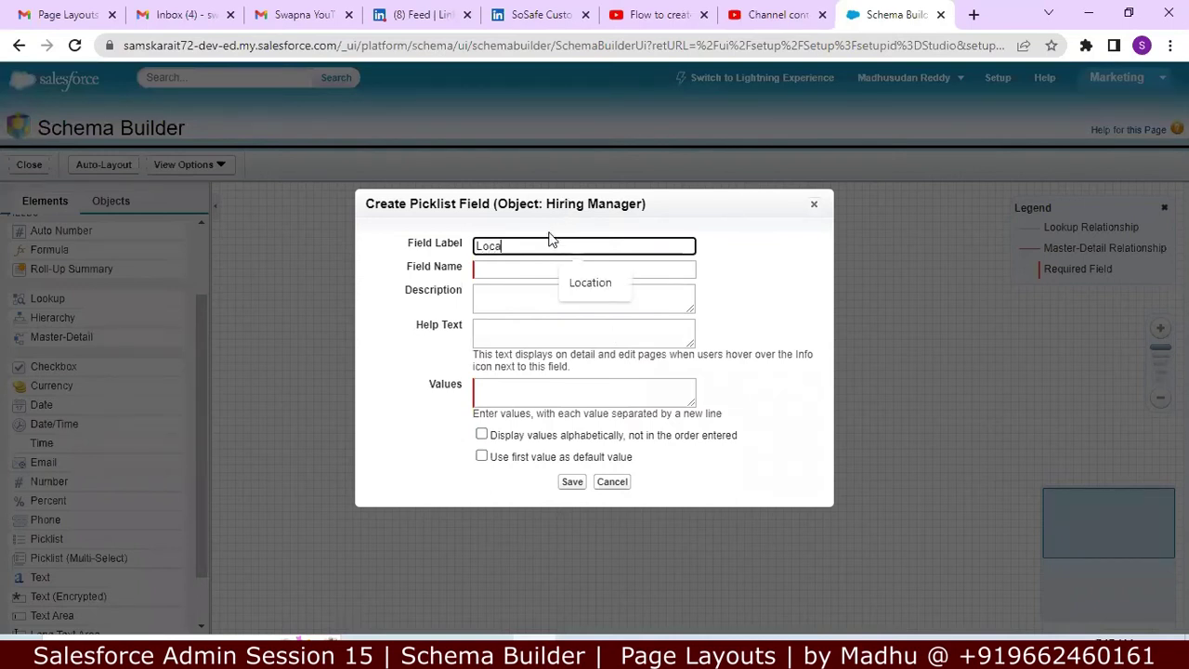
key("Tab")
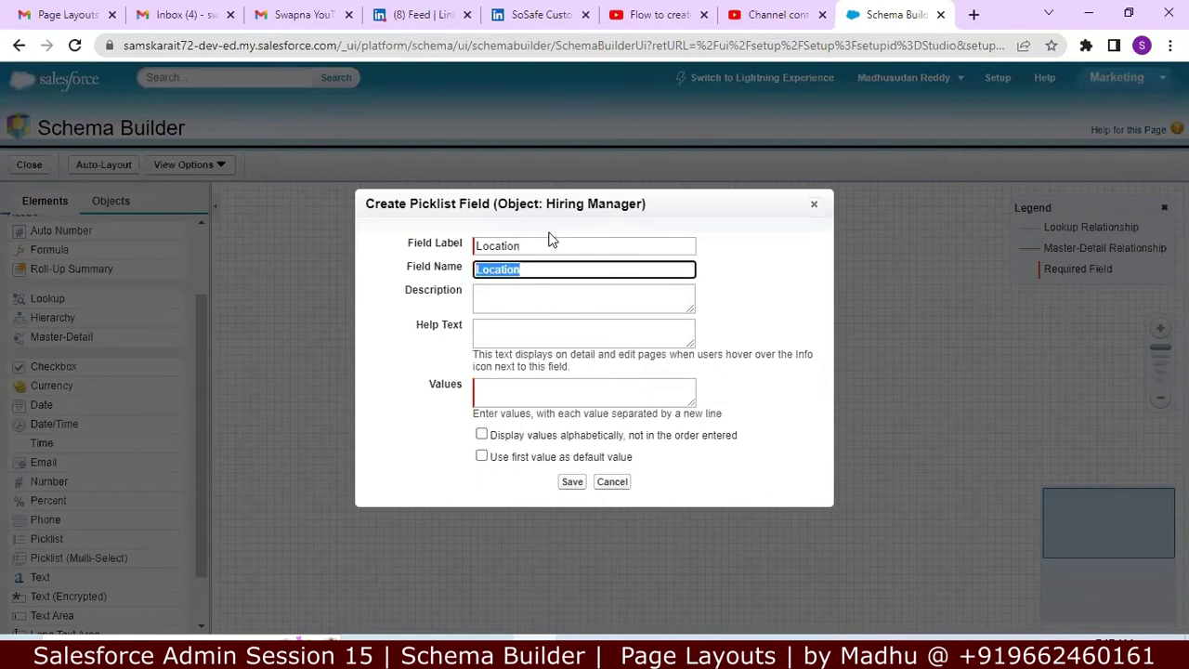
key("Tab")
type("To sto")
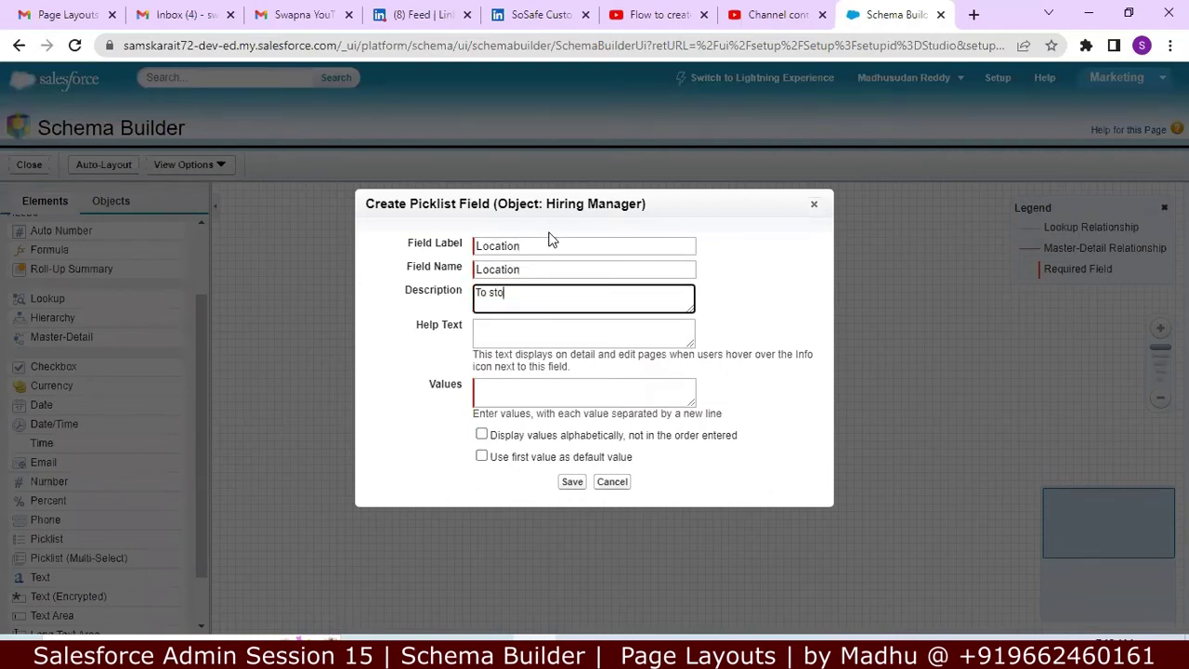
type("ore Location of Customer")
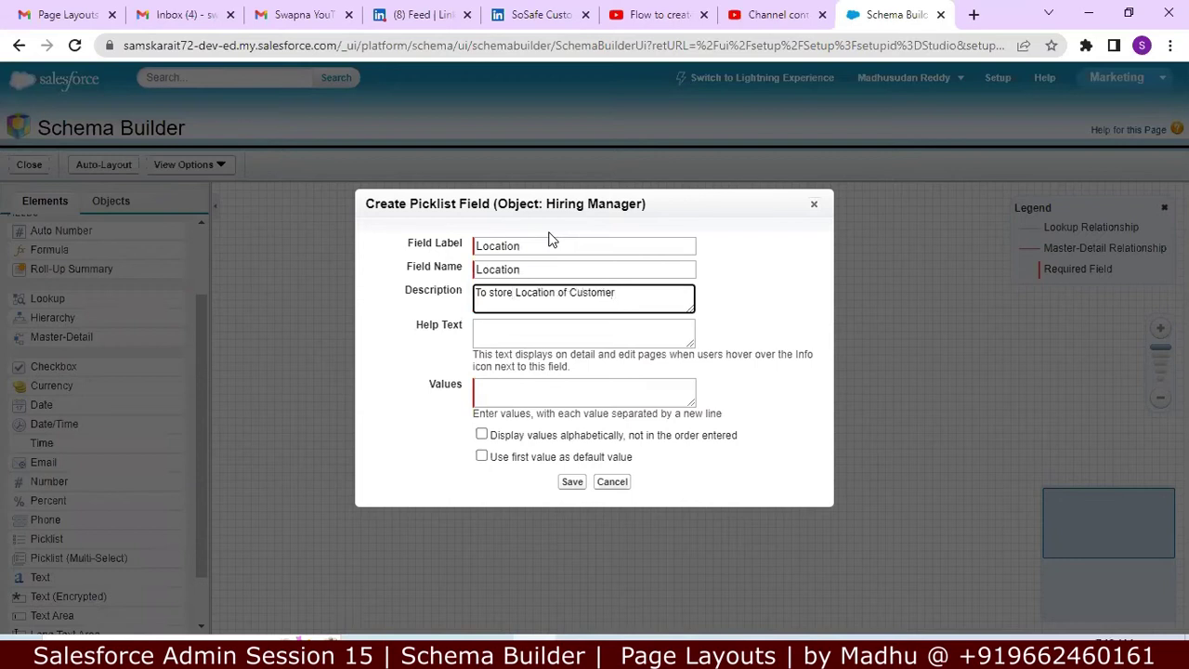
left_click(524, 336)
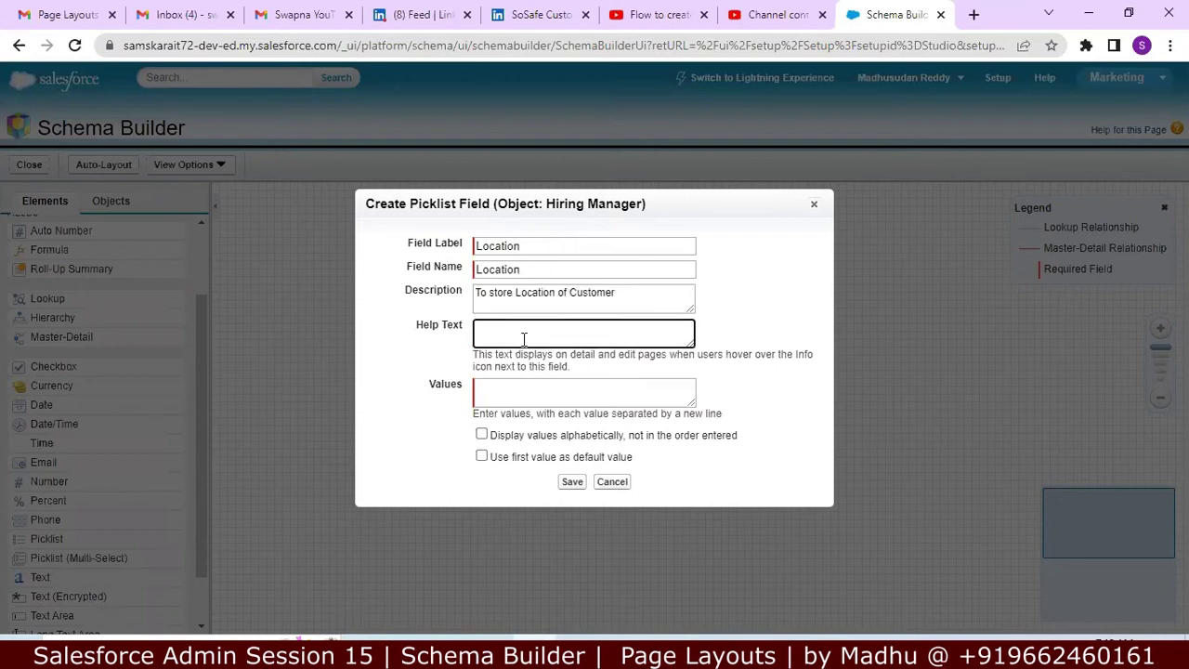
Step: Enter picklist values USA, India and Australia, sort them alphabetically, and save
left_click(508, 388)
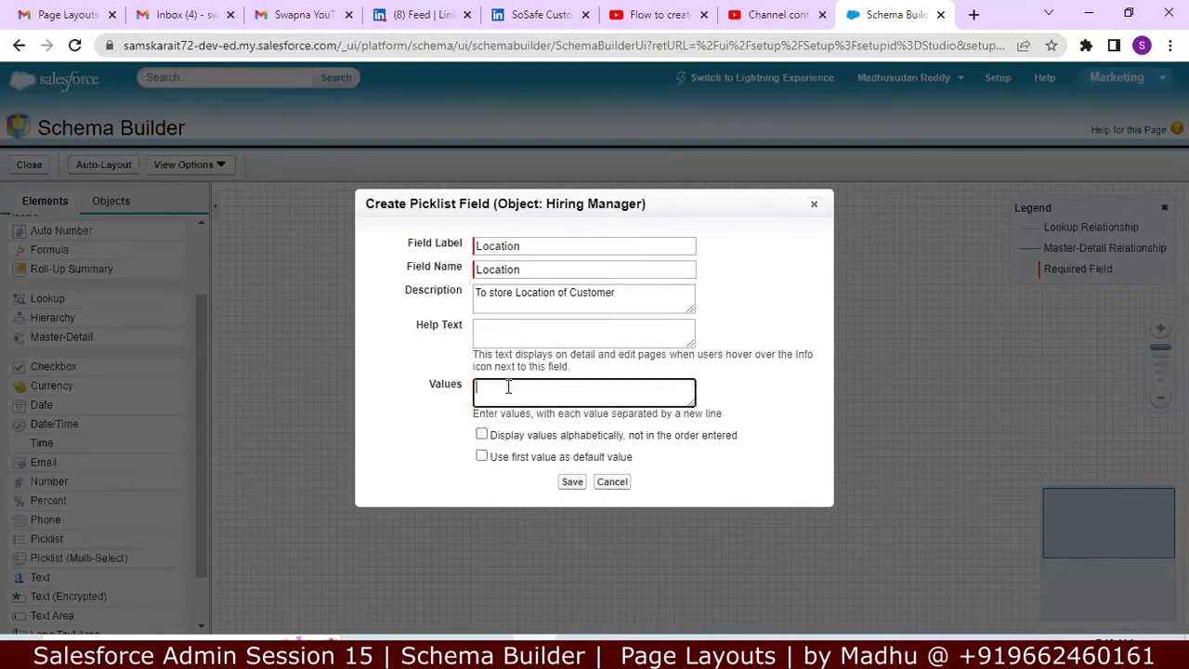
type("USA INDI")
key("BackSpace")
type("ndia")
key("Return")
type("Austral")
type("ia")
left_click(481, 435)
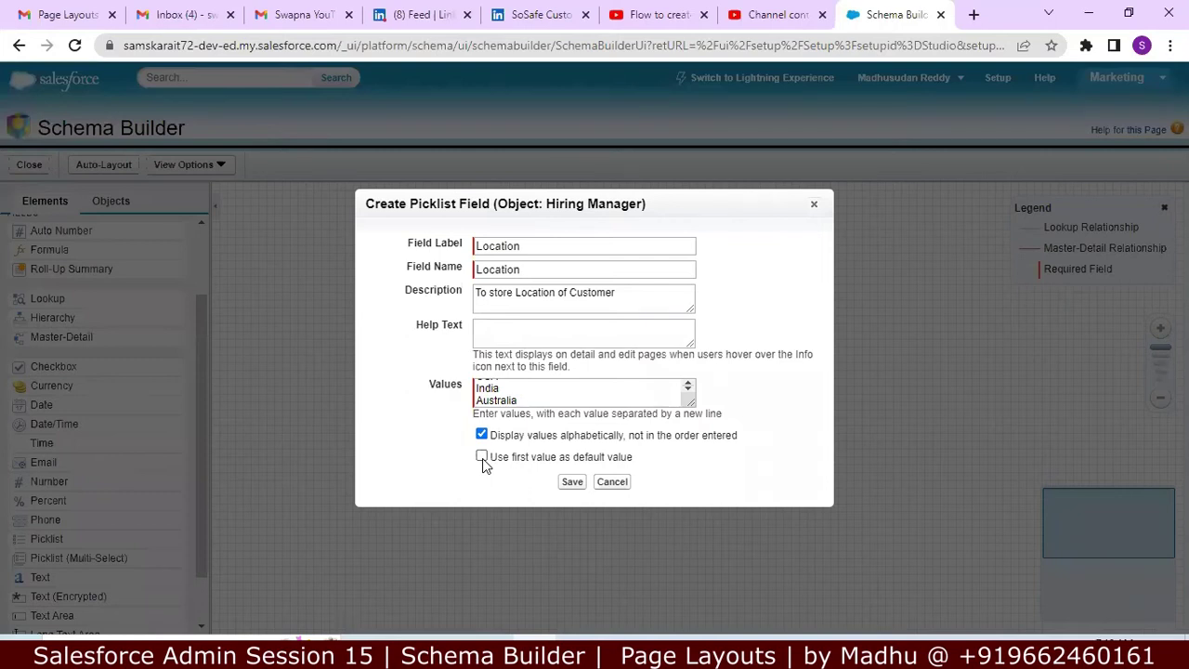
left_click(572, 482)
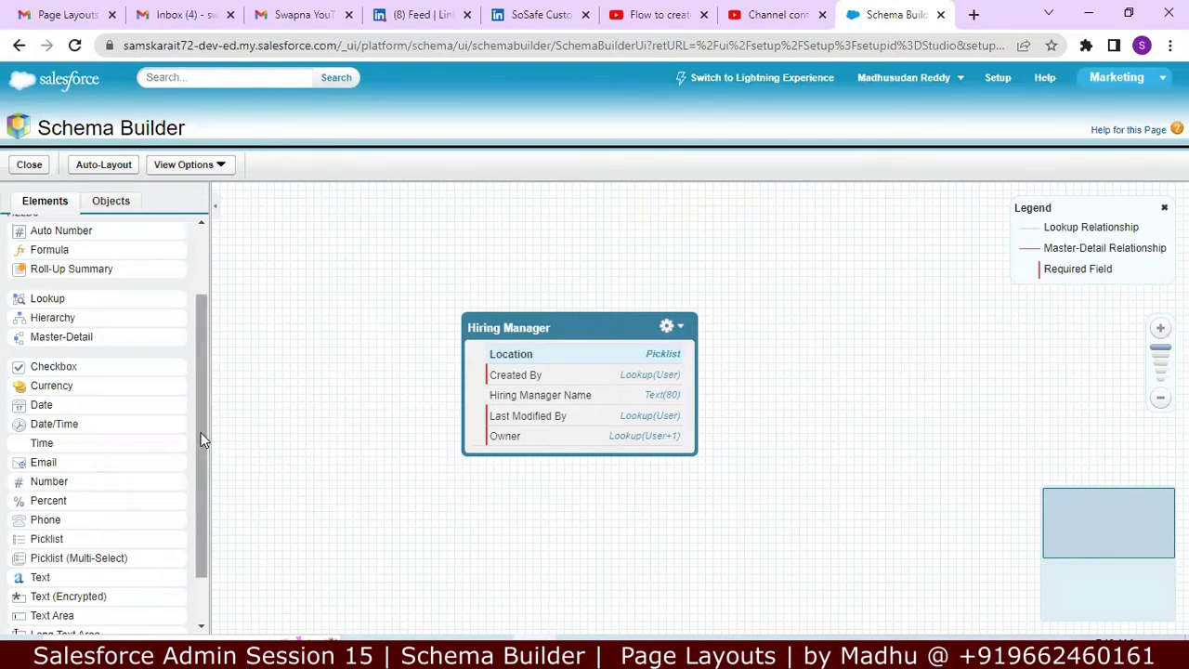
Step: Drop a Text field onto Hiring Manager and label it Designation
left_click_drag(205, 428, 193, 498)
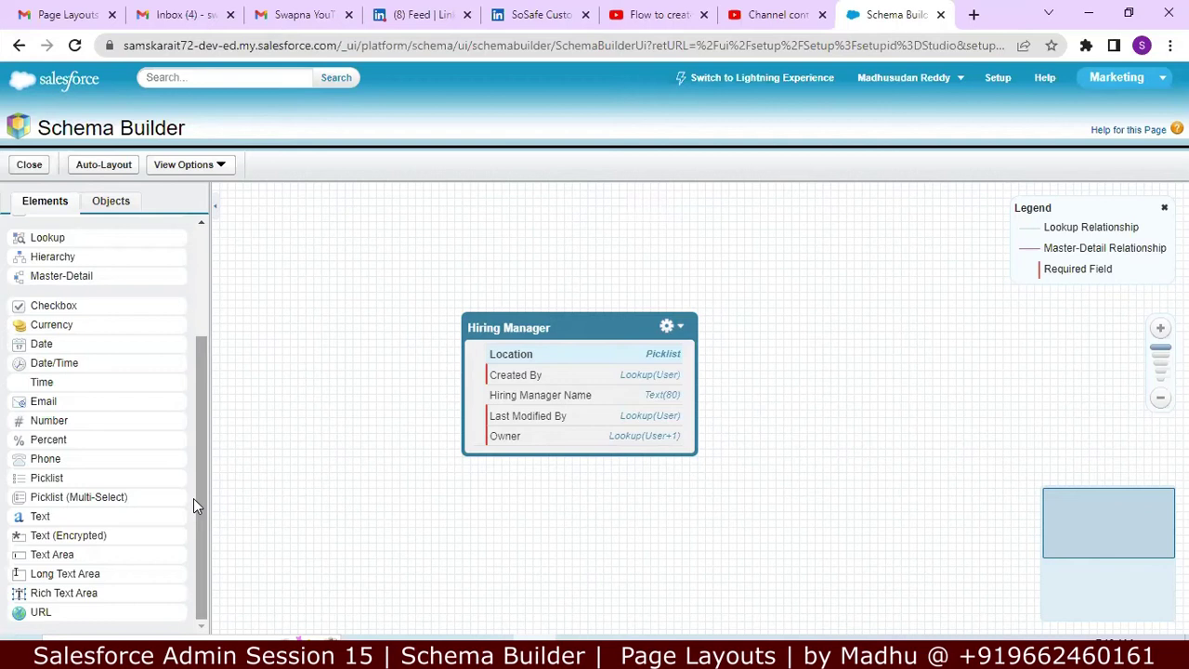
left_click_drag(152, 509, 552, 400)
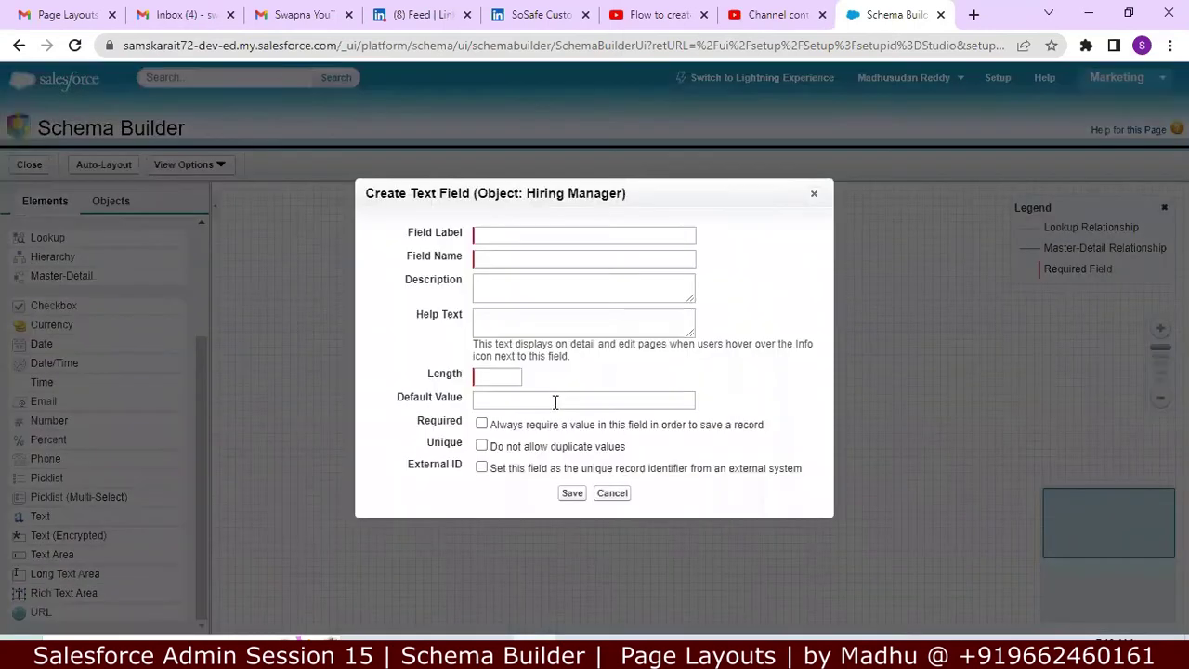
left_click(609, 241)
type("Designation")
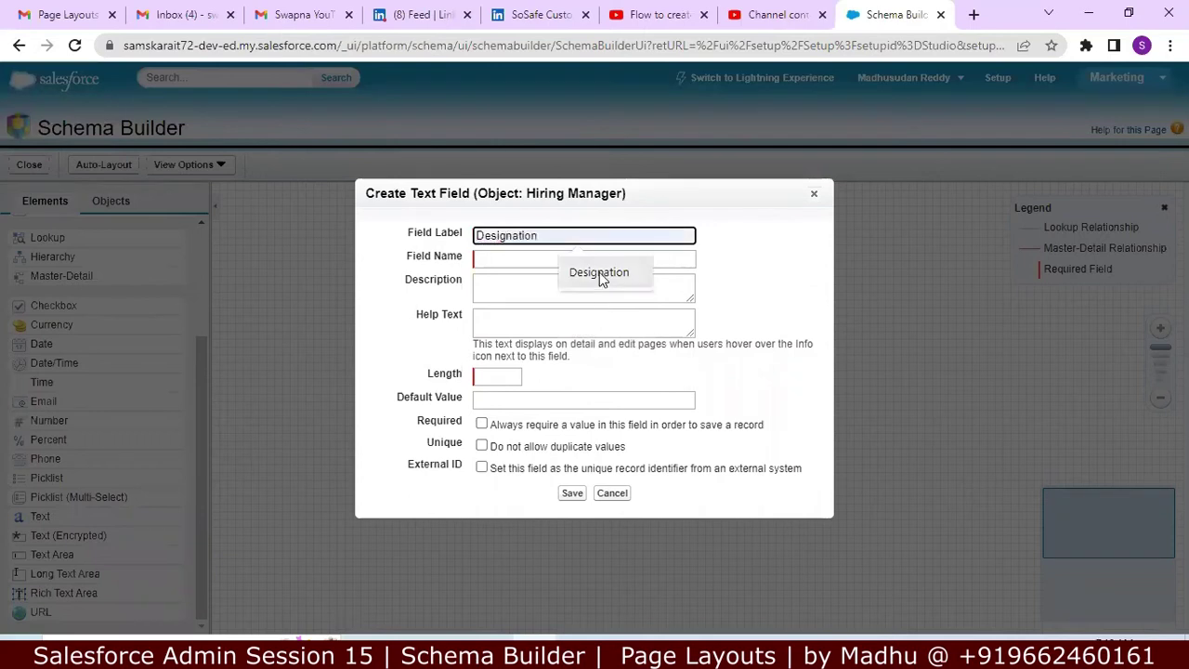
left_click(599, 274)
left_click(581, 286)
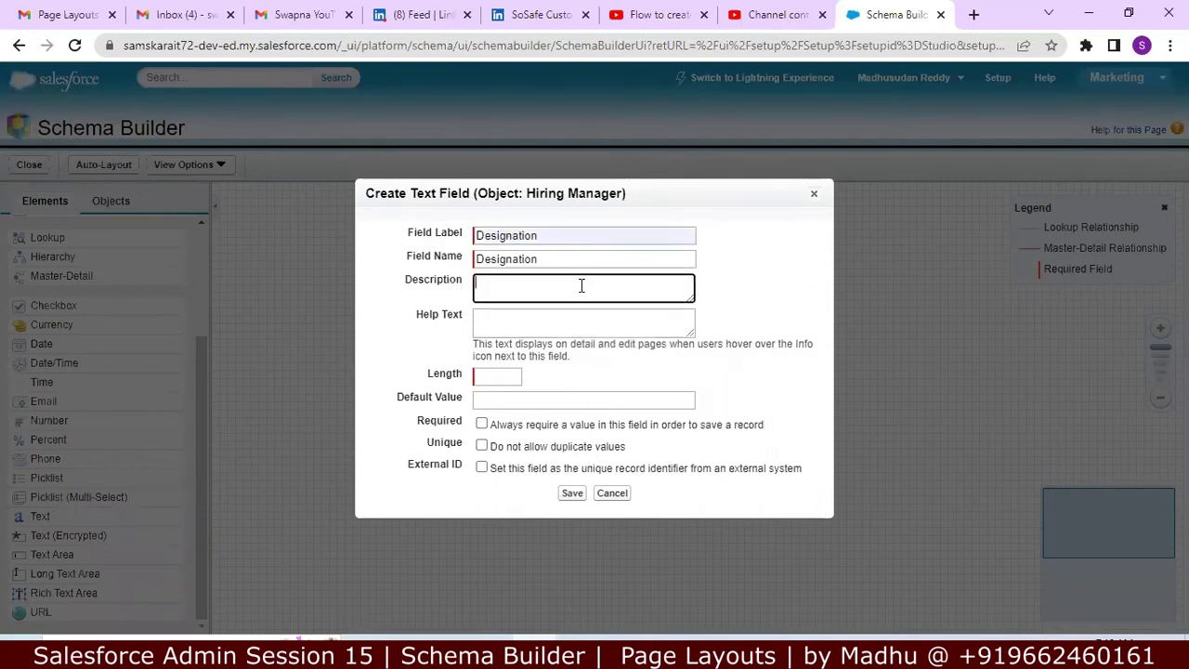
Step: Set the Designation length to 15, make it required, and save
left_click(491, 373)
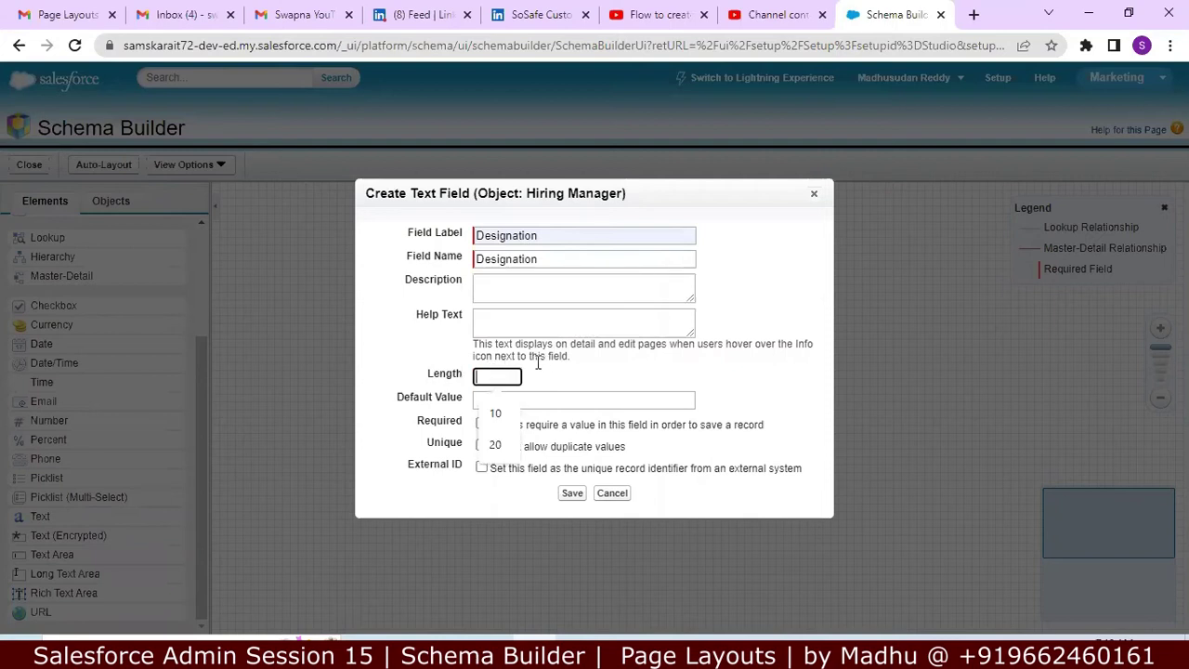
left_click(500, 376)
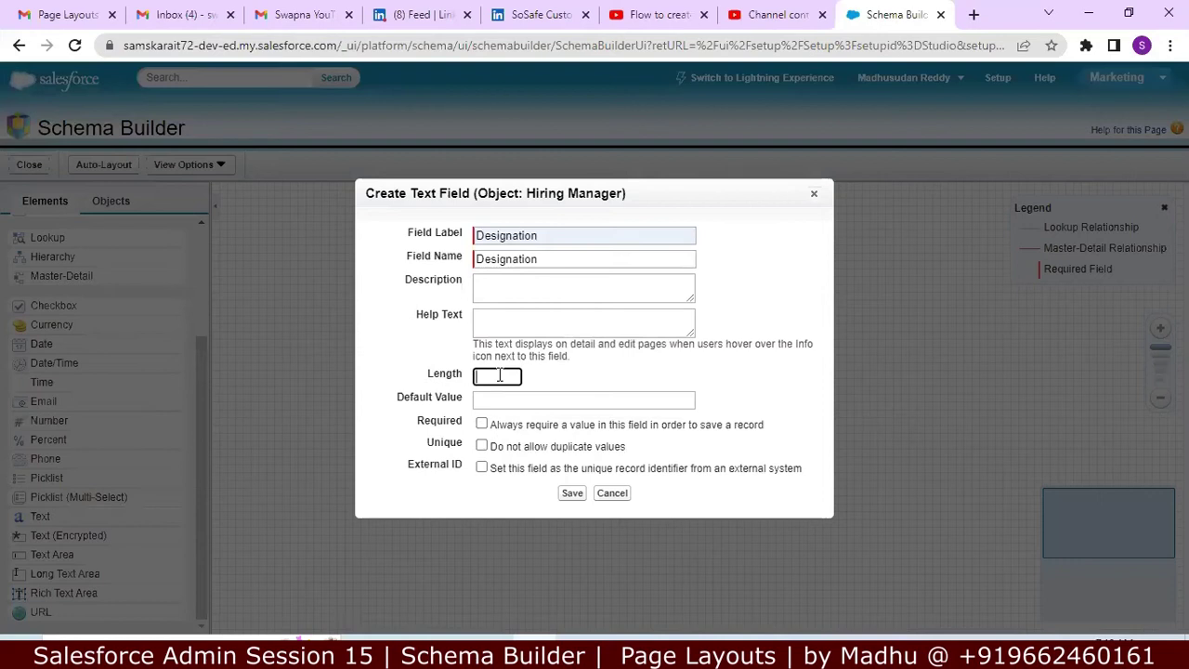
type("15")
left_click(496, 399)
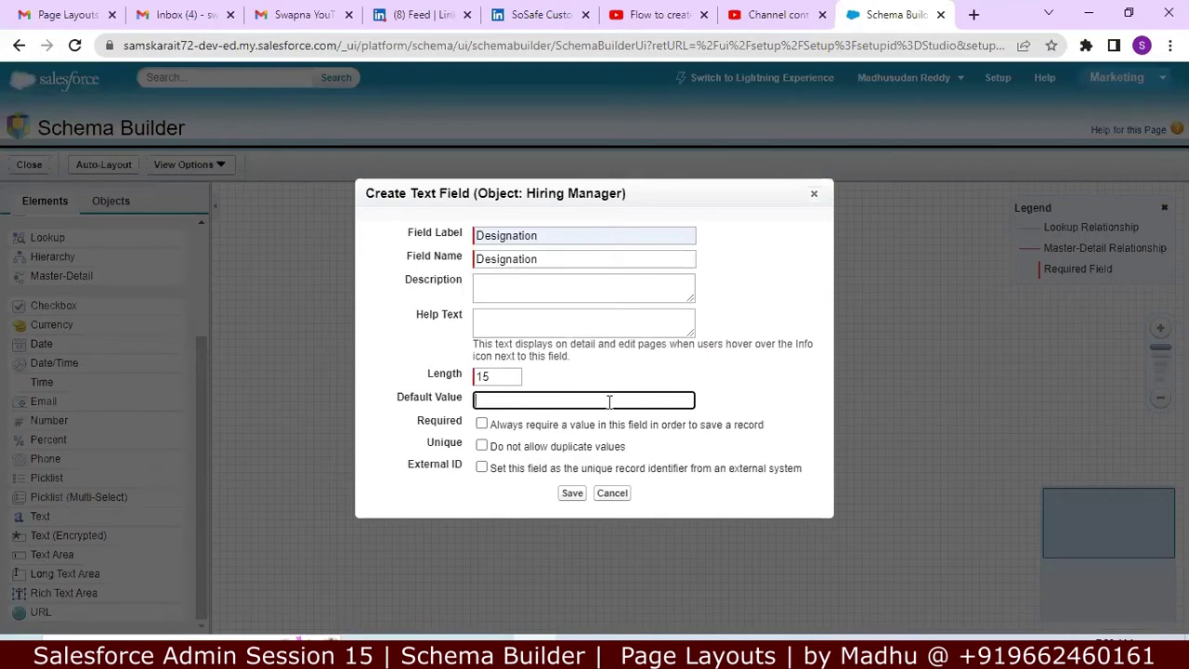
left_click(482, 424)
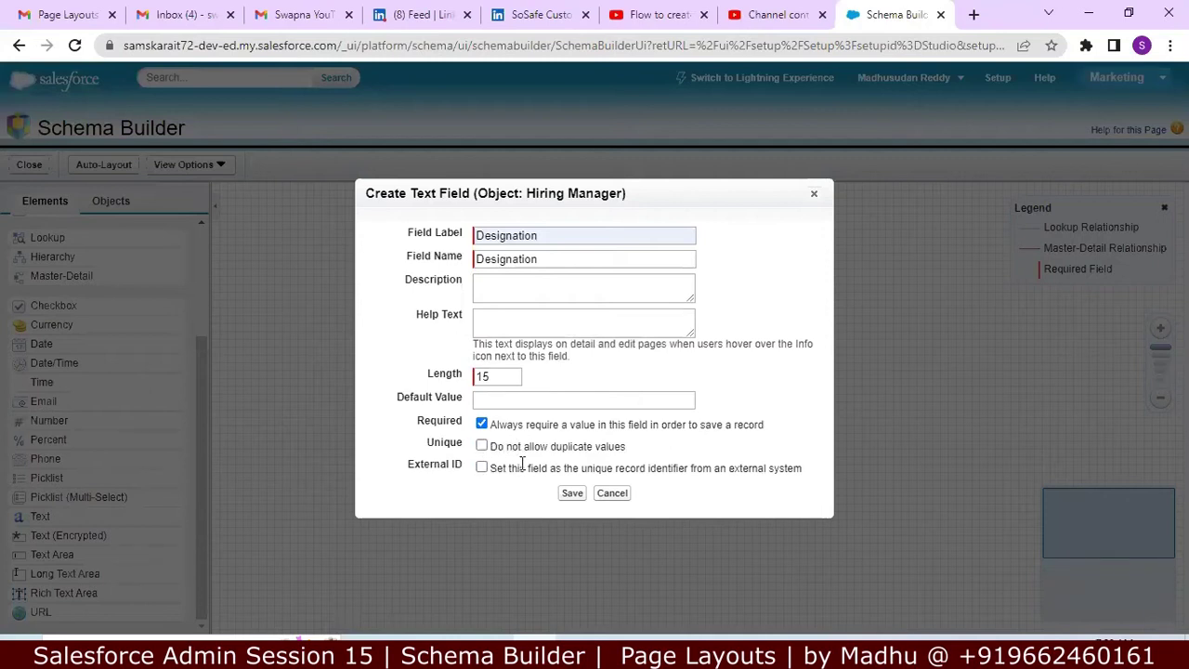
left_click(571, 494)
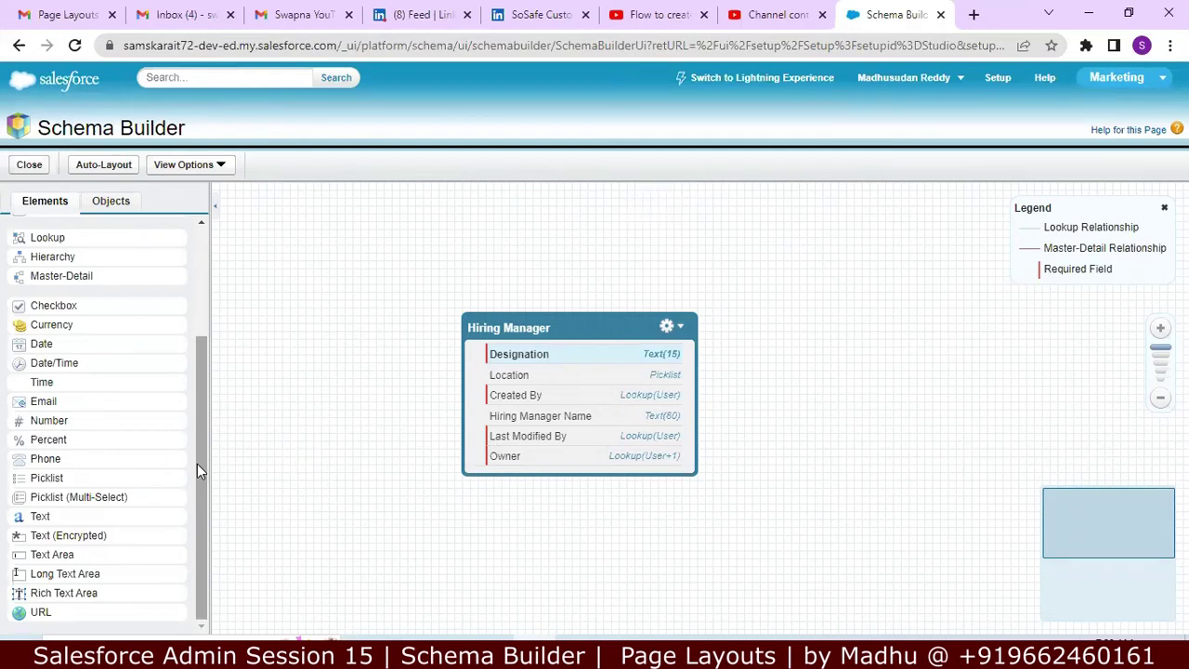
Step: Drop a Currency field onto Hiring Manager and label it CTC
left_click_drag(197, 464, 193, 425)
left_click_drag(86, 384, 569, 376)
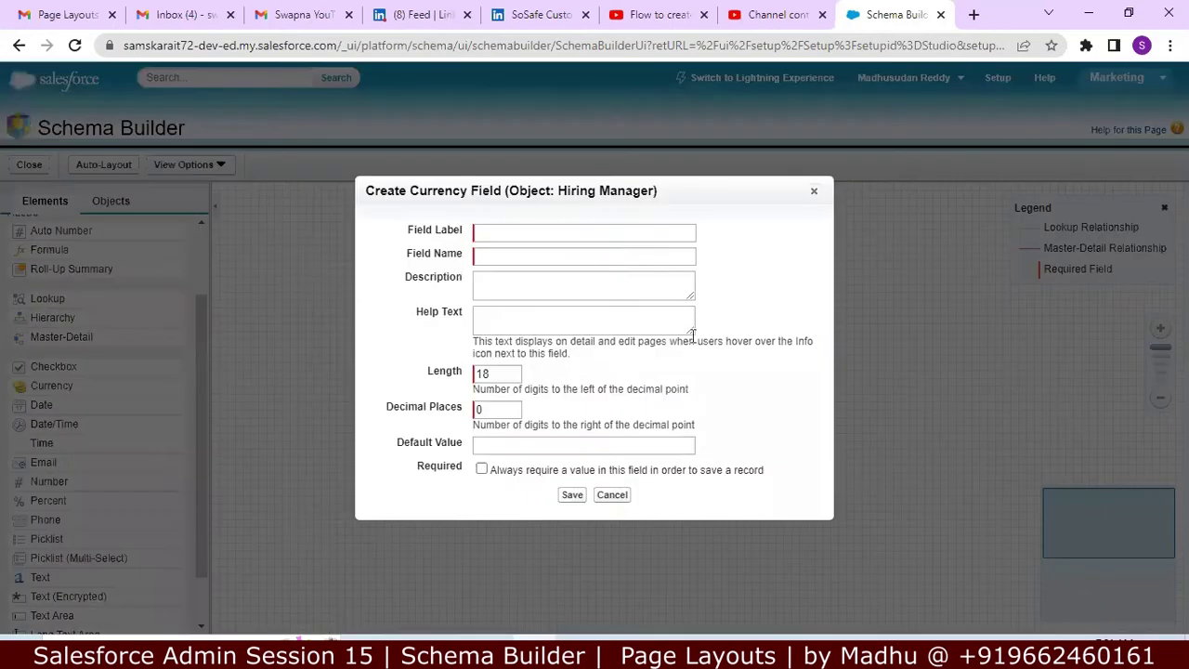
left_click(586, 240)
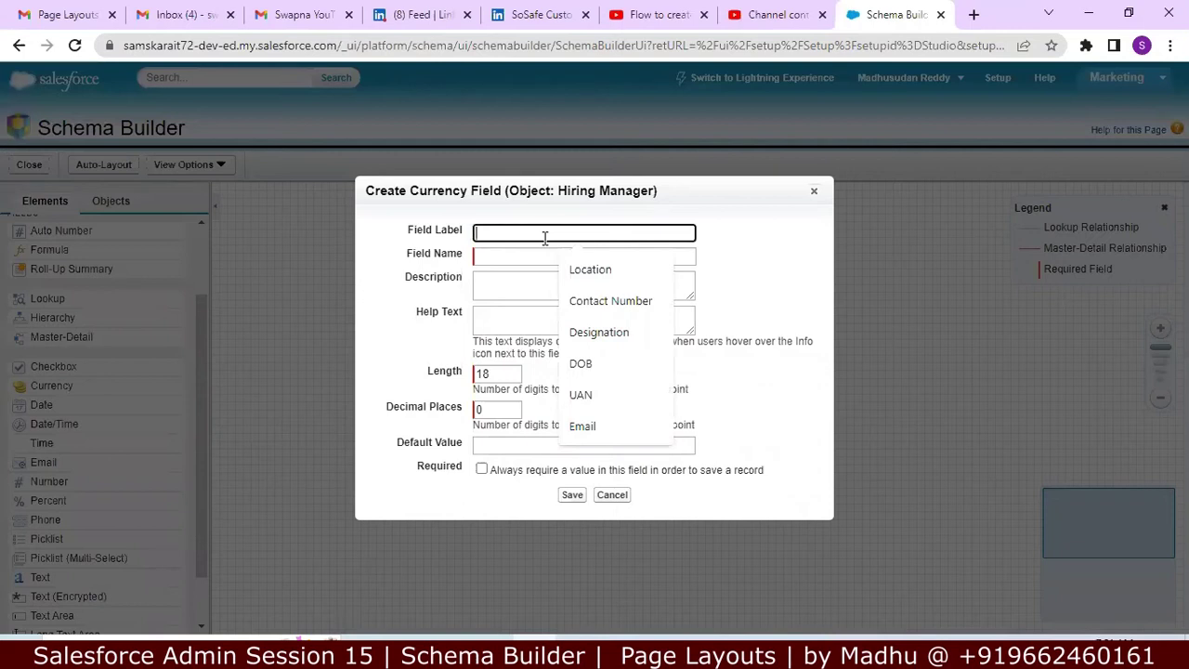
type("CTC")
key("Tab")
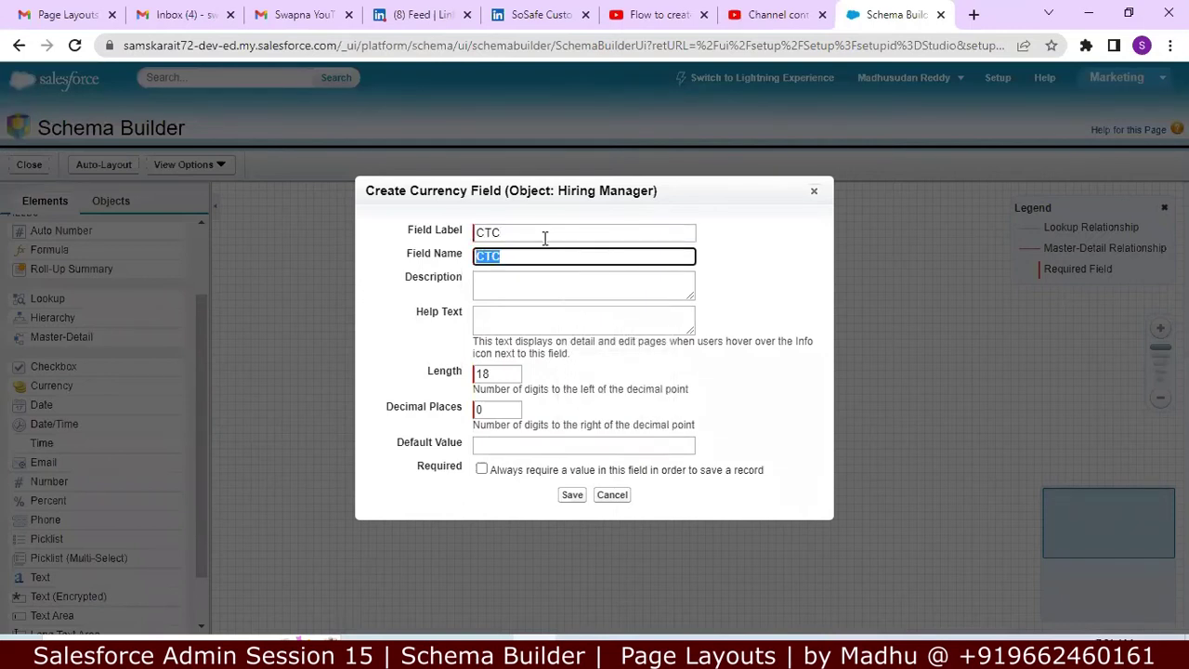
key("Tab")
key("Tab")
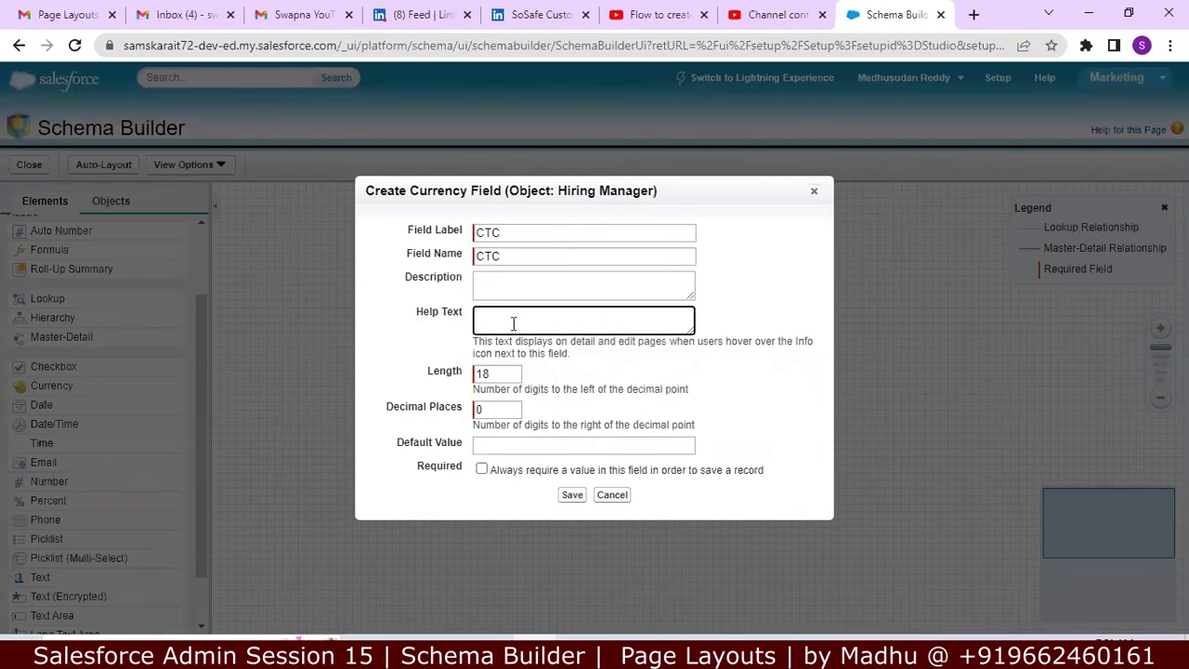
Step: Give CTC length 9 and 2 decimal places, then save it
left_click_drag(498, 384, 505, 377)
left_click(505, 375)
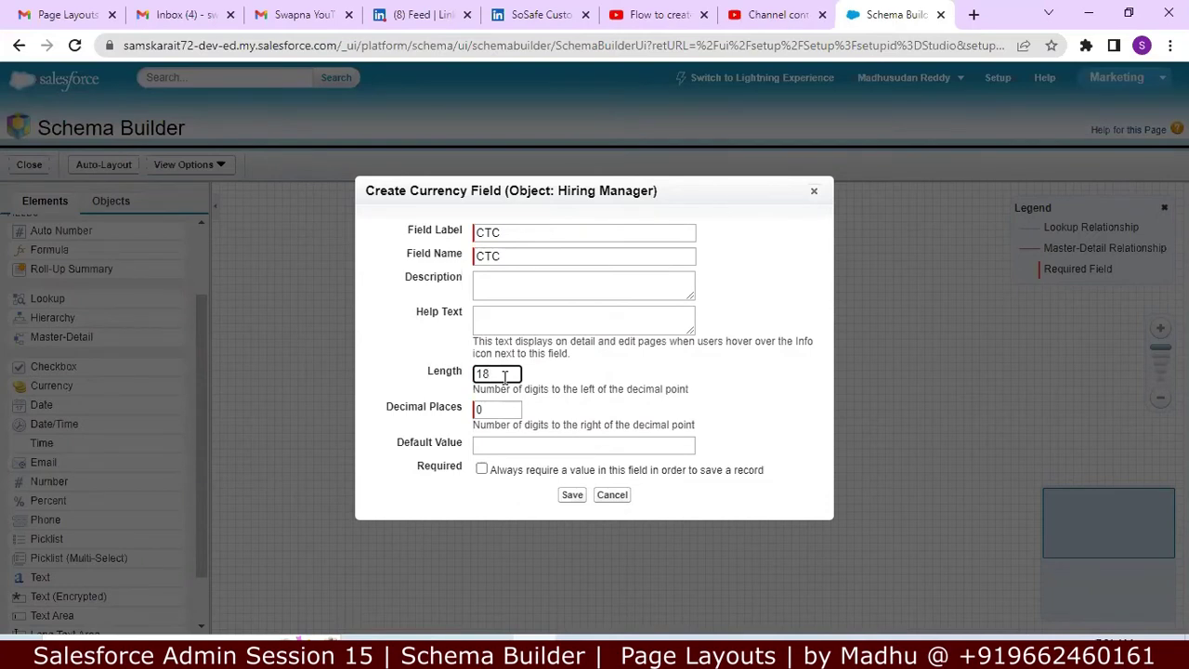
key("BackSpace")
key("BackSpace")
type("9")
left_click(494, 409)
key("BackSpace")
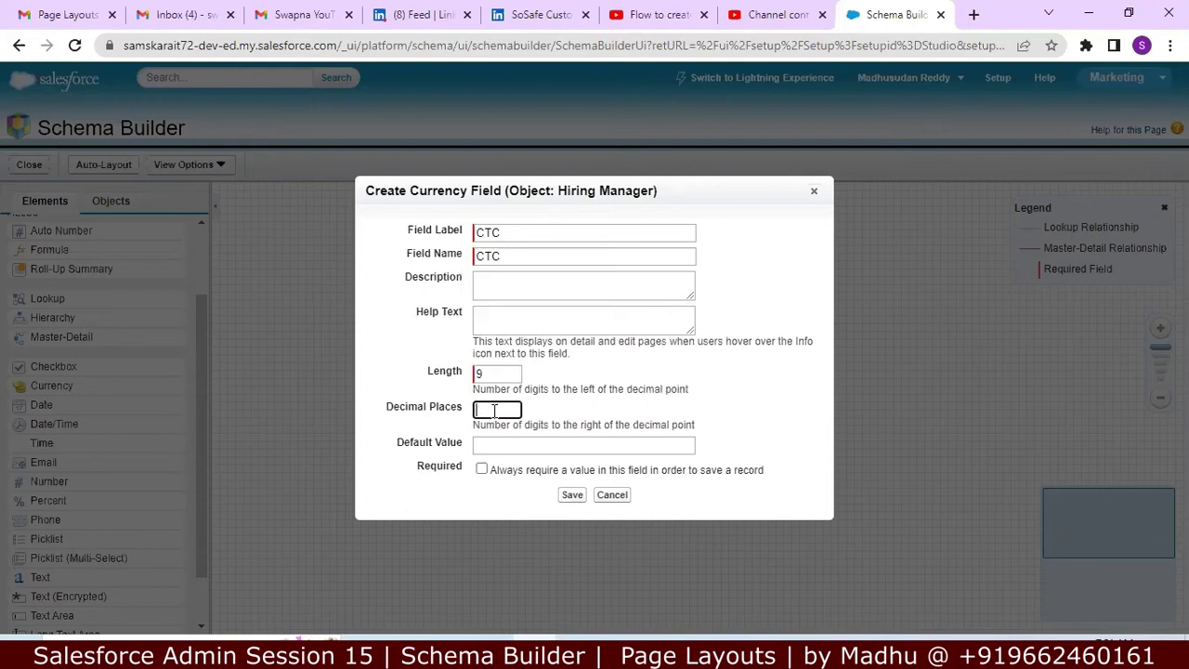
type("2")
left_click(570, 495)
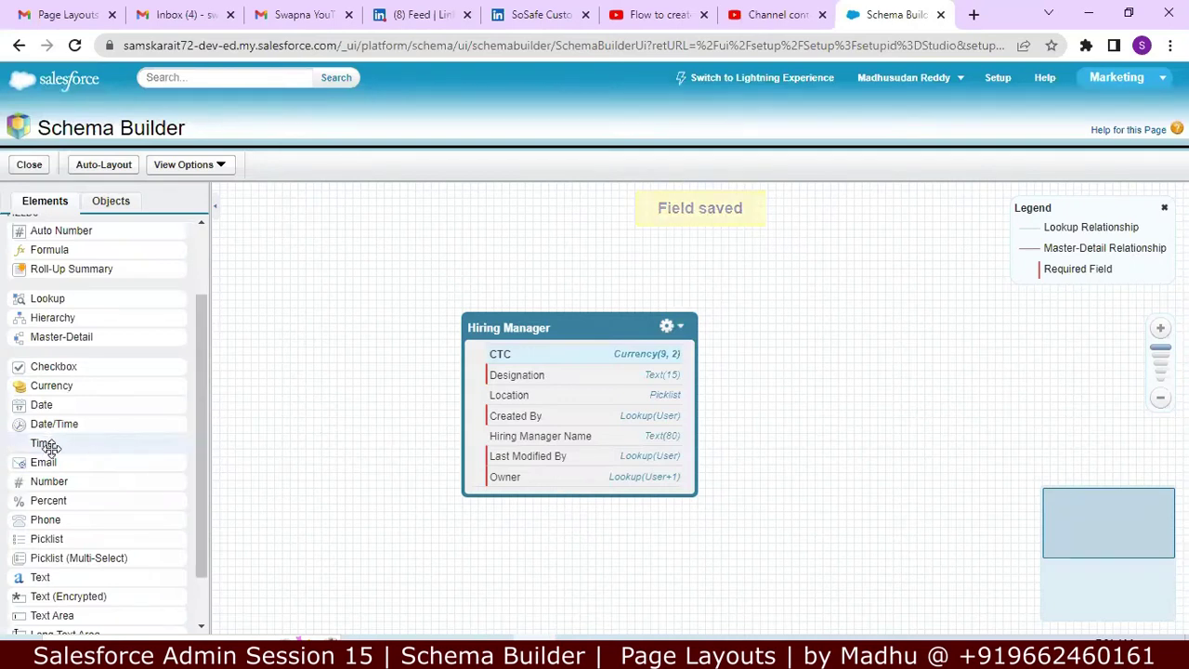
Step: Drop another Currency field labelled ECTC, with length 9 and 2 decimal places, and save
left_click_drag(51, 386, 534, 381)
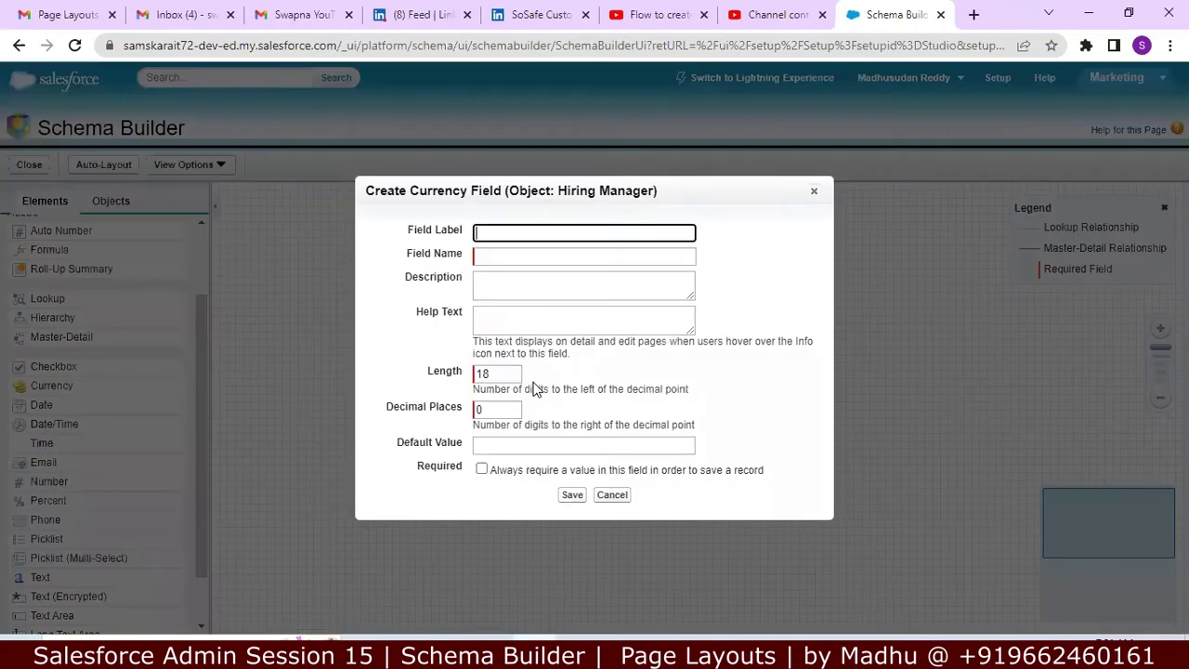
type("ECTC")
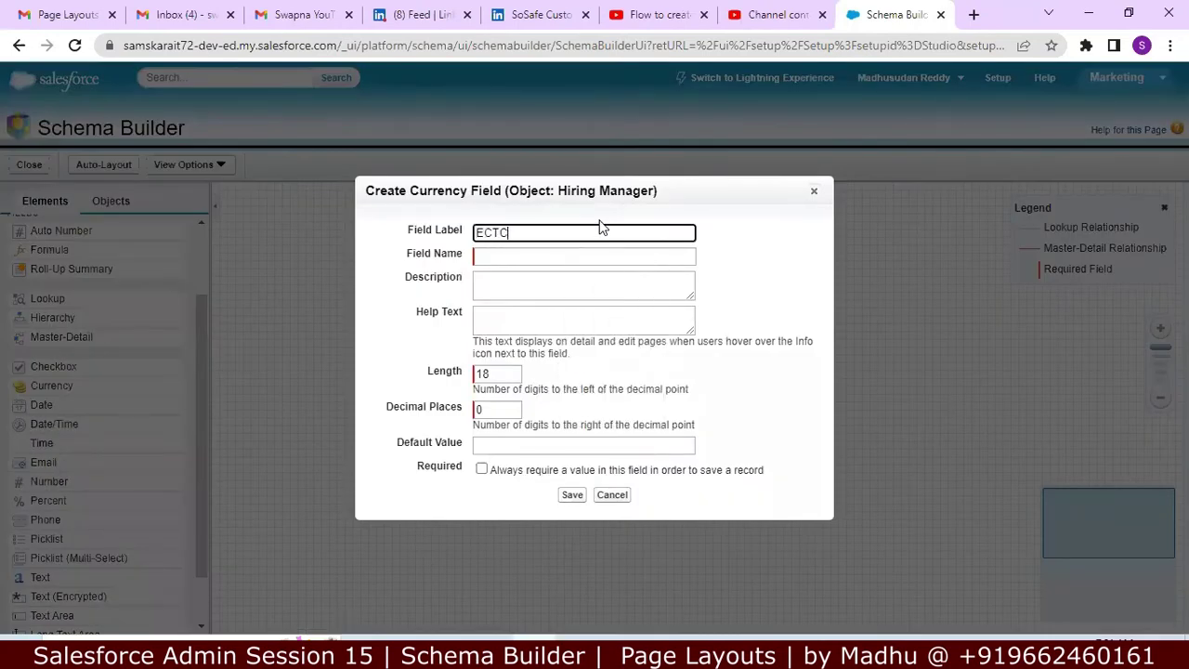
key("Tab")
key("Tab")
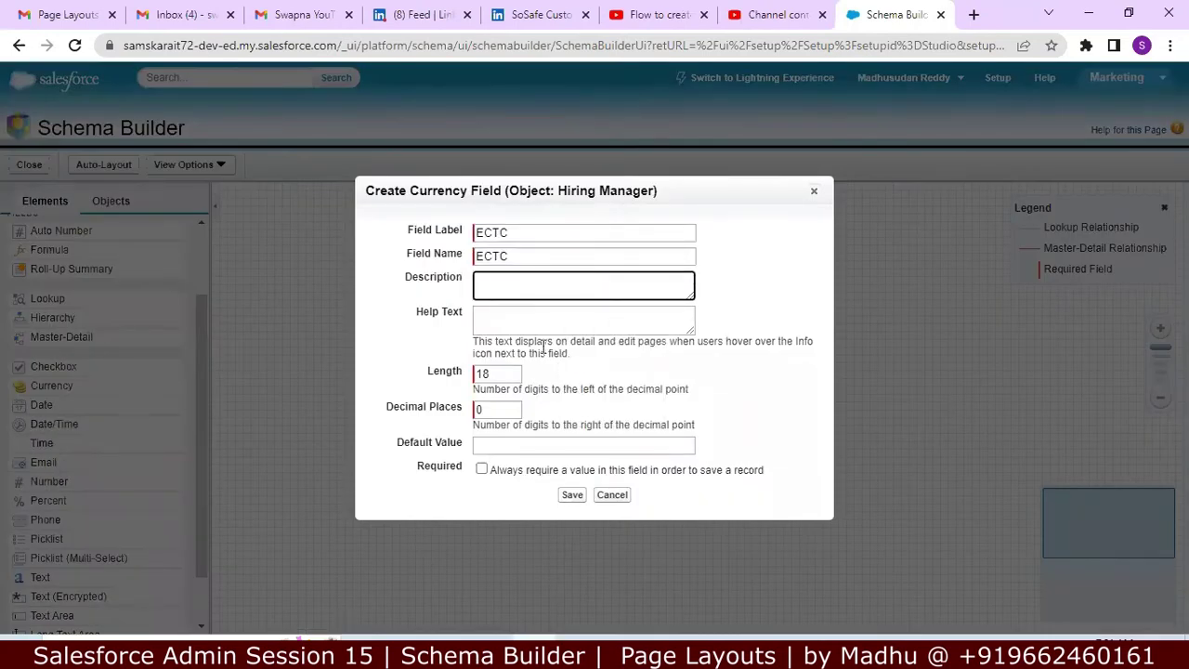
double_click(494, 375)
key("BackSpace")
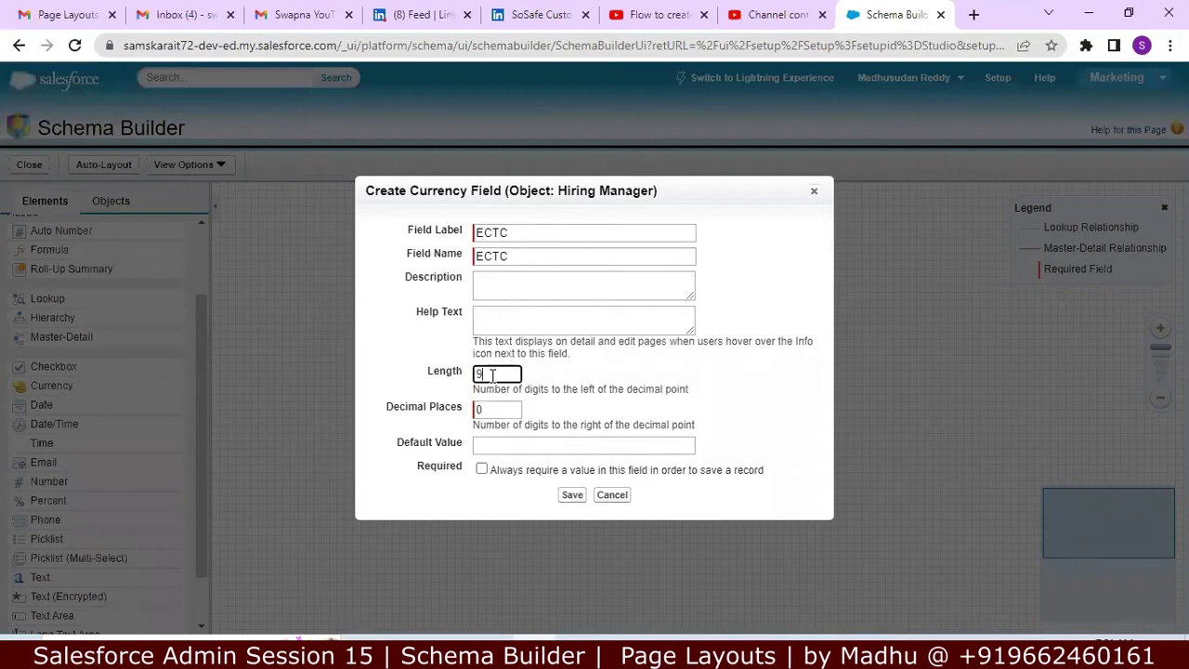
double_click(492, 409)
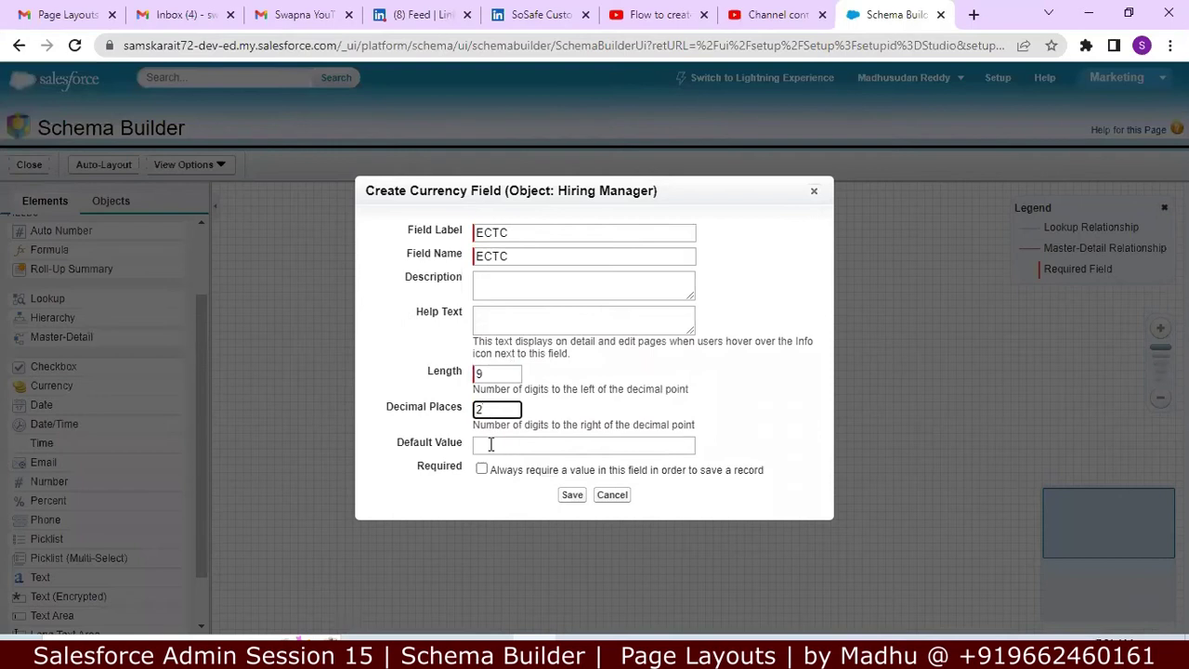
type("2")
left_click(490, 444)
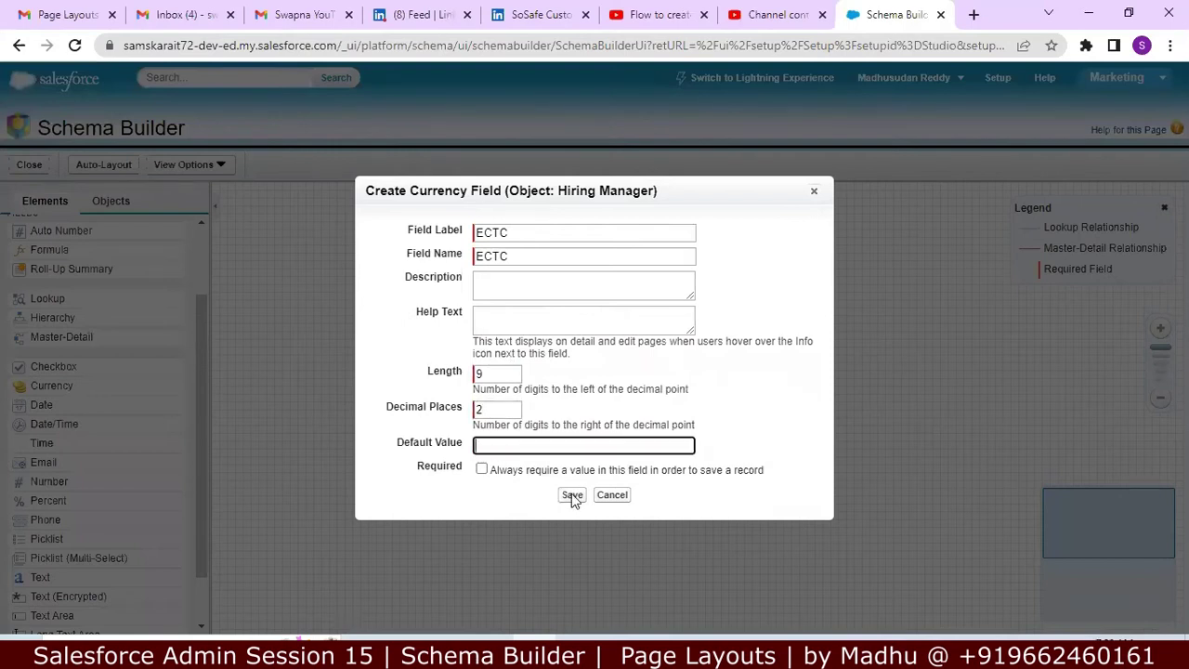
left_click(572, 495)
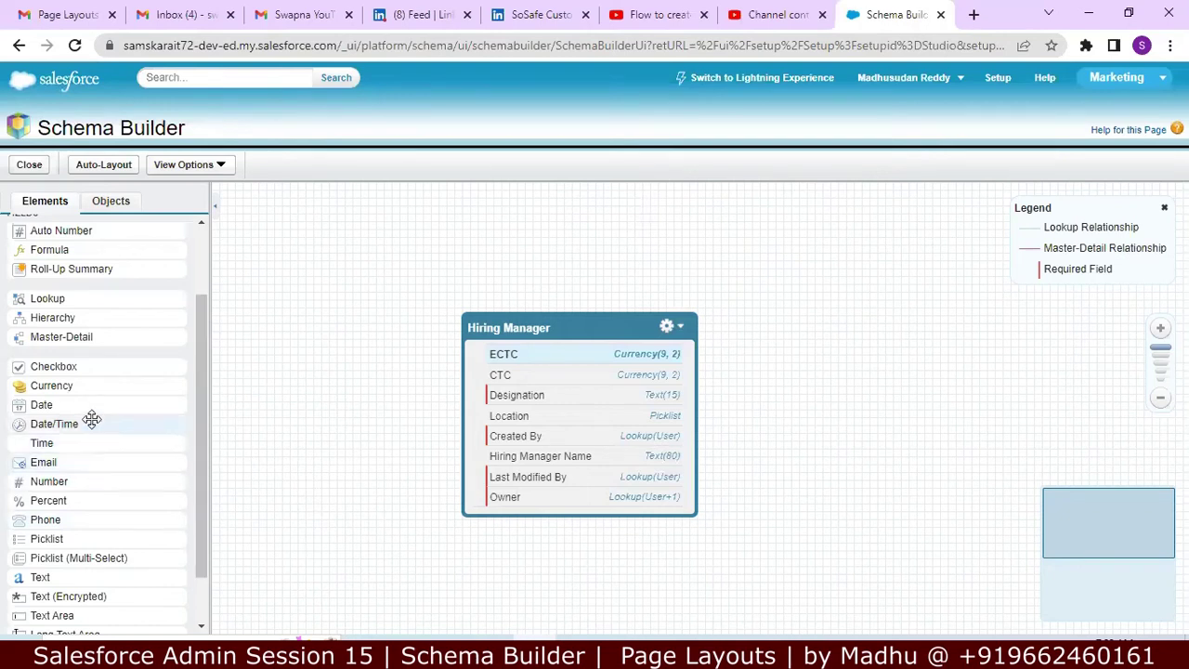
Step: Drop an Email field onto Hiring Manager, label it Email, and save
mouse_move(103, 463)
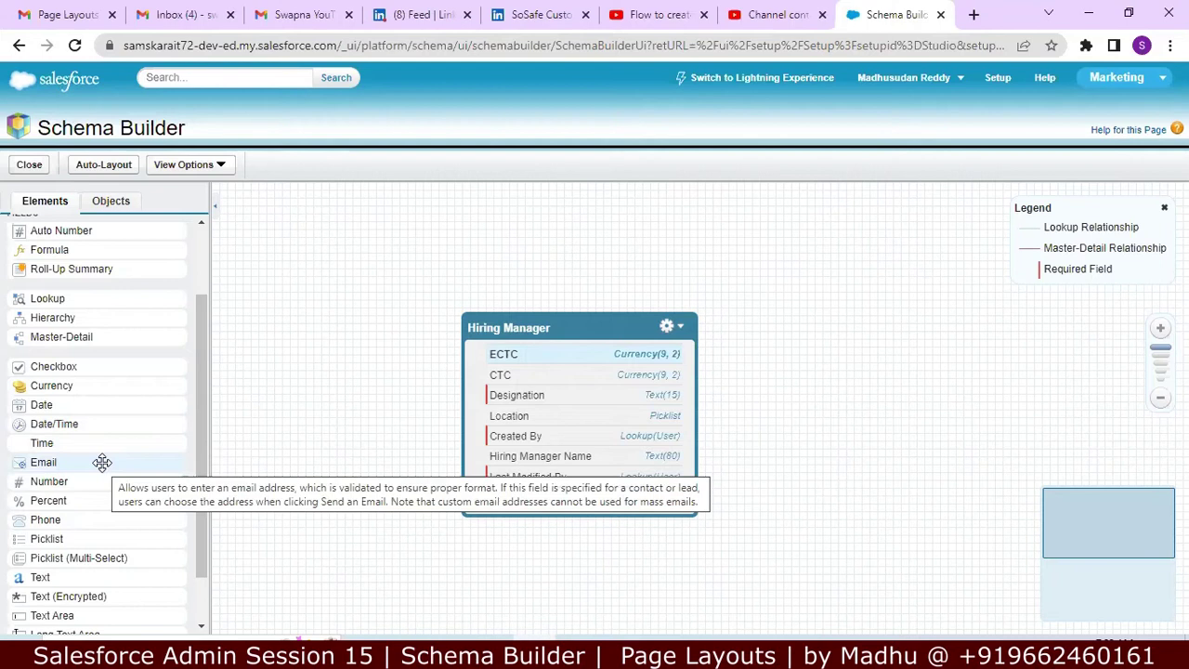
left_click_drag(102, 463, 566, 418)
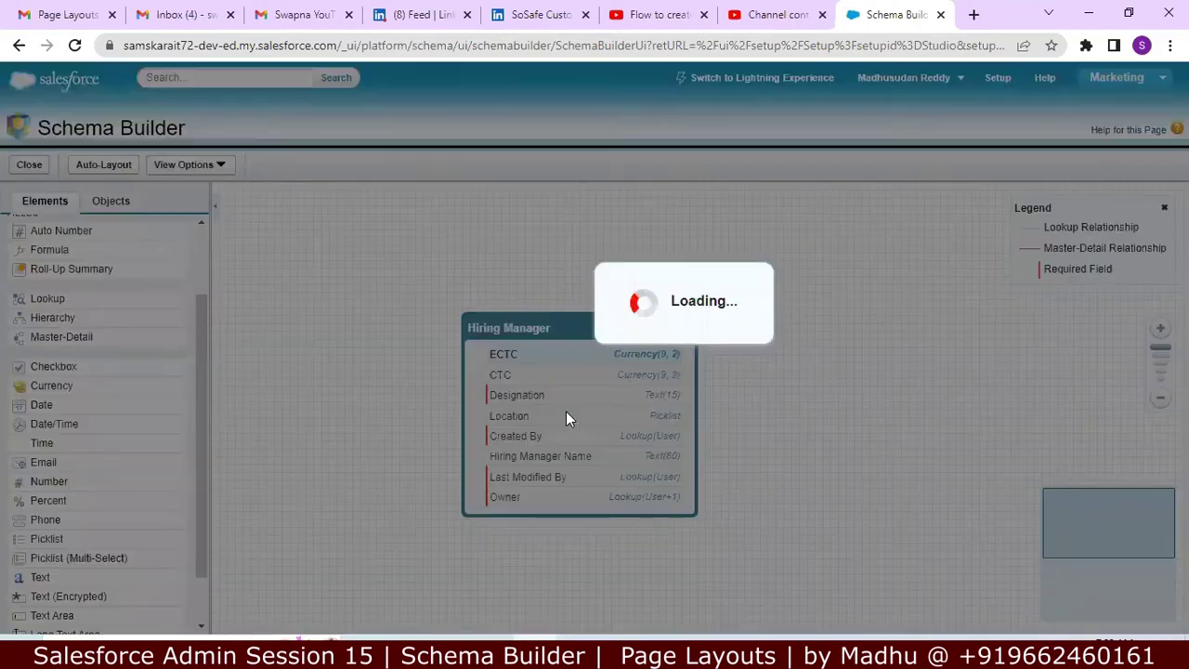
type("Em")
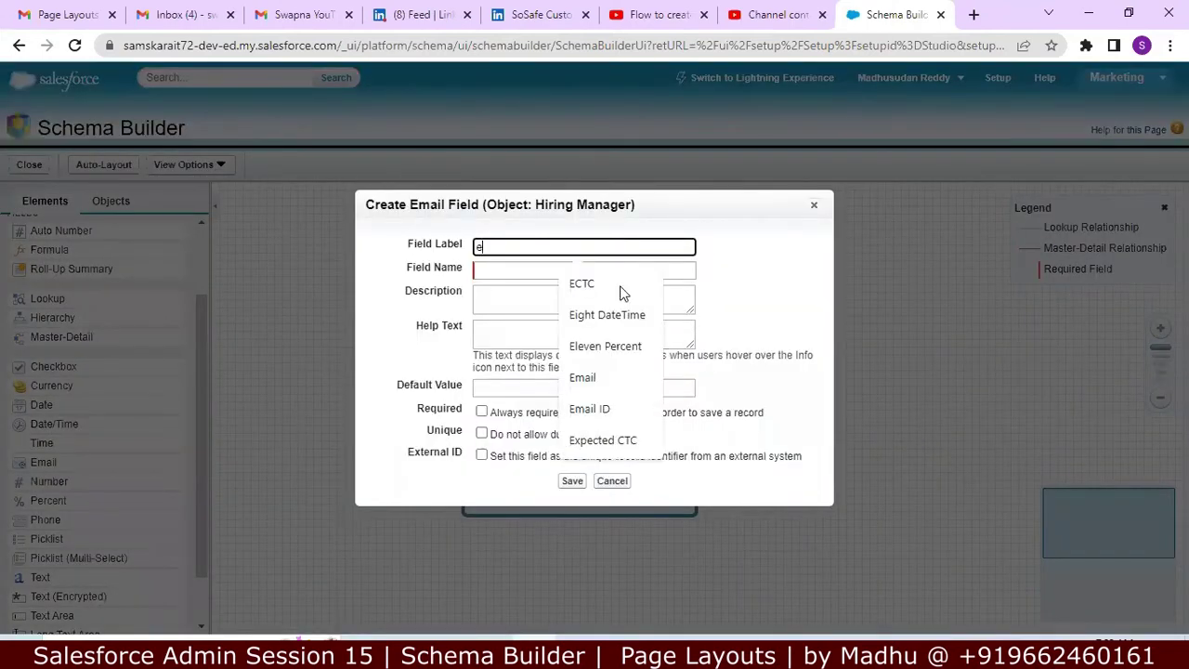
type("ai")
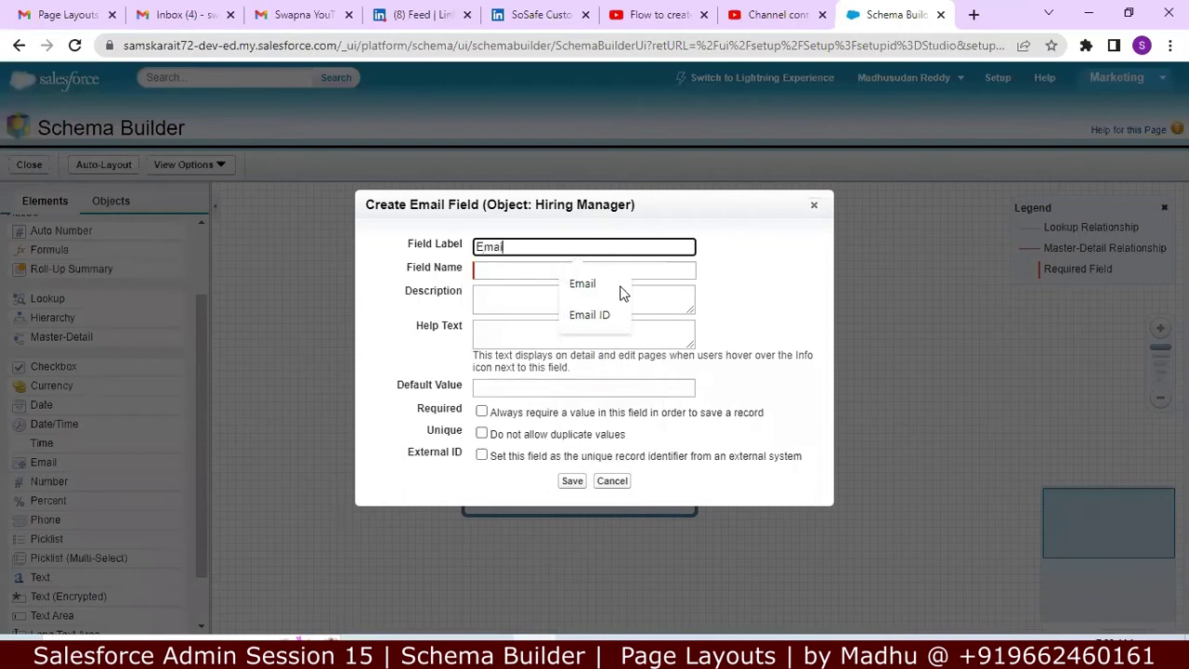
type("l")
key("Tab")
key("Tab")
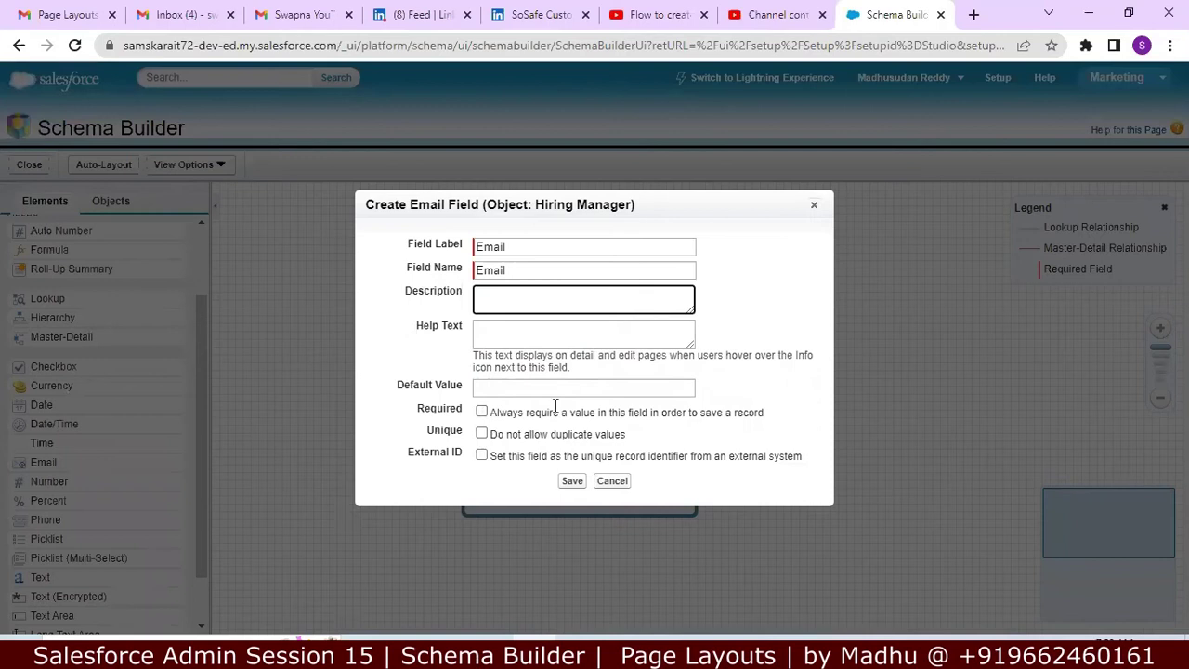
left_click(572, 481)
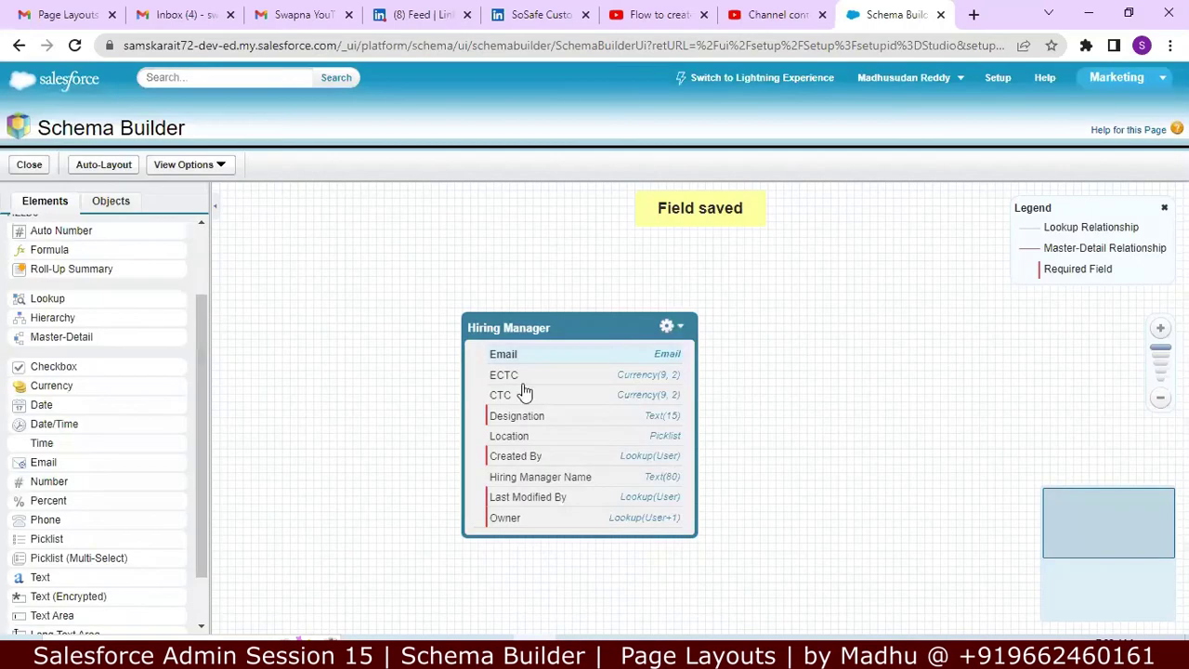
Step: Drop a Phone field onto Hiring Manager, label it Phone, and save
scroll(200, 461, "down", 2)
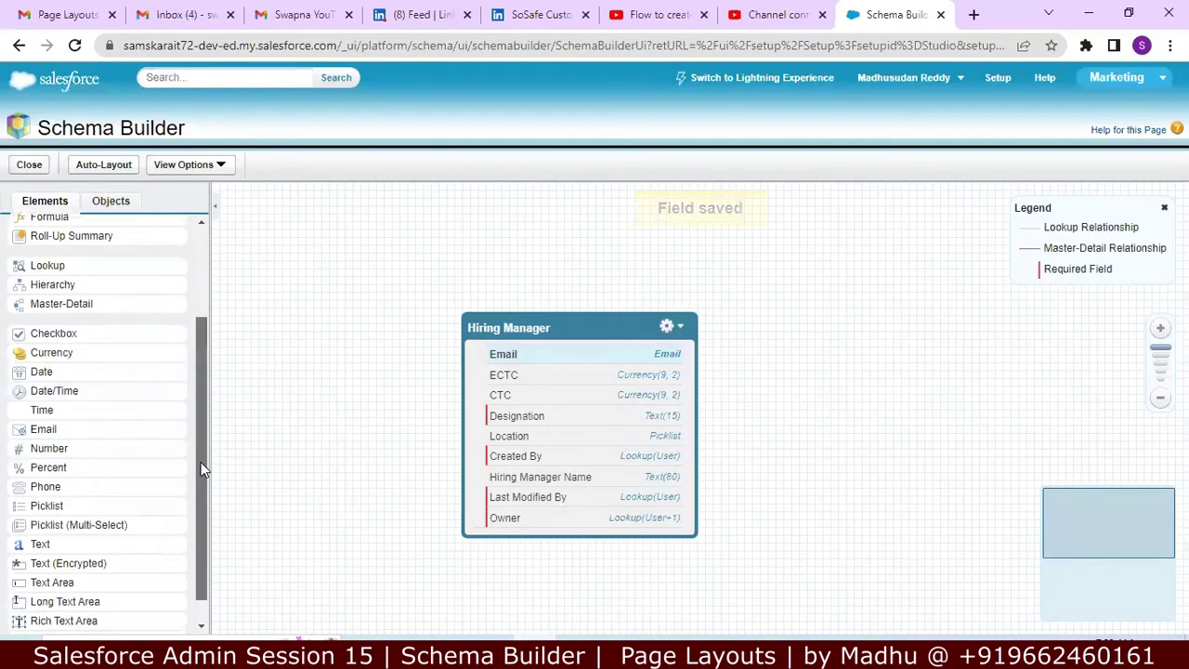
left_click_drag(80, 461, 564, 406)
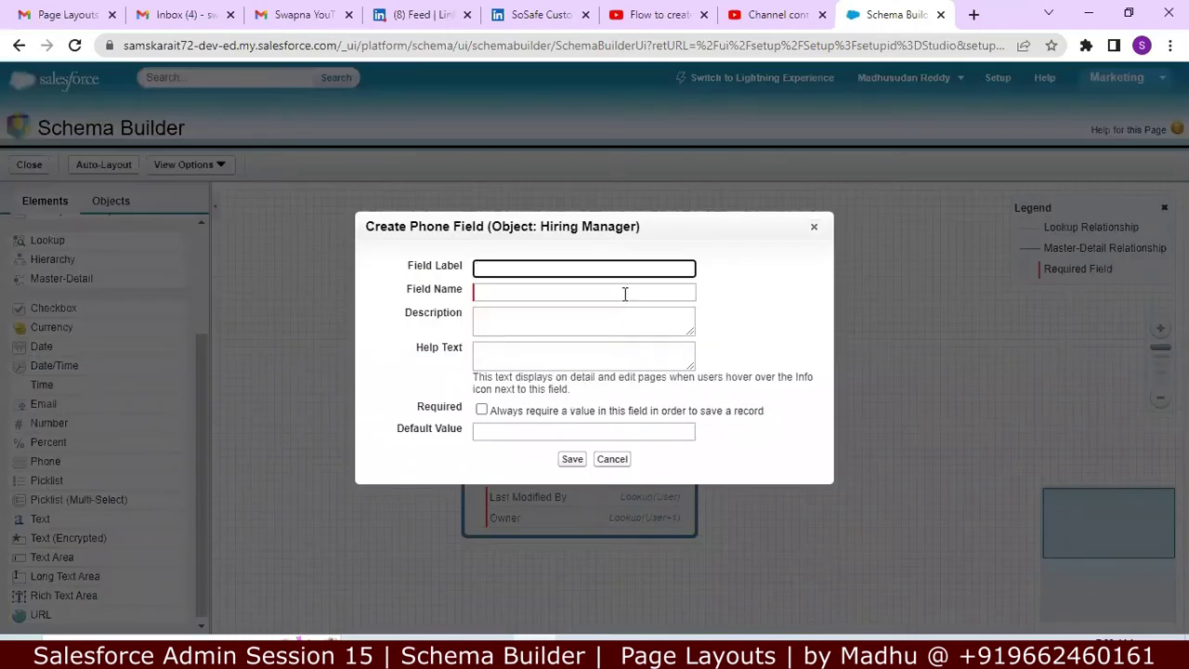
type("Phone")
key("Tab")
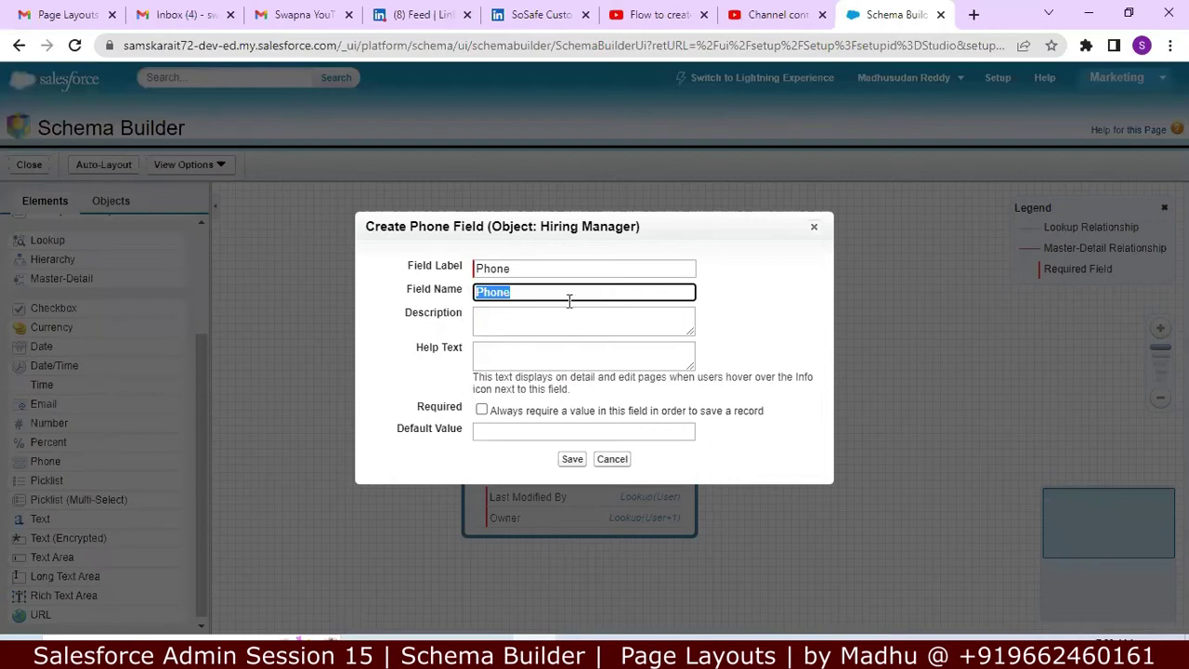
left_click(548, 320)
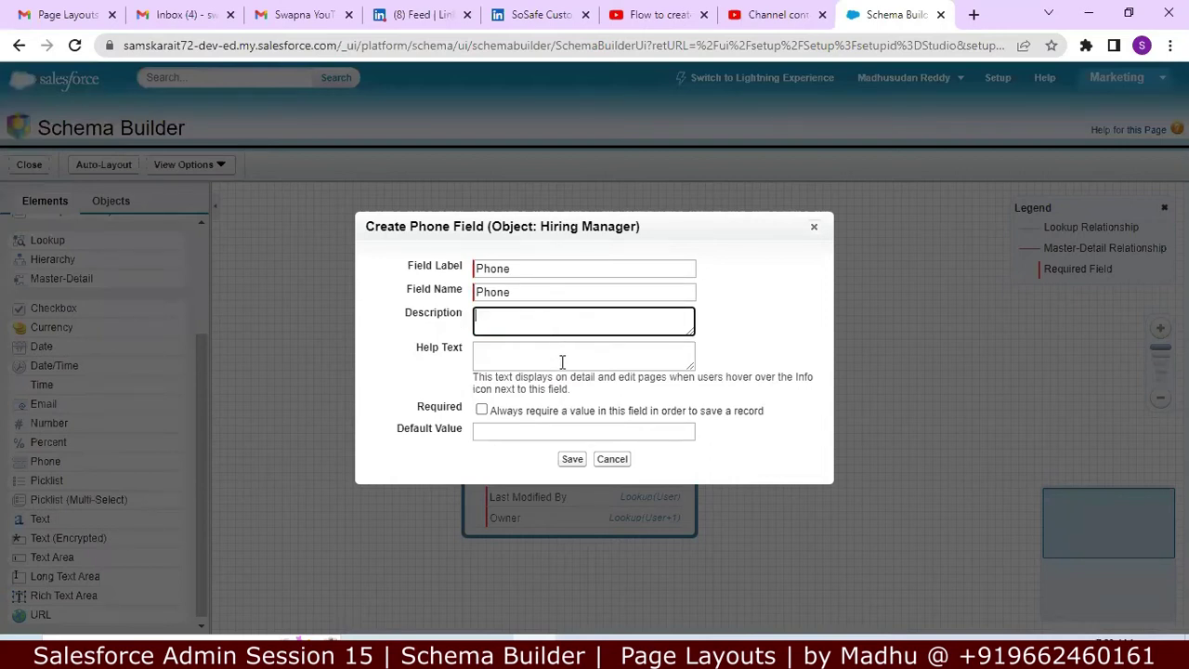
left_click(569, 357)
left_click_drag(570, 377, 579, 427)
left_click(578, 431)
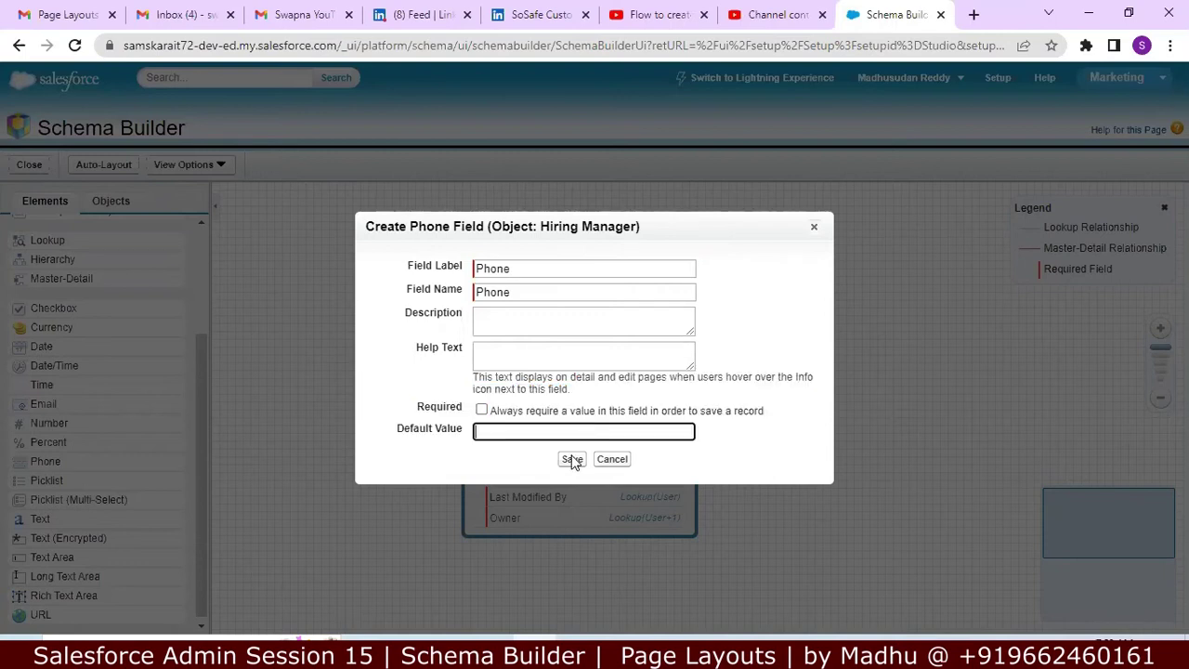
left_click(572, 458)
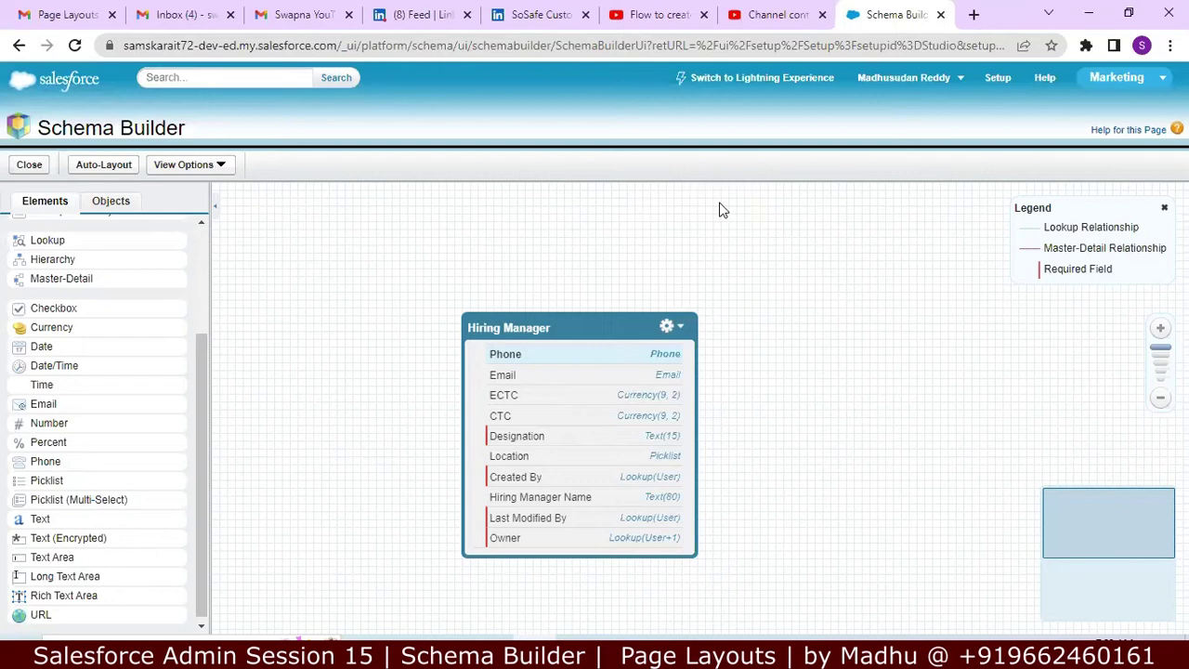
Step: Discard the extra blank tab and switch Schema Builder over to Lightning Experience
right_click(771, 84)
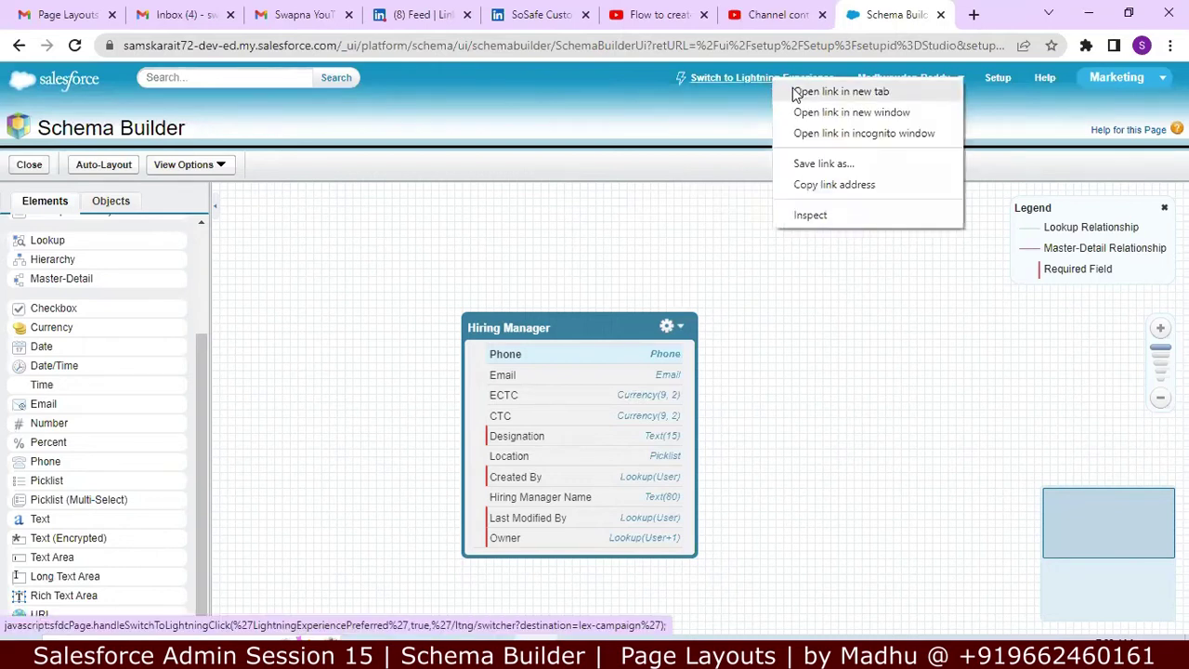
left_click(801, 88)
left_click(889, 12)
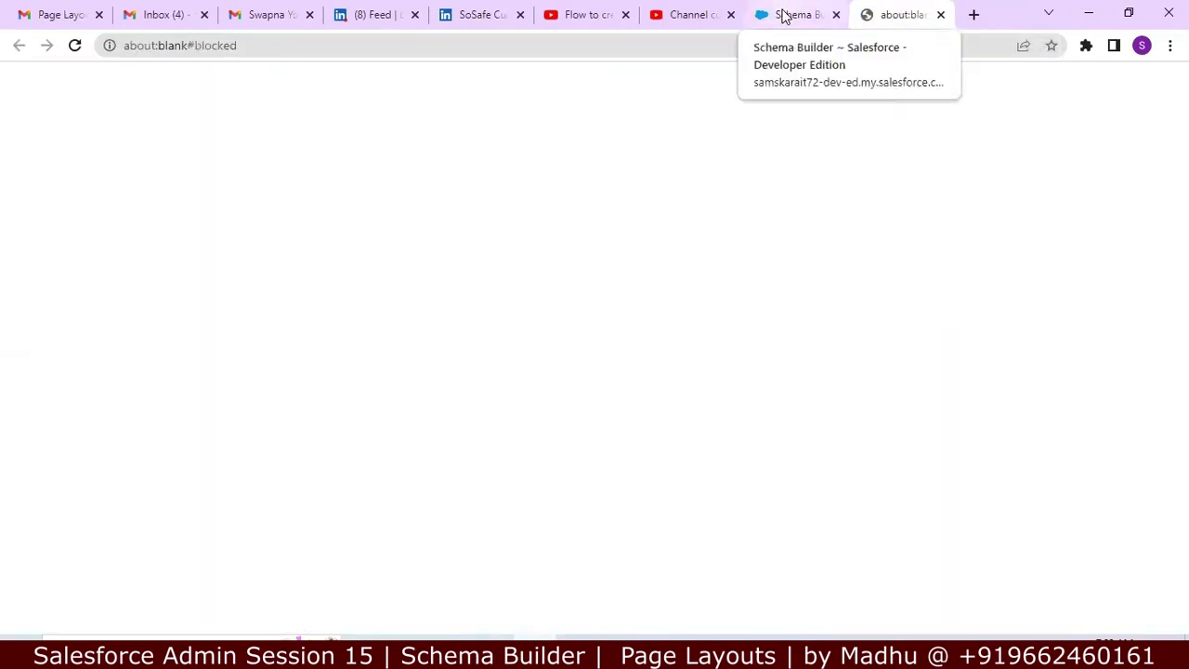
left_click(786, 14)
left_click(906, 13)
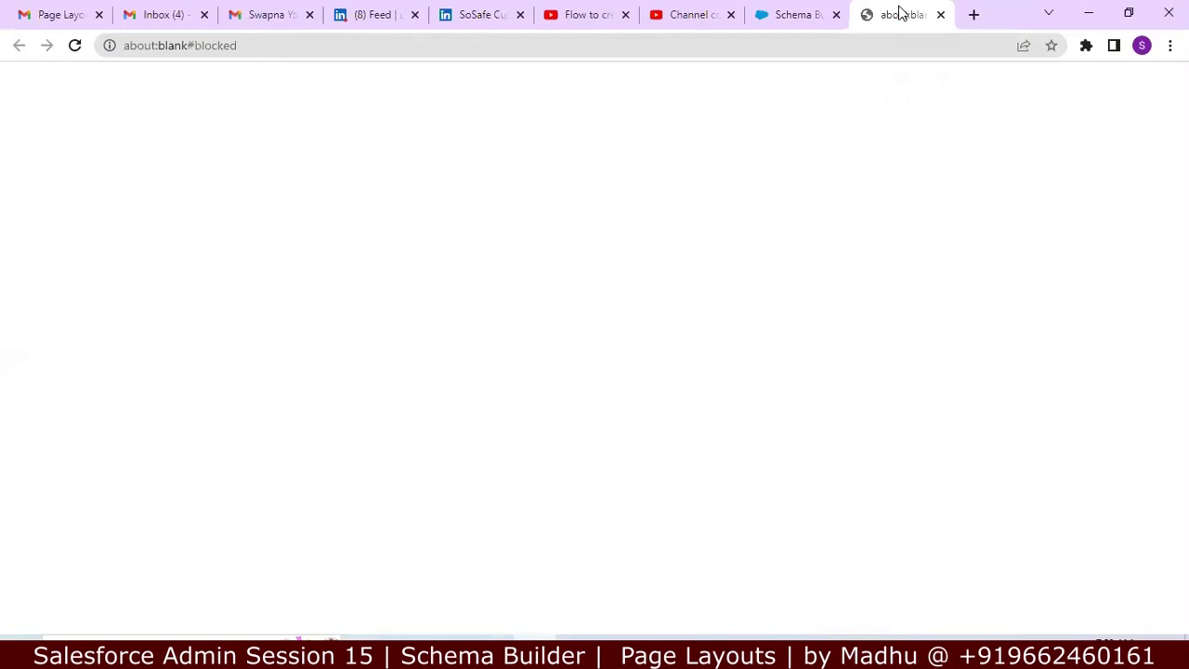
left_click(940, 16)
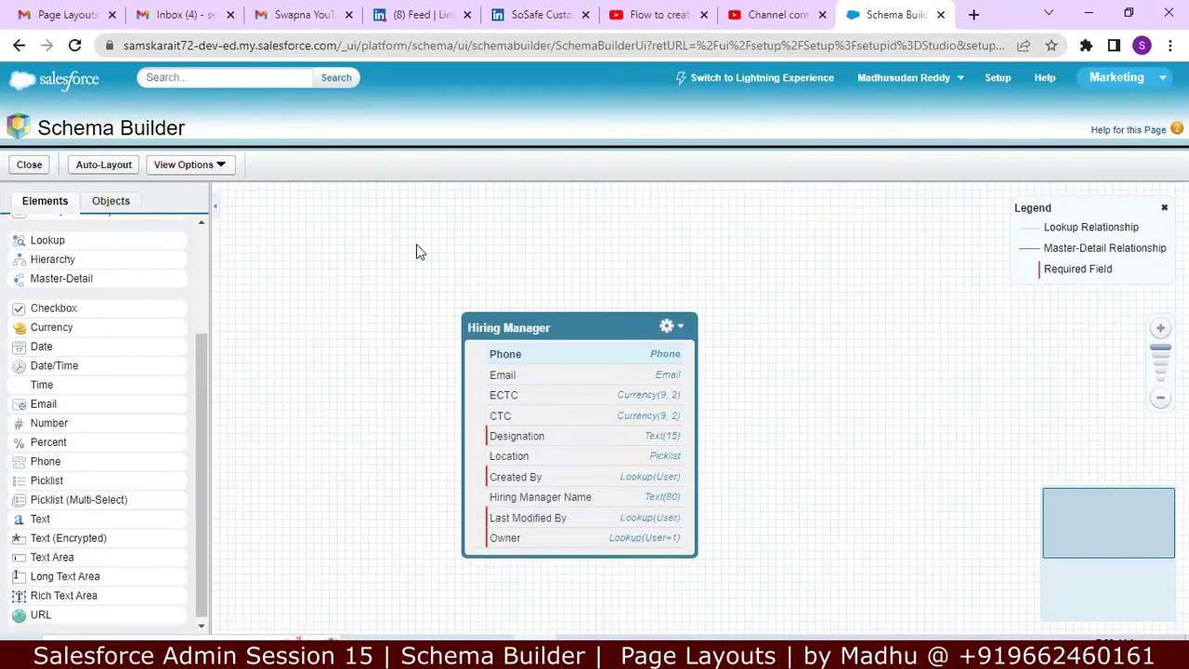
left_click(717, 82)
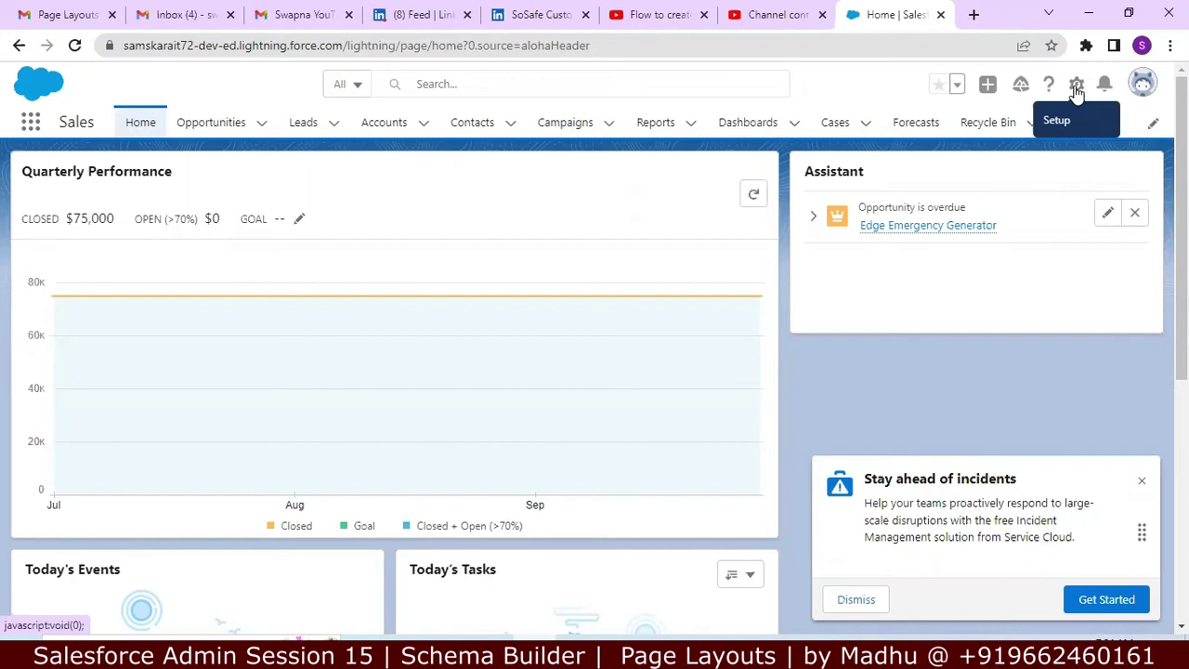
Step: In Setup's Object Manager, search 'hiring' and open the Hiring Manager object
left_click(1076, 88)
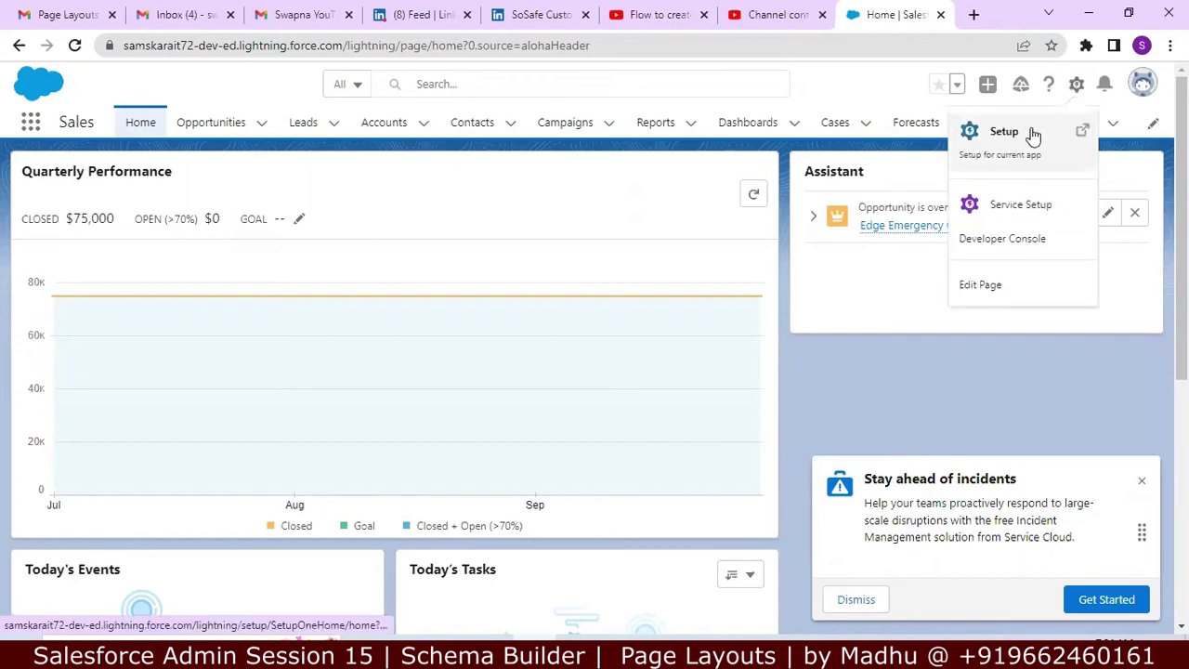
left_click(1033, 135)
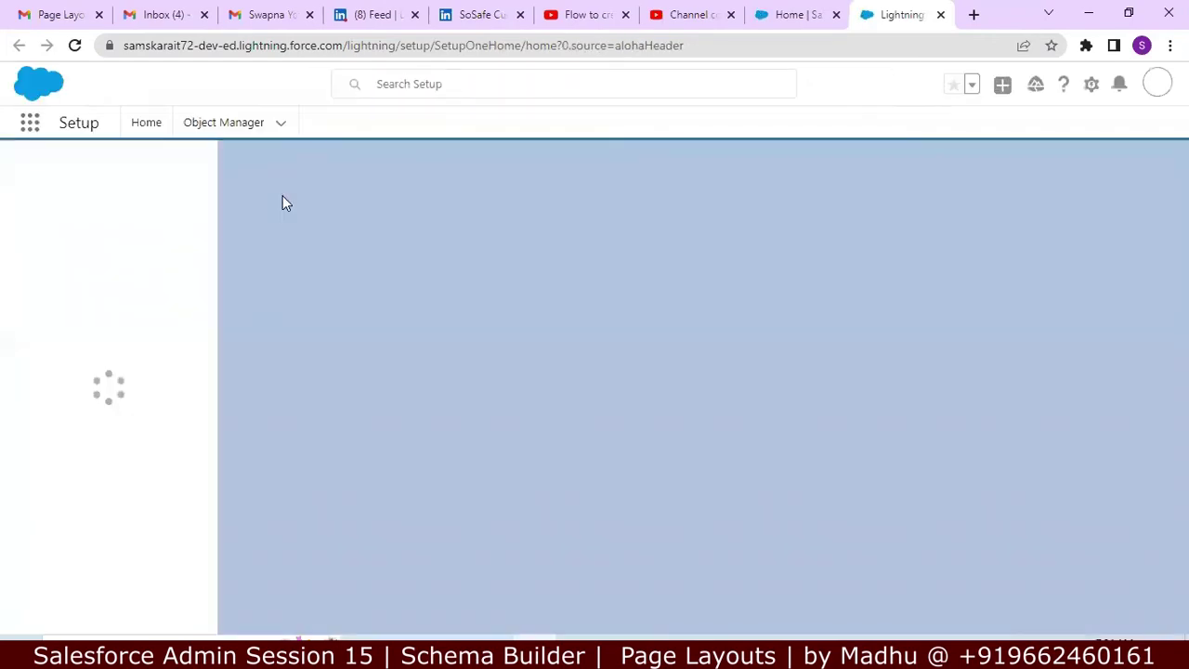
left_click(214, 124)
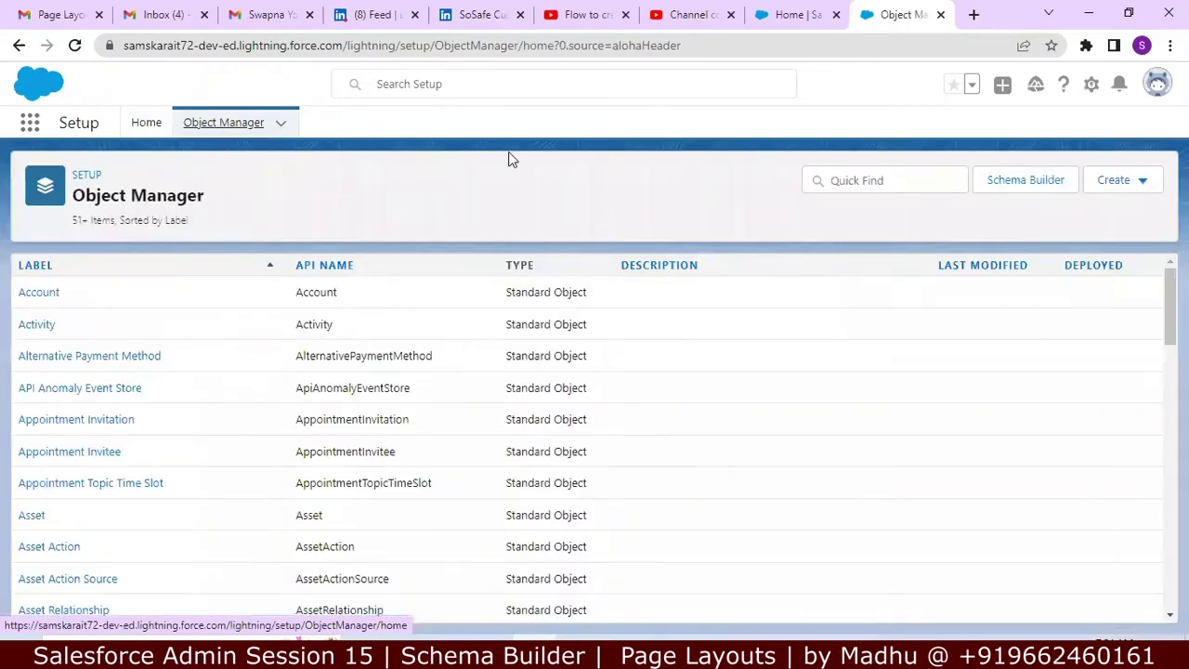
left_click(843, 180)
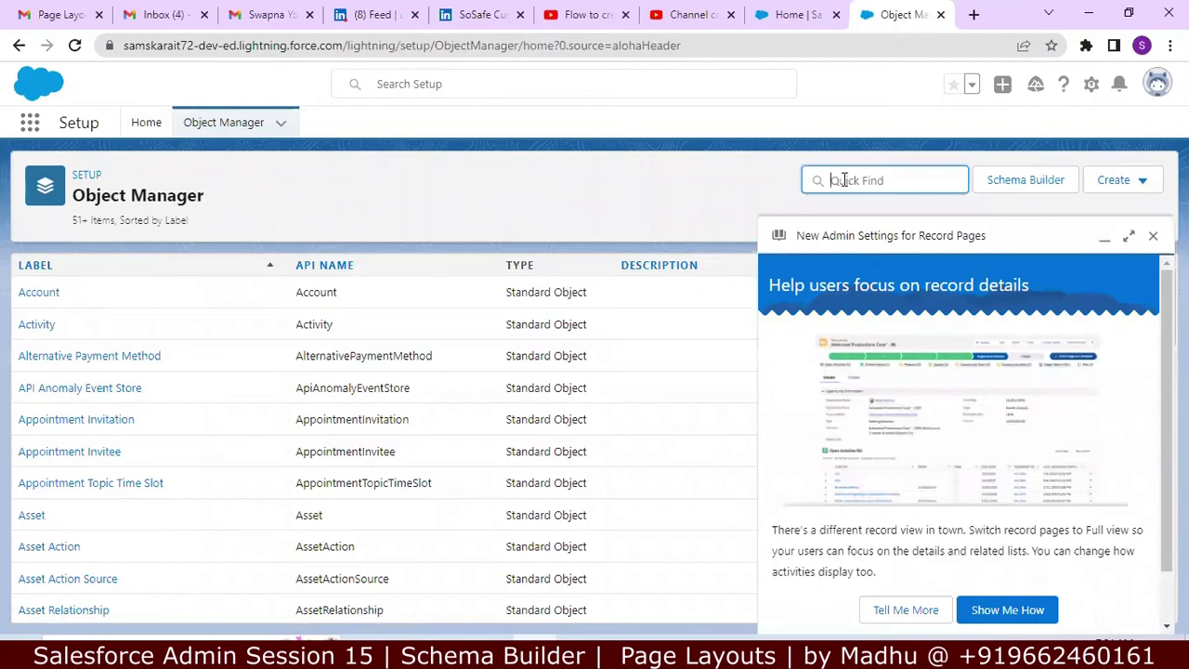
left_click(1152, 236)
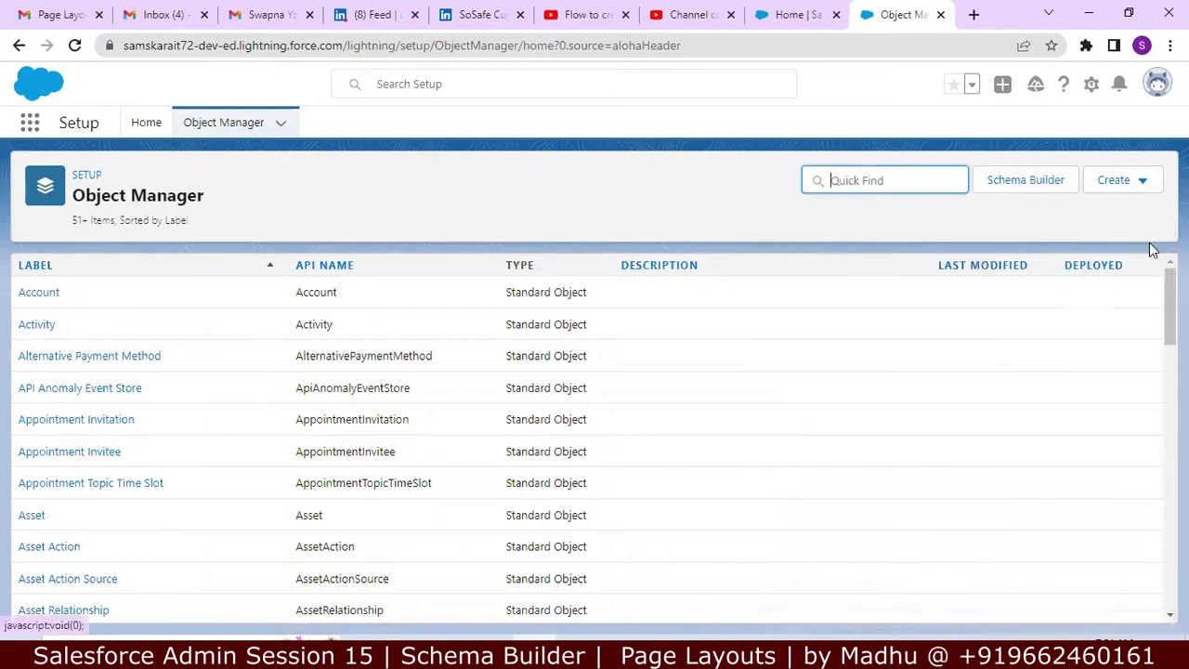
type("c")
key("BackSpace")
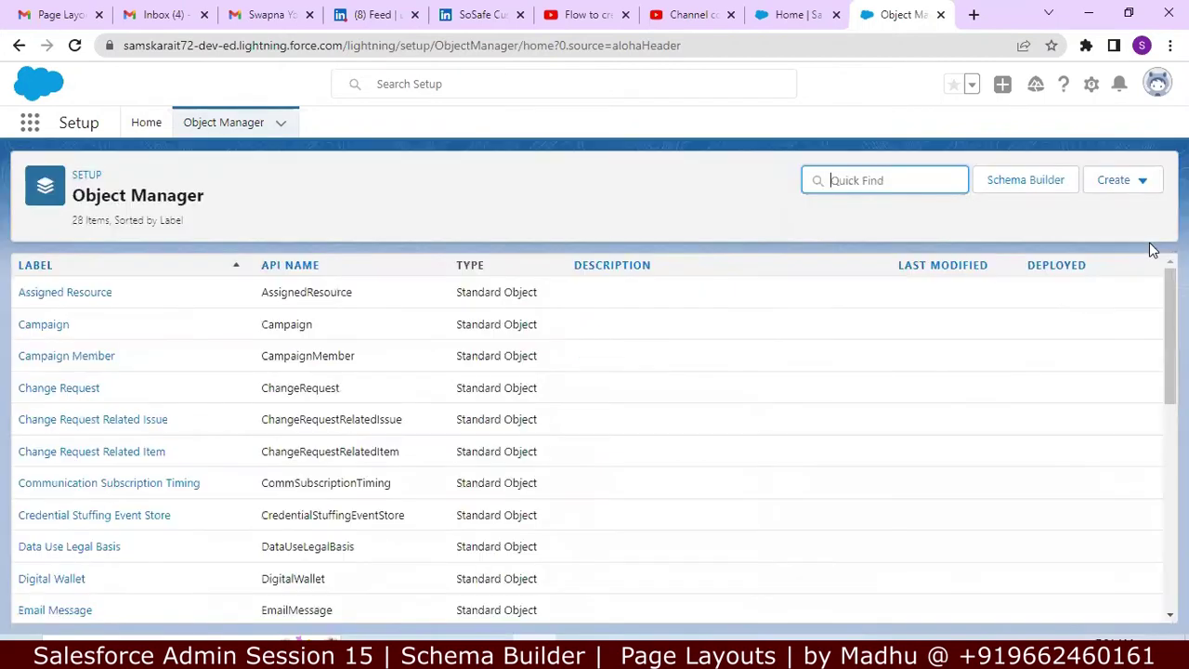
type("hiri")
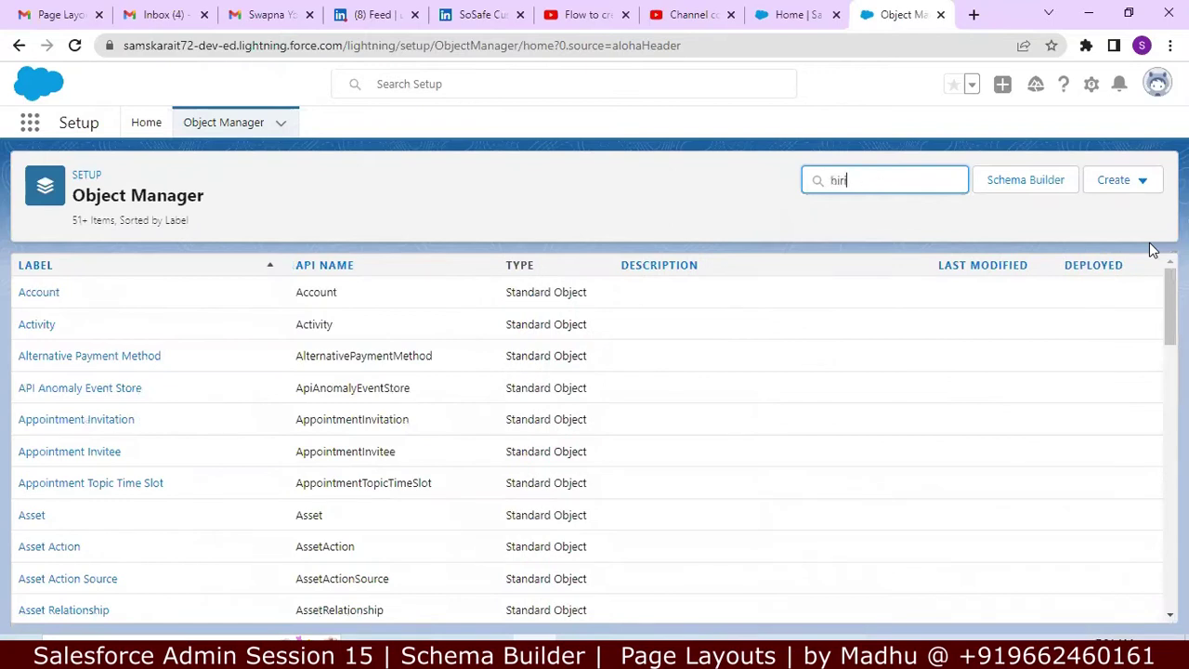
type("ng")
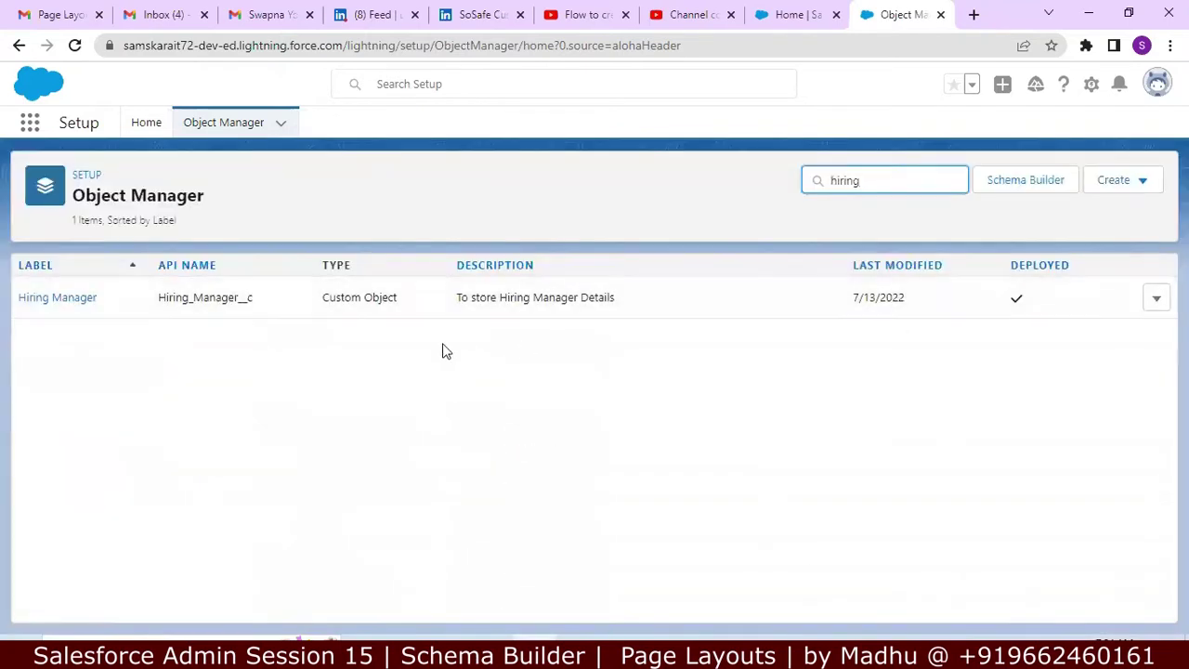
left_click(53, 305)
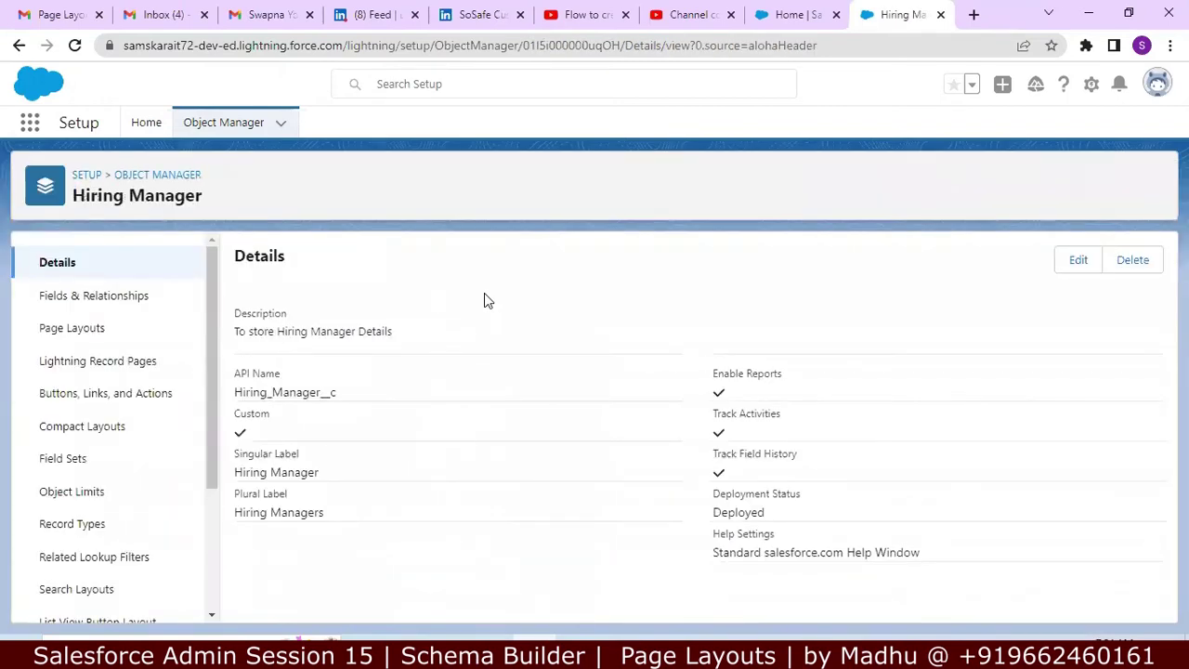
Step: Review the Hiring Manager Layout under Page Layouts, then go back to Object Manager
left_click(134, 327)
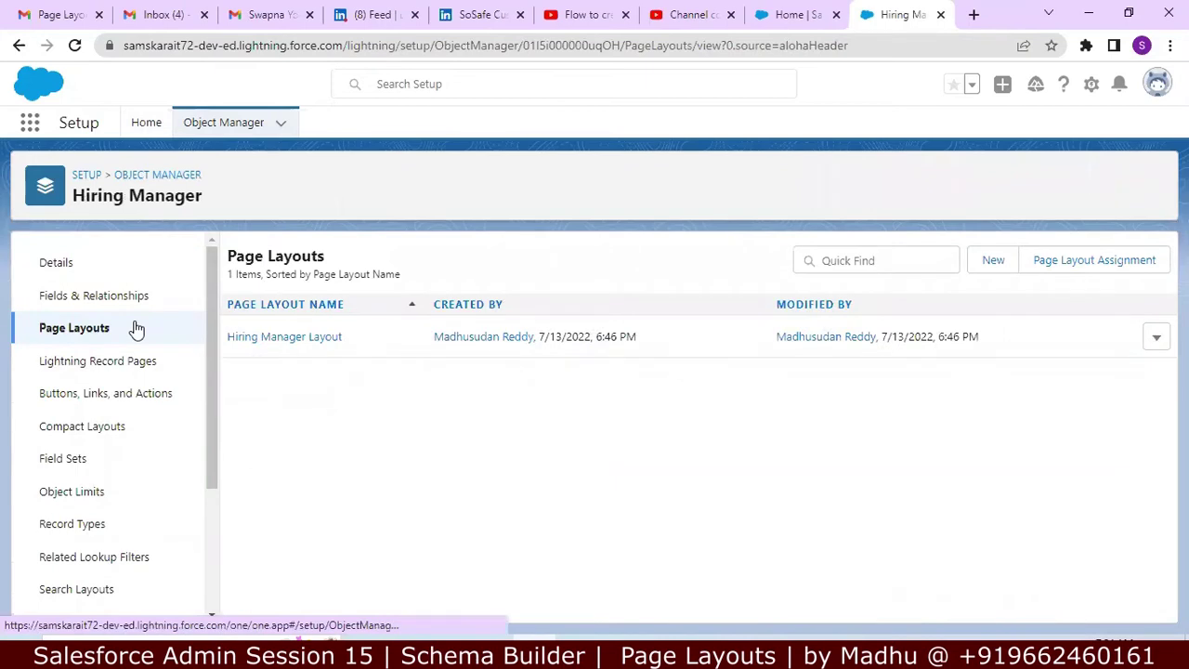
left_click(340, 339)
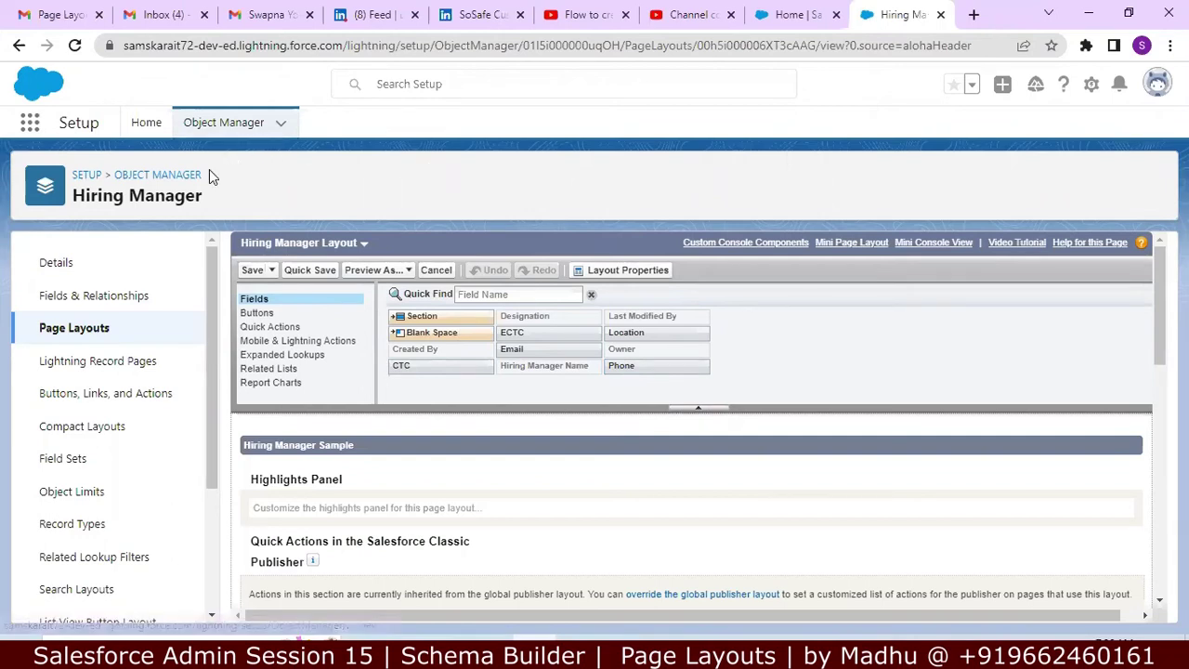
left_click(252, 130)
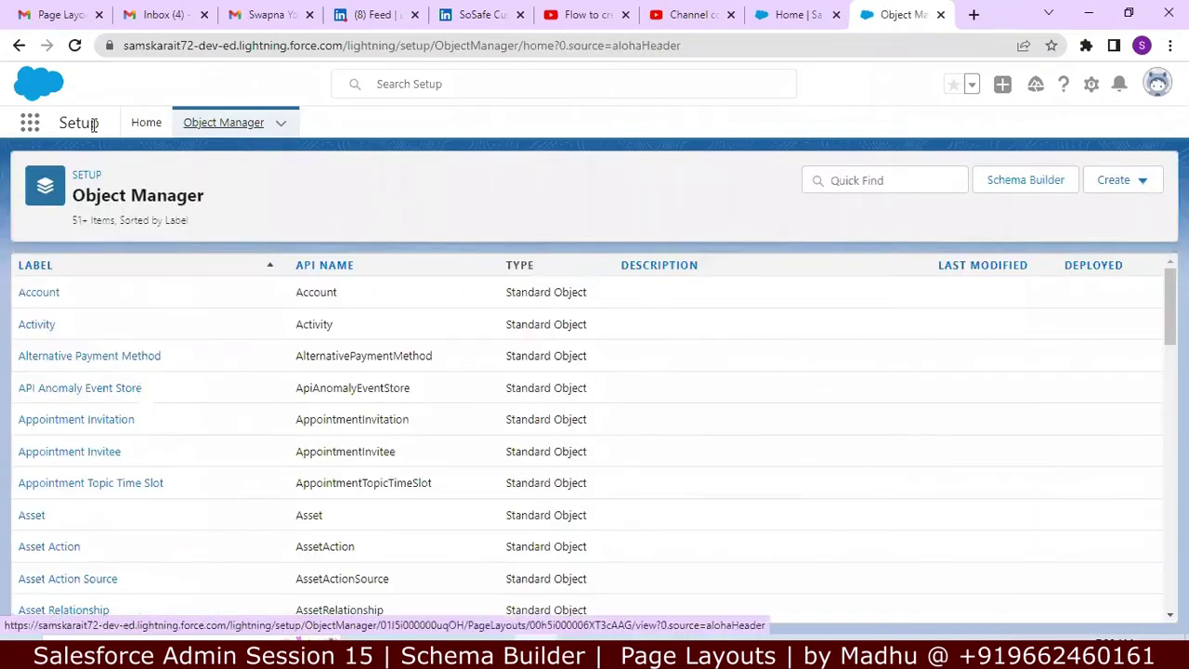
Step: From Setup Home, find the Tabs page via Quick Find 'tab' and start a new Custom Object Tab
left_click(86, 176)
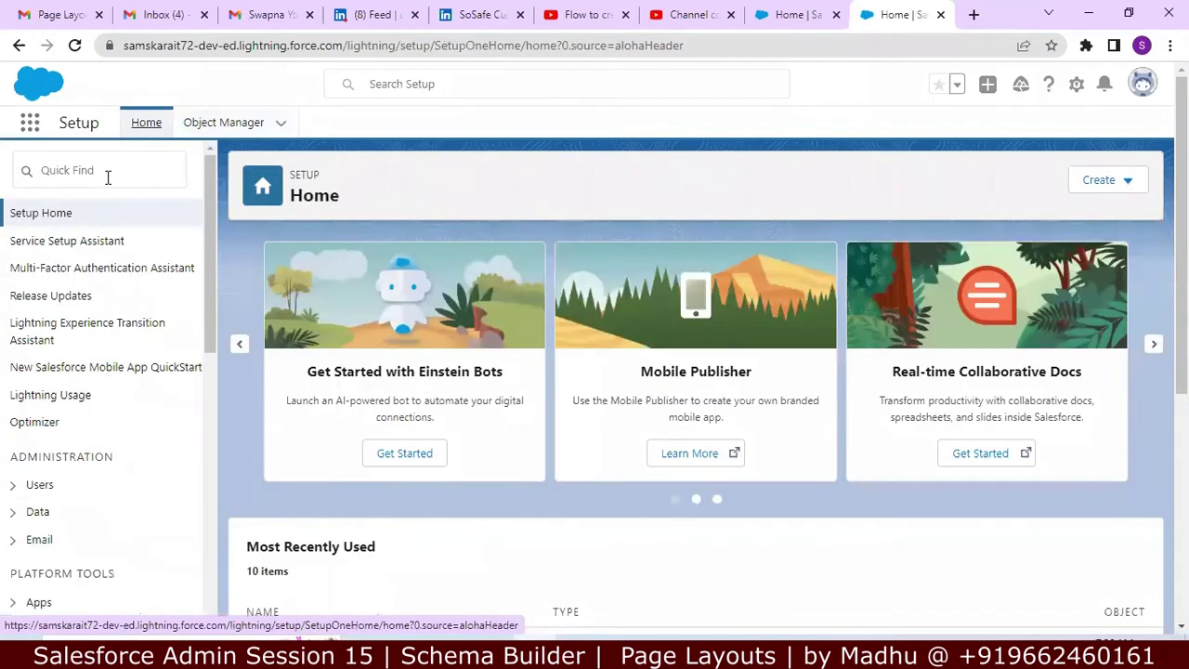
left_click(107, 177)
type("ta")
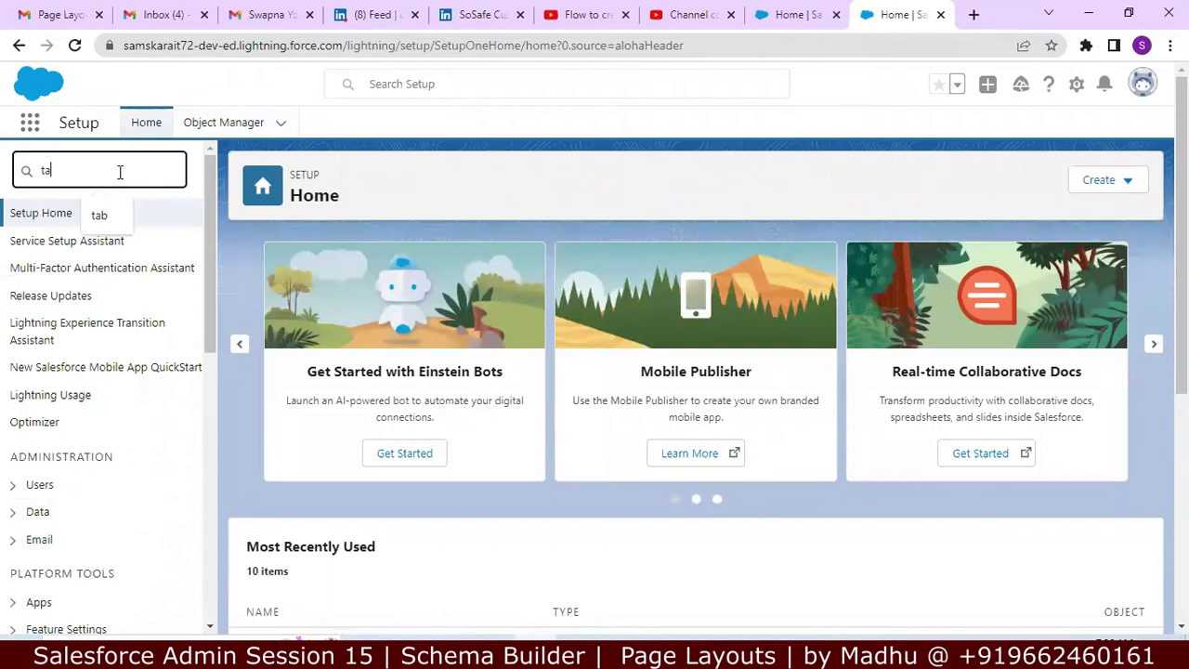
type("b")
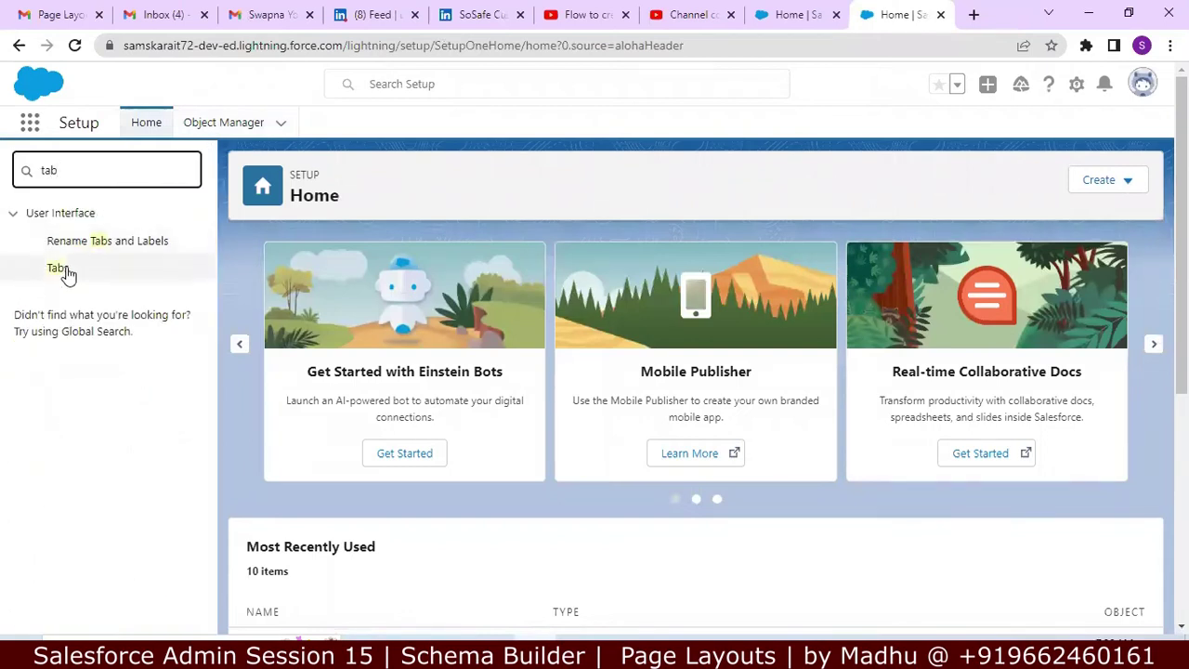
left_click(62, 271)
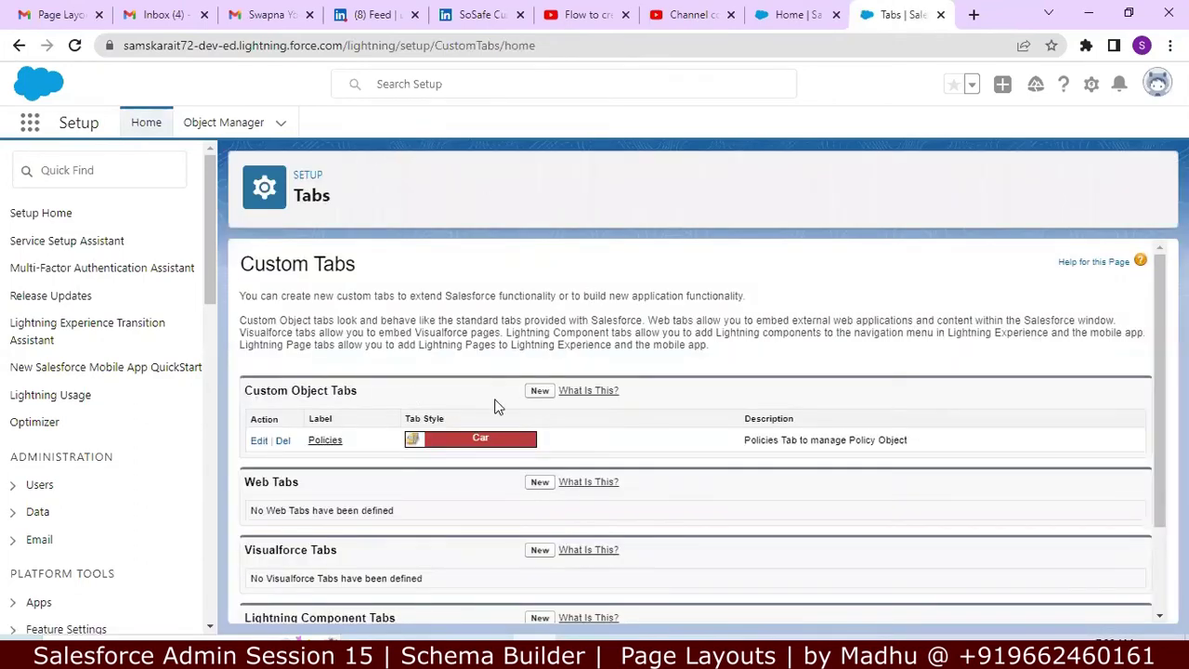
left_click(540, 392)
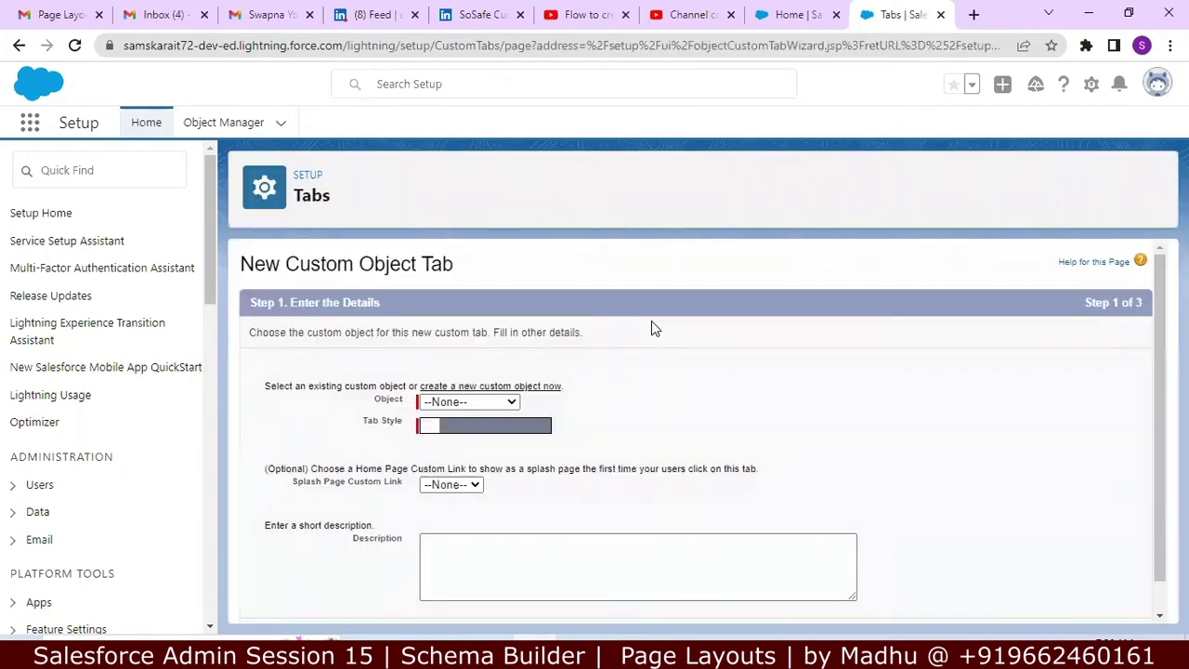
Step: Set the new tab's object to Hiring Manager and its tab style to Chess piece
left_click(515, 403)
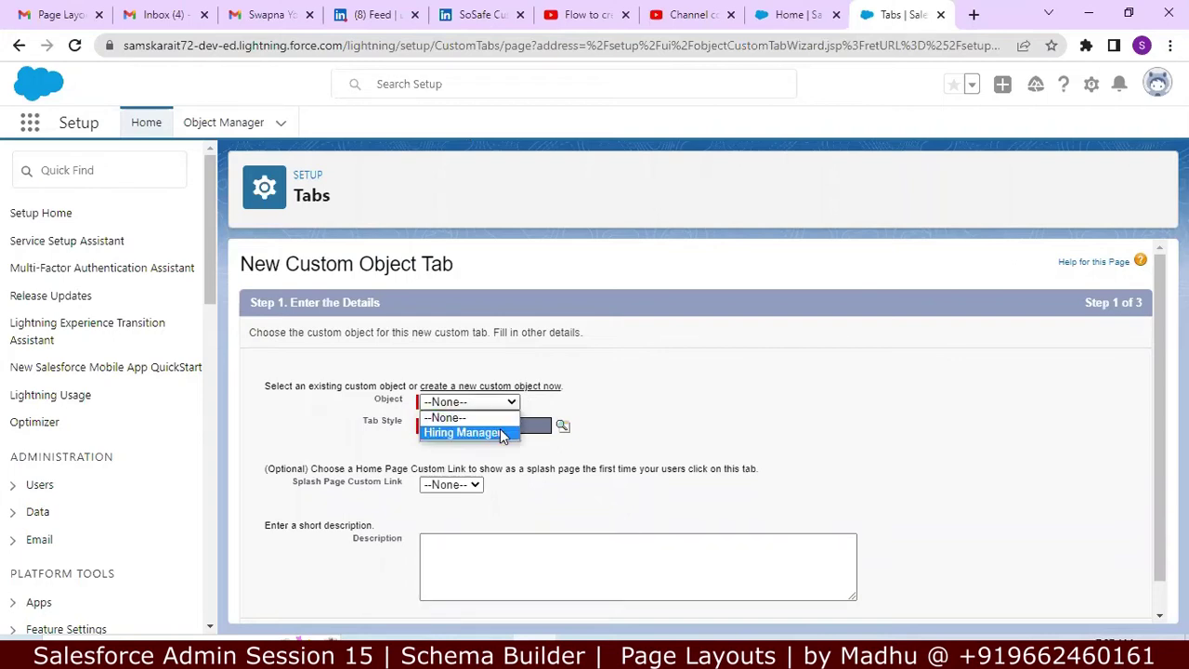
left_click(501, 434)
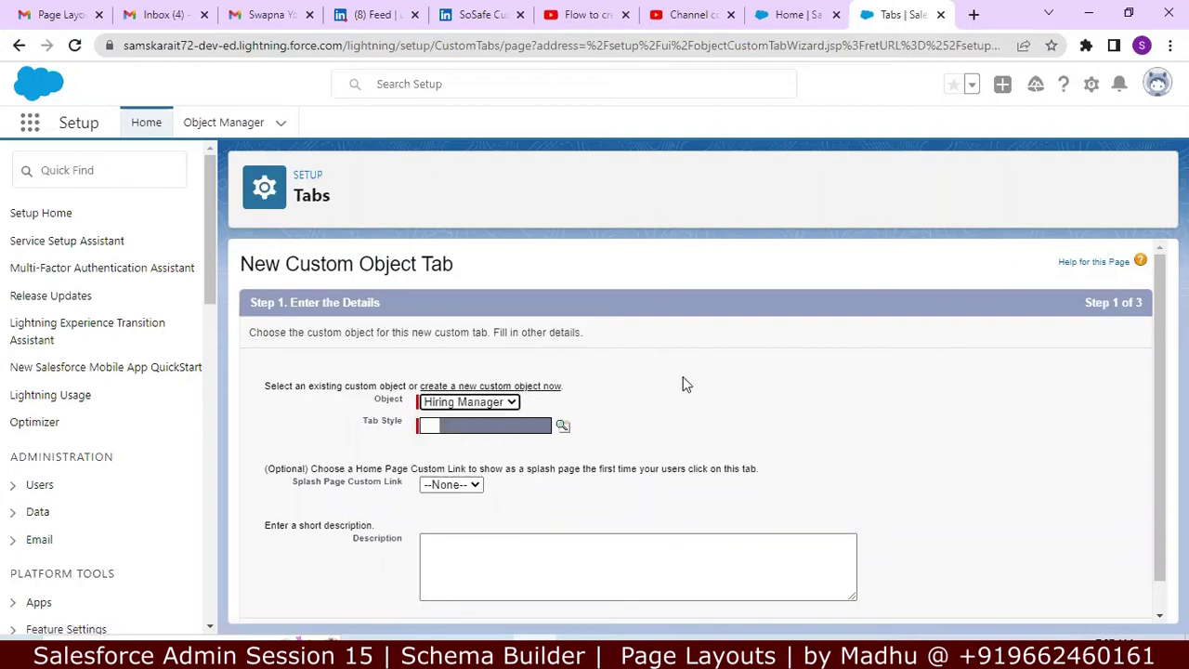
left_click(563, 426)
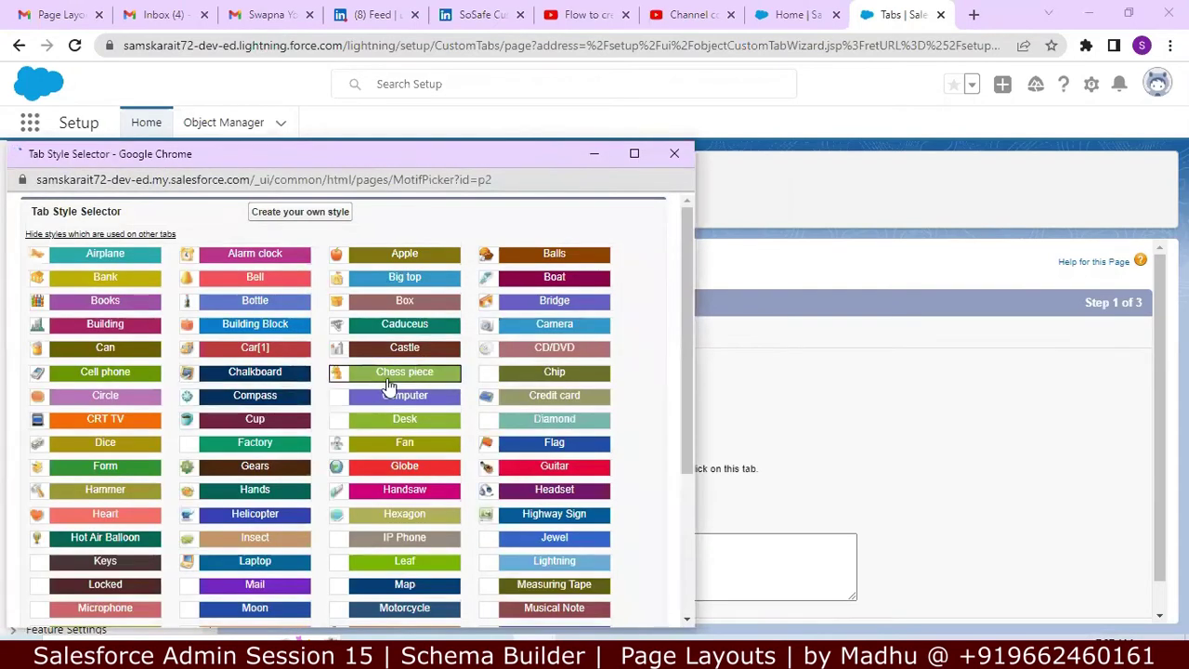
left_click(425, 379)
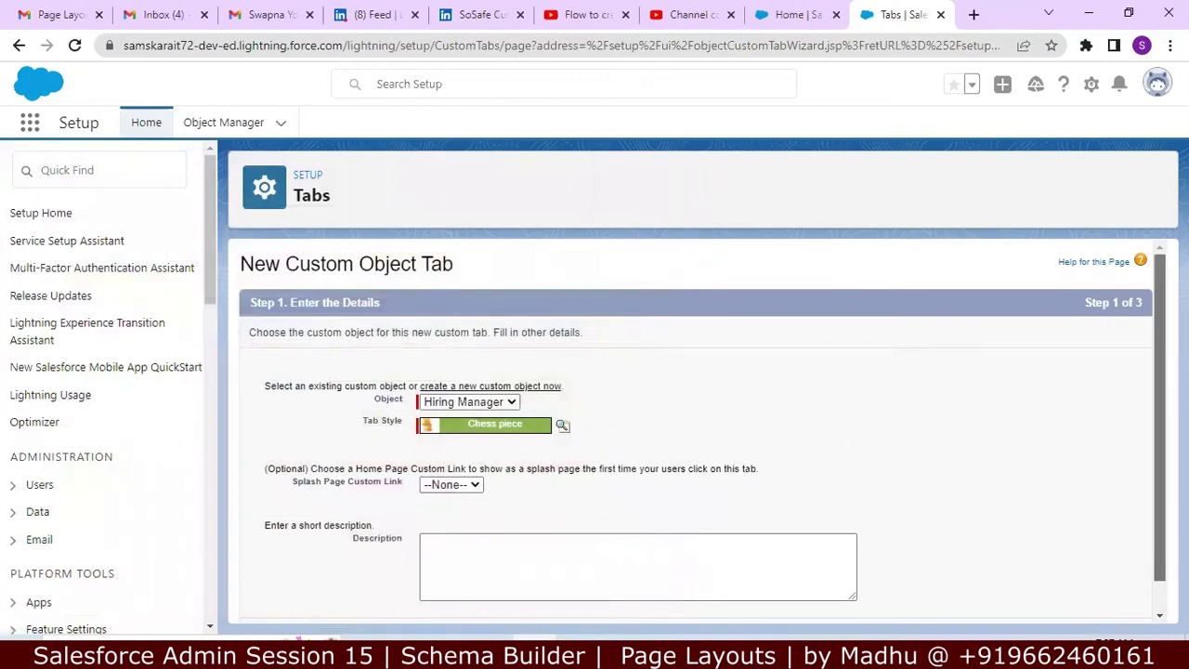
Step: Keep the default profile and app visibility, save the Hiring Managers tab, and minimize Chrome
scroll(1161, 418, "down", 2)
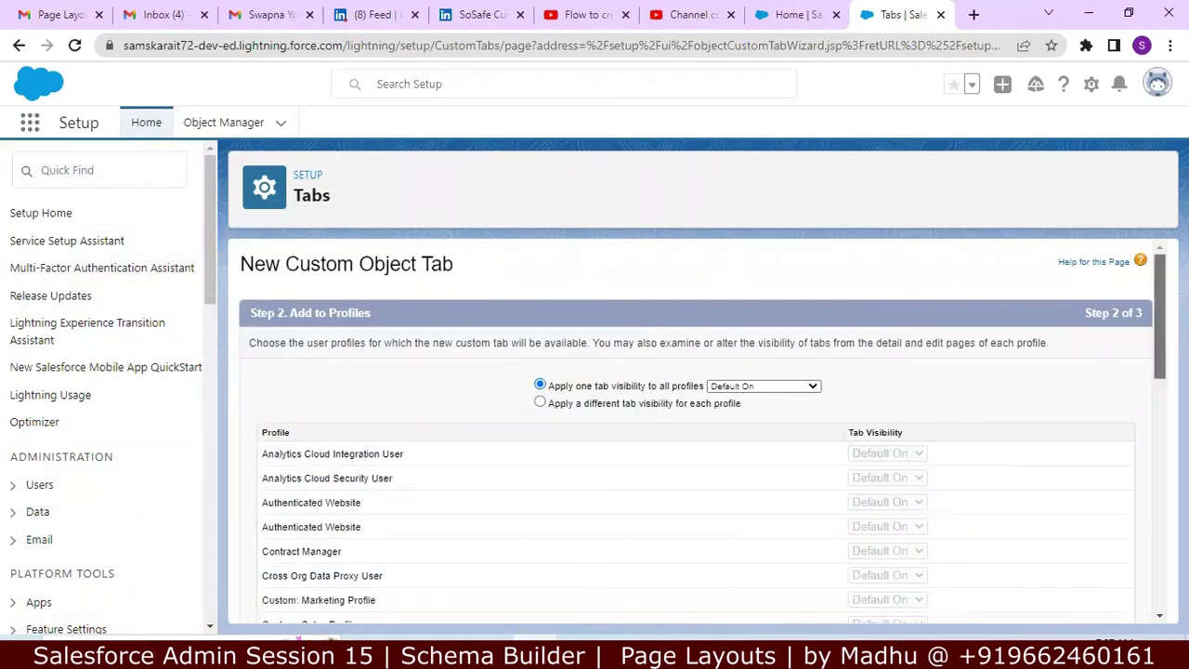
scroll(696, 428, "down", 2)
left_click_drag(1156, 390, 1152, 563)
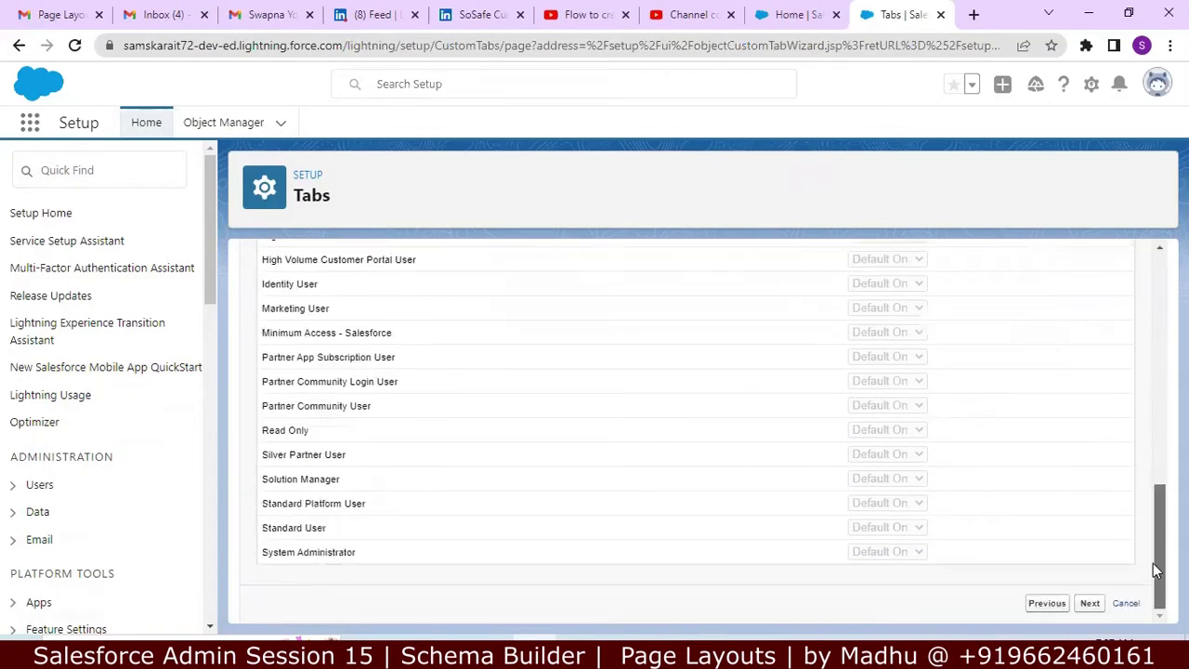
left_click(1090, 603)
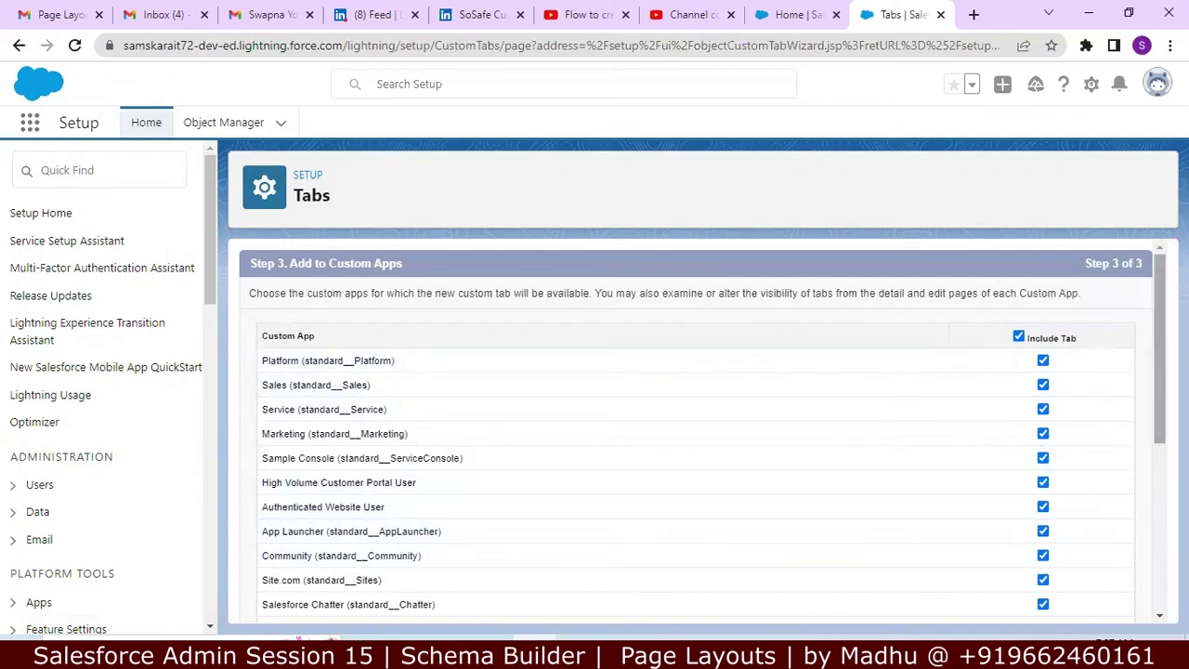
left_click_drag(1155, 378, 1151, 576)
left_click(1088, 609)
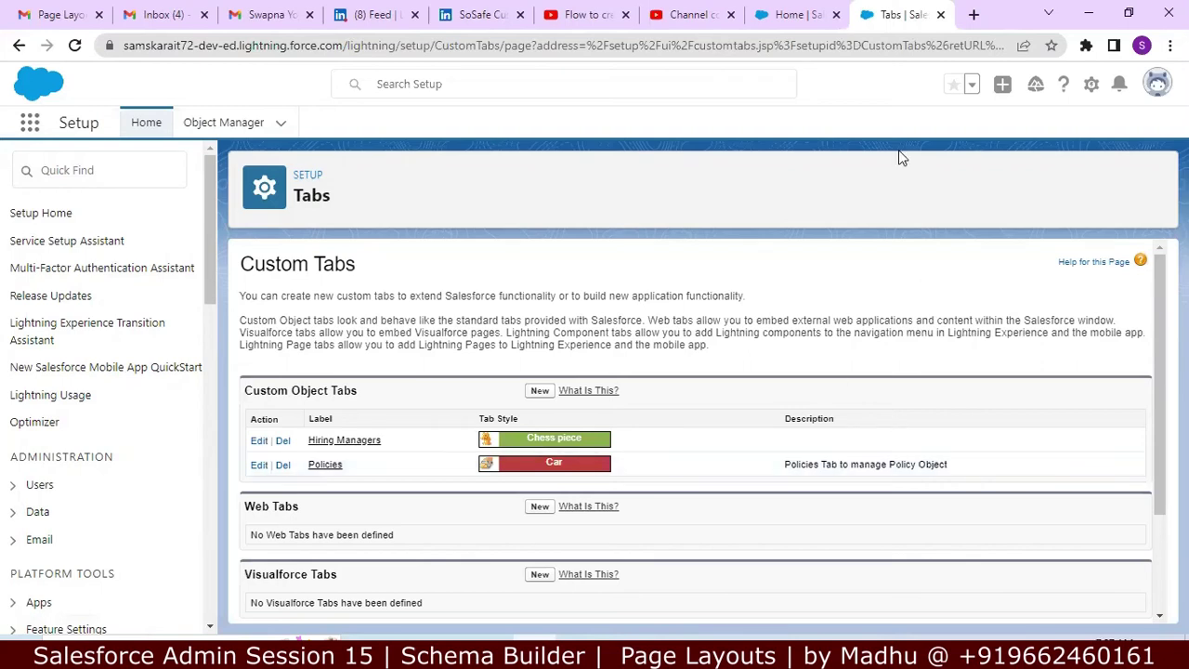
left_click(1093, 13)
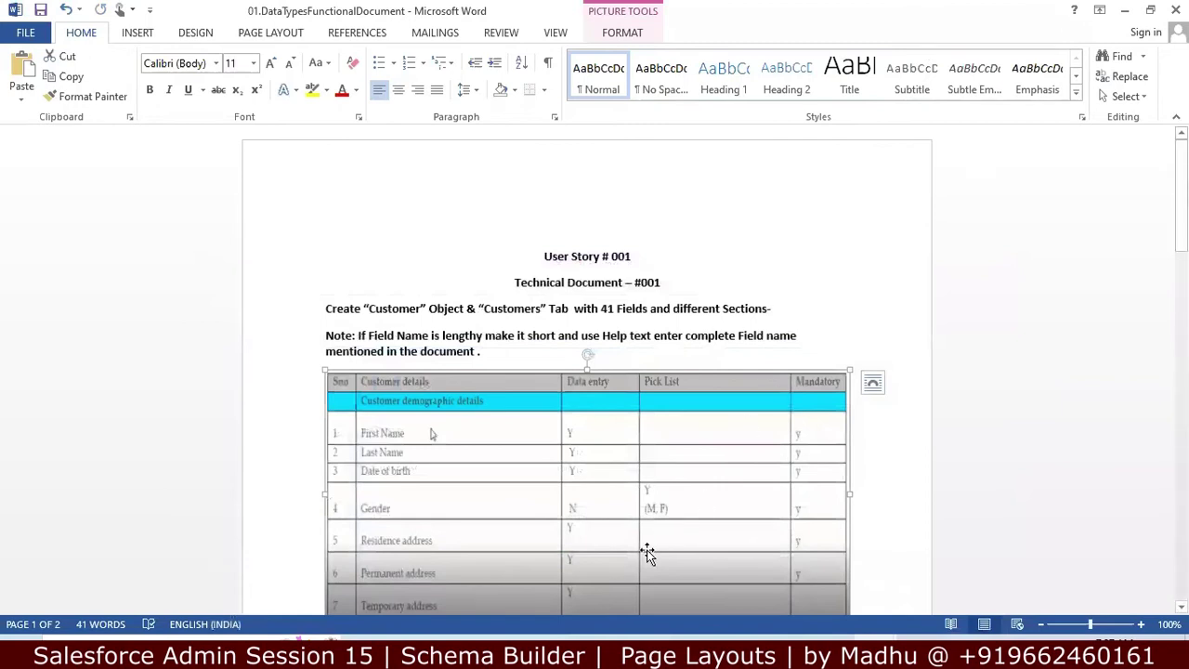
Step: Switch to the Notepad++ notes and move to the empty line 52 below the dashed separator
key("alt+Tab")
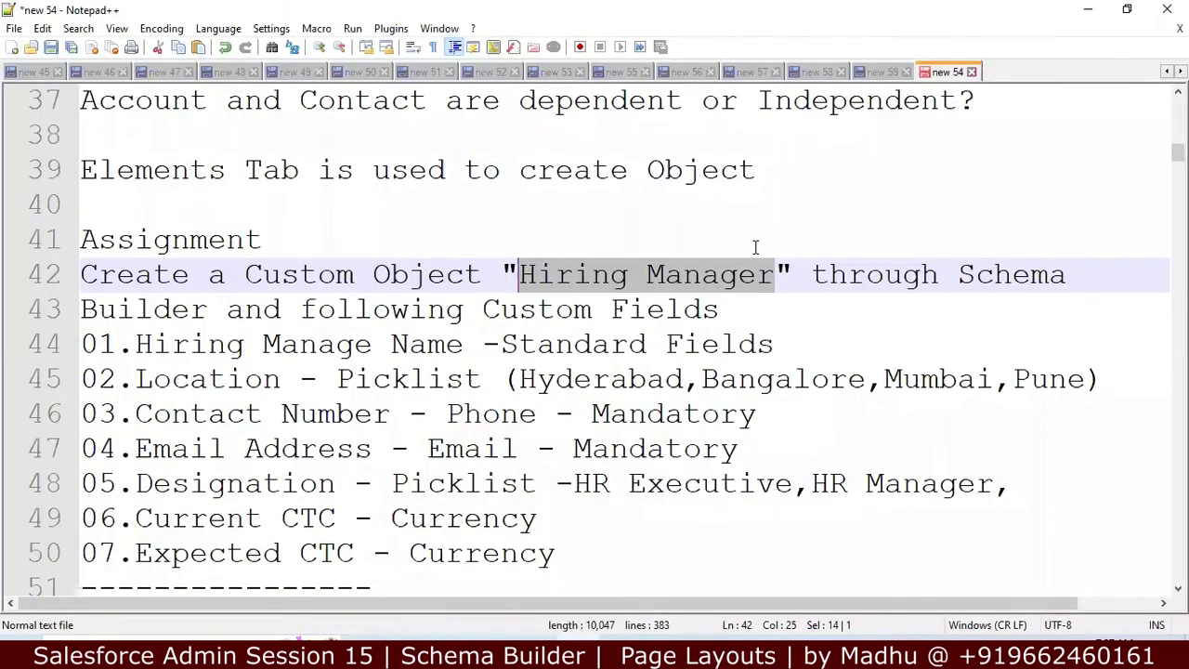
left_click(588, 534)
key("Down")
key("Down")
key("Down")
key("Down")
key("Down")
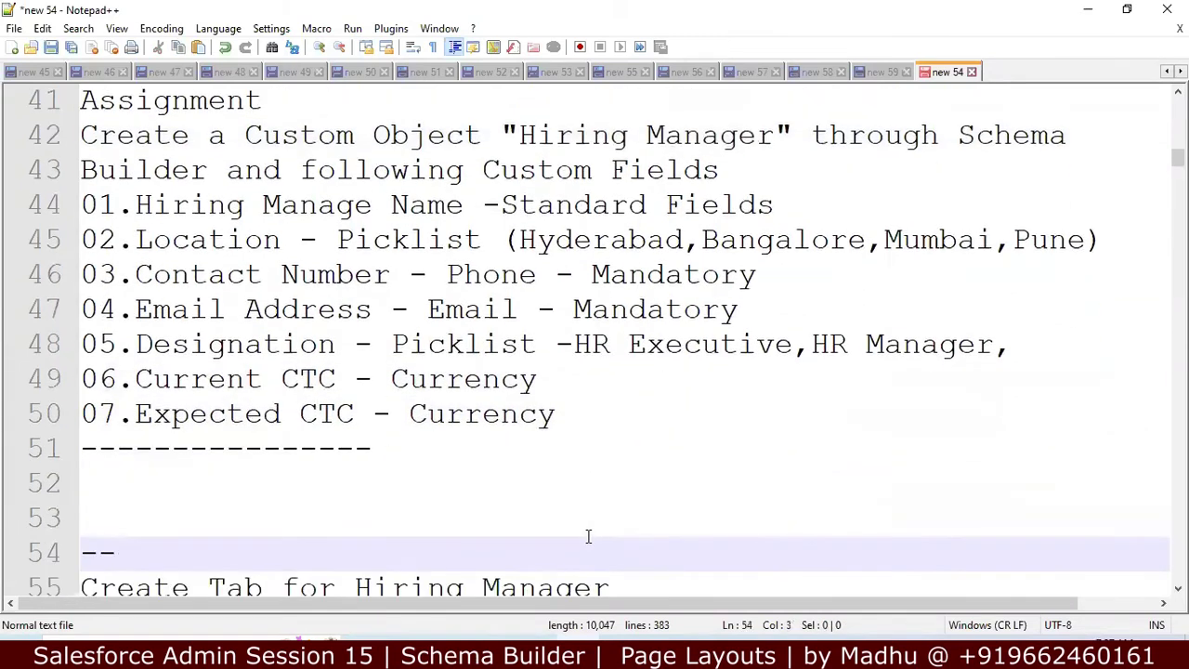
key("Up")
key("Down")
key("Down")
key("Down")
key("Down")
key("Down")
key("Down")
key("Down")
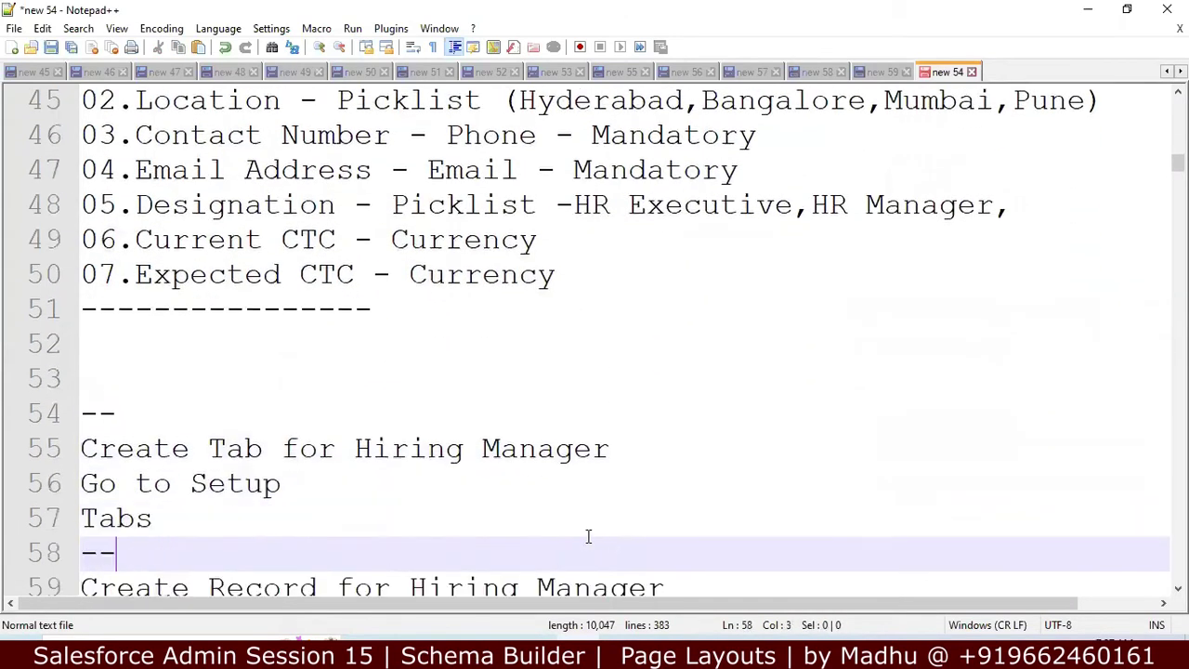
key("Down")
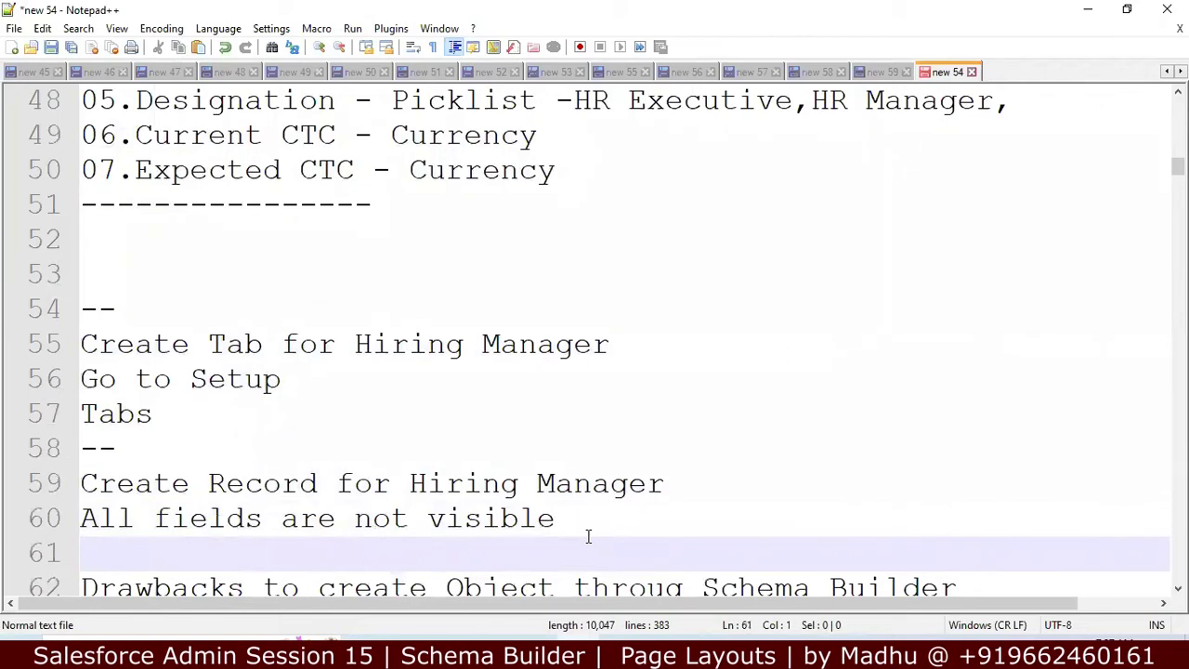
key("Up")
key("Up")
key("Up")
key("Up")
key("Up")
key("Up")
key("Up")
key("Up")
key("Up")
key("Up")
key("Up")
key("Up")
key("Up")
key("Up")
key("Up")
key("Up")
key("Up")
key("Up")
key("Up")
key("Up")
key("Up")
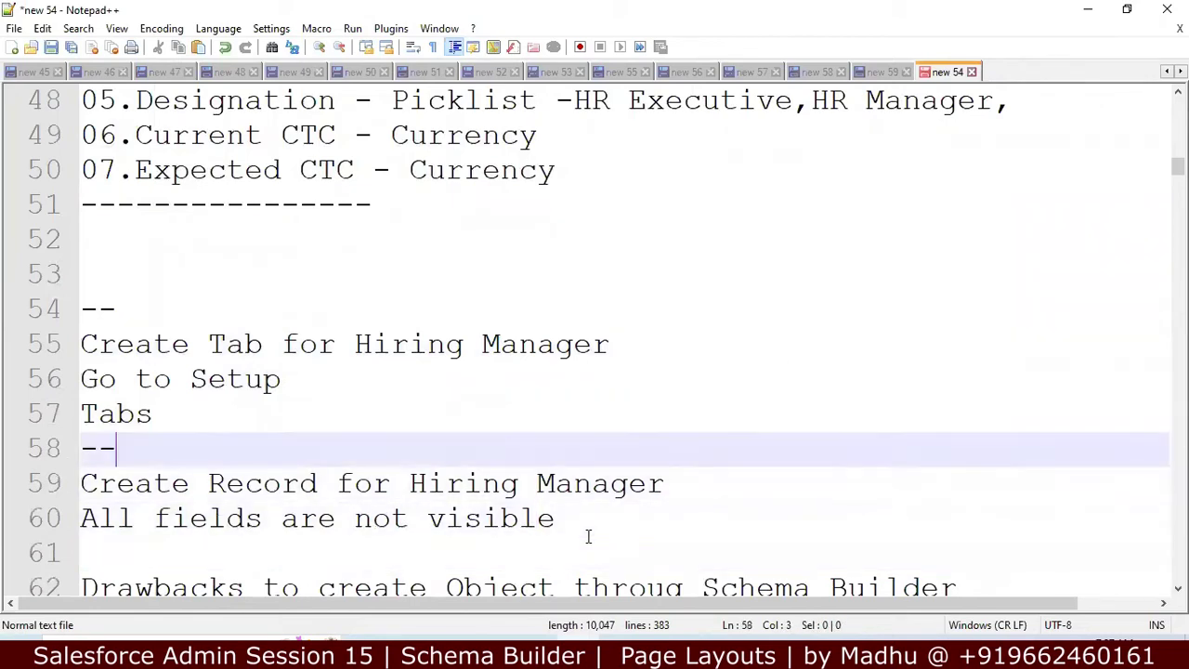
key("Down")
key("Down")
key("Down")
key("Down")
key("Down")
key("Down")
key("Down")
key("Down")
key("Down")
key("Down")
key("Down")
key("Down")
key("Down")
key("Down")
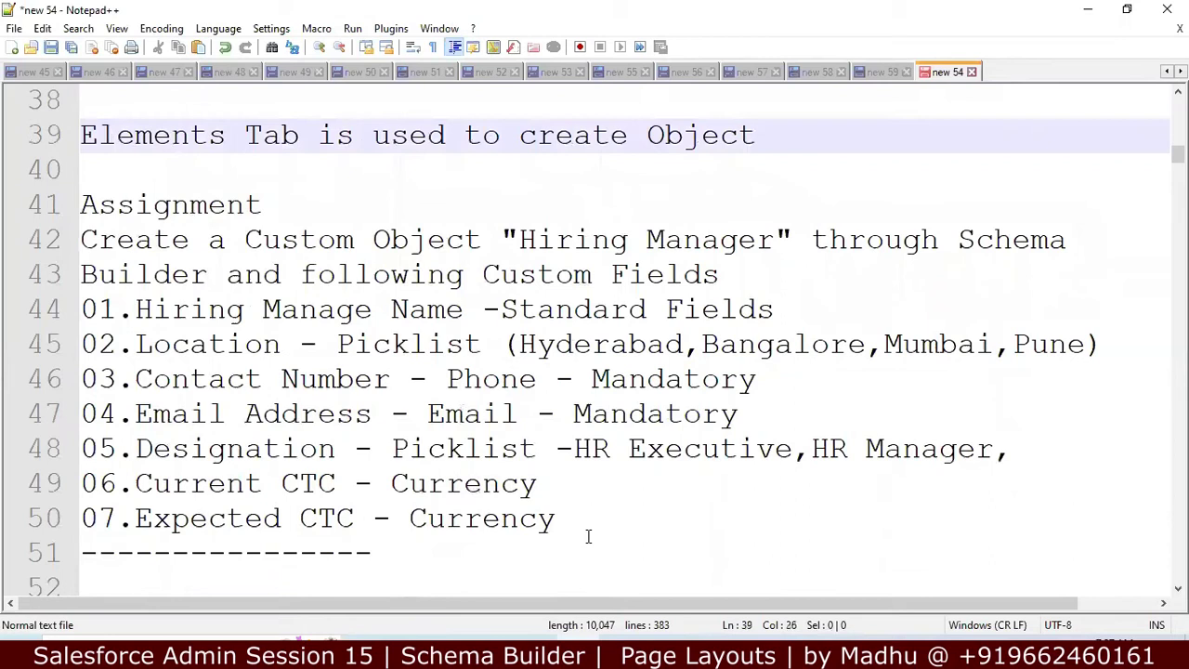
Step: Write 'Creating Object - Profile, Application' on line 52 and start a new line
type("C")
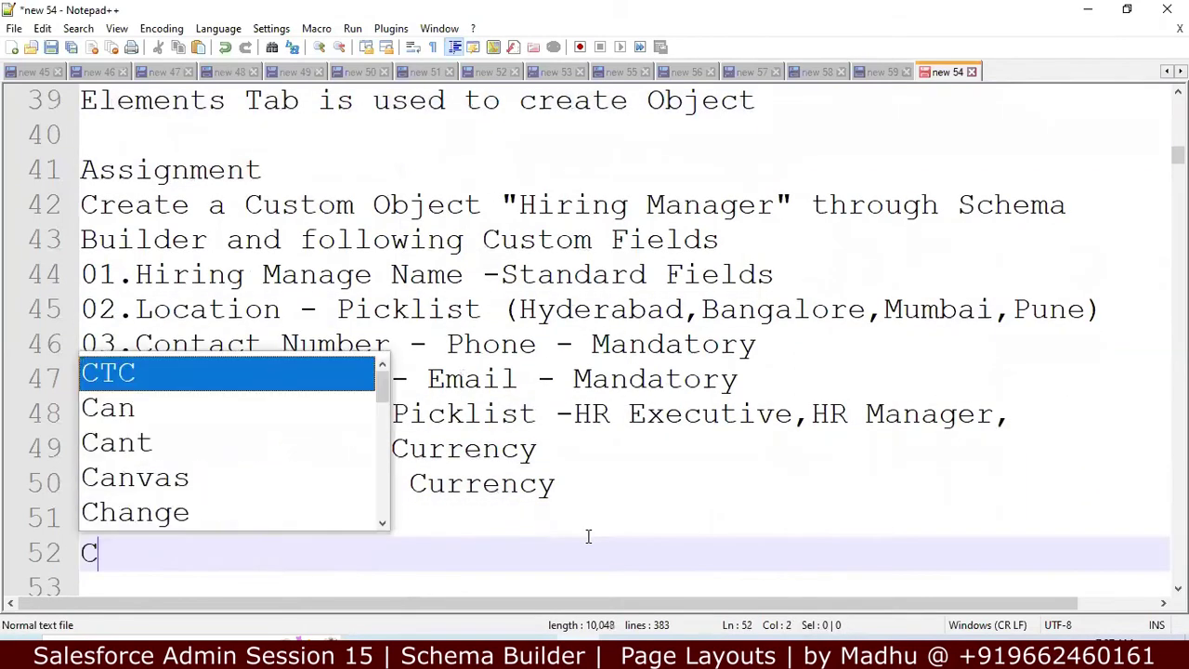
type("reating ")
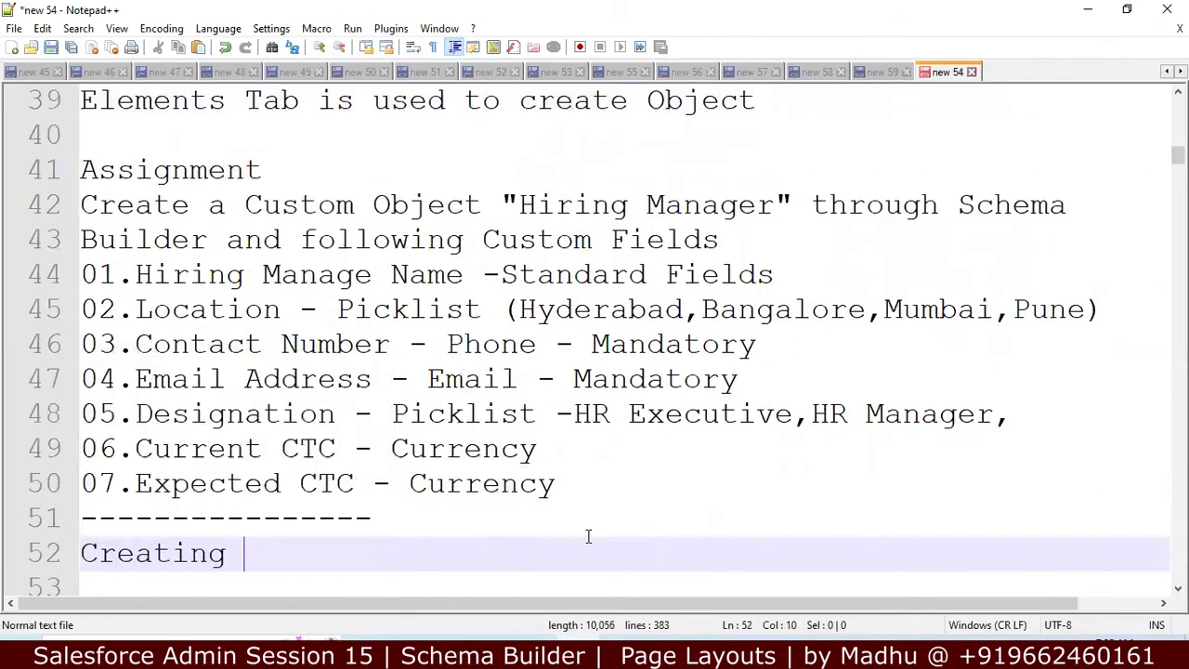
type("Object - ")
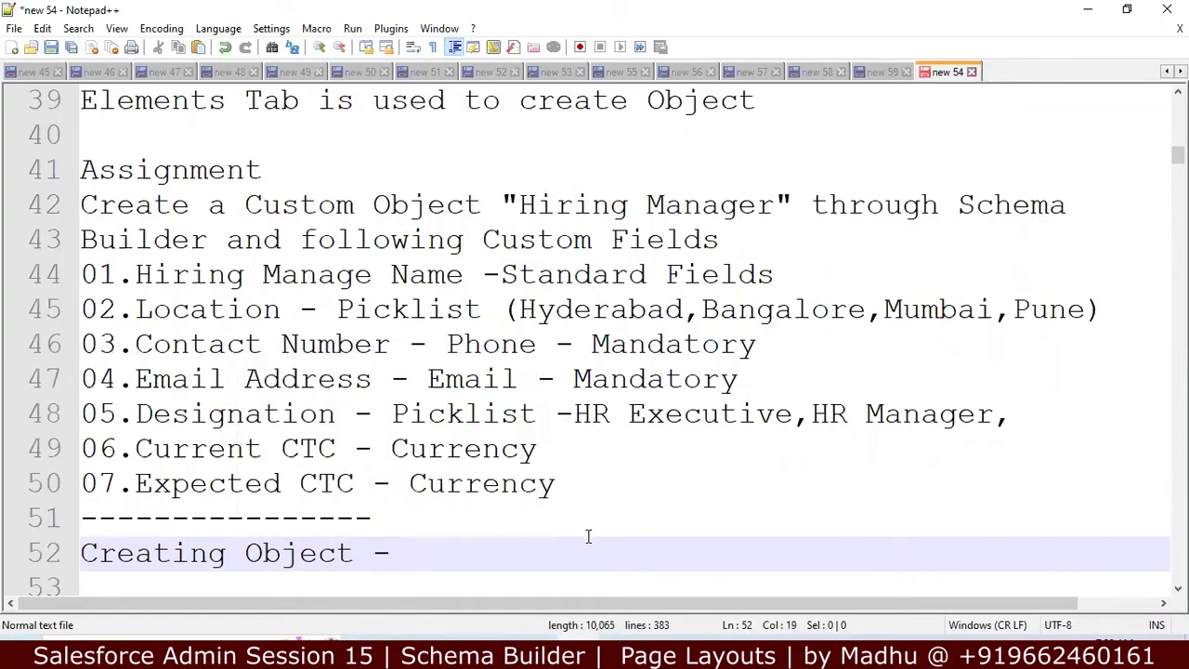
type("Profile,")
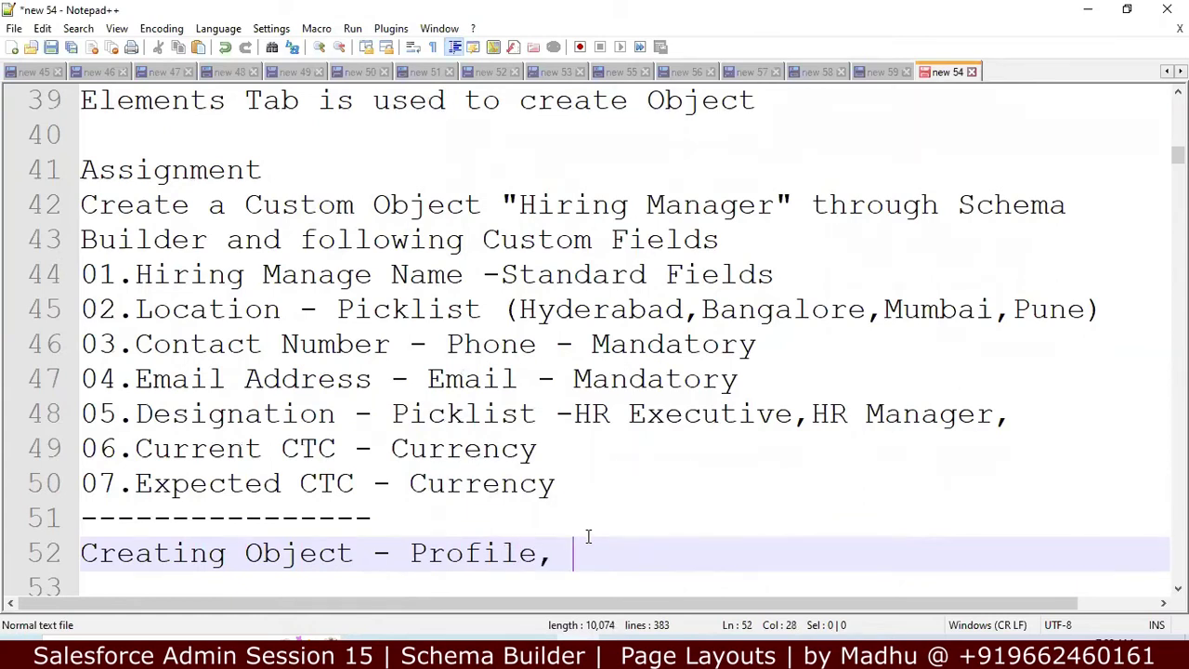
key("Up")
left_click(579, 556)
type("Appliica")
key("BackSpace")
key("BackSpace")
key("BackSpace")
type("cation")
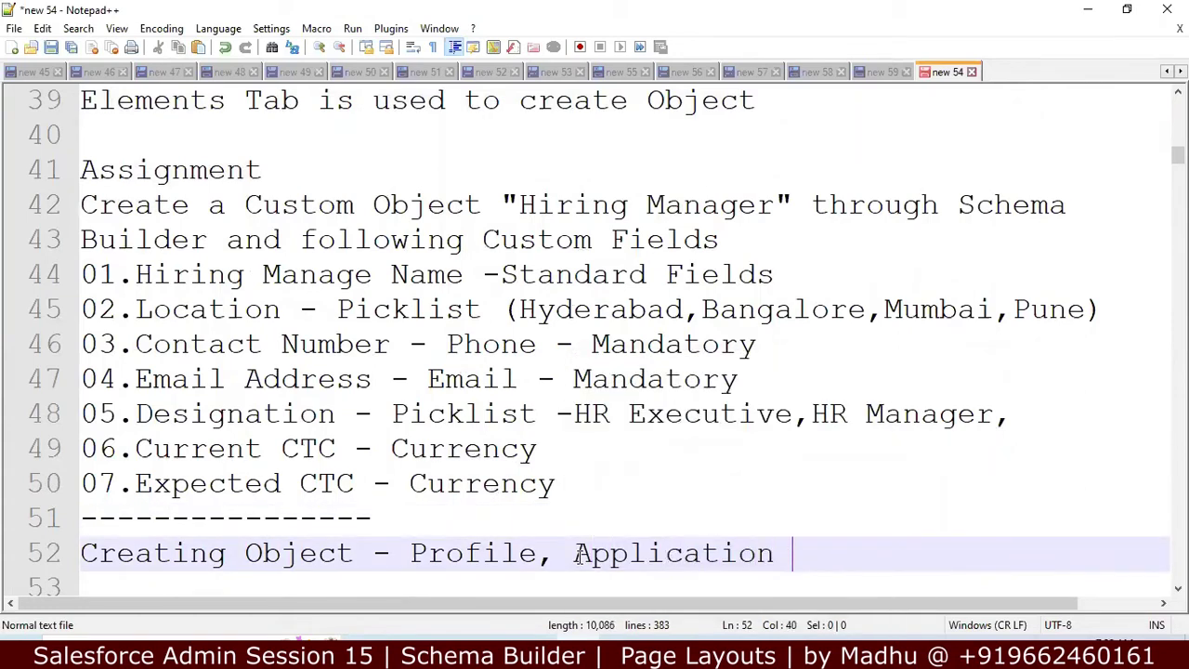
key("Return")
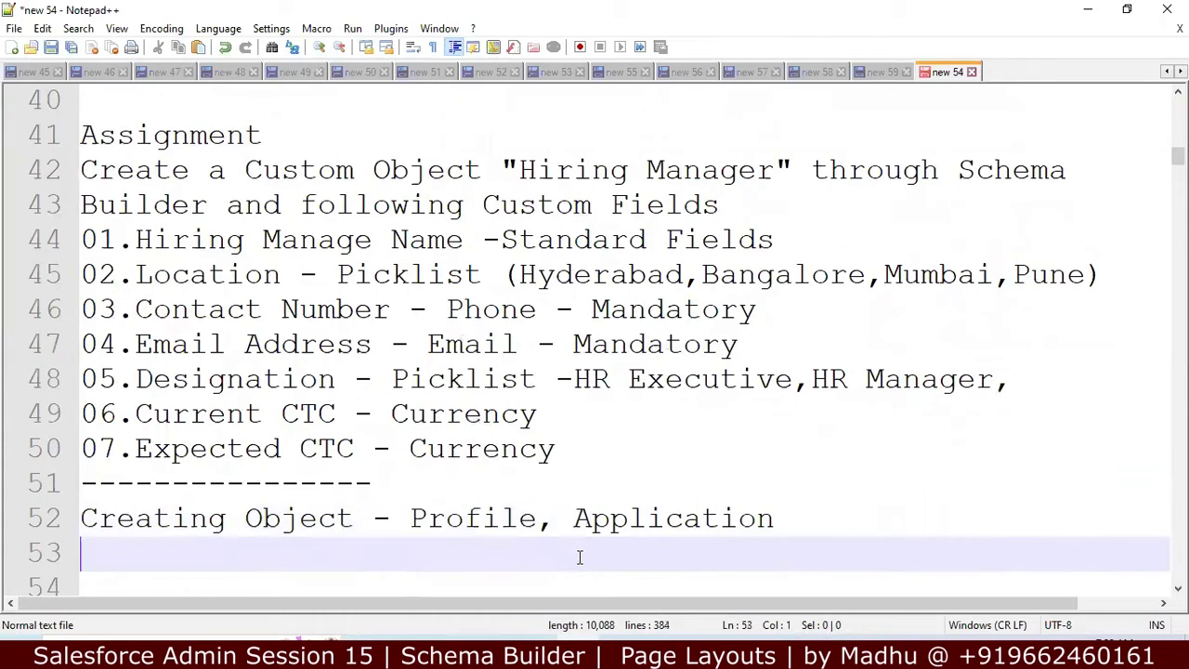
Step: Write the note 'Creating Field - Fieldlevel Security, Page Layout' on line 53
type("F")
key("BackSpace")
type("Creat")
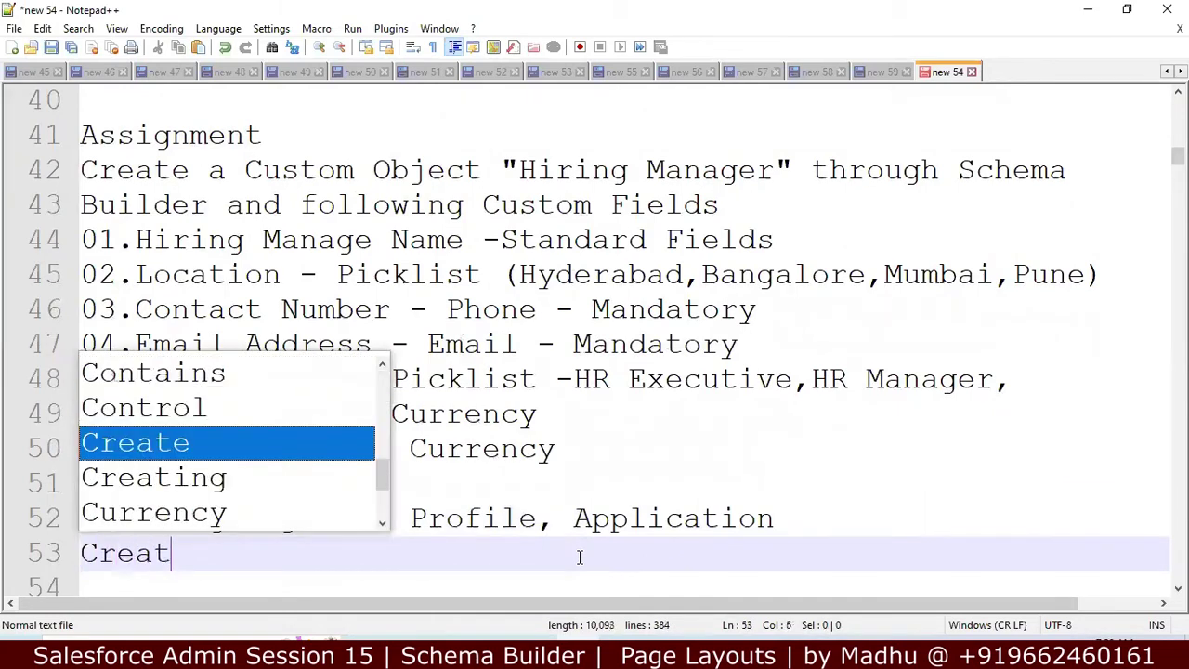
type("ing -")
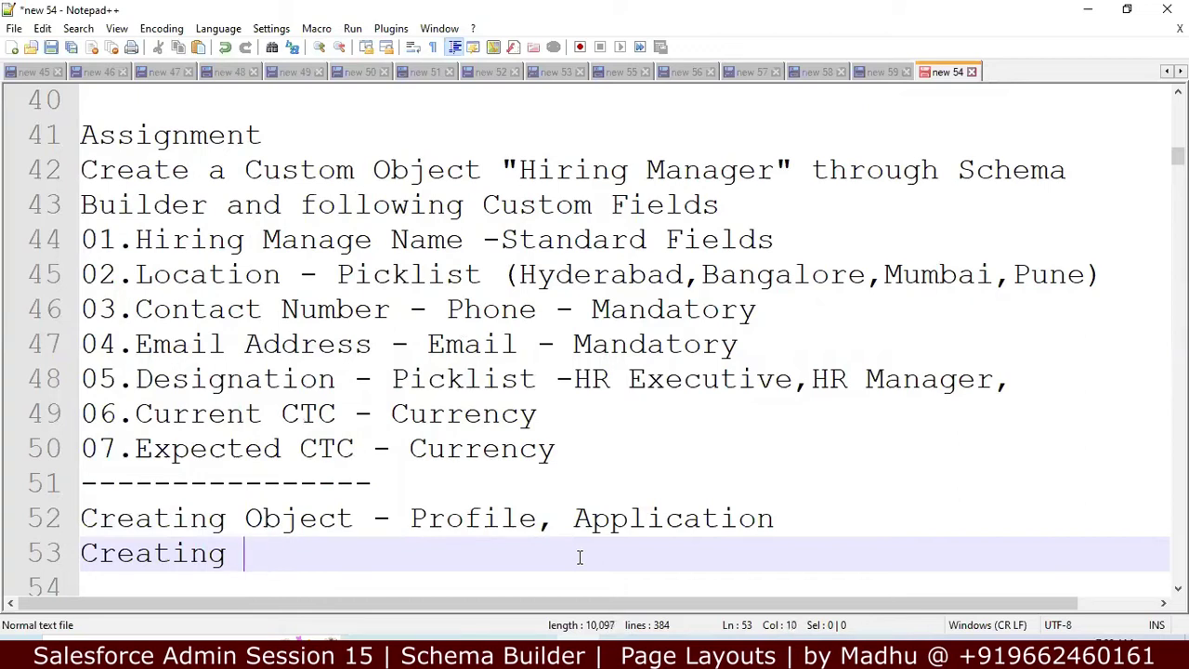
type("Field -")
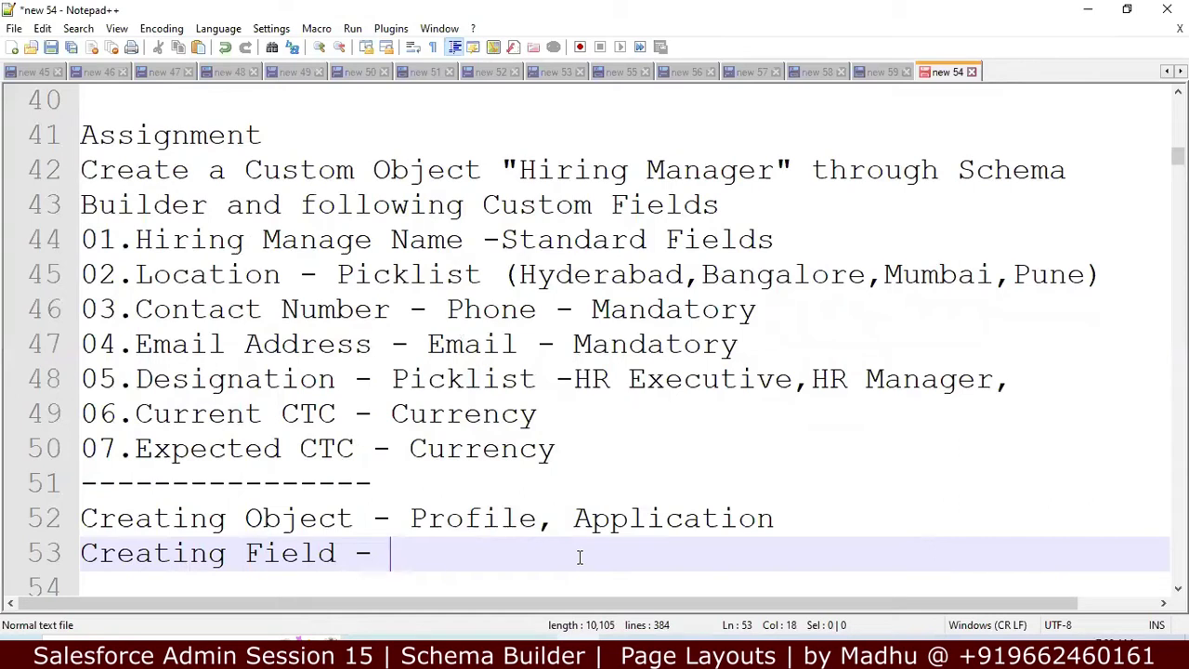
type("Firl")
key("BackSpace")
key("BackSpace")
type("eldlev")
type("el:Scu")
key("BackSpace")
key("BackSpace")
type("ecuri")
key("BackSpace")
type("rity, ")
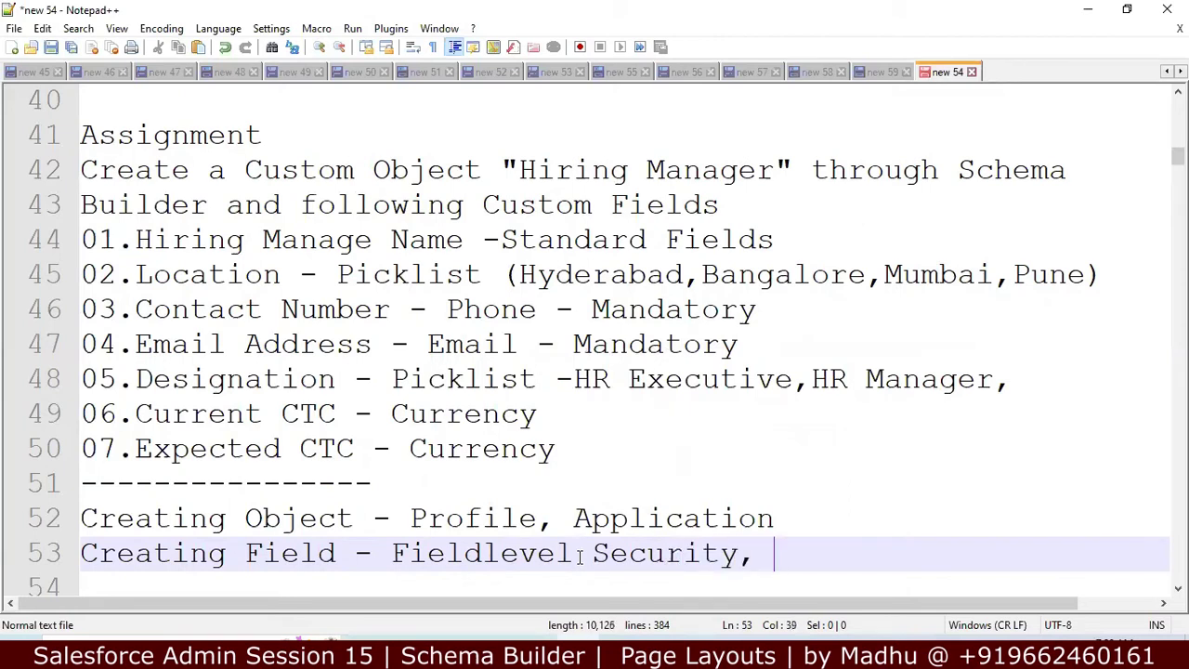
type("Page ")
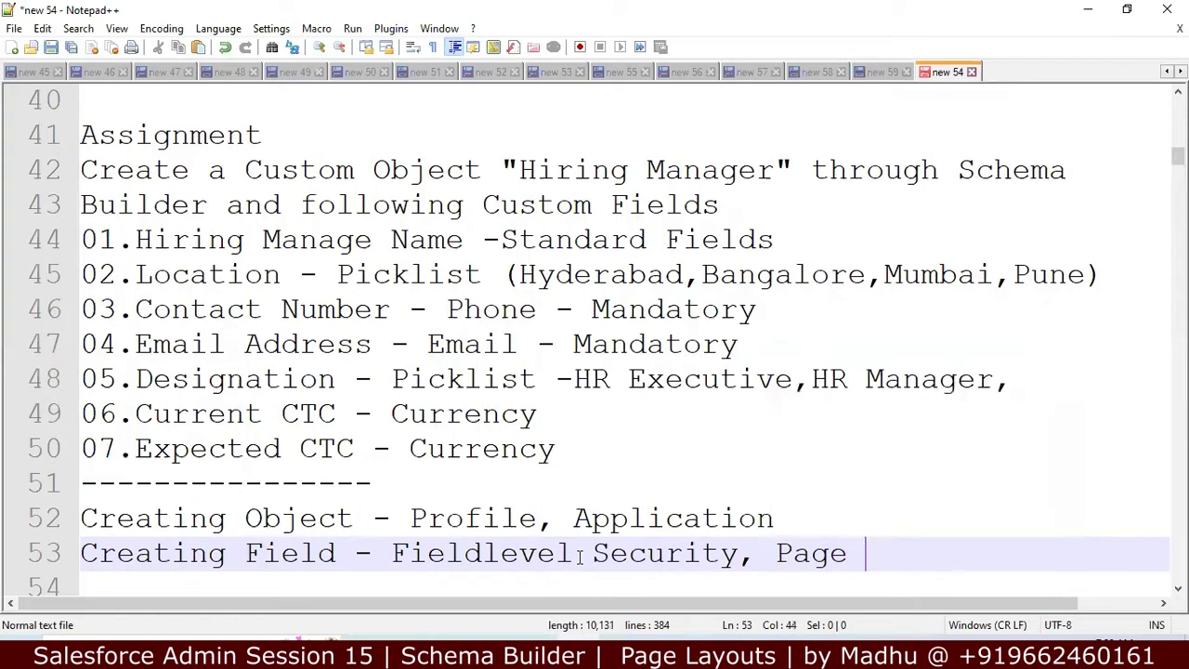
type("Layout")
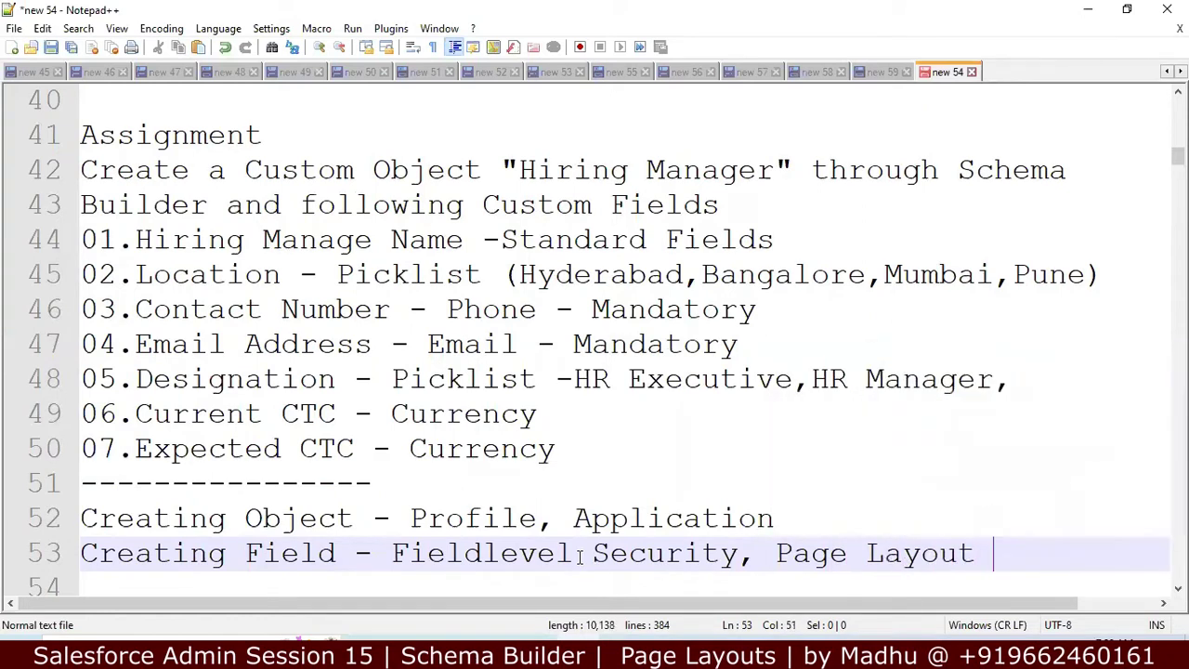
Step: Review the notes down to the Schema Builder drawbacks, then return to Salesforce's Tabs page
left_click(785, 511)
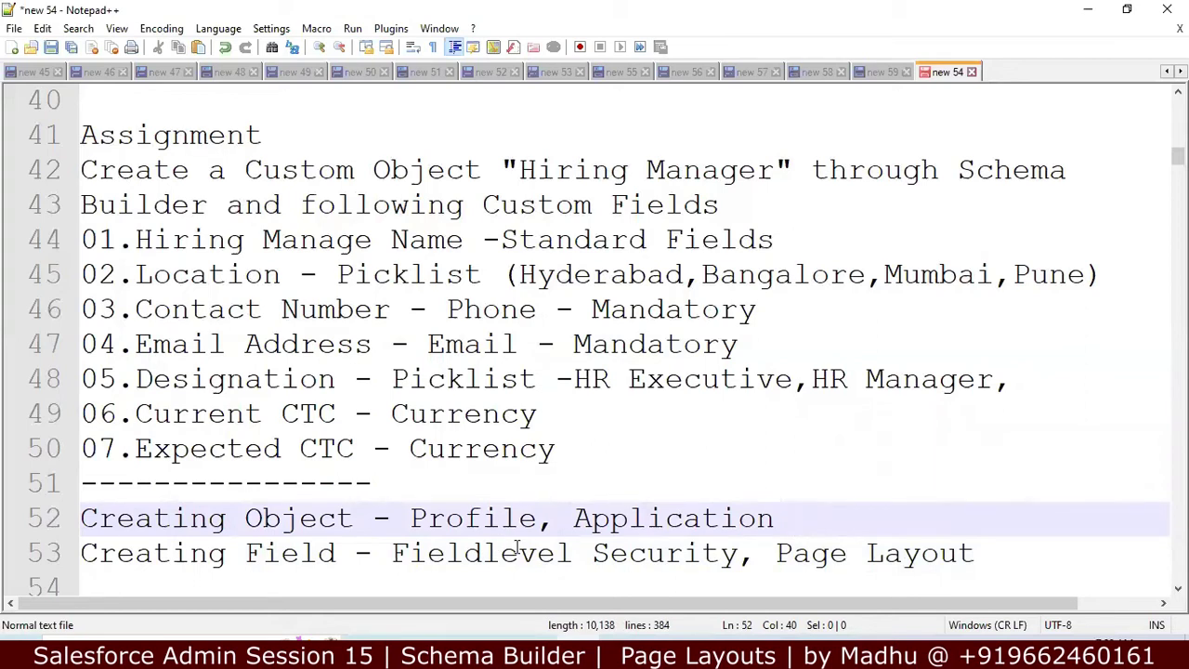
left_click(517, 551)
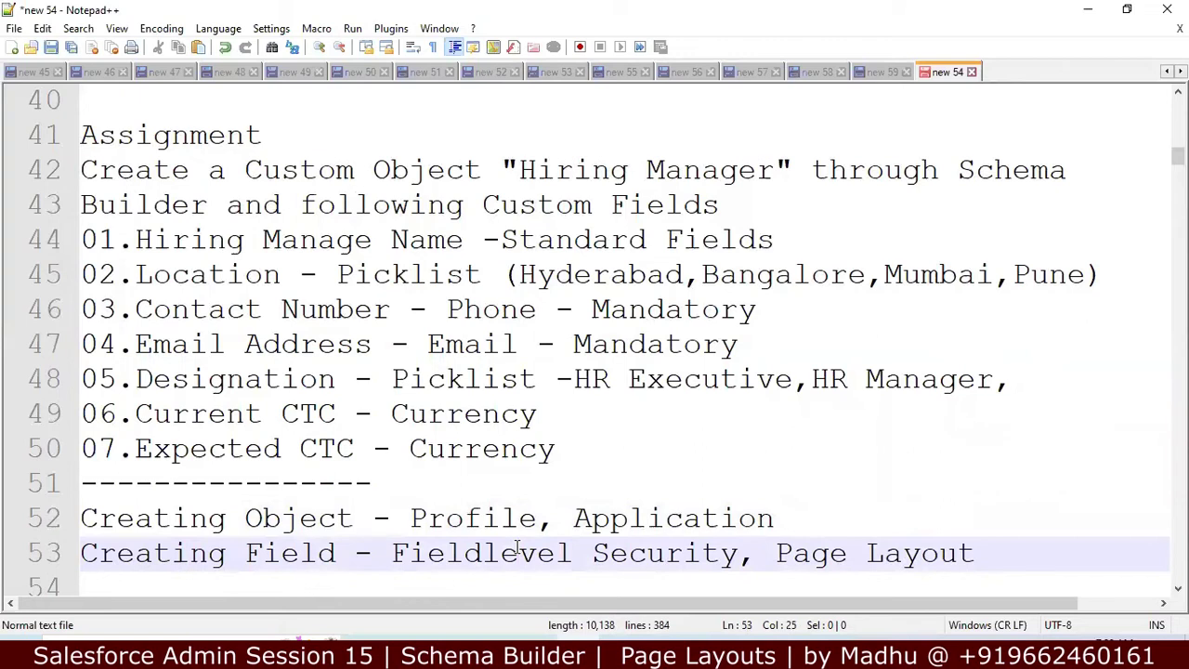
key("Down")
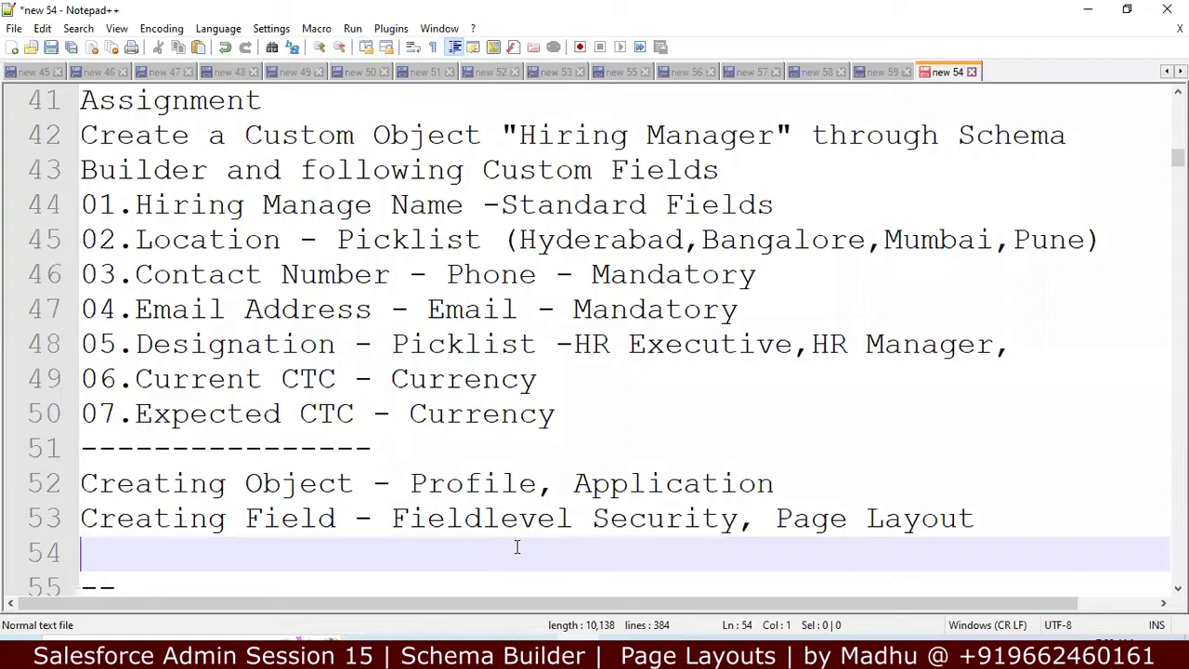
key("Down")
key("Down")
key("Down")
key("Down")
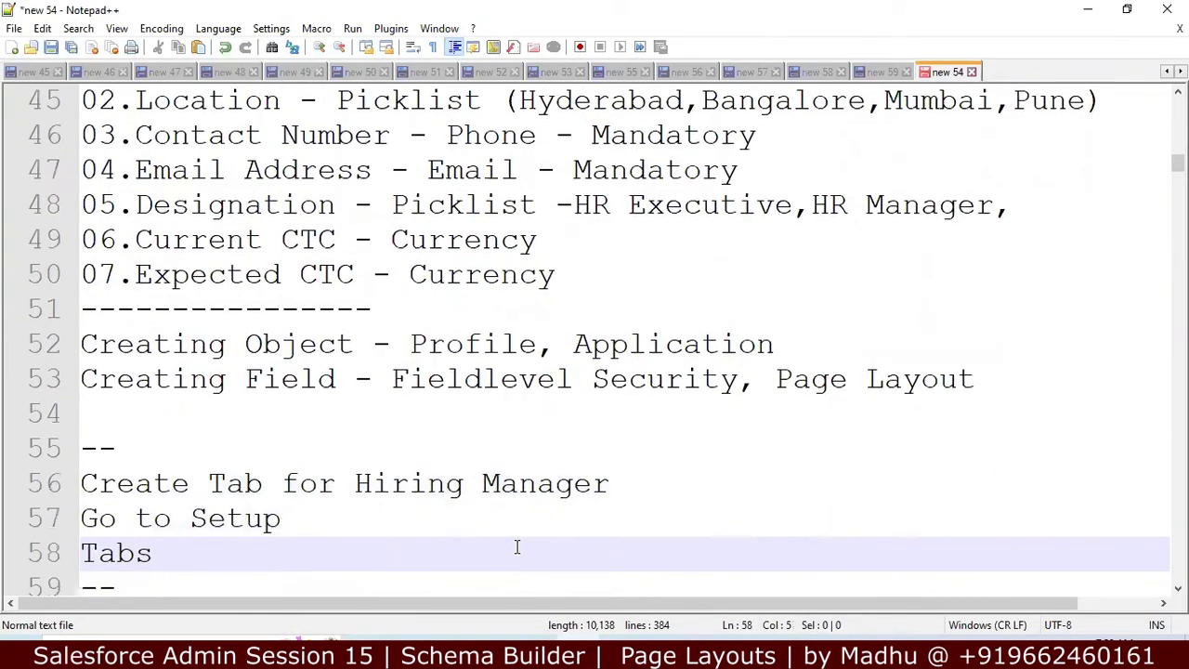
key("Down")
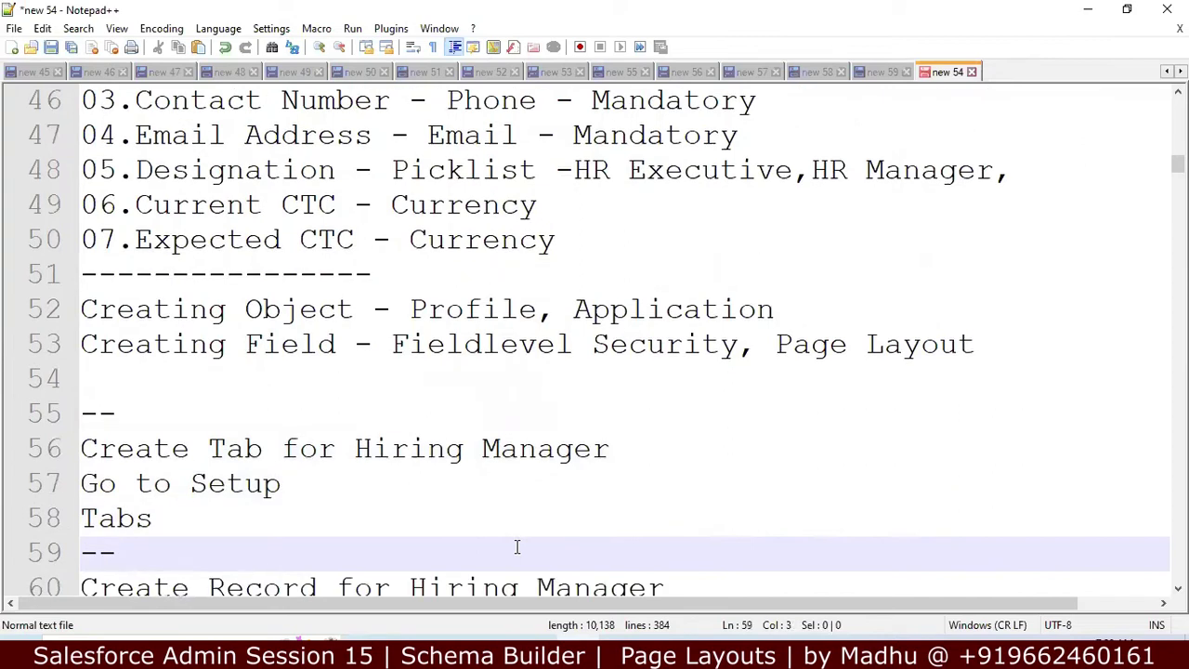
key("Down")
left_click(518, 549)
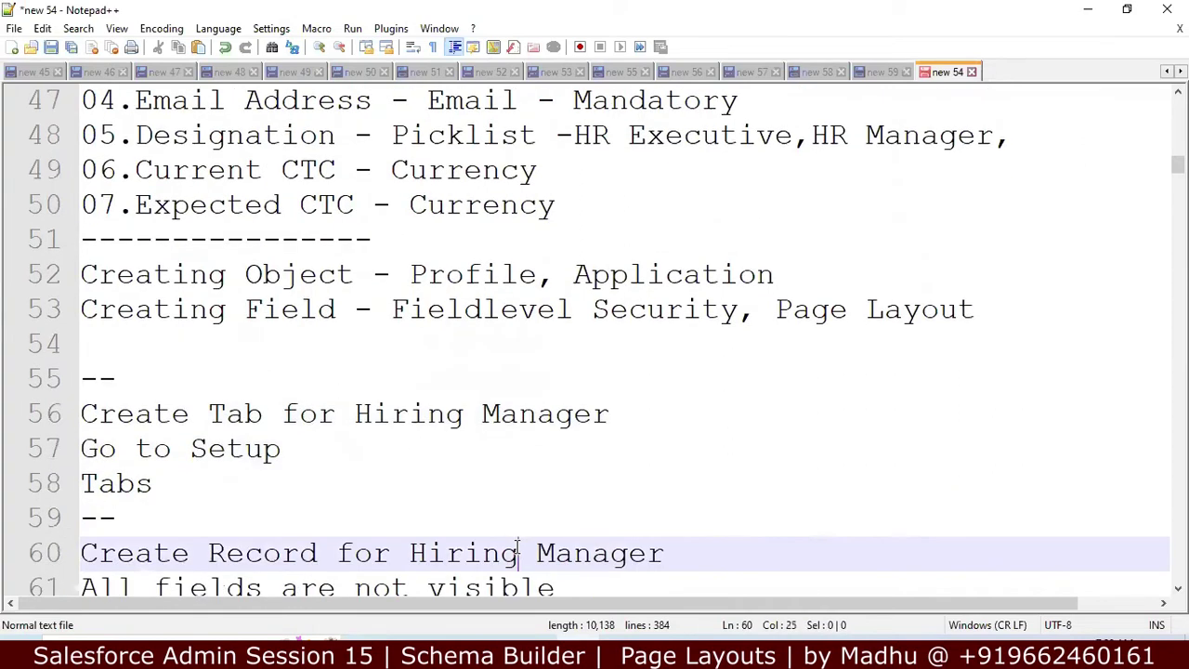
key("Down")
key("Down")
key("Down")
key("Down")
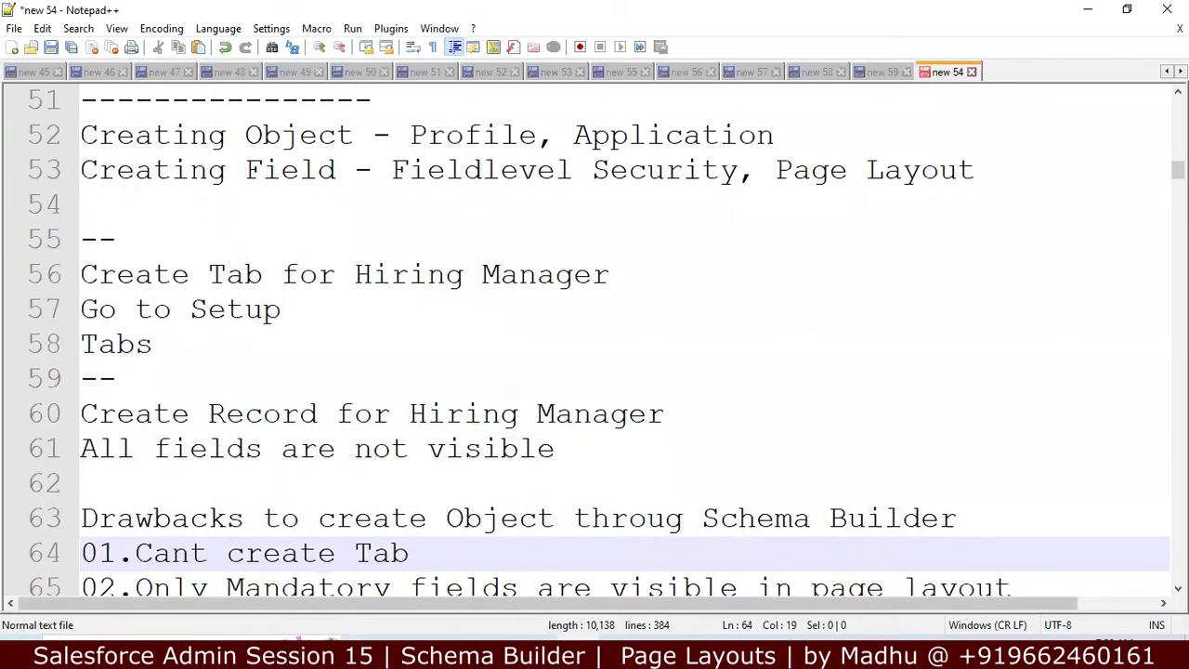
key("alt+Tab")
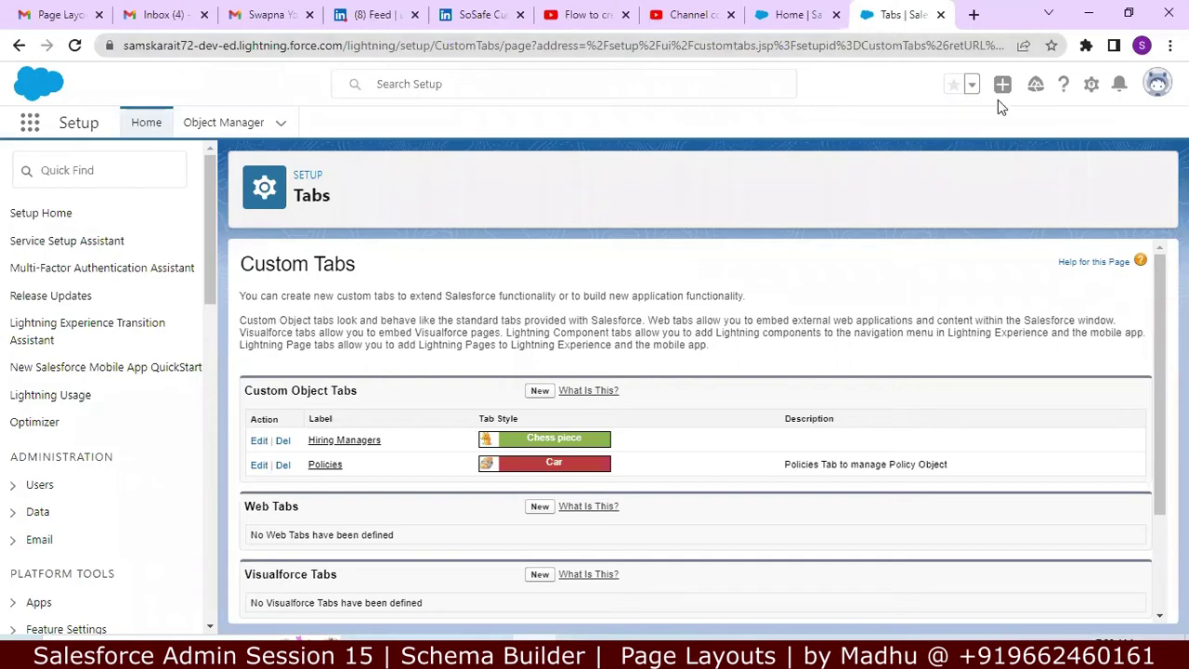
Step: Switch to Salesforce Classic and start a blank Hiring Manager record from the Hiring Managers tab
left_click(1157, 82)
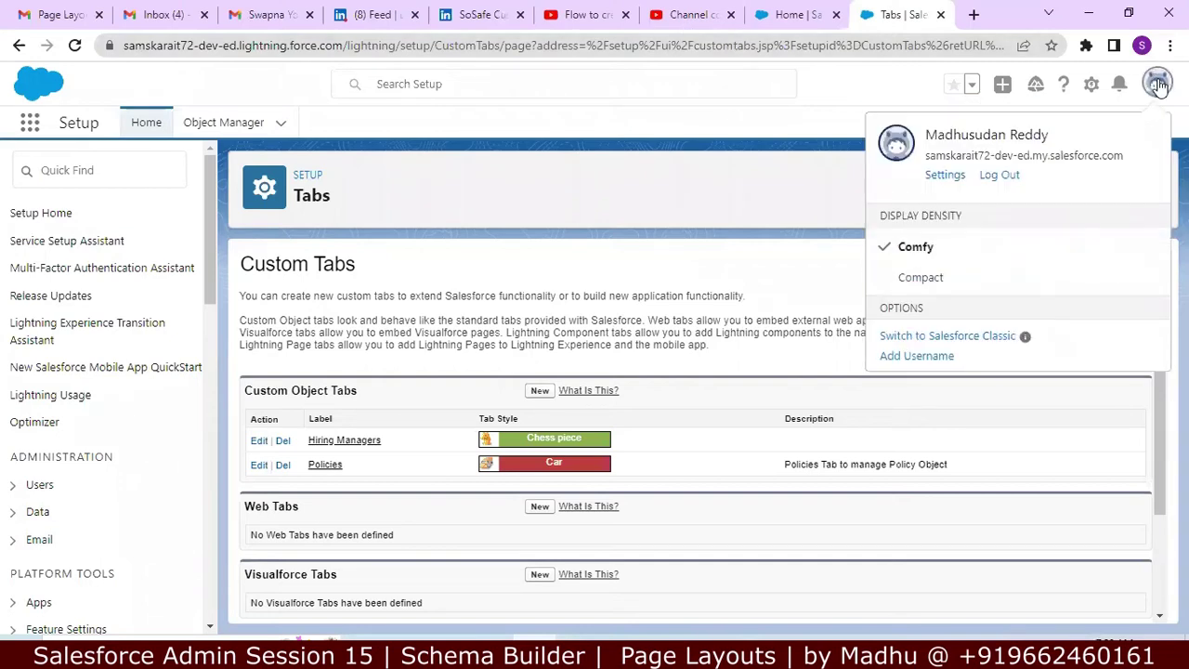
left_click(942, 336)
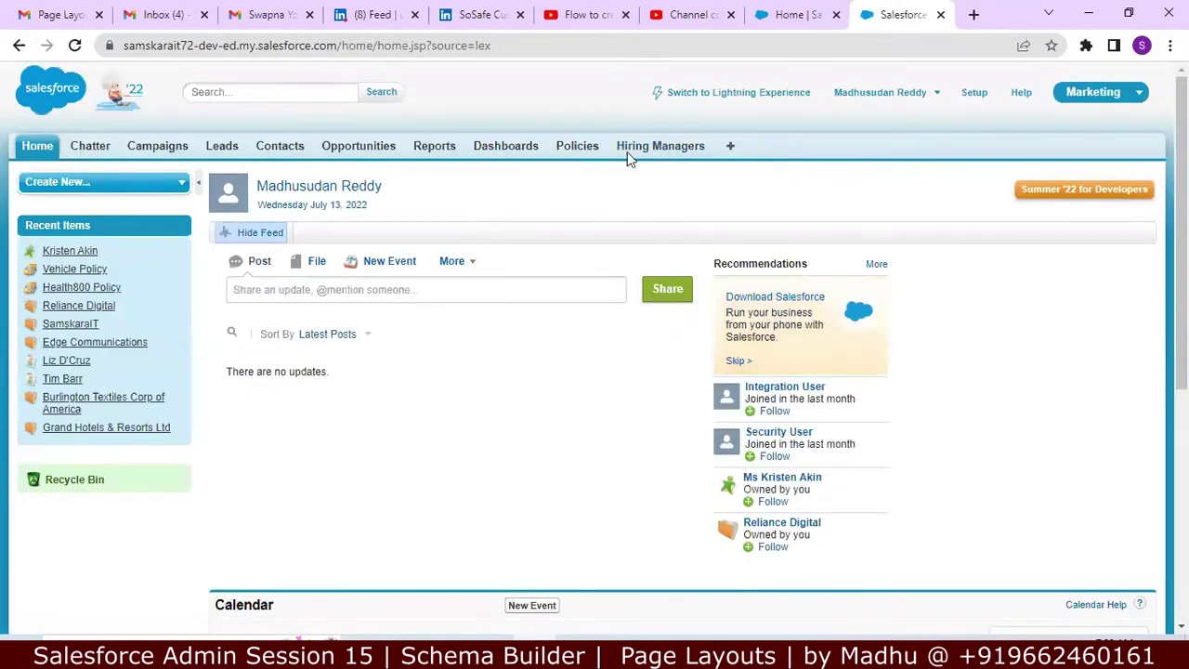
left_click(676, 153)
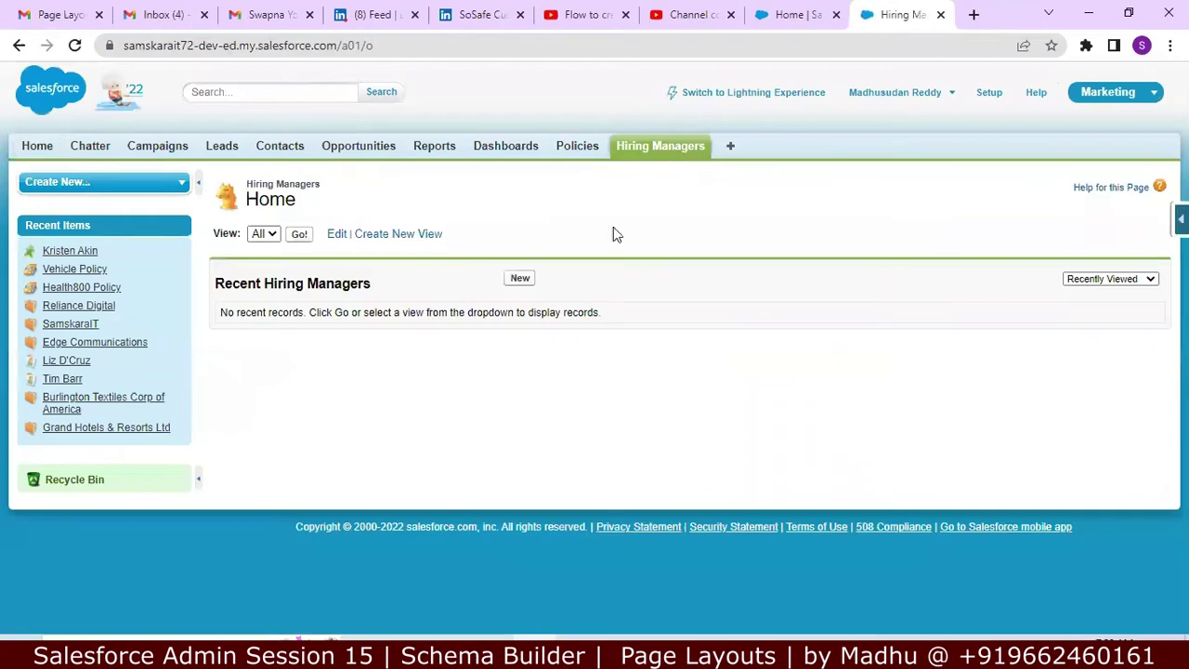
left_click(521, 278)
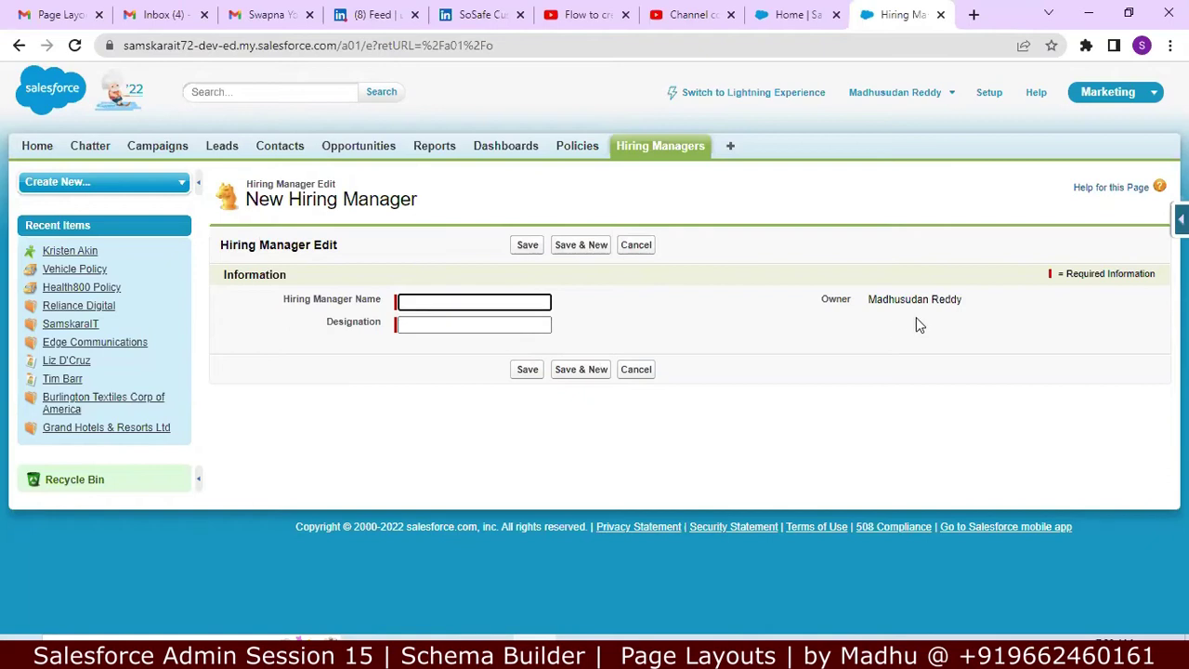
Step: Open the Hiring Manager Sample layout editor via the force.com menu and dismiss the Report Charts tip
left_click(1181, 220)
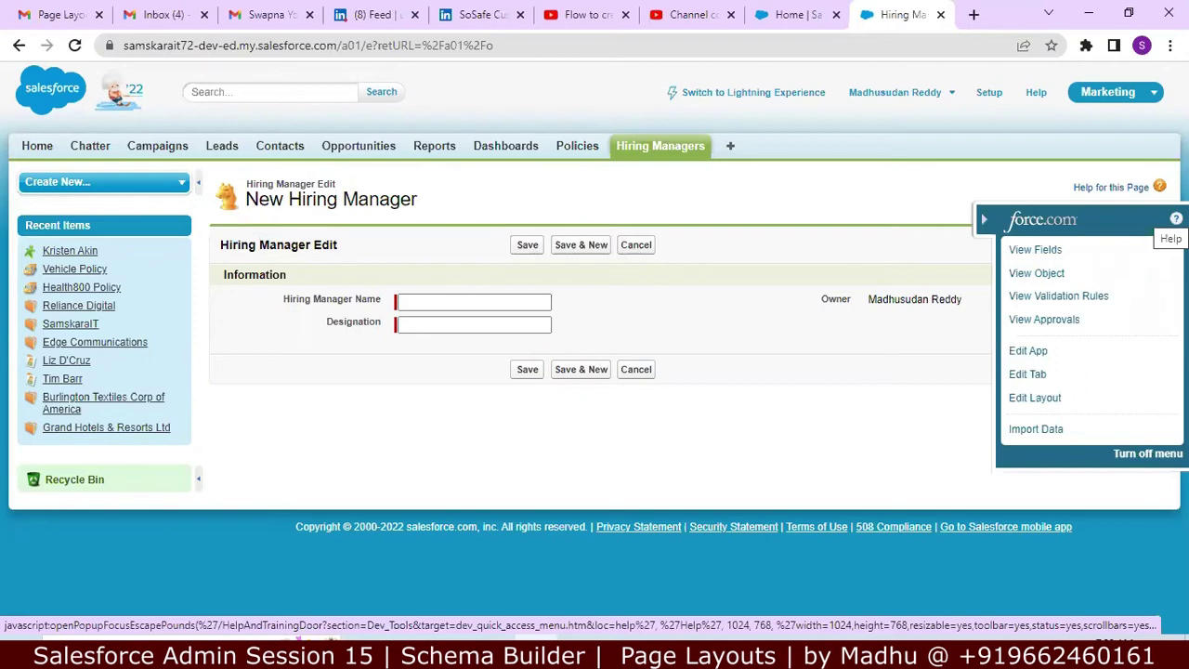
left_click(1047, 400)
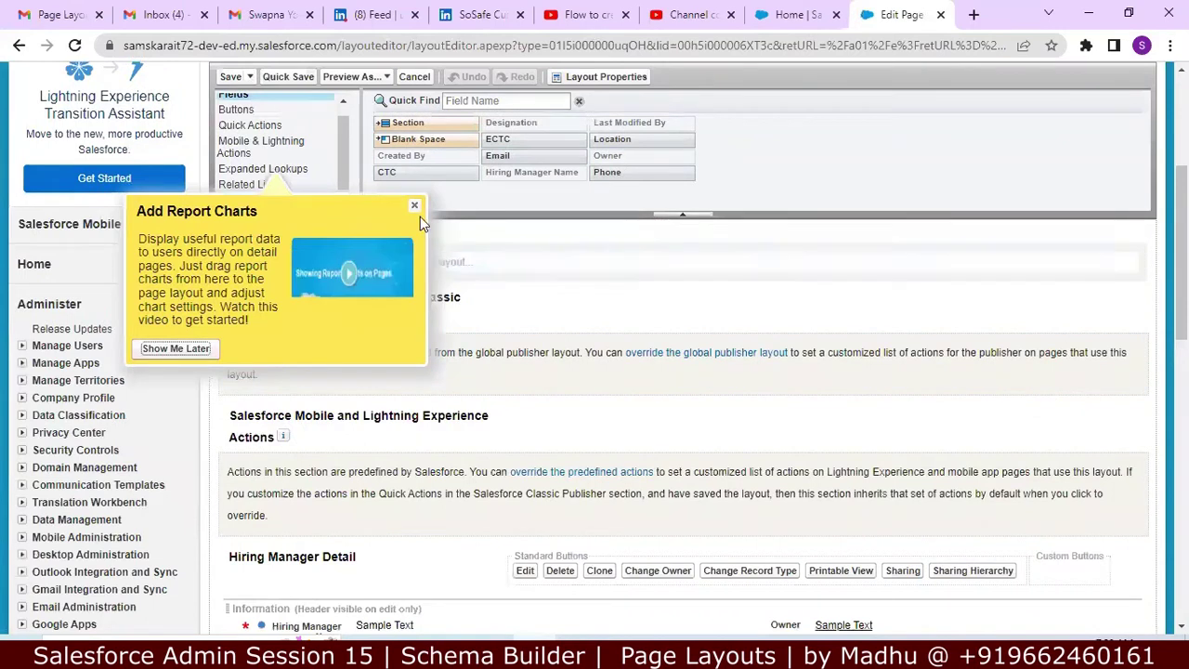
left_click(414, 204)
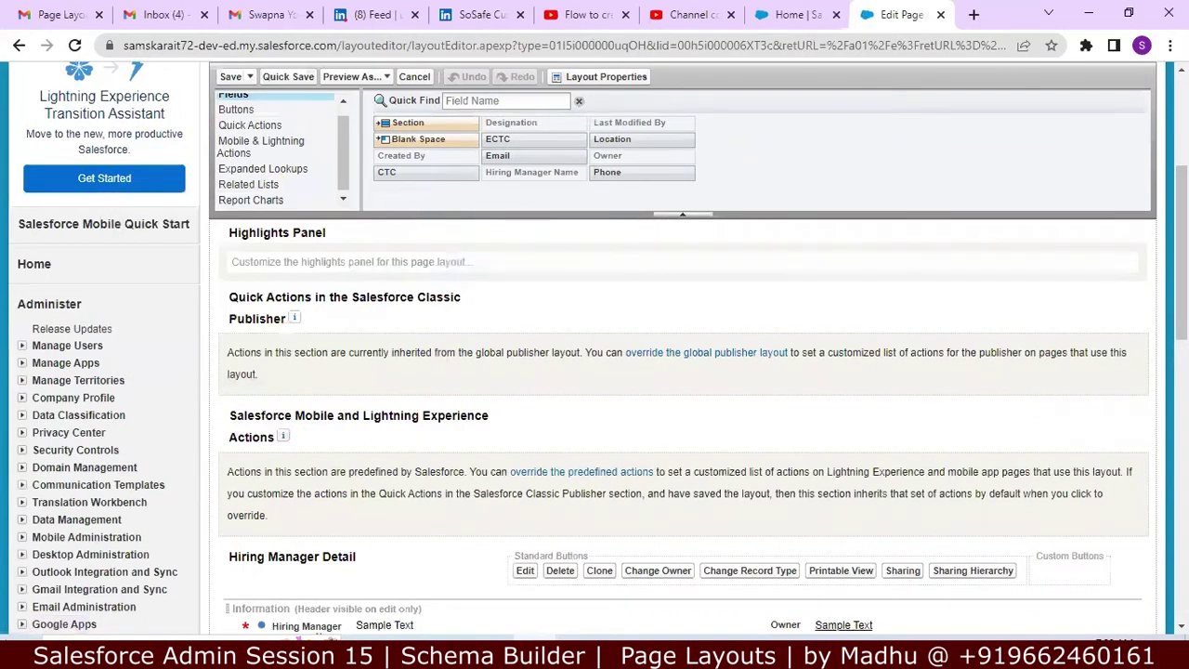
scroll(1182, 232, "up", 2)
scroll(1180, 278, "up", 1)
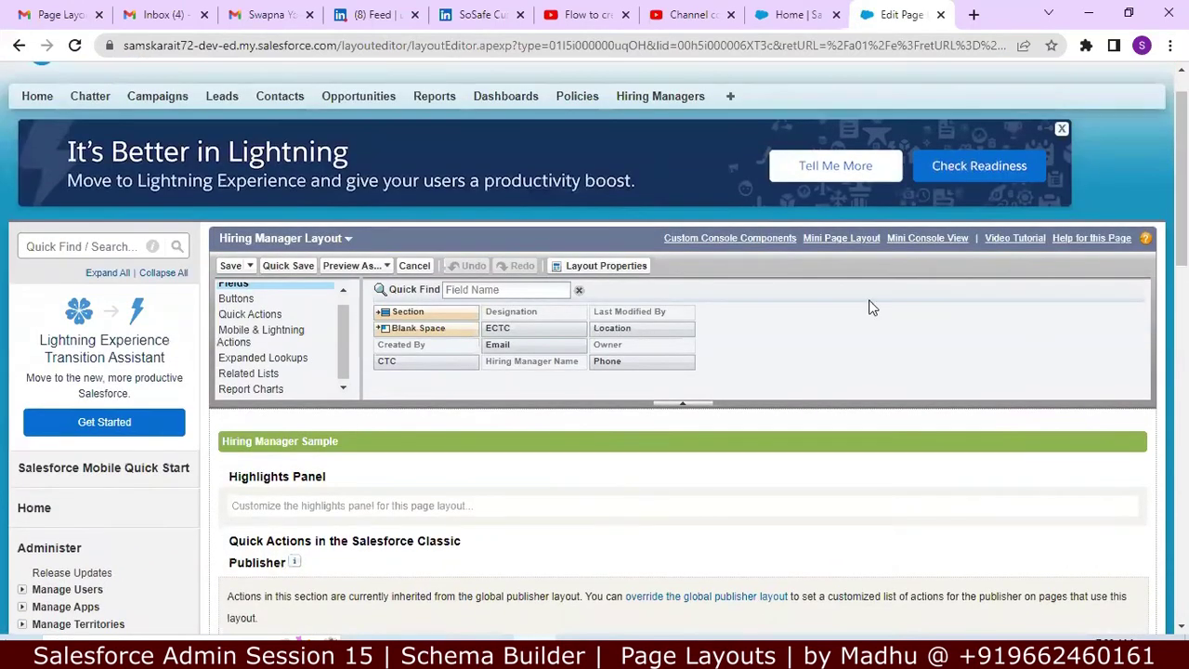
Step: In Lightning Setup, open Object Manager and search the objects for 'hir'
left_click(788, 15)
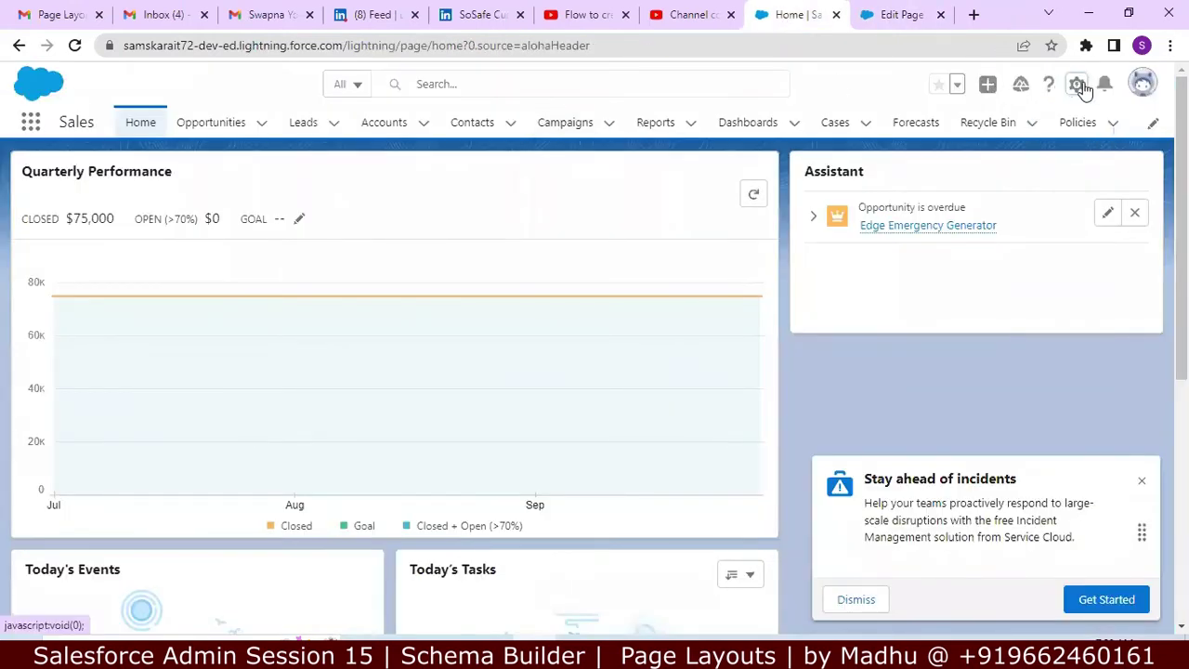
left_click(1077, 86)
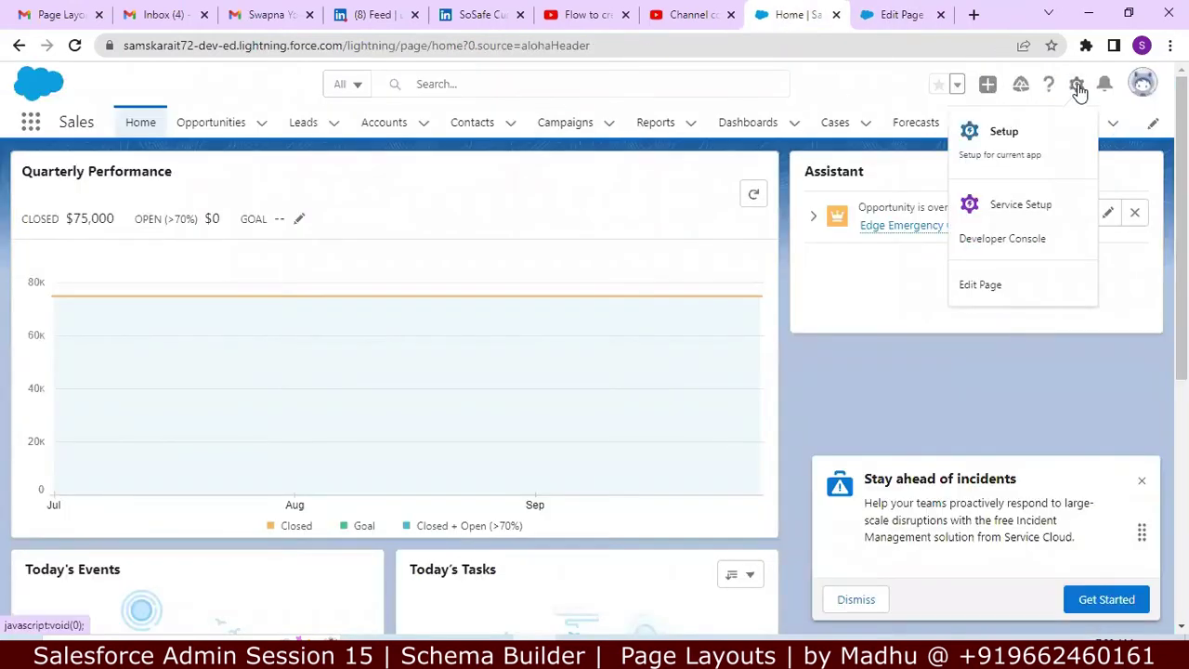
left_click(1020, 147)
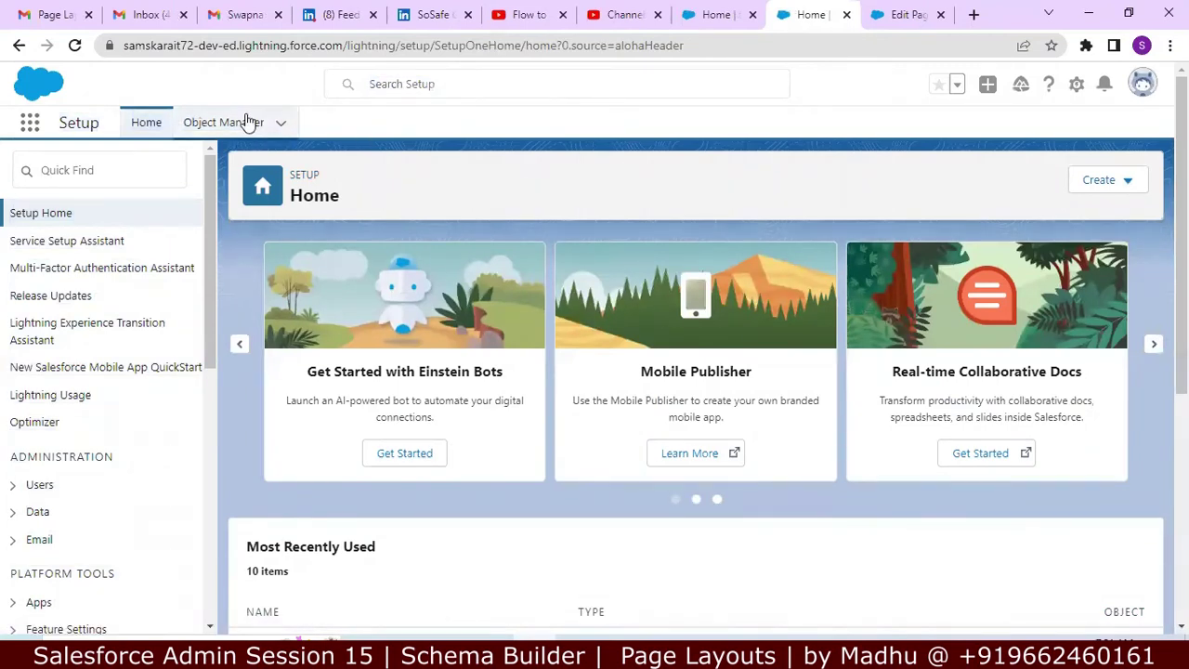
left_click(223, 122)
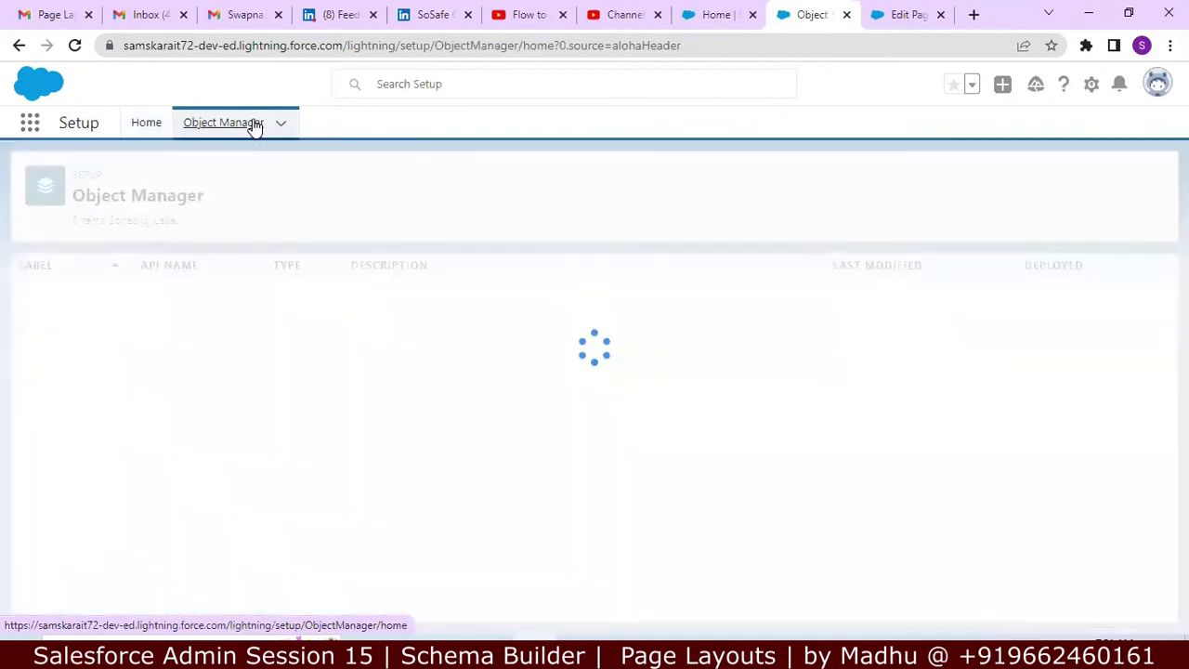
left_click(890, 184)
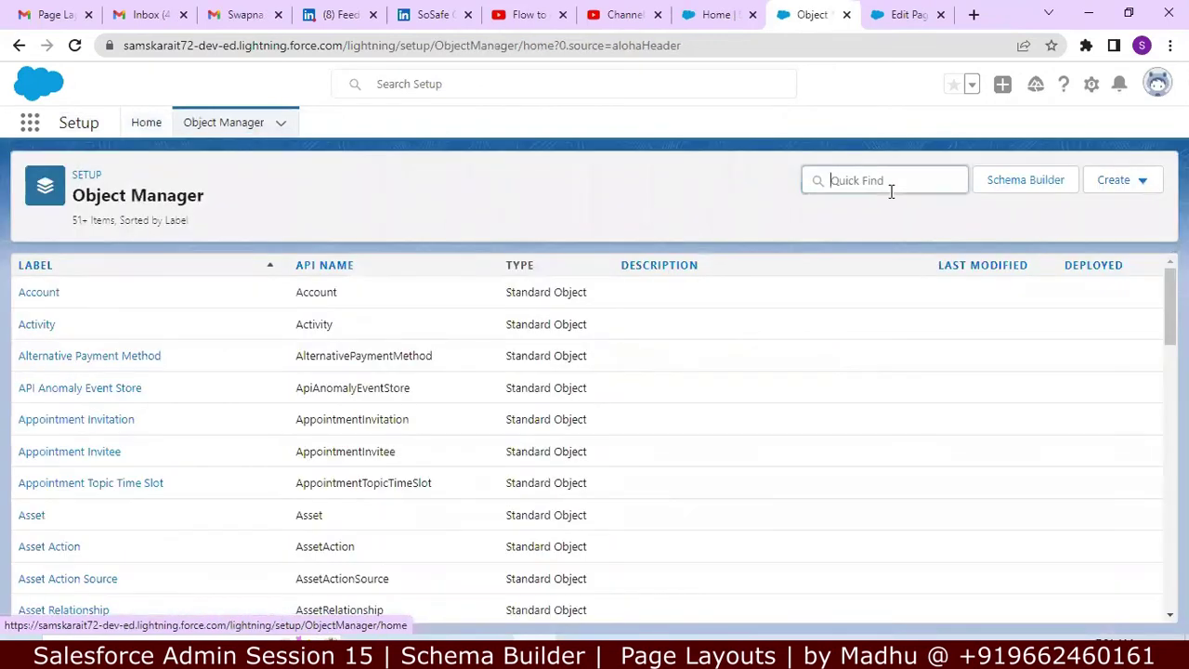
type("hir")
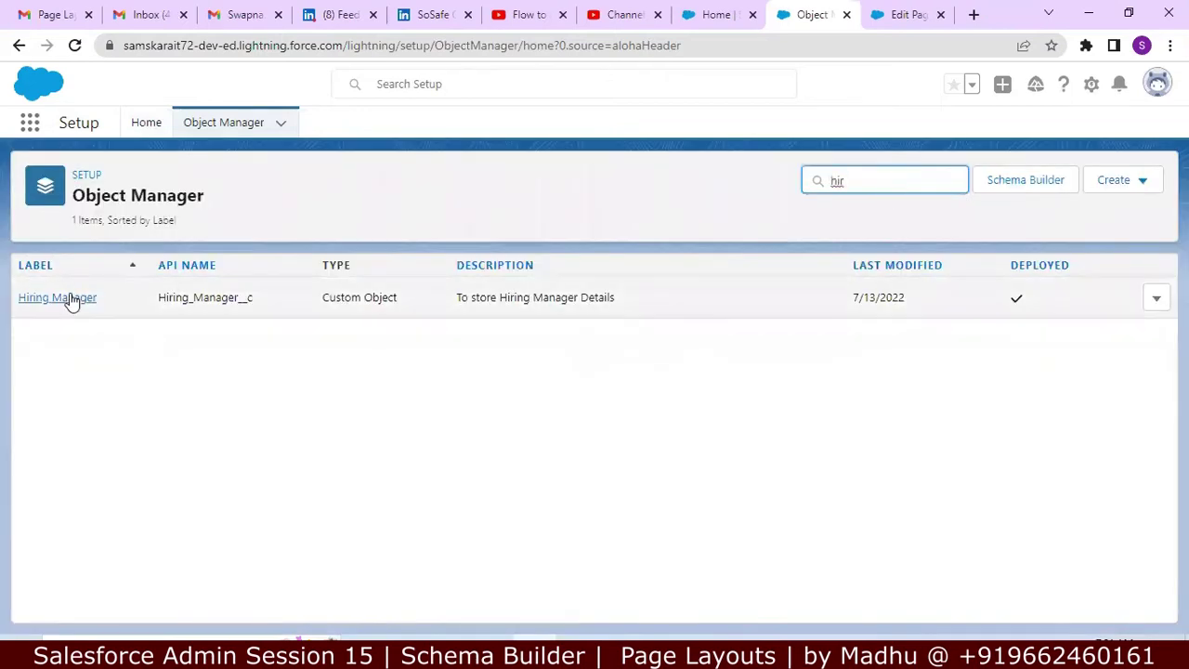
Step: Open Hiring Manager Layout from the object's Page Layouts, then return to the Notepad++ notes
left_click(72, 301)
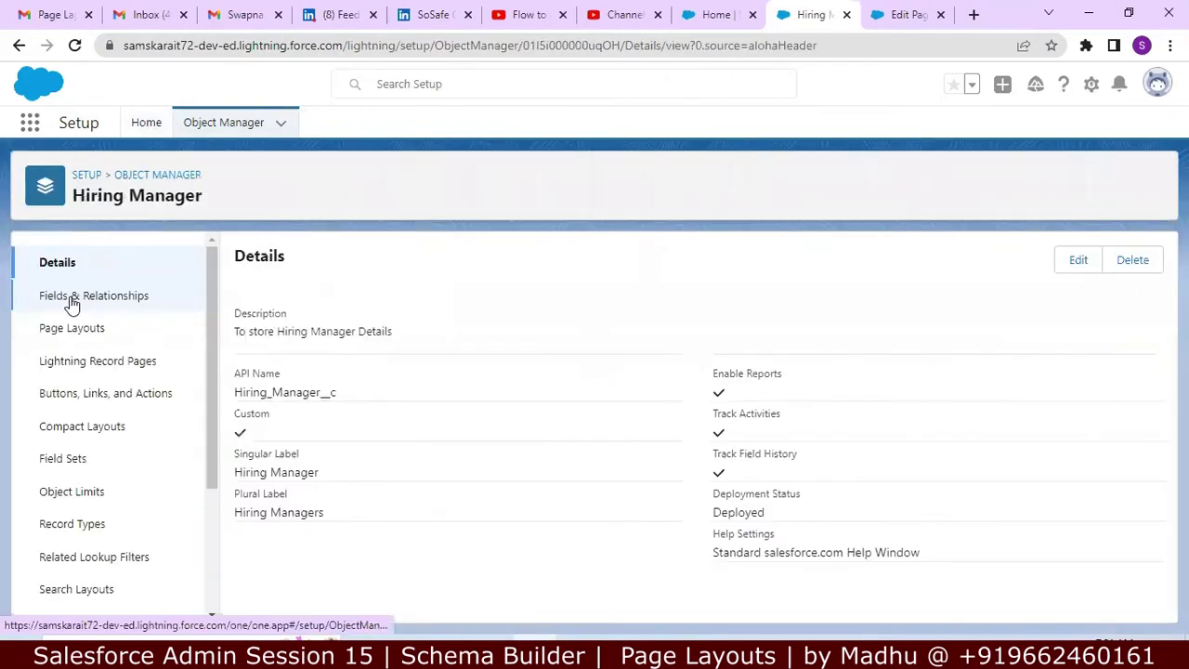
left_click(114, 338)
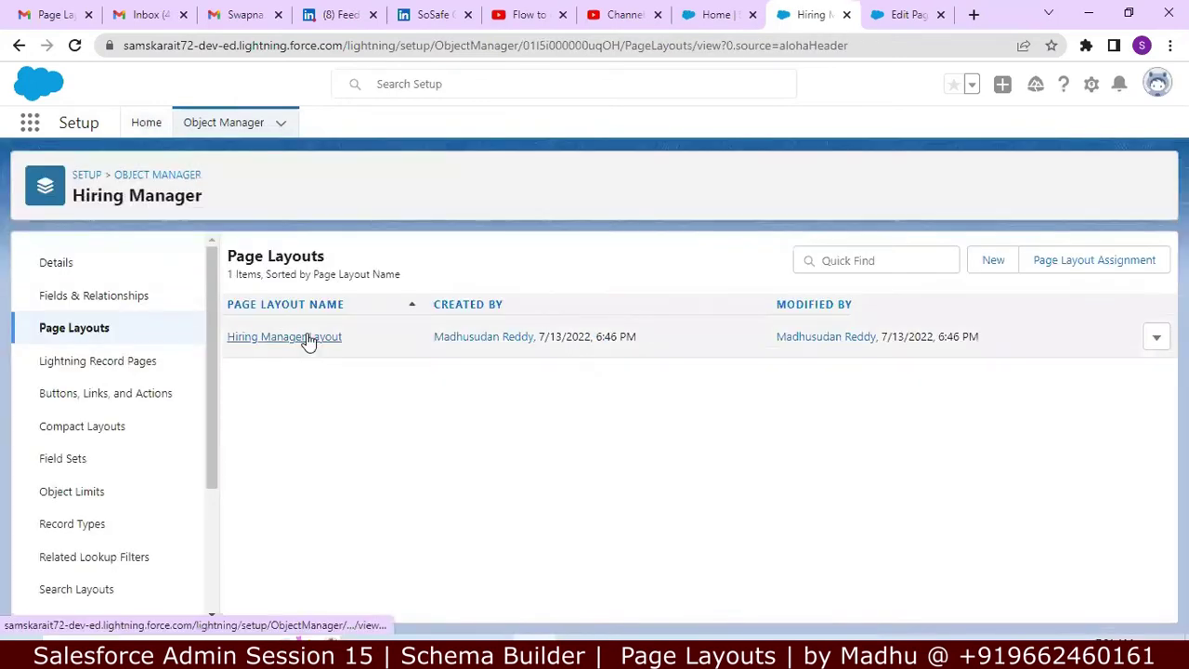
left_click(309, 341)
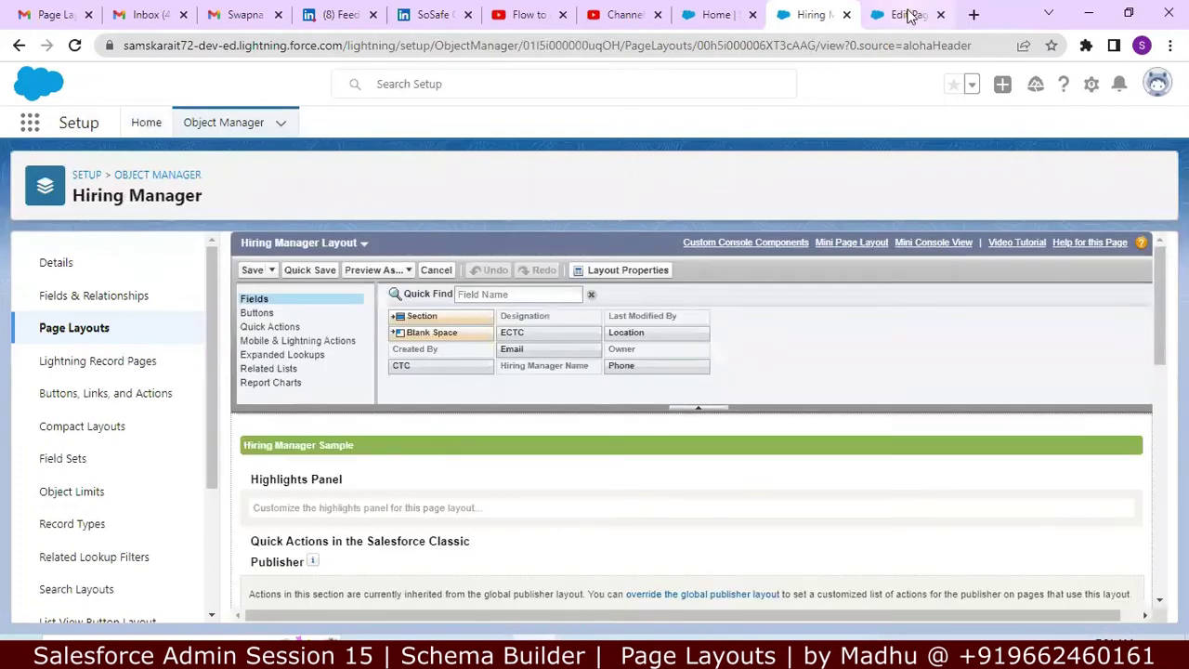
left_click(906, 15)
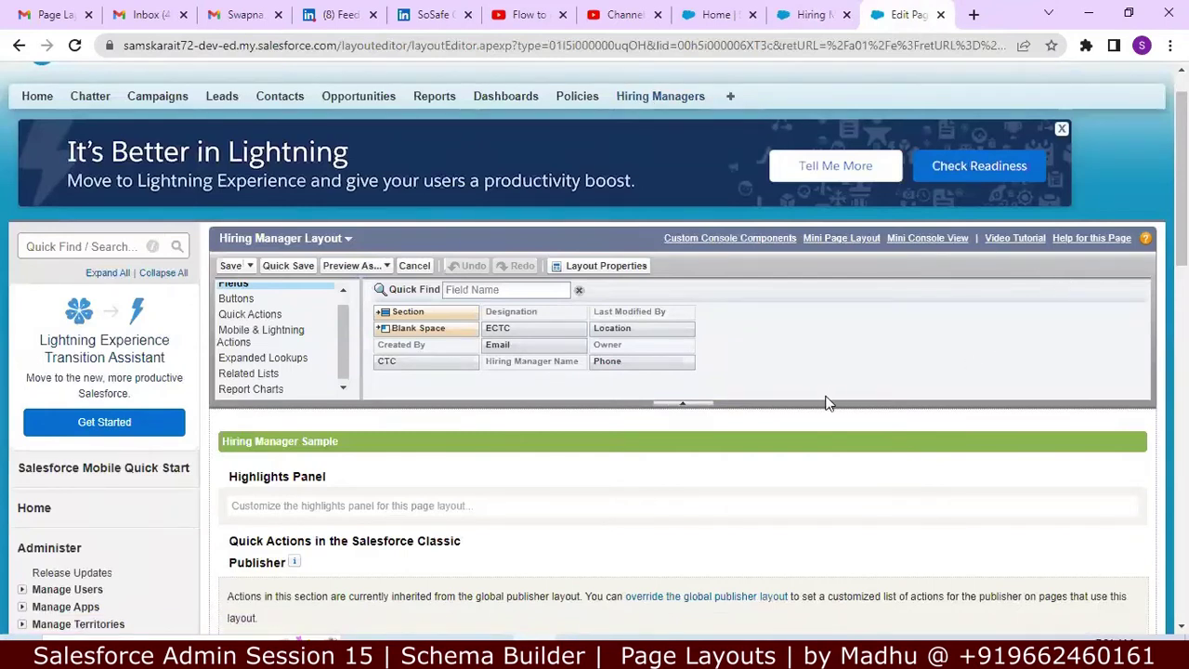
key("alt+Tab")
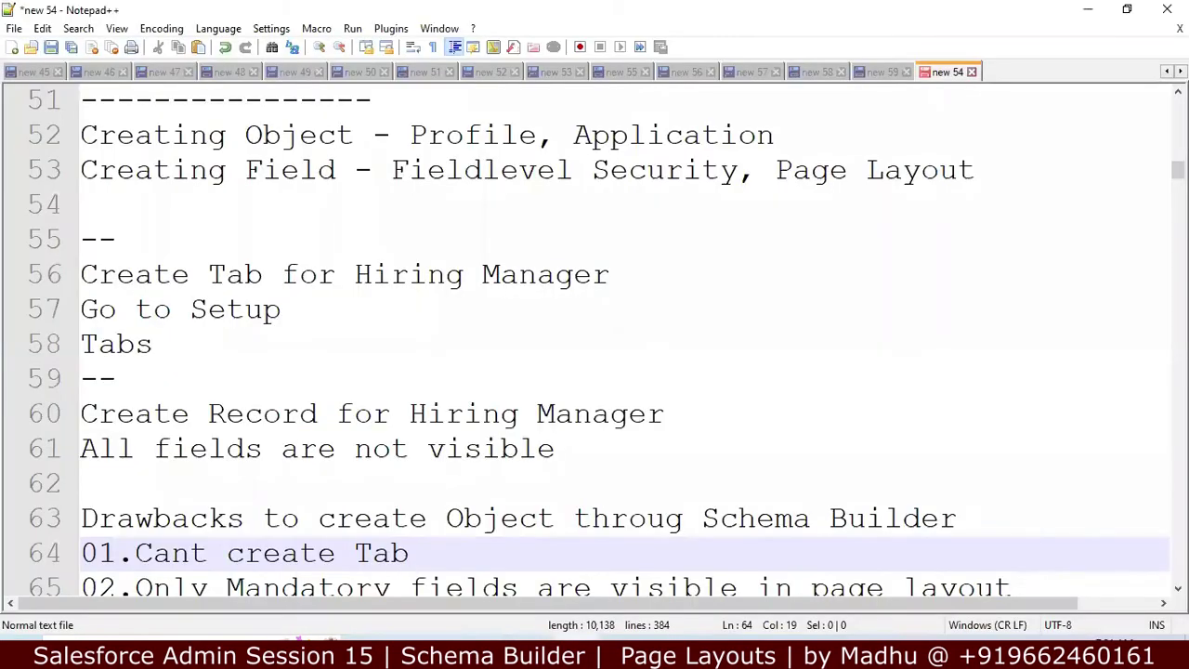
Step: Locate drawback 03 in the Schema Builder drawbacks list
key("Down")
key("Down")
key("Down")
key("Down")
key("Down")
key("Down")
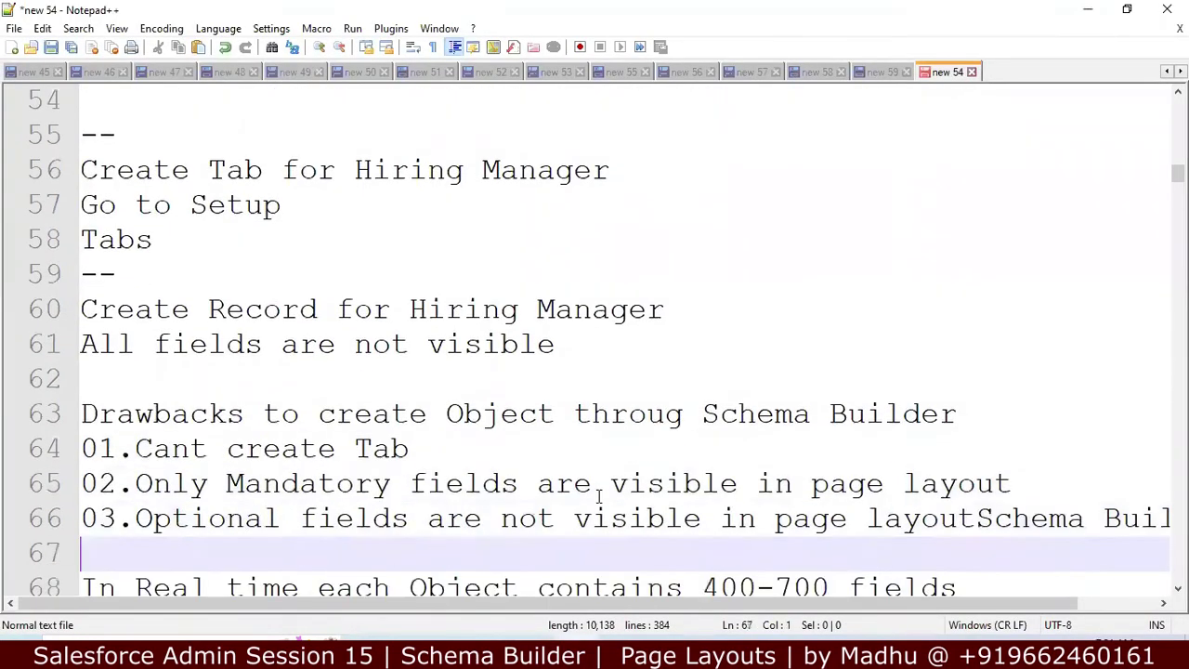
key("Down")
key("Down")
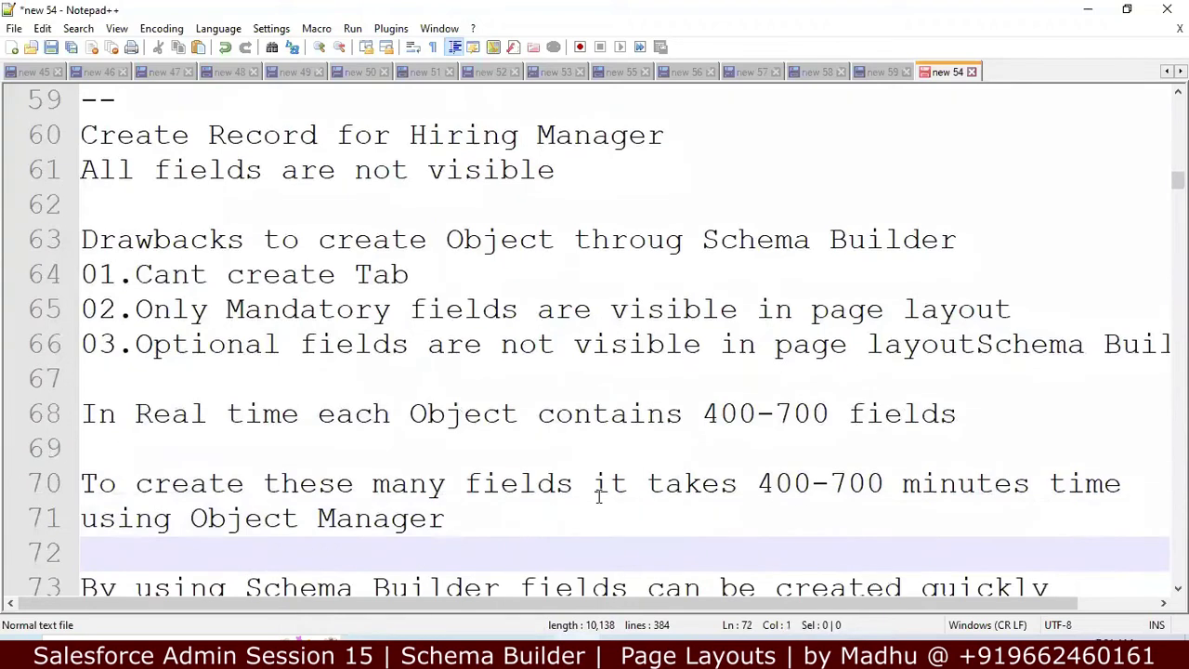
left_click(688, 245)
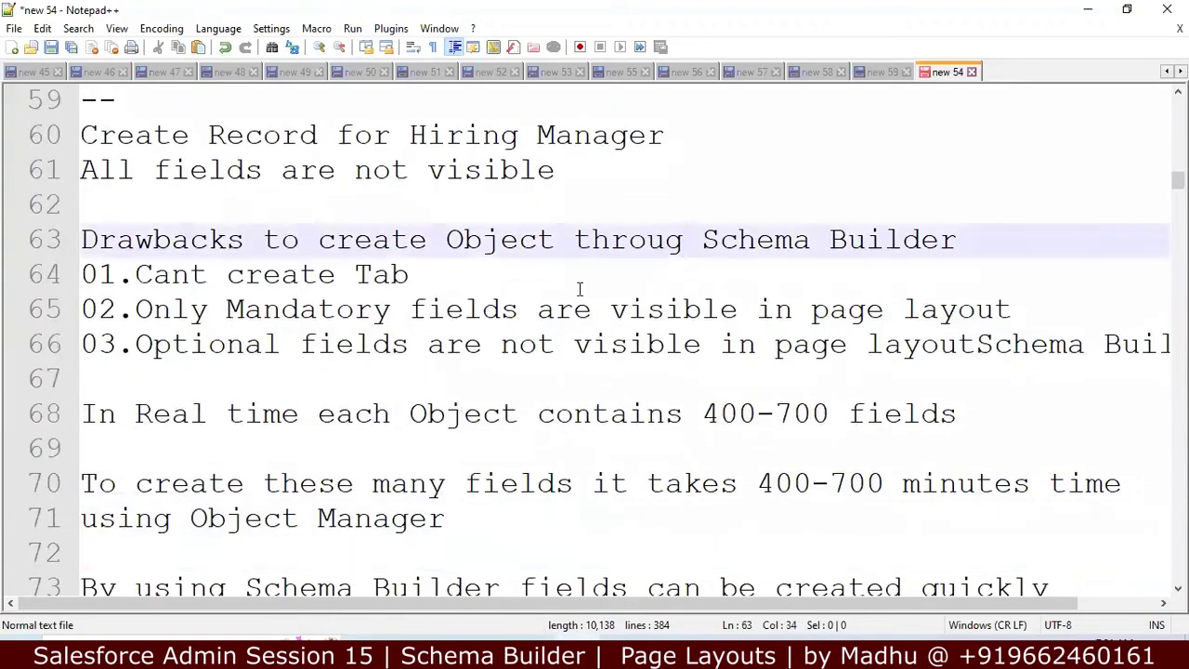
left_click(399, 274)
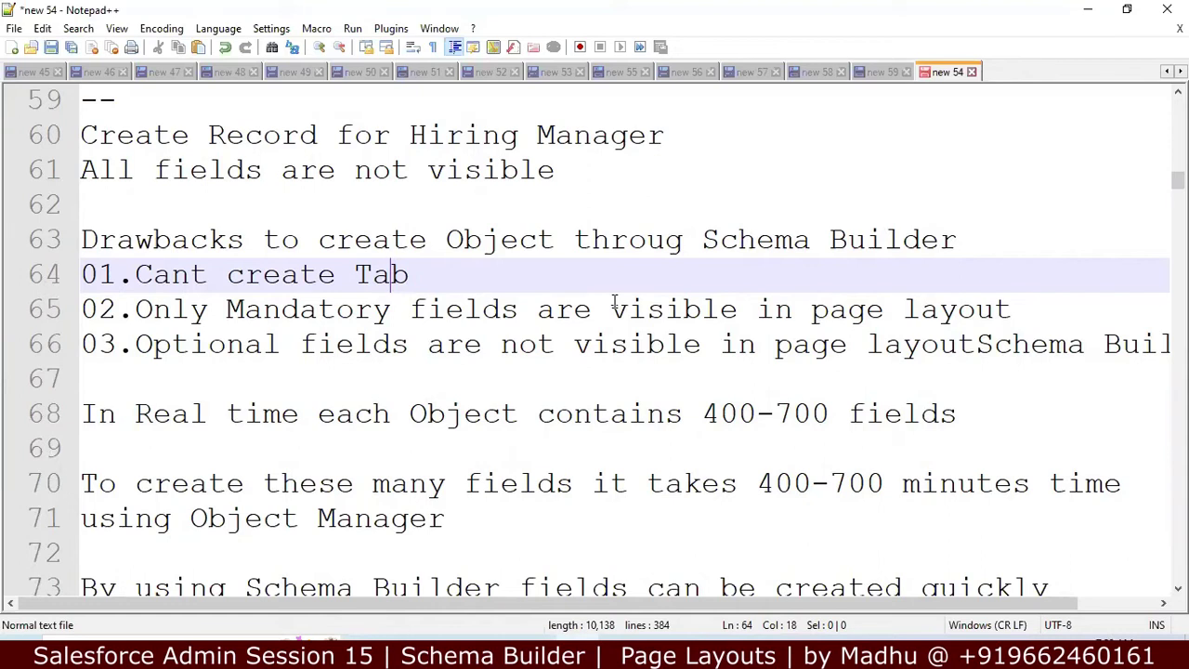
key("Down")
key("Down")
key("Down")
key("Down")
key("Down")
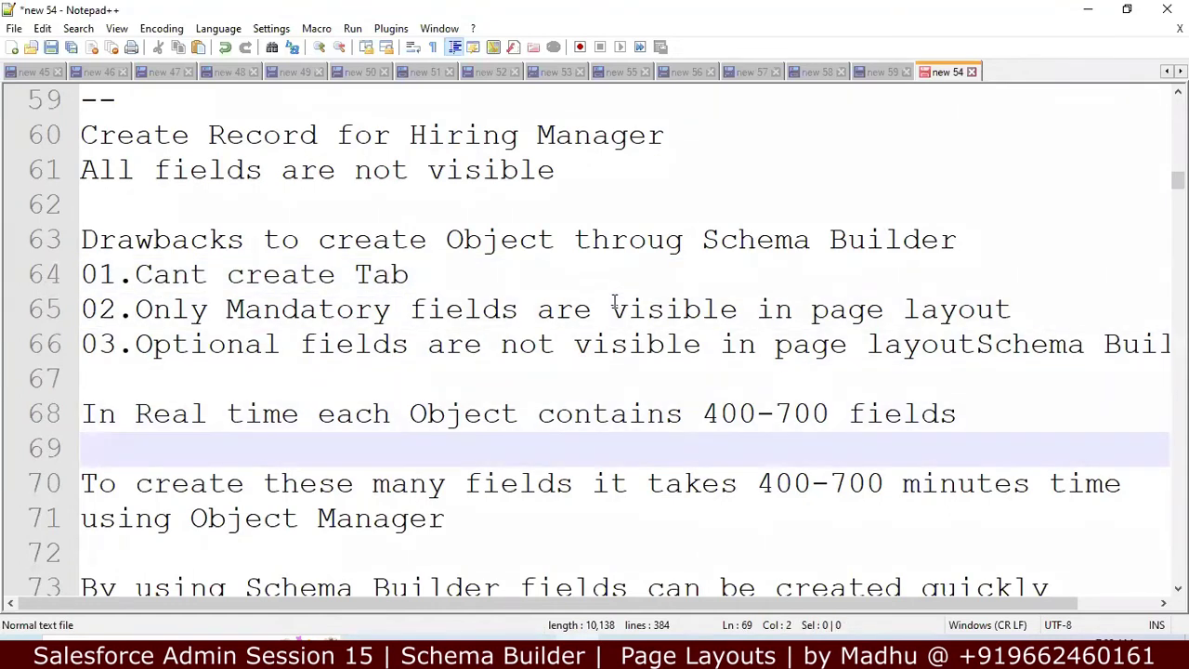
key("Up")
key("Up")
key("Up")
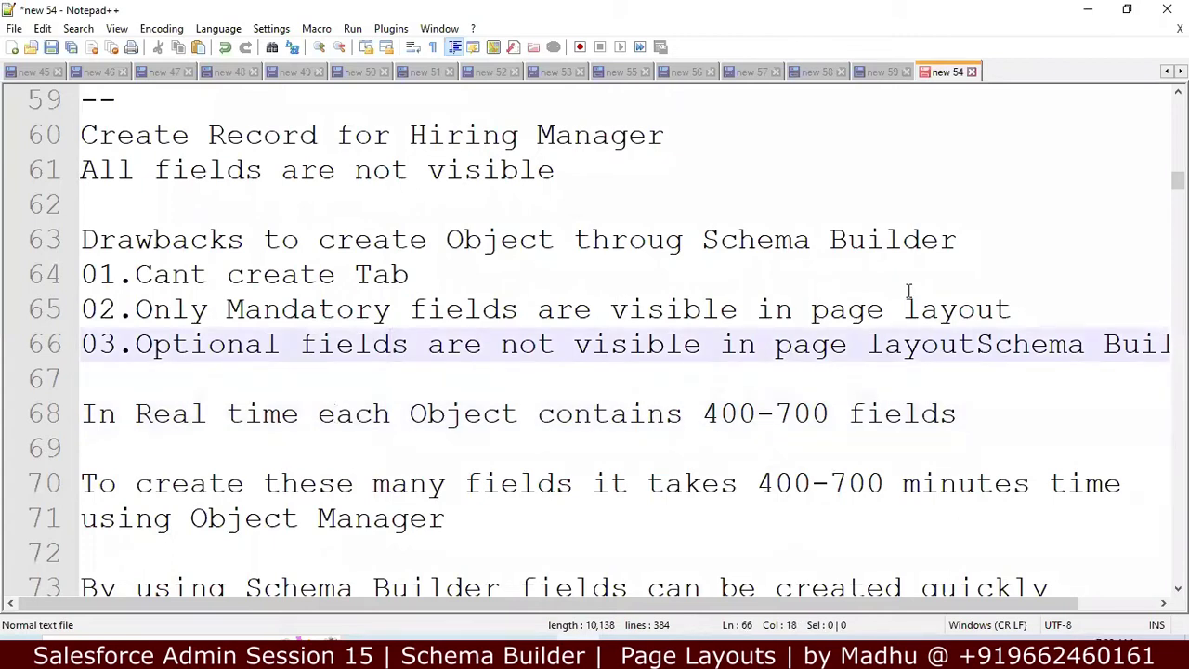
Step: Delete the stray 'Schema Builder' text so drawback 03 ends with 'page layout'
left_click(984, 340)
key("Return")
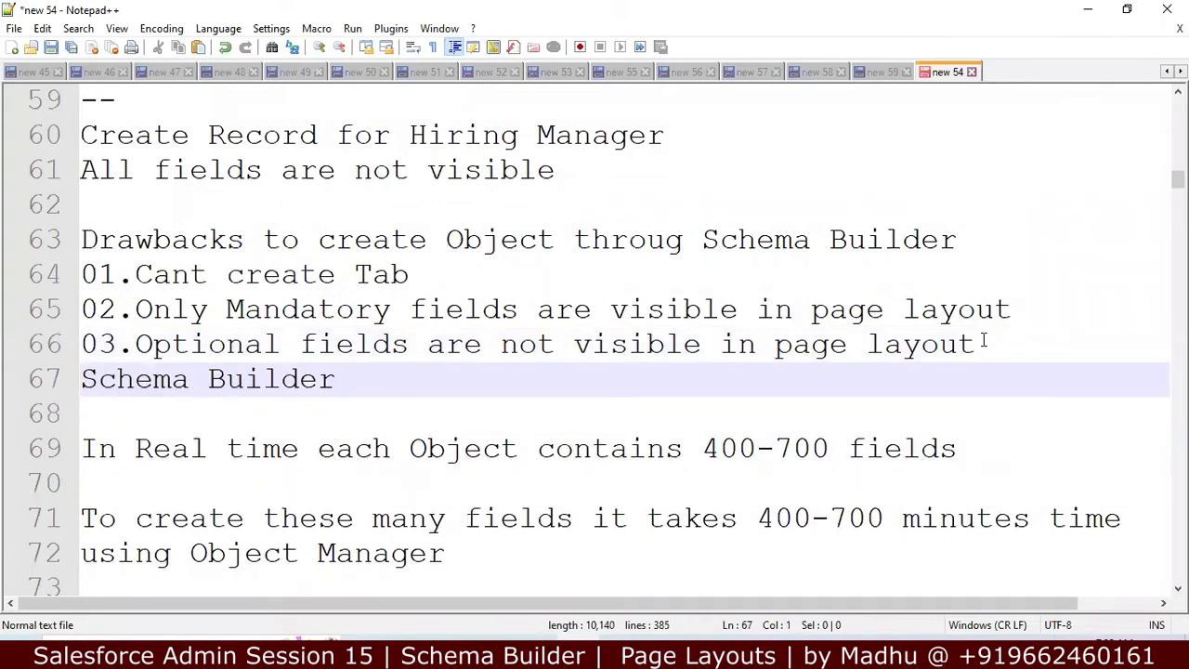
key("shift+Down")
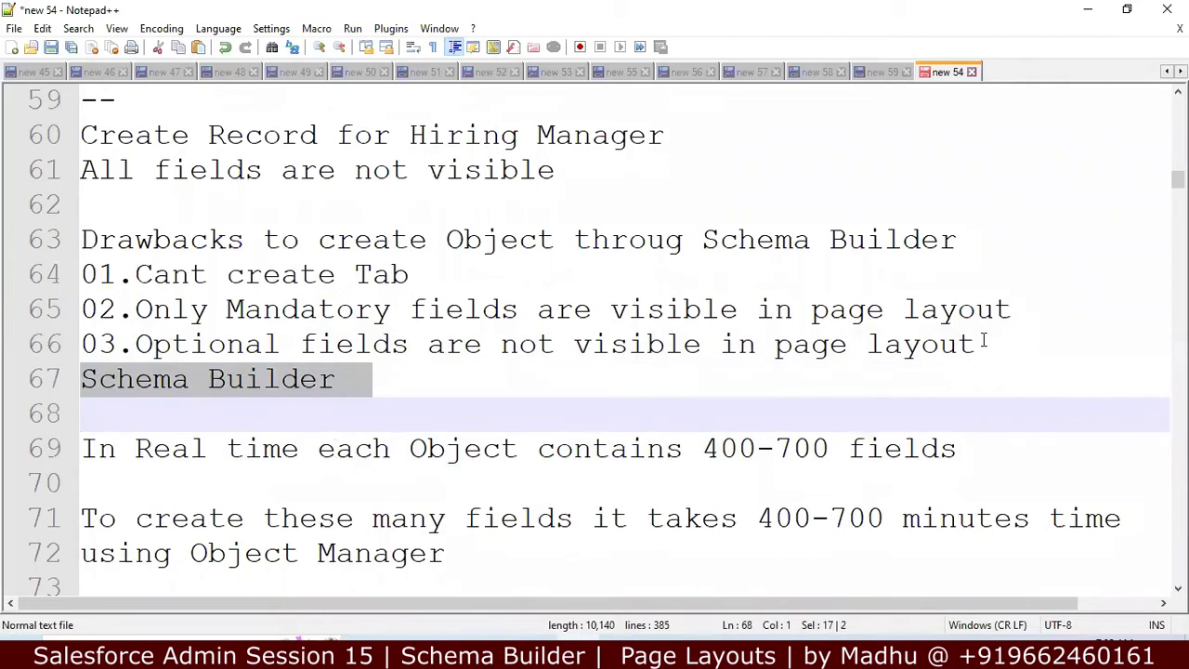
key("Delete")
key("Down")
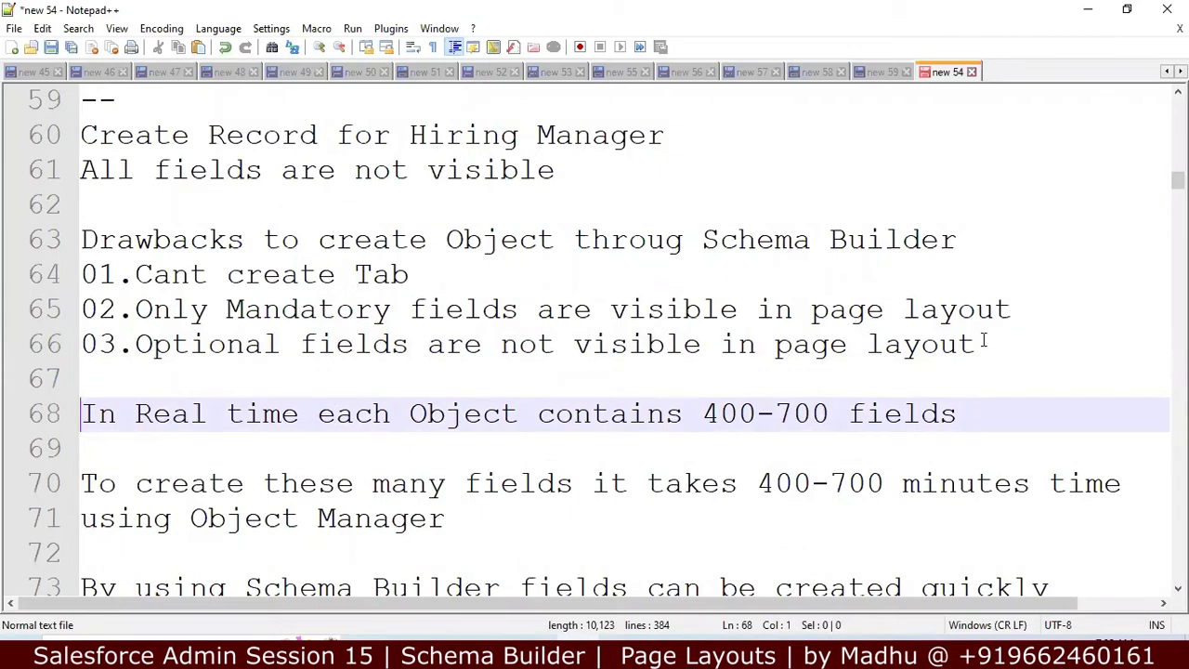
key("Down")
key("Down")
key("Down")
key("Down")
key("Down")
key("Down")
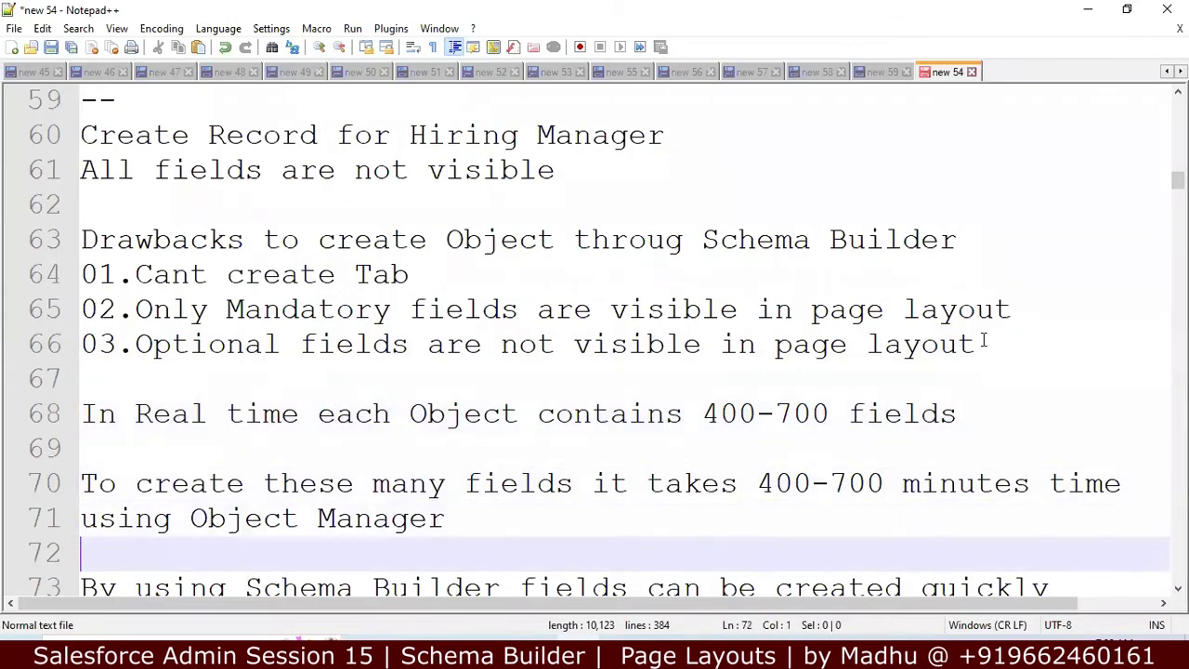
key("Down")
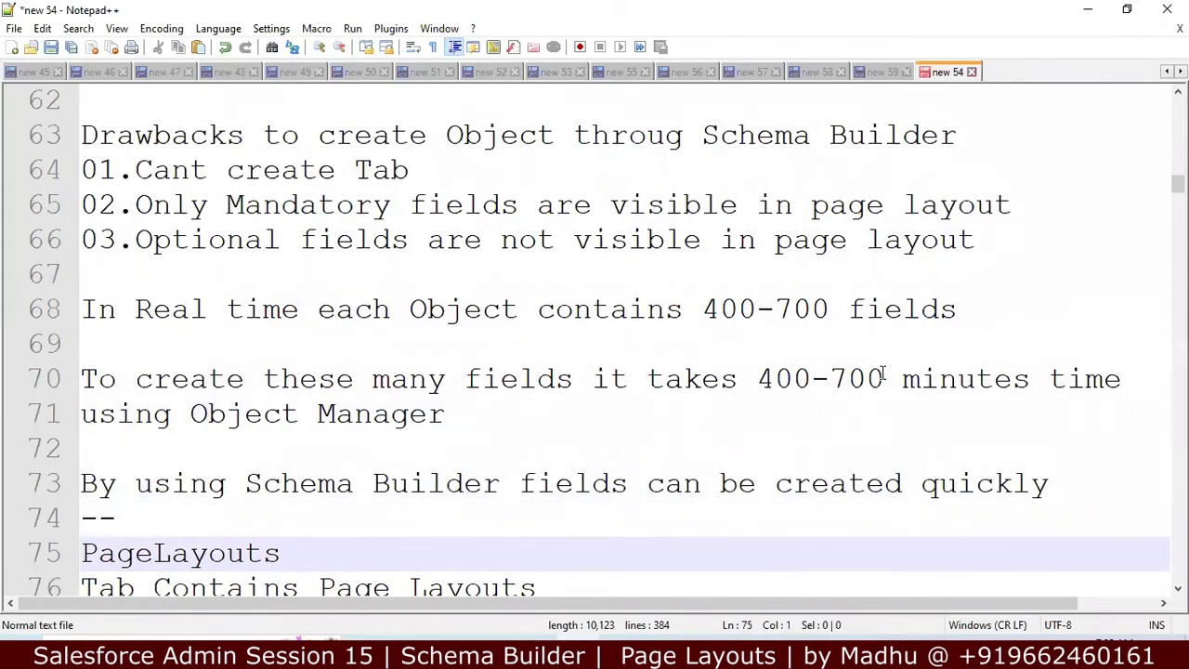
Step: Change the timing on line 70 to '30 Seconds for each field'
left_click(884, 375)
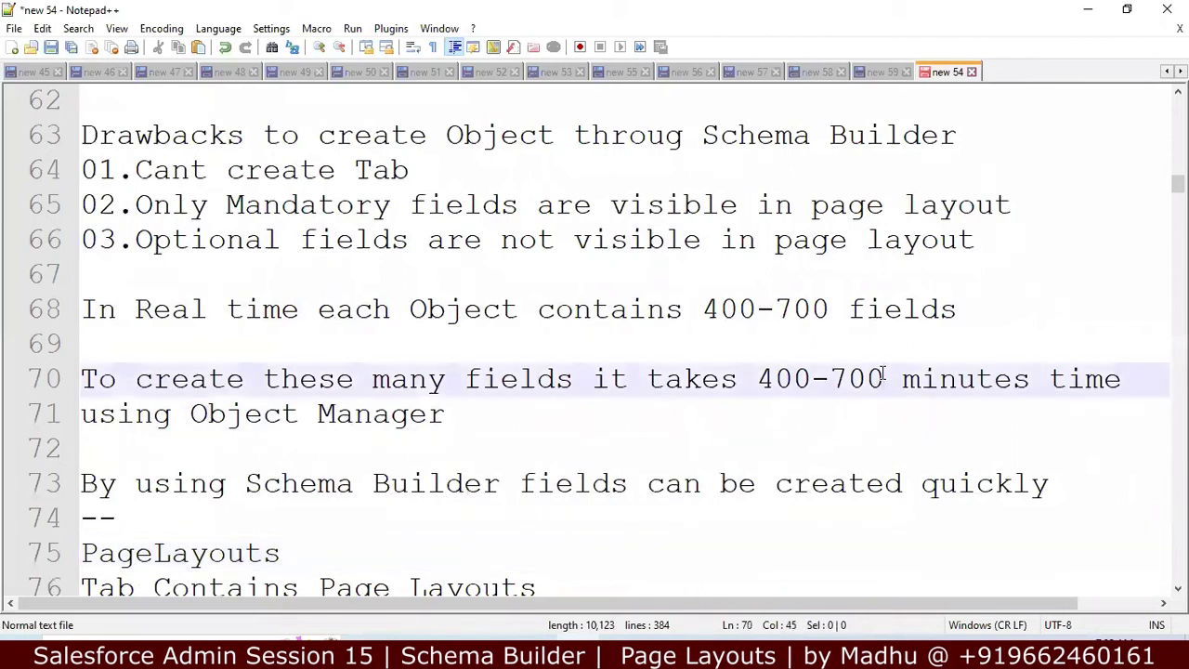
key("BackSpace")
key("BackSpace")
key("BackSpace")
key("BackSpace")
key("BackSpace")
key("BackSpace")
key("BackSpace")
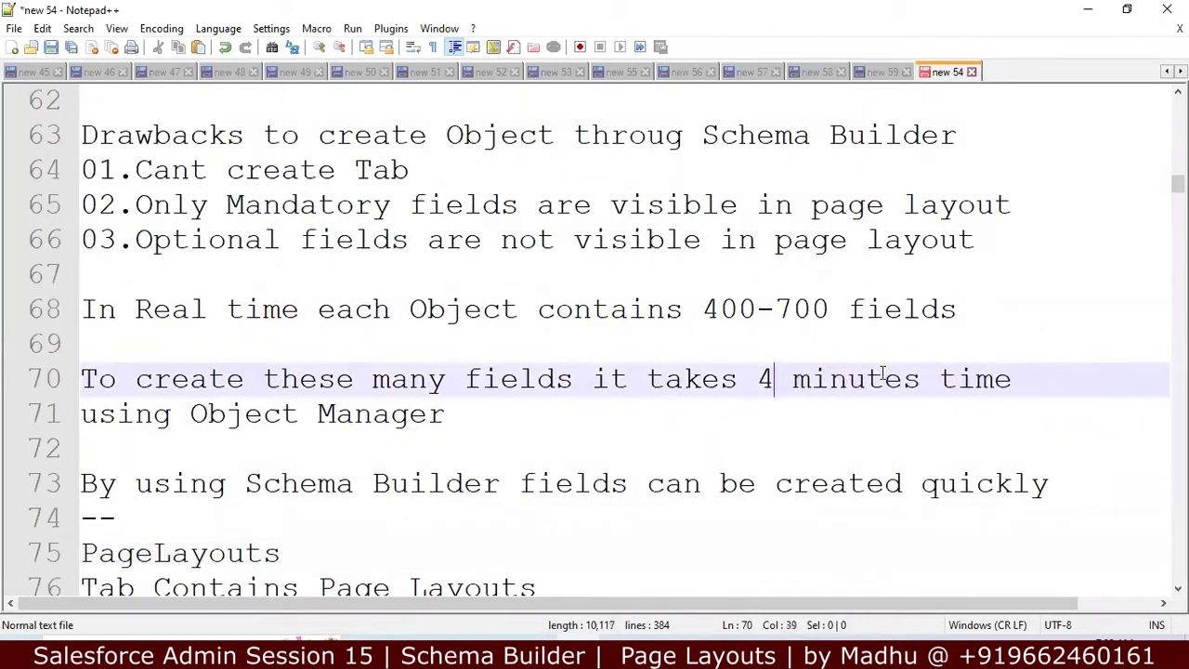
type("15")
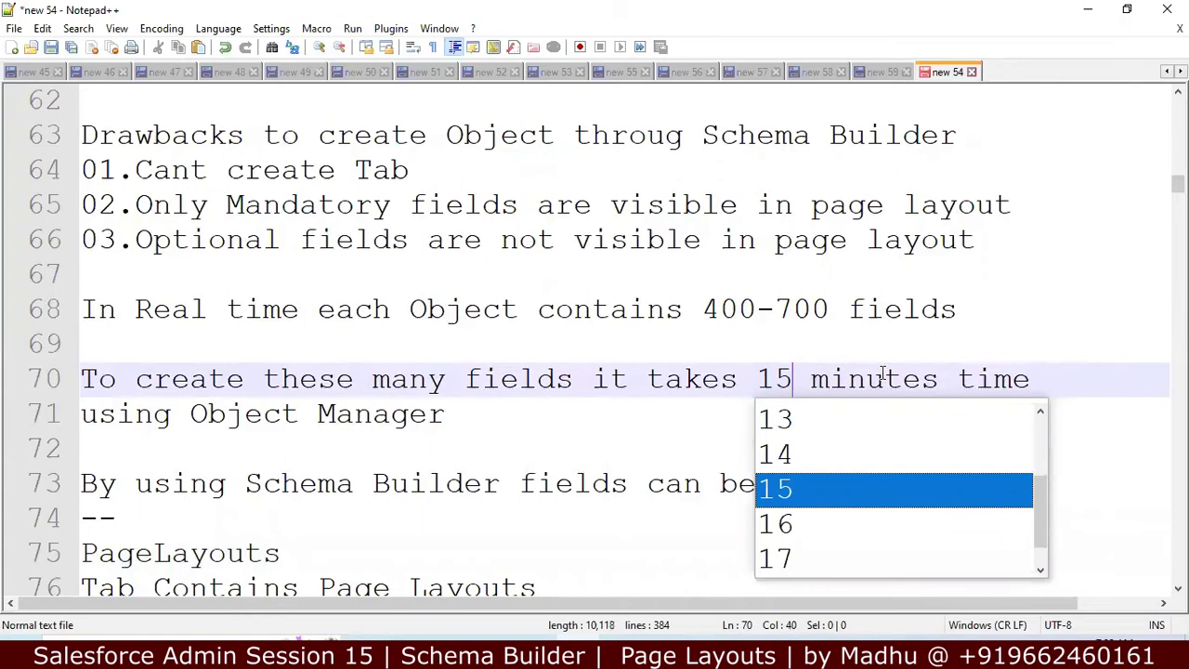
key("BackSpace")
key("BackSpace")
type("30")
key("Right")
key("Right")
key("Left")
key("shift+Right")
key("shift+Right")
key("shift+Right")
key("shift+Right")
key("shift+Right")
key("shift+Right")
key("shift+Right")
key("shift+Right")
key("shift+Right")
key("shift+Right")
key("shift+Right")
key("shift+Right")
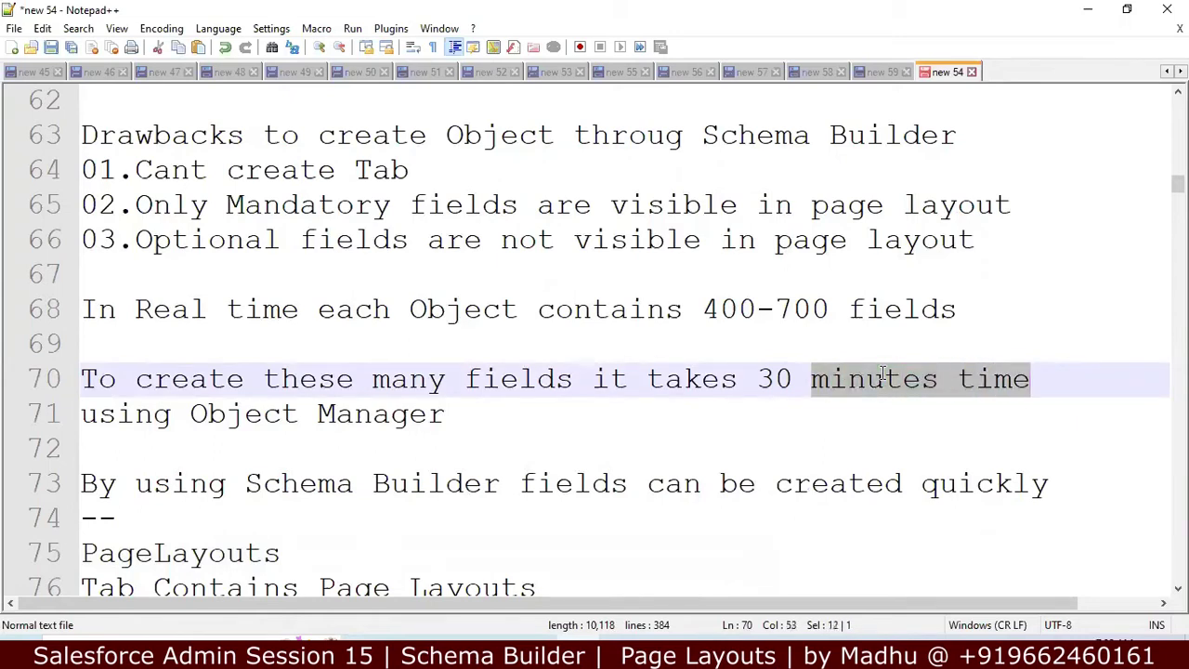
type("Seconds ")
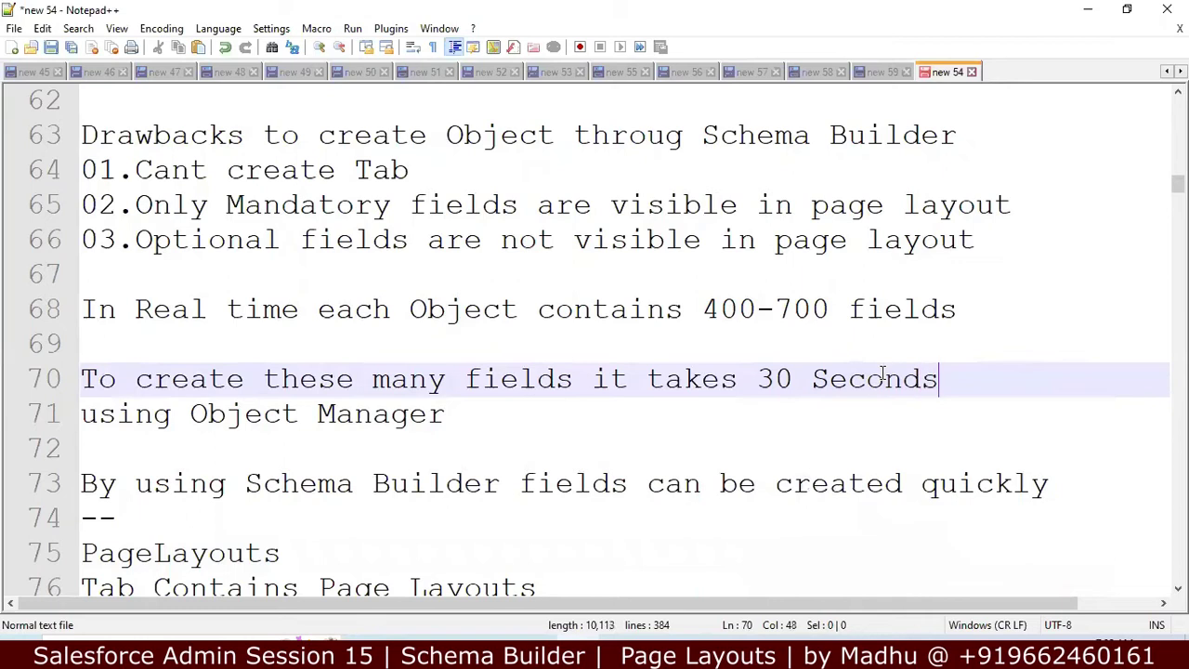
type("- 15 s")
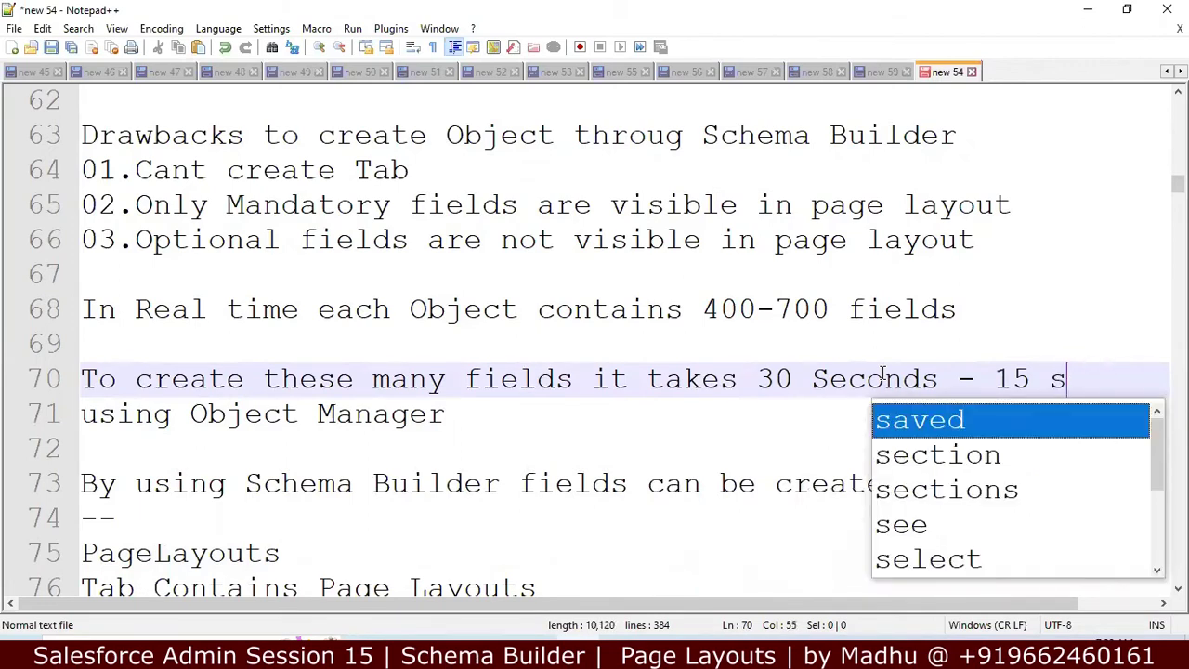
key("BackSpace")
key("BackSpace")
key("BackSpace")
key("BackSpace")
key("BackSpace")
key("BackSpace")
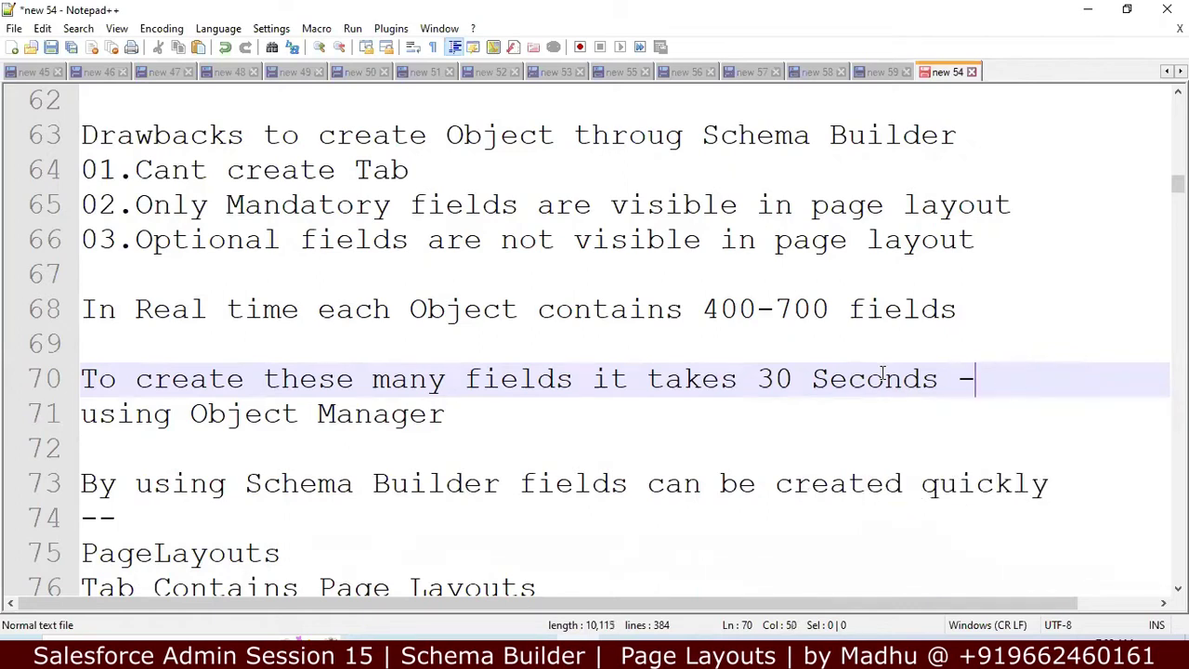
type("FOR")
key("BackSpace")
key("BackSpace")
key("BackSpace")
type("for ")
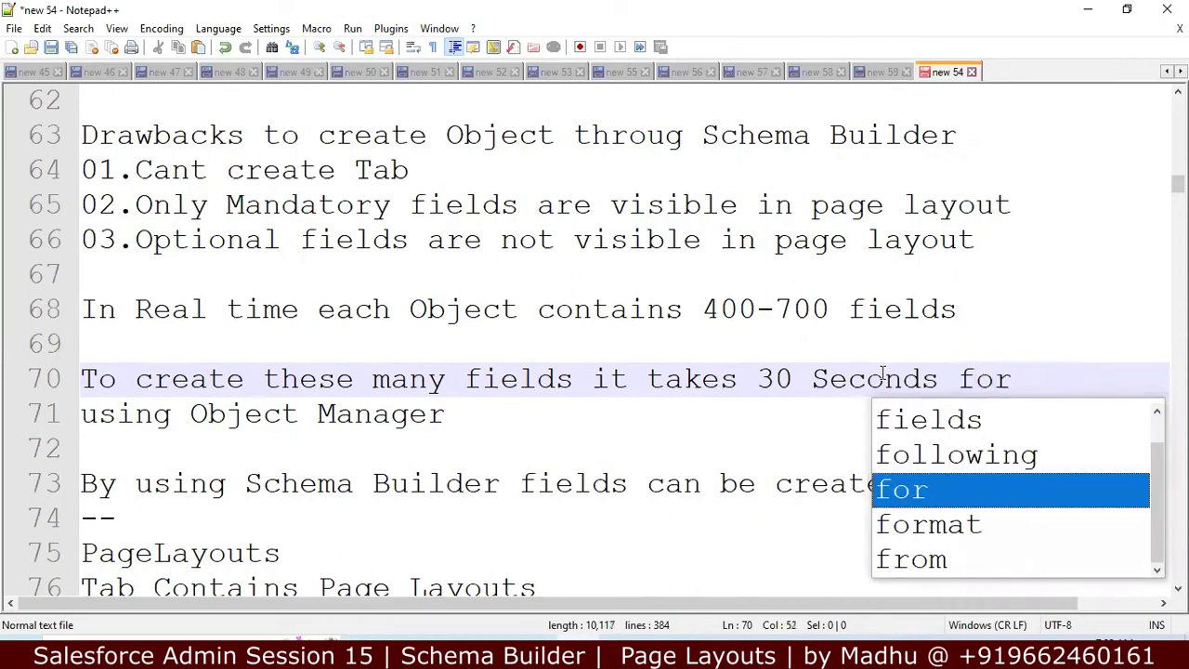
type("e")
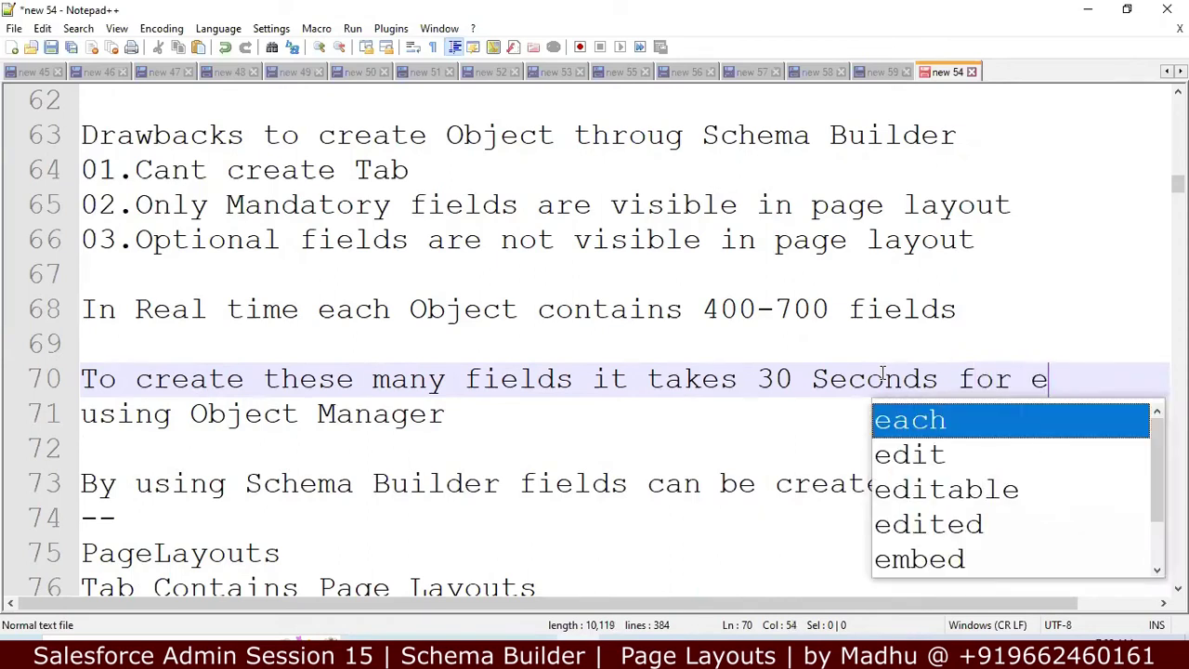
type("ach filed")
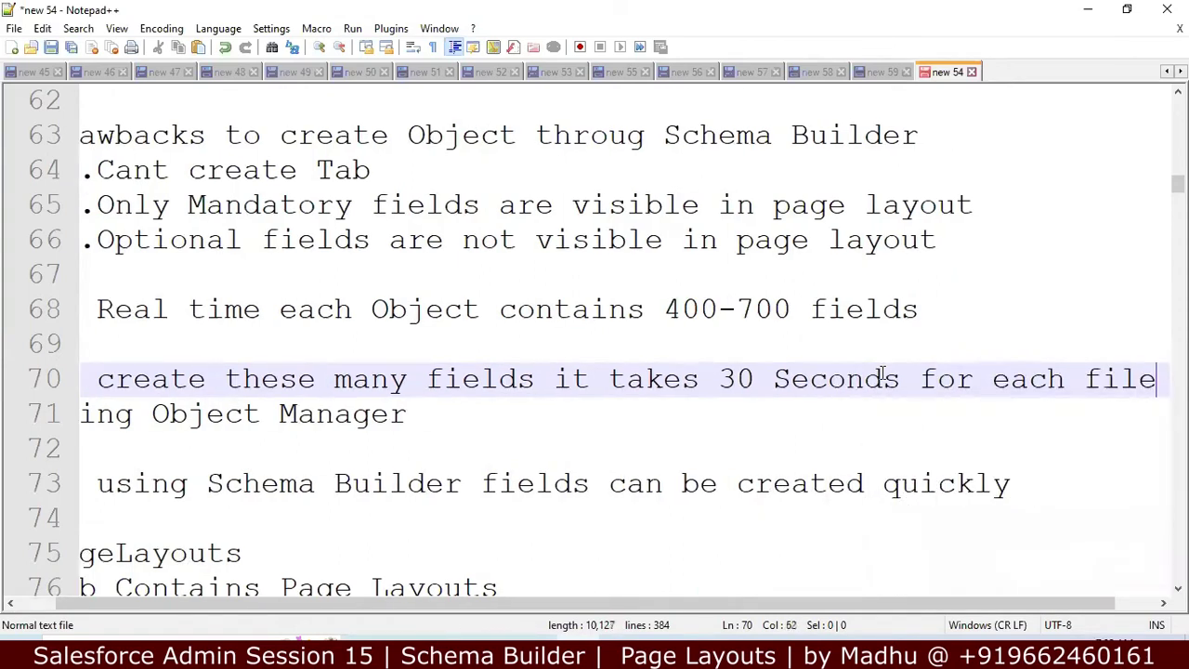
key("BackSpace")
key("BackSpace")
key("BackSpace")
type("el")
key("BackSpace")
key("BackSpace")
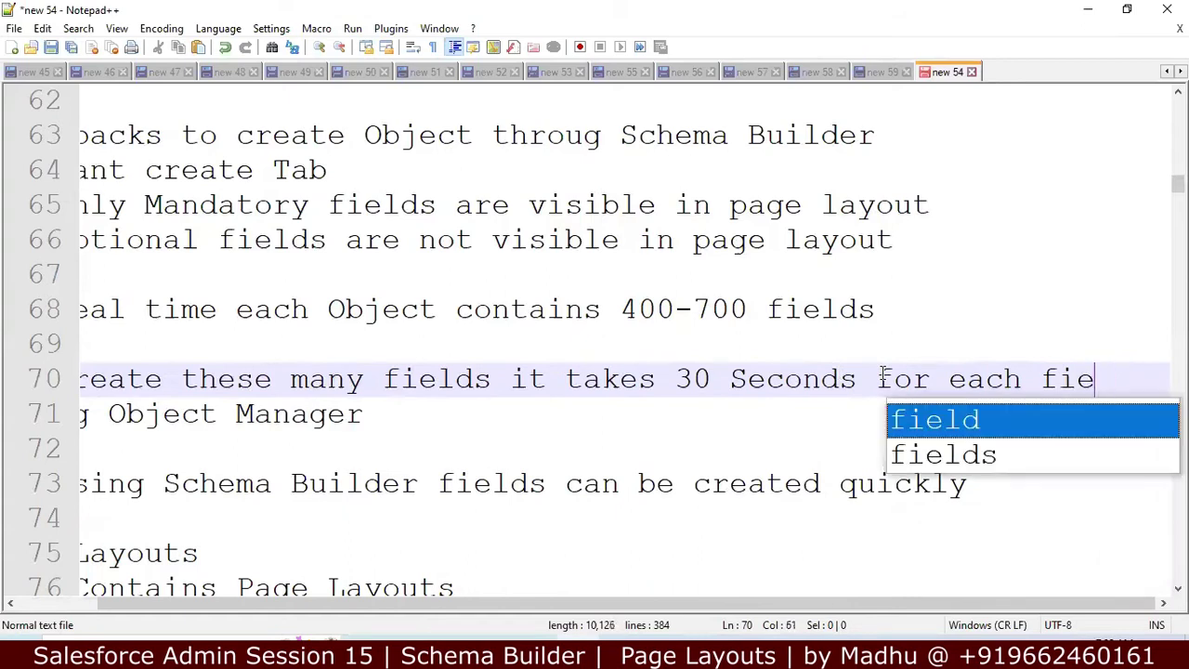
type("eld")
Step: Delete the 'To create these many fields it takes' prefix and join 'using Object Manager' onto line 70
left_click(656, 379)
key("Left")
key("Left")
key("Left")
key("Left")
key("Left")
key("Left")
key("Left")
key("Left")
key("Left")
key("Left")
key("Left")
key("Left")
key("Left")
key("Left")
key("Left")
key("Left")
key("Left")
key("Left")
key("Left")
key("Left")
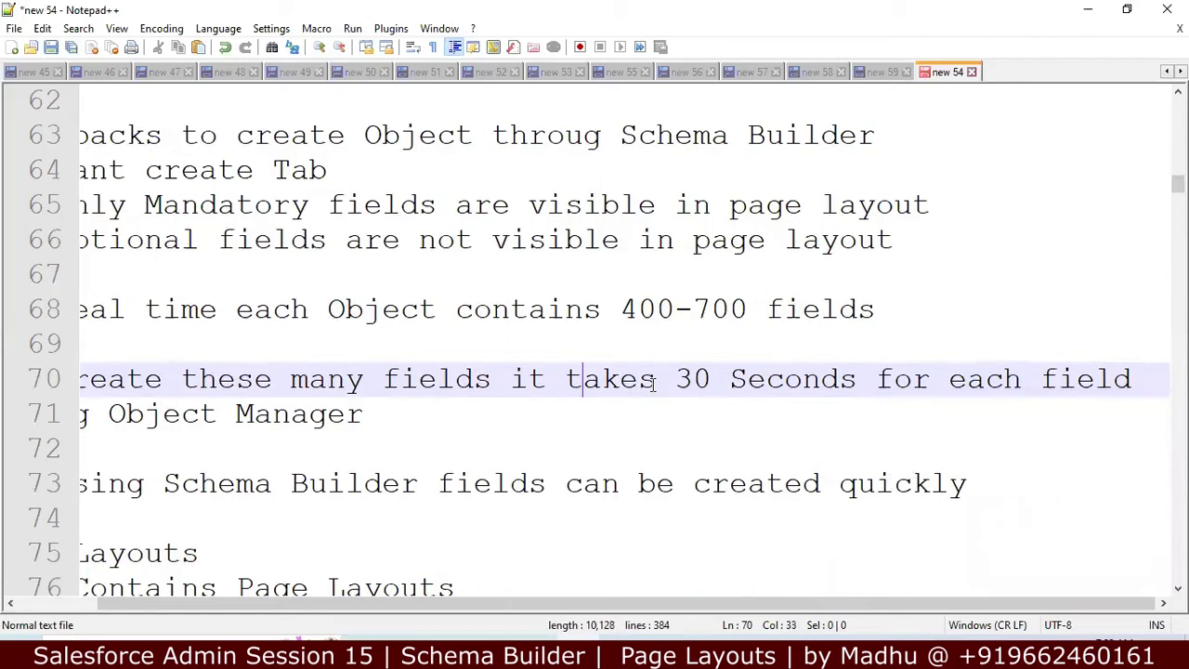
key("Down")
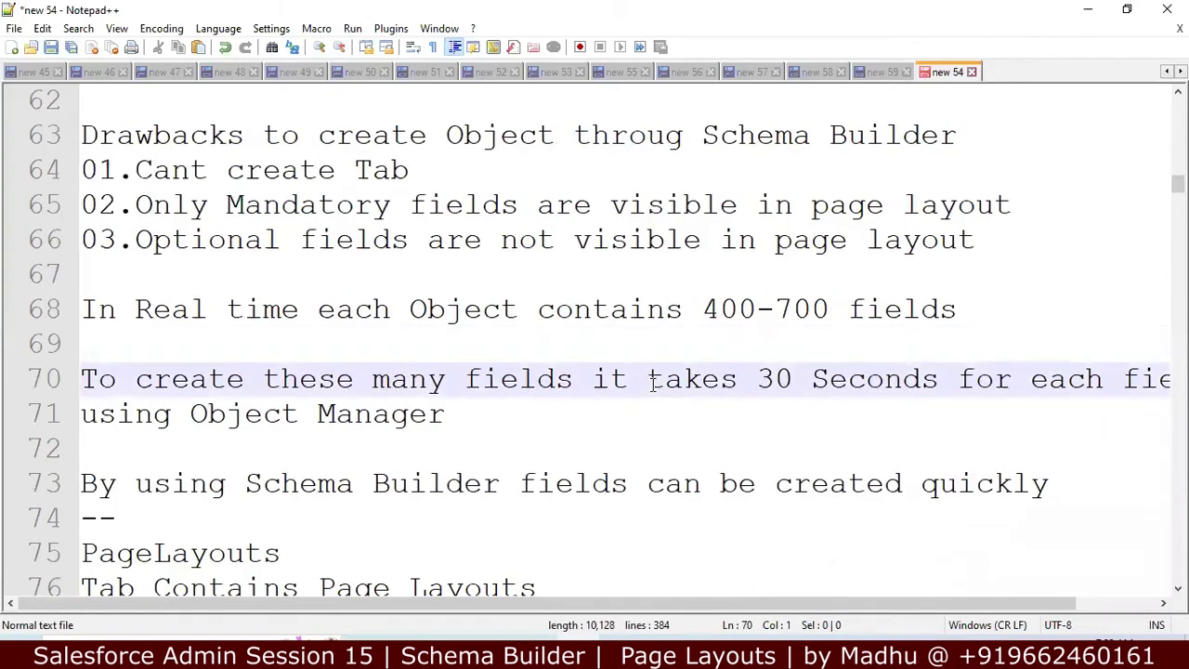
key("Right")
key("Left")
key("shift+Right")
key("shift+Right")
key("shift+Right")
key("shift+Right")
key("shift+Right")
key("shift+Right")
key("shift+Right")
key("shift+Right")
key("shift+Right")
key("shift+Right")
key("shift+Right")
key("shift+Right")
key("shift+Right")
key("shift+Right")
key("shift+Right")
key("shift+Right")
key("shift+Right")
key("shift+Right")
key("shift+Right")
key("shift+Right")
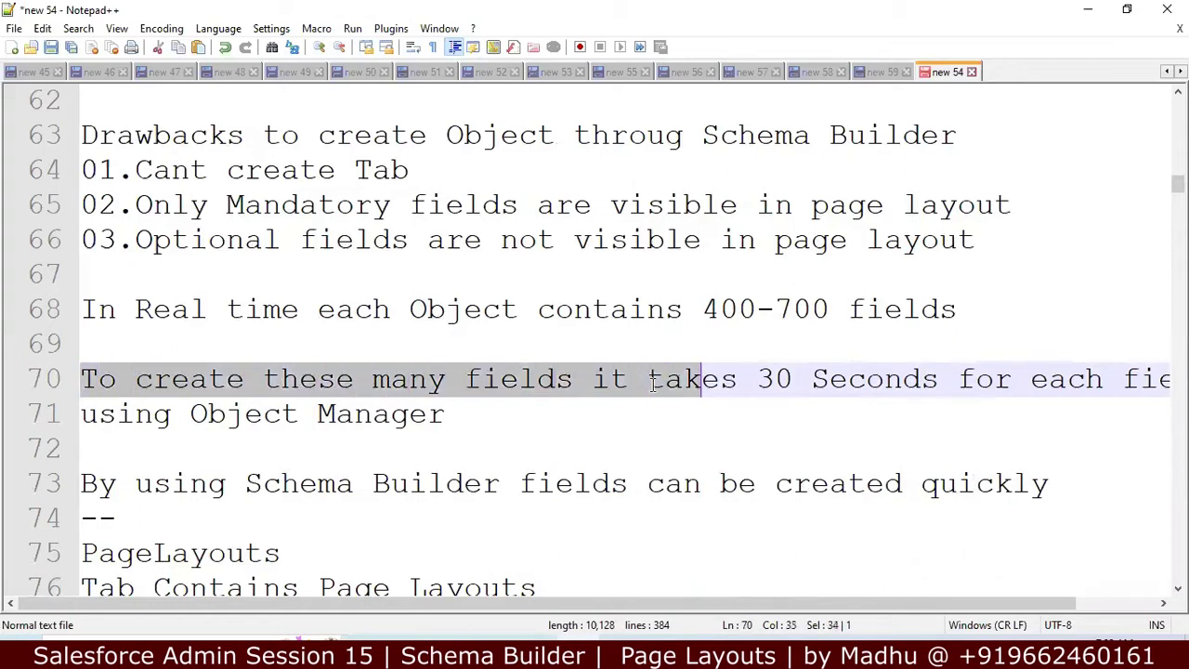
key("Delete")
key("Delete")
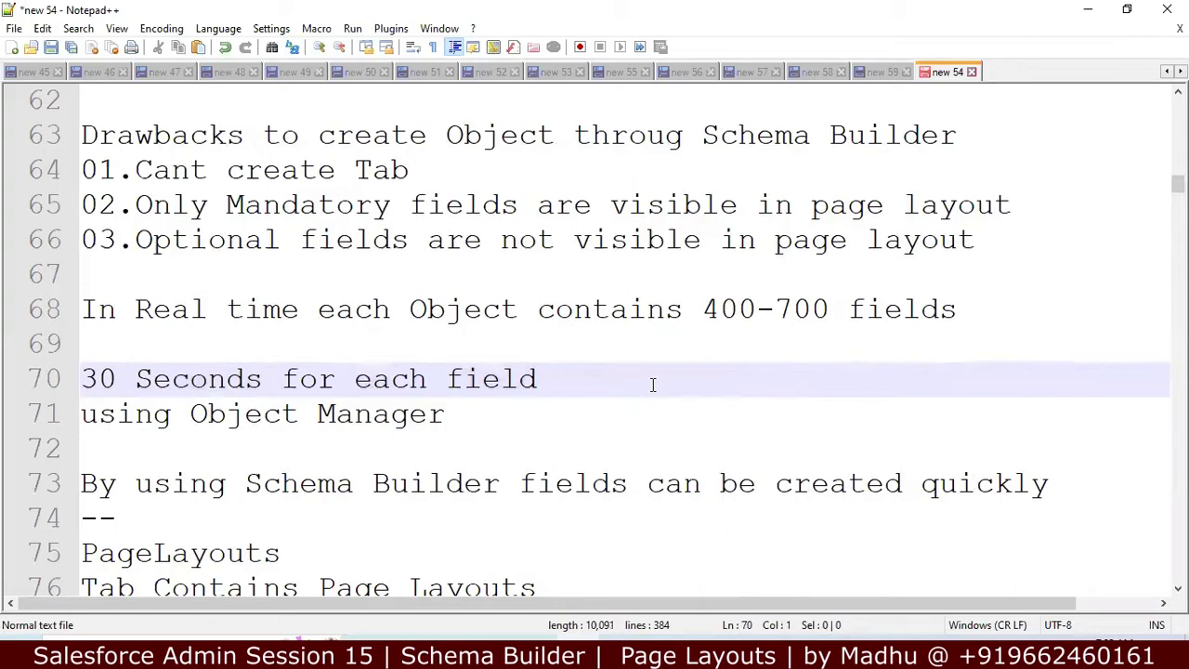
key("End")
key("Delete")
Step: Add '15 Seconds' on the line below
left_click(399, 411)
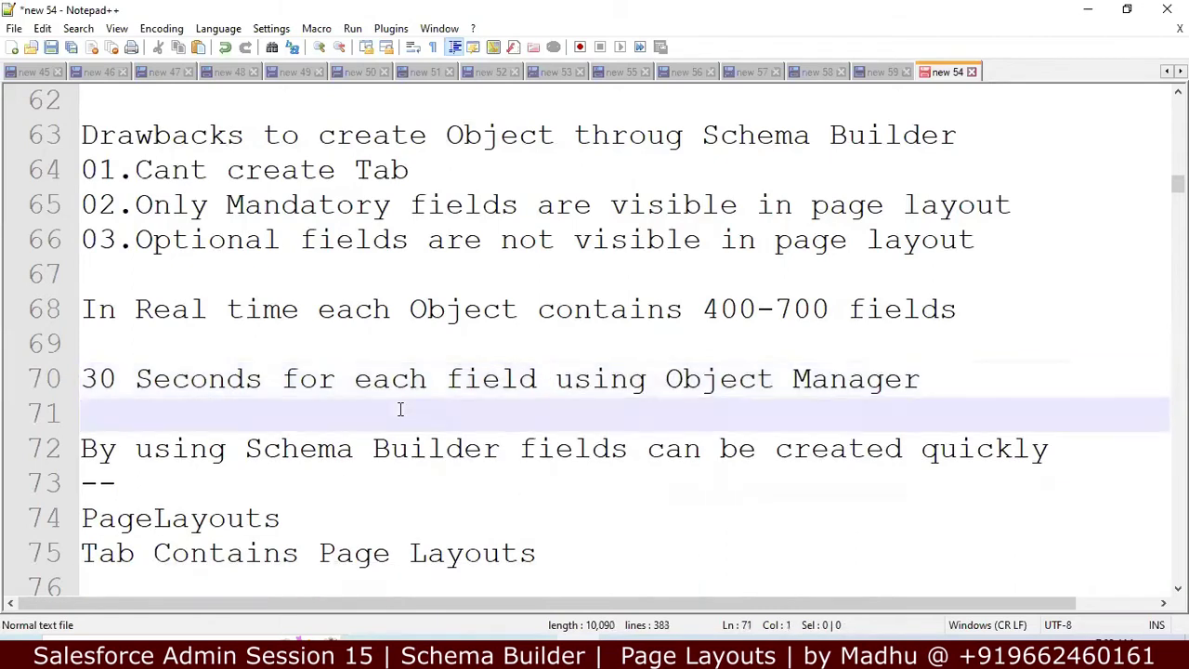
type("15 S")
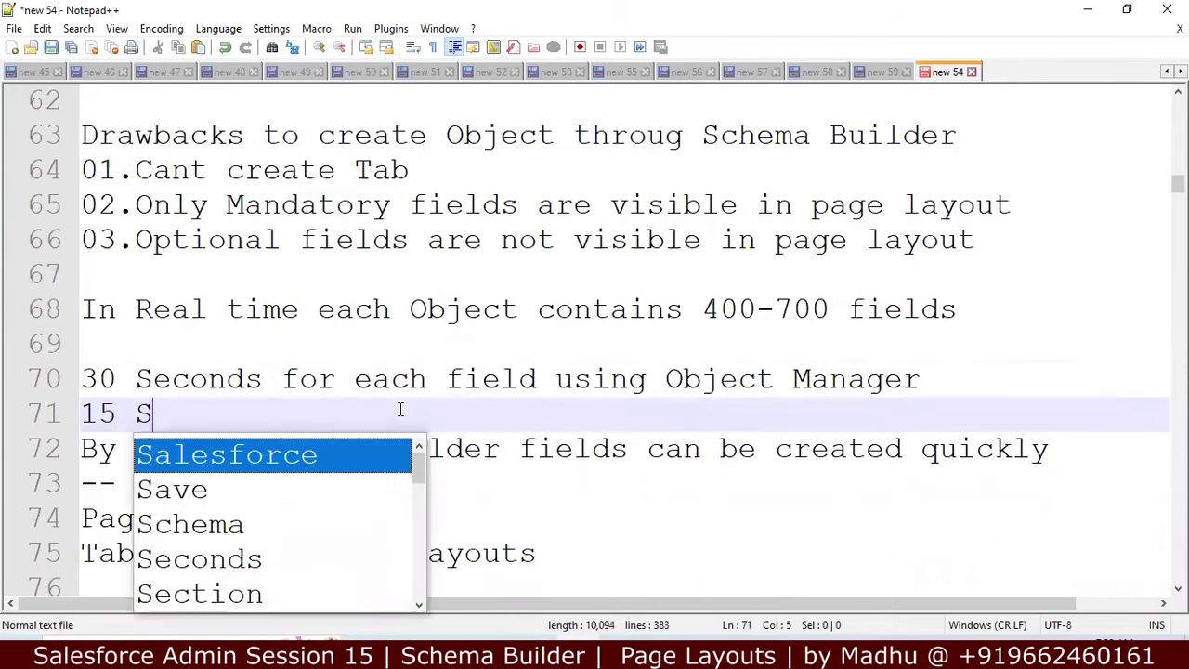
type("ecor")
key("BackSpace")
type("nds")
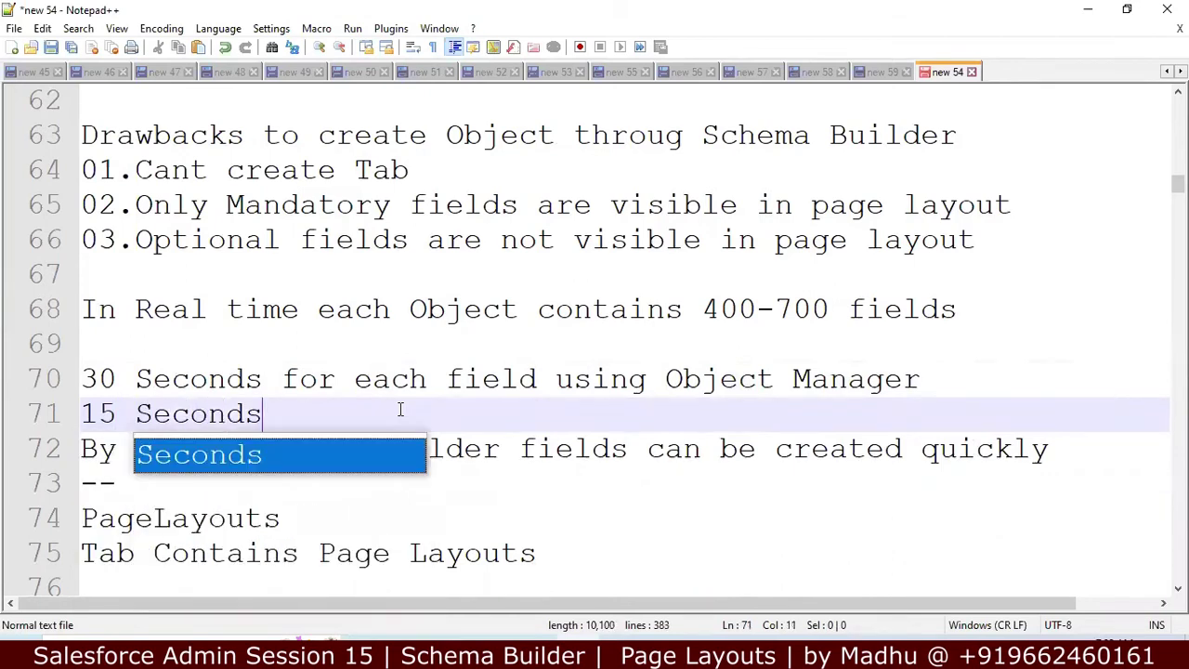
key("Return")
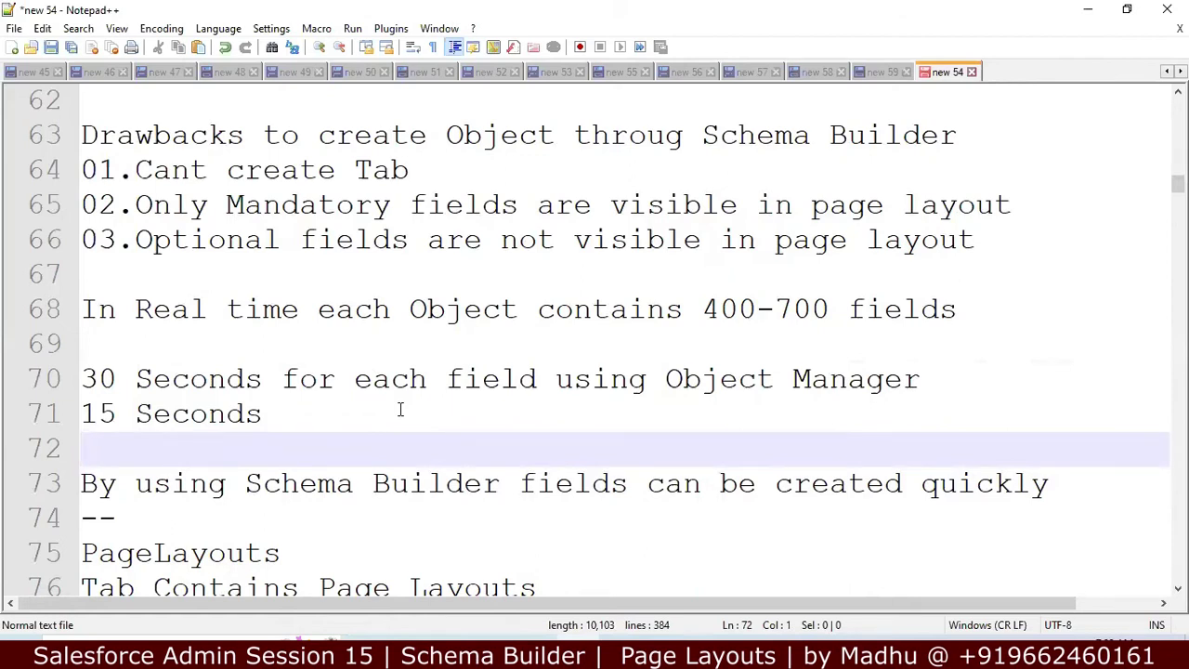
key("Down")
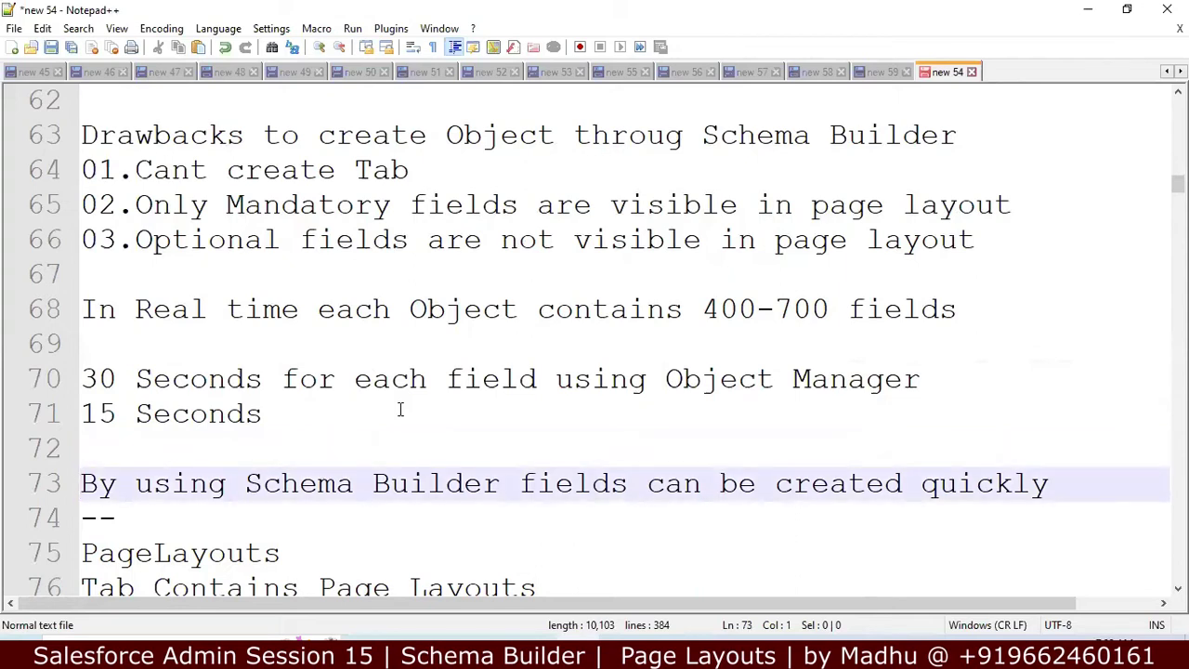
key("Down")
key("Down")
key("Down")
key("Down")
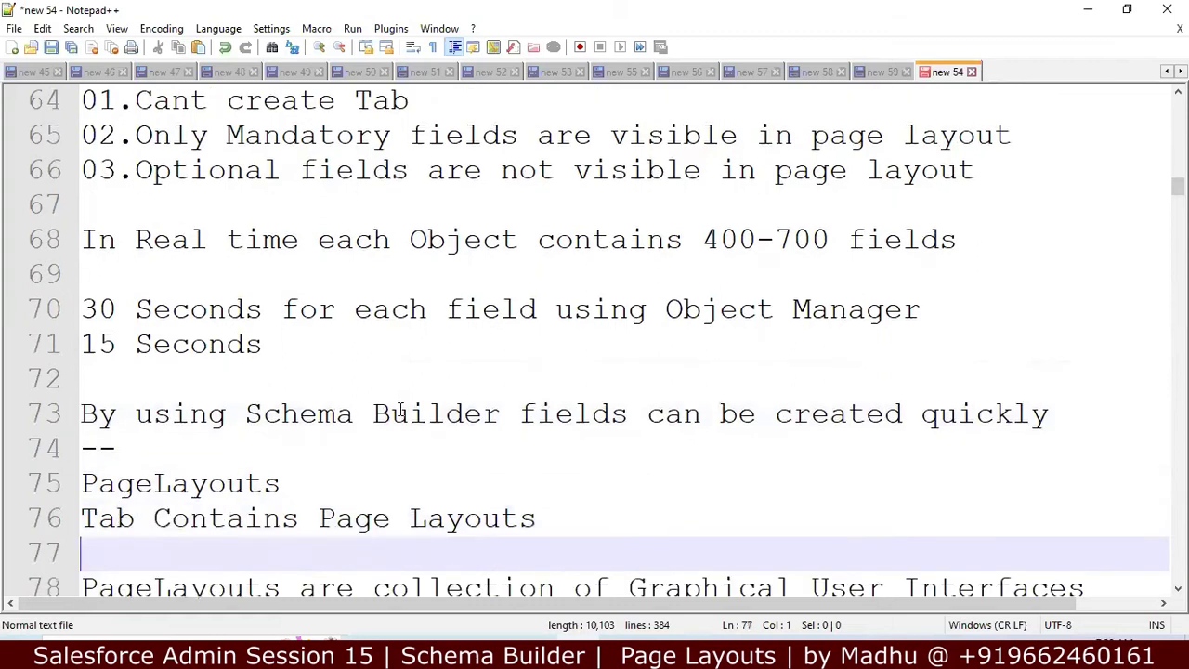
Step: Read the PageLayouts and DML Operations notes down to the Account row, then switch to the layout editor
key("Down")
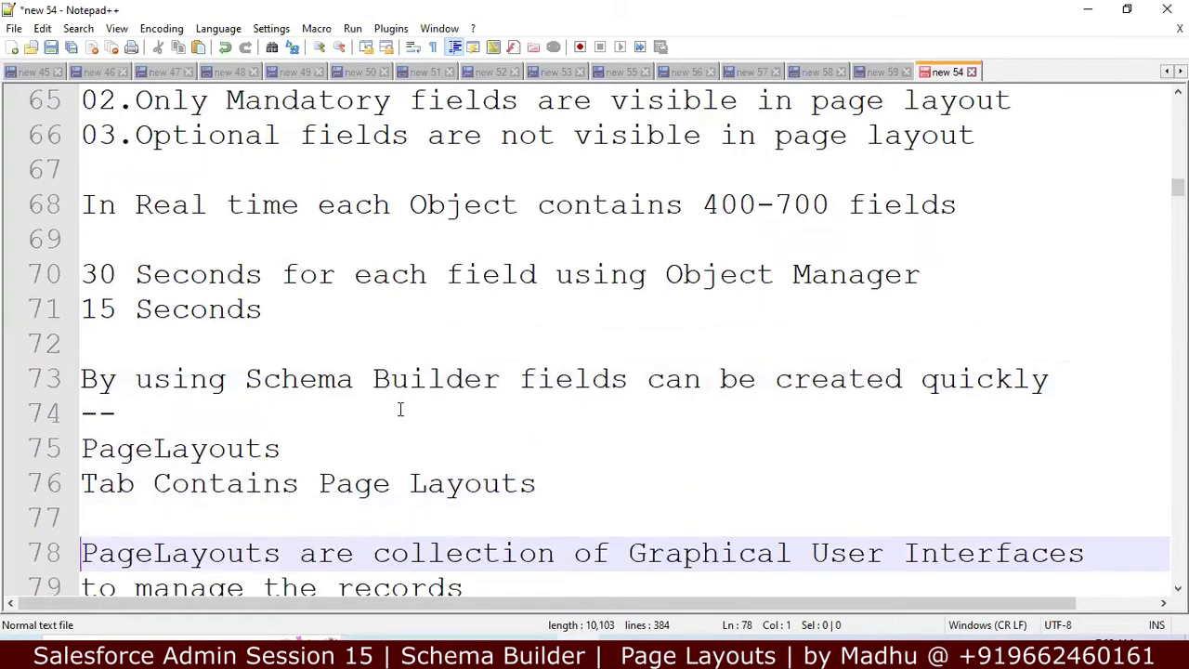
key("Down")
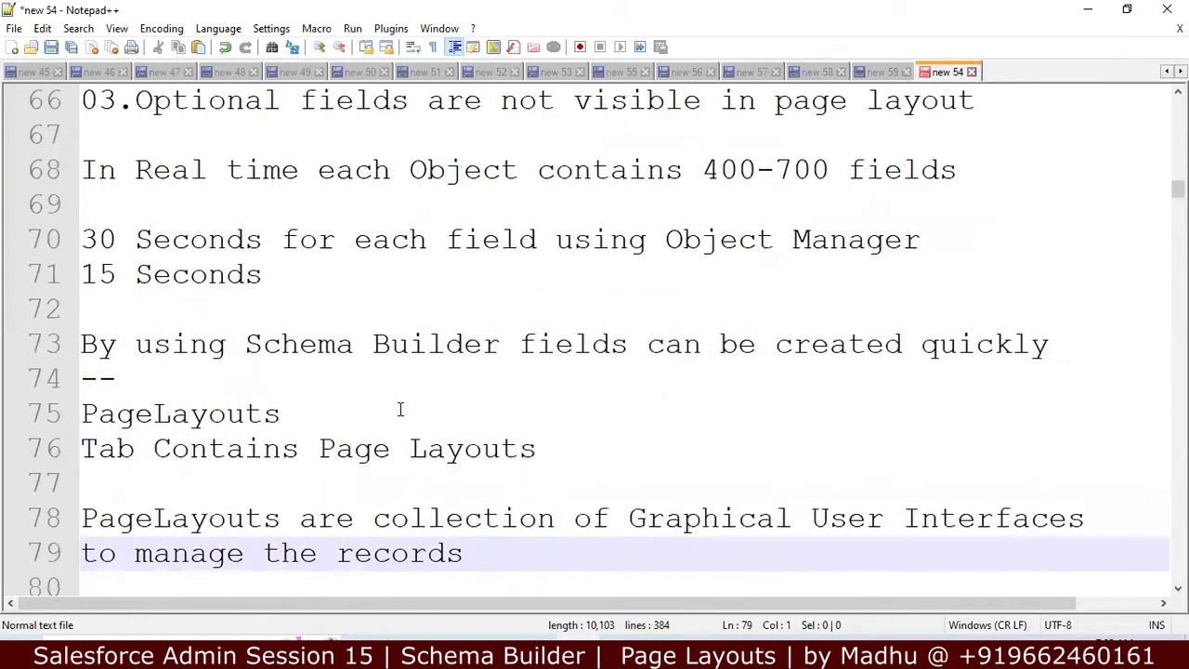
key("Down")
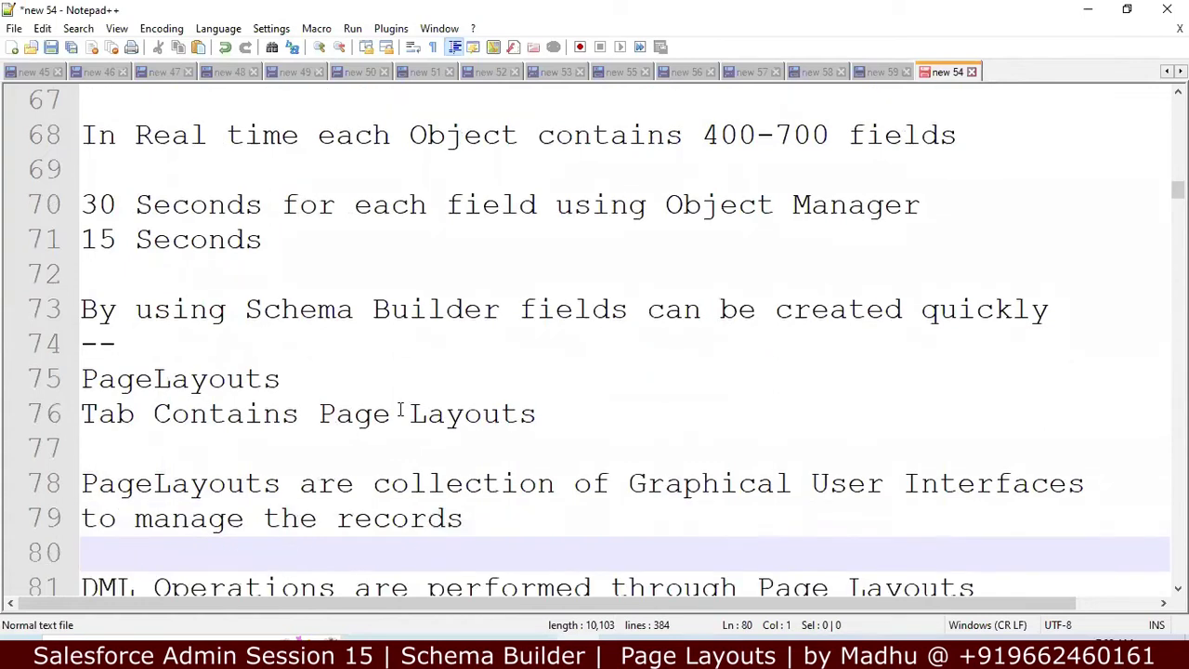
key("Down")
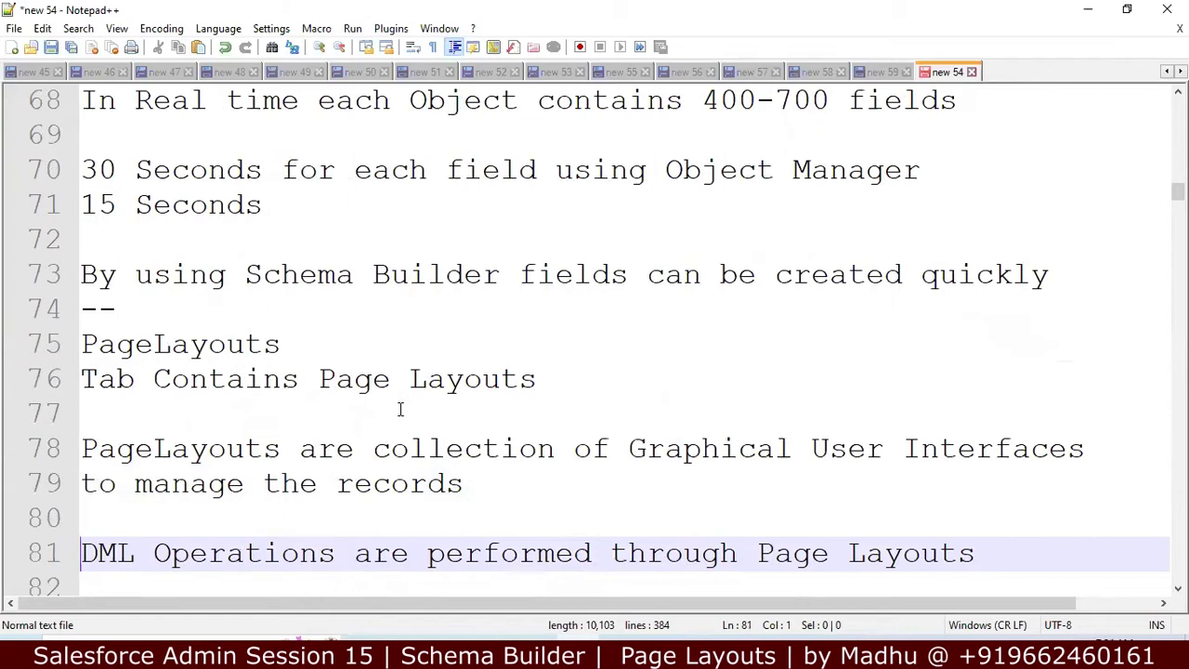
key("Down")
key("Down")
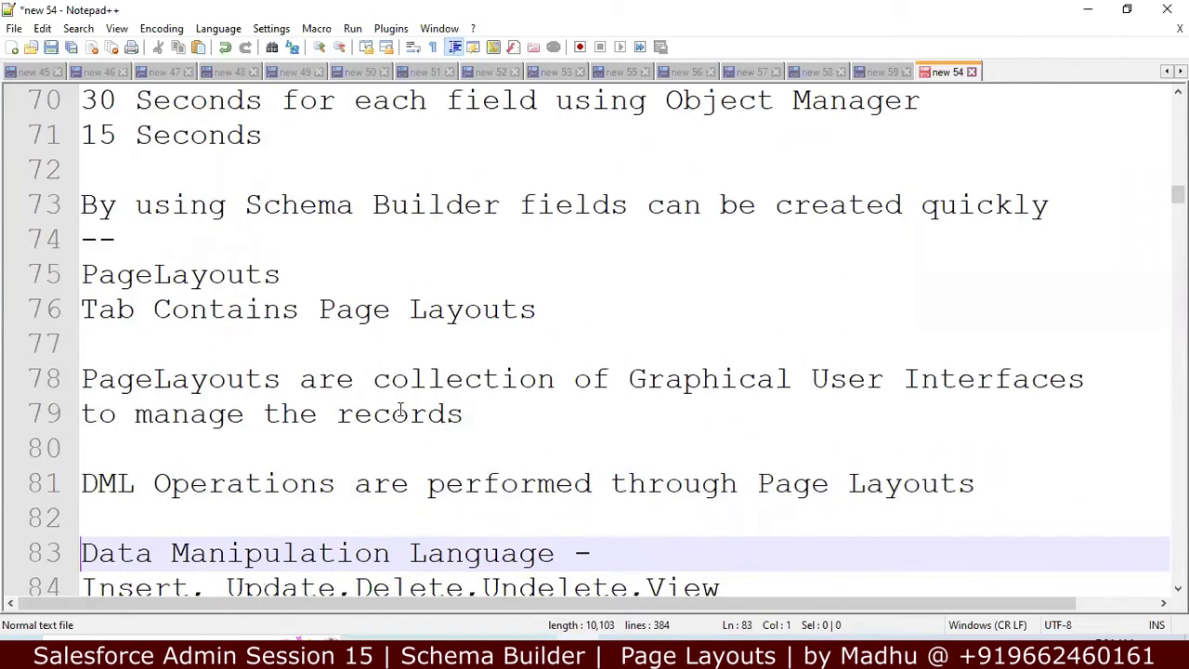
key("Down")
key("Down")
key("Down")
key("Down")
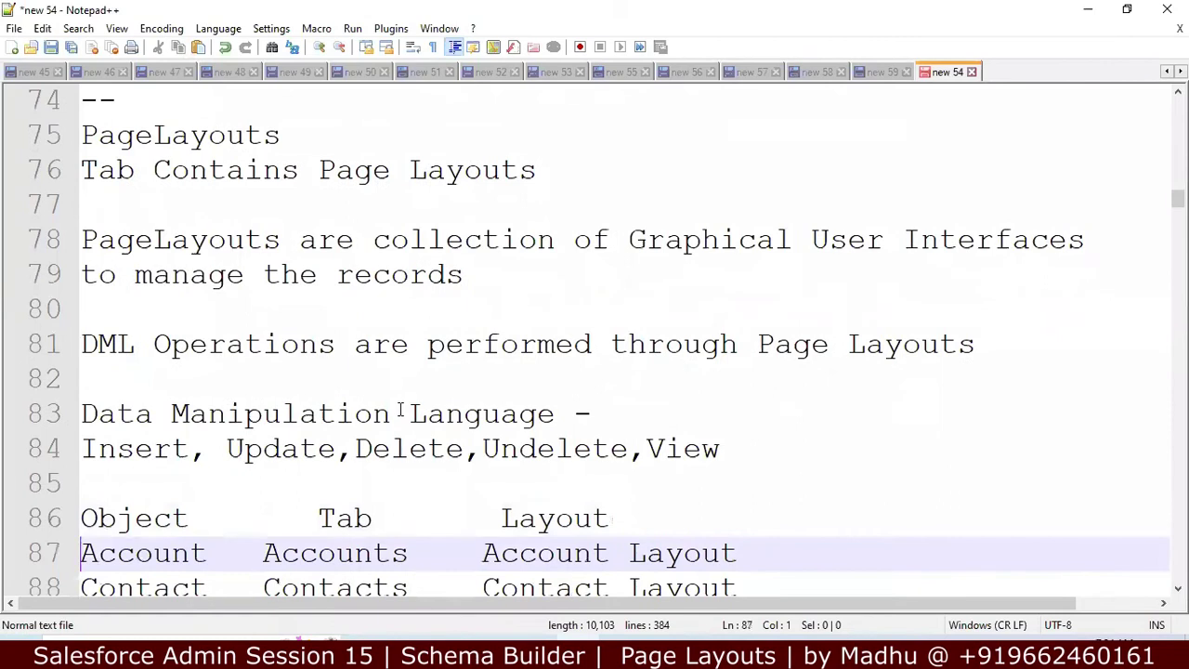
key("Down")
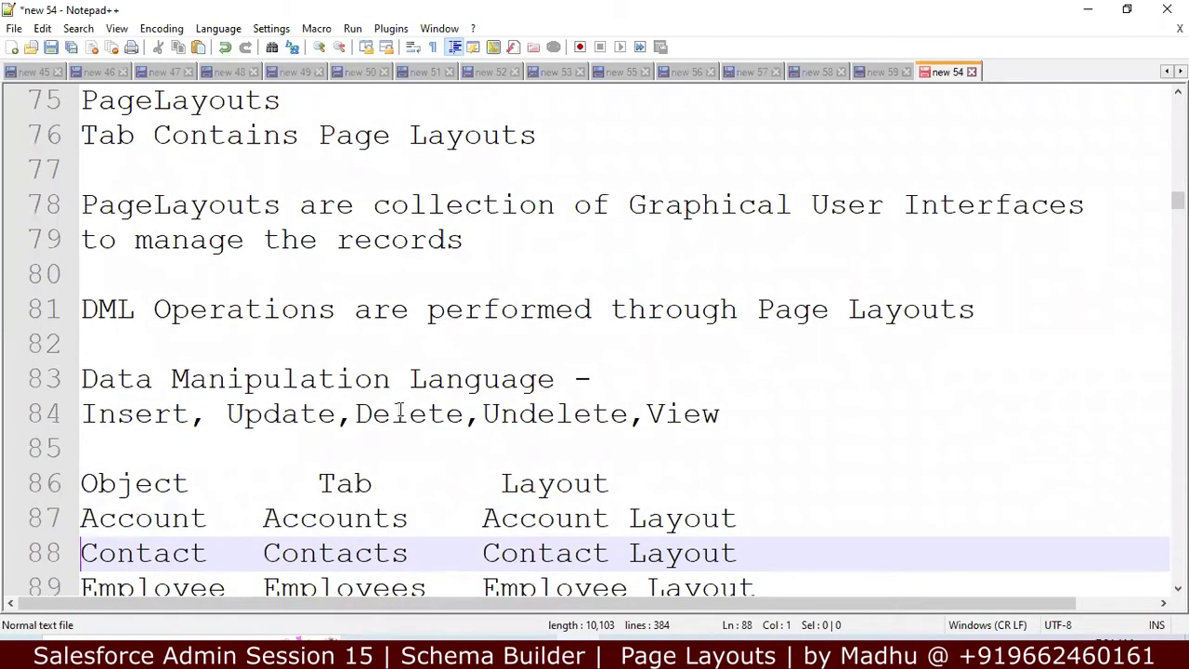
key("Up")
key("Up")
key("Up")
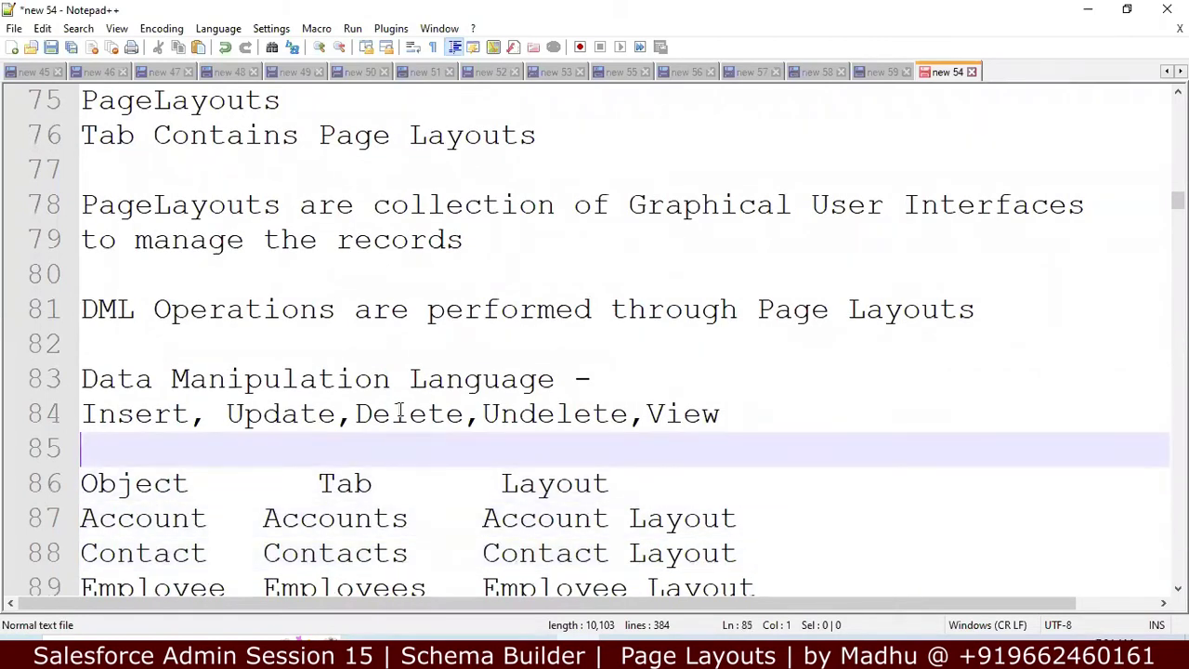
key("Down")
key("Down")
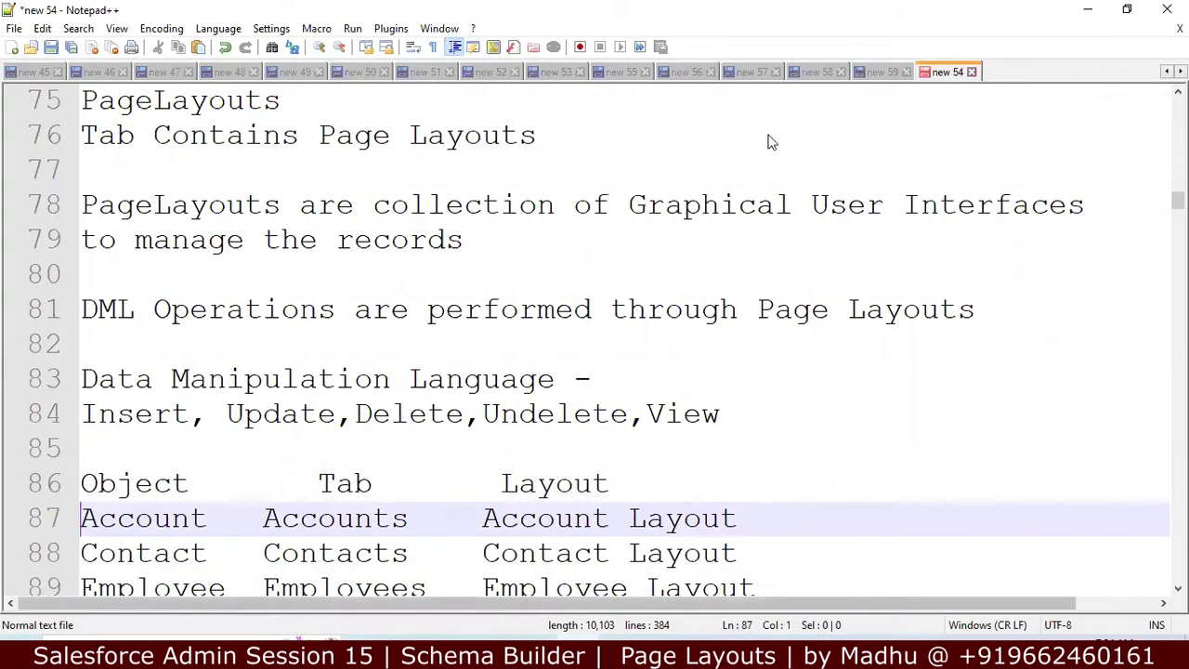
key("alt+Tab")
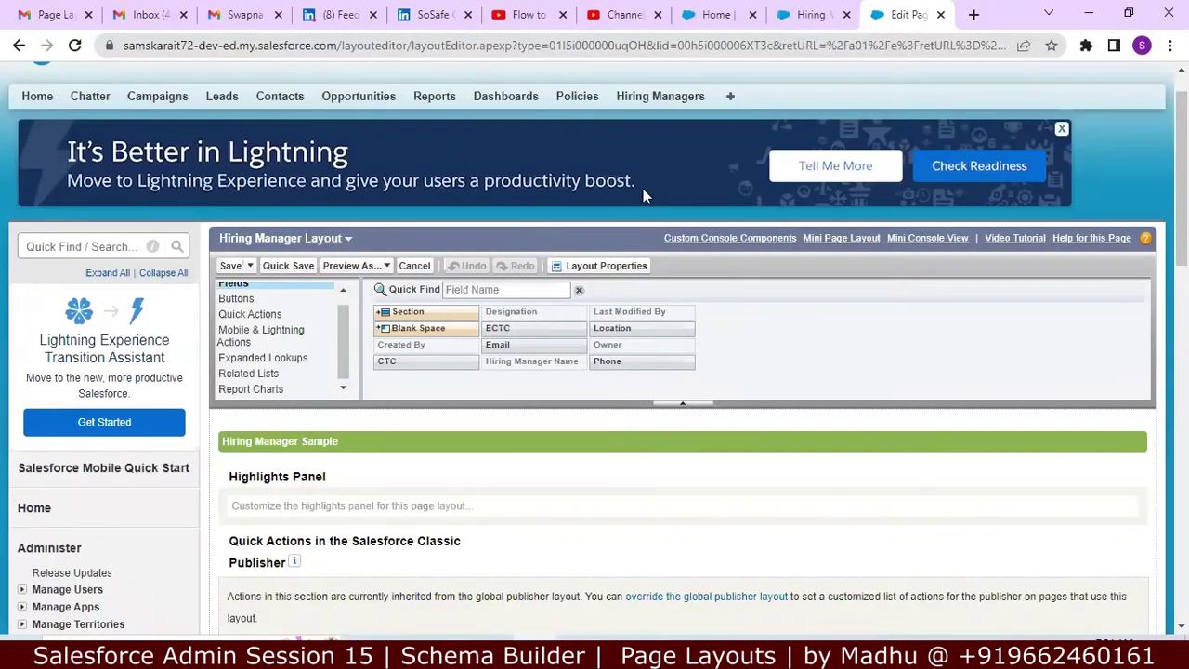
Step: Scroll through the LinkedIn SoSafe case study, then minimize the browser to reveal Notepad++
left_click(430, 15)
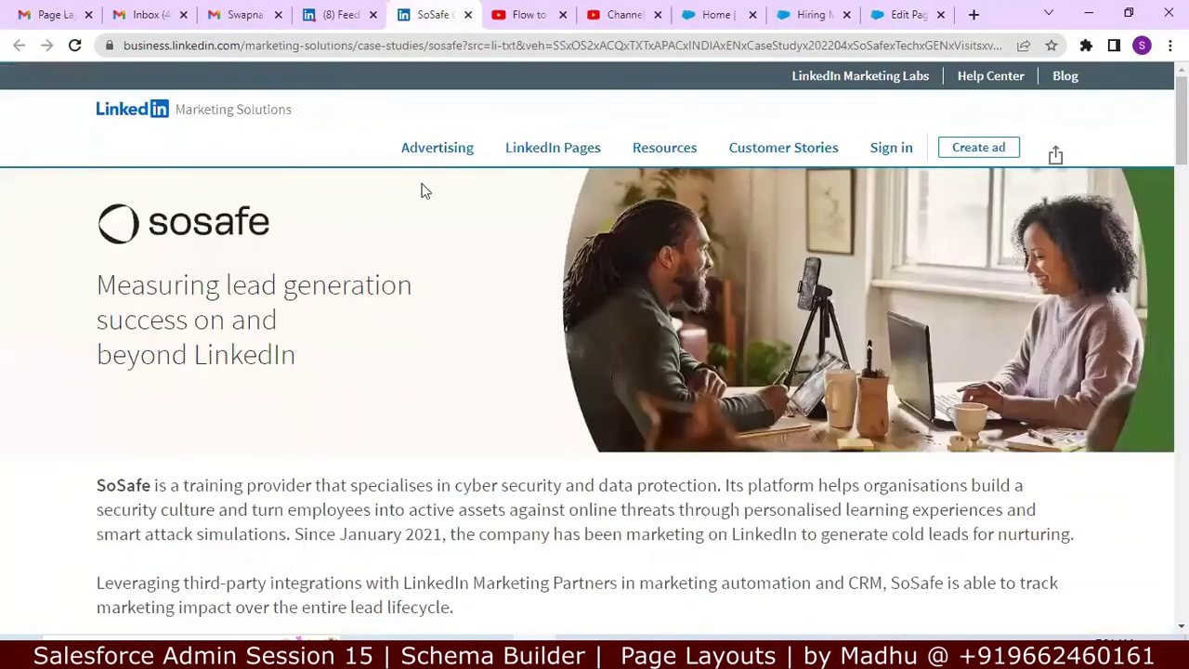
mouse_move(445, 148)
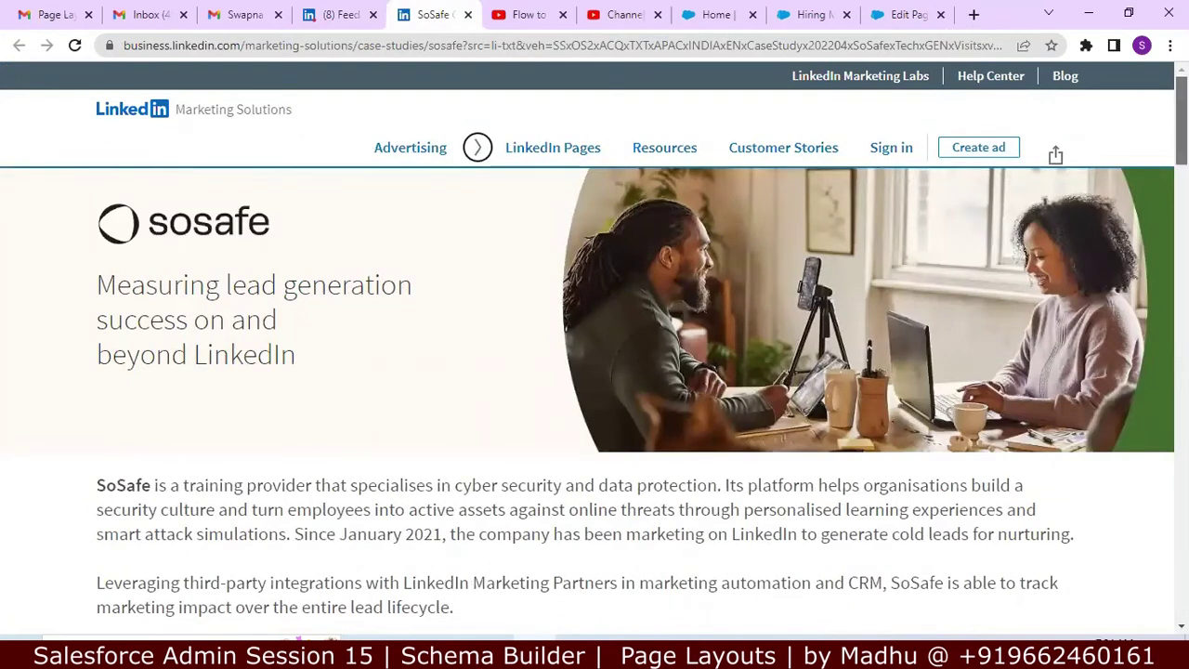
scroll(478, 147, "down", 10)
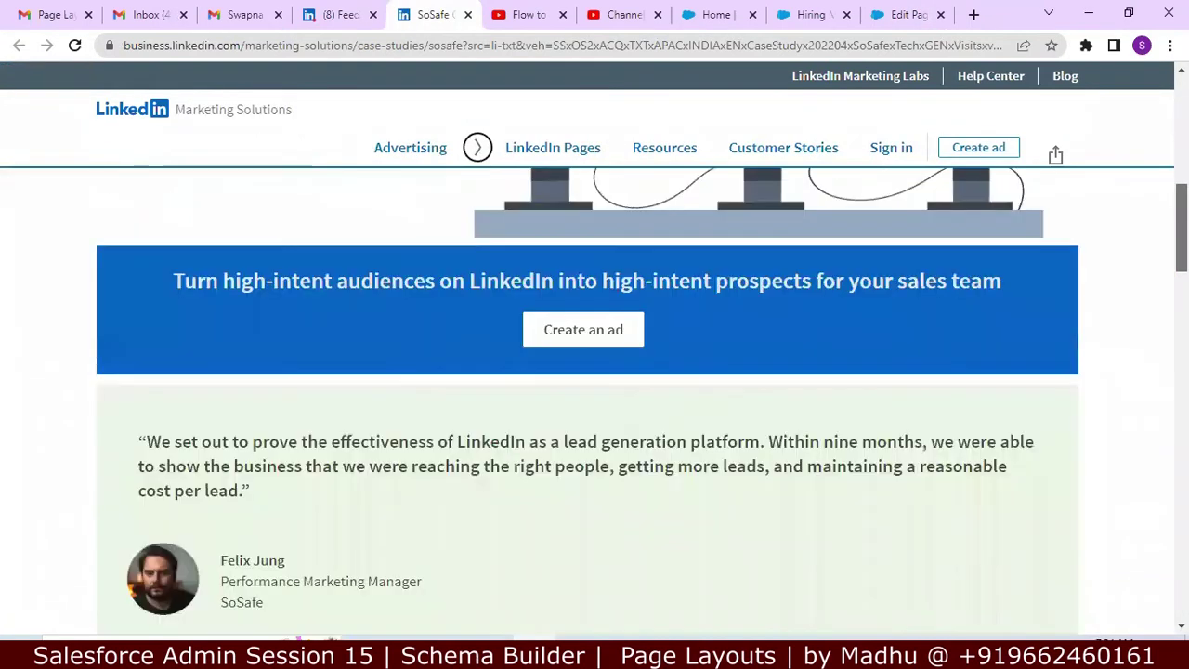
scroll(1152, 441, "up", 15)
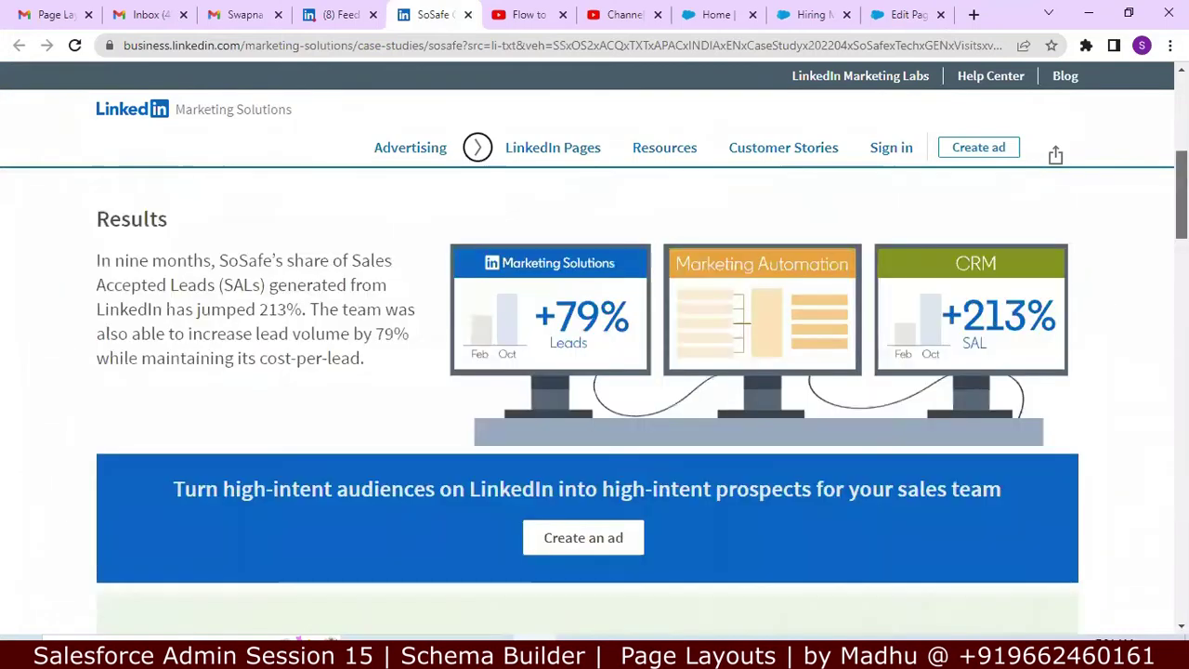
scroll(976, 210, "up", 3)
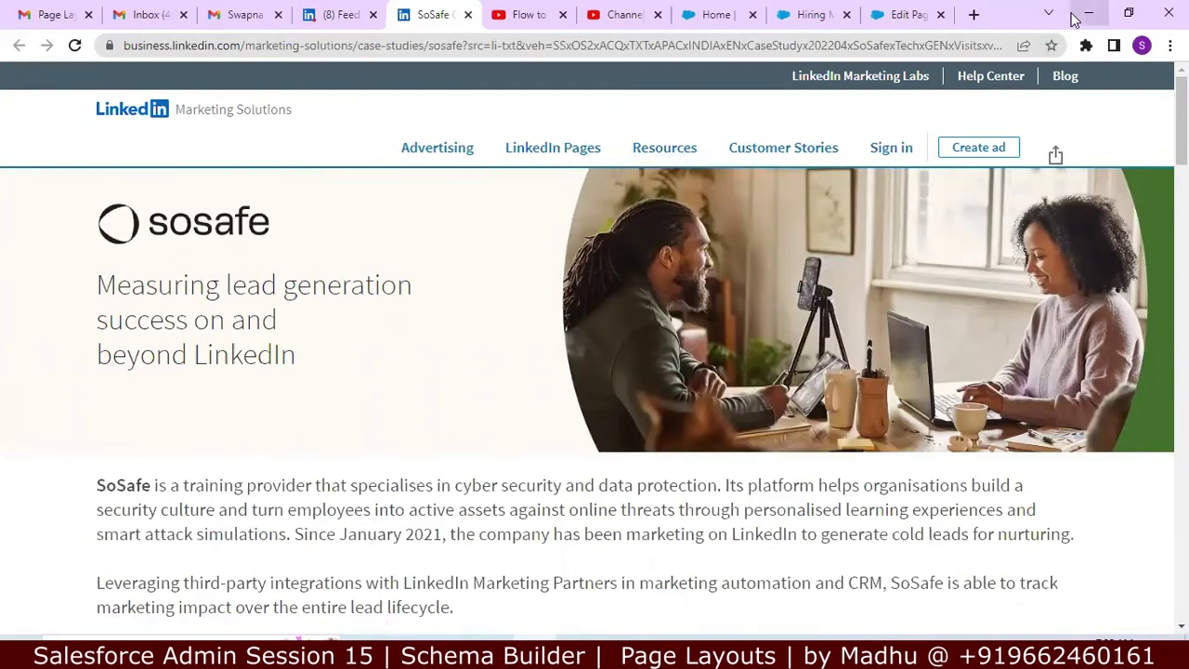
left_click(1085, 15)
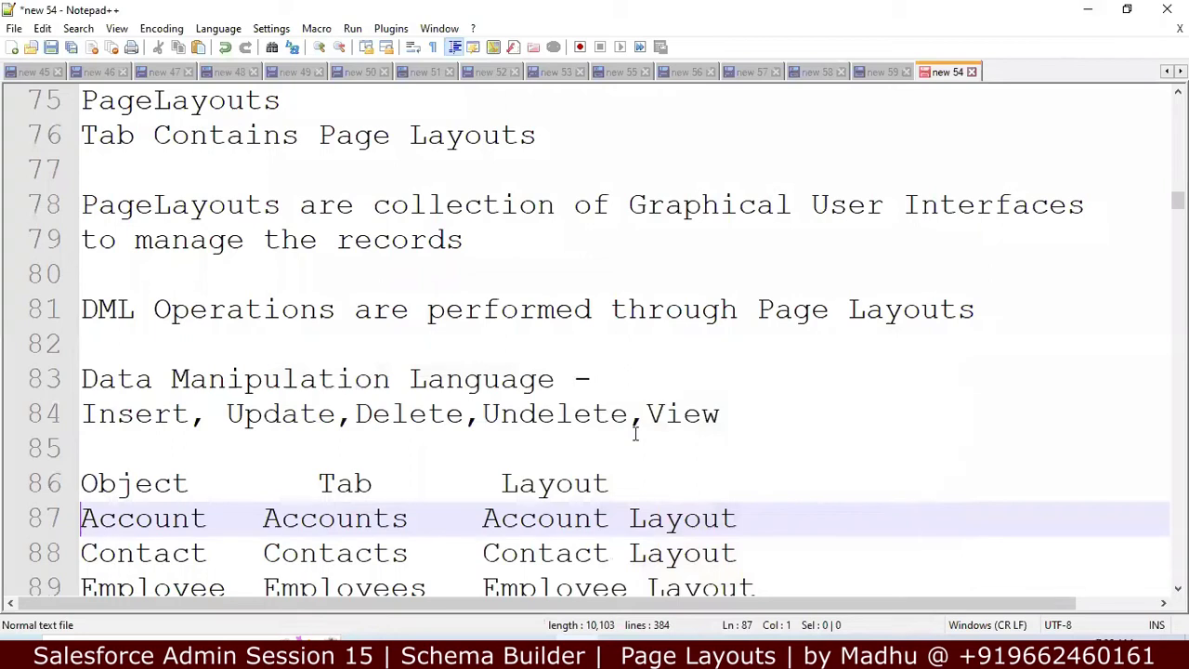
Step: Look over the Account row of the Object/Tab/Layout table, then switch back to the browser
key("Down")
key("Down")
key("Down")
key("Down")
key("Down")
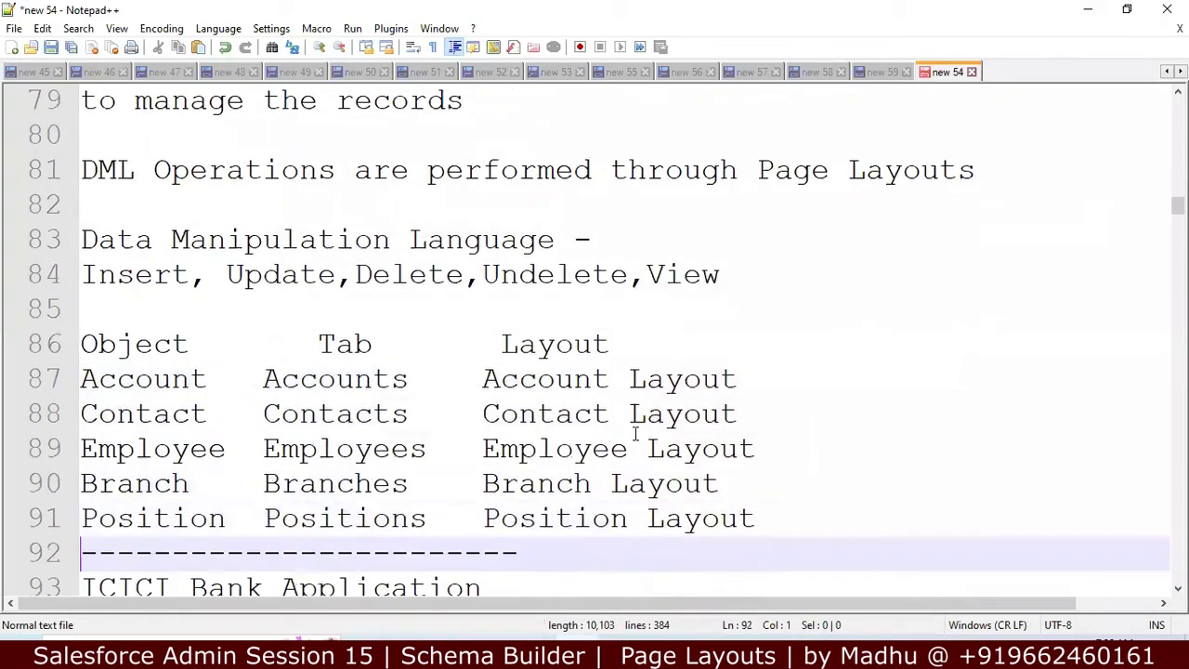
key("Up")
key("Up")
key("Up")
key("Up")
key("Up")
key("Right")
key("Right")
key("Right")
key("Right")
key("Right")
key("Right")
key("Right")
key("Right")
key("Right")
key("Right")
key("Right")
key("Right")
key("Right")
key("Right")
key("Right")
key("Right")
key("Right")
key("Right")
key("Right")
key("Right")
key("Right")
key("Right")
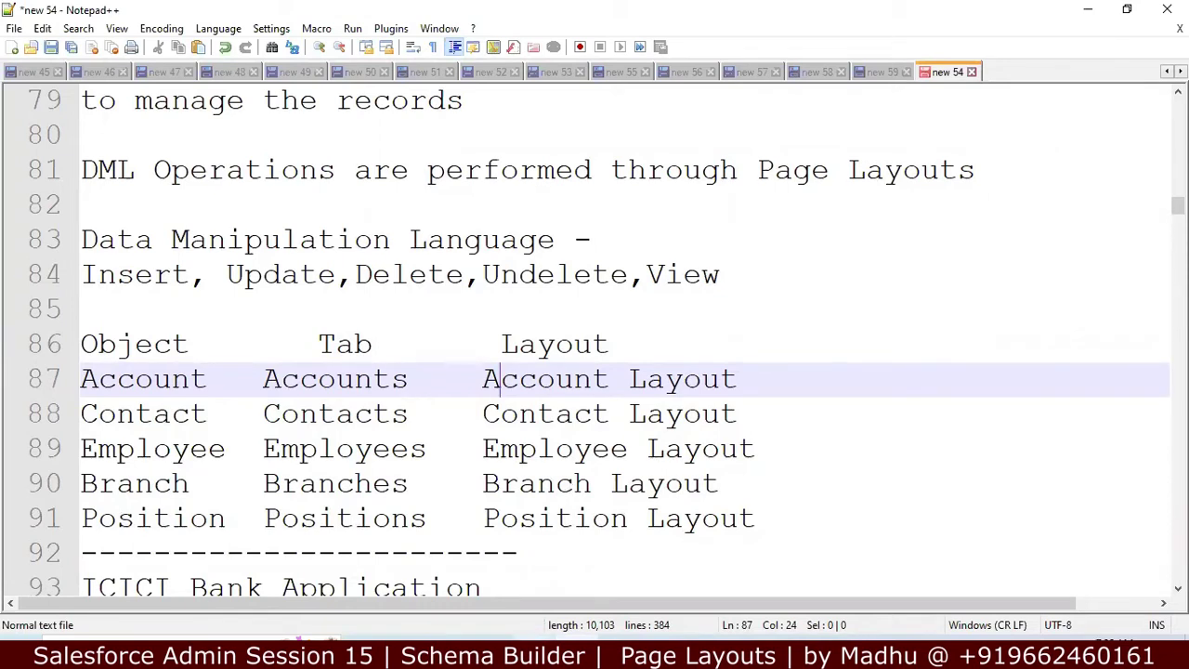
key("alt+Tab")
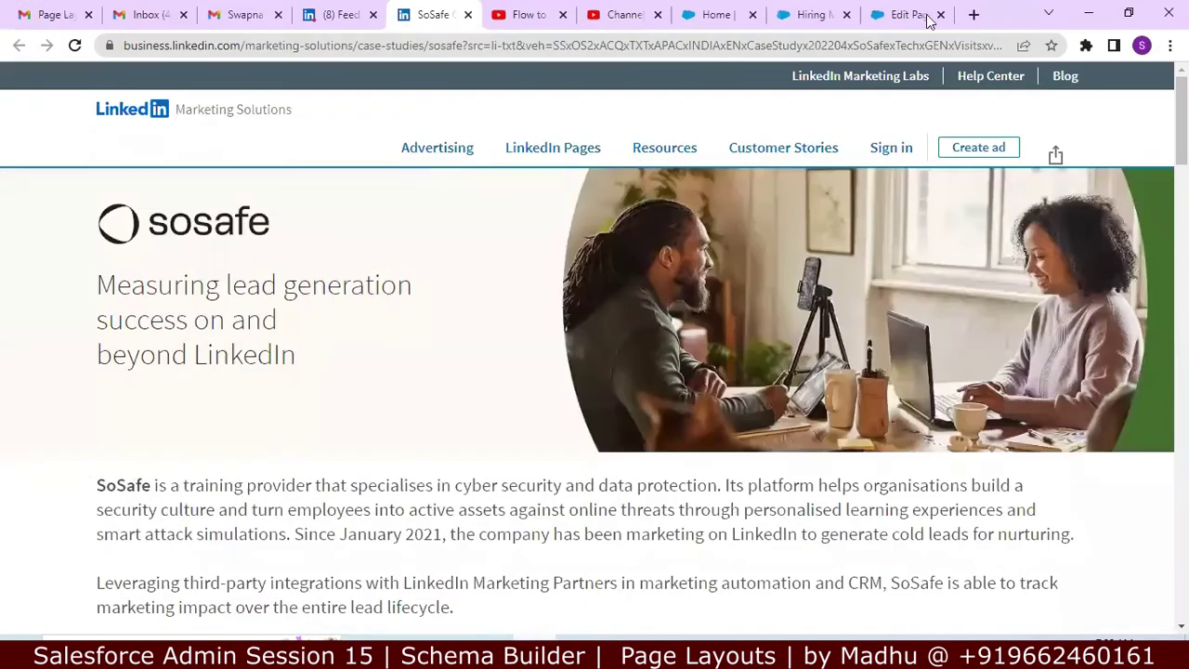
Step: Check that Hiring Manager's Page Layouts list holds only Hiring Manager Layout, then minimize the browser
left_click(911, 14)
left_click(806, 14)
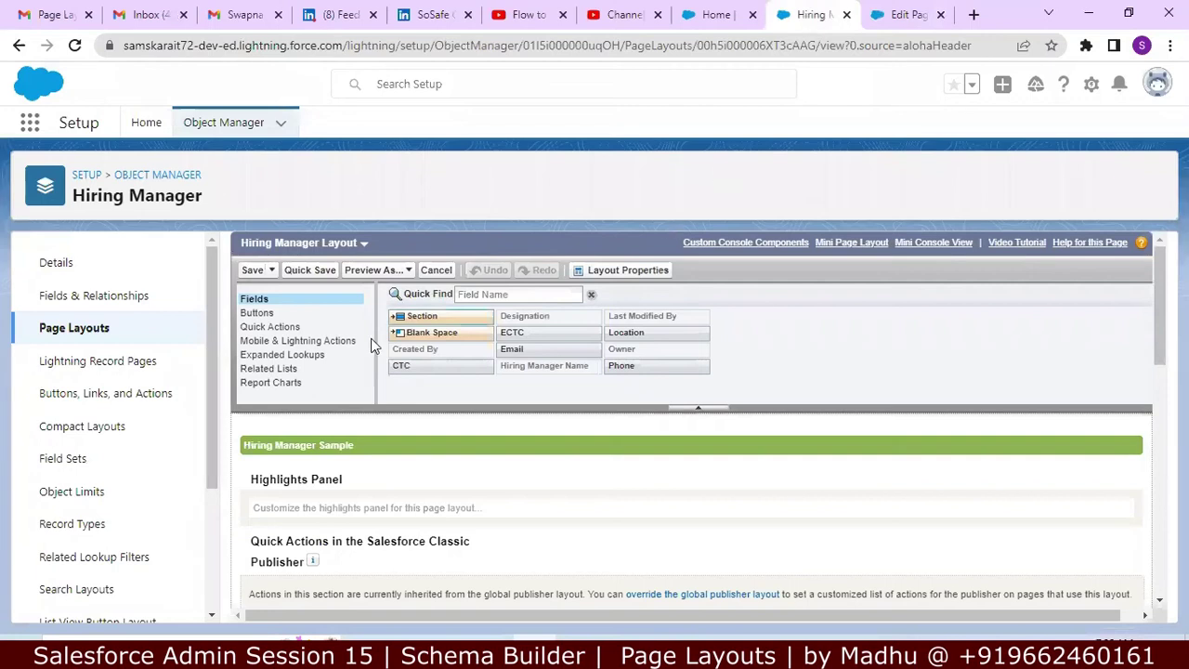
left_click(112, 327)
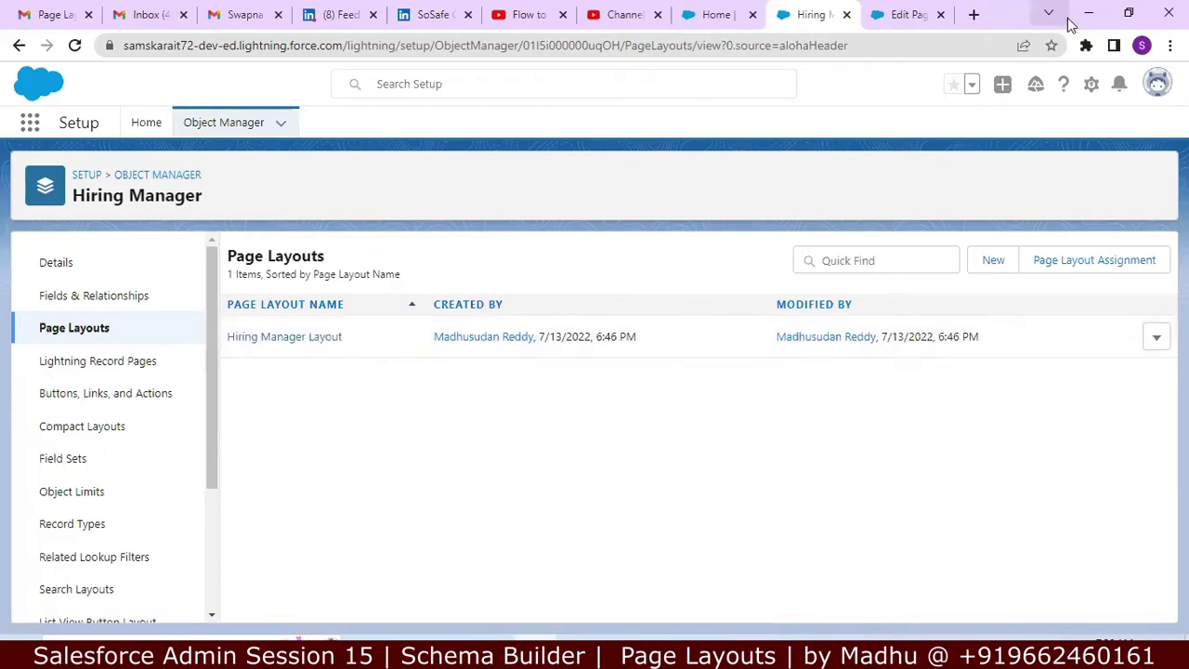
left_click(1086, 16)
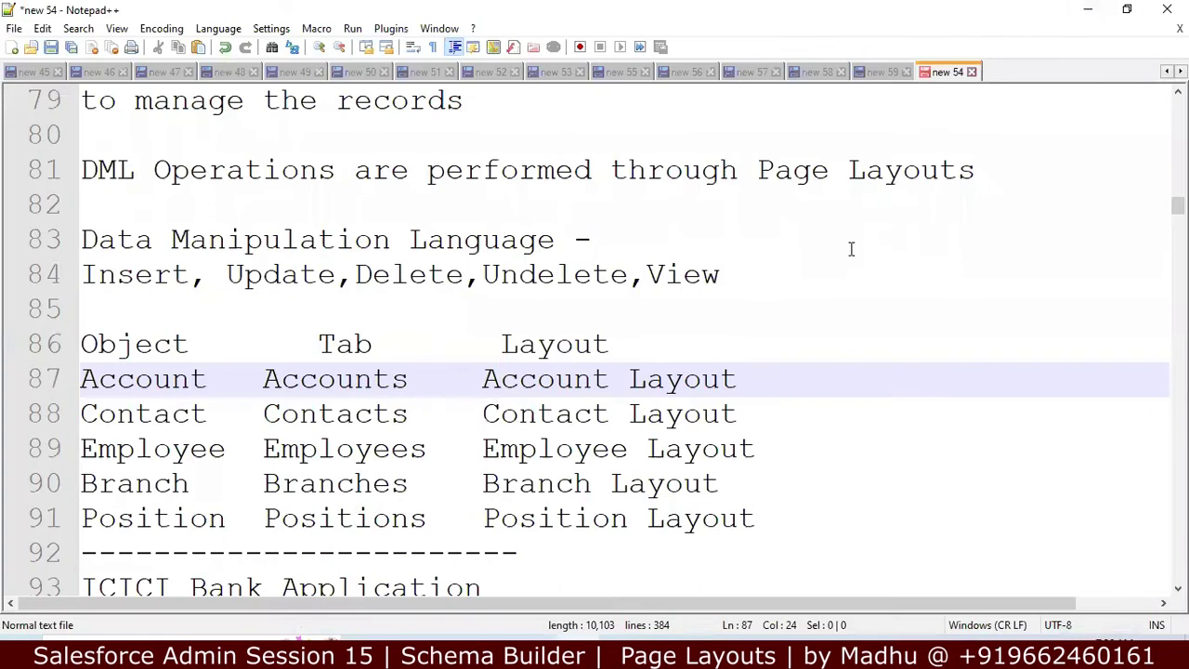
key("Down")
key("Down")
key("Down")
key("Down")
key("Down")
key("Down")
key("Down")
key("Down")
key("Down")
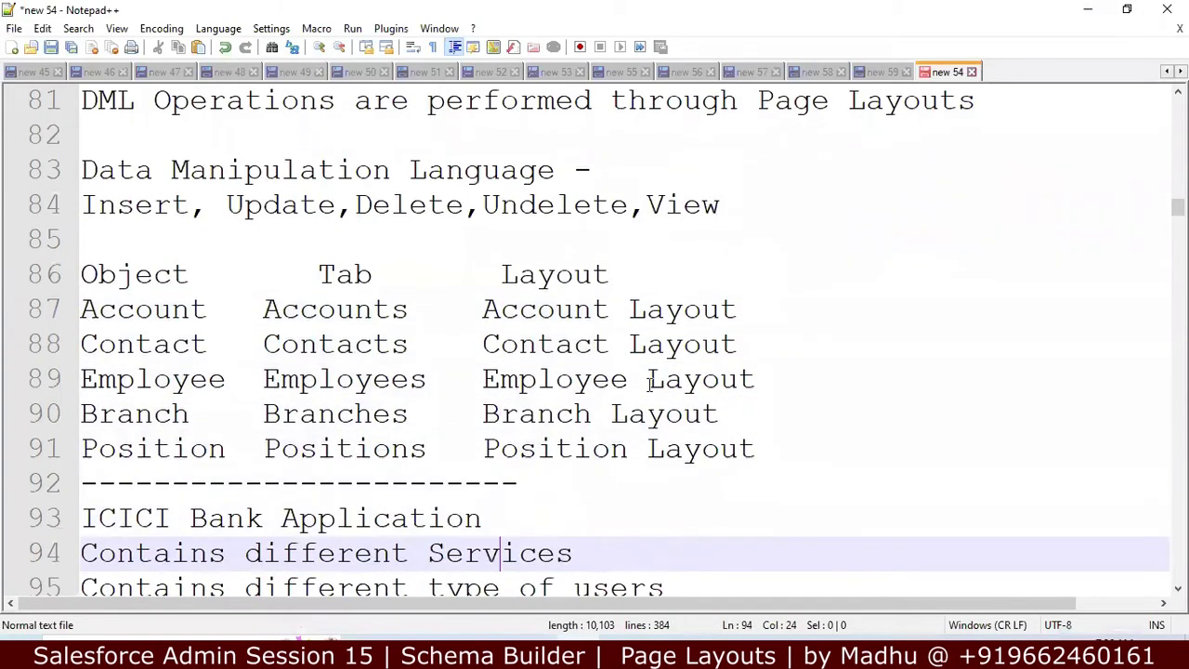
key("Down")
key("Down")
key("Down")
key("Down")
key("Down")
key("Down")
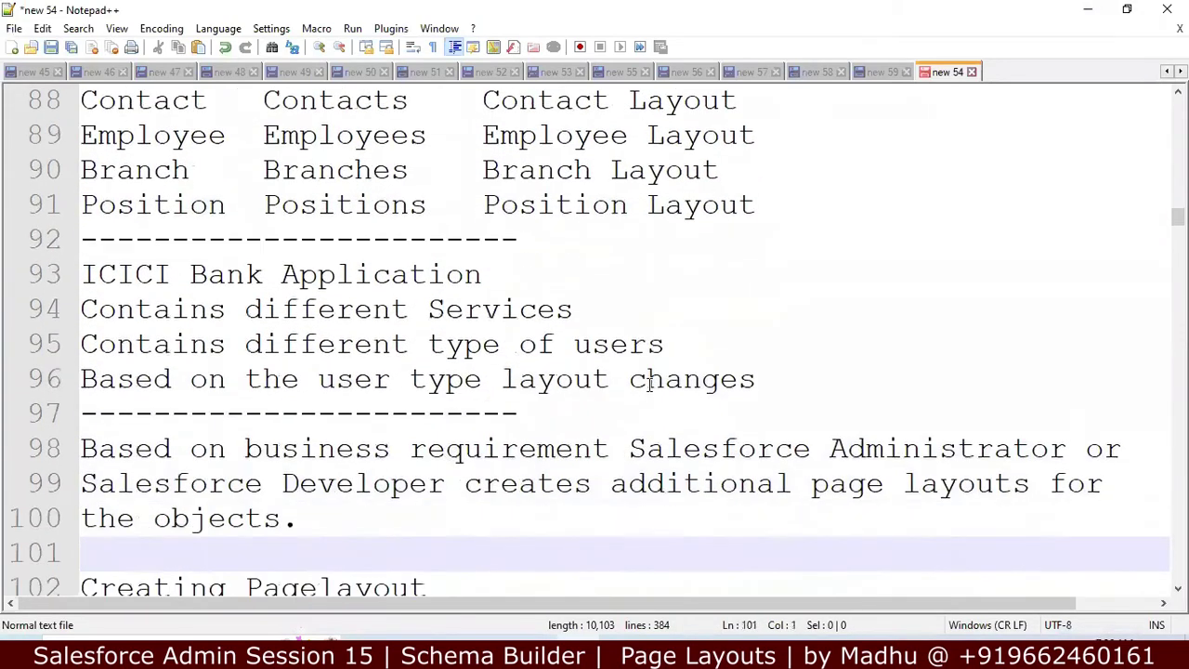
key("Down")
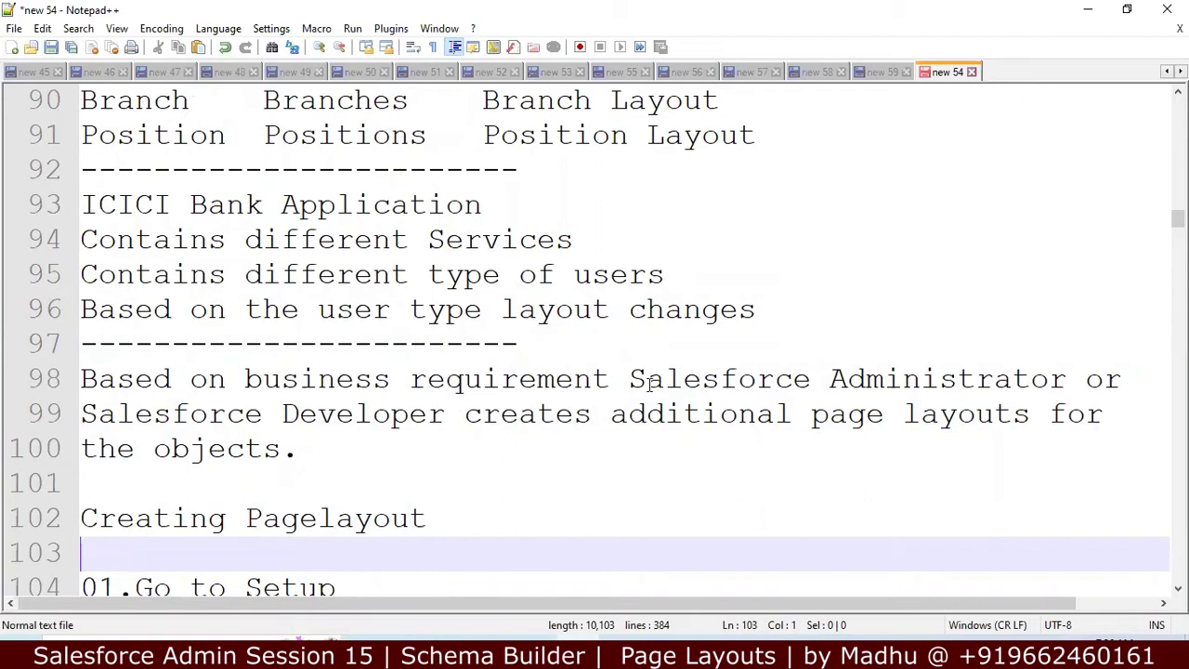
key("Down")
key("End")
key("Down")
key("End")
key("Down")
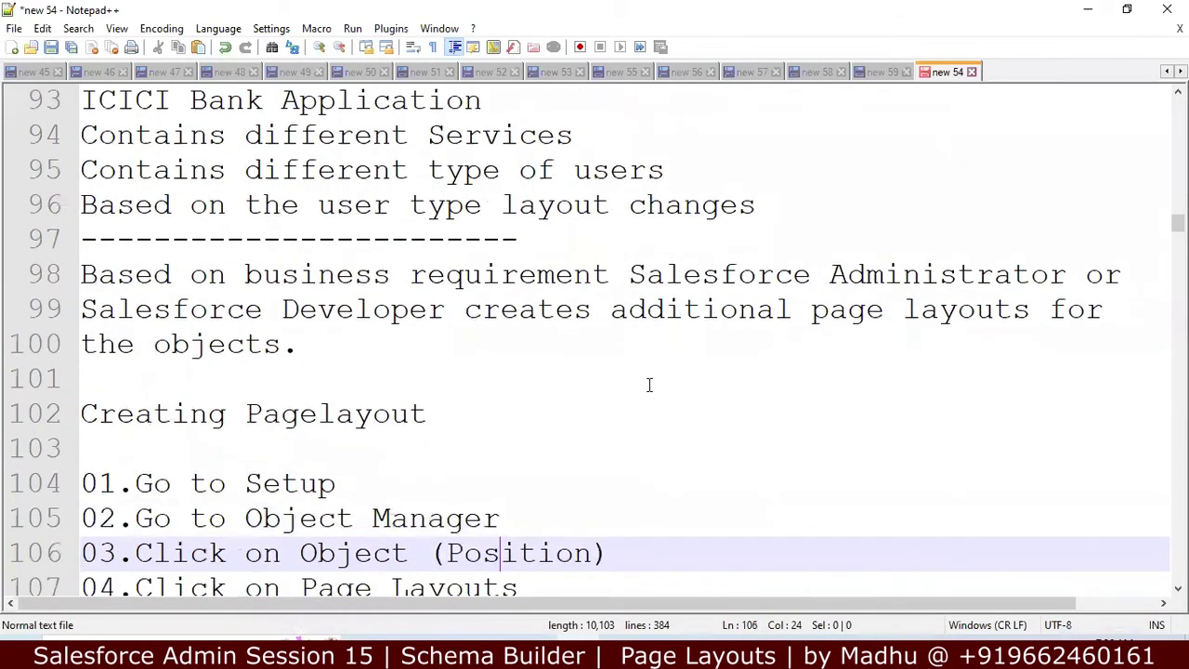
key("Down")
key("Down")
key("Down")
key("Down")
key("Down")
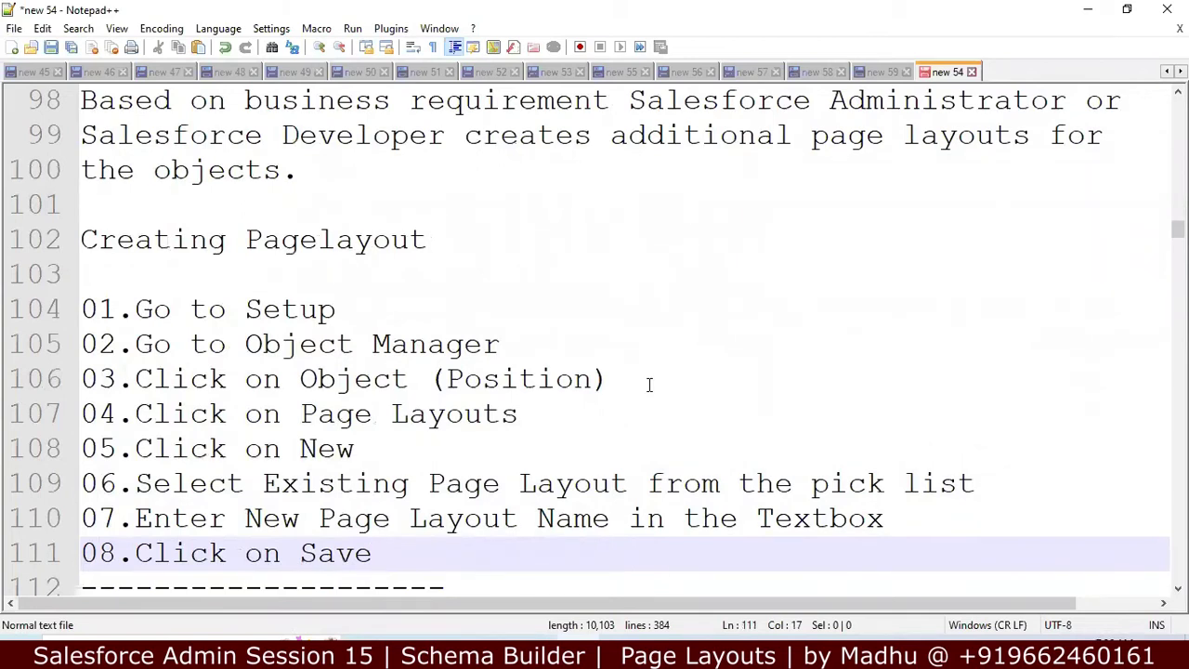
key("Down")
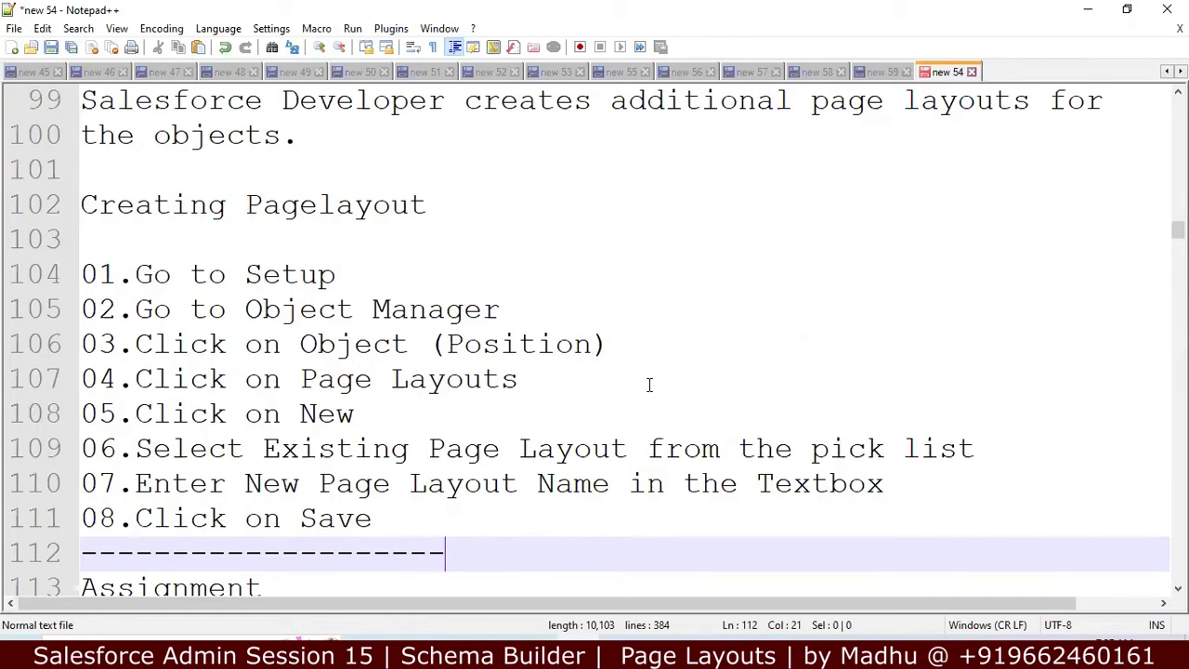
key("Up")
key("Up")
key("Up")
key("Up")
key("Up")
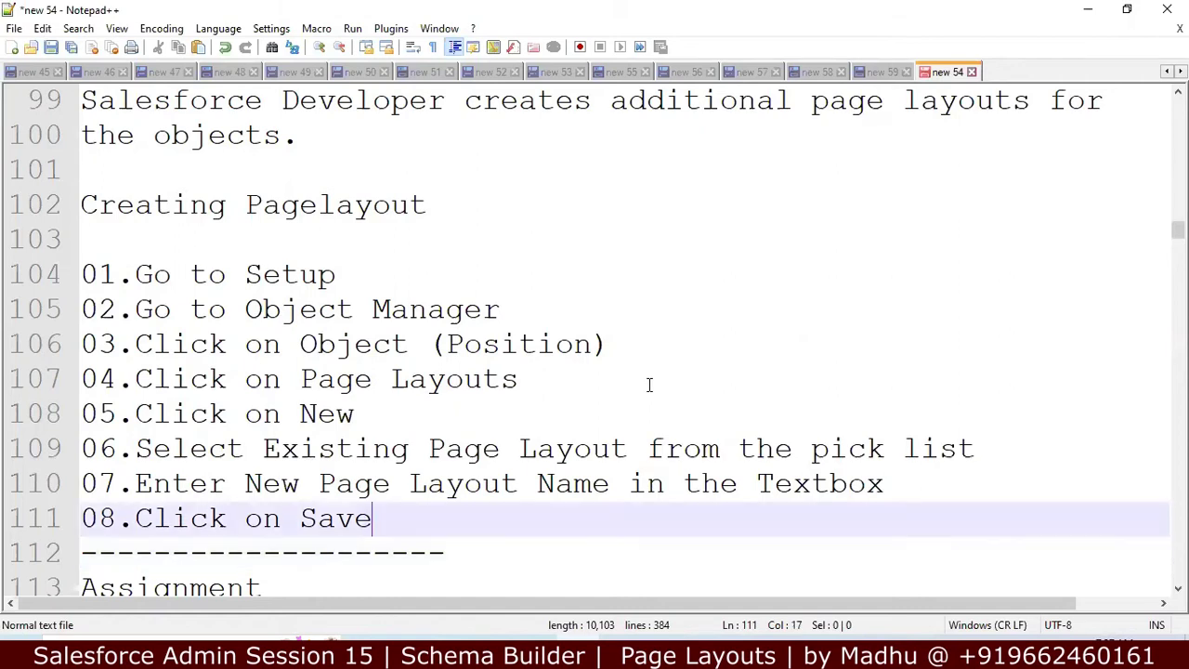
key("Up")
key("Down")
key("Down")
key("Down")
key("Down")
key("Down")
key("Down")
key("Down")
key("Down")
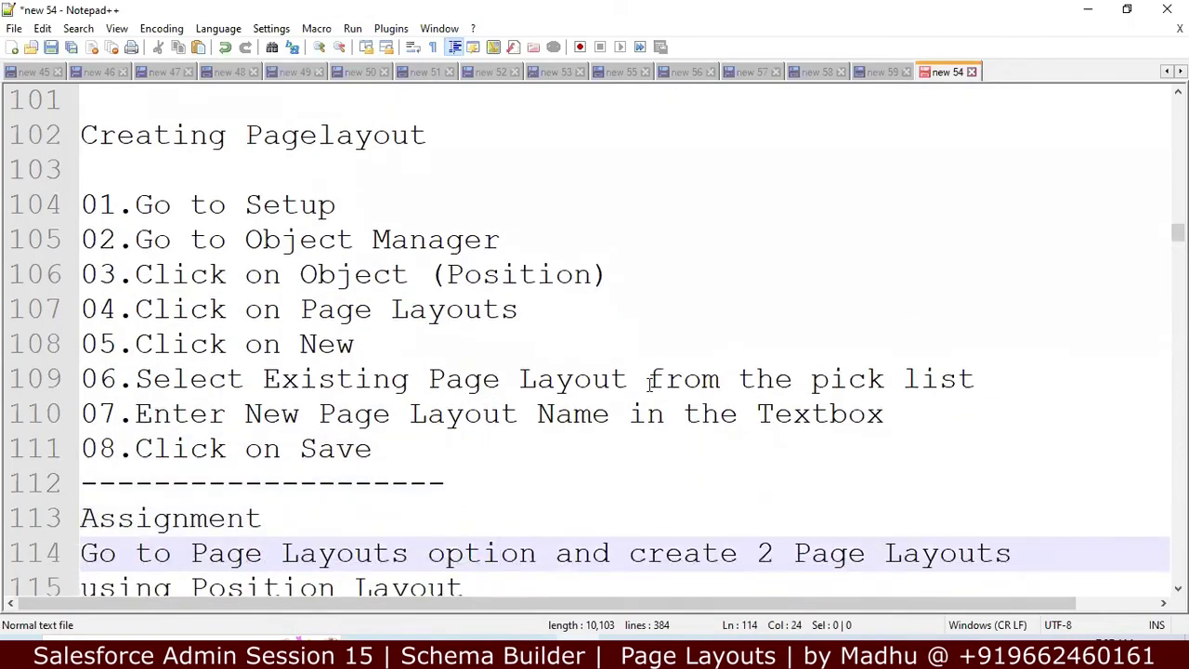
Step: Select the 'IT Jobs One Page Layout' line in the assignment notes
key("Down")
key("Down")
key("Down")
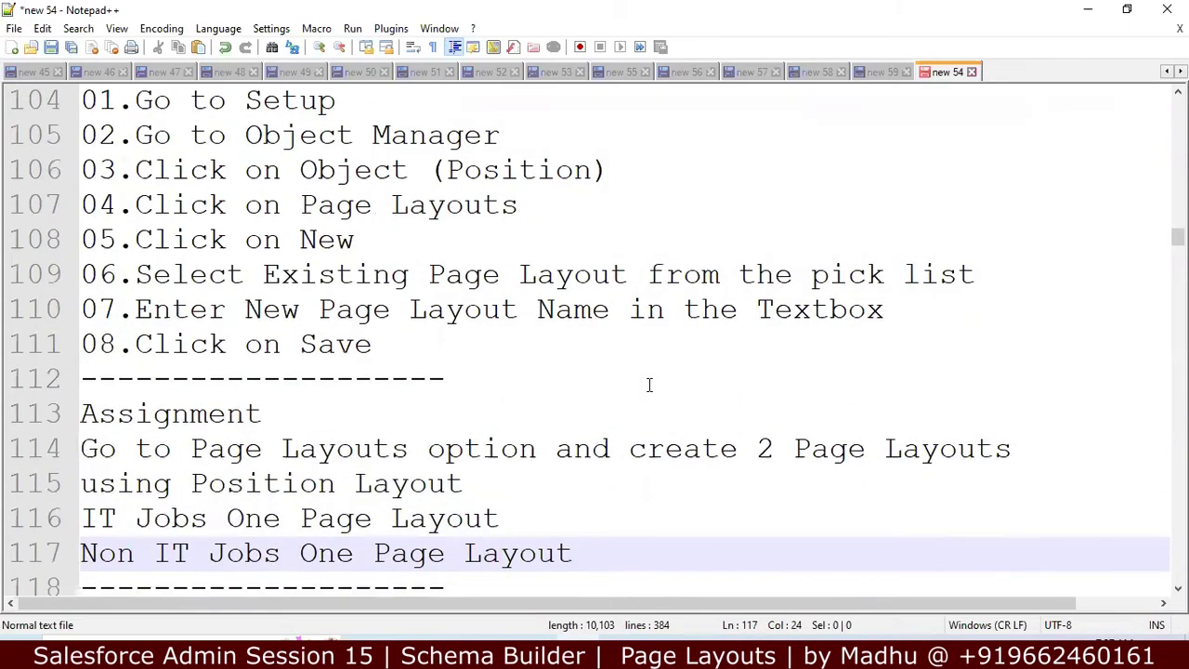
key("Up")
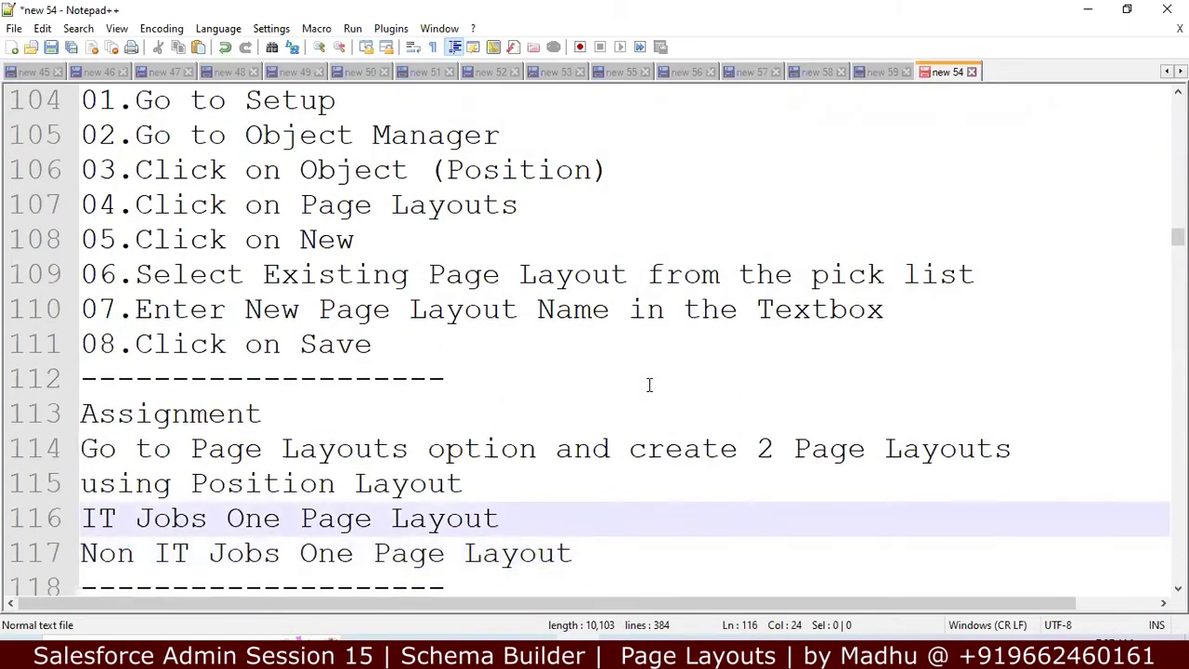
key("shift+Up")
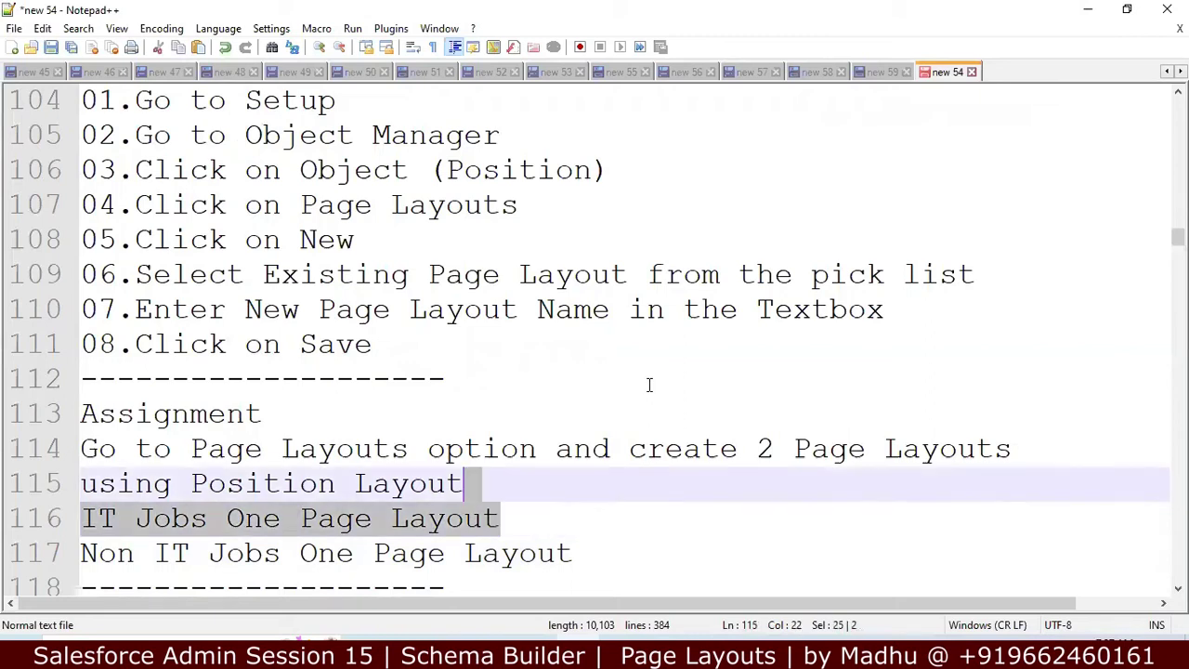
key("shift+Right")
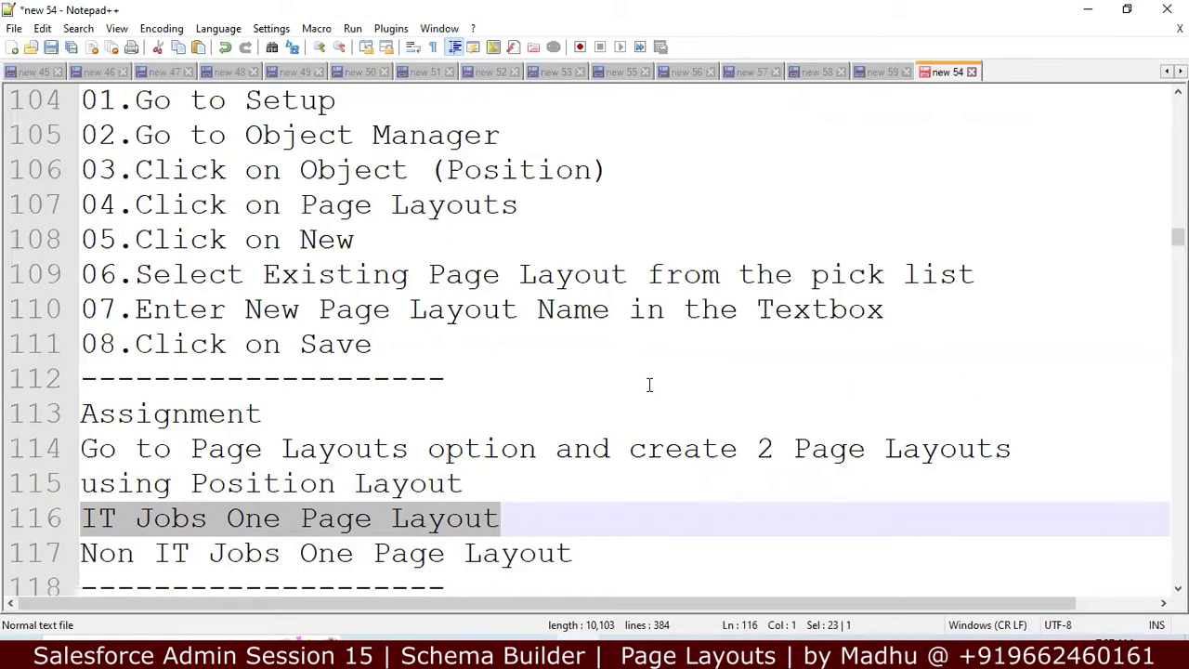
key("Down")
key("shift+Down")
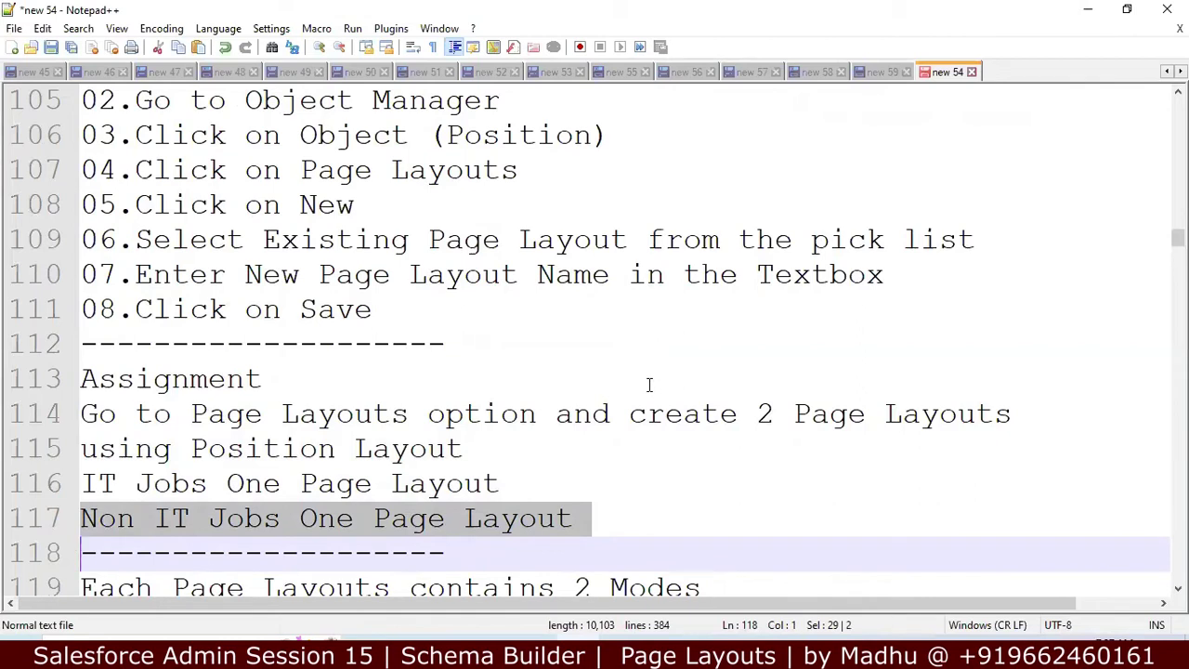
key("Up")
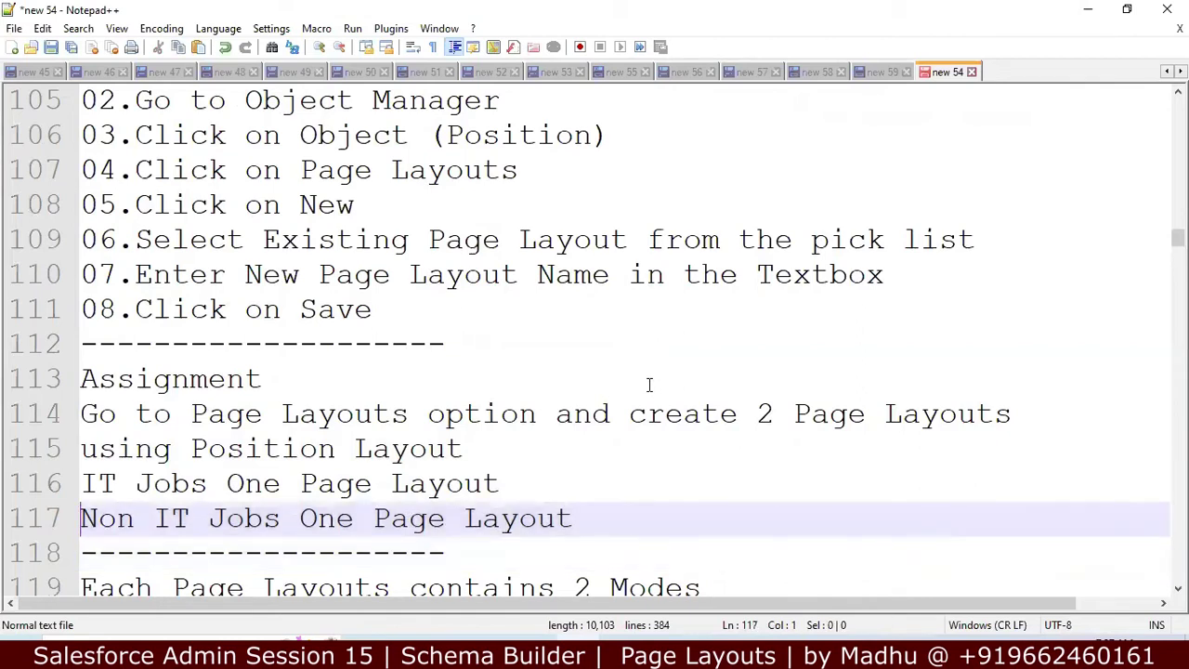
key("Up")
key("shift+Down")
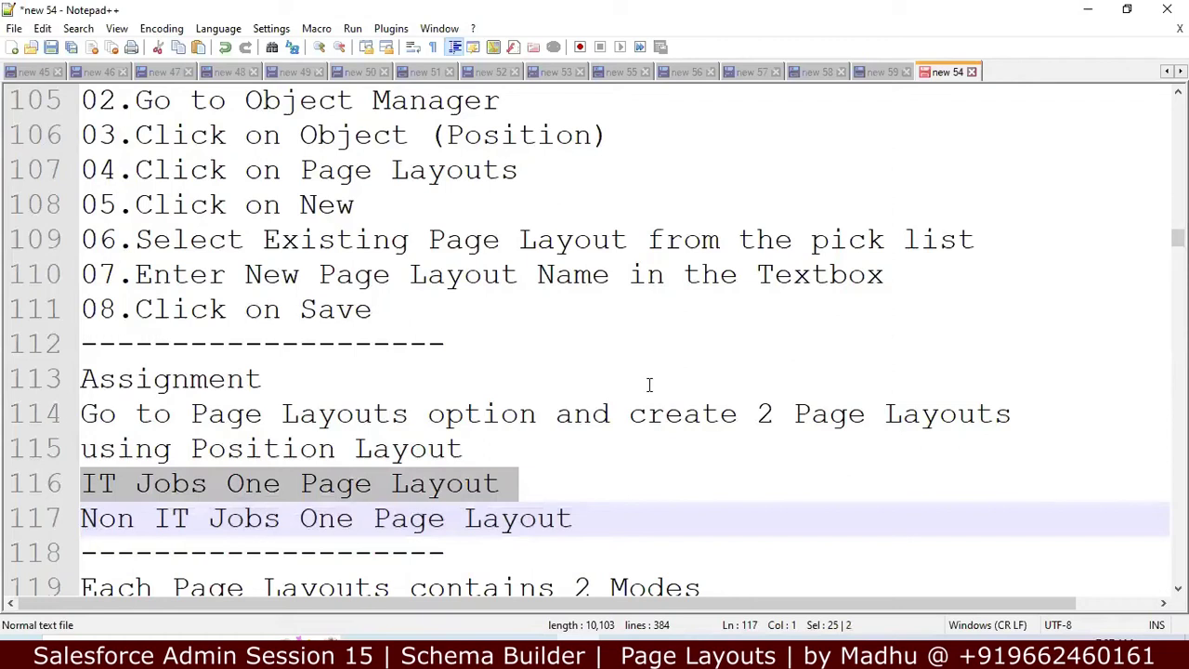
key("shift+Left")
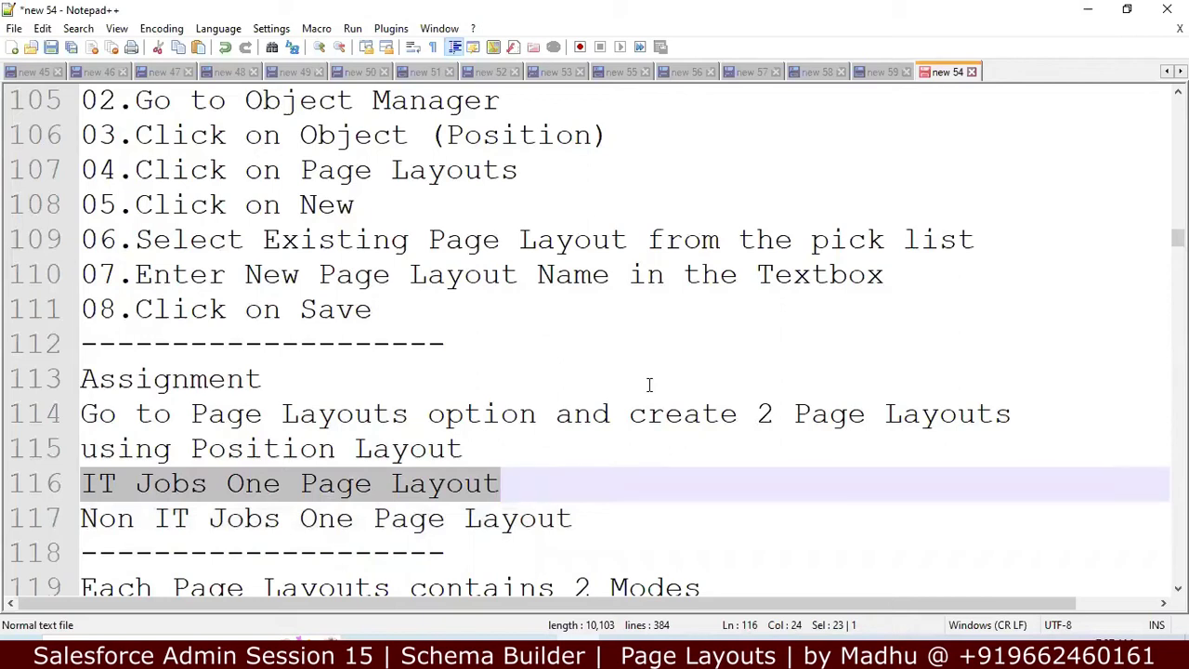
Step: Insert a line reading 'Create Position Object' above the Creating Pagelayout heading
key("Down")
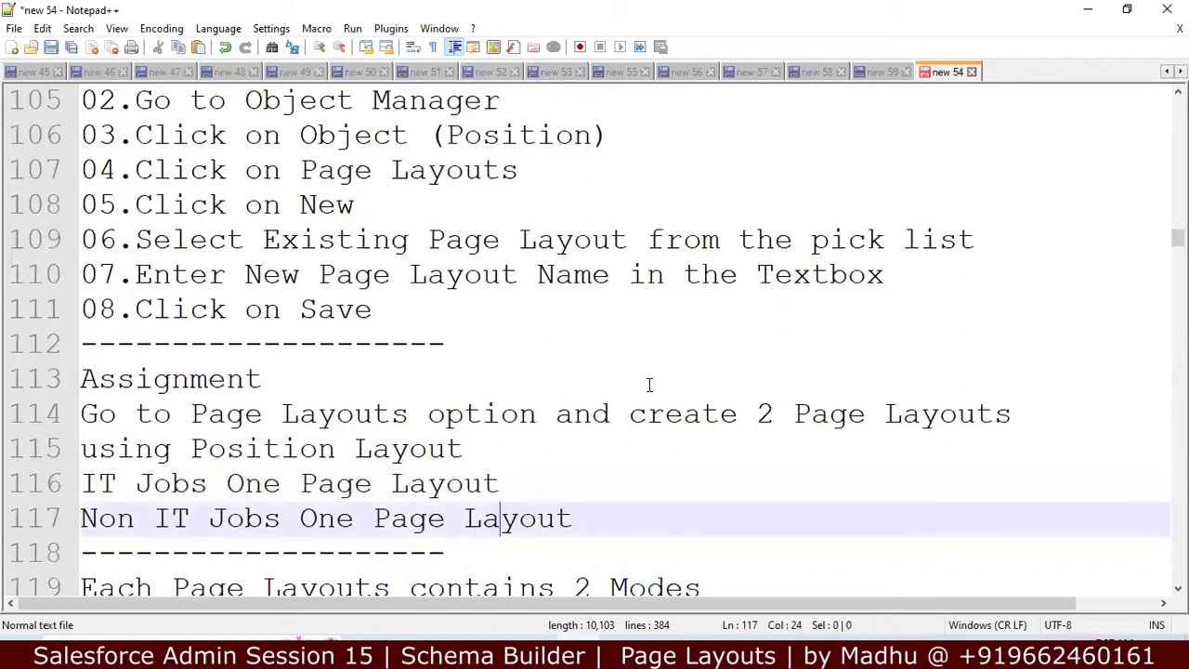
key("Down")
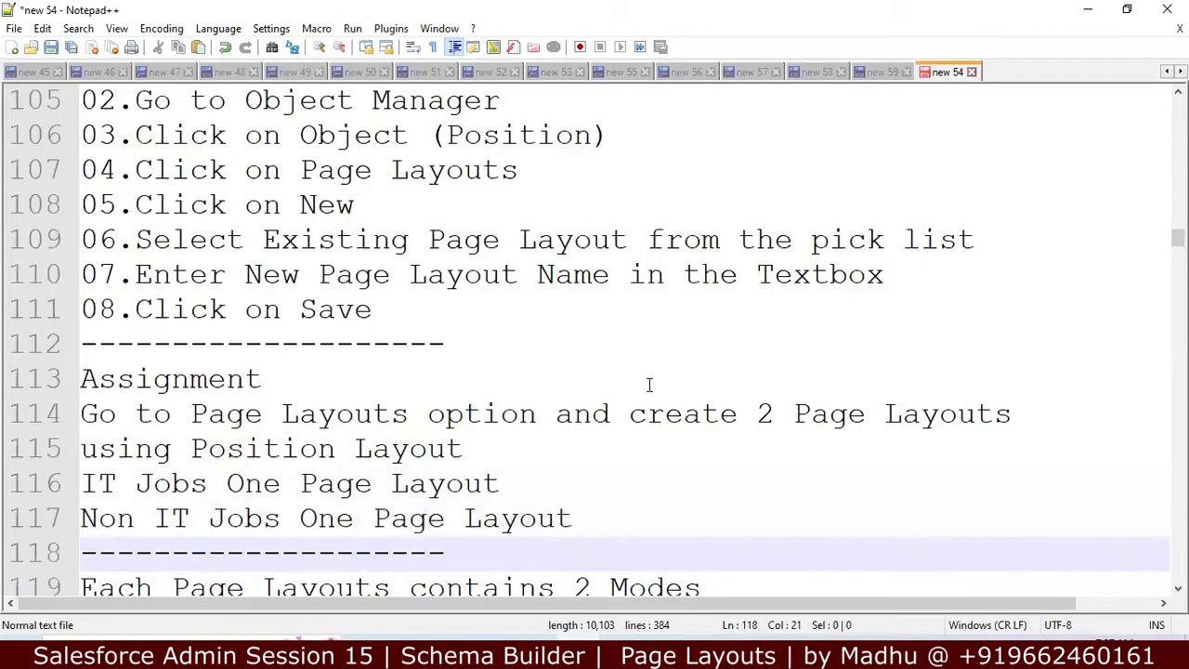
key("Up")
key("Up")
key("Up")
key("Up")
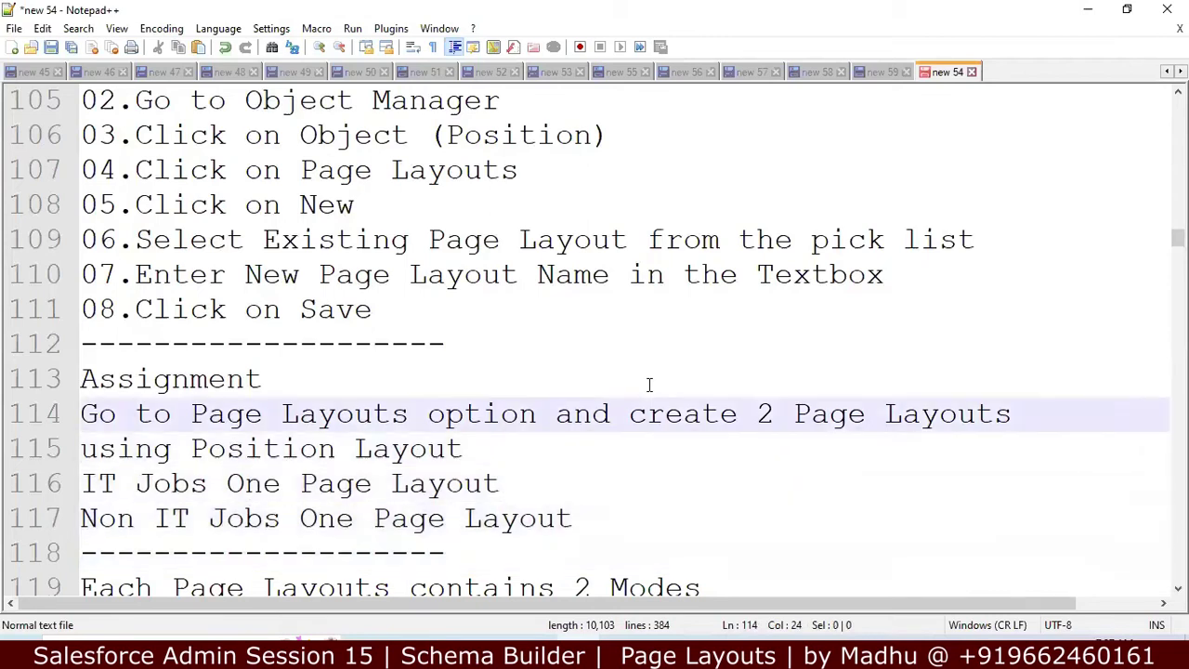
key("Up")
key("Up")
key("Up")
key("Up")
key("Up")
key("Up")
key("Up")
key("Up")
key("Up")
key("Up")
key("Up")
key("Up")
key("Up")
key("Up")
key("Up")
key("Up")
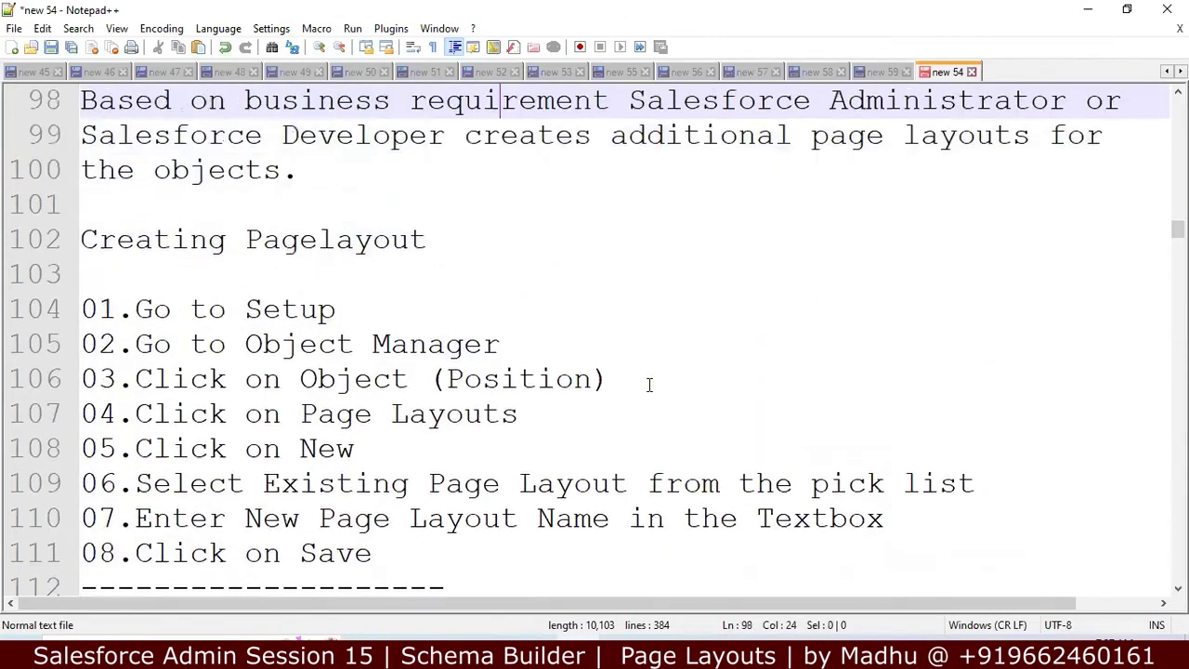
key("Up")
key("Up")
key("Up")
key("Down")
key("Down")
key("Down")
key("Down")
key("Down")
key("Down")
key("Down")
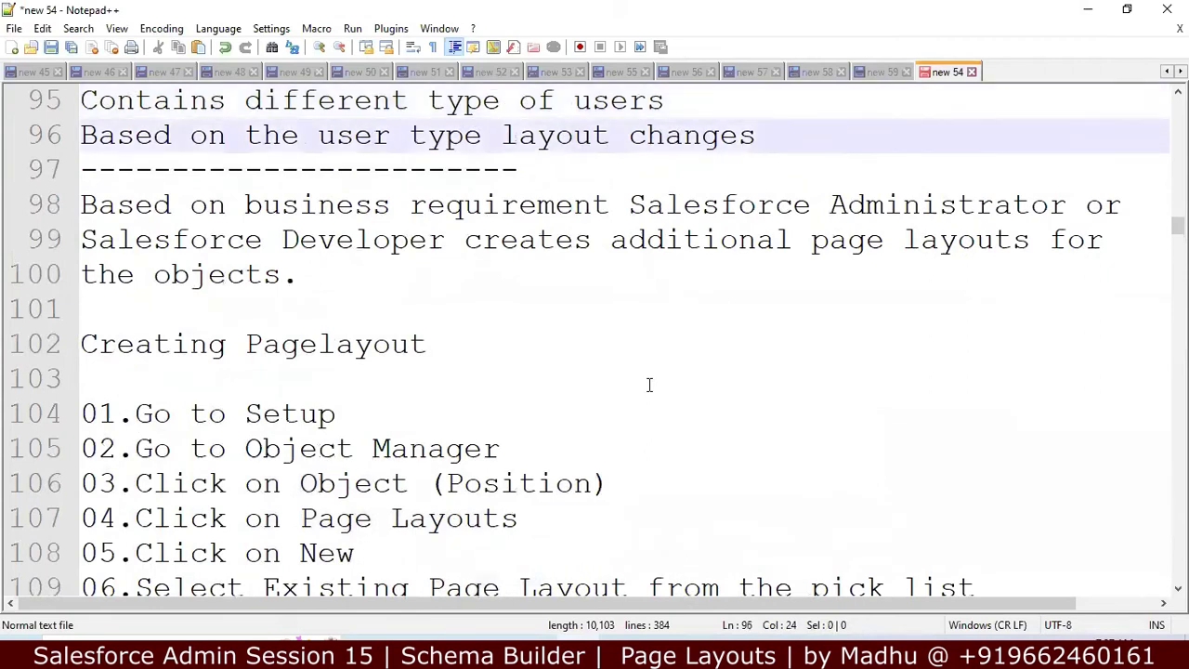
key("Up")
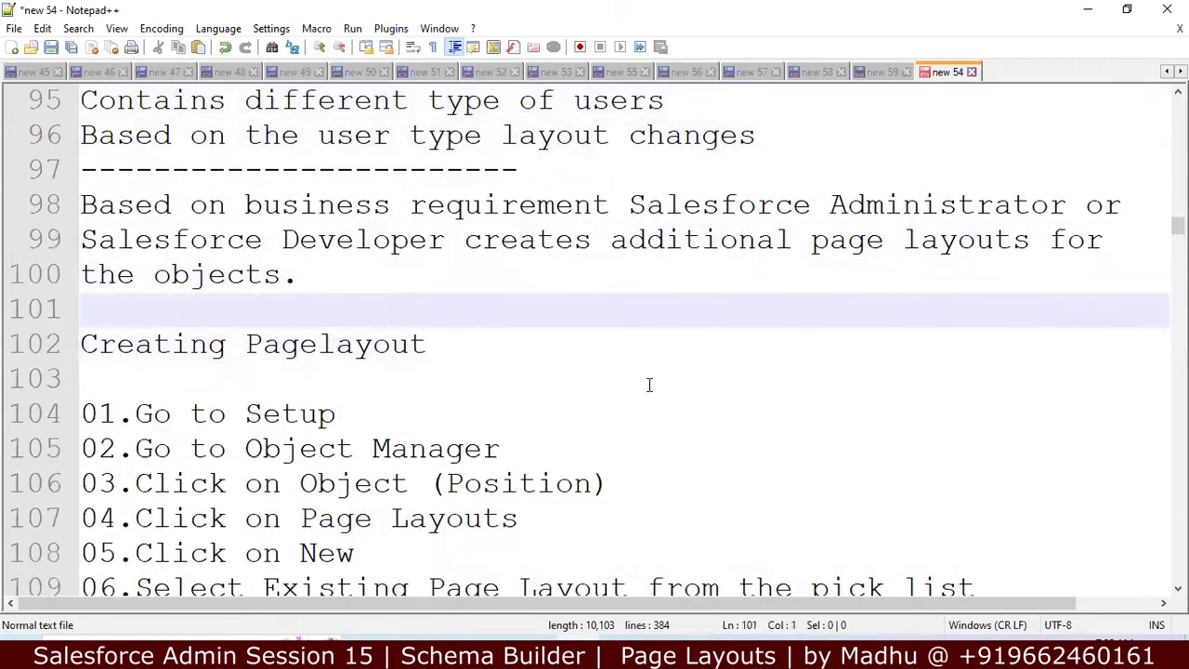
key("Return")
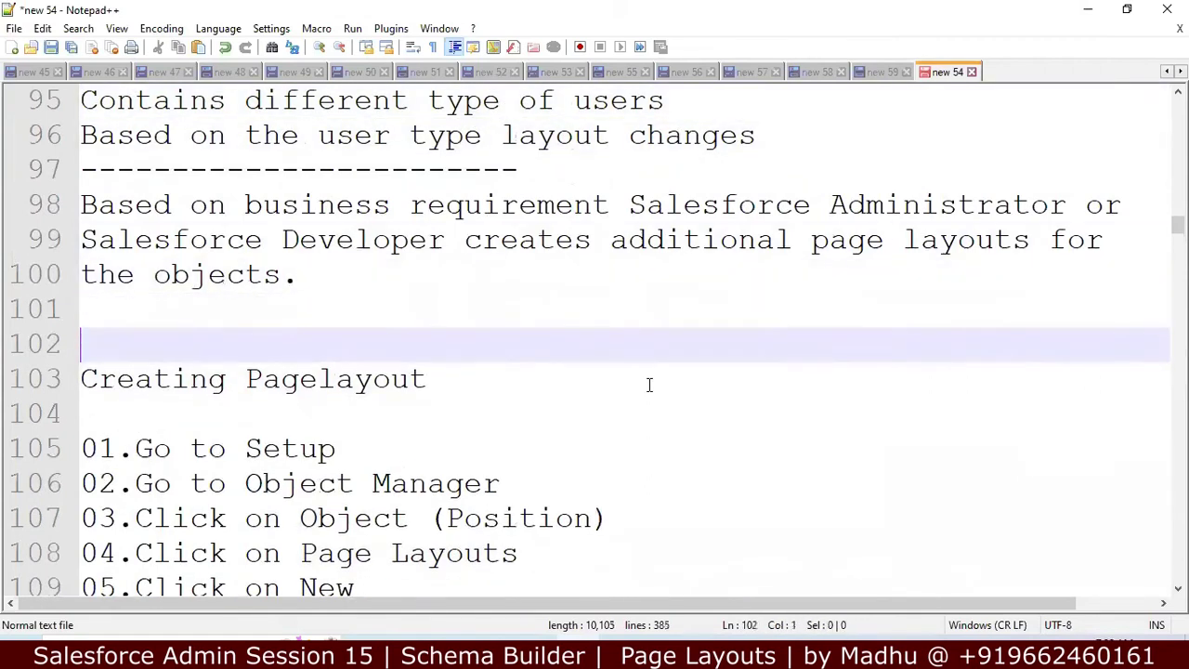
type("Creat")
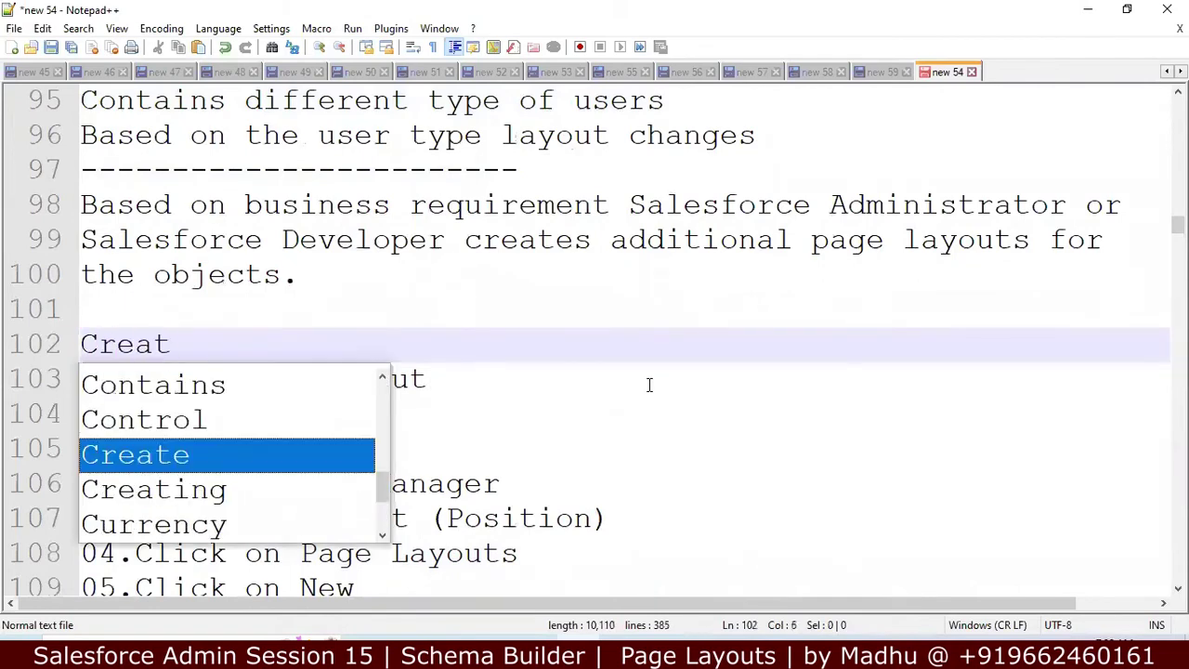
type("e Position ")
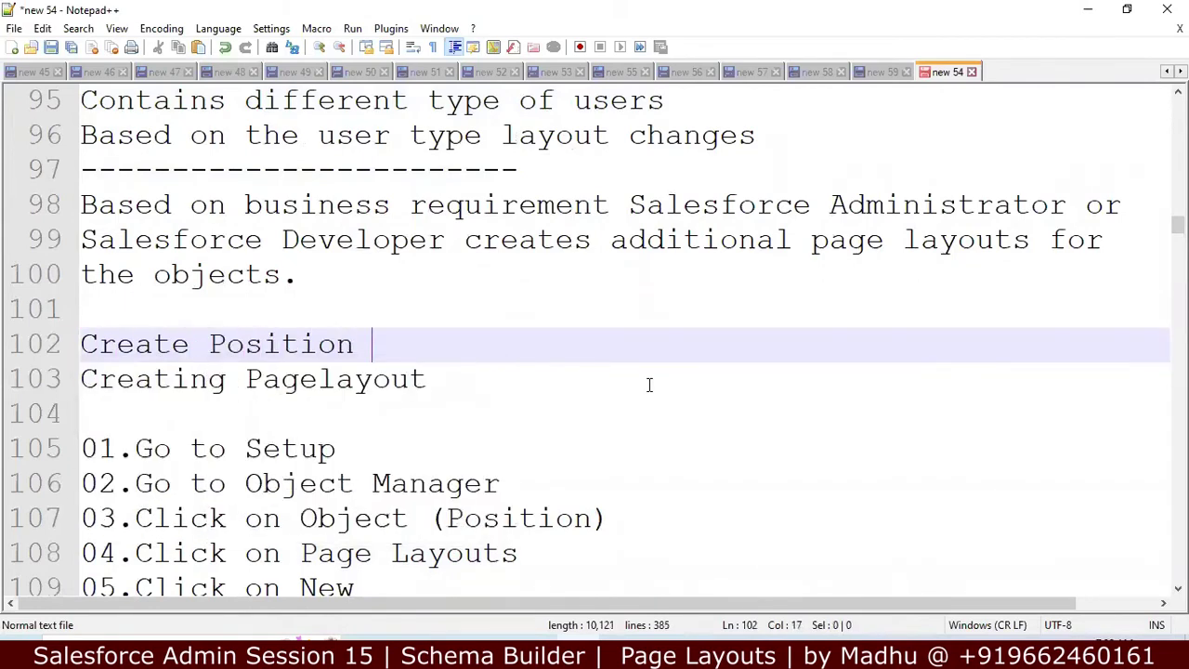
type("Object")
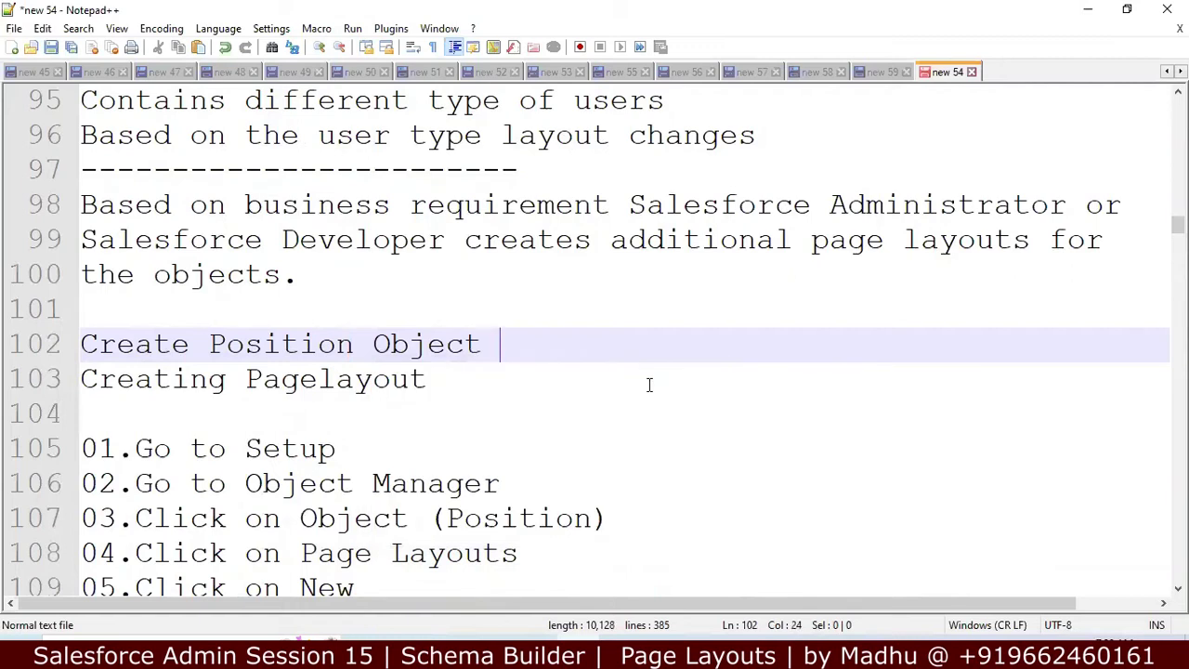
Step: Add an 'Assignment' heading above that line
key("Up")
key("Up")
key("Down")
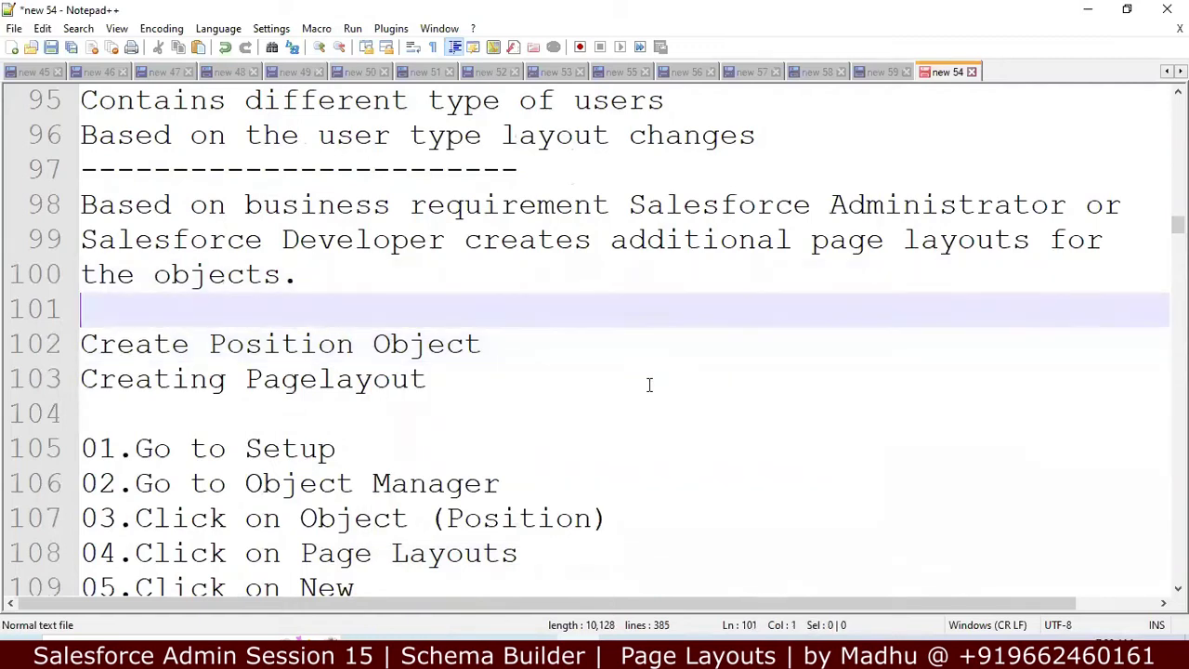
key("Return")
type("Assi")
key("Return")
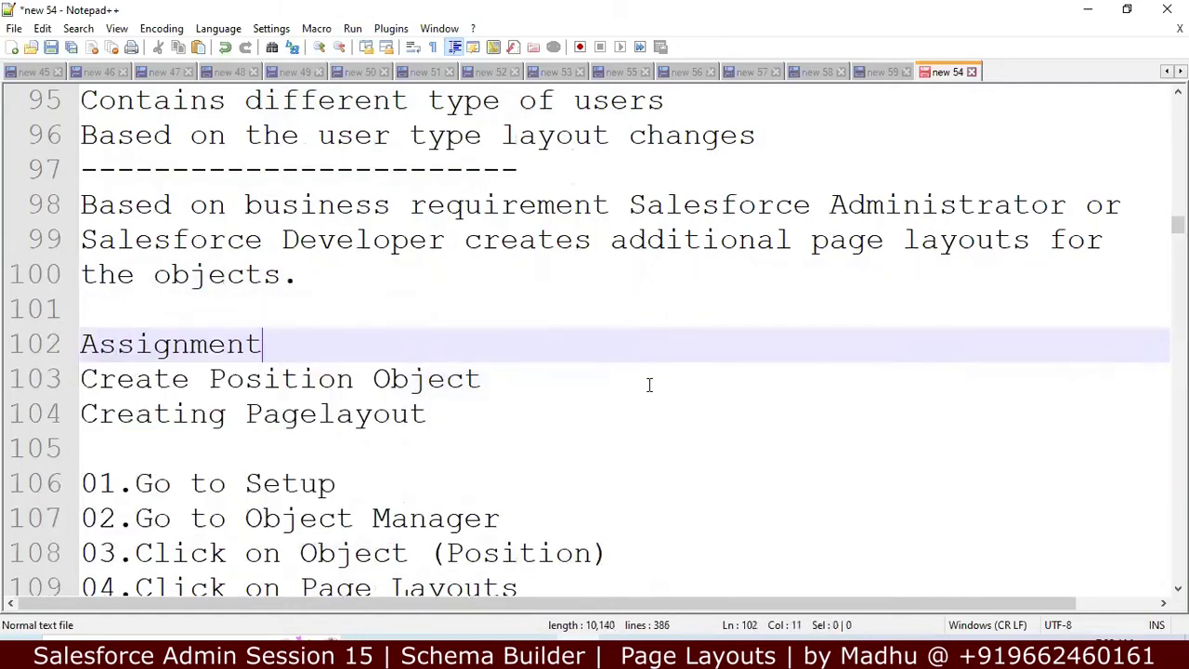
Step: Extend the line to 'Create Position Object, Positions Tab & Create'
left_click(540, 385)
type(", Posistio")
key("BackSpace")
key("BackSpace")
key("BackSpace")
key("BackSpace")
type("tions ")
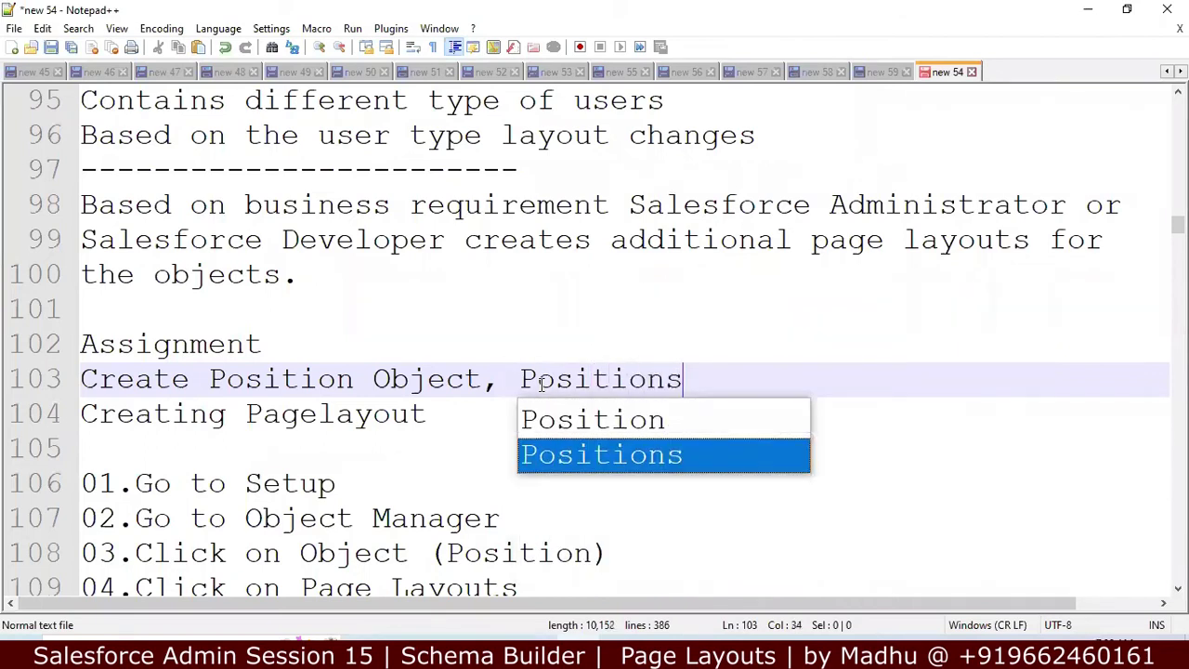
type("Tab ")
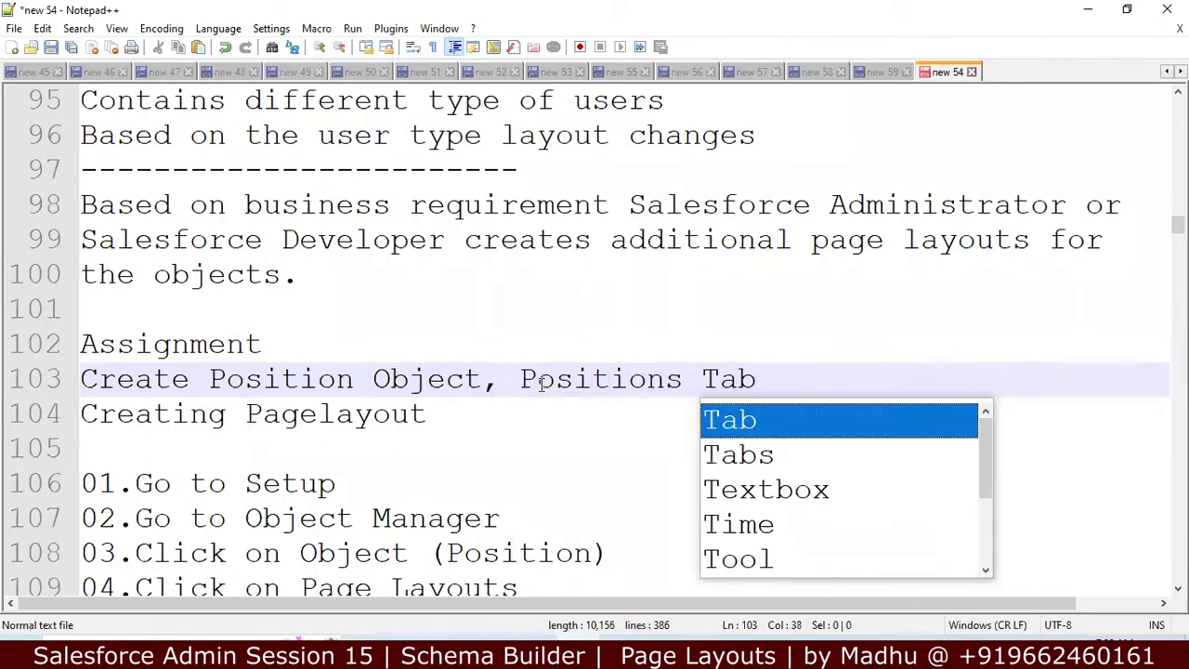
type("& Cr")
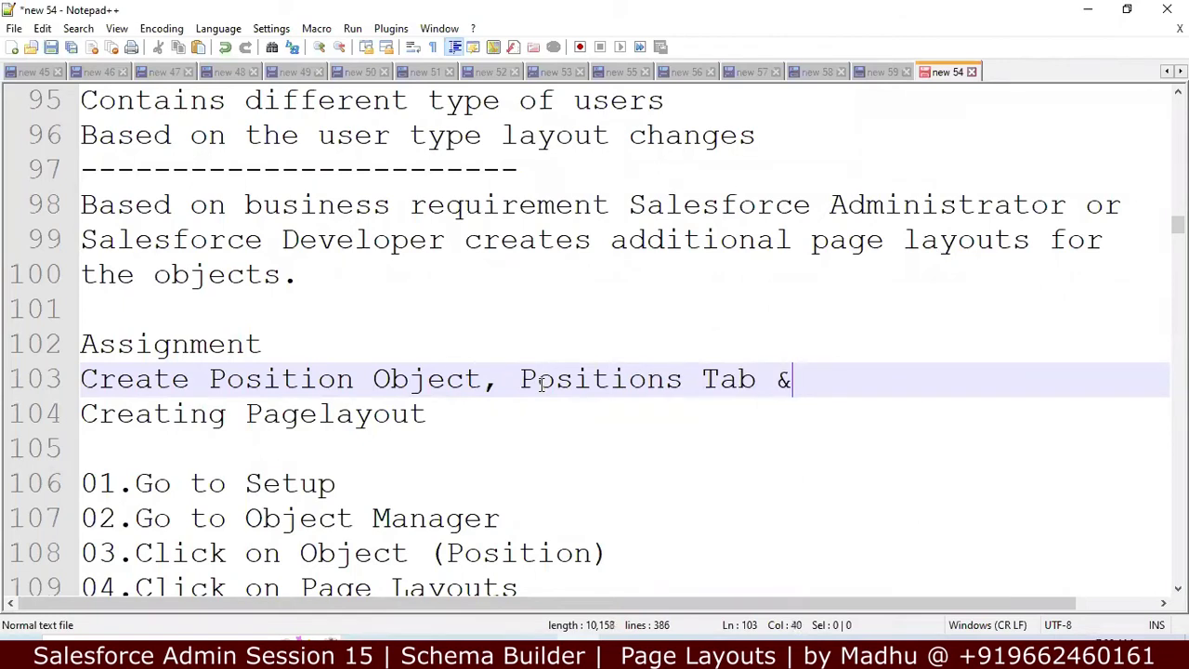
type("te")
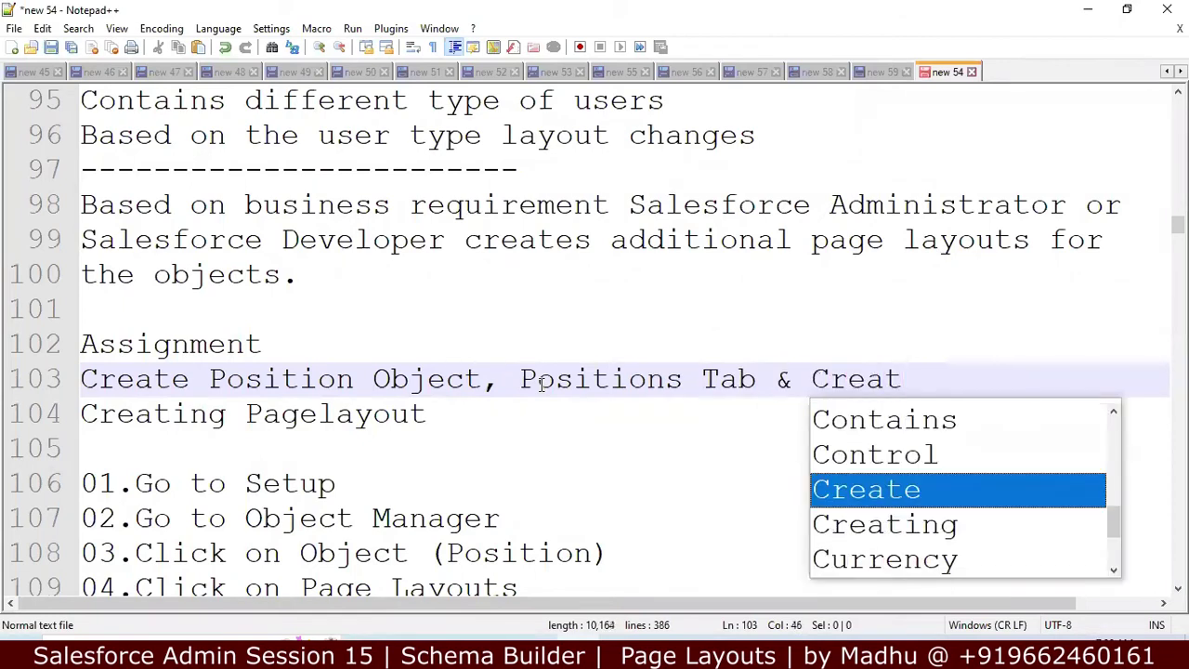
key("Return")
Step: Select and copy the IT Jobs and Non IT Jobs layout lines
key("Down")
key("Down")
key("Down")
key("Down")
key("Down")
key("Down")
key("Down")
key("Down")
key("Down")
key("Down")
key("Down")
key("Down")
key("Down")
key("Down")
key("Down")
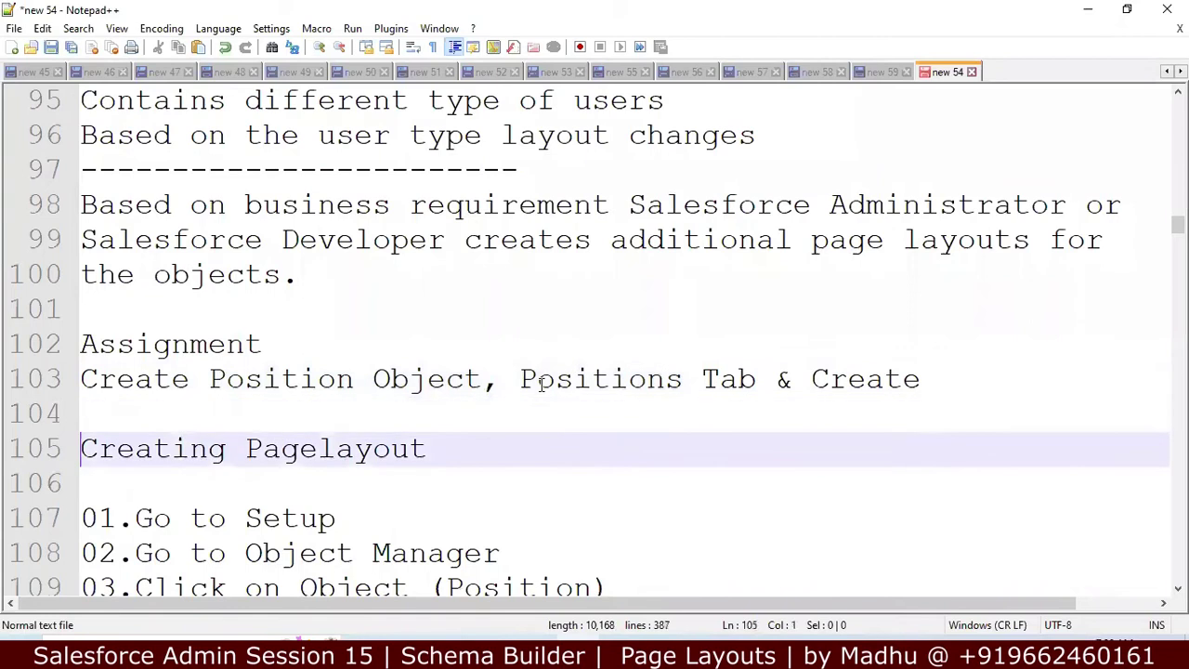
key("shift+Down")
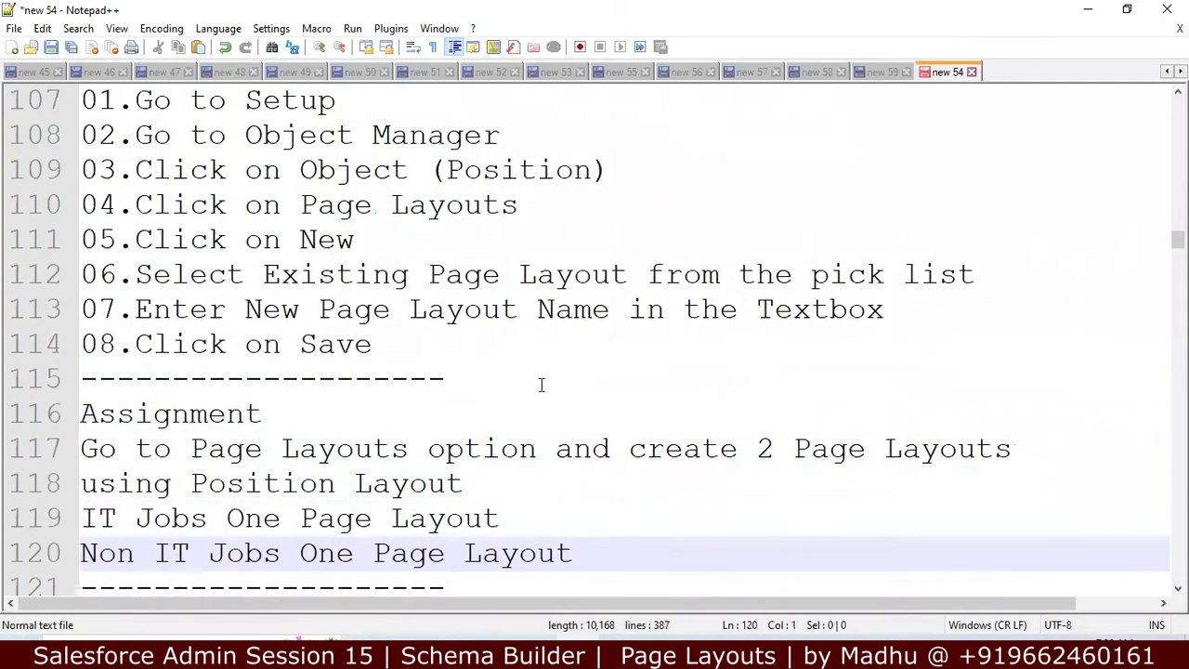
key("shift+Down")
key("shift+Left")
key("ctrl+c")
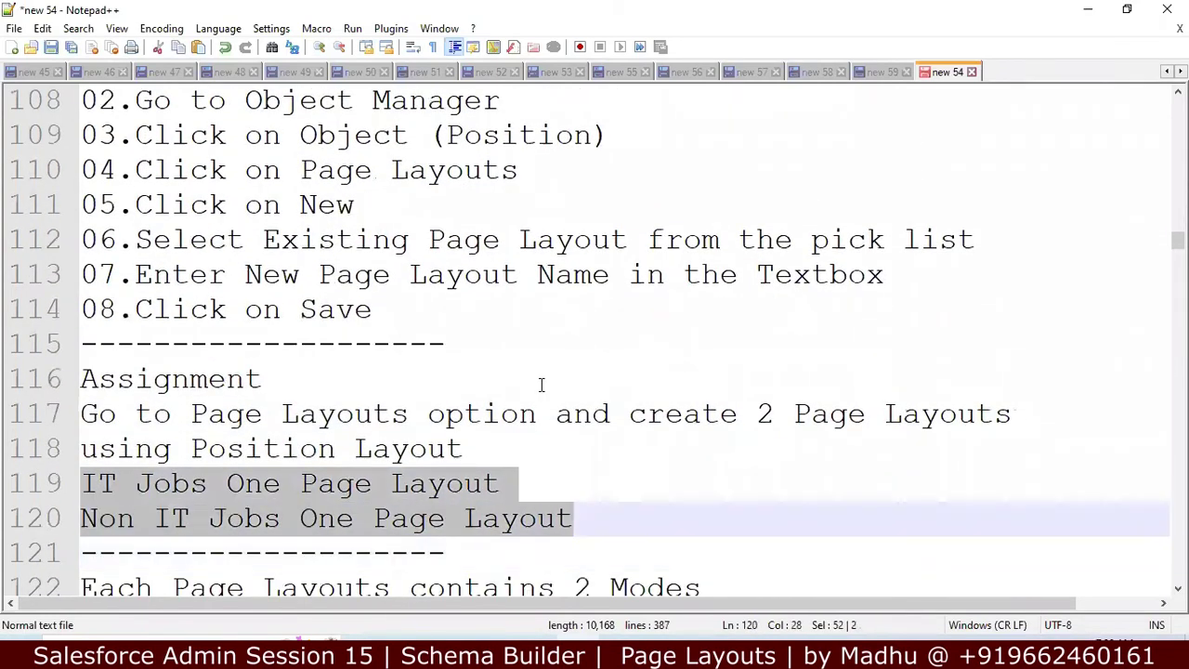
key("Up")
key("Up")
key("Up")
key("Up")
key("Up")
key("Up")
key("Up")
key("Up")
key("Up")
key("Up")
key("Up")
key("Up")
key("Up")
key("Up")
key("Up")
key("Up")
key("Up")
key("Up")
key("Up")
key("Up")
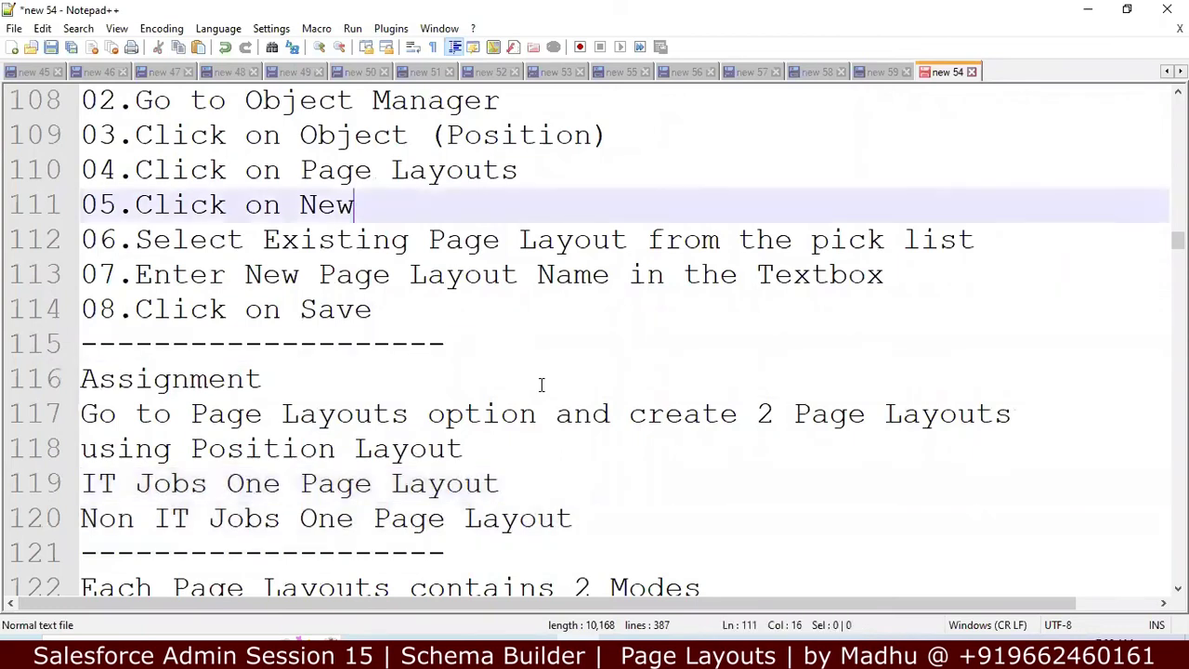
key("Down")
key("Down")
key("Down")
key("Down")
key("Down")
key("Down")
key("Down")
key("Down")
key("Down")
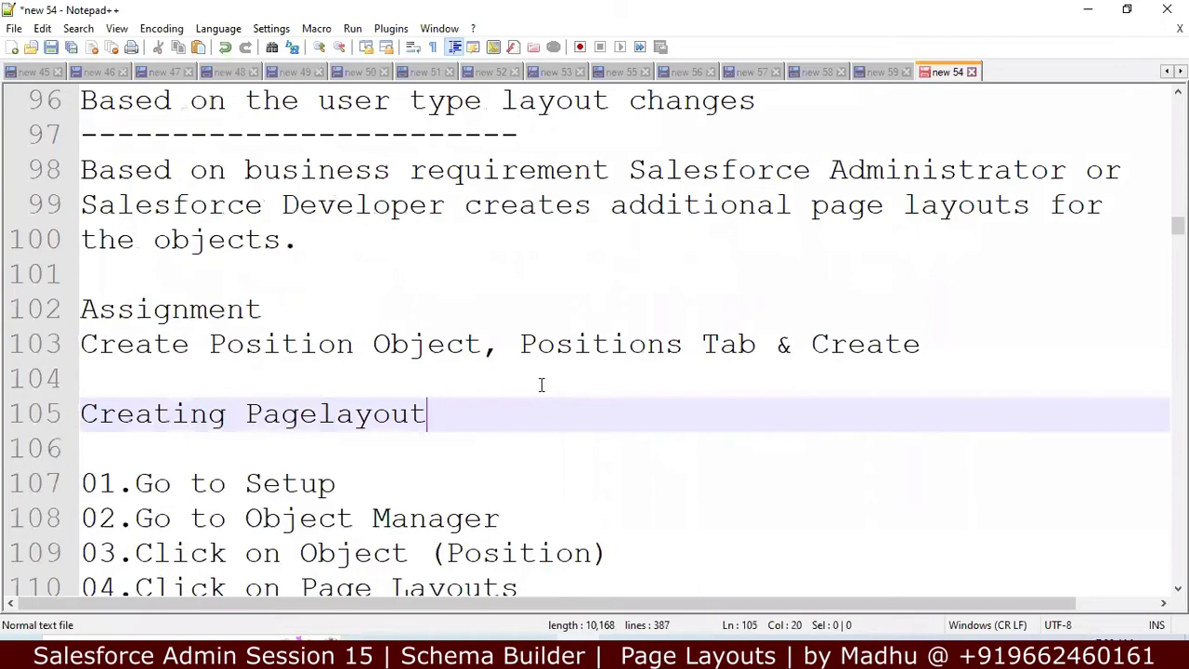
key("Up")
key("Left")
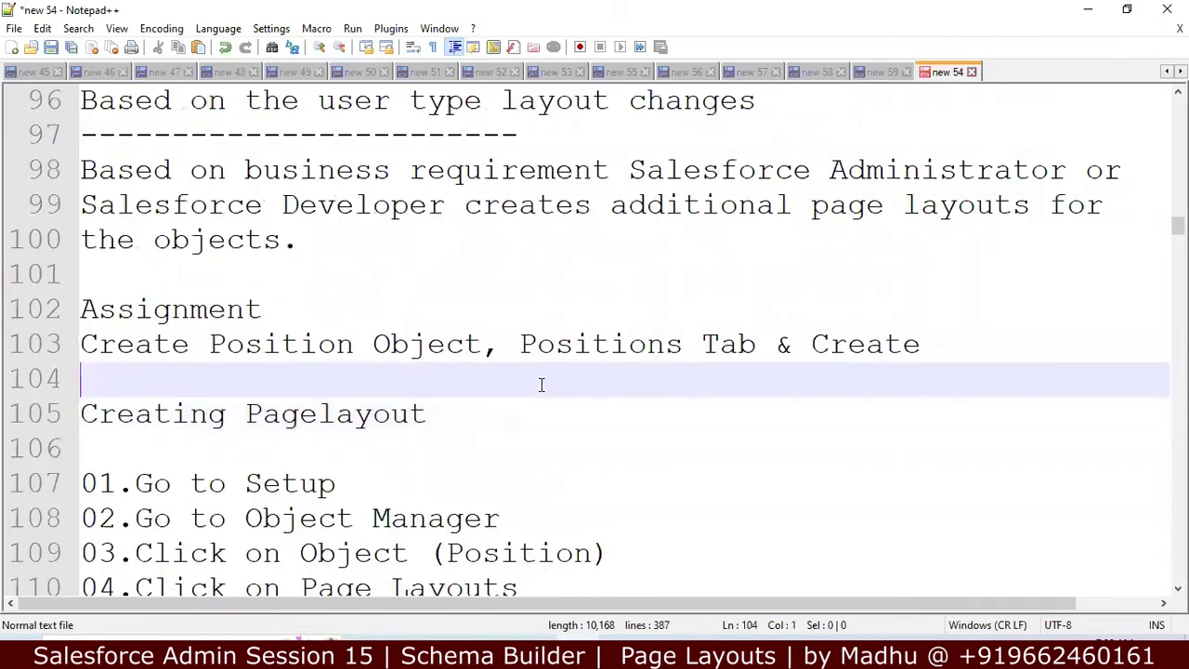
Step: Paste the IT Jobs and Non IT Jobs lines under the assignment and add a 'Navigation' heading
key("ctrl+v")
key("Return")
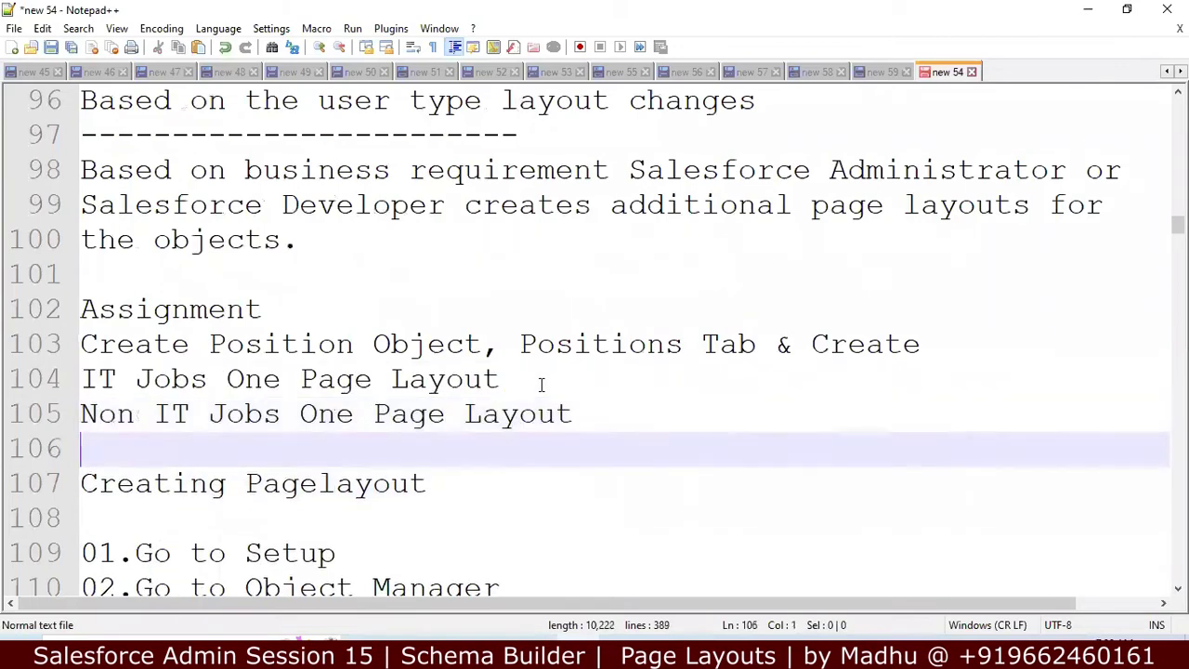
key("Return")
type("N")
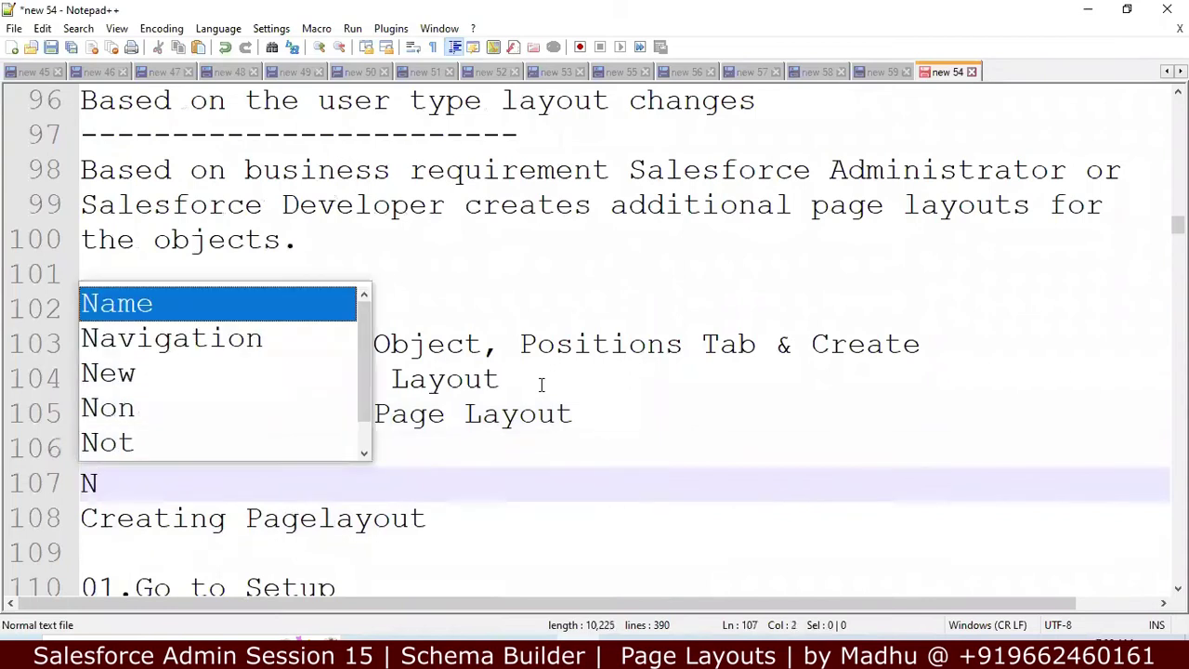
type("avigation")
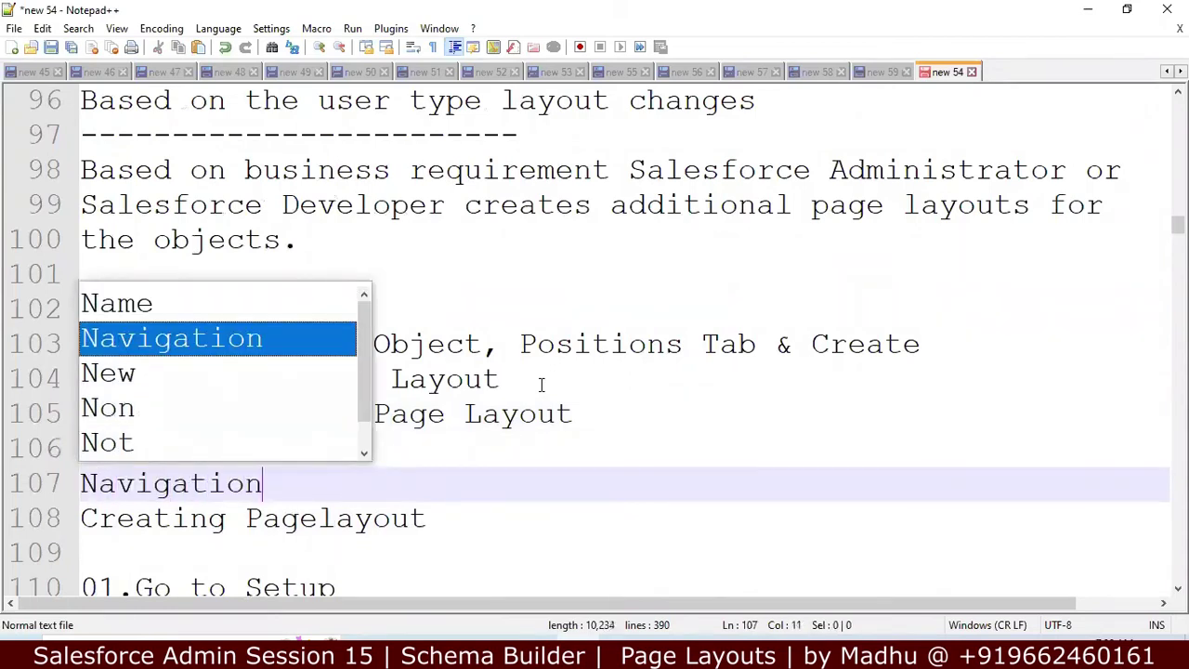
key("Return")
key("Return")
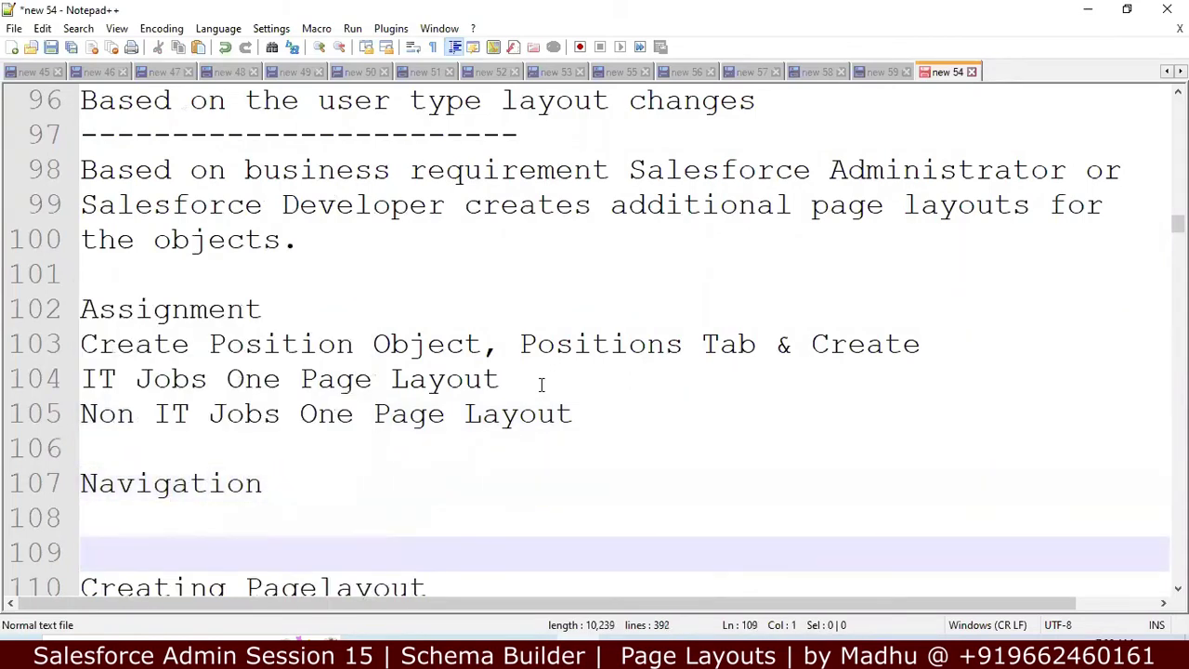
Step: Remove the extra blank line and leading space before Creating Pagelayout
key("Delete")
key("Delete")
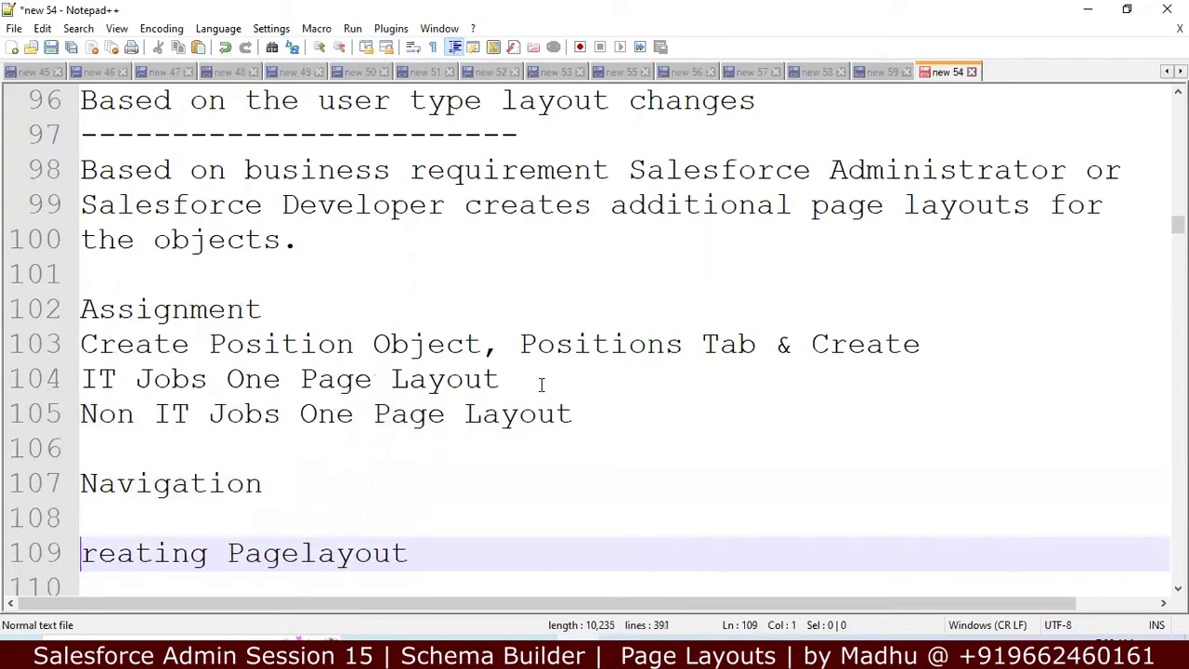
key("ctrl+z")
key("Up")
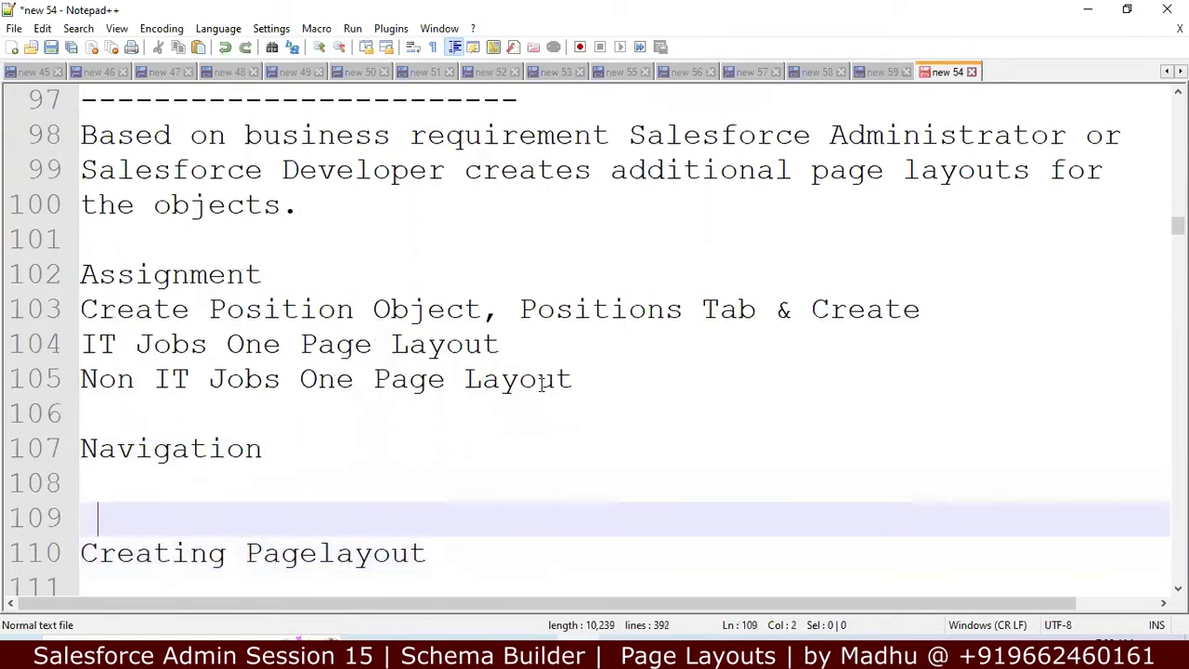
key("Delete")
key("BackSpace")
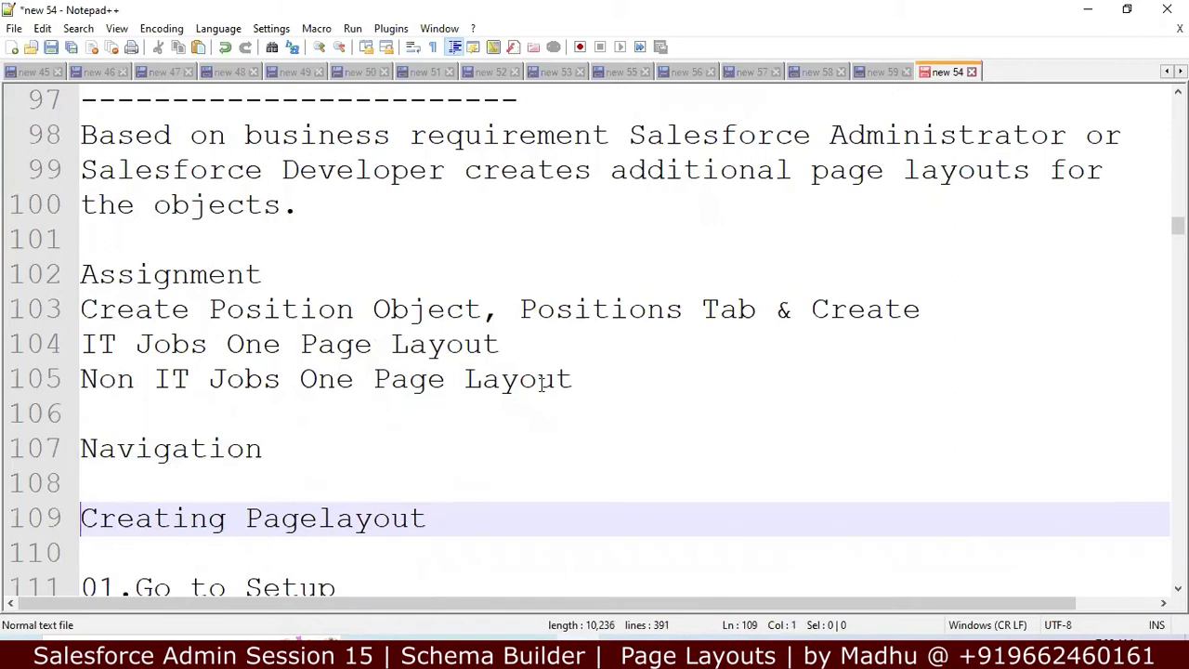
Step: Read down to the Edit Mode notes, then switch to Salesforce's Hiring Manager Page Layouts list
key("Down")
key("Down")
key("Down")
key("Down")
key("Down")
key("Down")
key("Down")
key("Down")
key("Down")
key("Down")
key("Down")
key("Down")
key("Down")
key("Down")
key("Down")
key("Down")
key("Down")
key("Down")
key("Down")
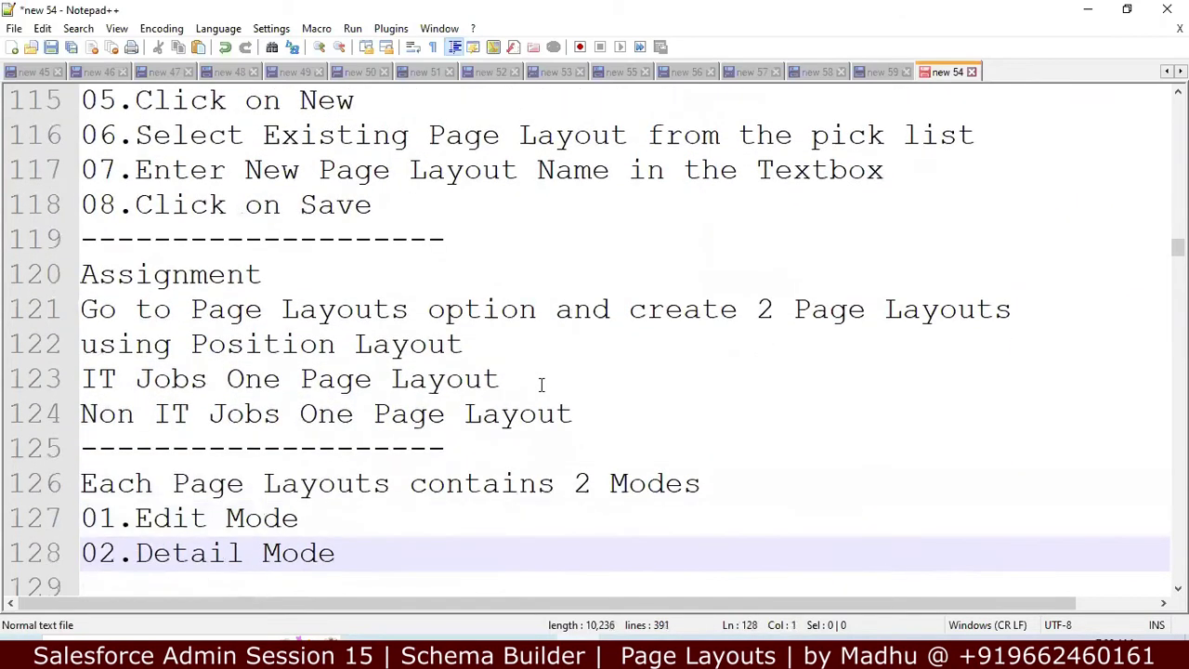
key("Down")
key("Down")
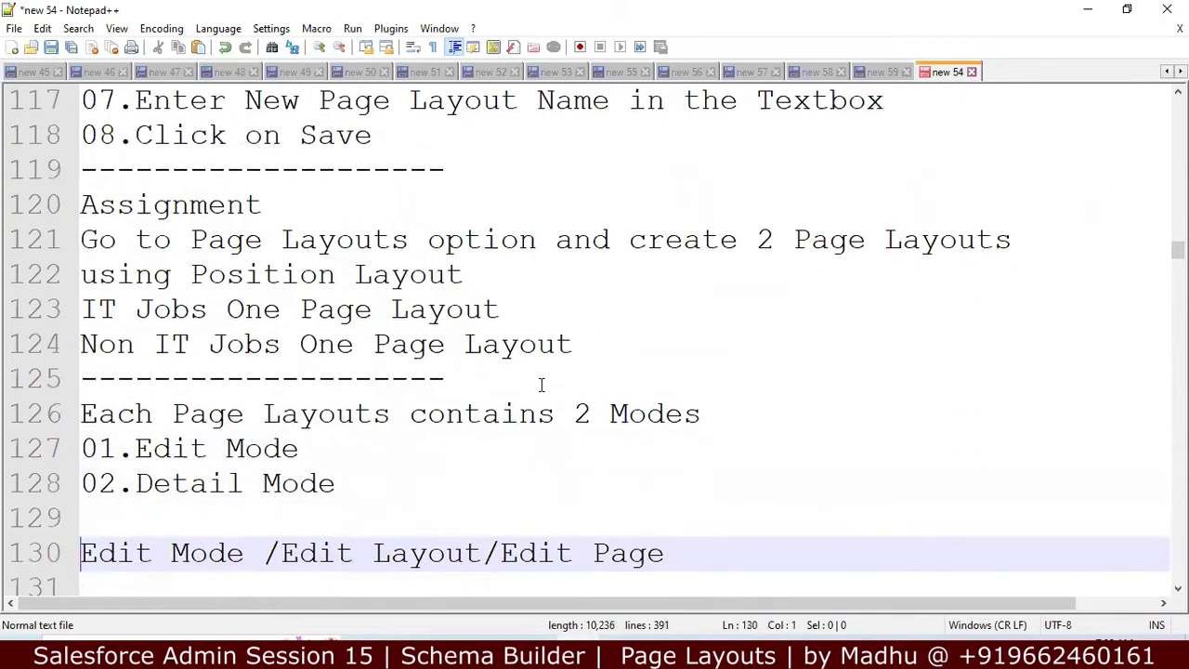
key("Down")
key("Down")
key("Down")
key("Down")
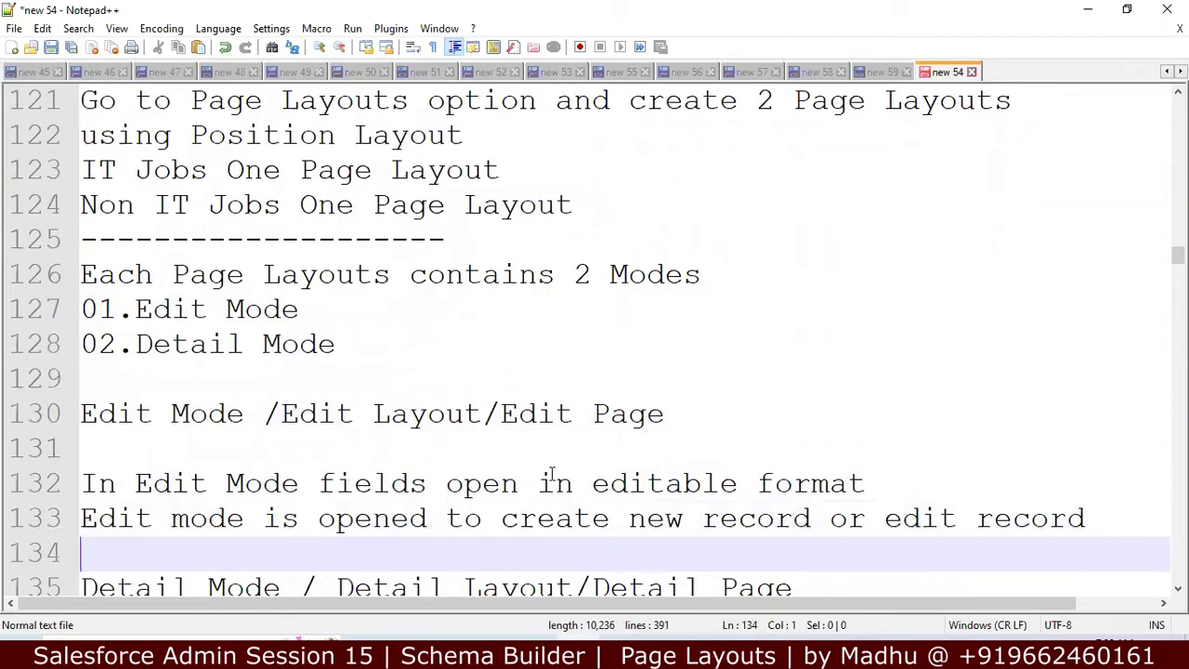
key("alt+Tab")
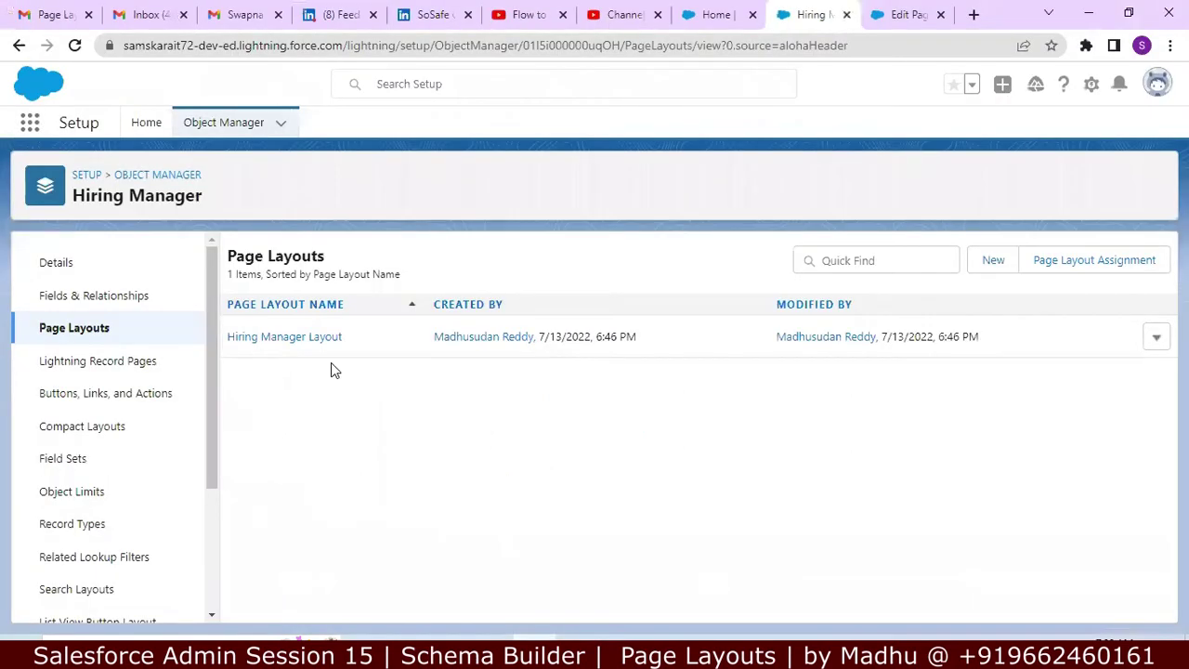
Step: Open the Hiring Manager Layout editor and scroll through its detail sections
left_click(313, 338)
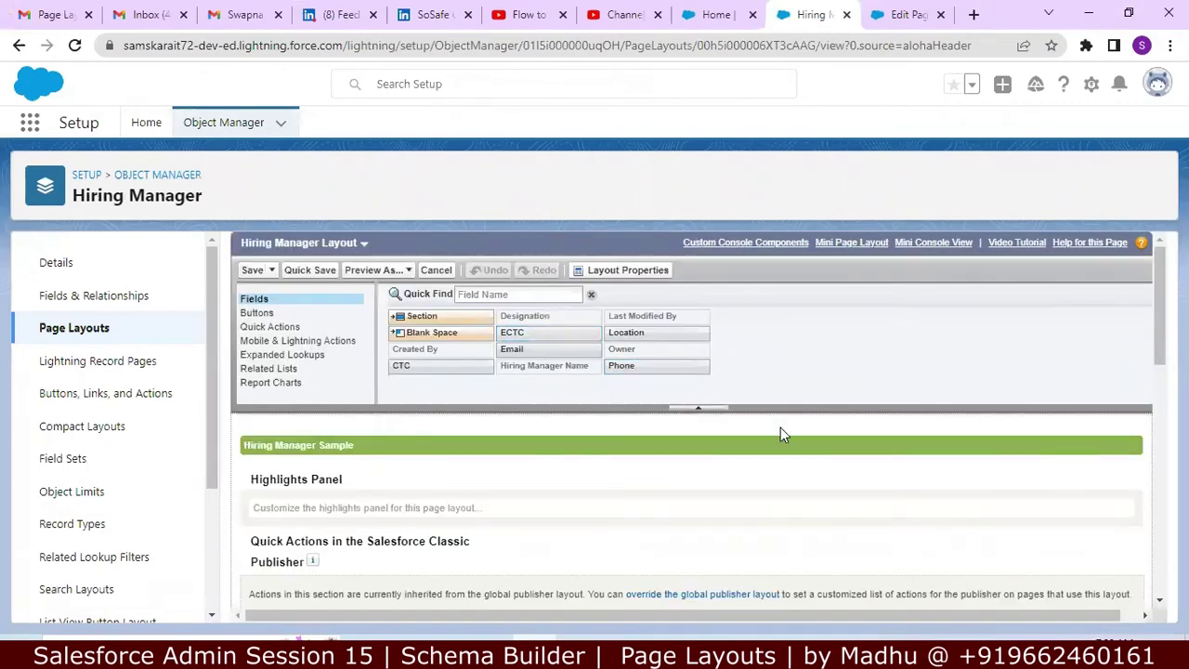
scroll(780, 434, "down", 3)
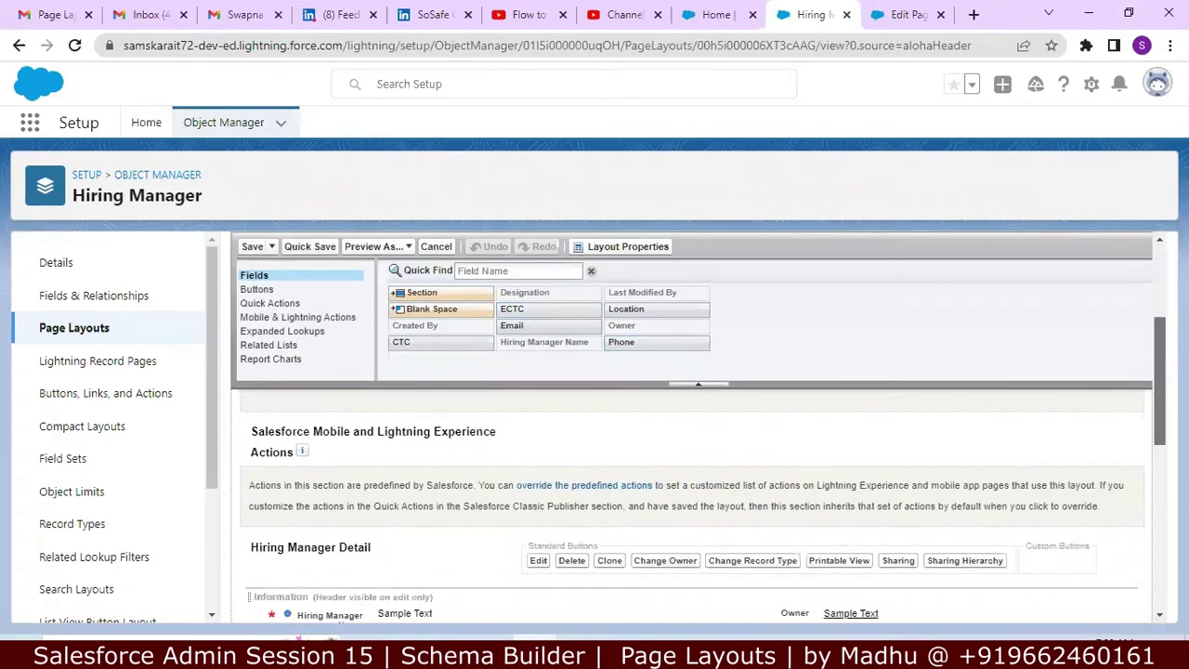
scroll(1157, 423, "down", 3)
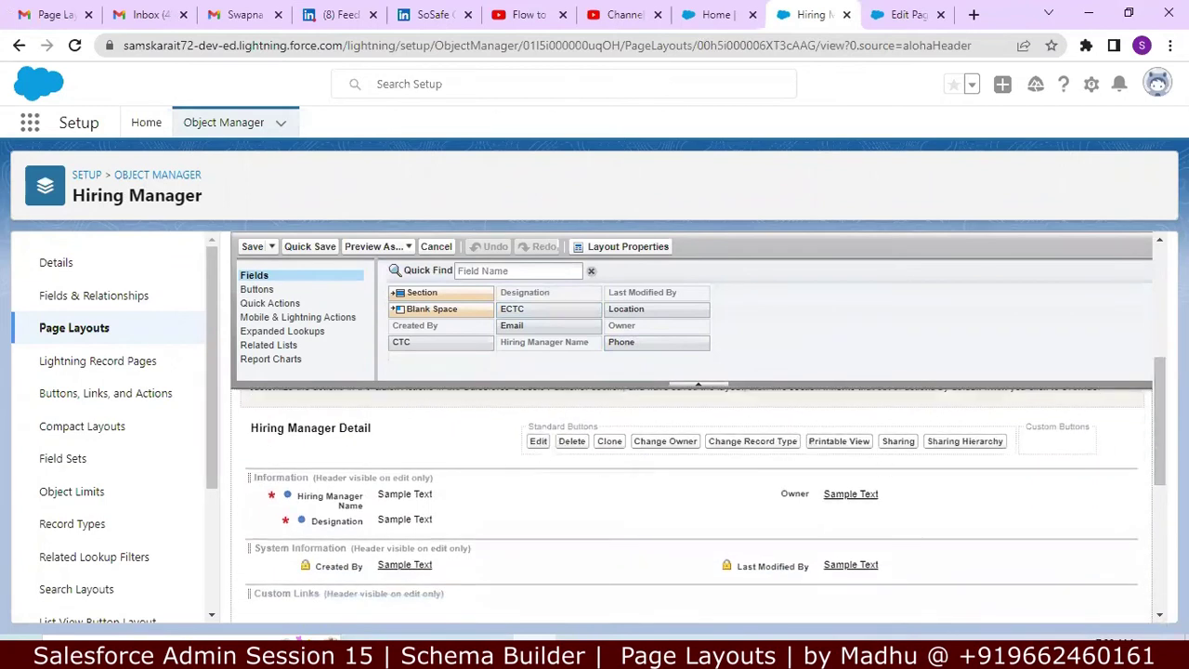
left_click_drag(1152, 420, 1106, 304)
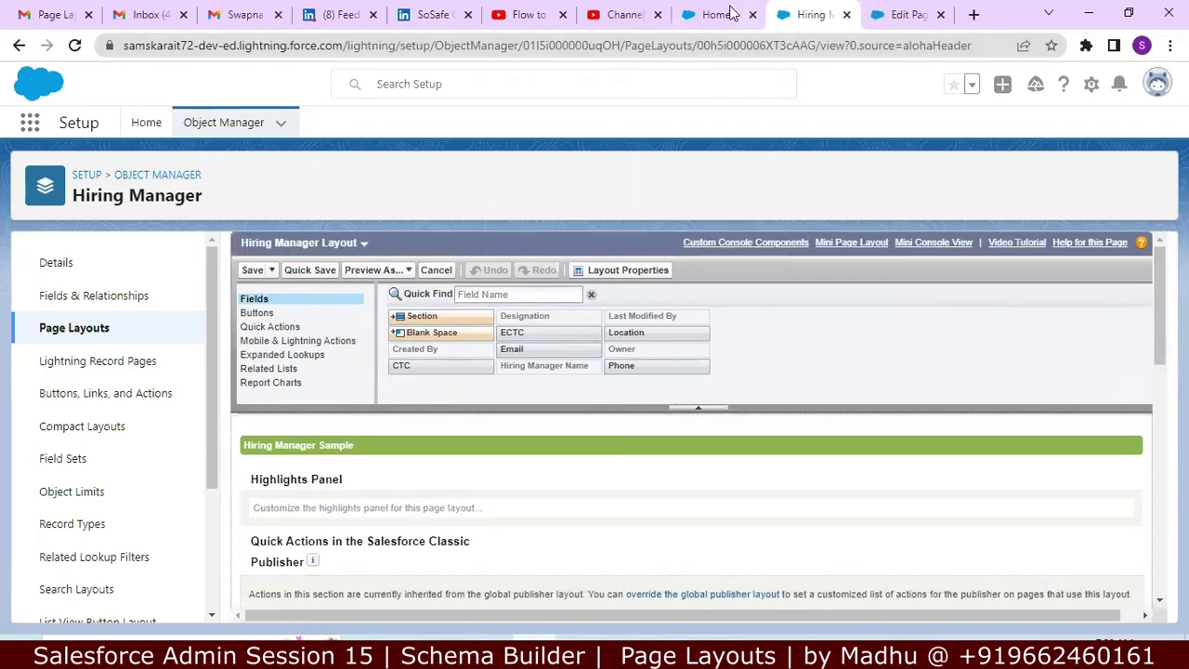
Step: From the Home page's profile menu, open Salesforce Classic in a new browser tab and switch to it
left_click(906, 14)
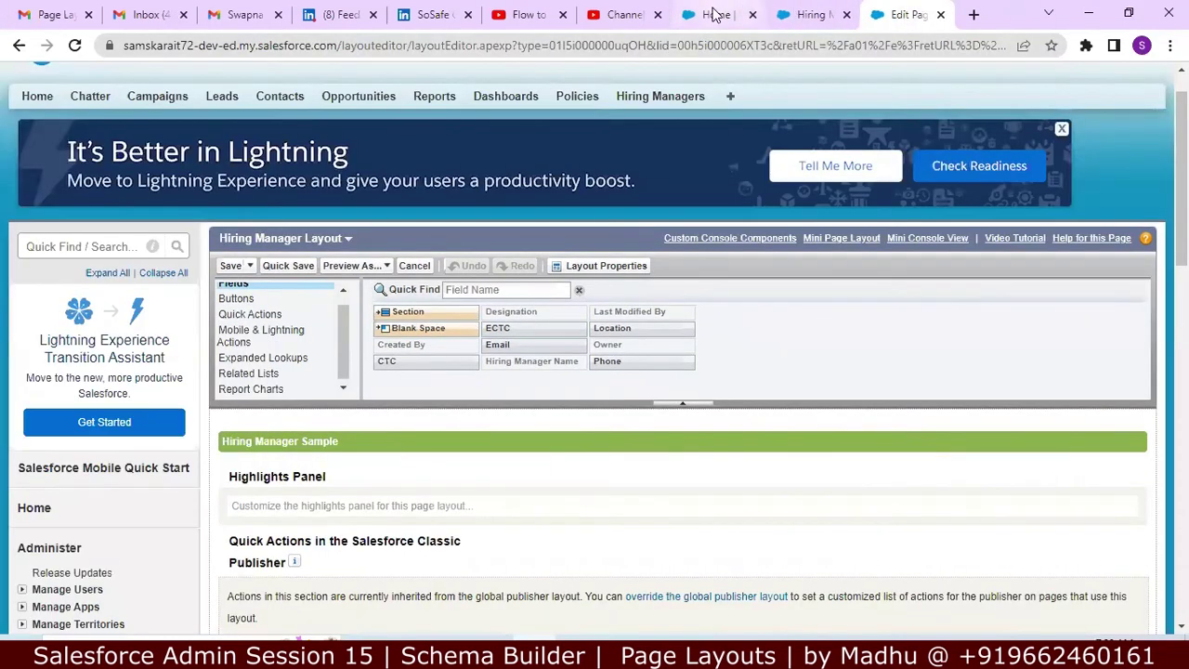
left_click(710, 14)
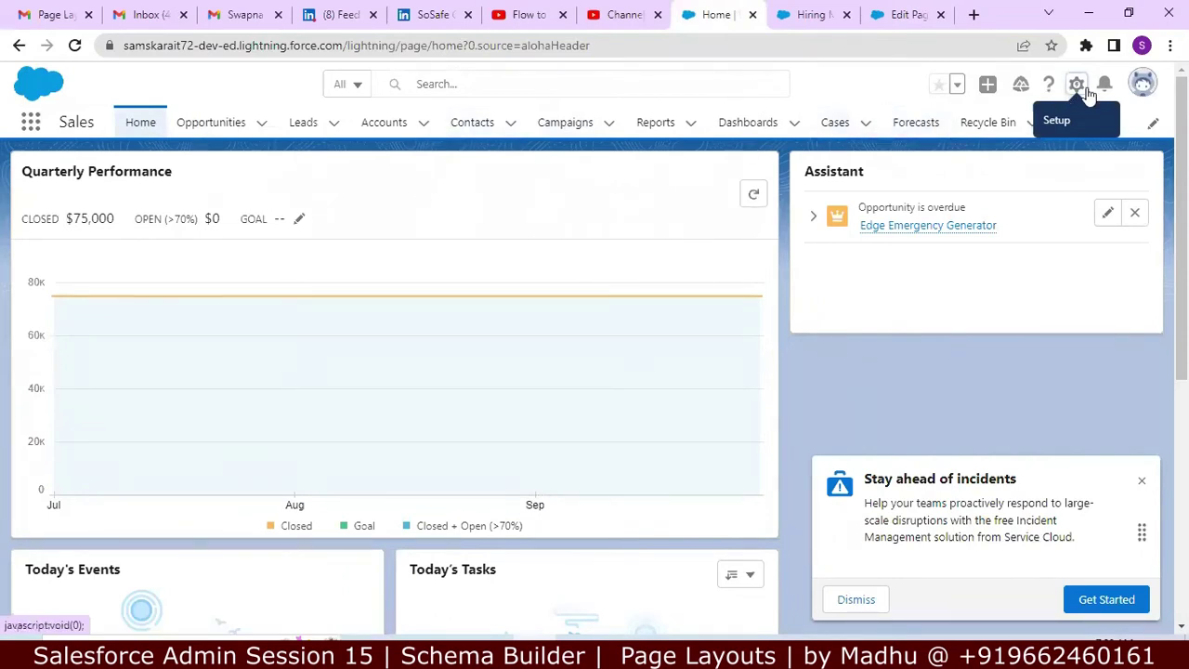
left_click(1141, 89)
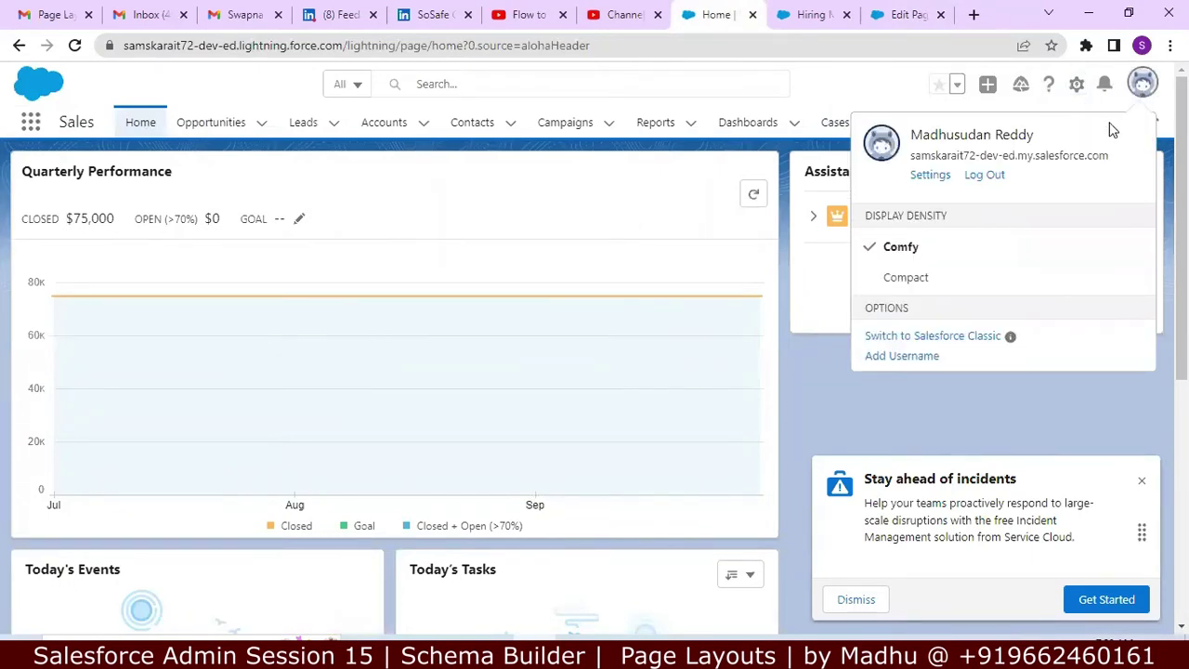
right_click(953, 337)
left_click(963, 345)
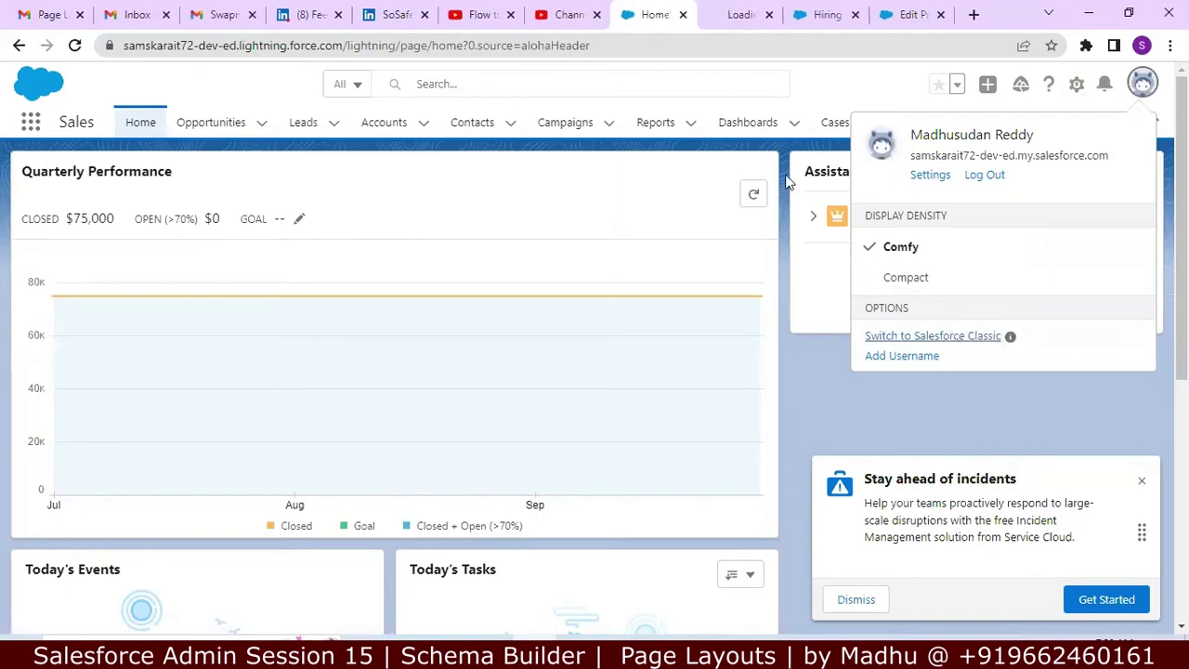
left_click(738, 17)
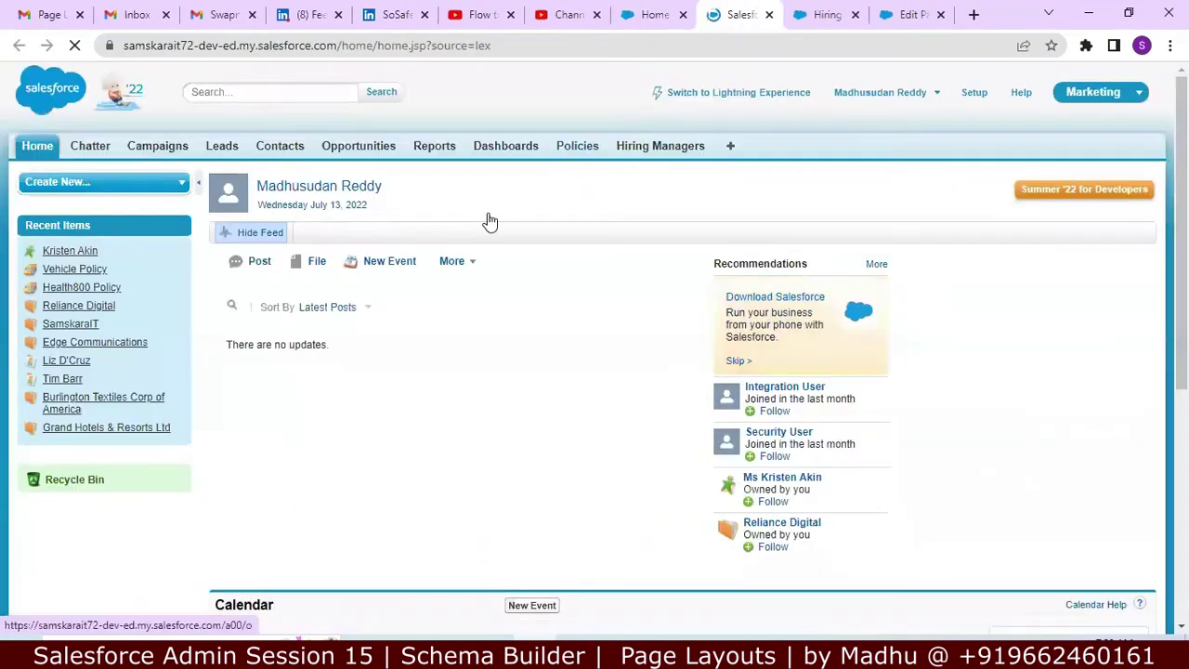
Step: View the blank New Hiring Manager form (Name, Designation) in Classic, then return to the layout editor
left_click(653, 151)
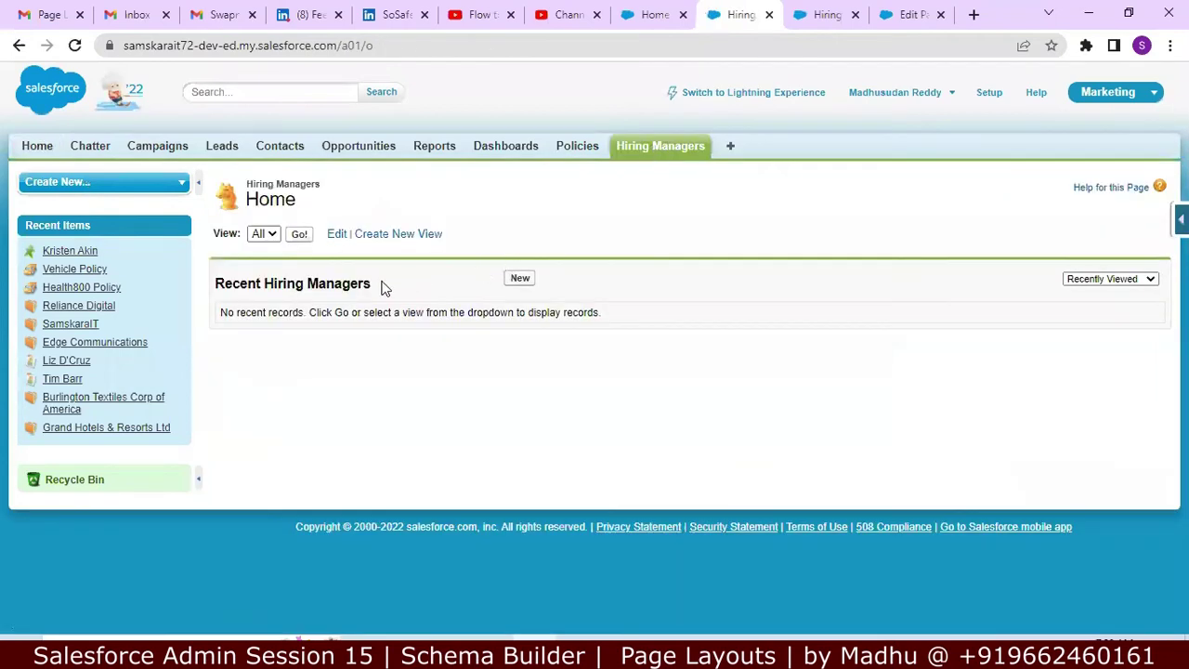
left_click(516, 279)
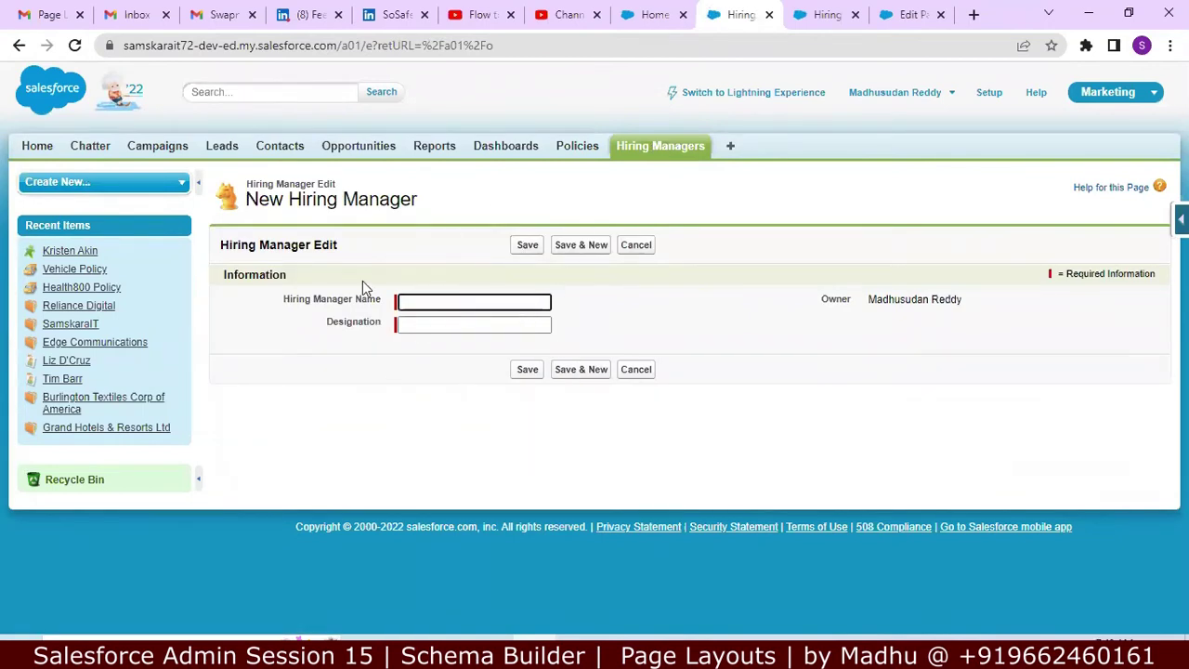
left_click(910, 14)
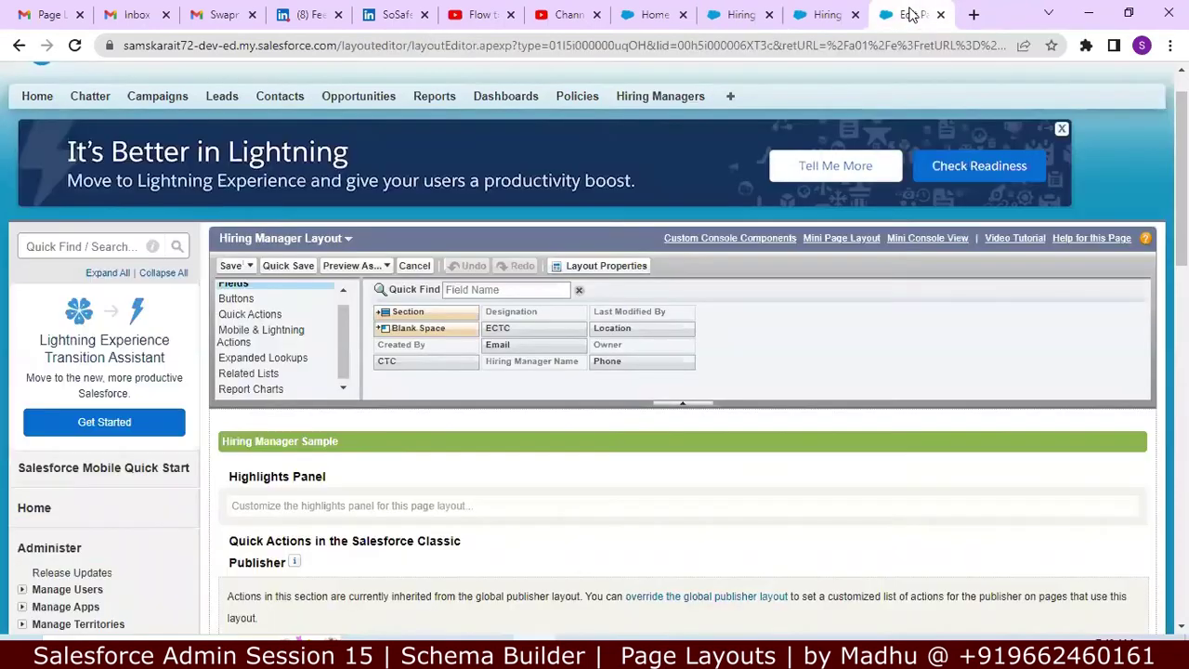
left_click(822, 16)
left_click(906, 16)
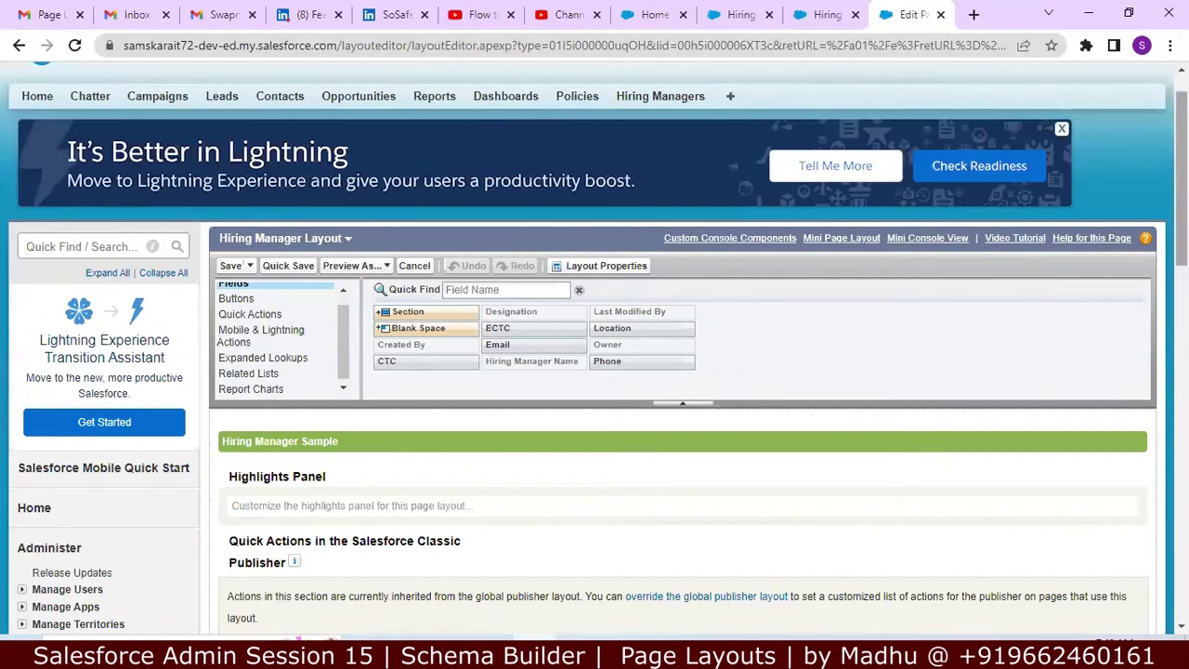
Step: Add the heading 'Navigation to Edit Page Layout' on a new line after the Positions notes
key("alt+Tab")
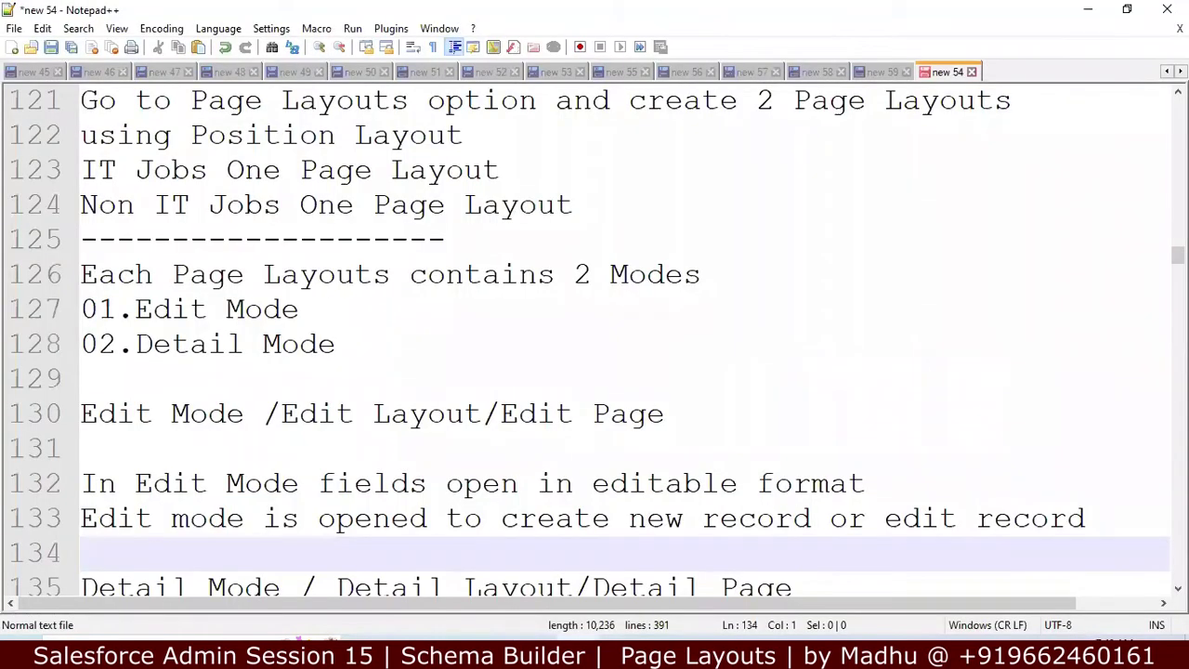
key("Down")
key("Down")
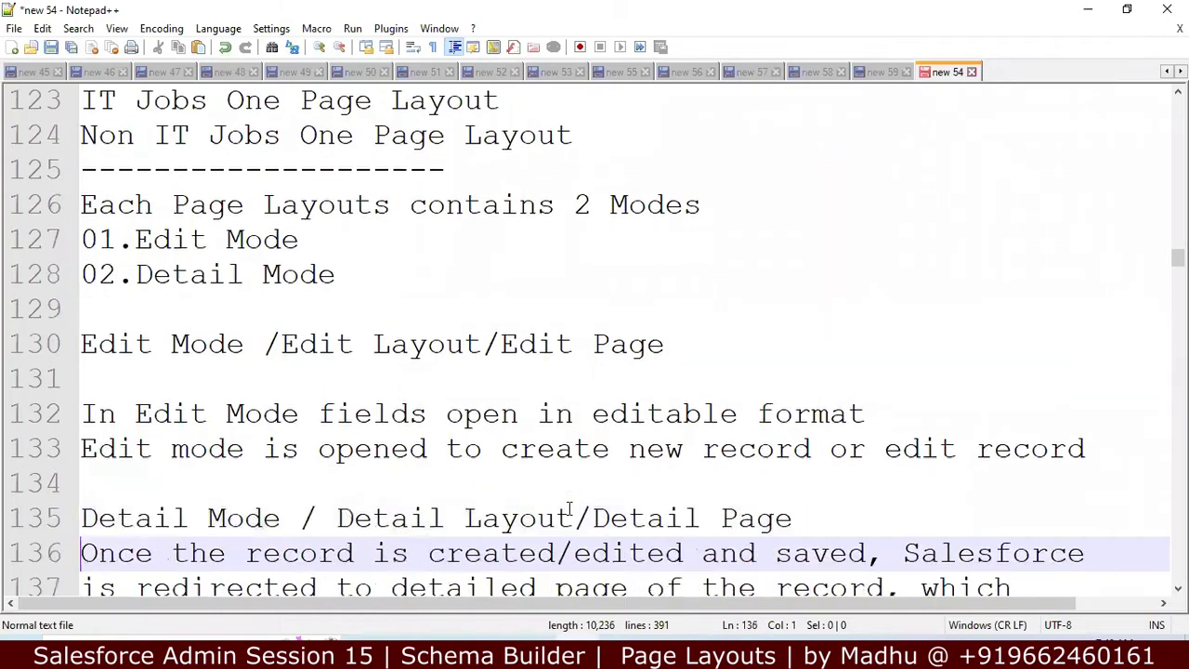
key("Down")
key("Down")
key("Down")
key("Down")
key("Down")
key("Down")
key("Down")
key("Down")
key("Down")
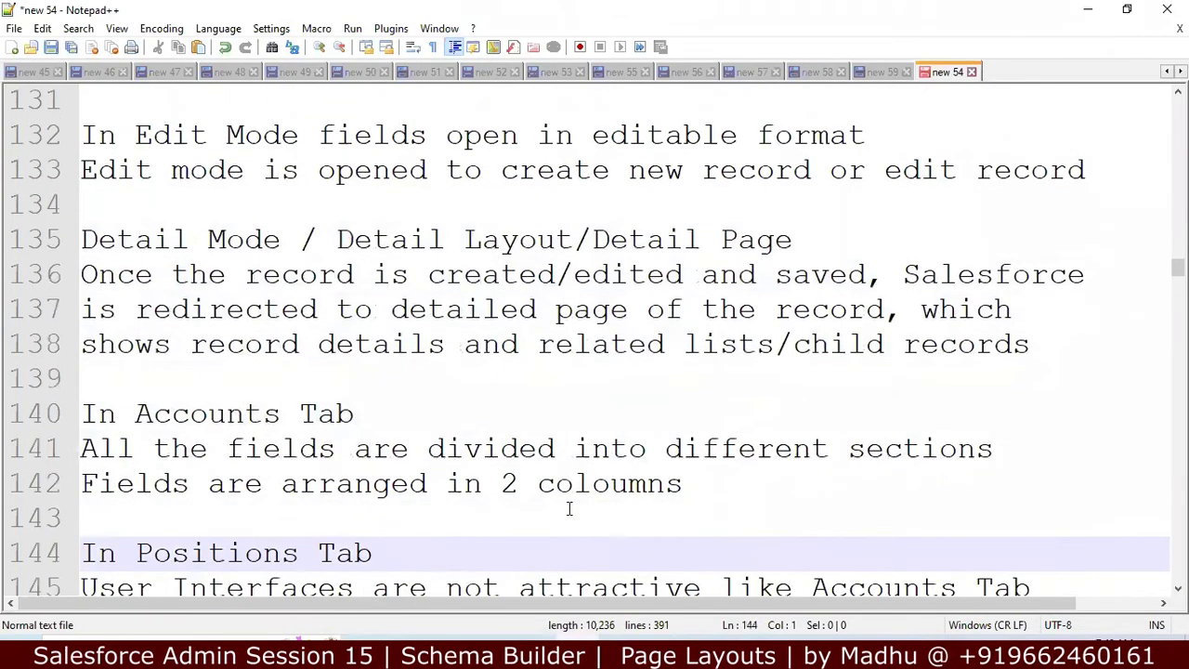
key("Down")
key("Down")
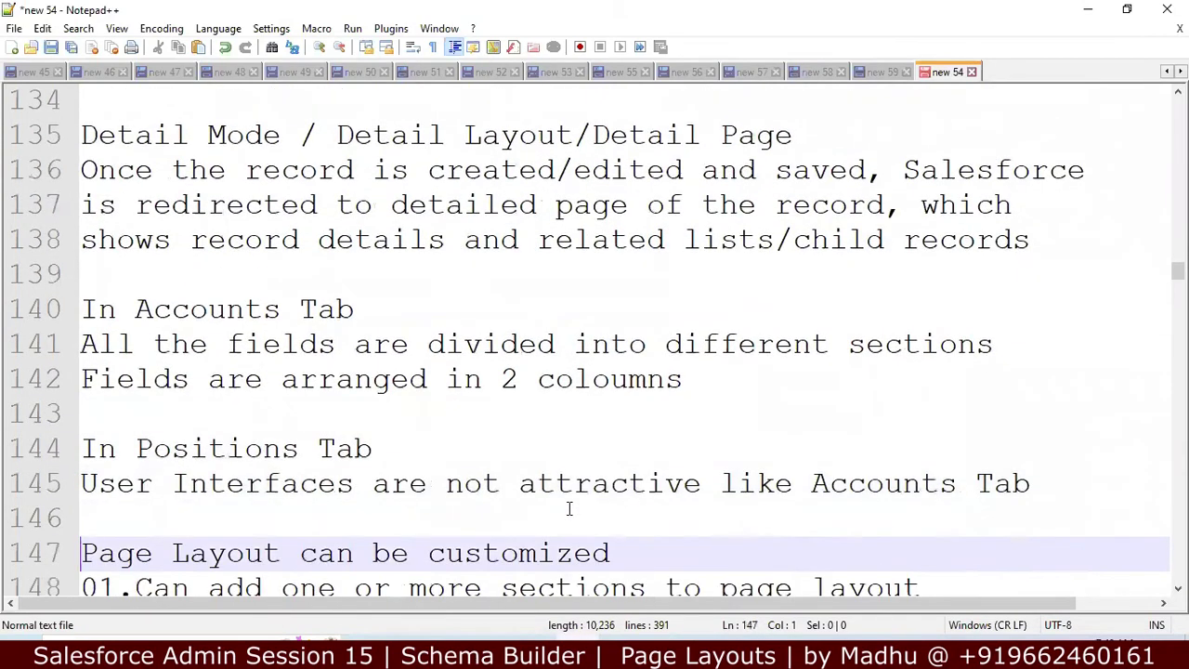
key("Down")
key("Down")
key("Down")
key("Down")
key("Down")
key("Down")
key("Down")
key("Down")
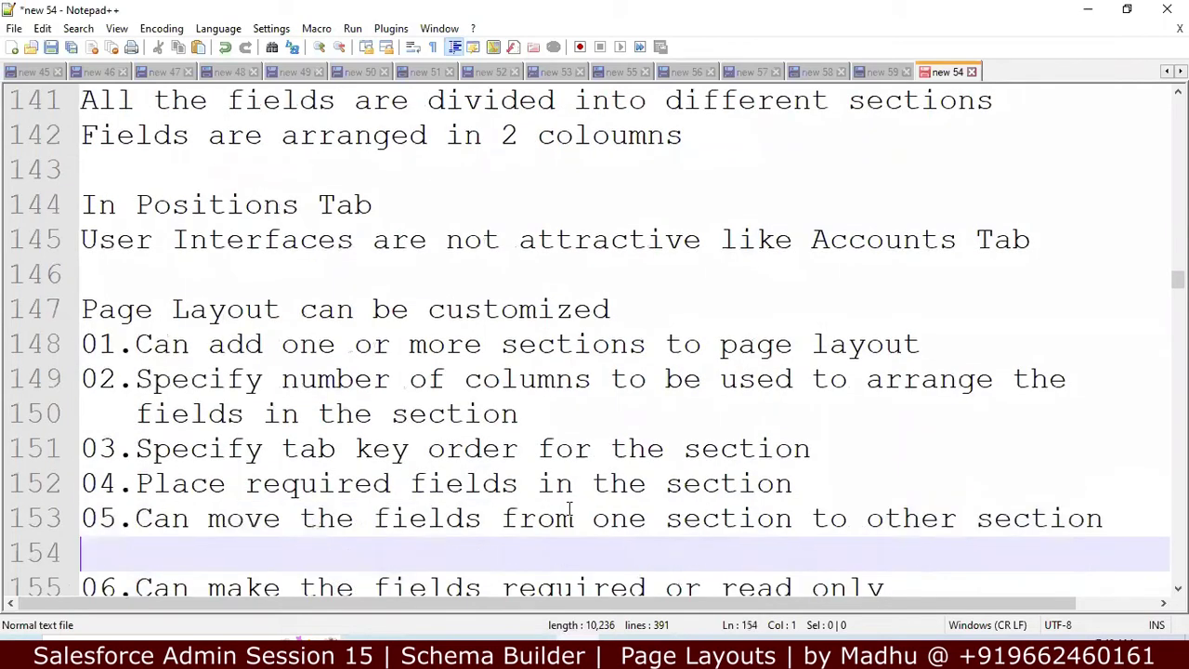
key("Up")
key("Up")
key("Up")
key("Up")
key("Up")
key("Up")
key("Up")
key("Up")
key("Up")
key("Up")
key("Up")
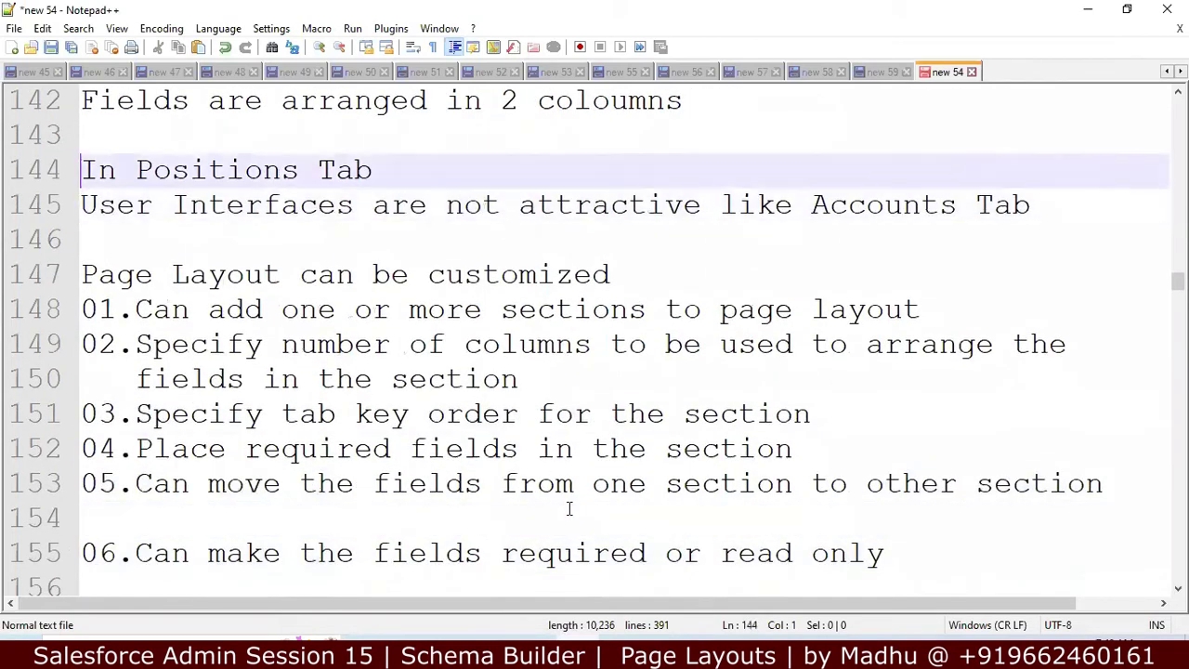
key("Up")
key("Up")
key("Down")
key("Down")
key("Down")
key("Down")
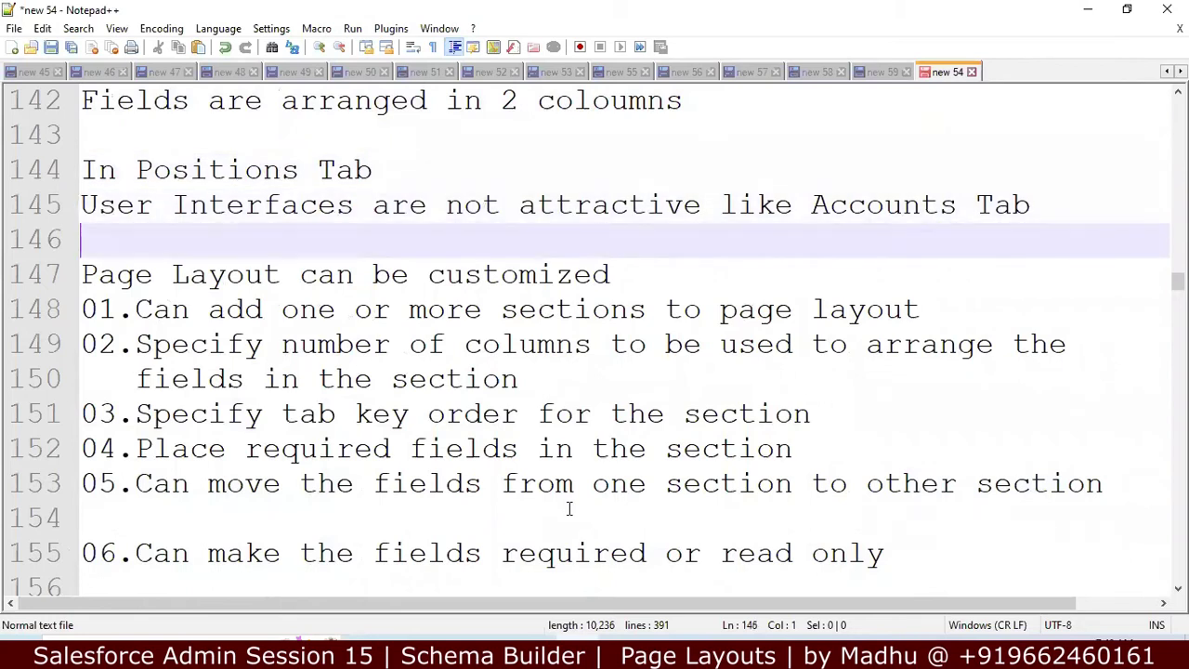
key("Return")
key("Return")
key("Up")
type("N")
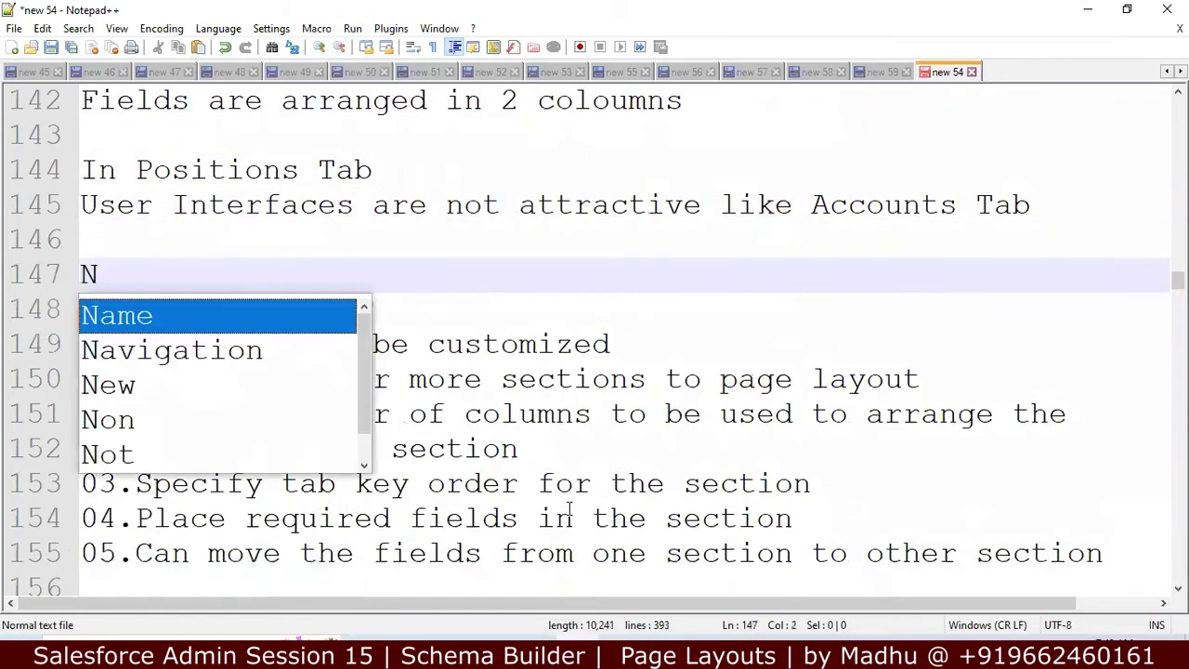
type("avigation ")
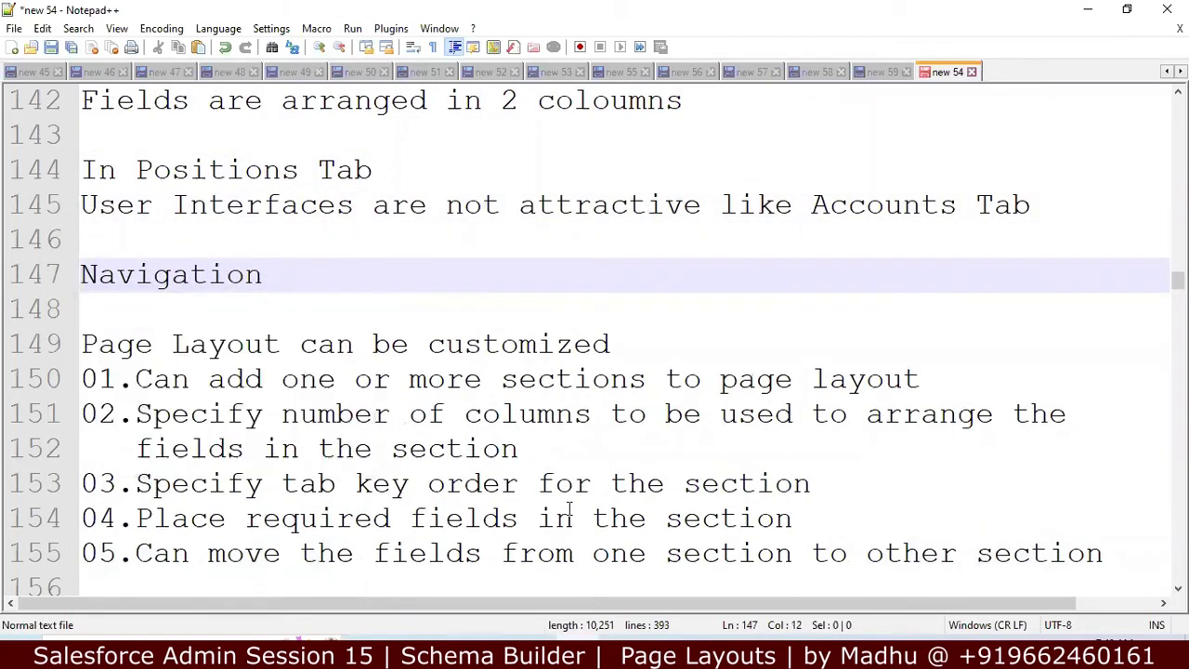
type("to Ed")
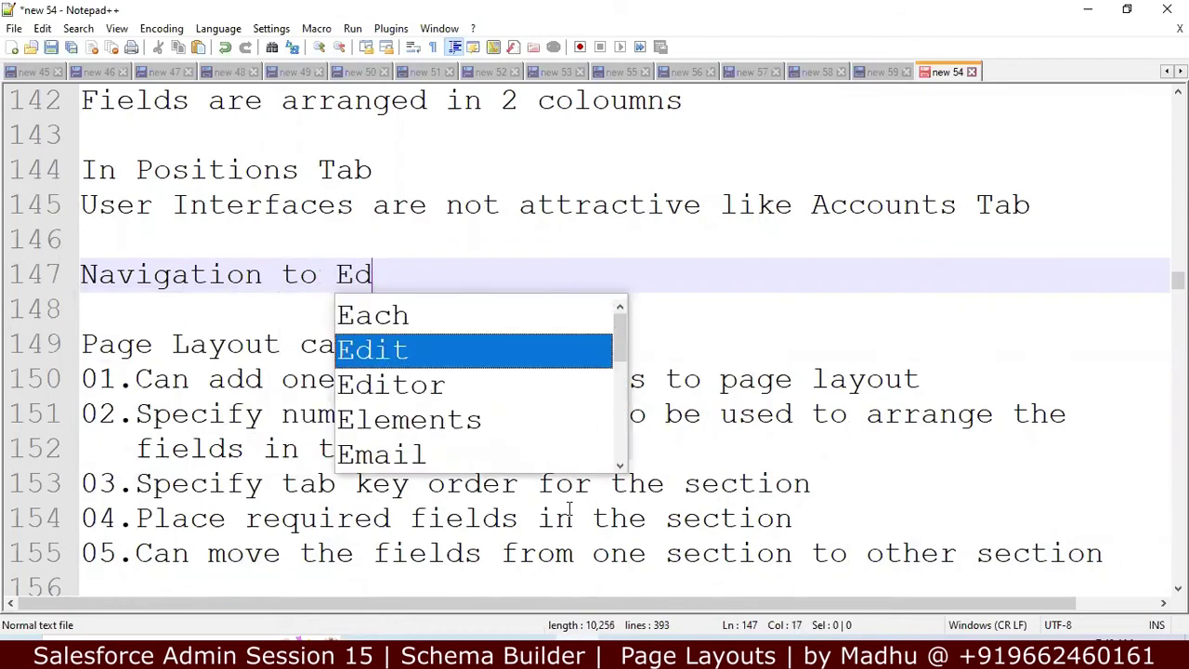
type("it Pag")
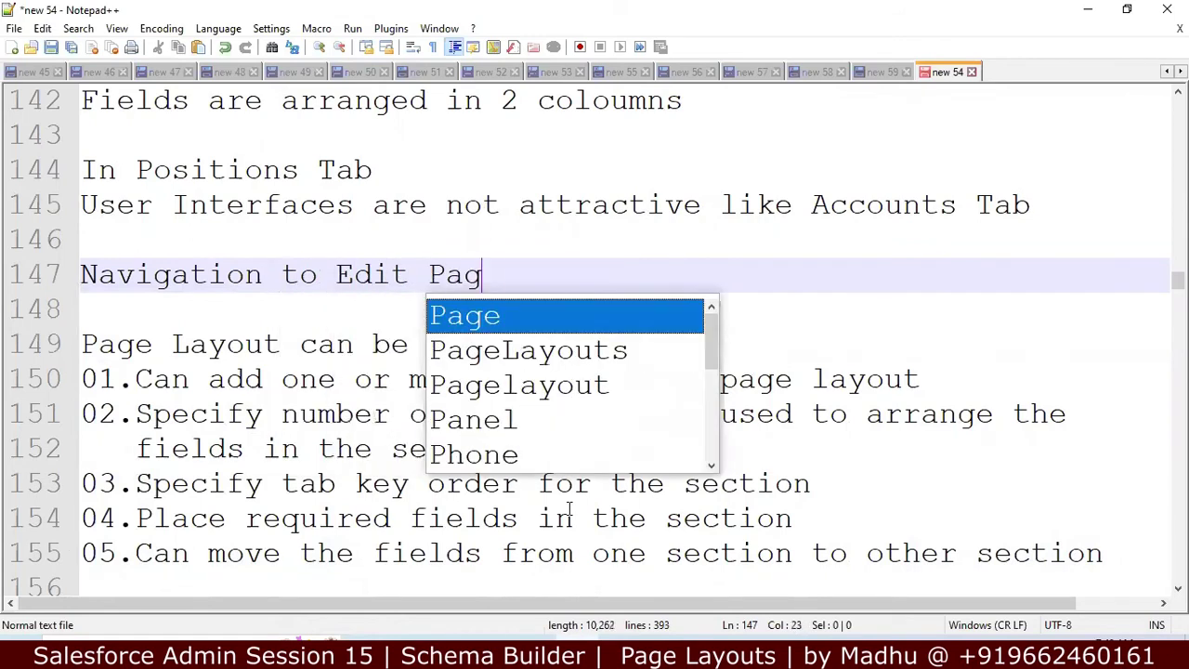
type("e Layout")
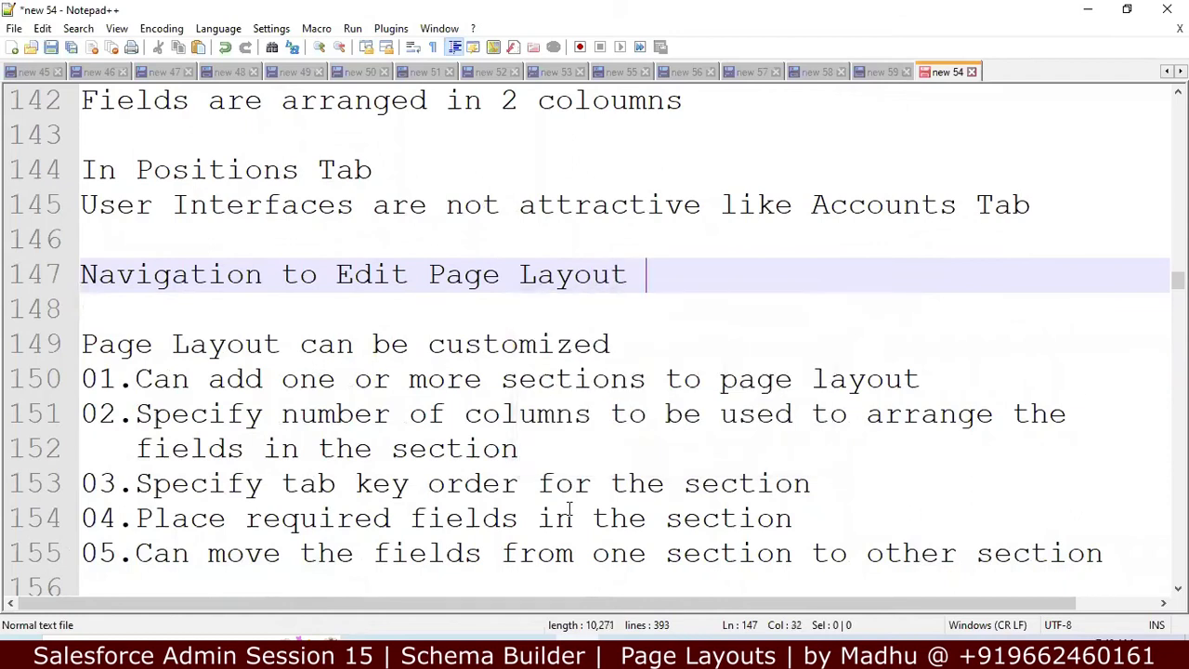
Step: Write 'Object Manager>Select Object>Pagelayout' beneath the heading, using autocomplete, and start a new line
key("Return")
type("On")
key("BackSpace")
type("b")
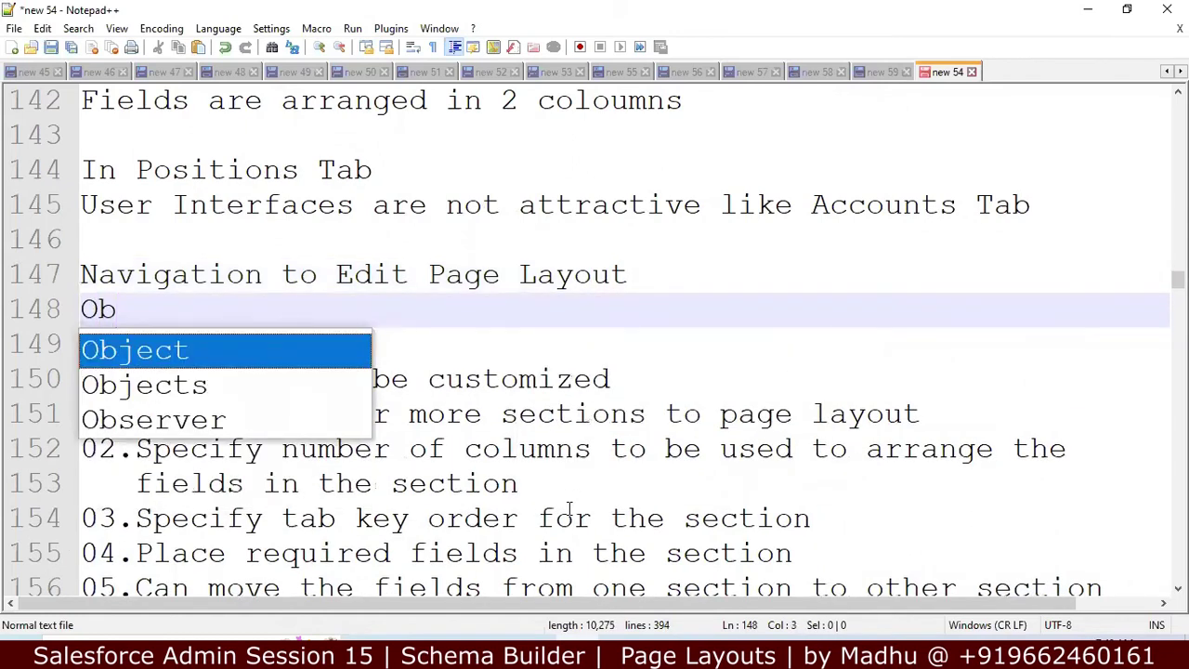
type("ject Manager>")
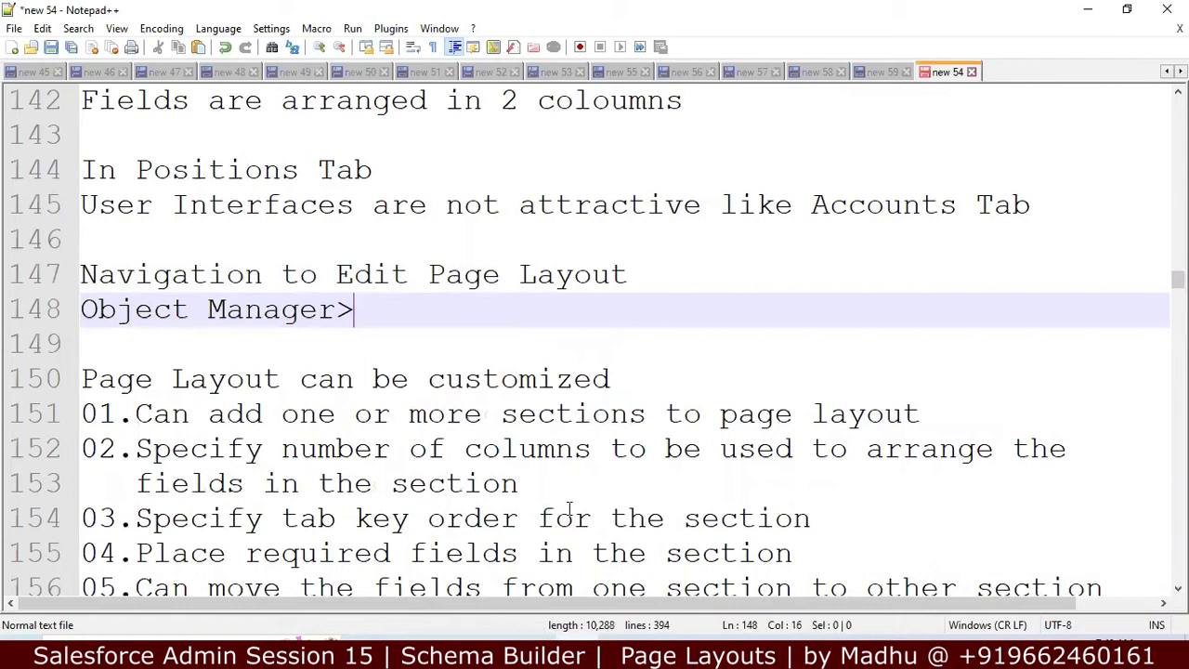
type("Selectio")
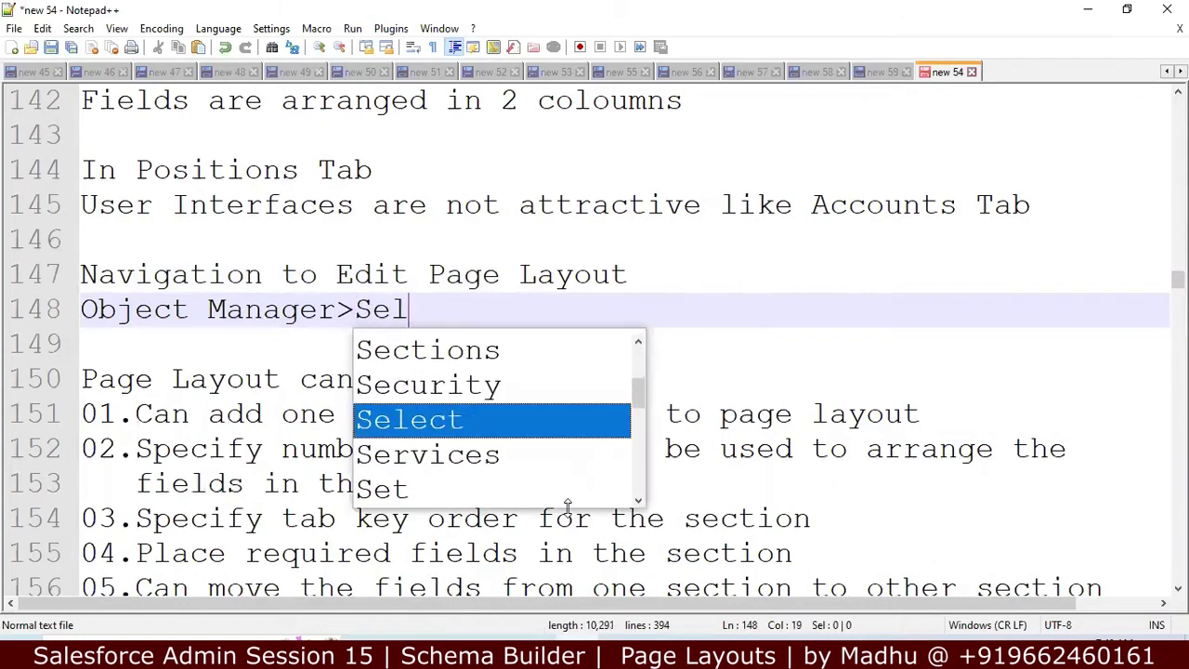
key("BackSpace")
key("BackSpace")
type("Object")
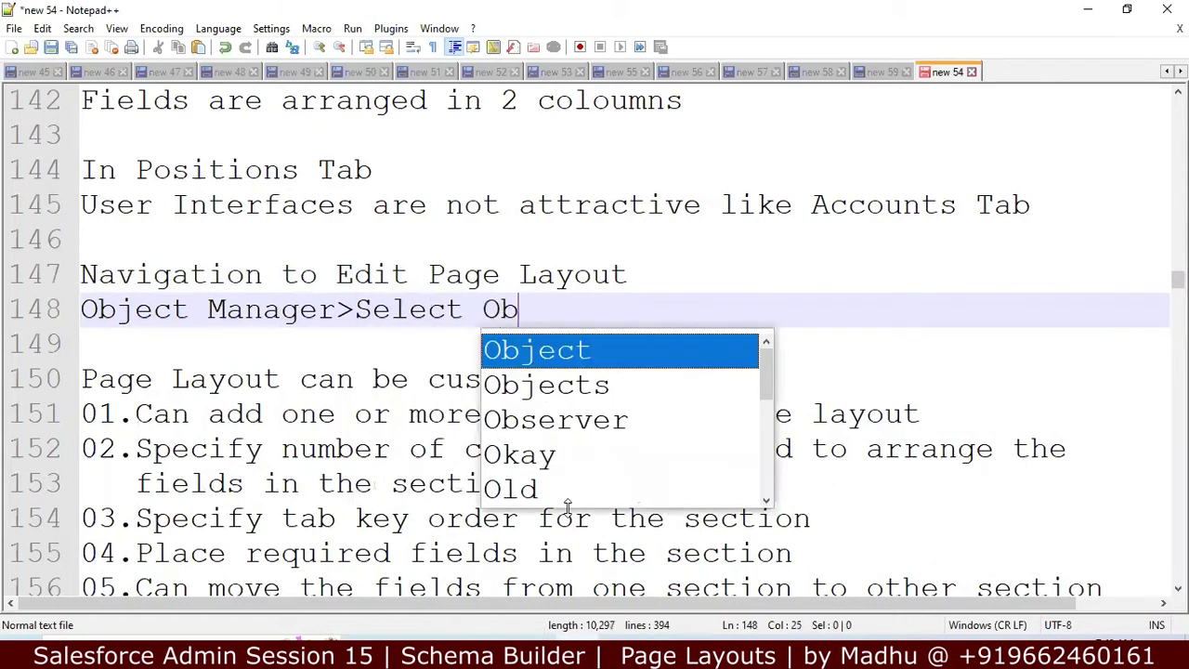
type(">")
type("Pay")
key("BackSpace")
type("geL")
key("BackSpace")
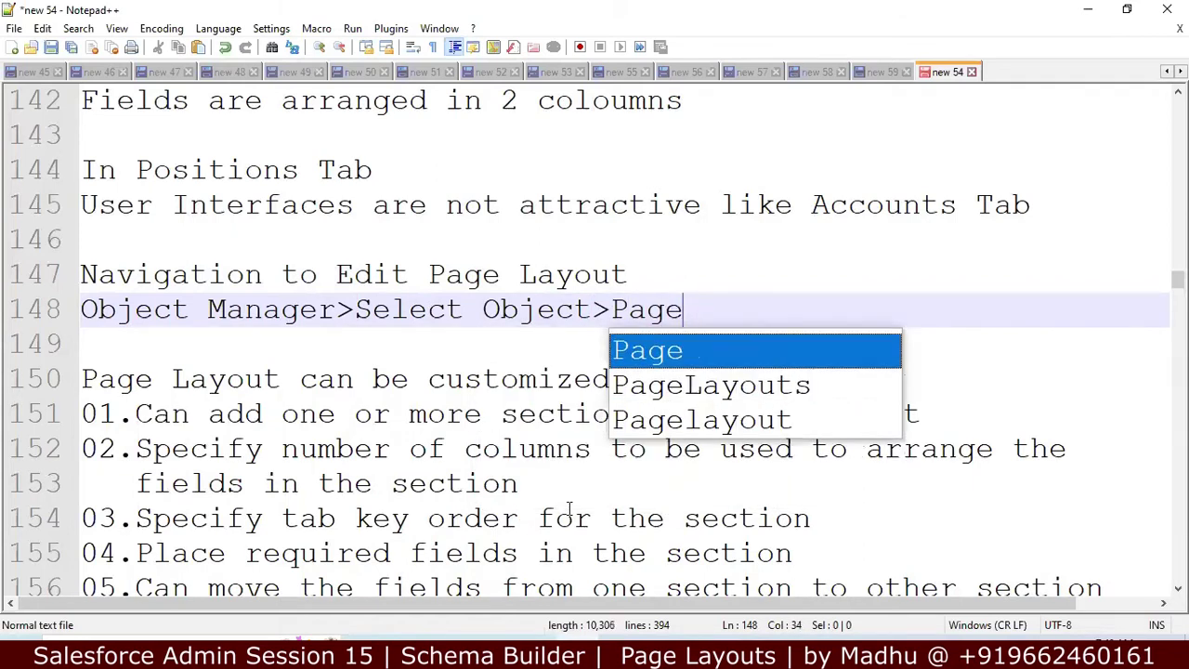
key("Down")
key("Down")
key("Return")
key("Return")
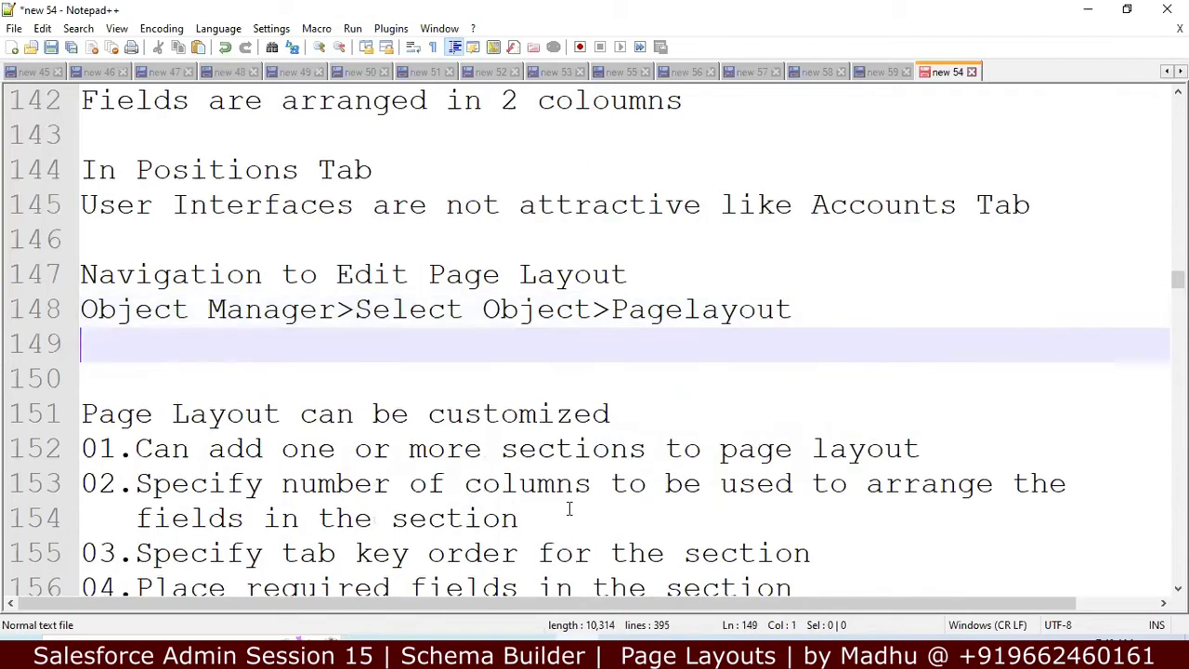
Step: Number the first route on line 148 with '01.'
key("Up")
type("01.")
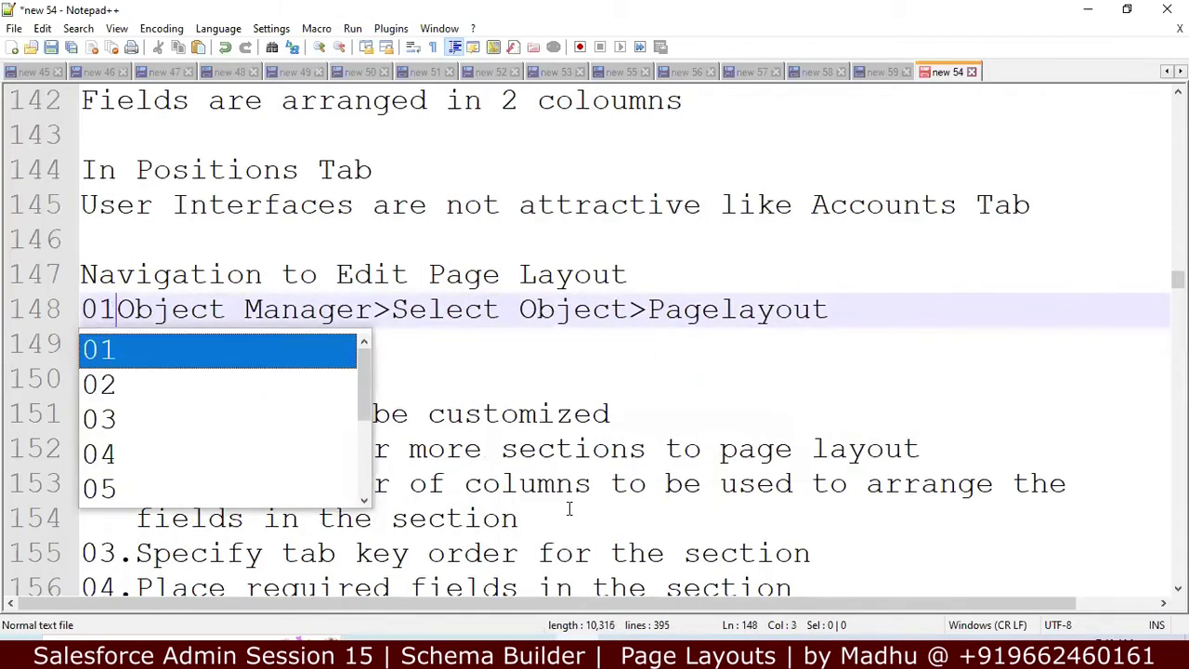
left_click(654, 362)
key("Up")
Step: Write the second route '02.Click on Tab>Force.com>Edit Layout' on line 149
type("02.")
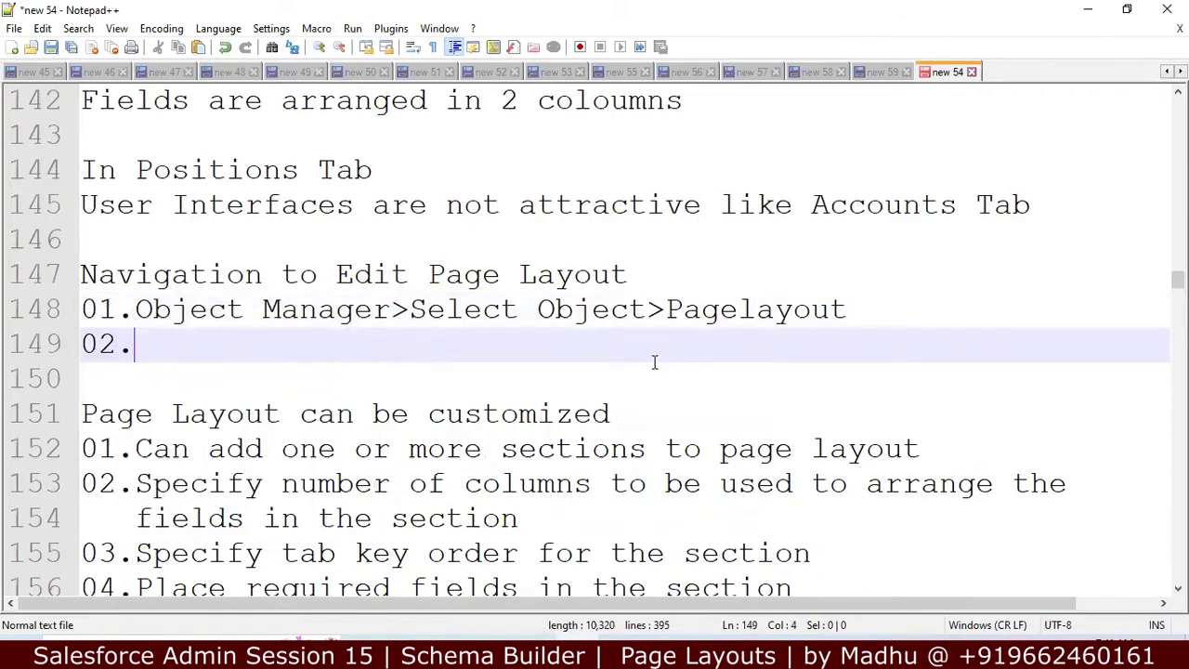
type("t")
key("BackSpace")
type("S")
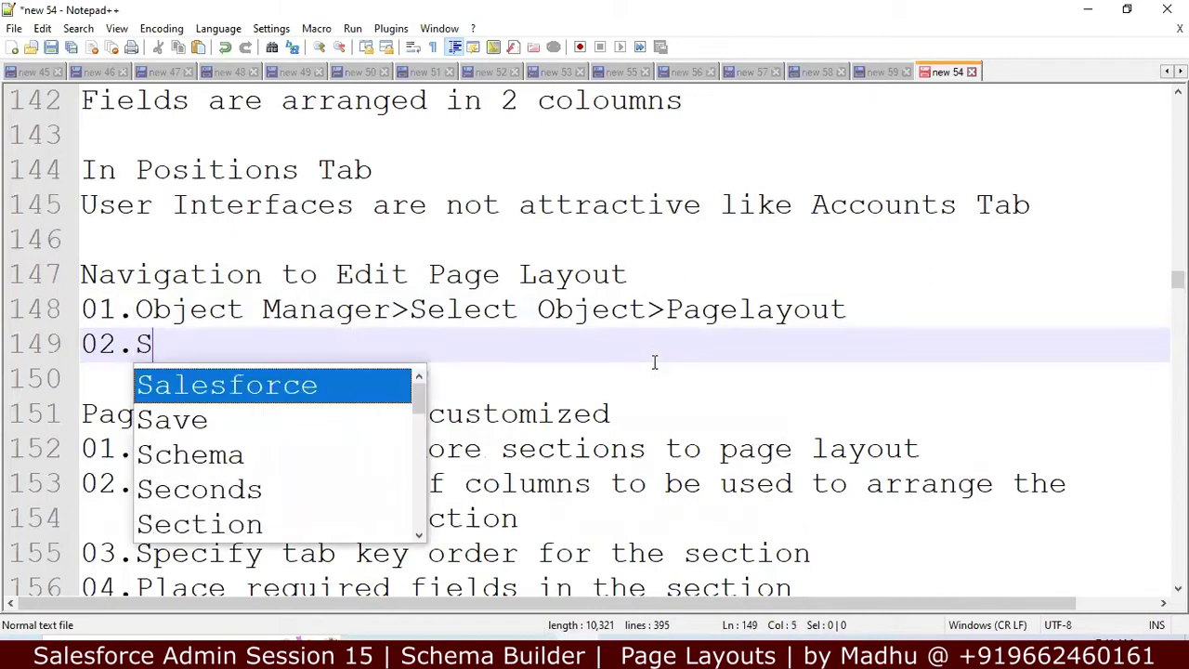
type("elect")
key("BackSpace")
key("BackSpace")
key("BackSpace")
key("BackSpace")
key("BackSpace")
key("BackSpace")
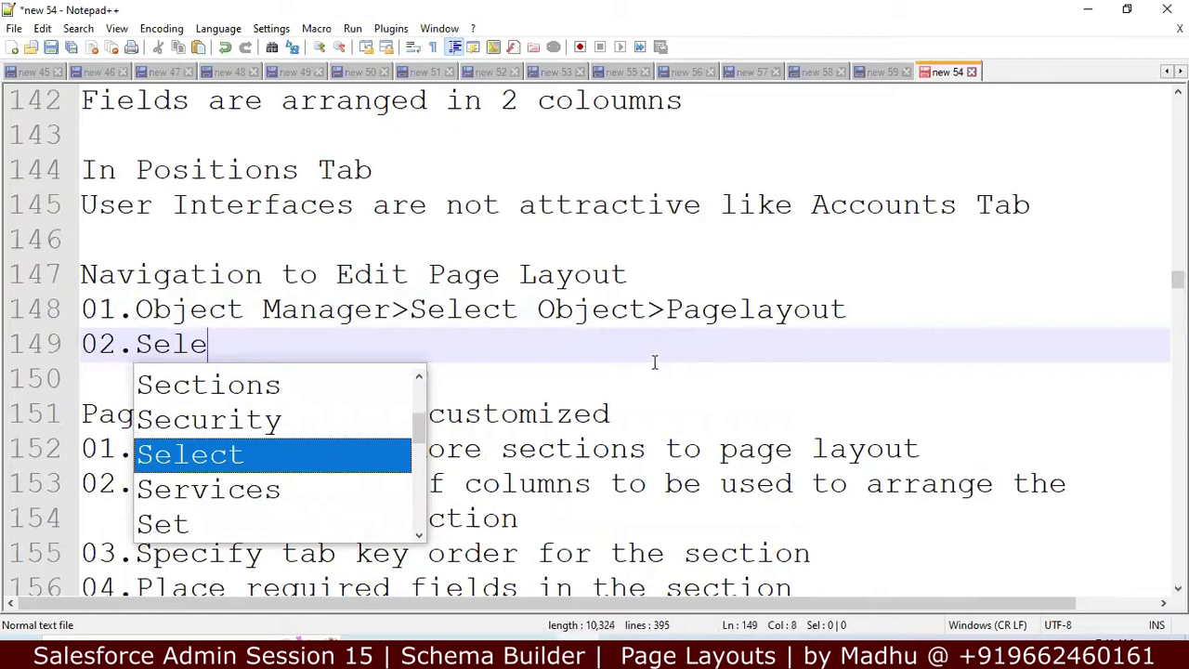
type("Clic")
key("BackSpace")
type("ick on Tag")
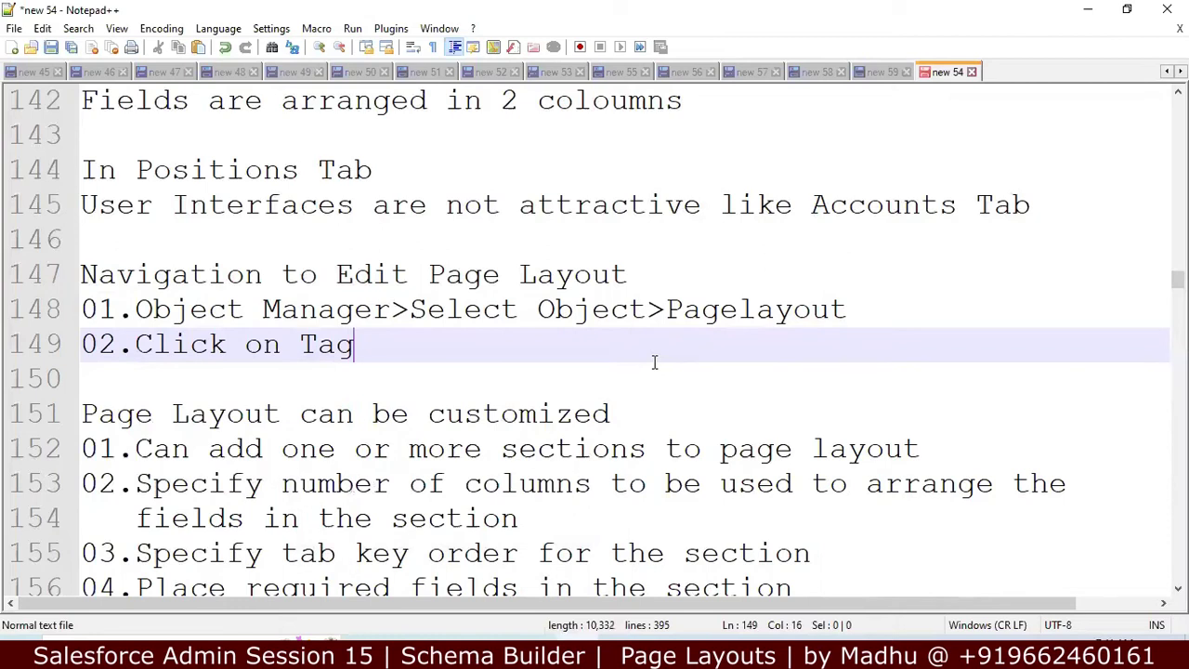
key("BackSpace")
type("b")
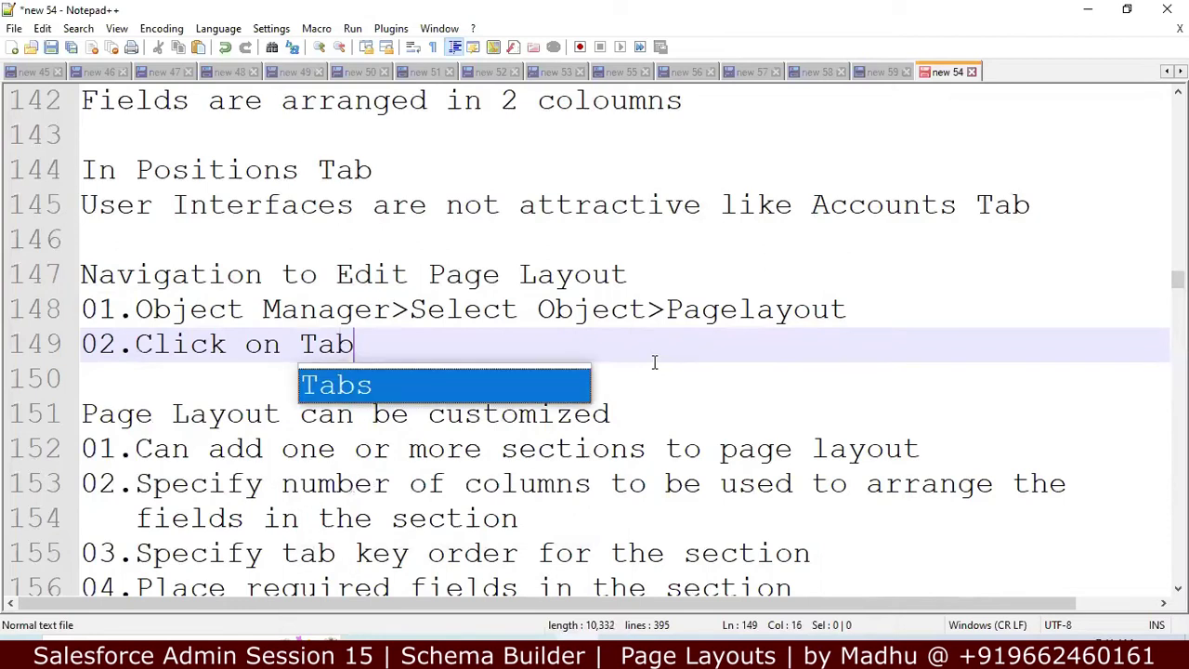
type(">")
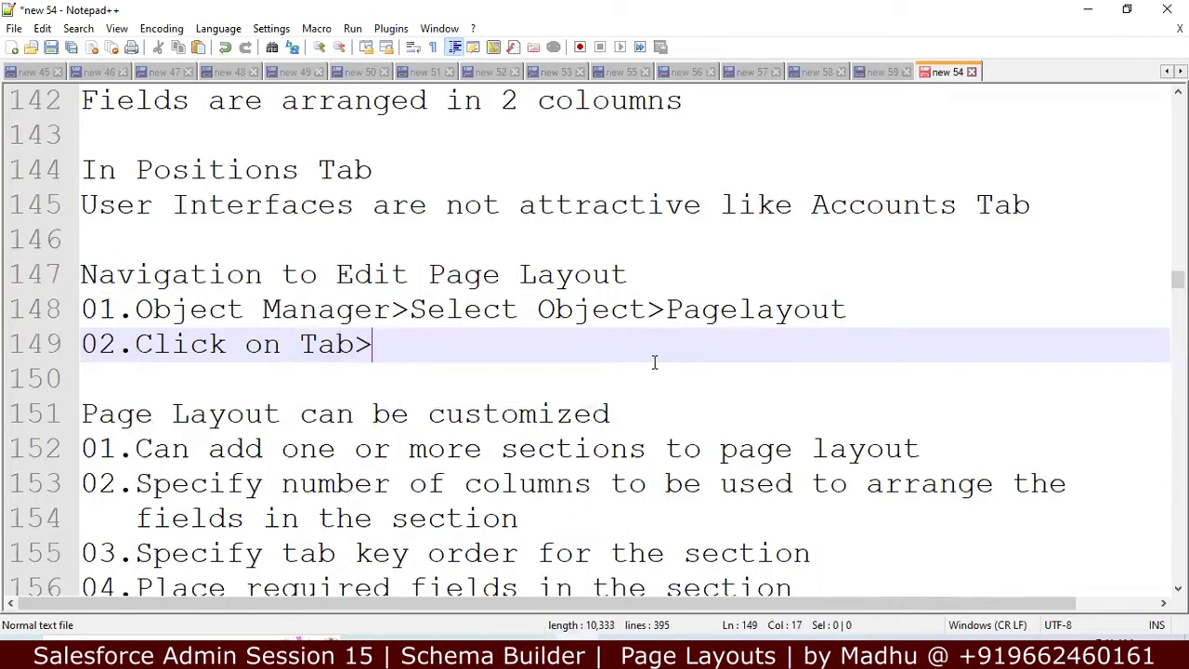
type("Force.com")
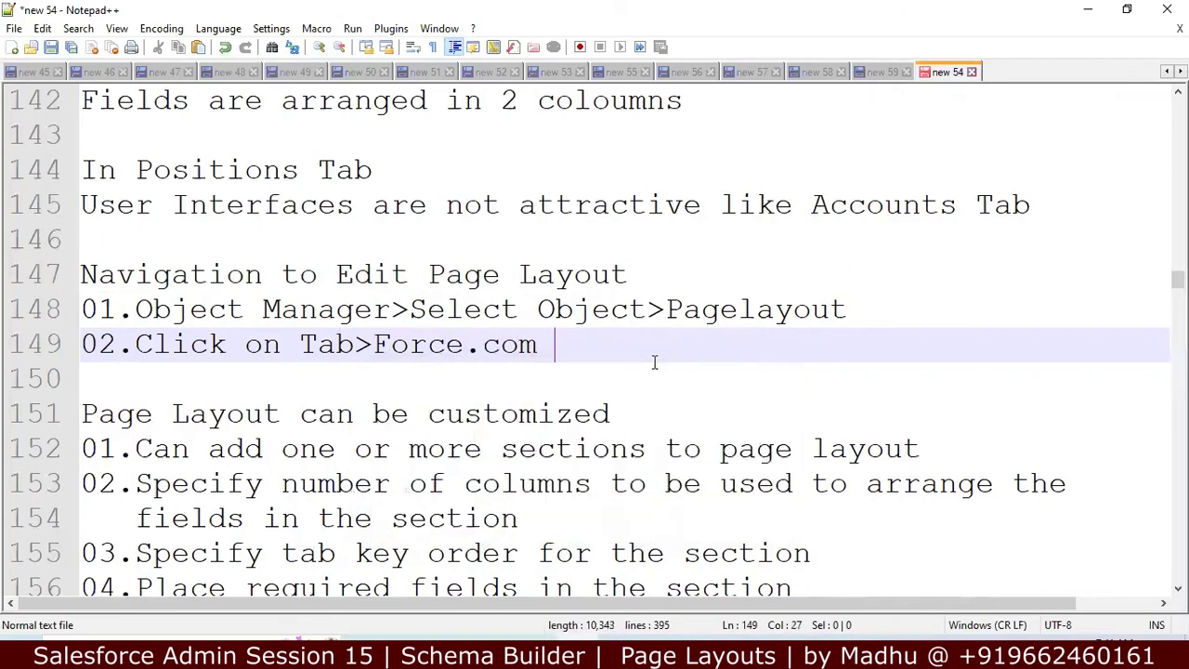
key("BackSpace")
type(">")
type("Edit ")
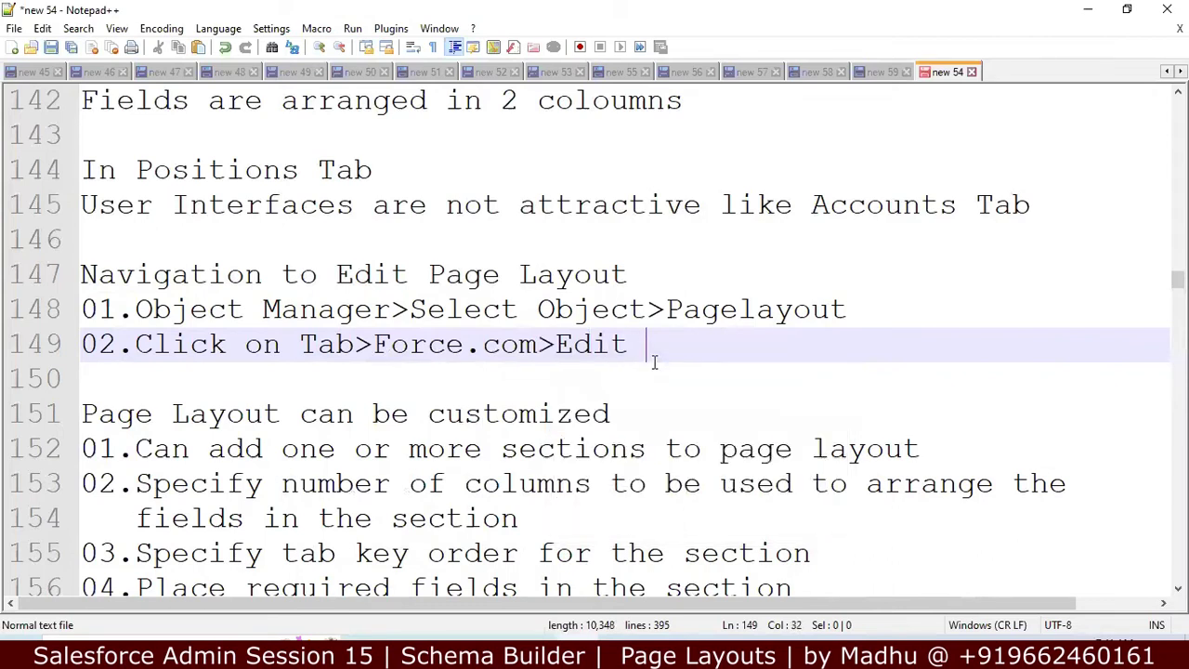
type("Layout")
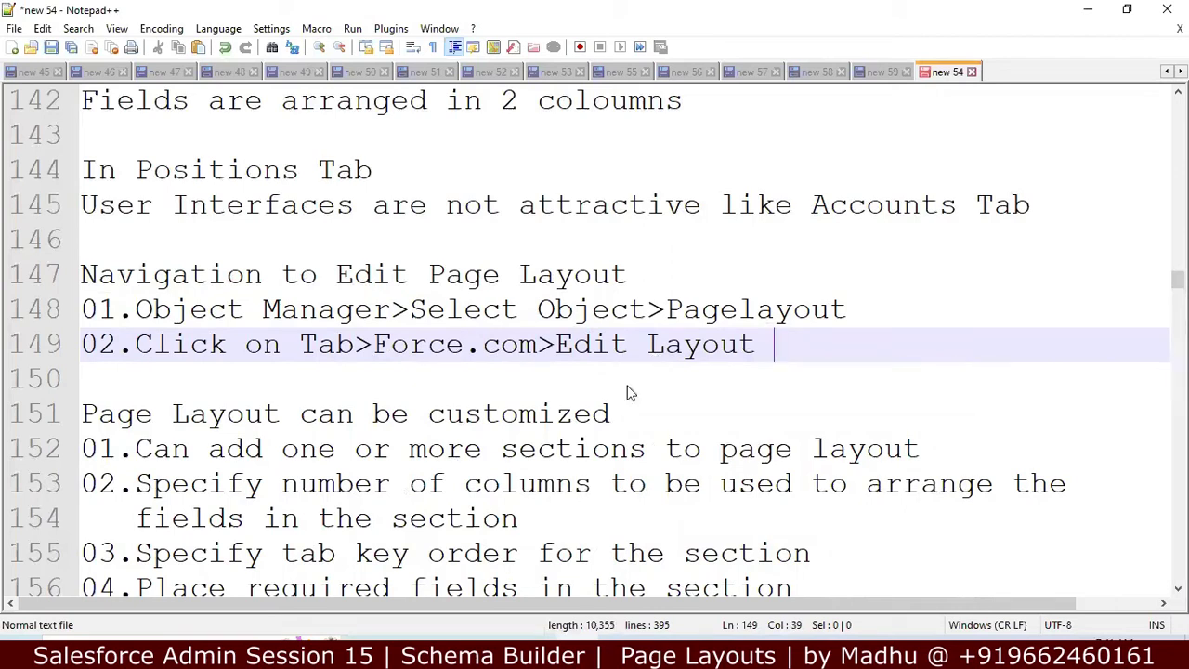
key("alt+Tab")
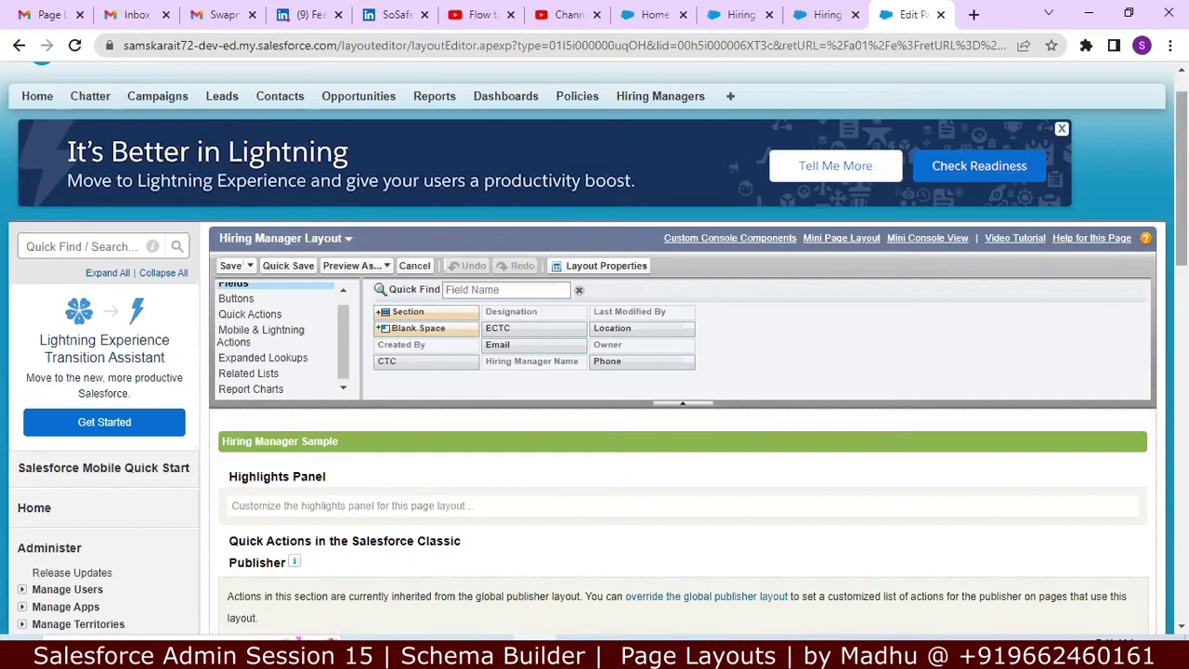
Step: Review the Hiring Manager Layout's sections and related lists, then bring Notepad++ back up
scroll(1103, 299, "down", 2)
scroll(683, 428, "down", 3)
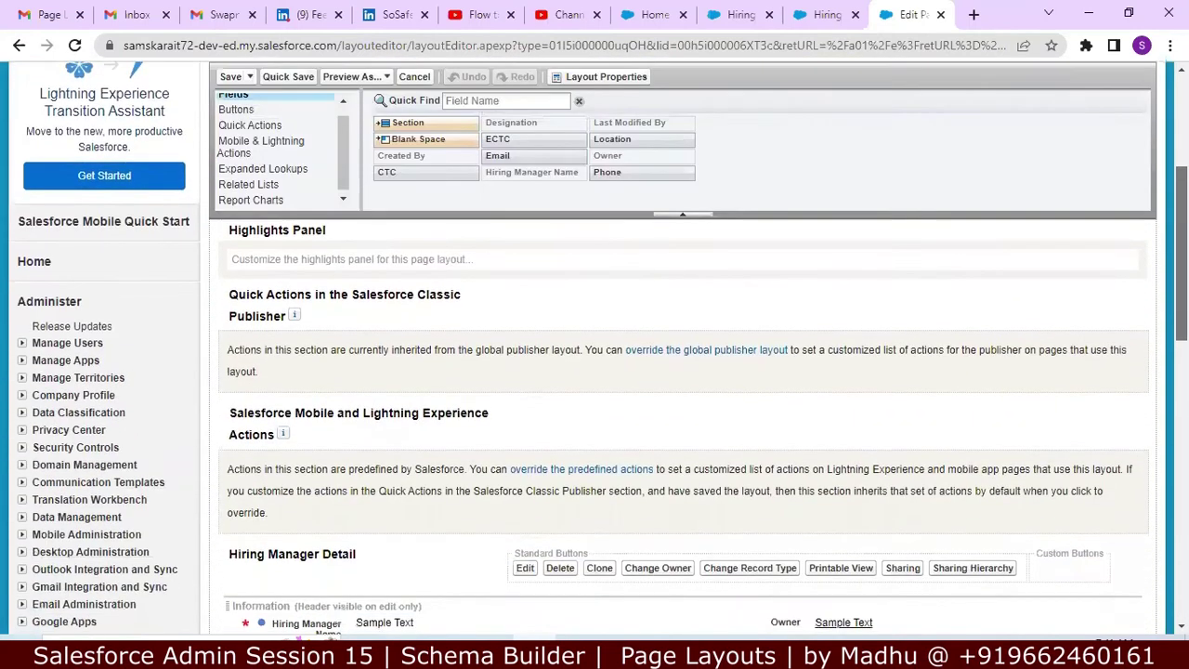
scroll(683, 427, "down", 2)
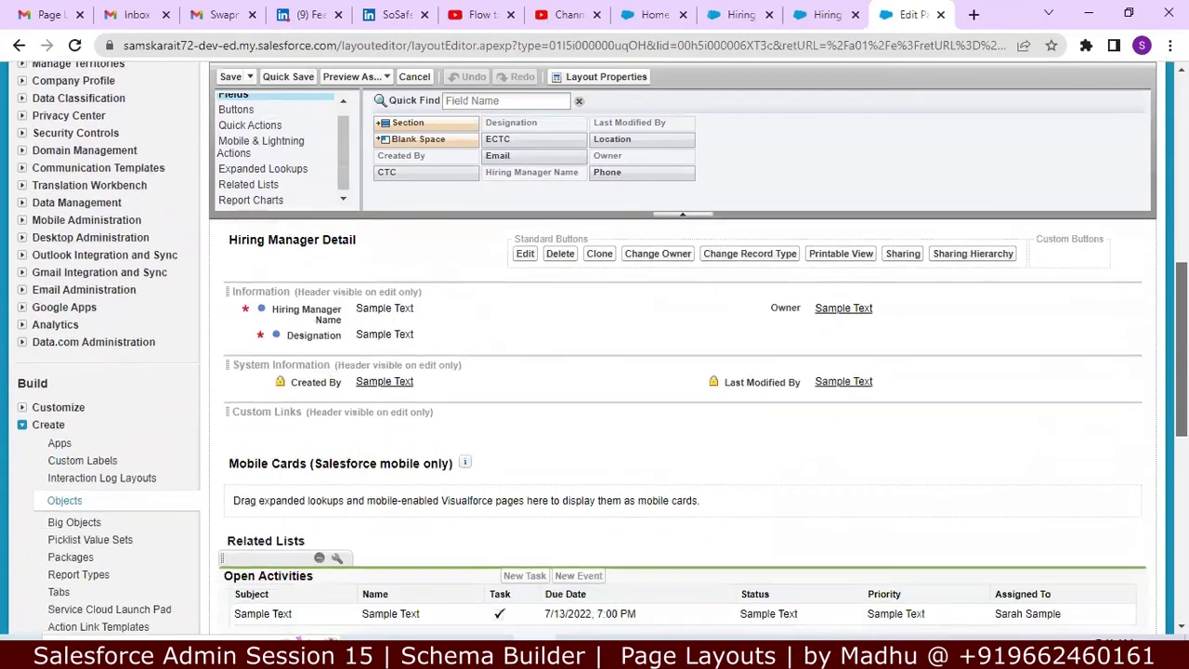
scroll(683, 428, "up", 8)
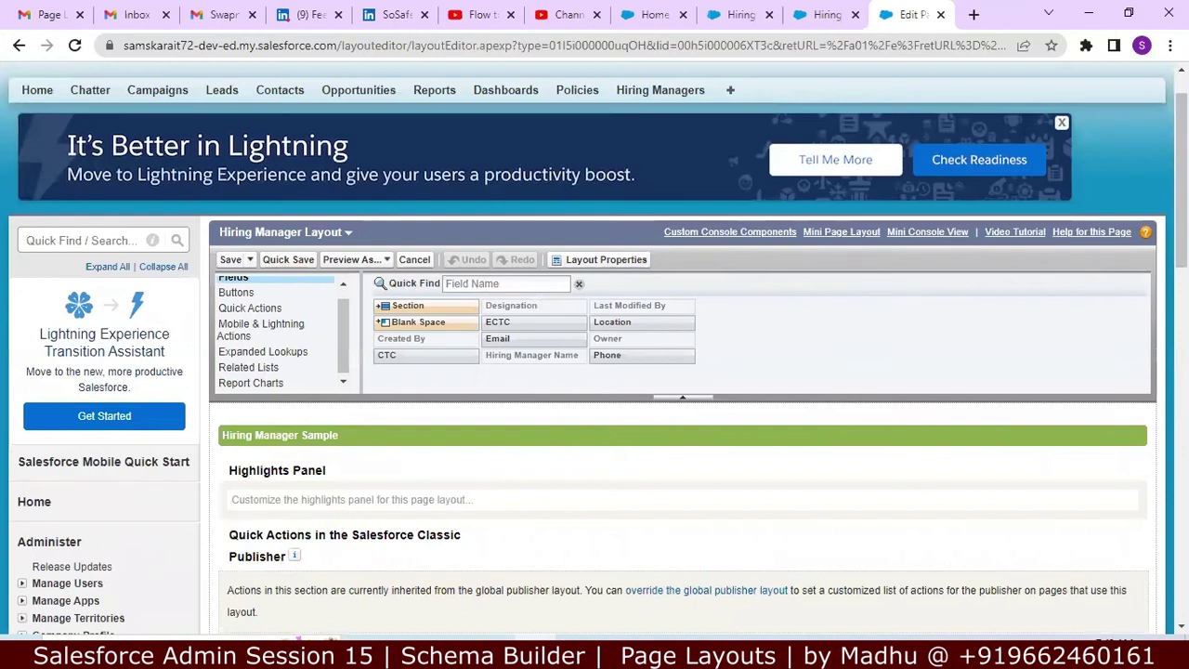
scroll(595, 349, "down", 5)
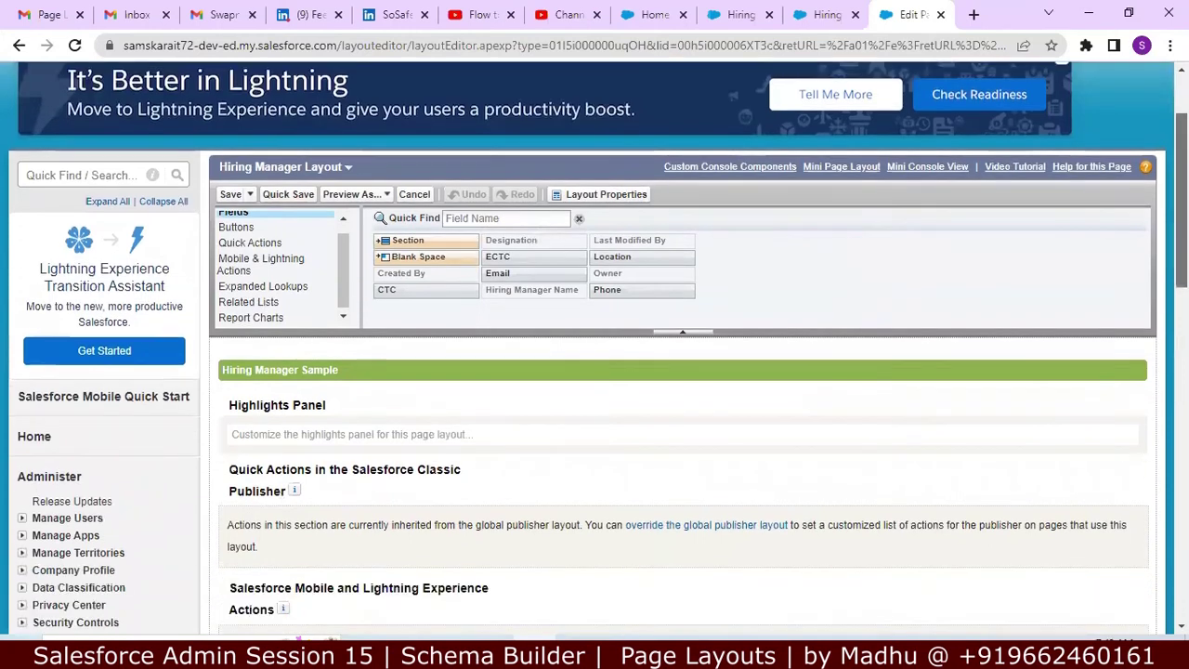
scroll(1156, 448, "down", 9)
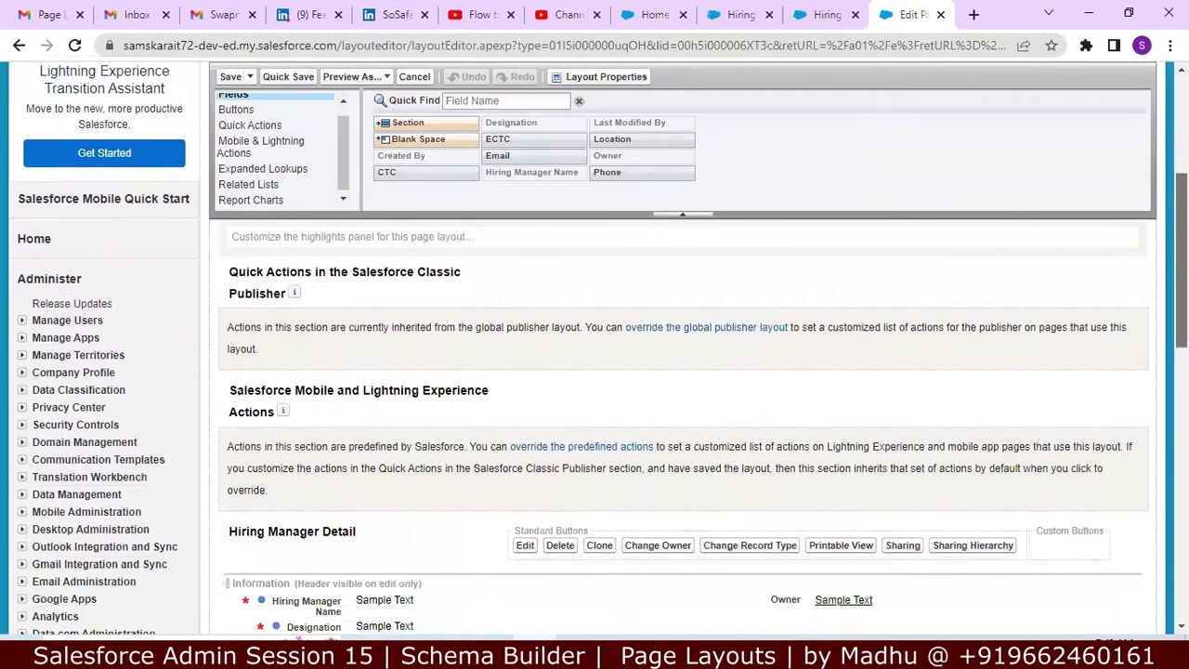
scroll(1157, 448, "down", 10)
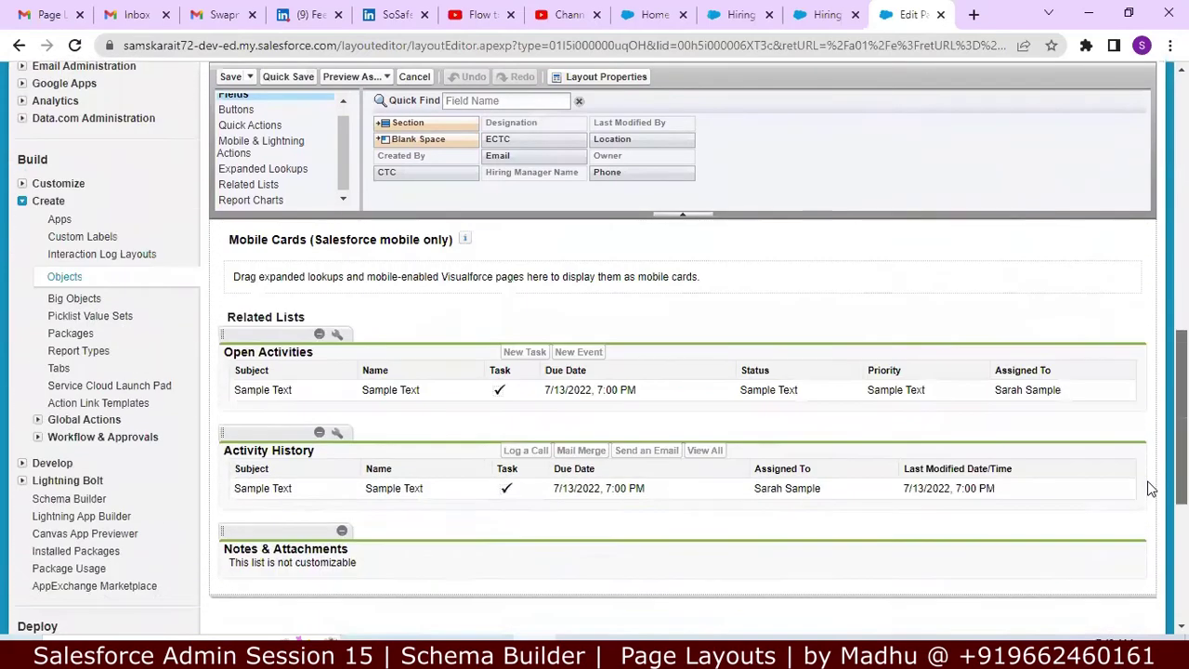
scroll(1149, 486, "up", 20)
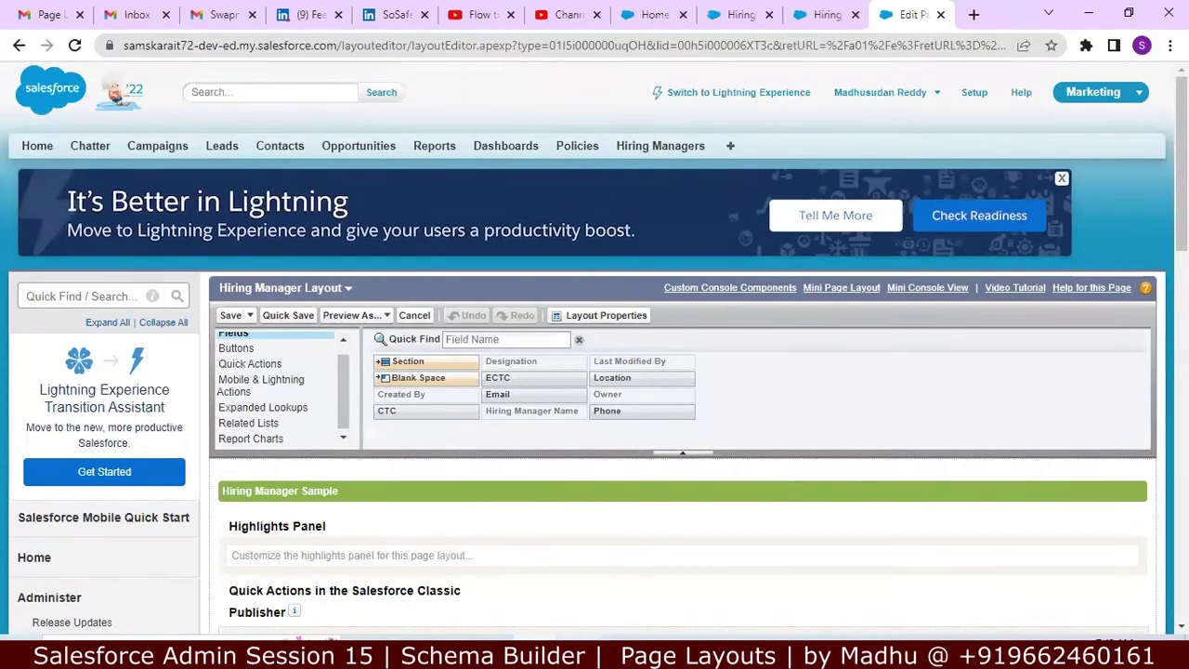
left_click(606, 643)
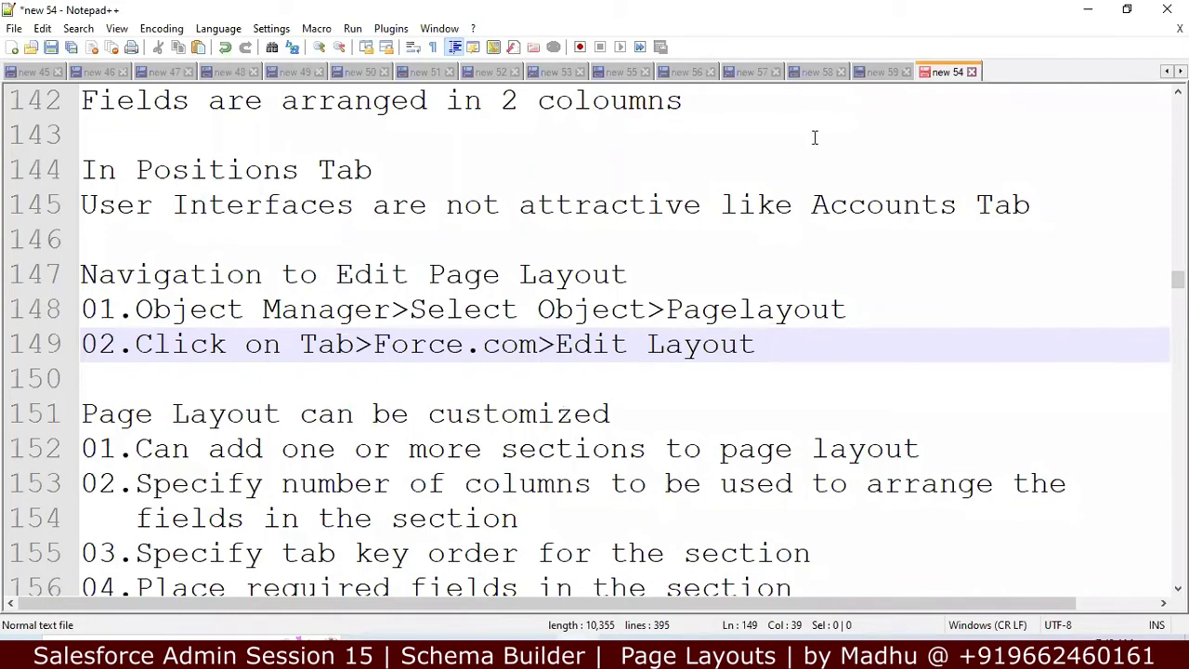
Step: Minimize Notepad++ and scroll the layout editor down to the Hiring Manager Detail section
left_click(1089, 11)
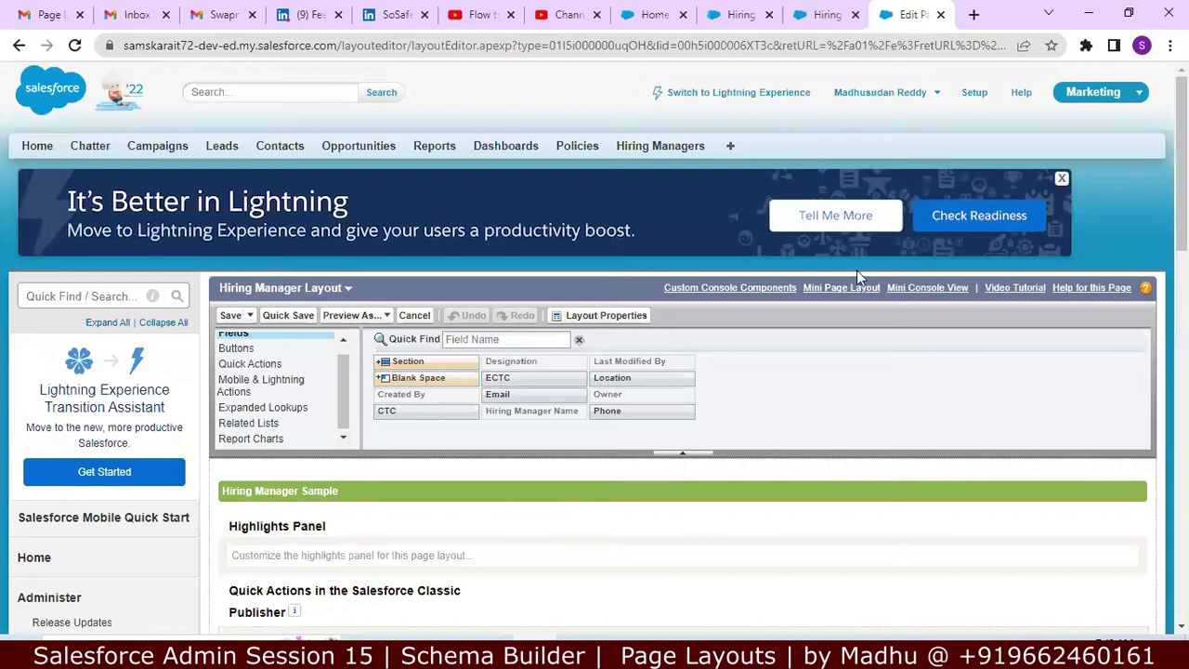
scroll(532, 307, "down", 1)
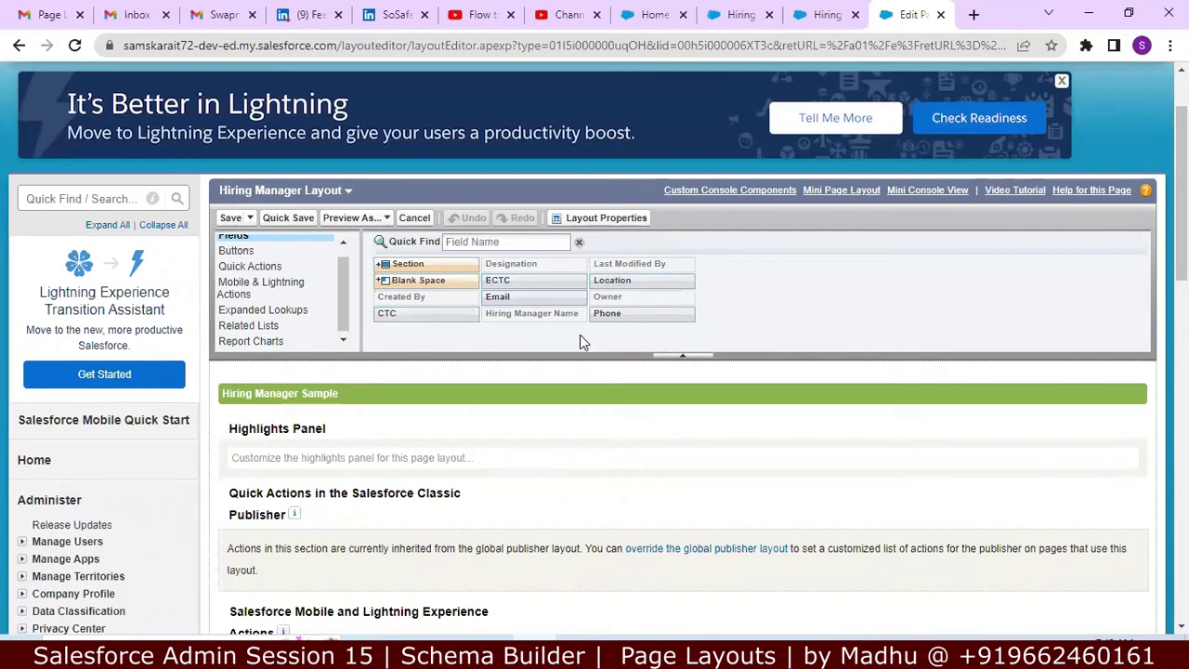
scroll(955, 287, "down", 1)
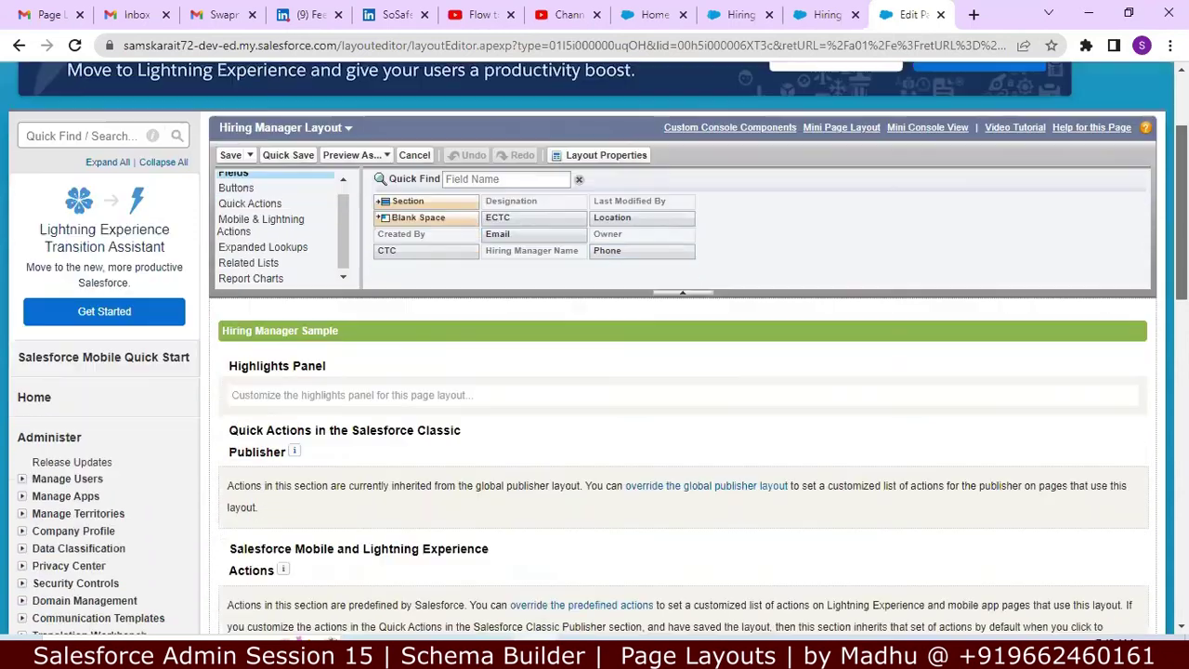
scroll(955, 423, "down", 4)
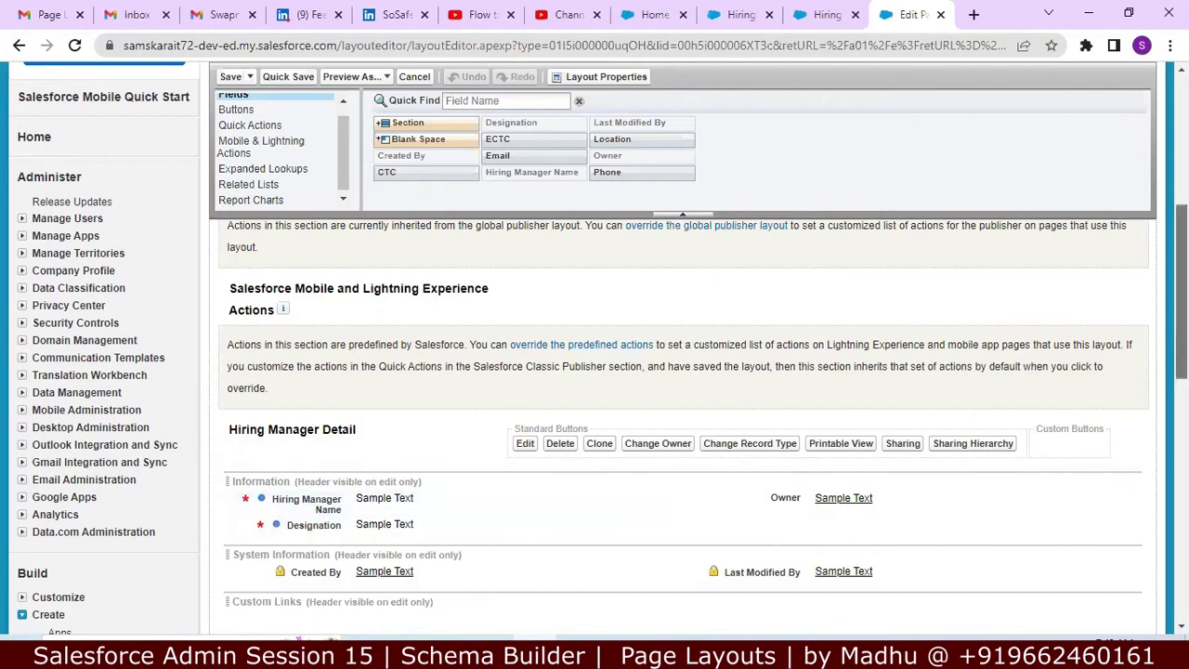
Step: Place Phone, Email, CTC and ECTC into the Information section, with CTC between Email and ECTC
left_click_drag(1182, 297, 1182, 293)
left_click_drag(604, 136, 515, 534)
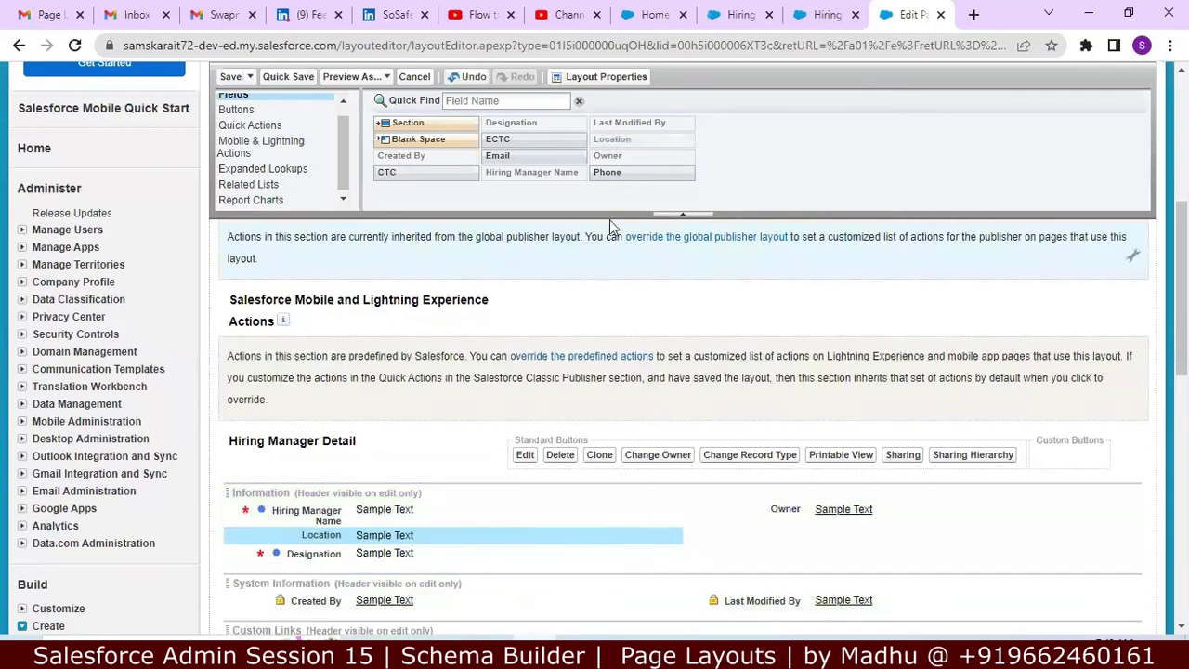
left_click_drag(610, 173, 537, 533)
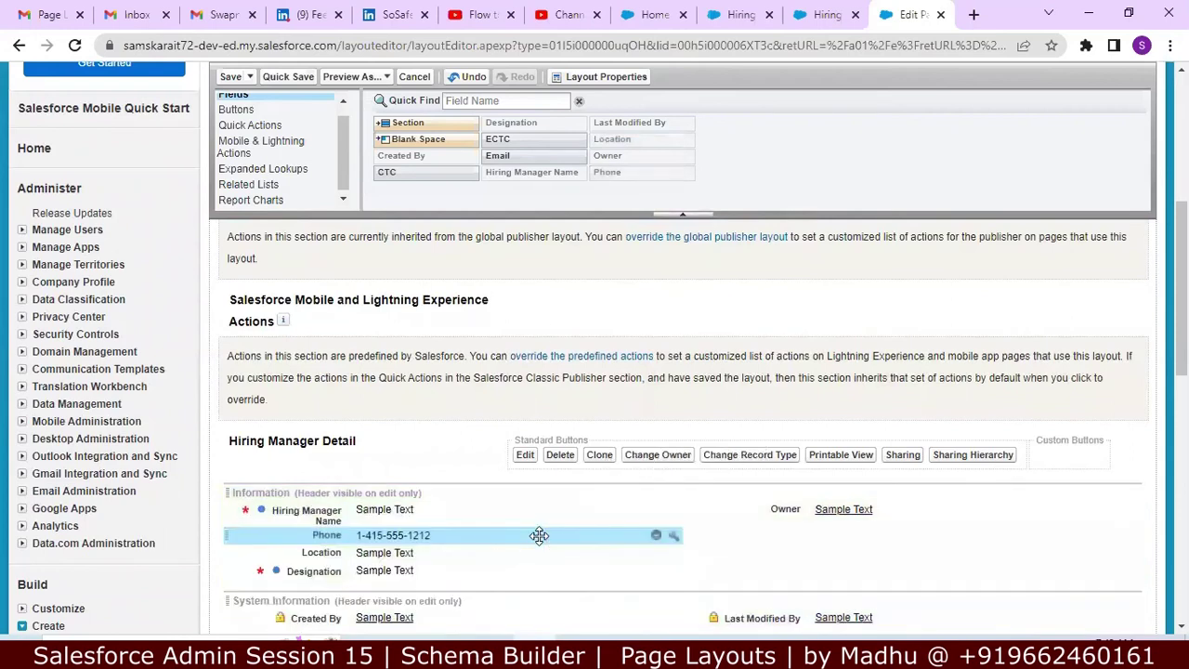
left_click_drag(581, 139, 584, 550)
left_click_drag(507, 175, 610, 551)
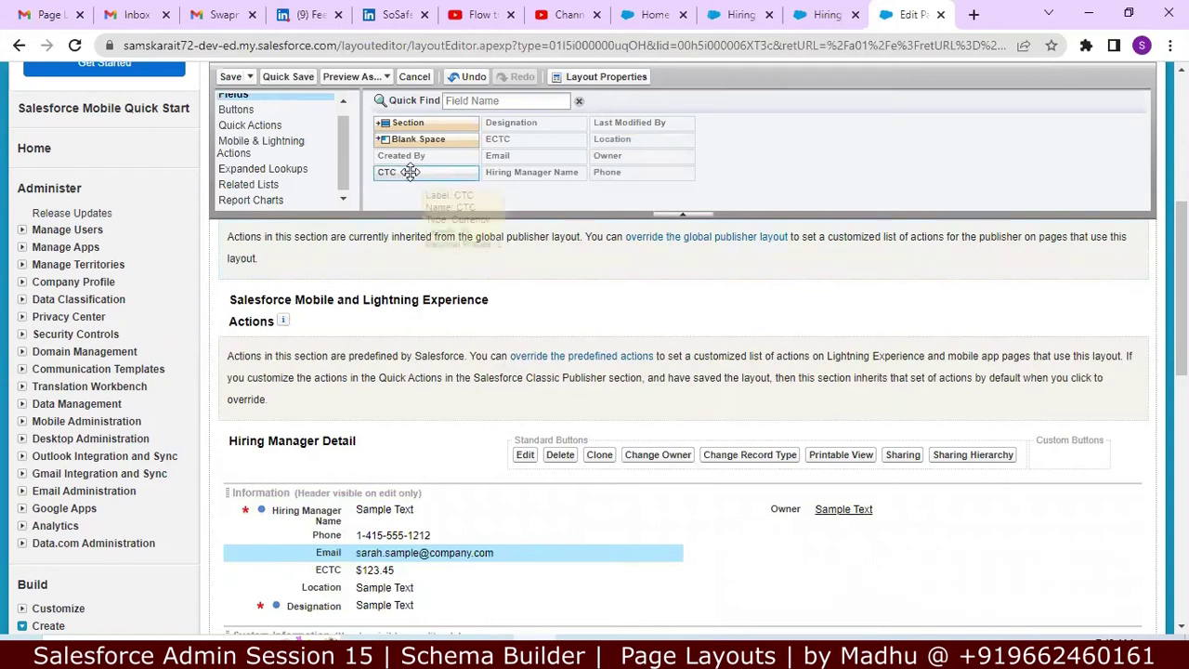
left_click_drag(444, 171, 567, 569)
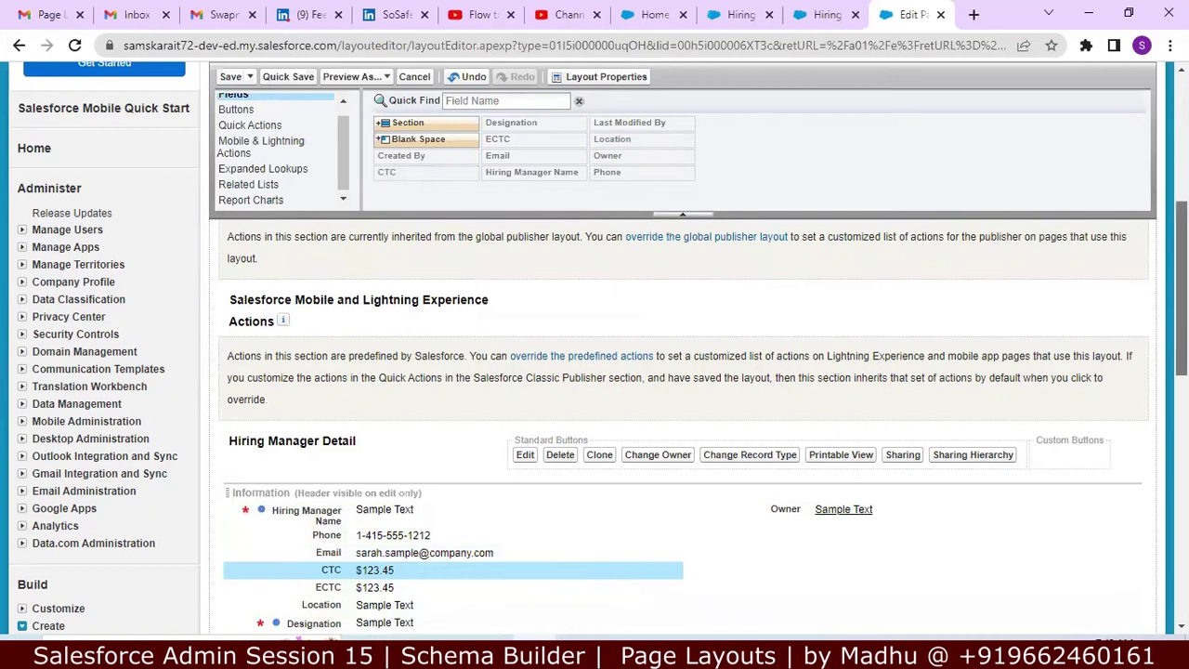
scroll(683, 418, "up", 1)
scroll(682, 418, "down", 2)
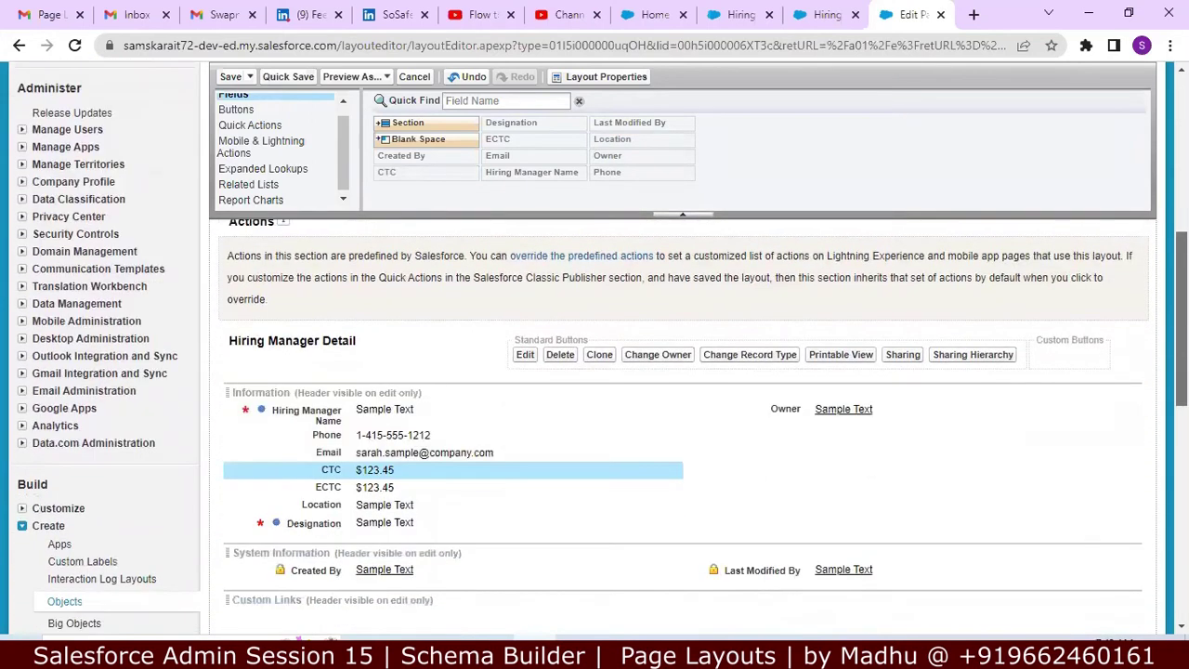
scroll(1111, 275, "down", 1)
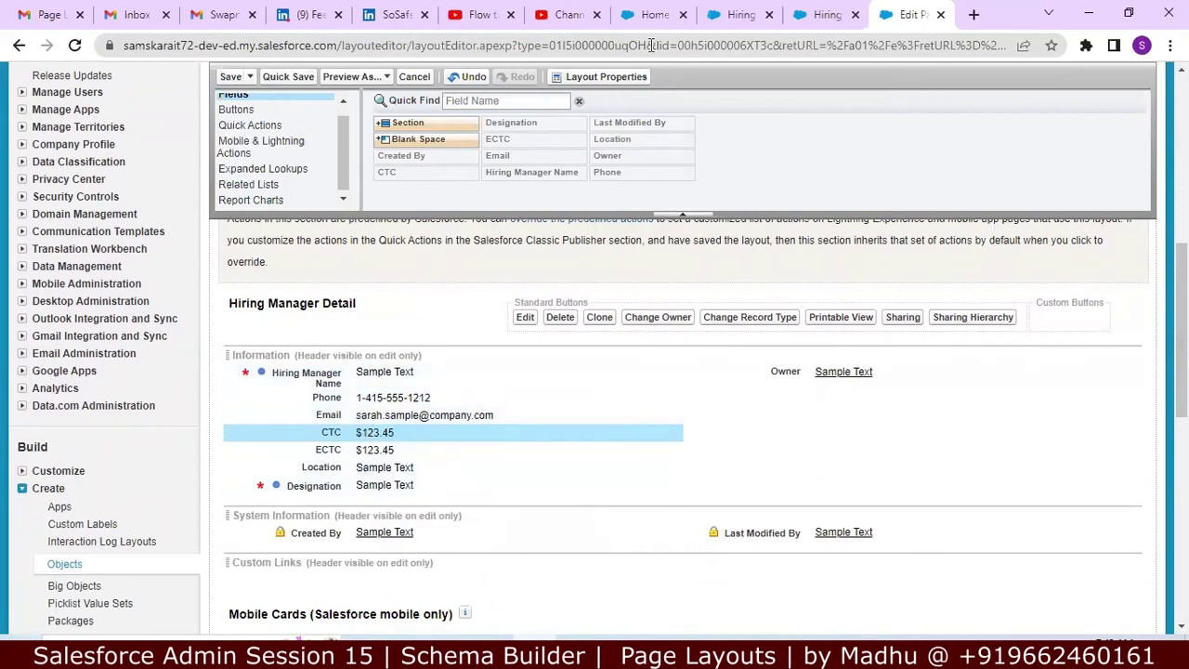
left_click(657, 17)
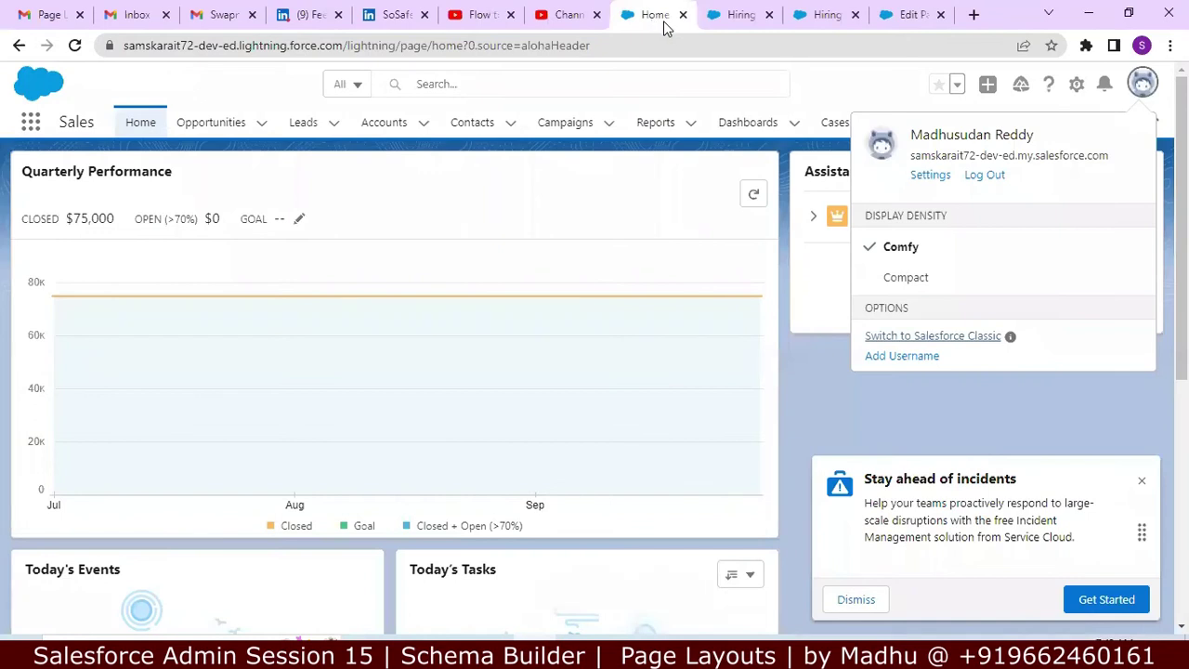
left_click(413, 124)
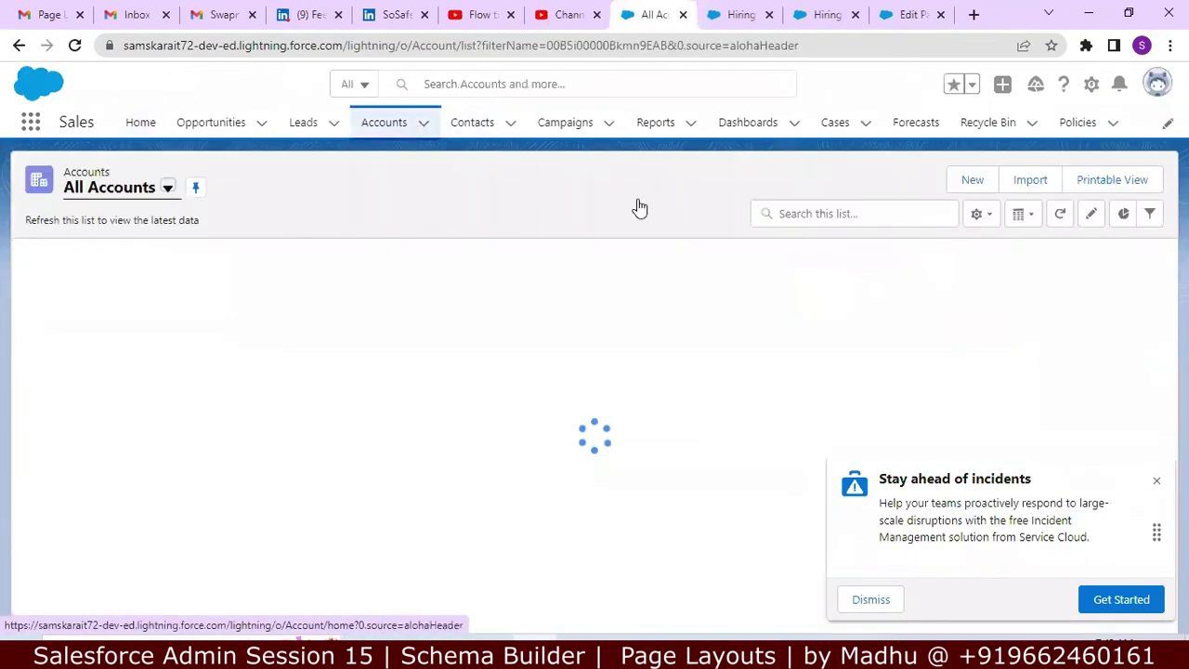
left_click(969, 183)
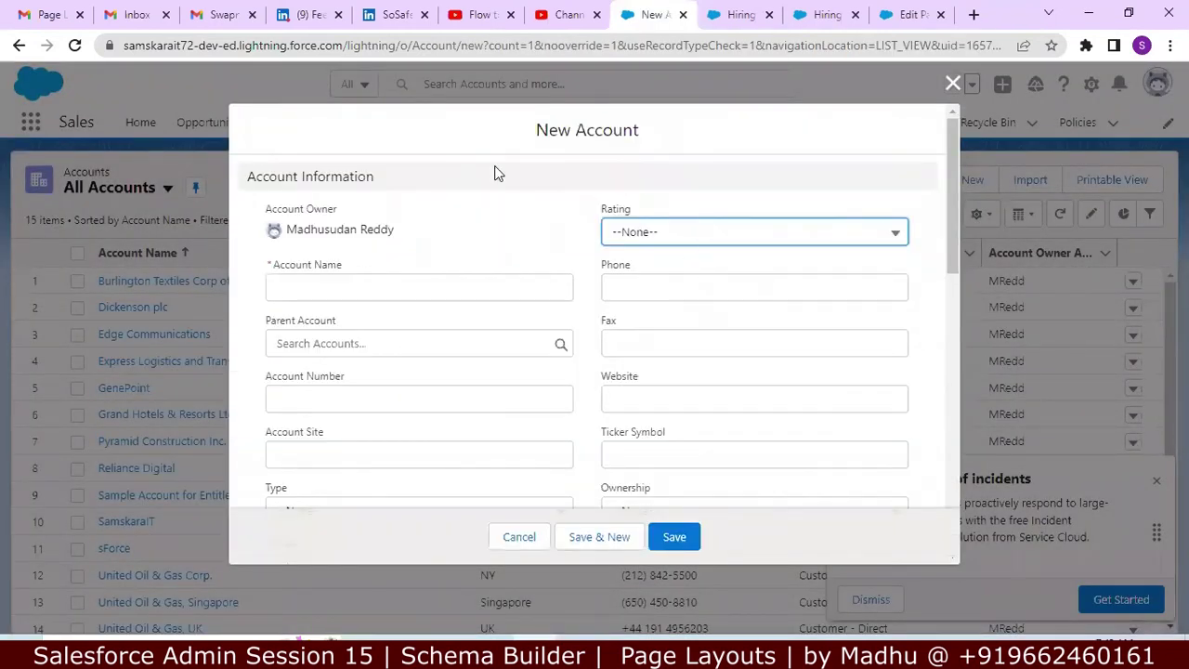
left_click_drag(952, 154, 932, 308)
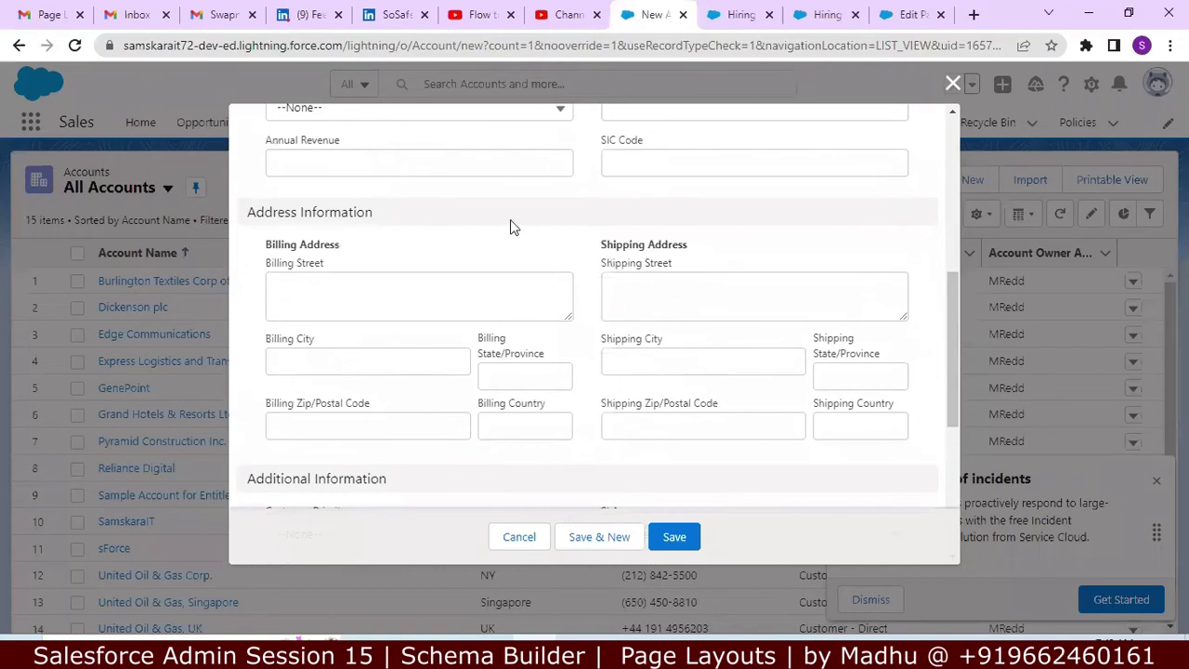
left_click_drag(952, 371, 937, 520)
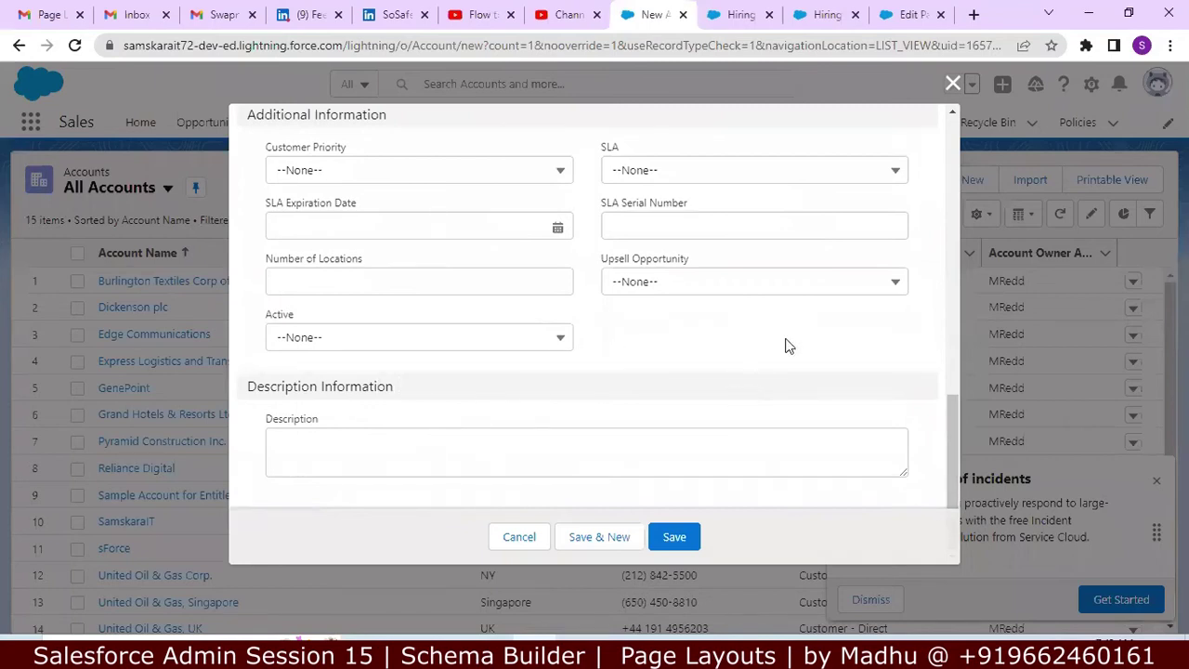
left_click(953, 84)
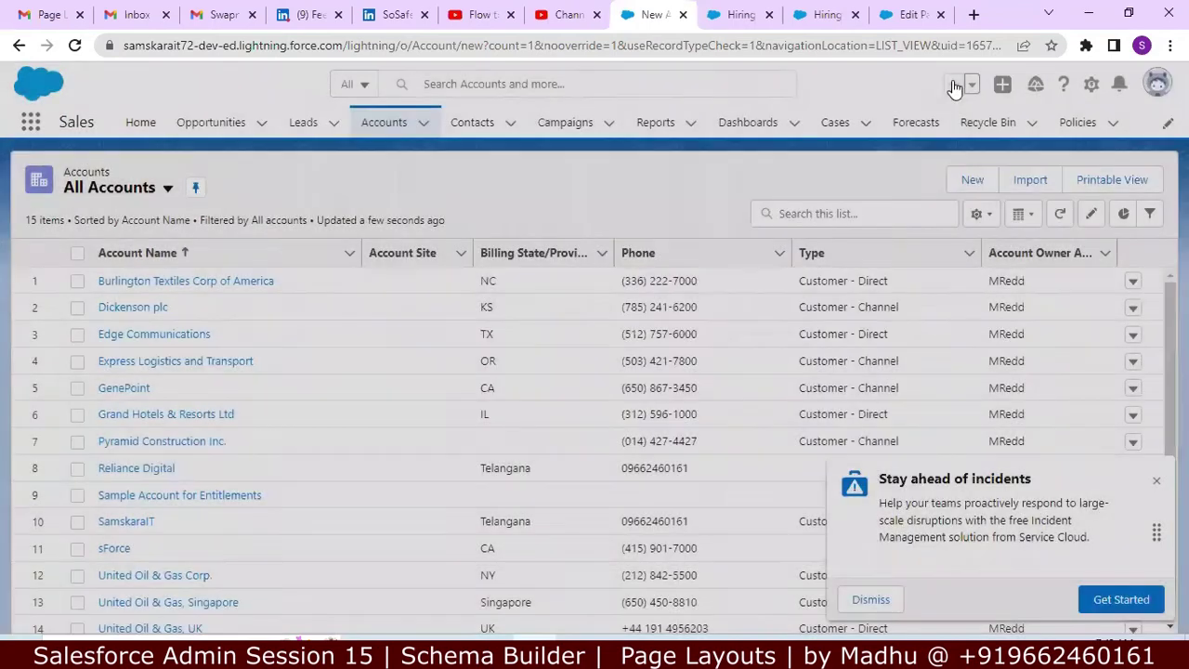
left_click(731, 17)
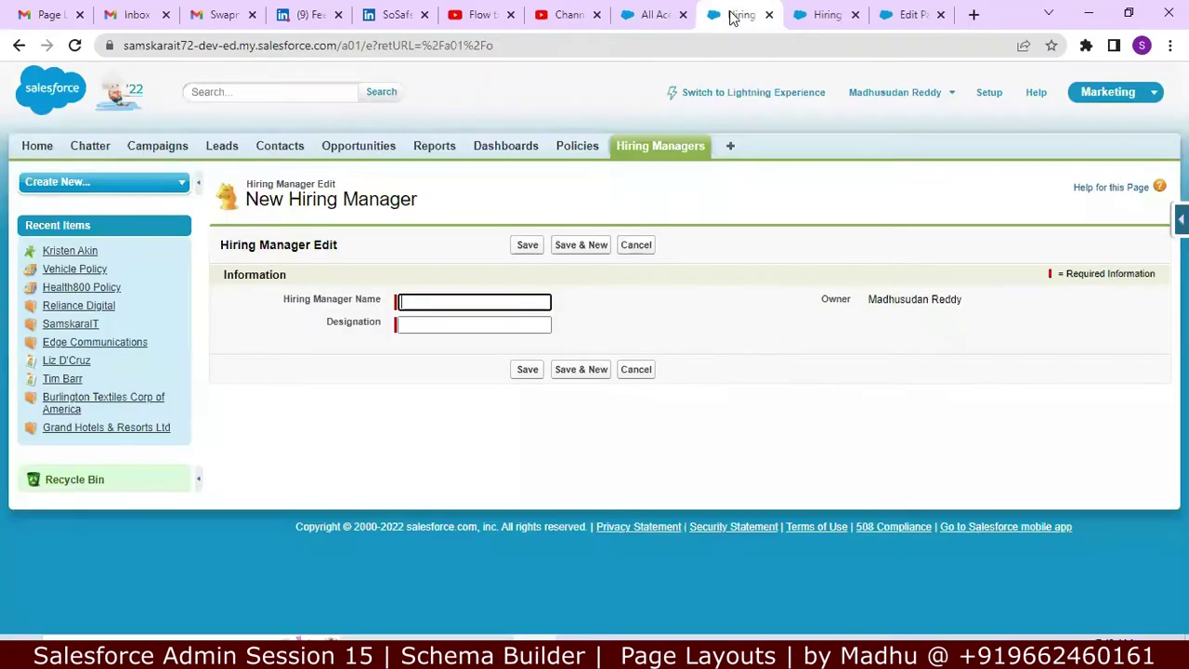
left_click(817, 9)
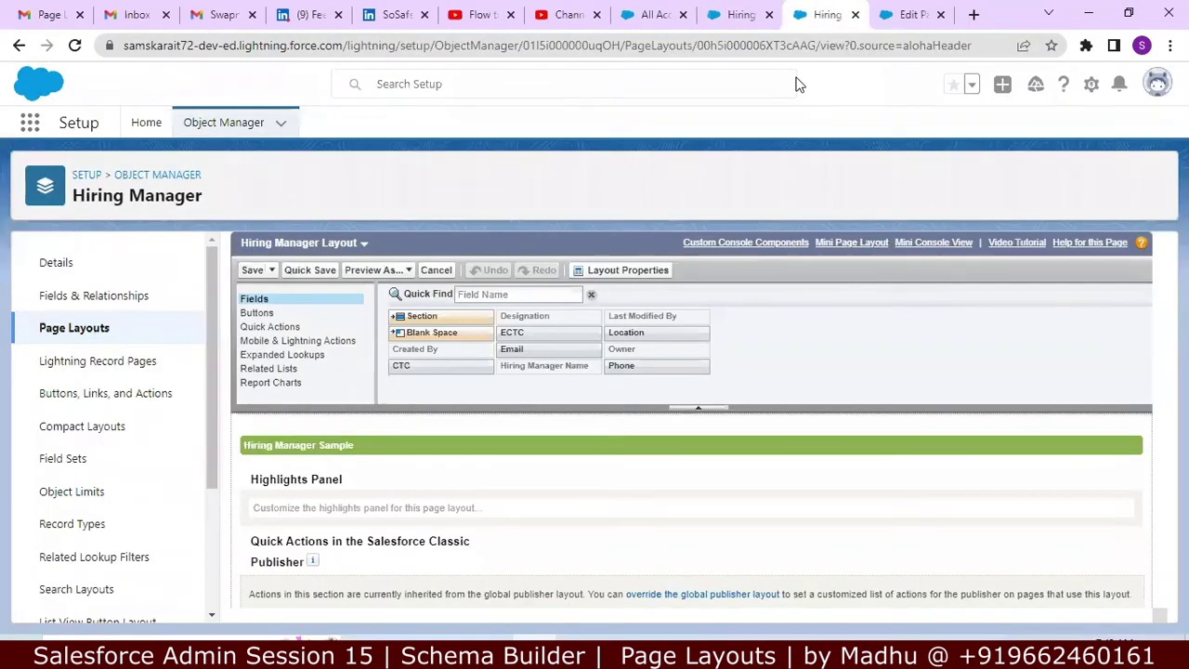
left_click(899, 16)
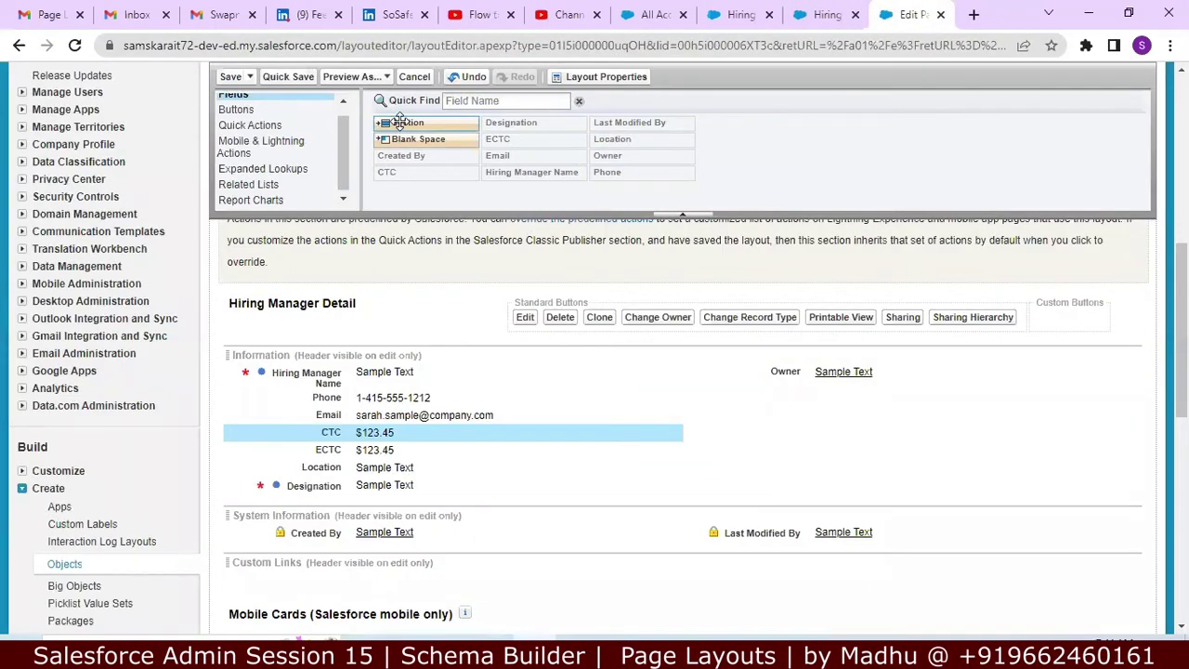
Step: Add a section below Designation named 'Contact Section', showing its header on Detail and Edit pages
left_click_drag(400, 122, 413, 453)
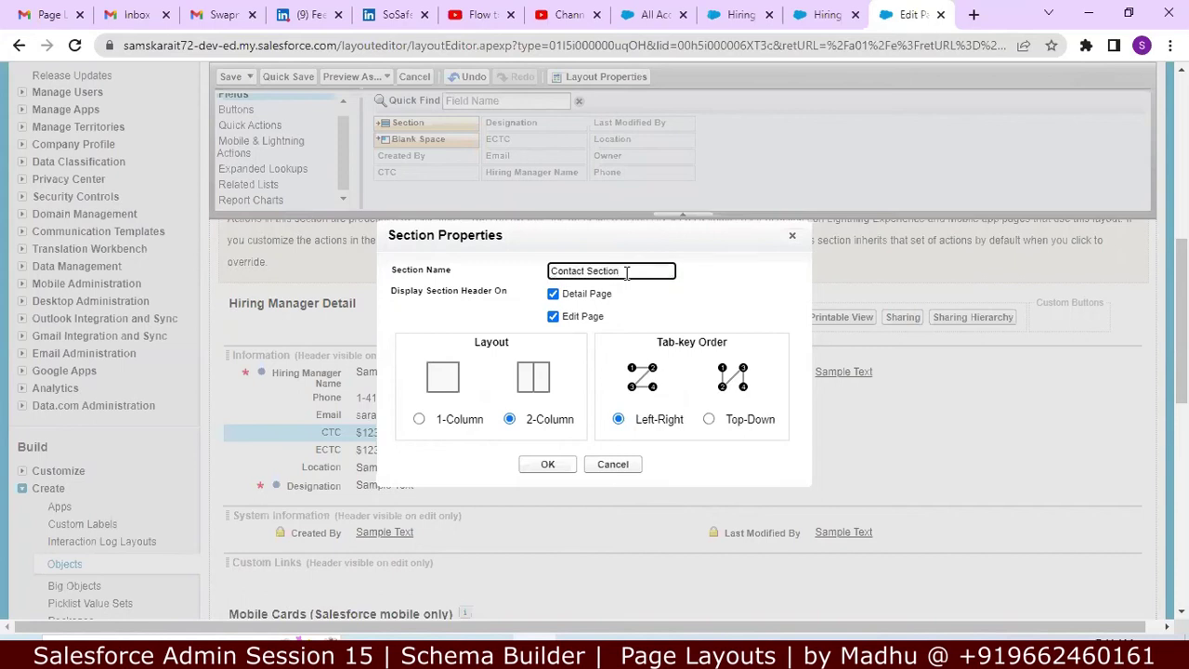
left_click(556, 297)
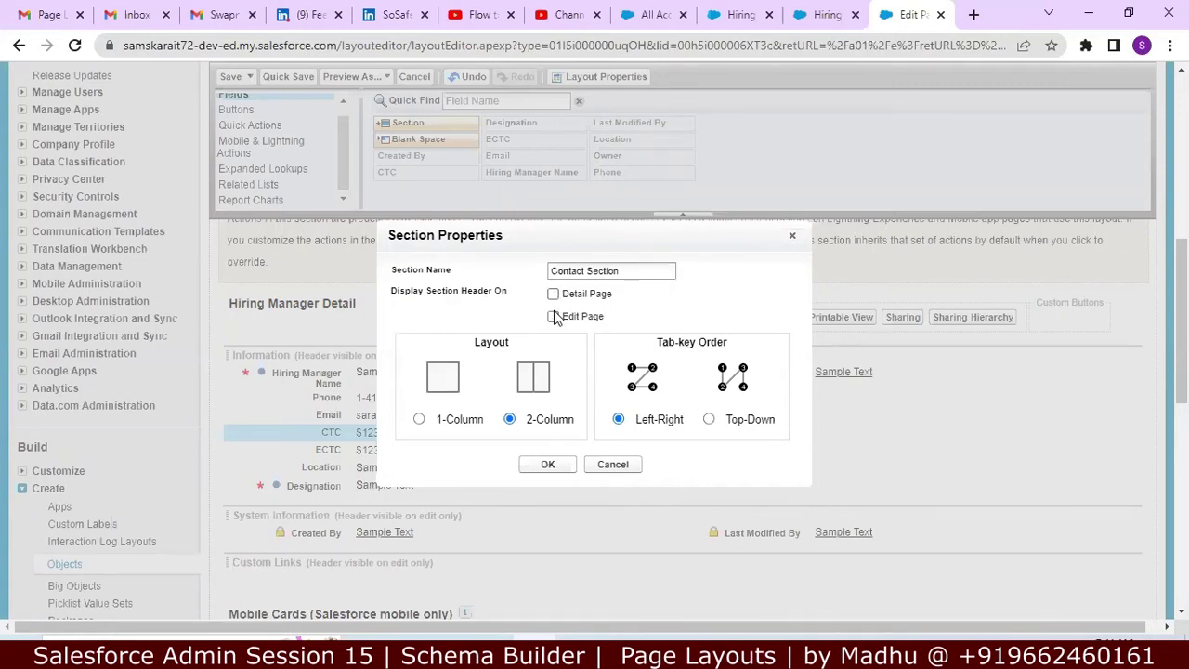
left_click_drag(628, 271, 529, 271)
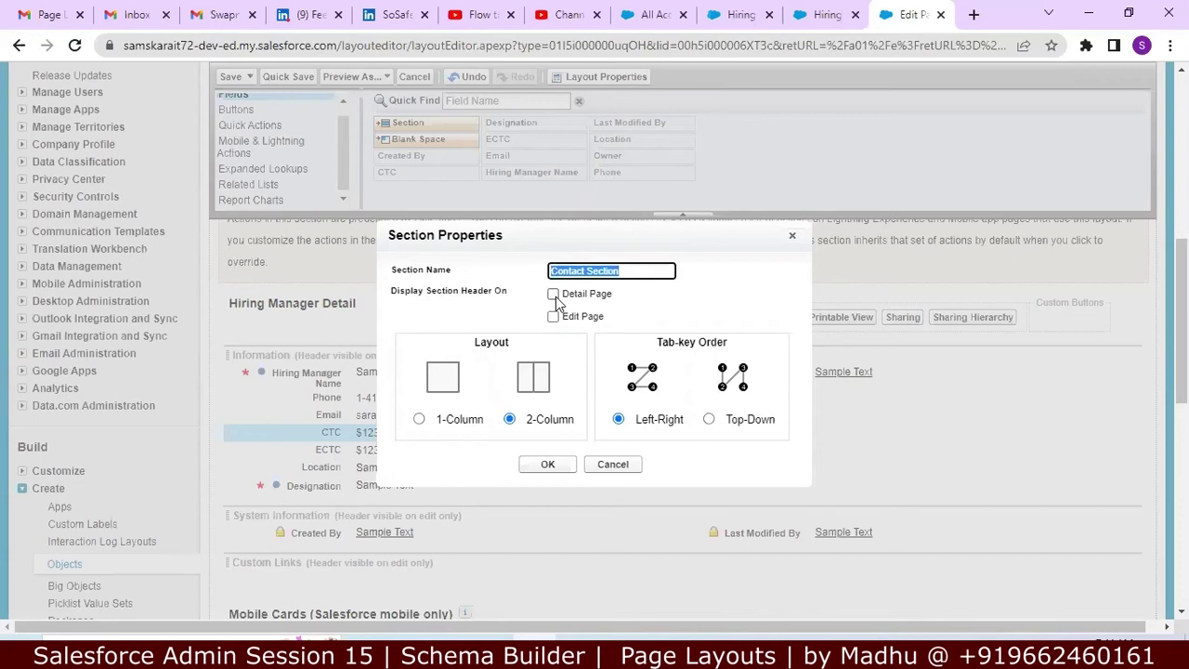
left_click(553, 295)
left_click(553, 317)
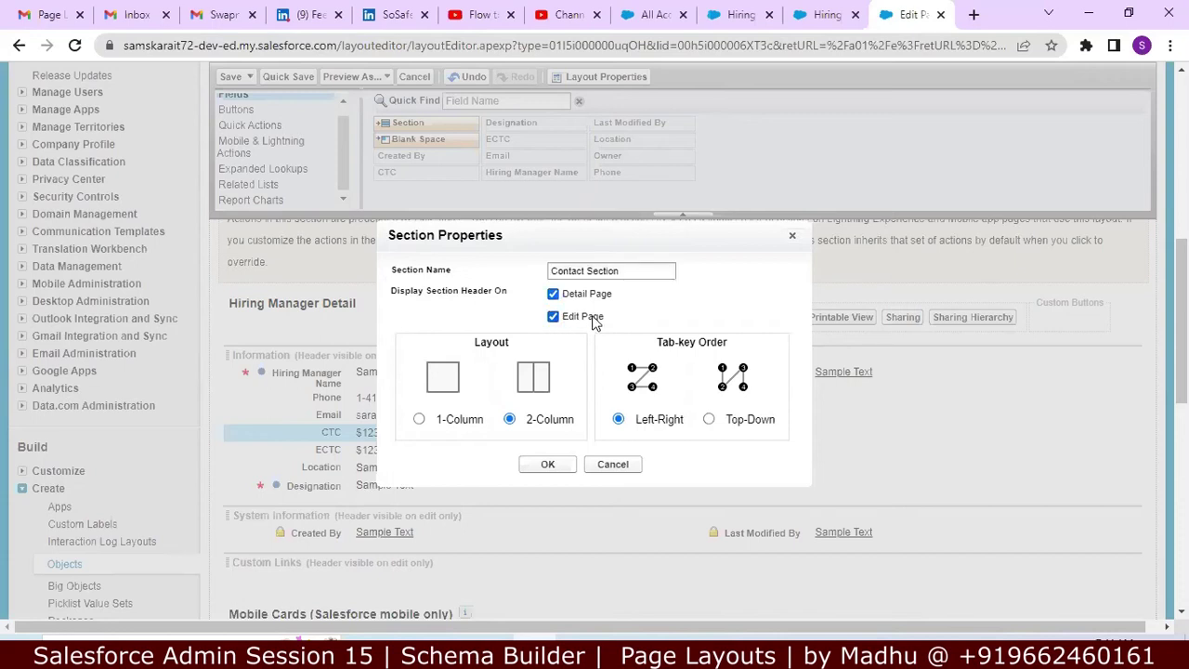
left_click(643, 14)
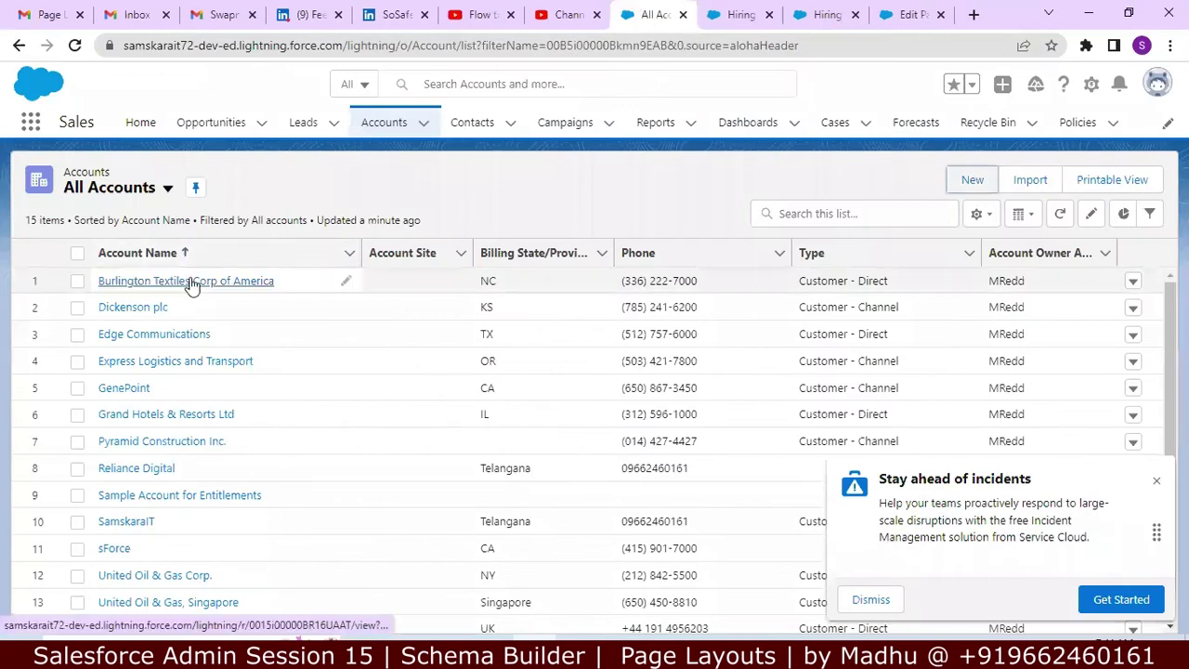
Step: Review the Burlington Textiles Corp of America account's details and edit form, then return to the layout
left_click(189, 282)
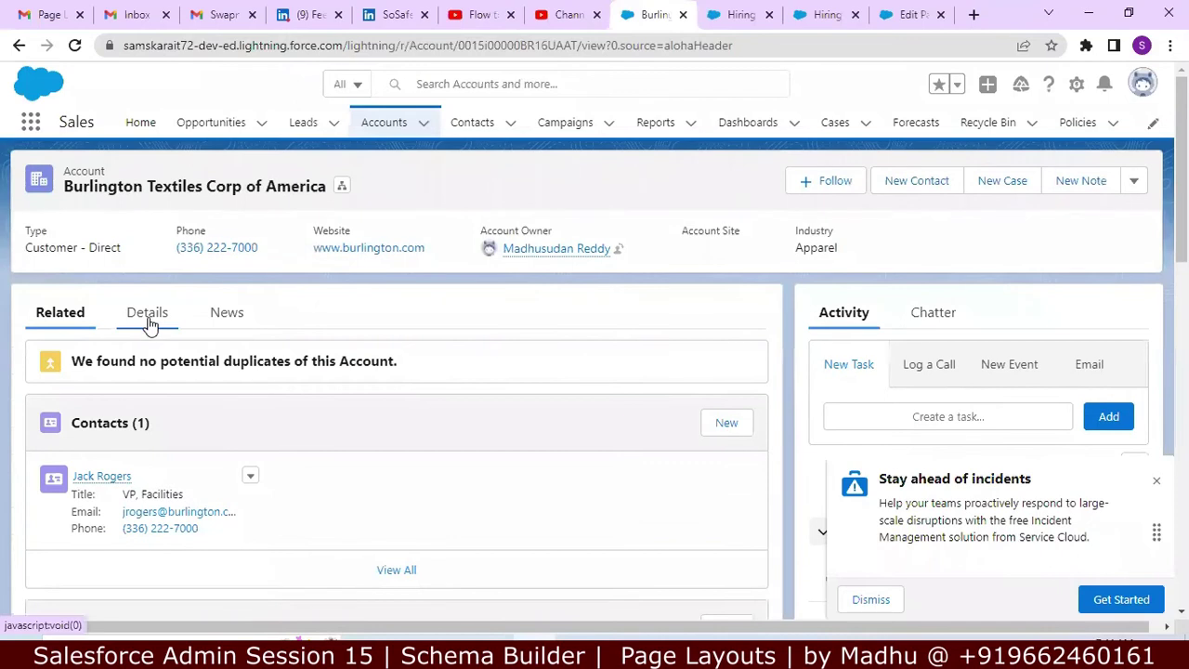
left_click(147, 314)
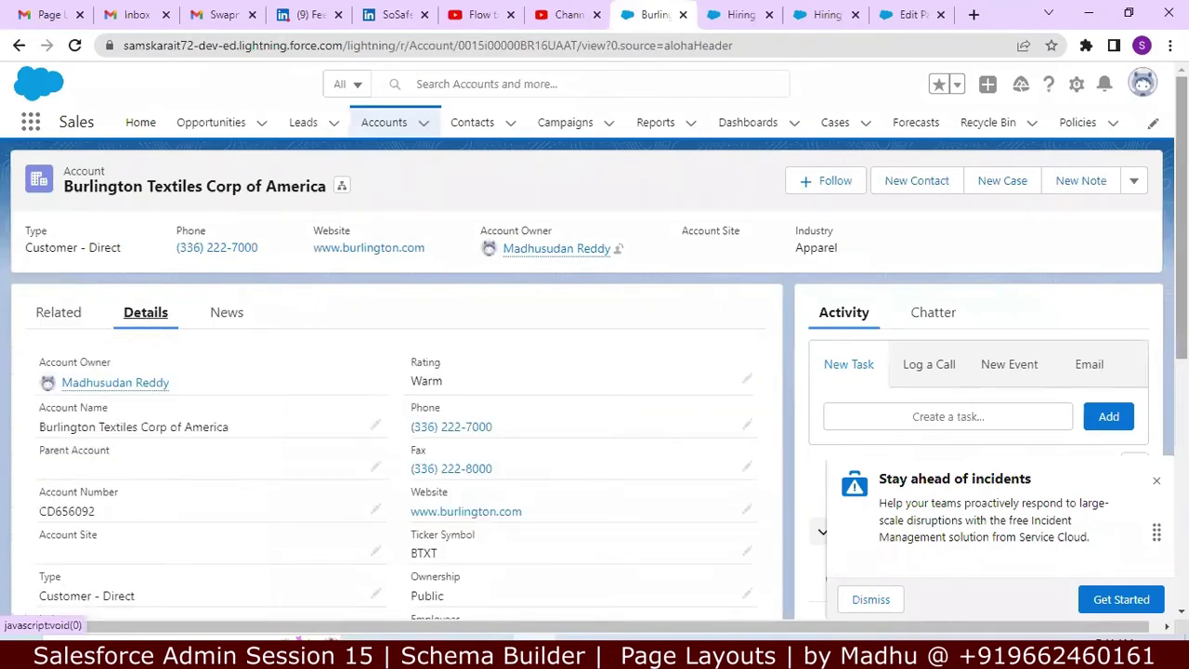
scroll(1156, 373, "down", 4)
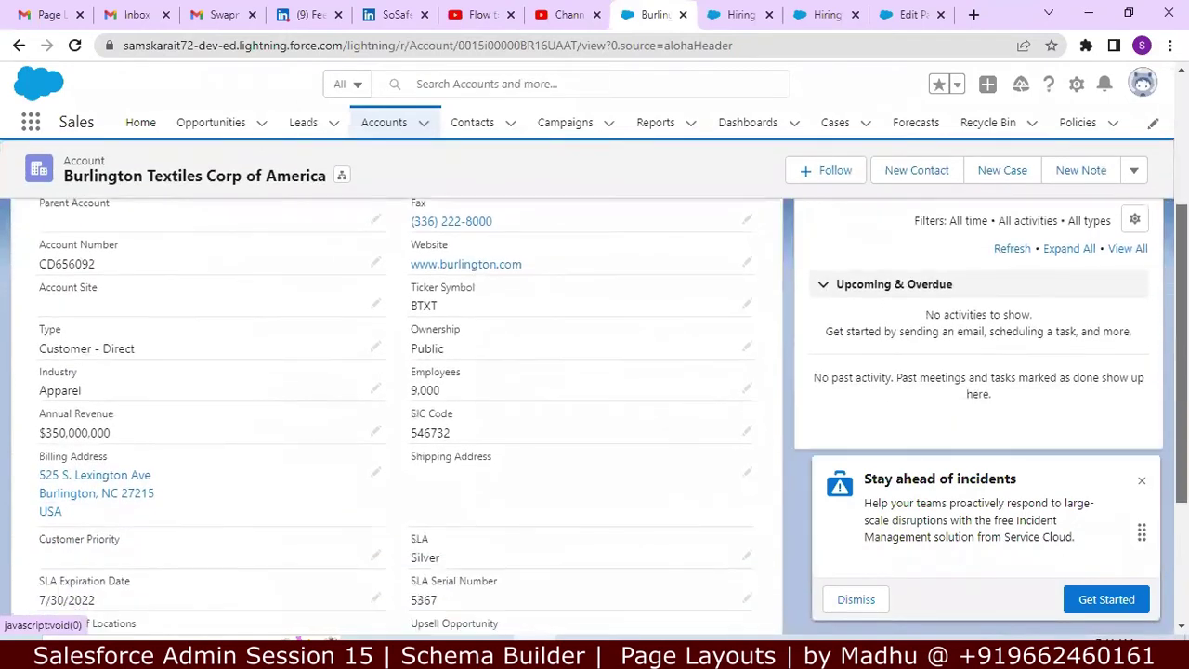
scroll(1156, 373, "up", 4)
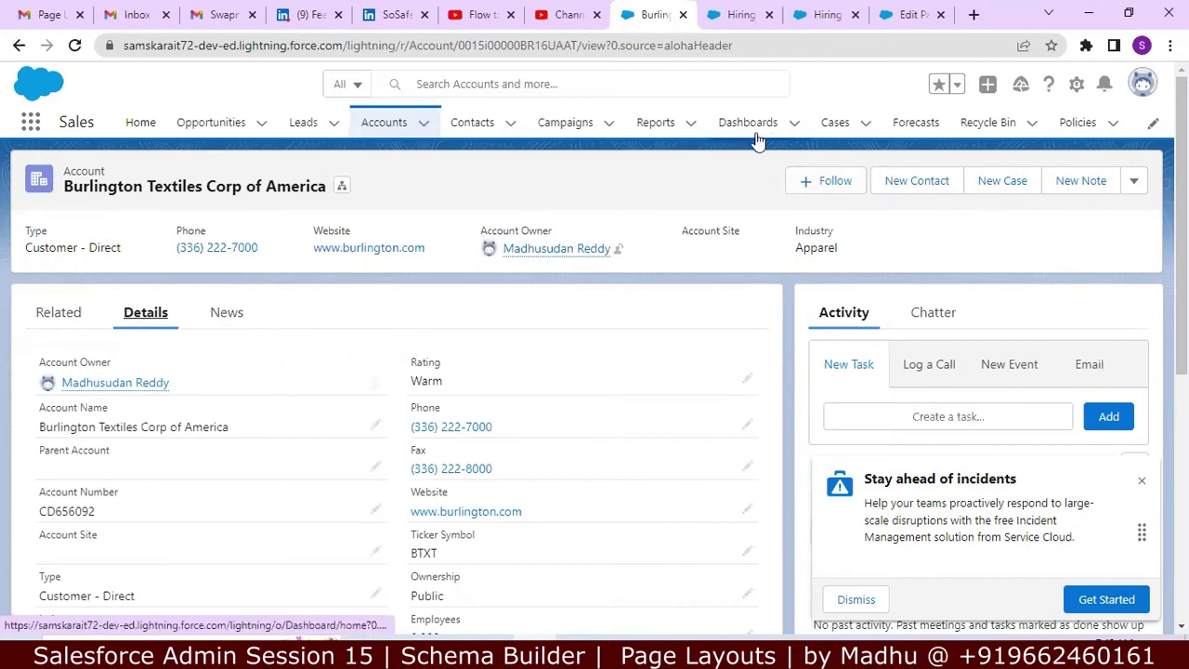
left_click(399, 118)
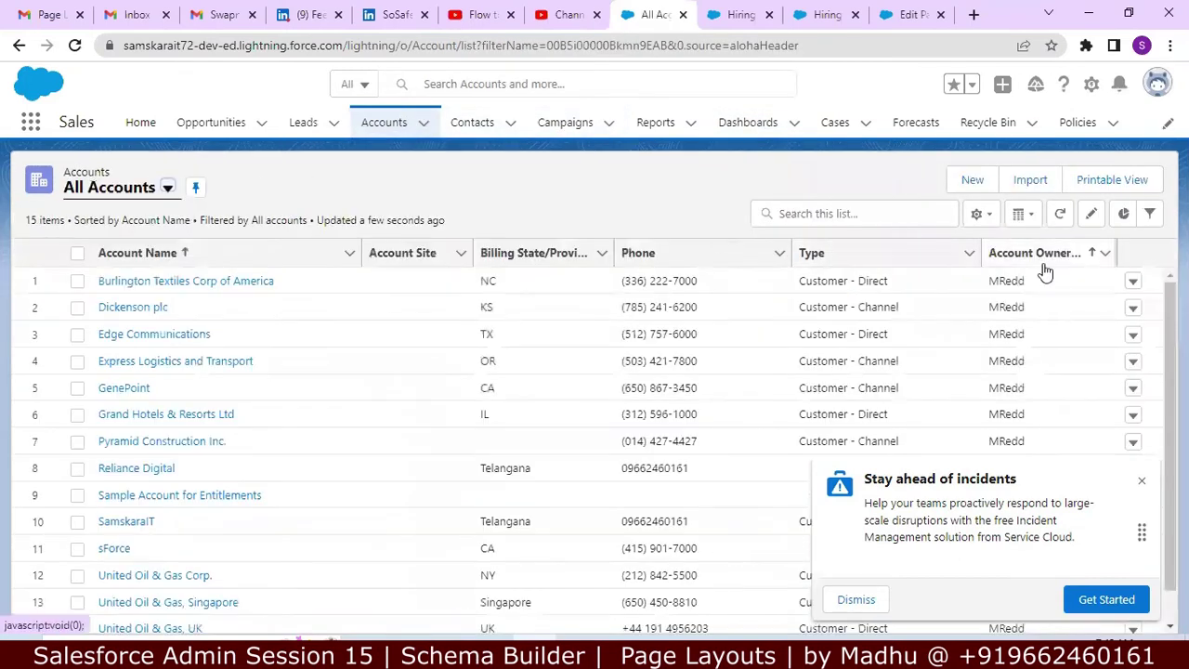
left_click(1133, 280)
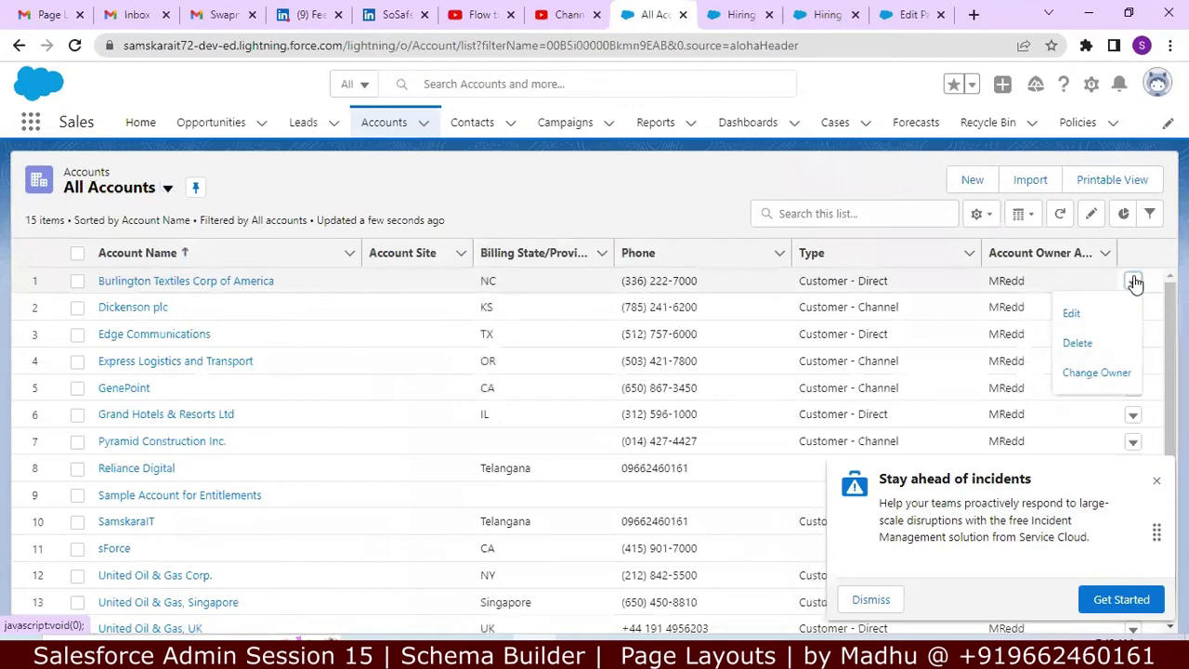
left_click(1081, 313)
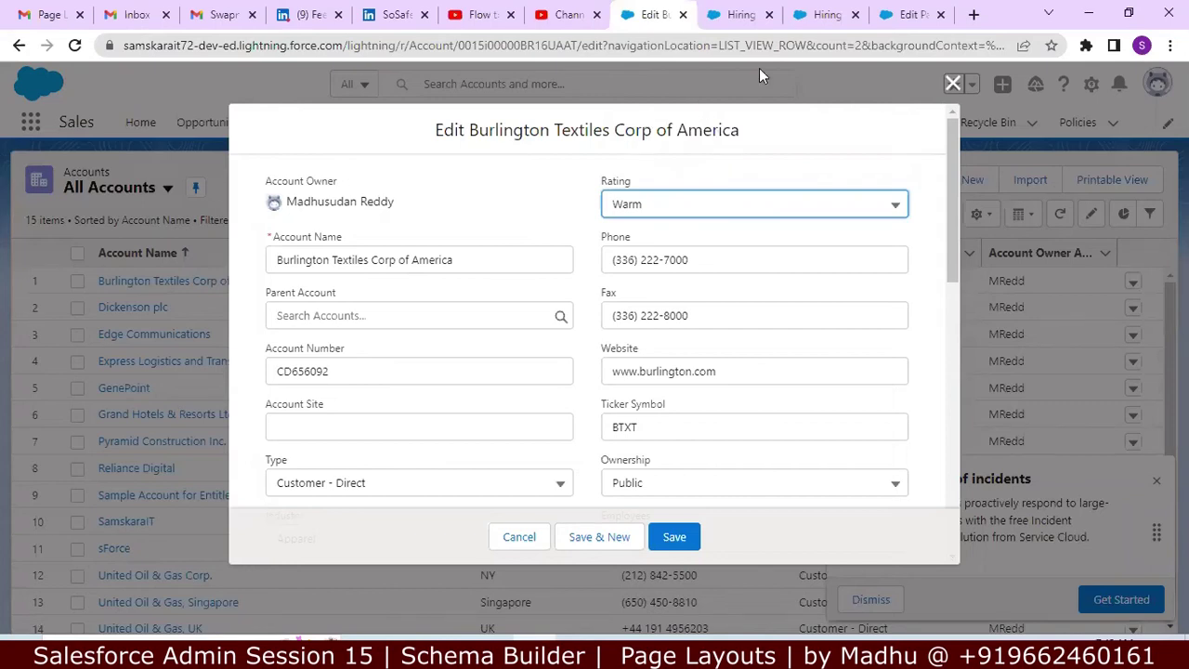
left_click(823, 15)
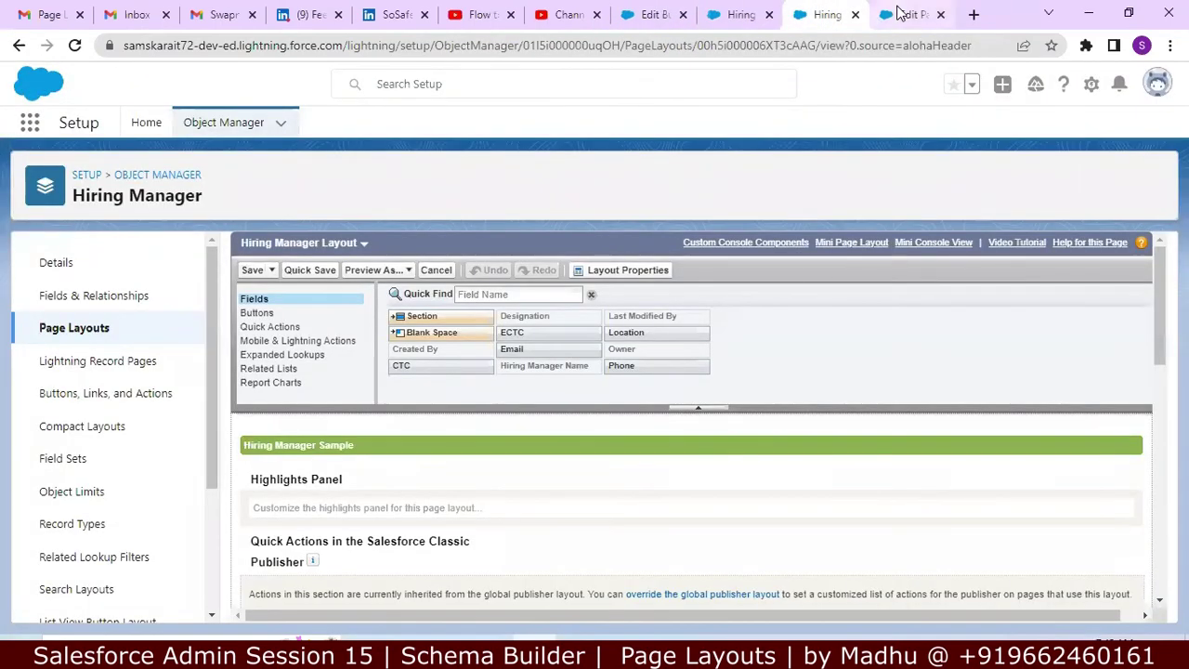
Step: Set the Contact Section to a 2-Column layout and add it to the Hiring Manager layout
left_click(901, 15)
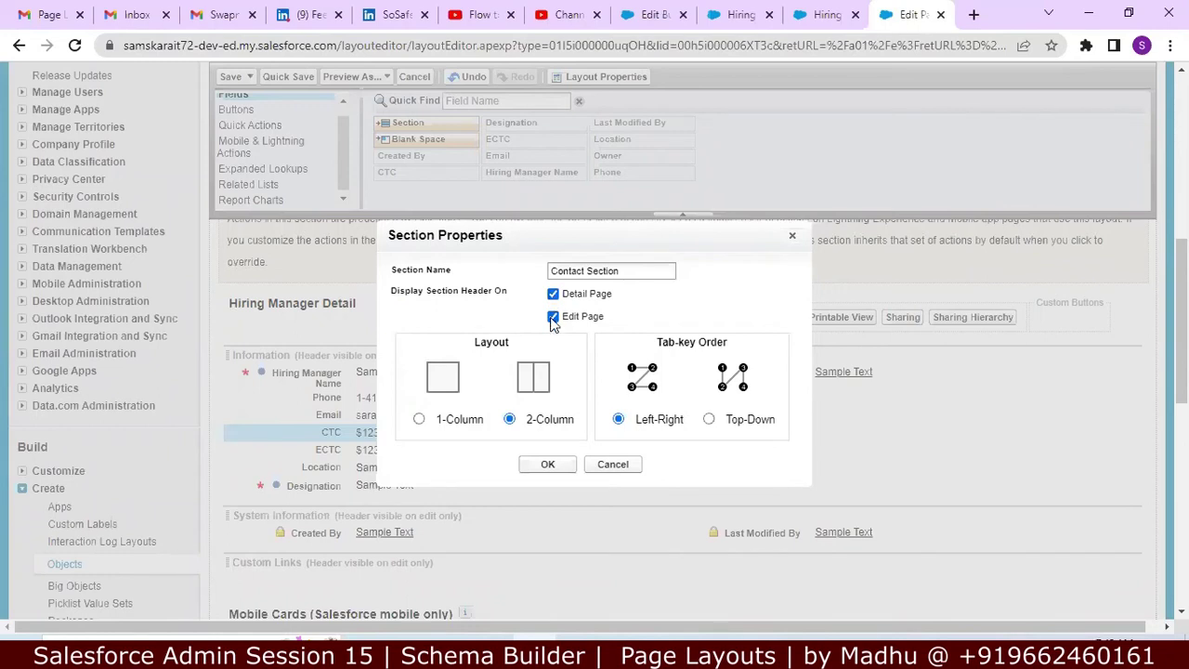
left_click(419, 419)
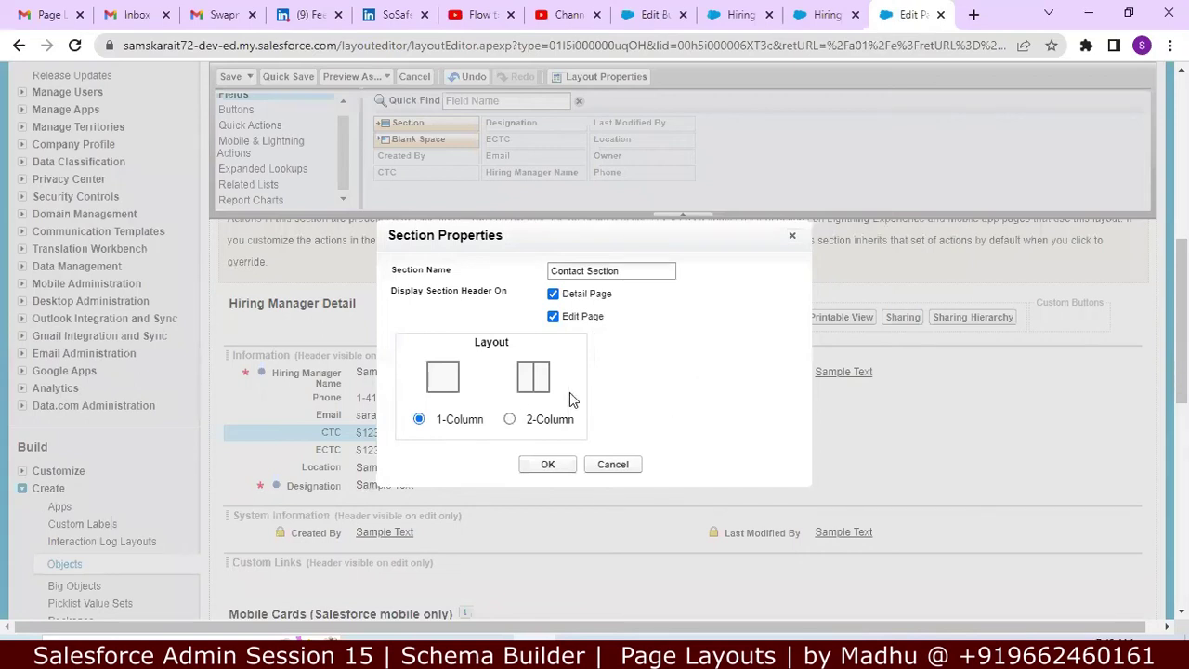
left_click(510, 419)
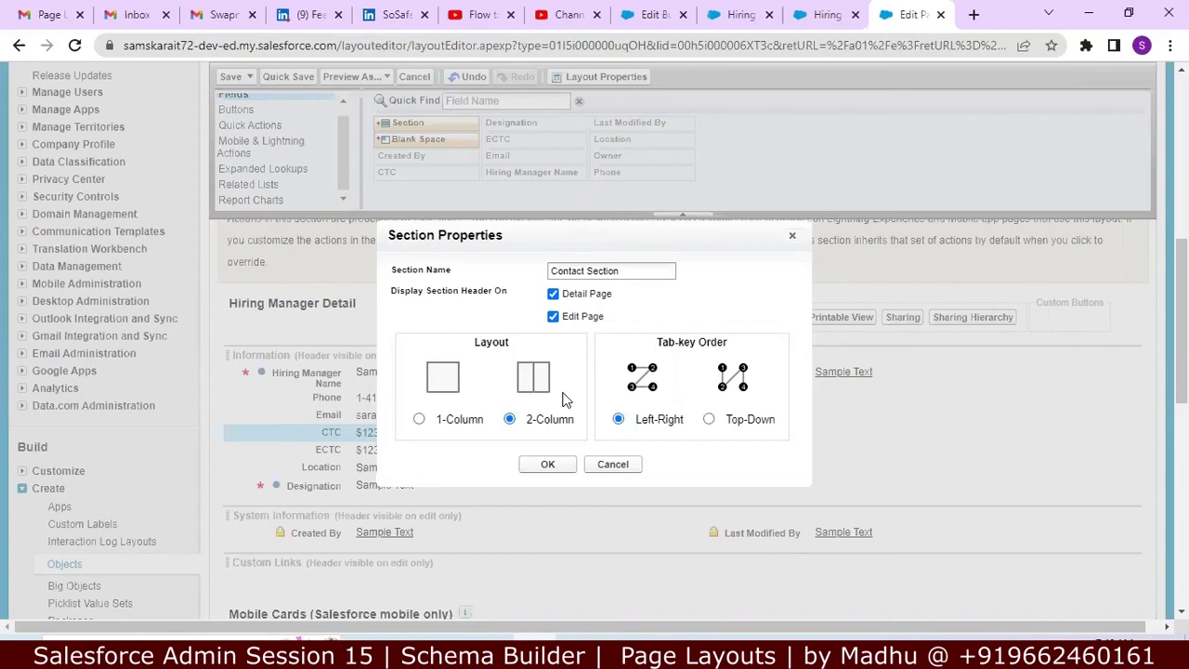
left_click(550, 467)
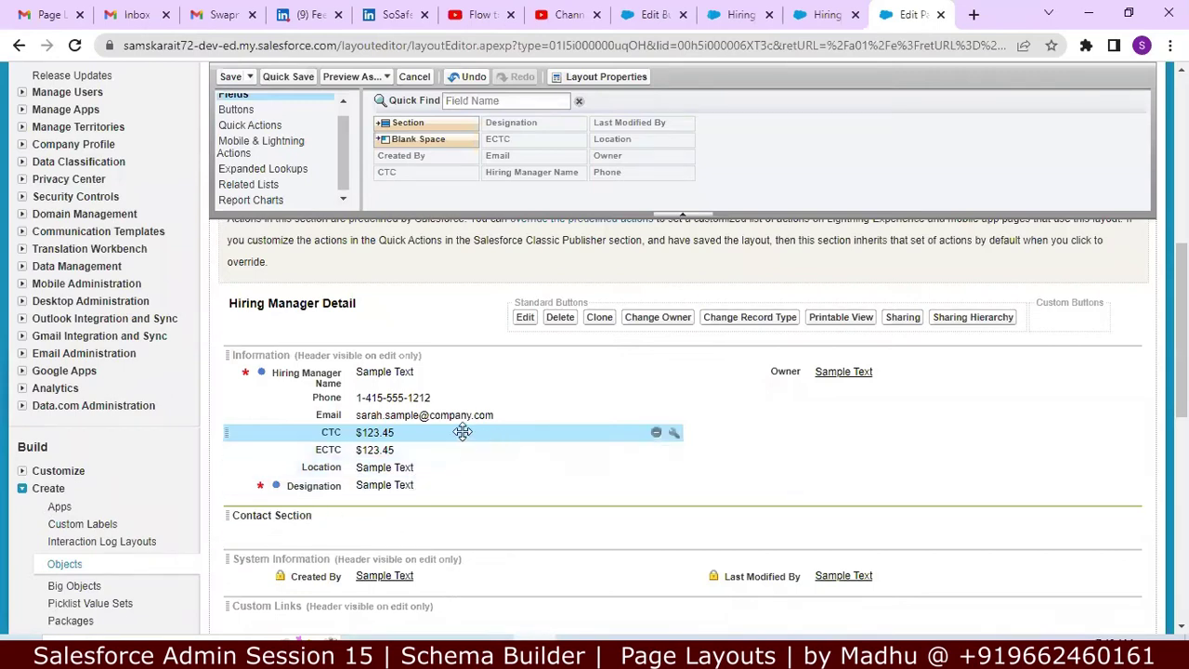
Step: Move Phone and Email into Contact Section and add a new section named Salary Detail
left_click_drag(412, 400, 247, 531)
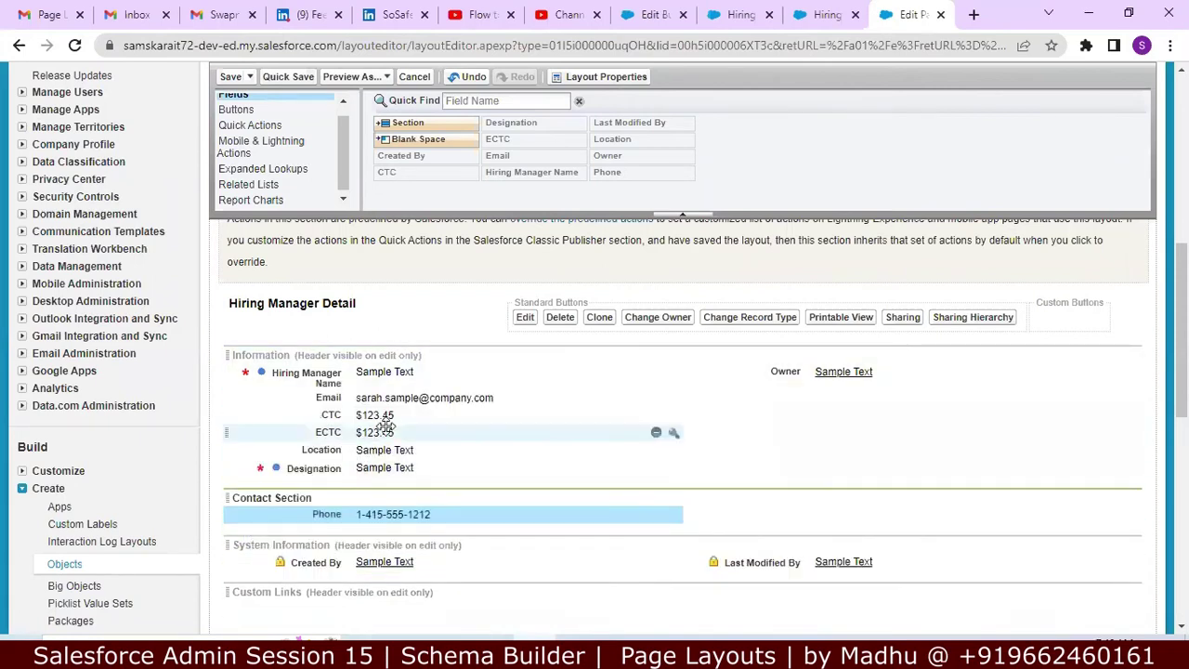
left_click_drag(405, 413, 735, 514)
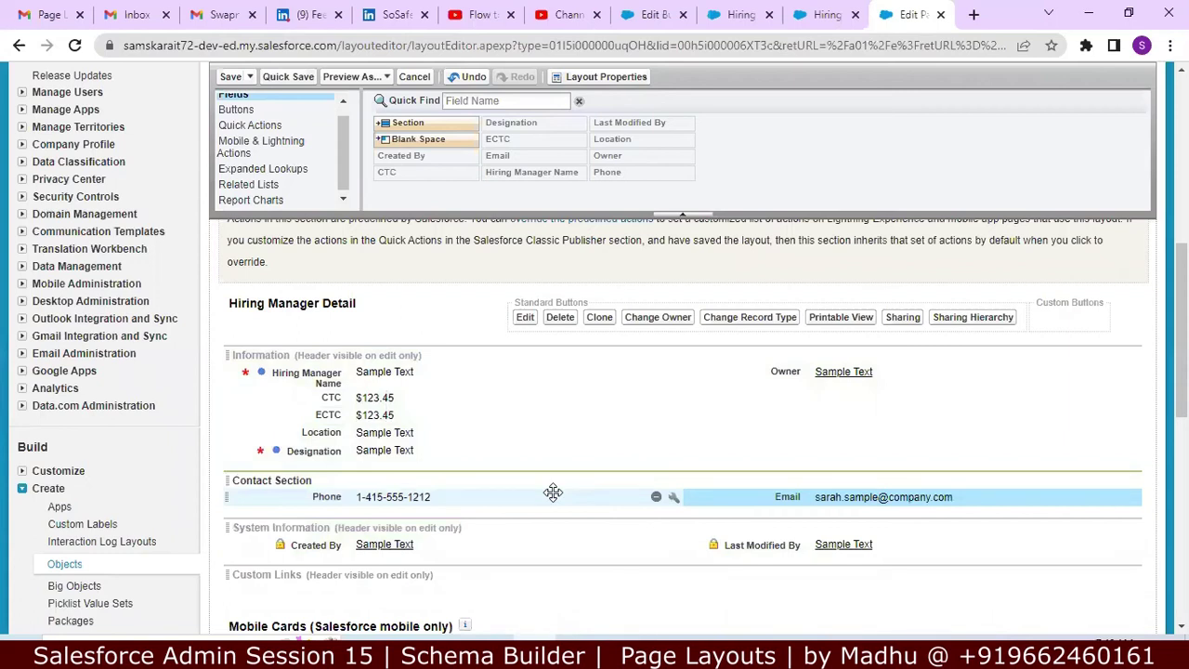
left_click_drag(402, 118, 395, 507)
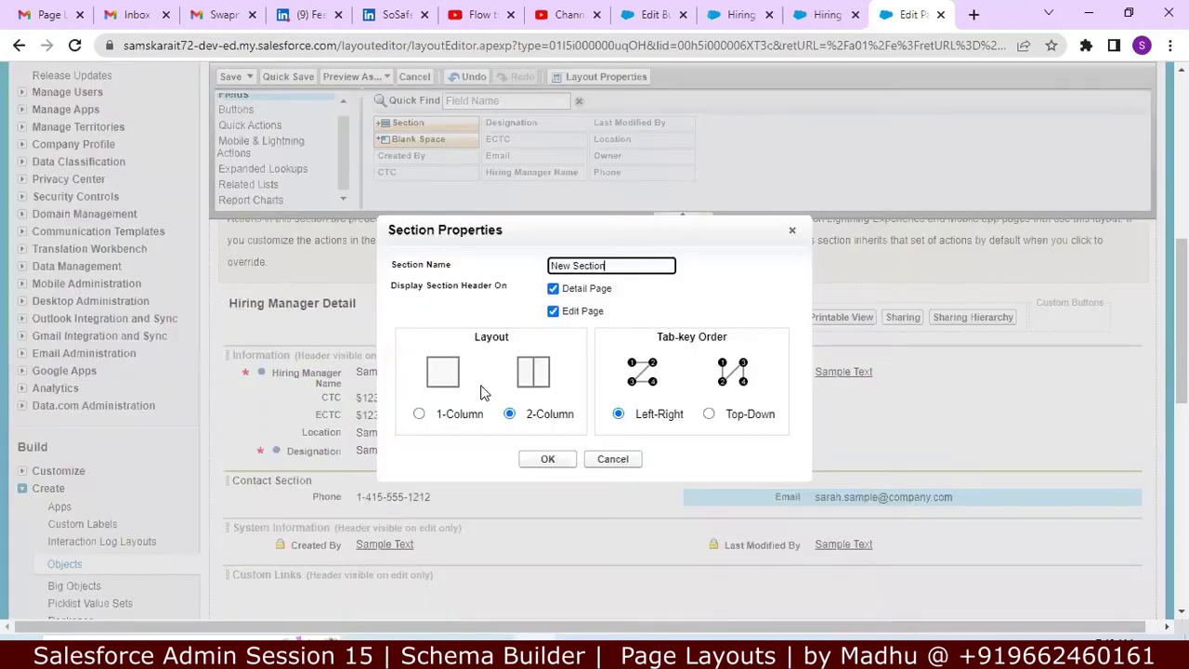
double_click(612, 268)
key("BackSpace")
type("Salary Detail")
left_click(551, 460)
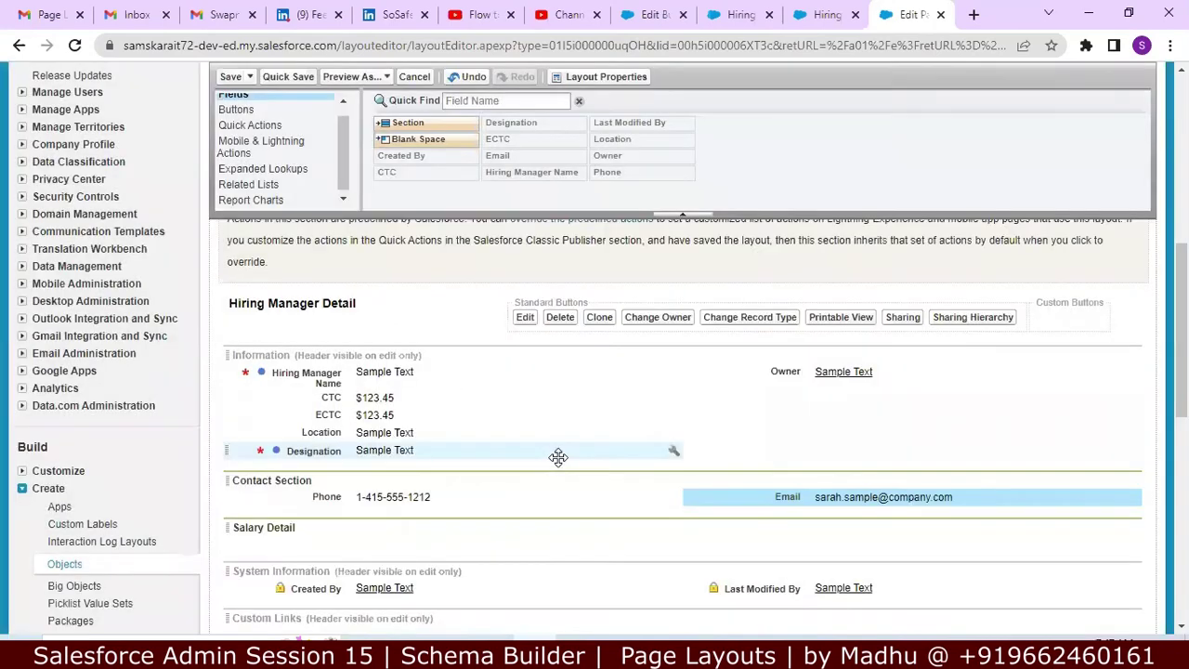
Step: Place the CTC and ECTC fields in the Salary Detail section
left_click_drag(392, 398, 393, 532)
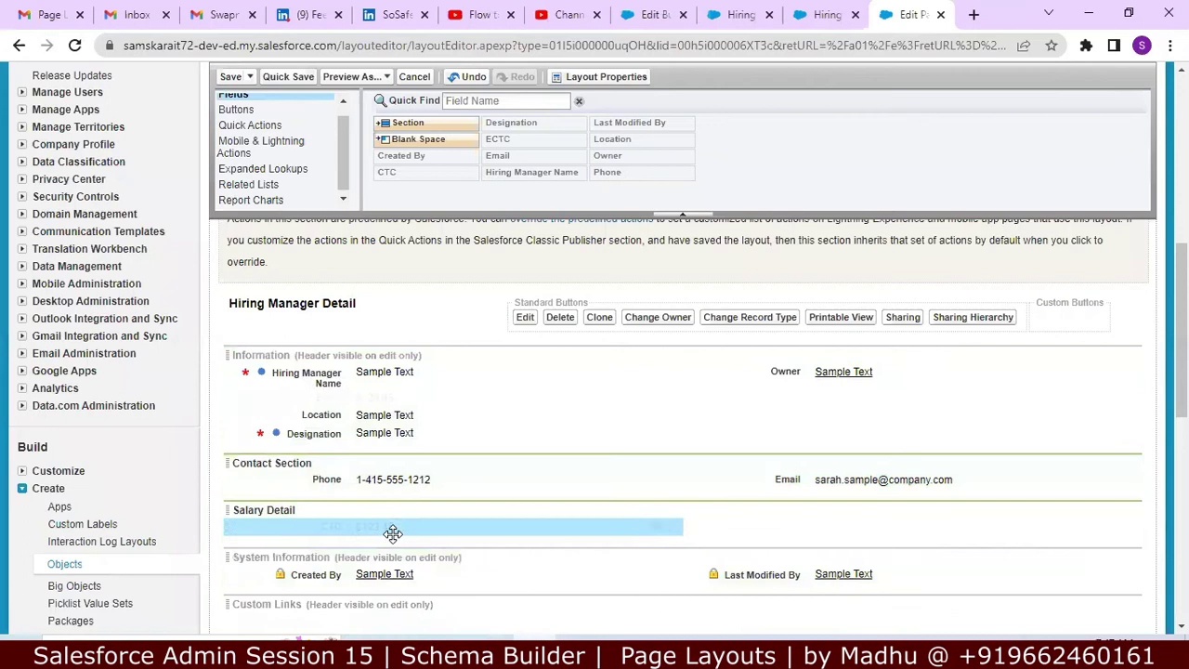
left_click_drag(351, 400, 738, 510)
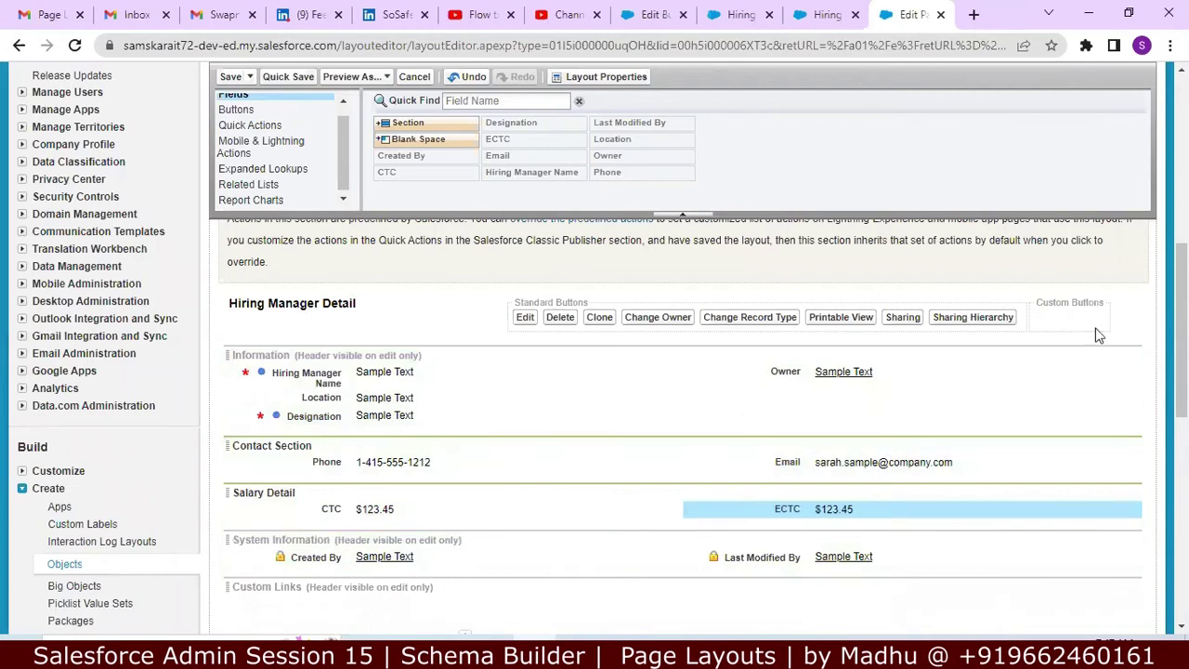
left_click_drag(1181, 331, 1182, 153)
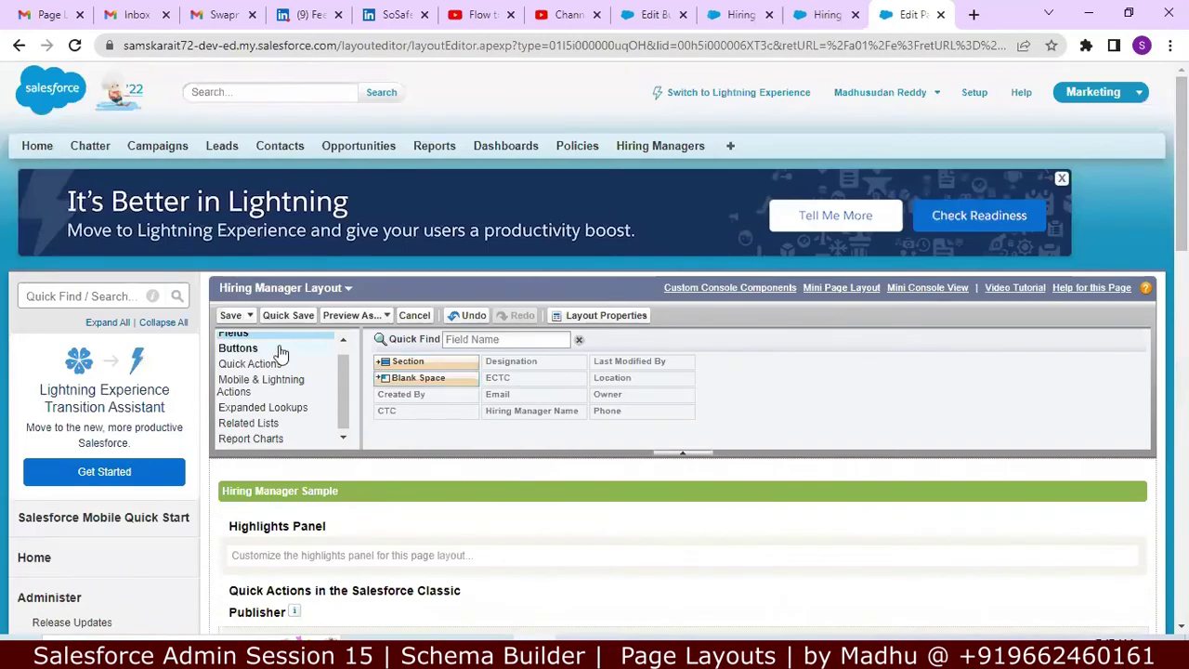
Step: Save the Hiring Manager layout and reopen it for editing
left_click(228, 315)
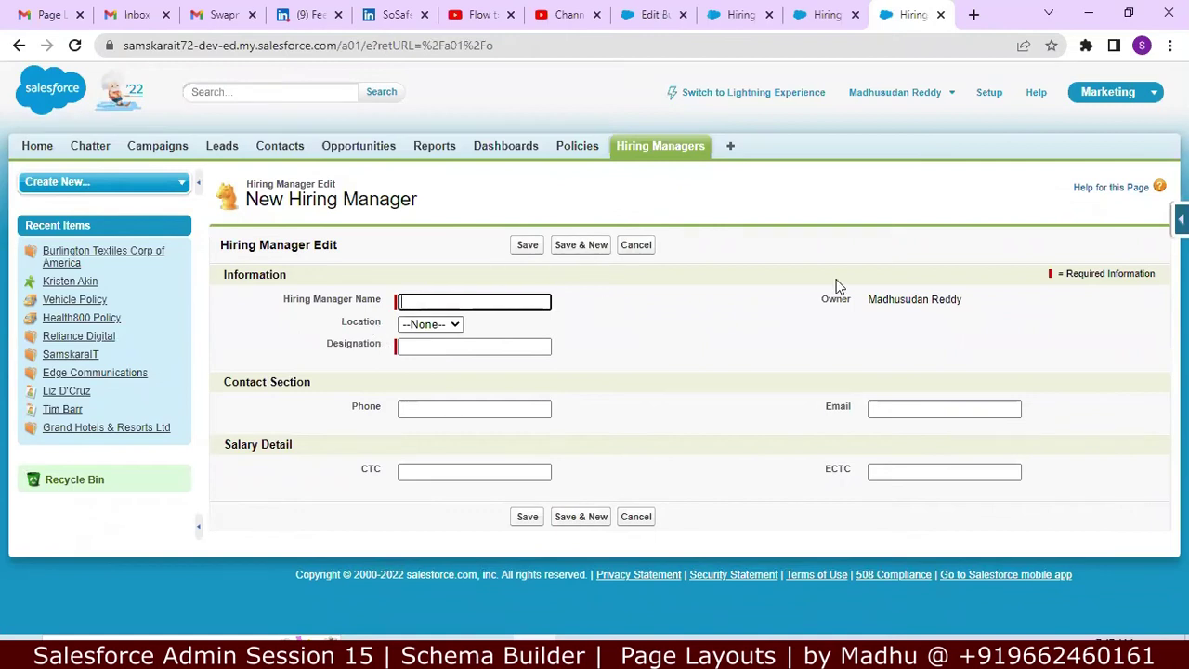
left_click(1181, 220)
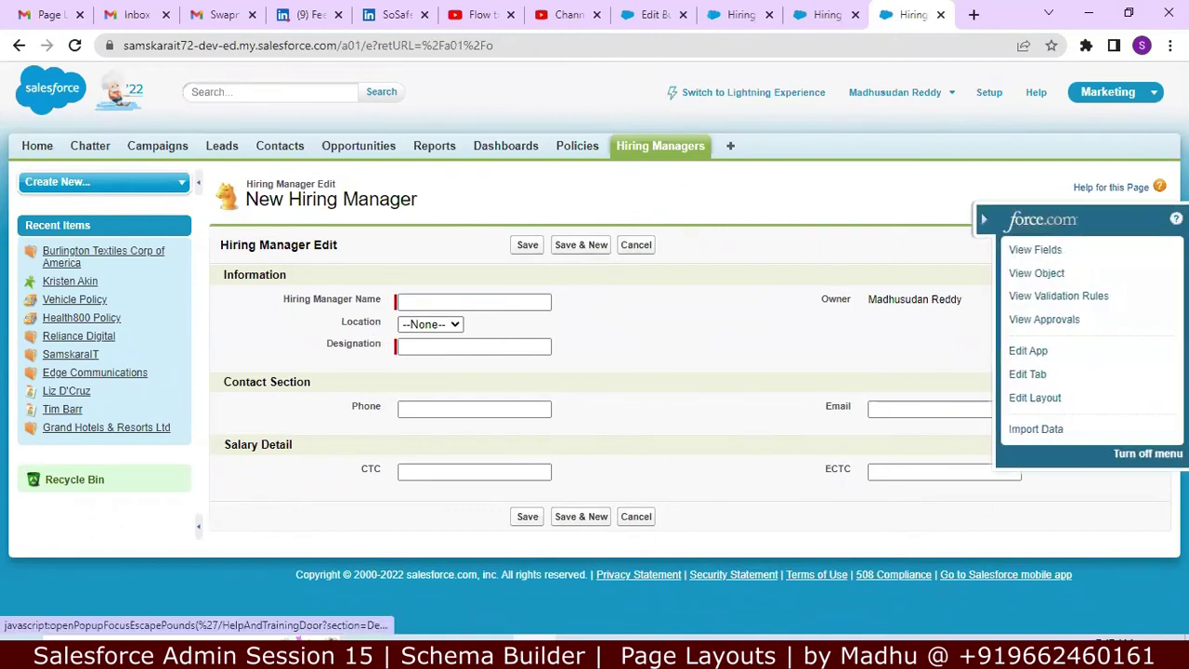
left_click(1057, 410)
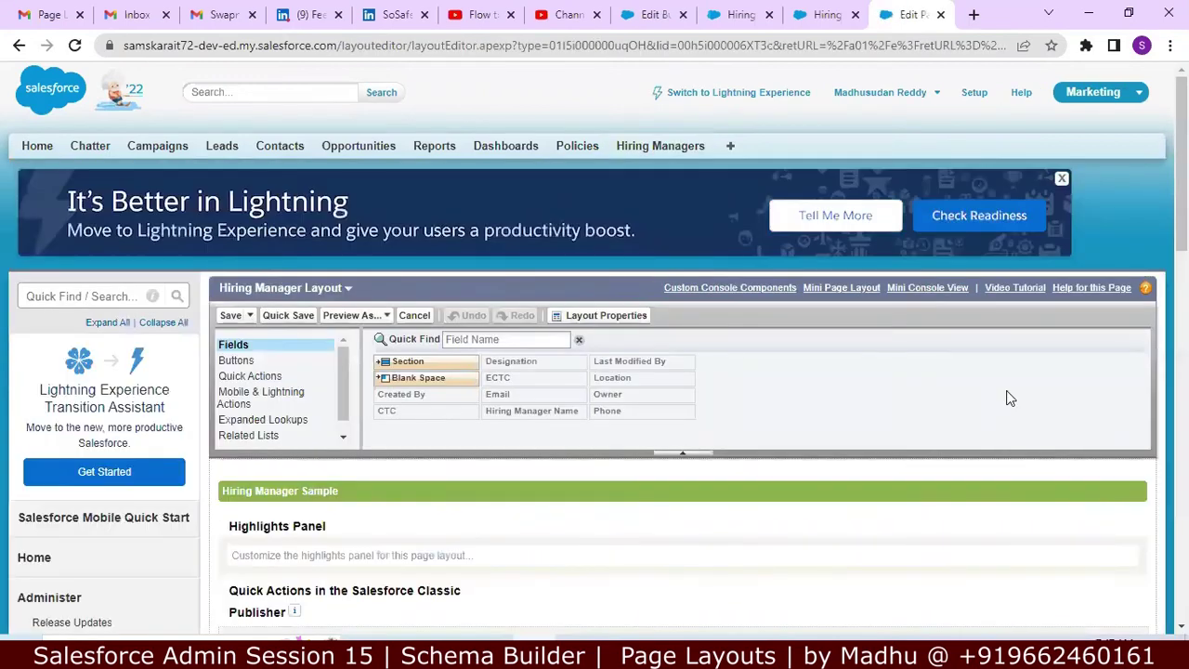
Step: Place Designation right after Hiring Manager Name and save the layout
scroll(1133, 209, "down", 1)
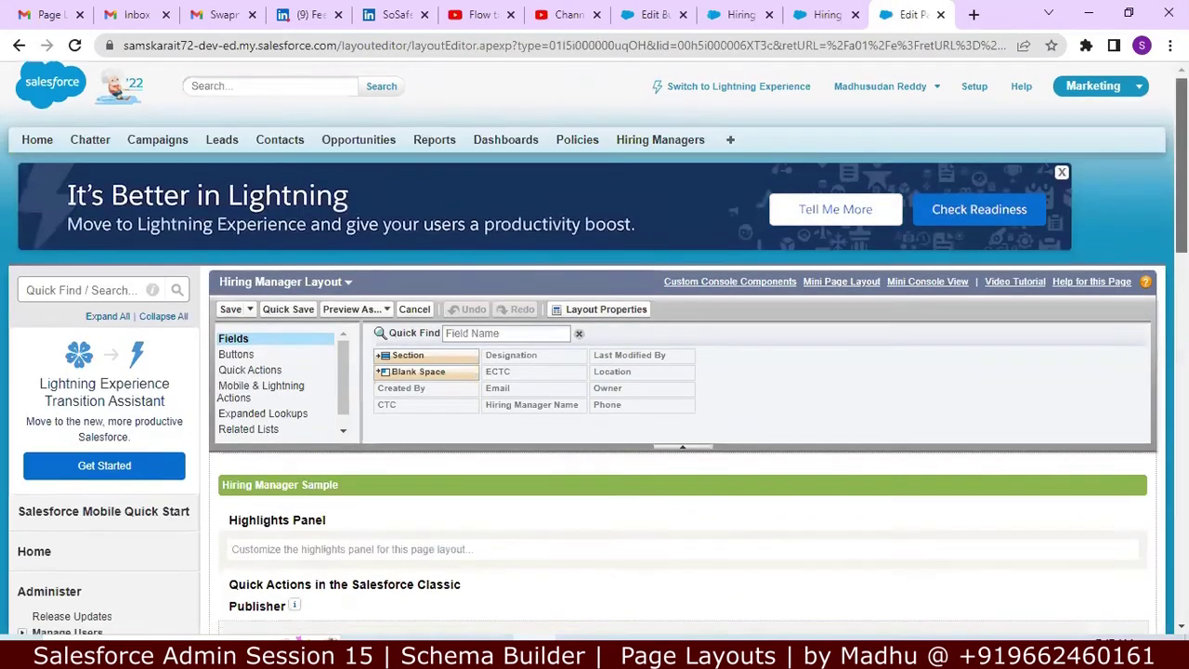
scroll(595, 348, "down", 2)
scroll(1147, 349, "down", 4)
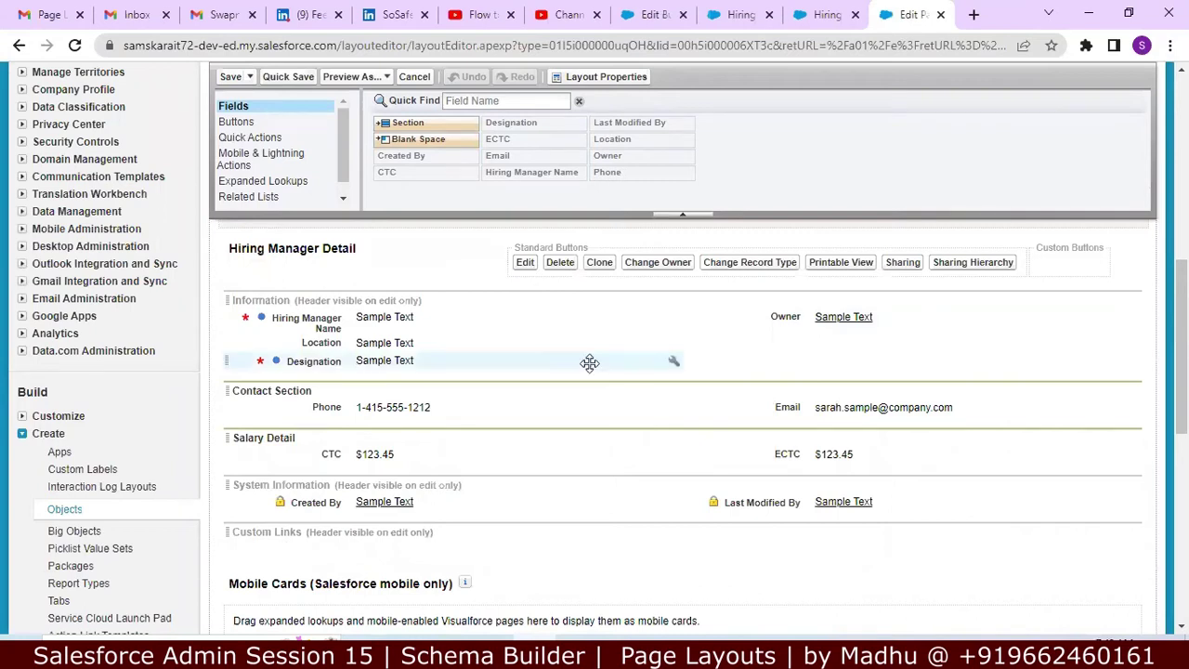
left_click_drag(334, 367, 328, 329)
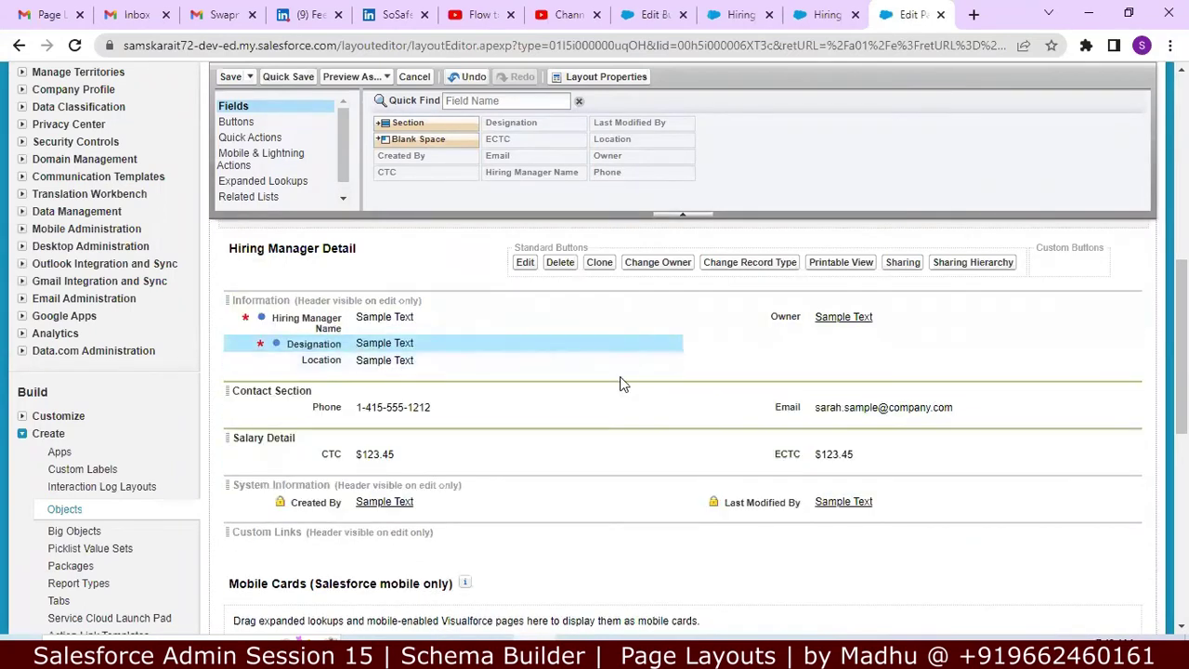
scroll(1182, 344, "up", 5)
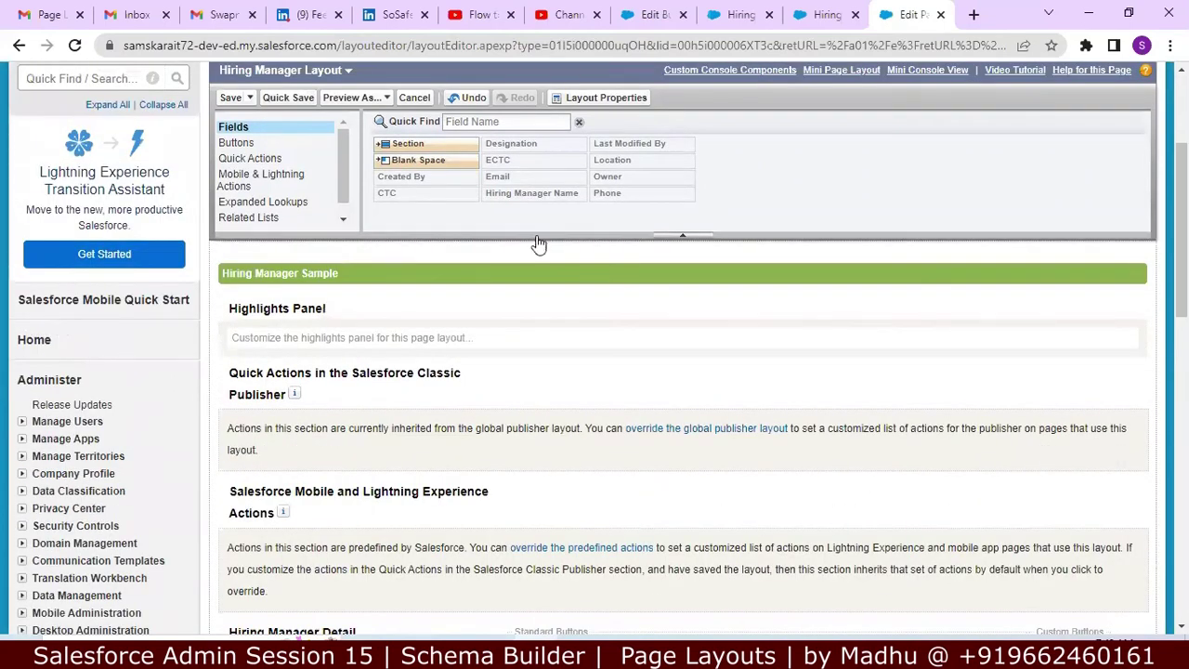
left_click(234, 98)
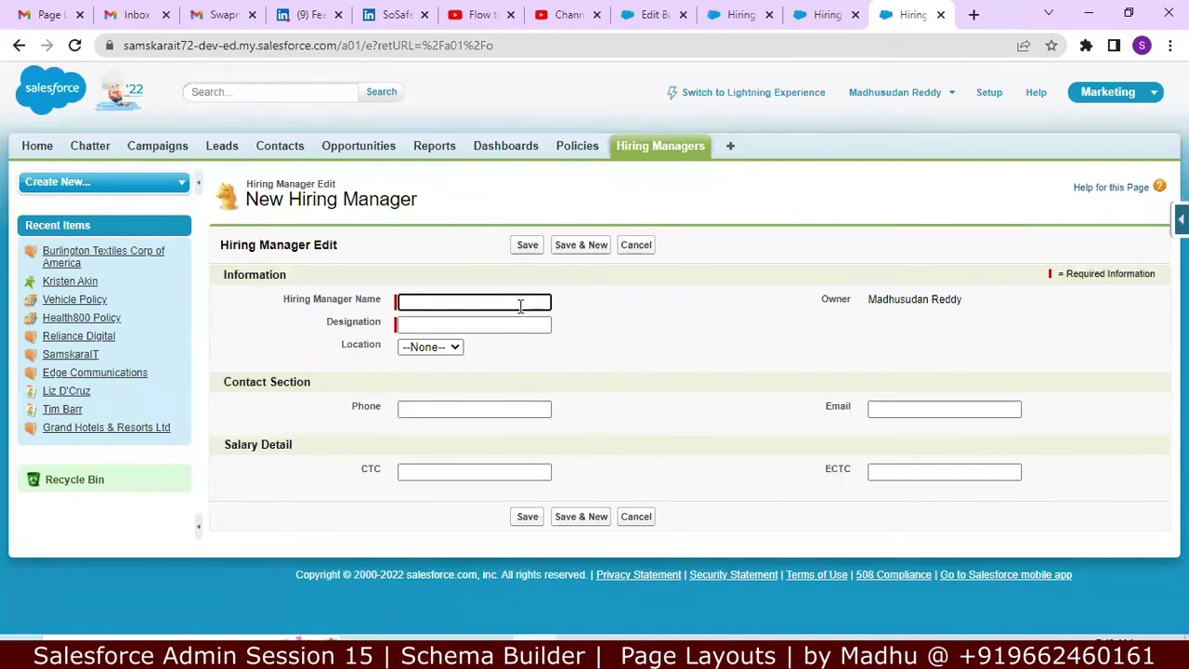
Step: Enter the hiring manager's name, designation Recruiter, location India and a phone number
left_click(520, 304)
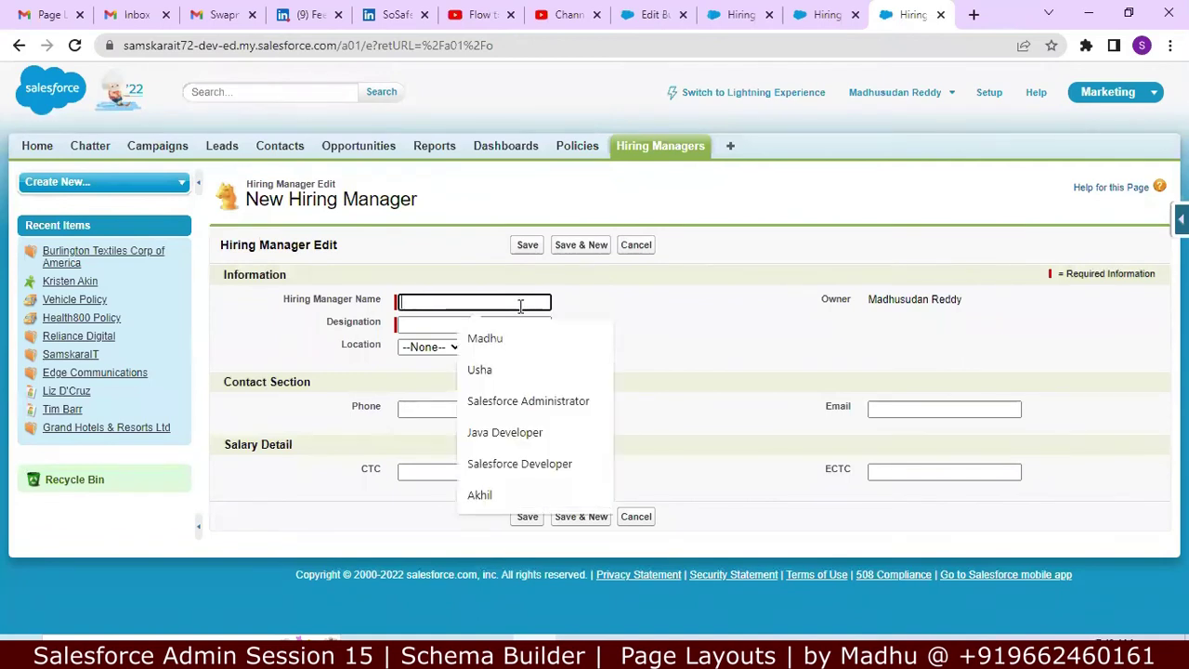
type("Madhu")
key("Tab")
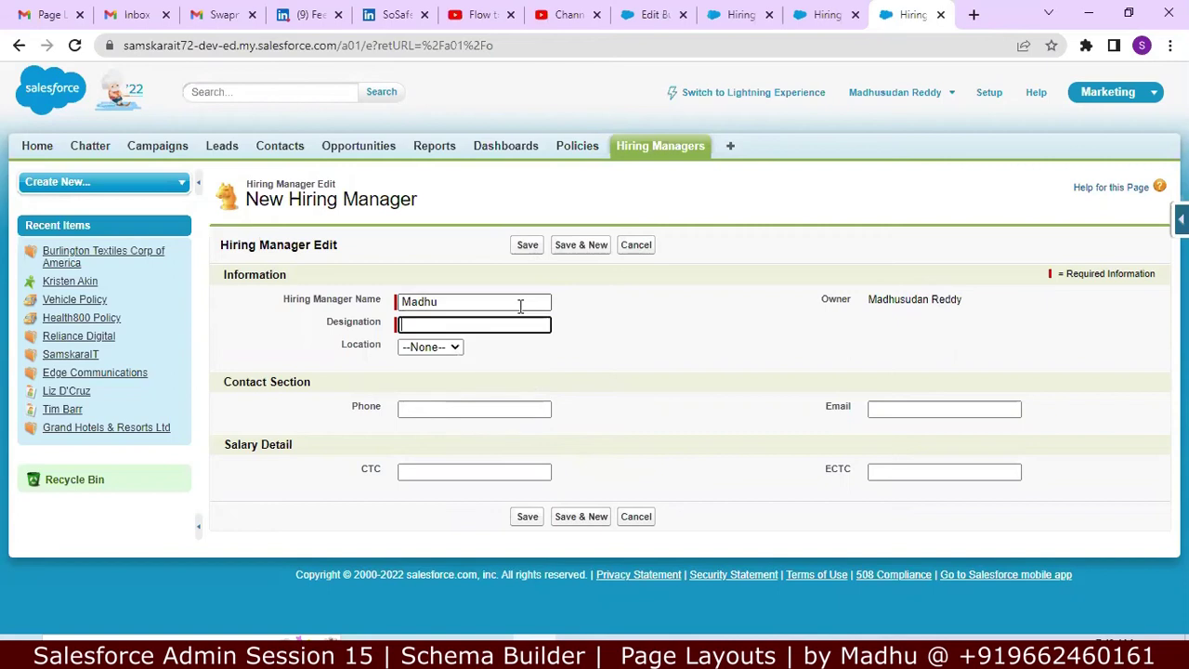
type("Recru")
left_click(456, 347)
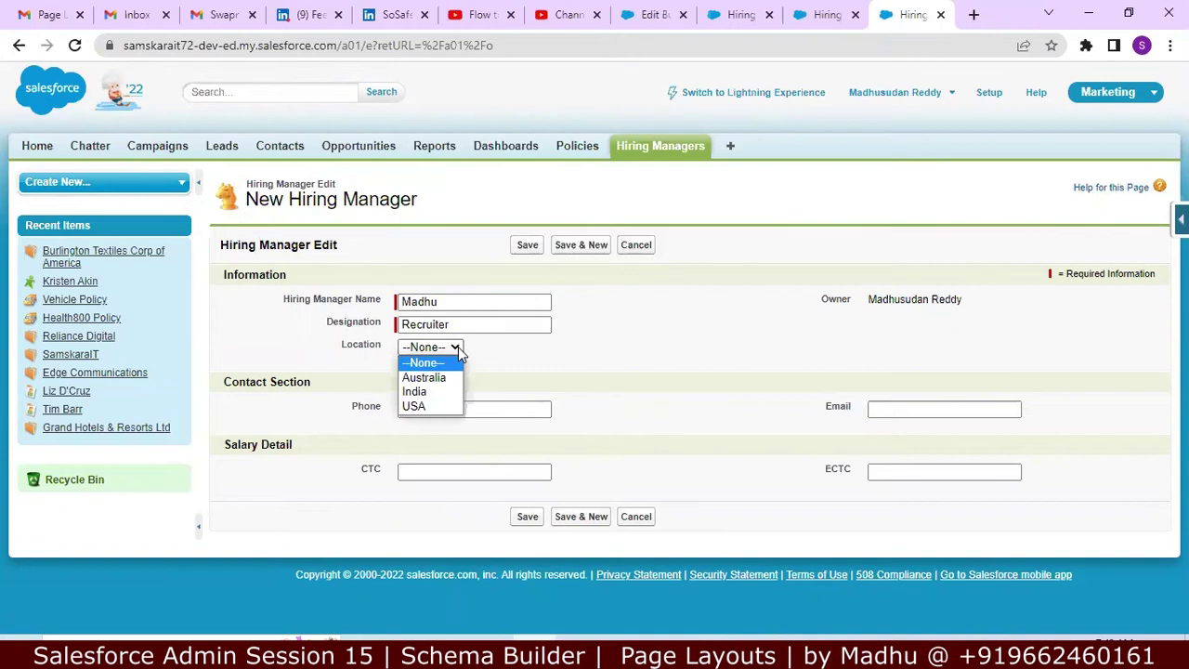
left_click(431, 393)
left_click(433, 407)
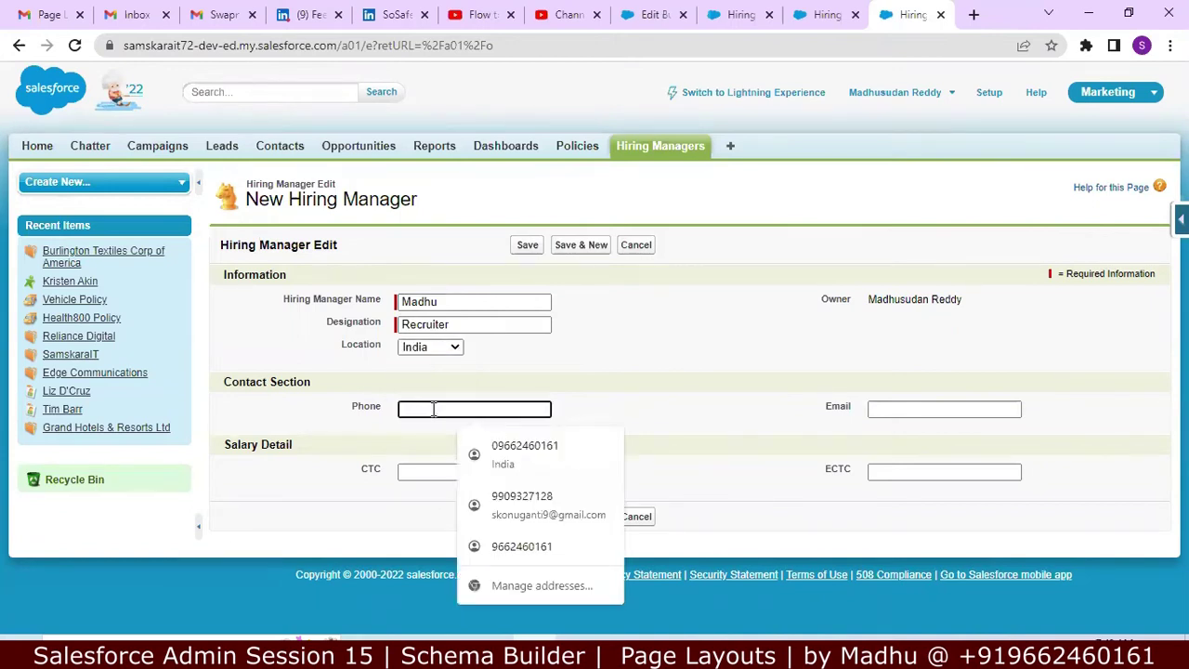
left_click(544, 453)
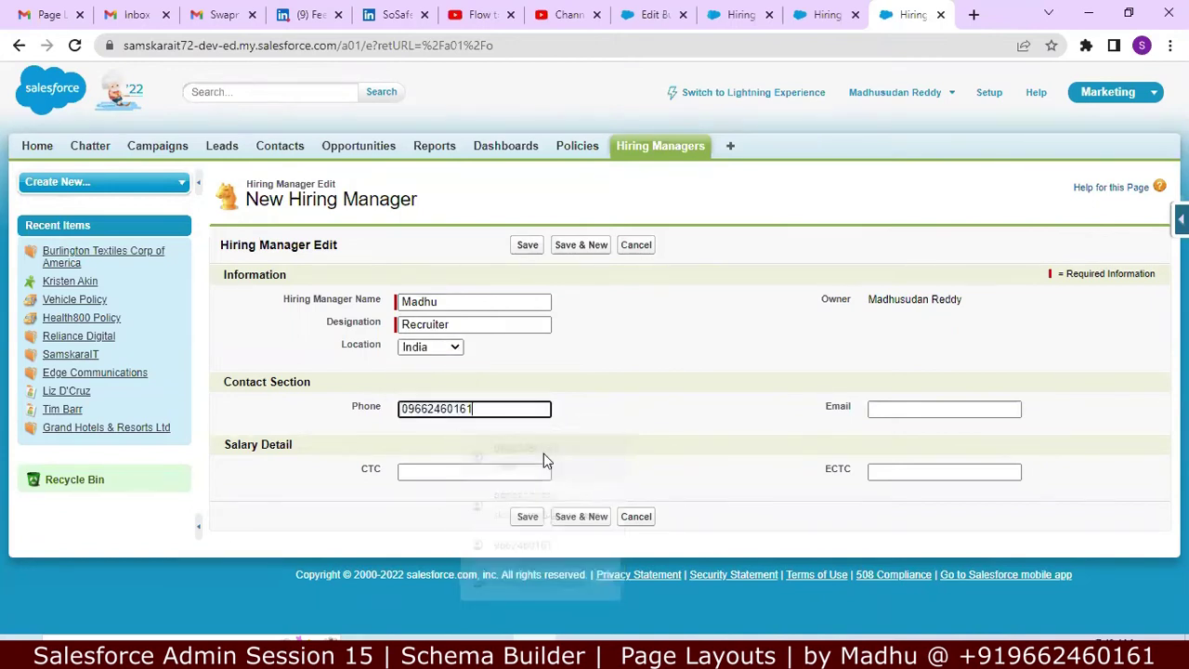
Step: Fill in the e-mail address, CTC 1200000 and ECTC 1500000, then save the record
left_click(889, 406)
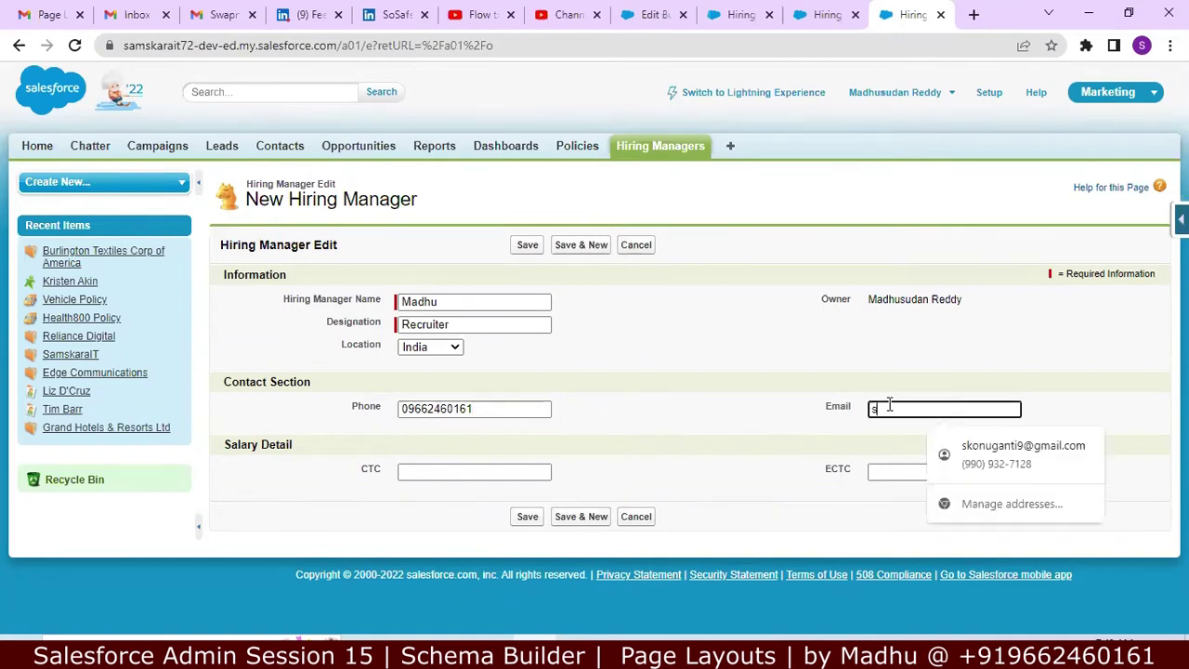
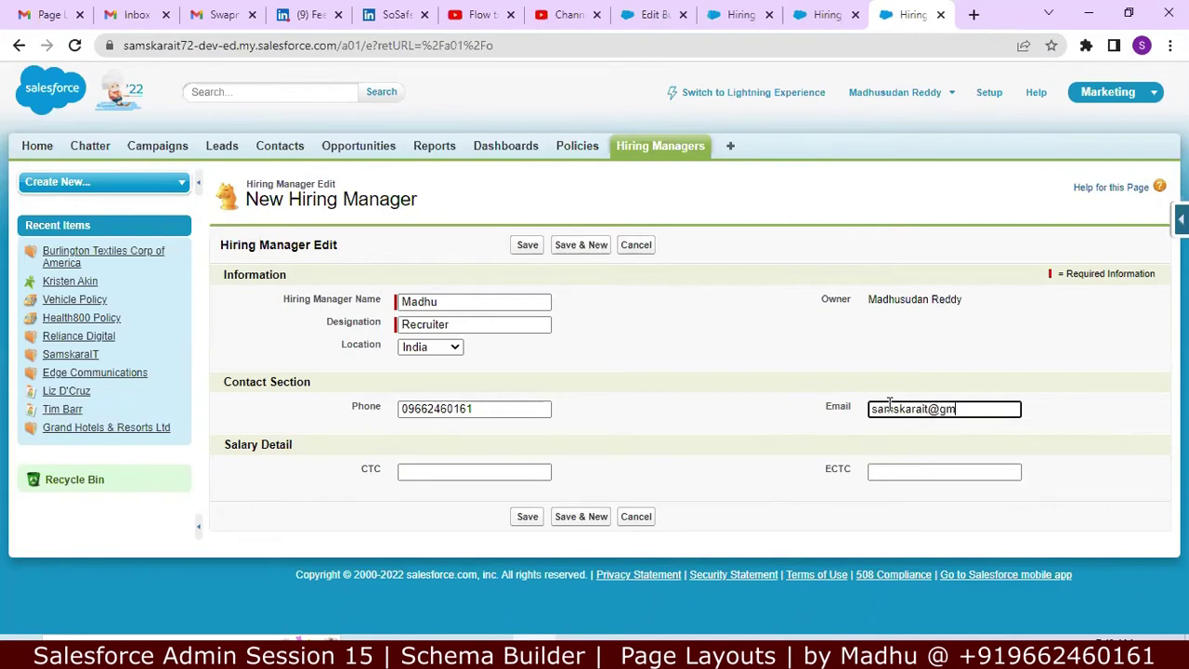
left_click(517, 477)
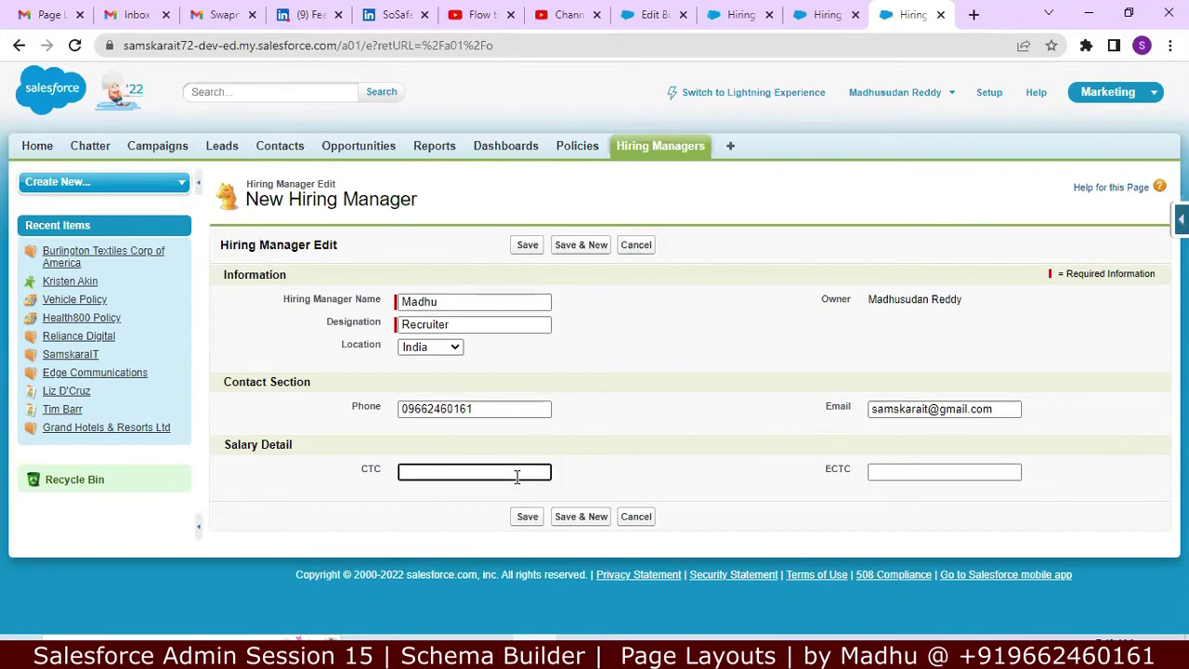
type("1200000")
key("Tab")
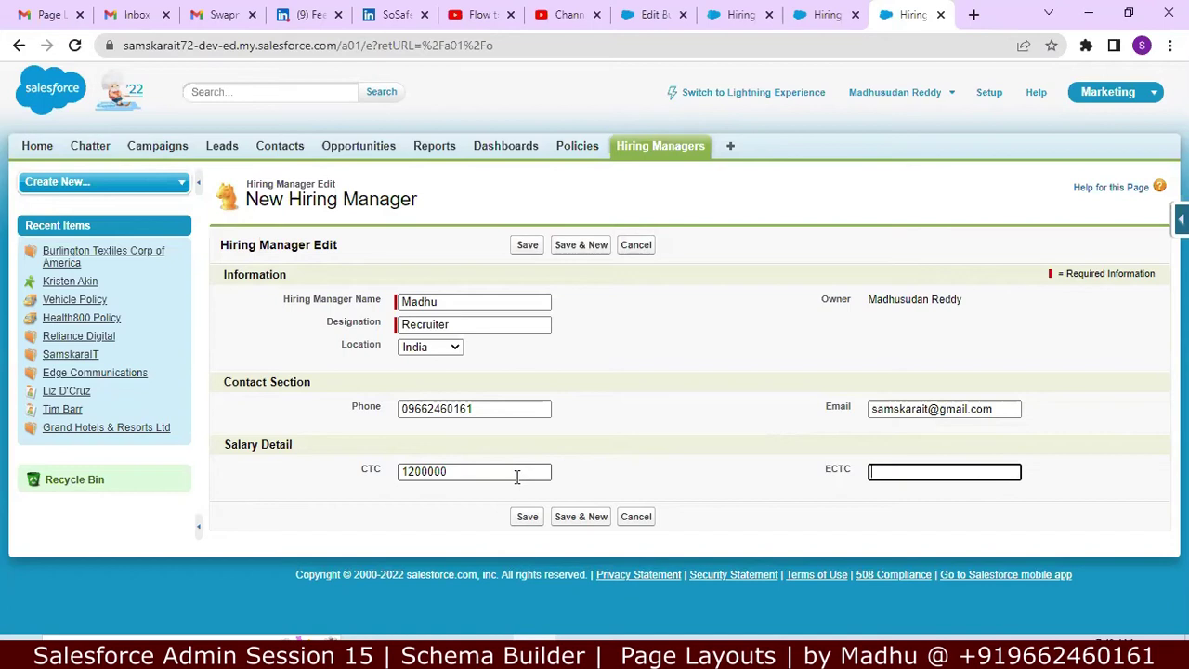
type("1500000")
left_click(525, 518)
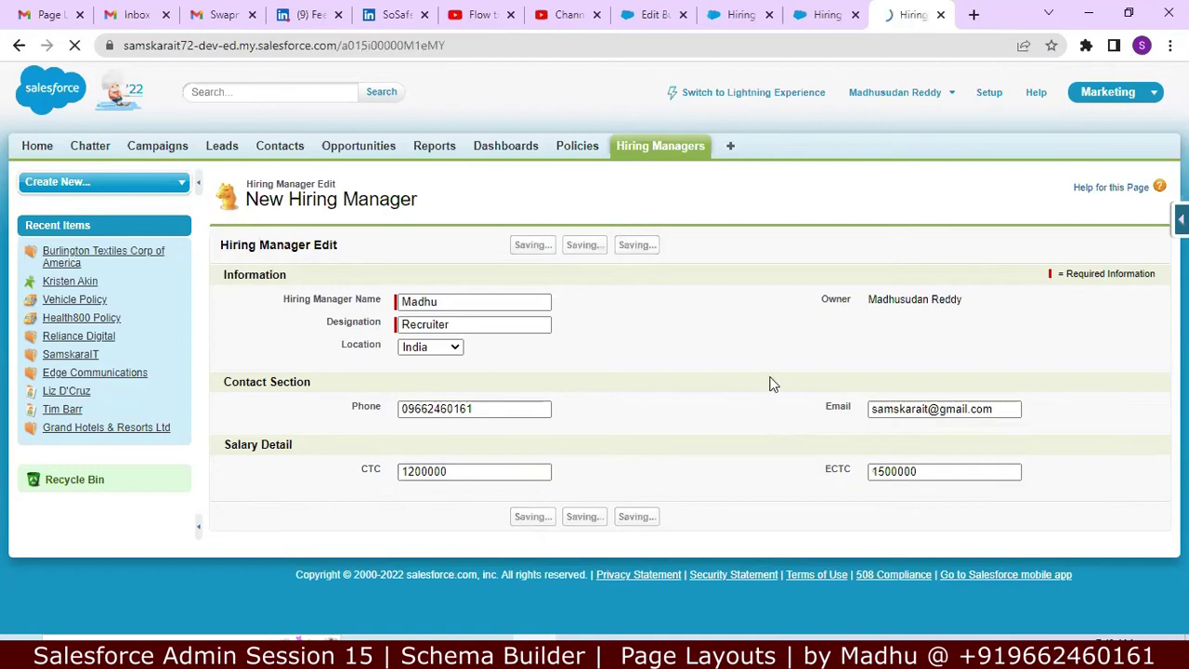
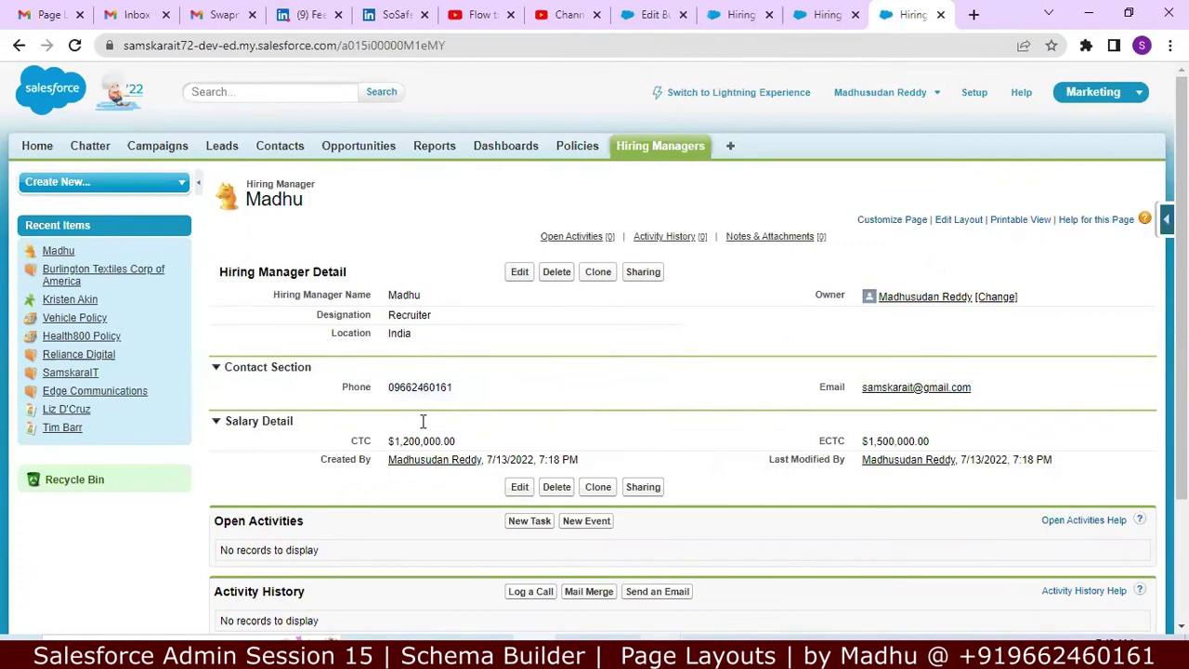
Step: In the Notepad++ notes, add blank lines after points 01, 02 and 03
key("alt+Tab")
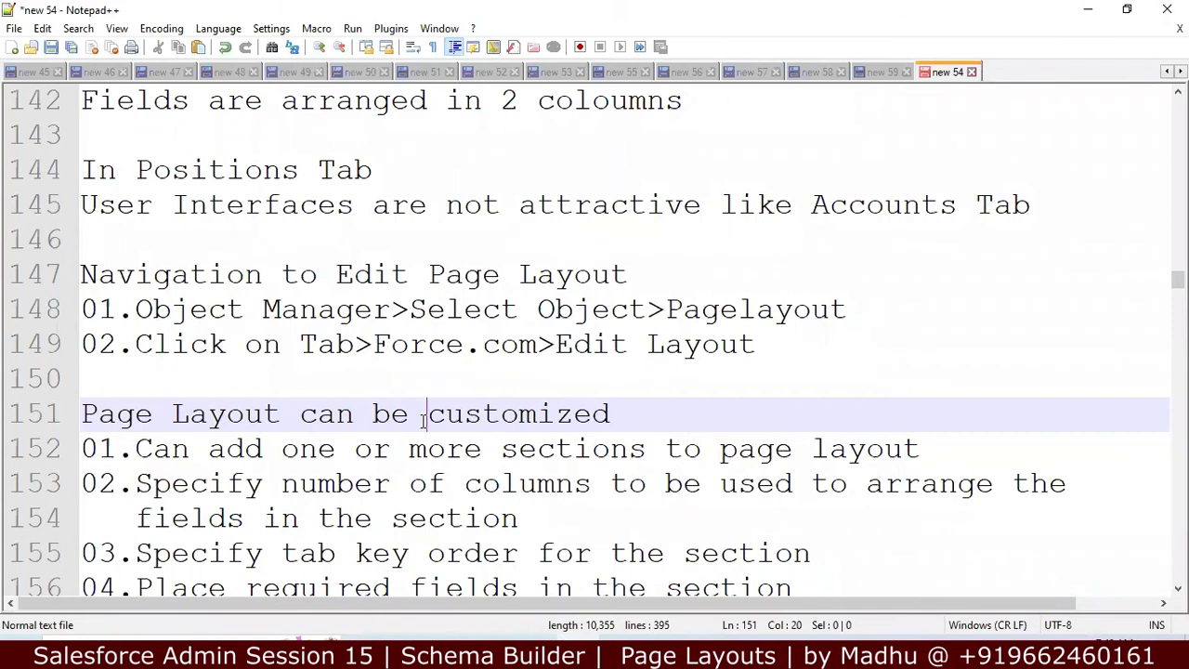
key("Down")
key("Down")
key("Down")
key("Down")
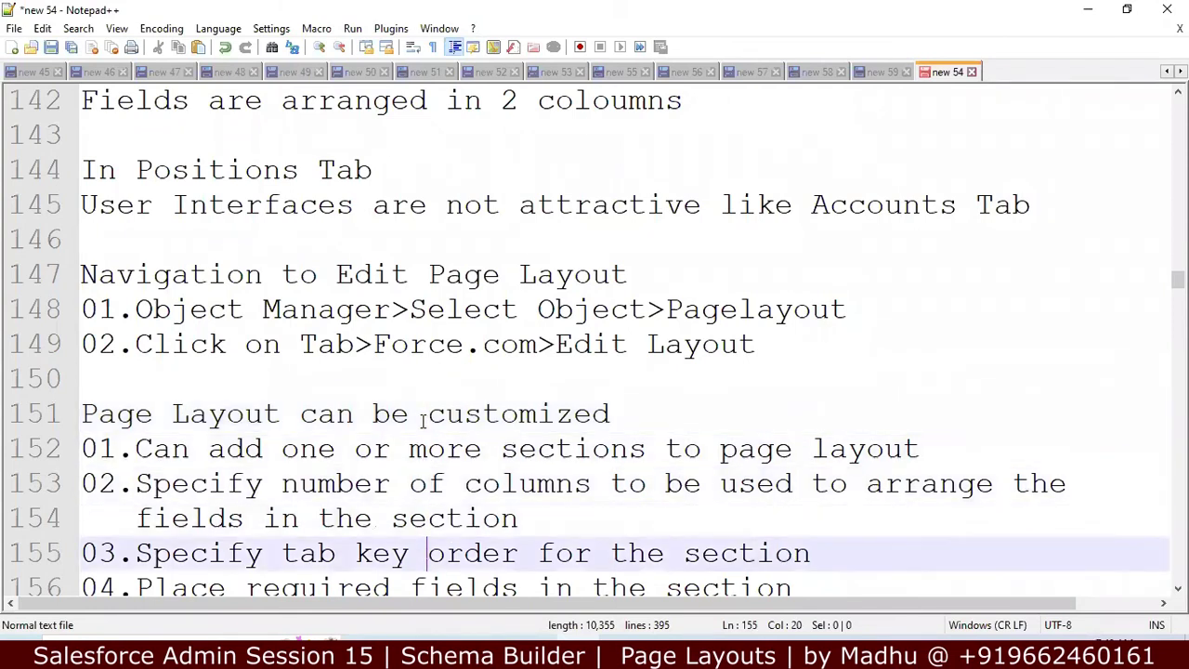
key("Down")
key("Down")
key("Down")
key("Down")
key("Down")
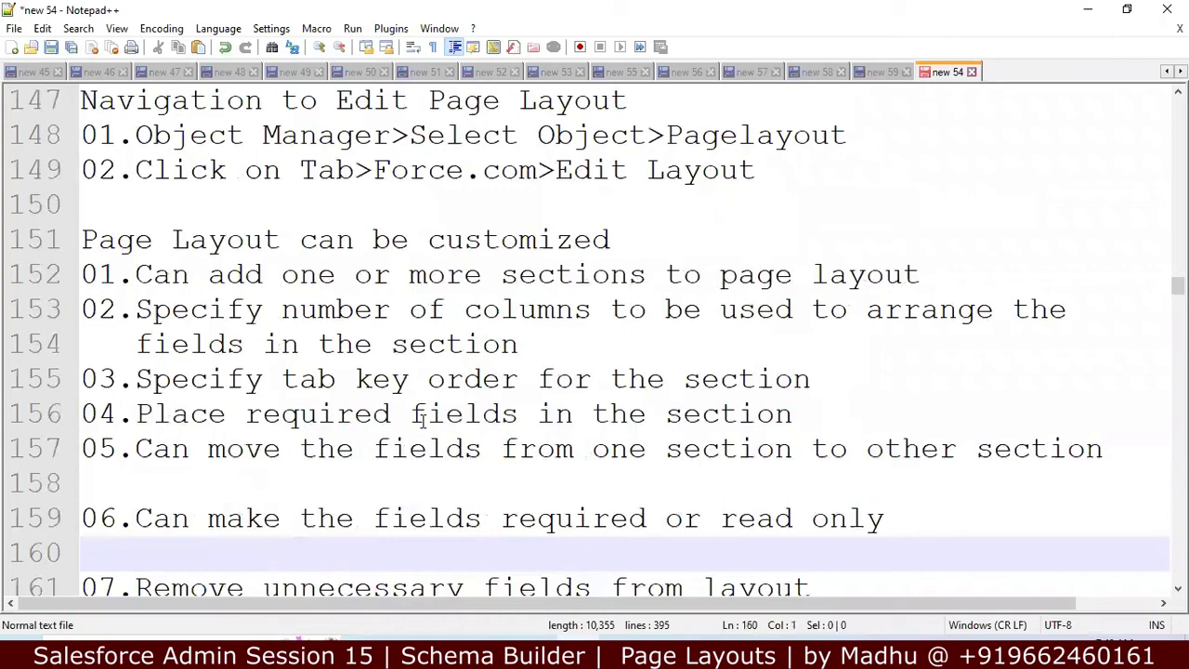
left_click(924, 273)
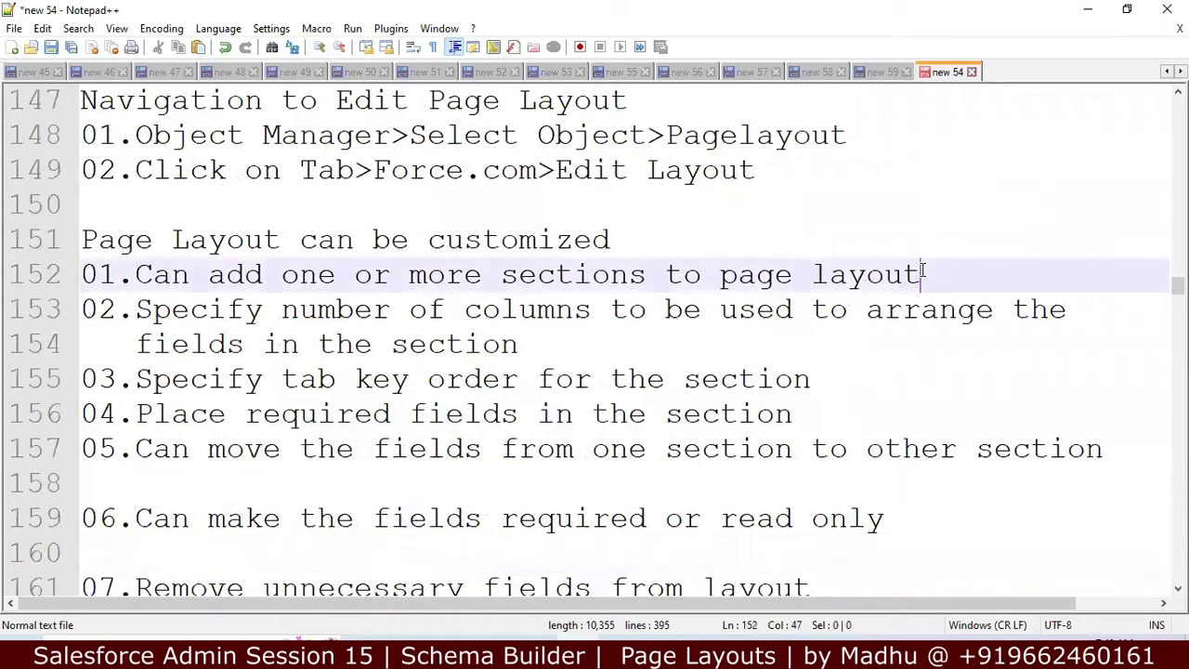
key("Return")
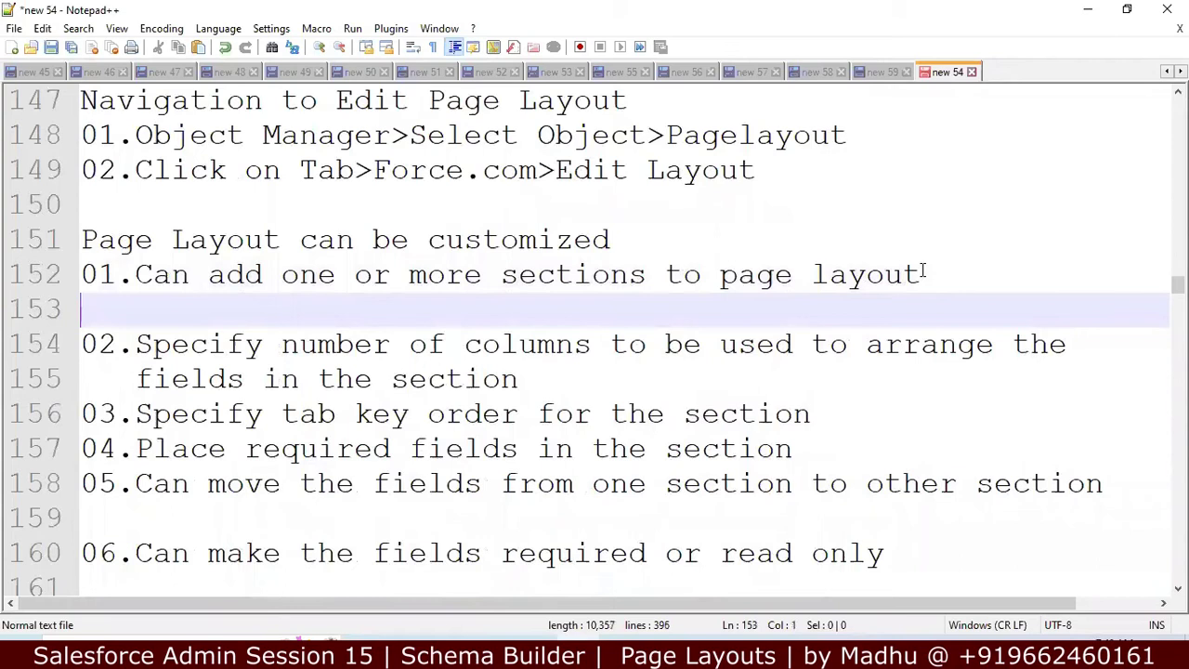
left_click(671, 365)
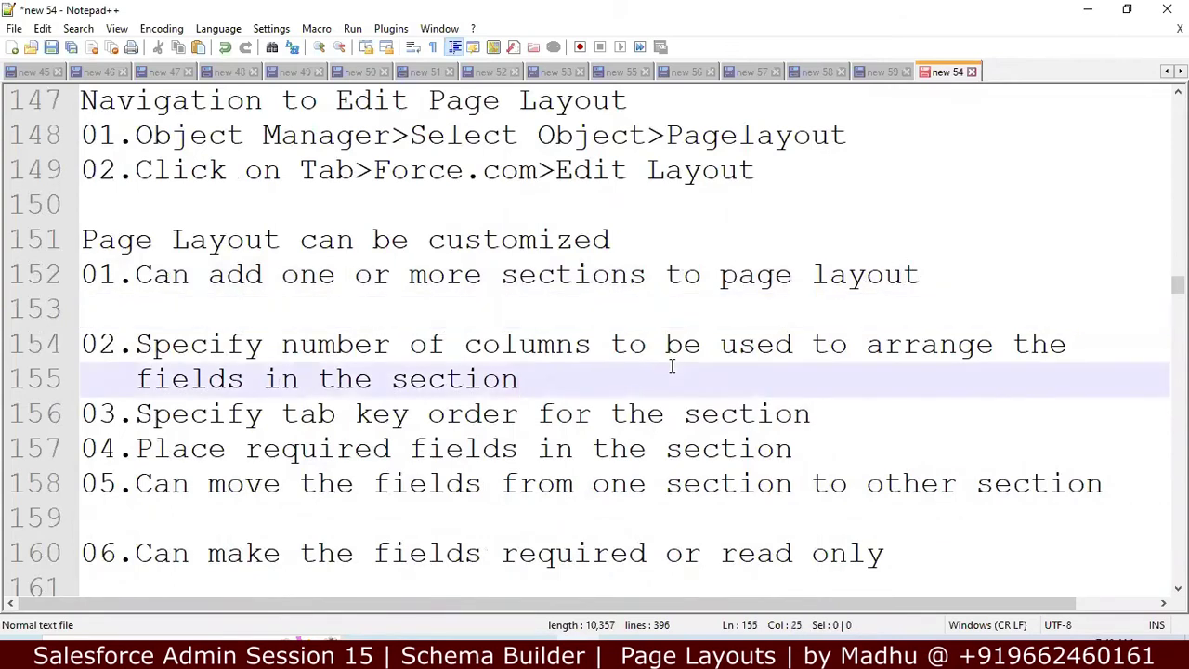
key("Return")
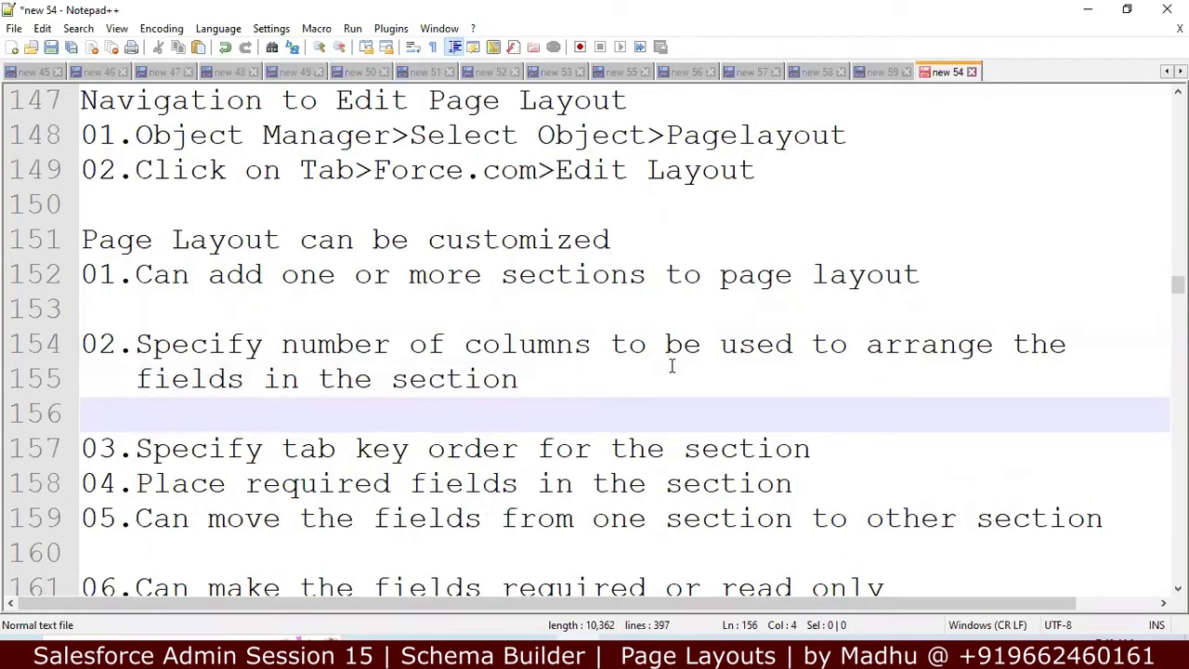
left_click(851, 447)
key("Return")
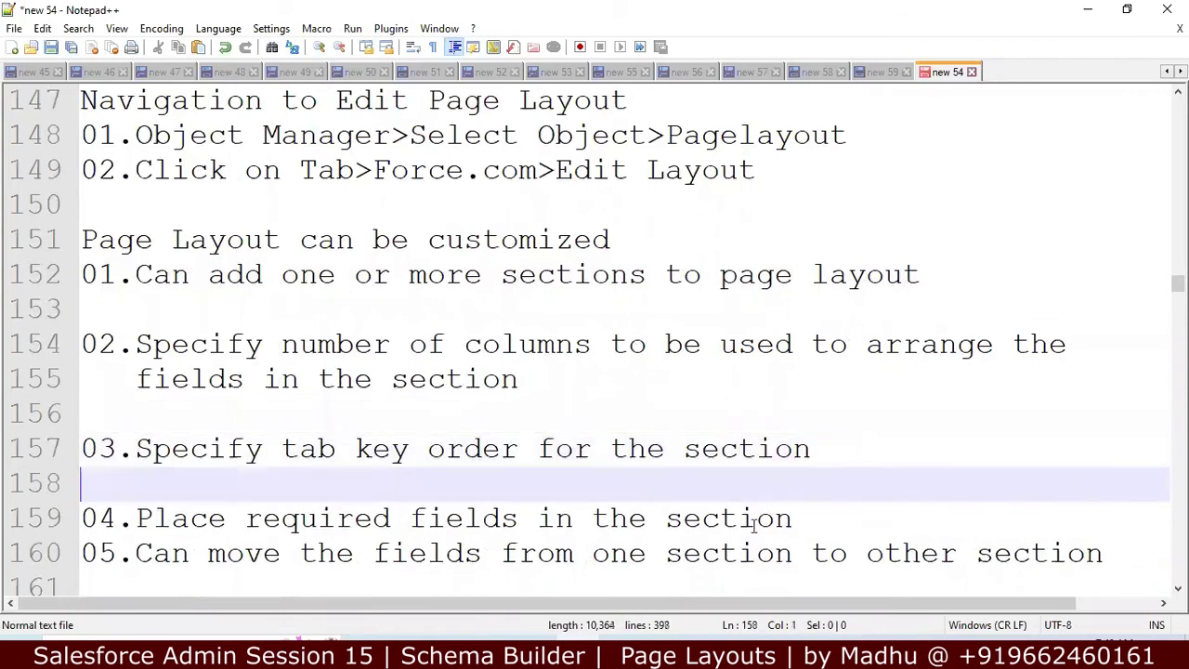
Step: Add blank lines around points 05 and 06, then return to the Salesforce record
left_click(739, 410)
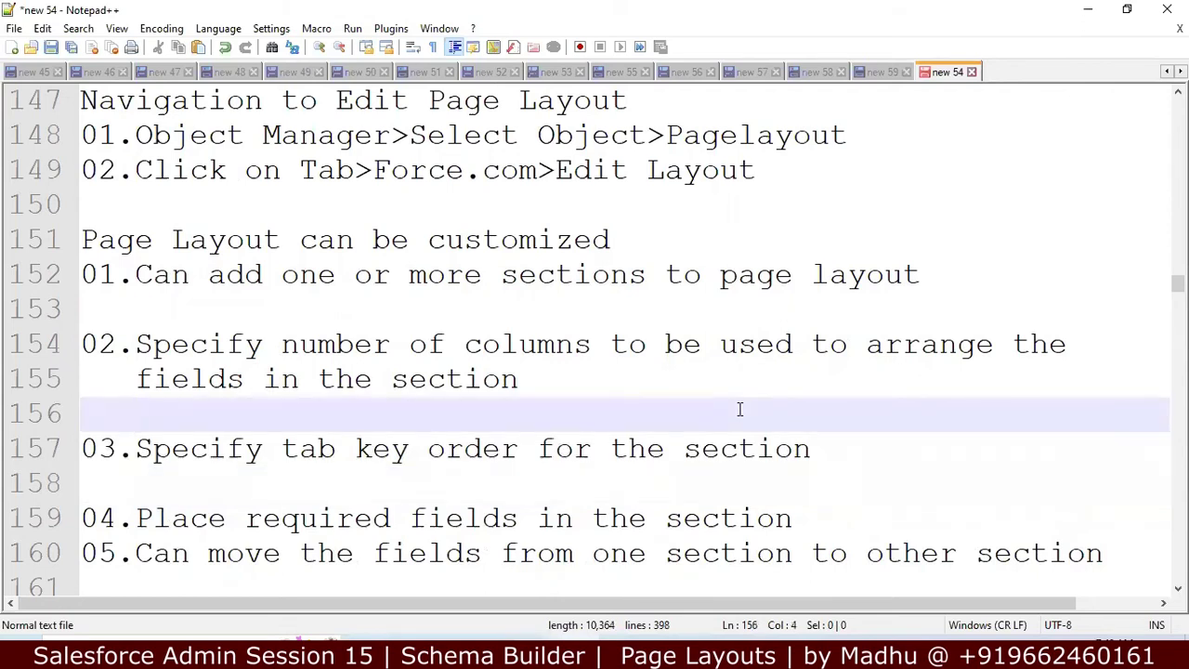
key("Down")
key("Down")
key("Down")
key("Down")
key("Left")
key("Left")
key("Left")
key("Return")
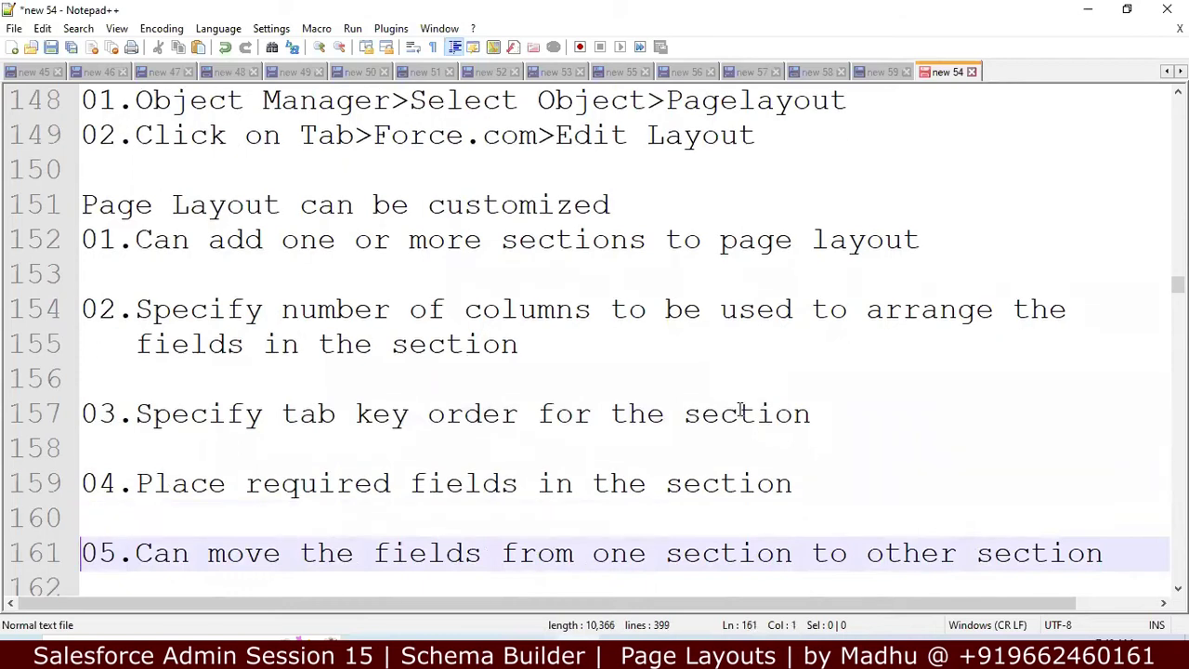
key("Down")
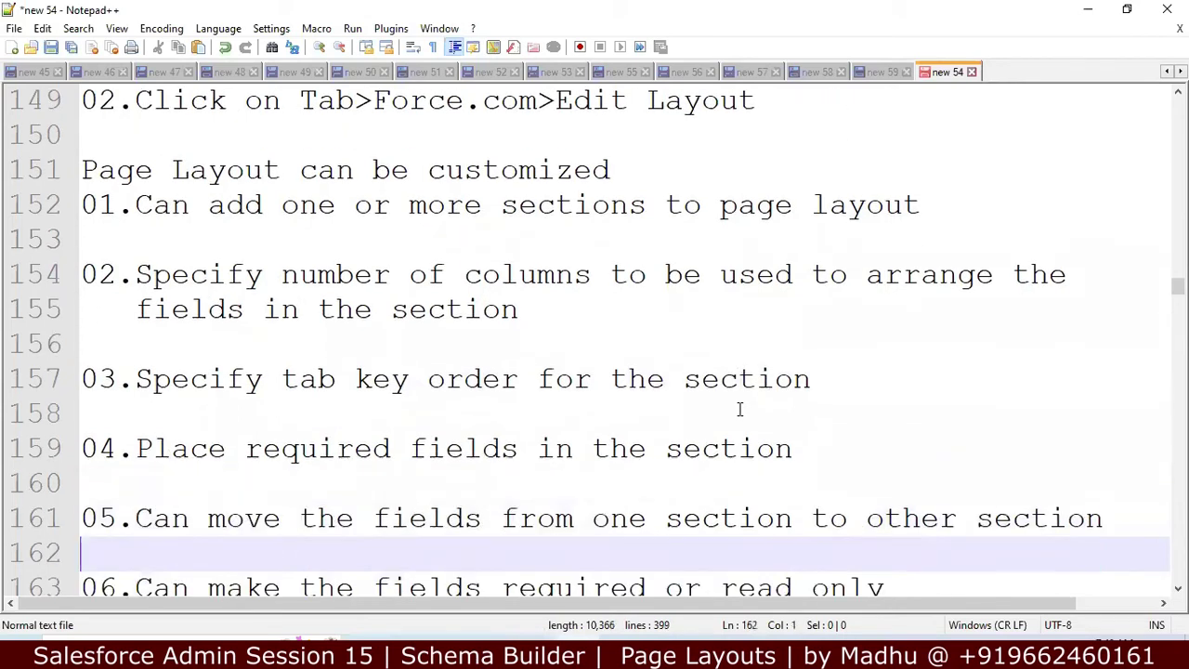
key("Up")
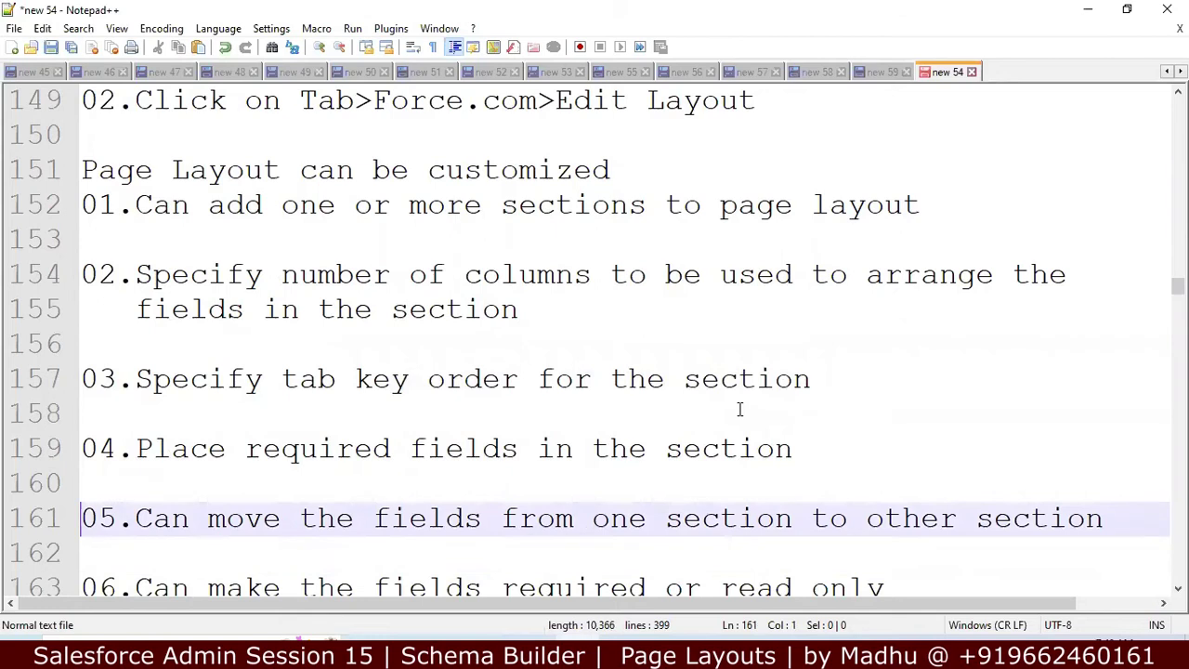
key("Down")
key("Down")
key("Down")
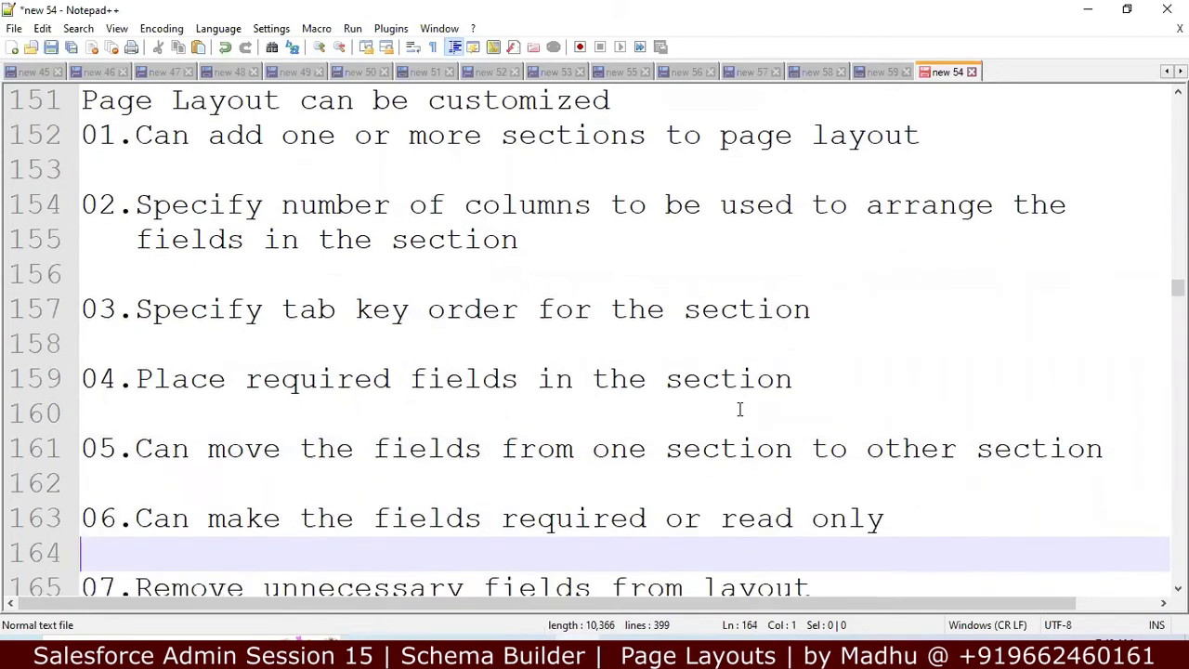
key("Down")
key("Down")
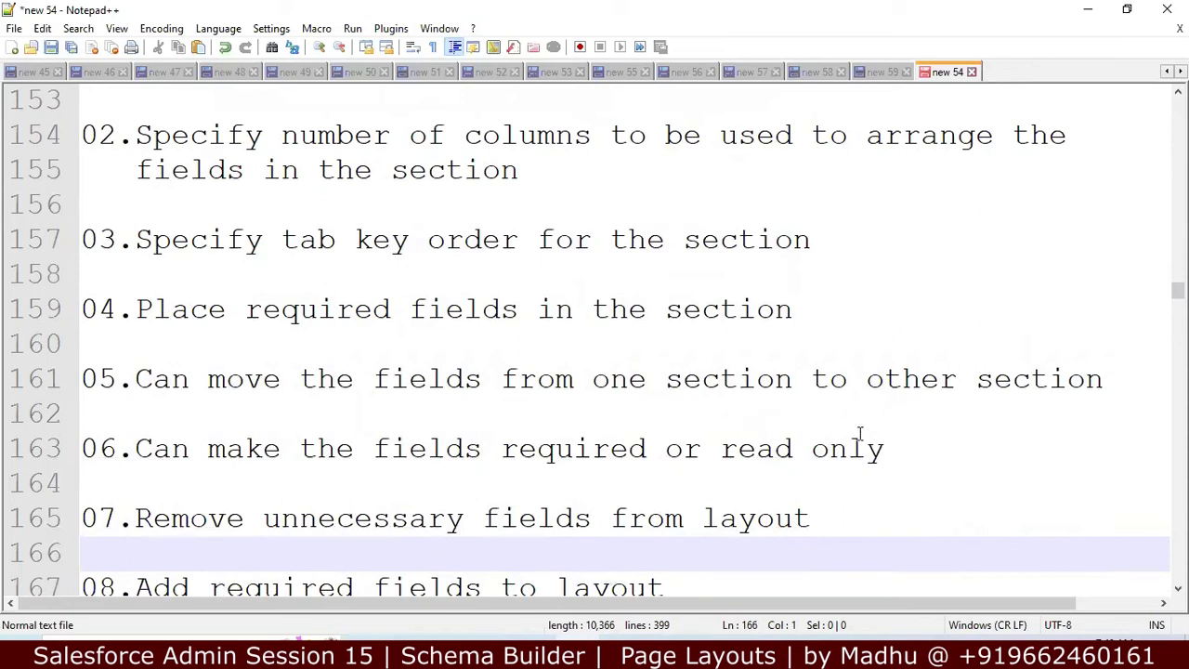
left_click(909, 442)
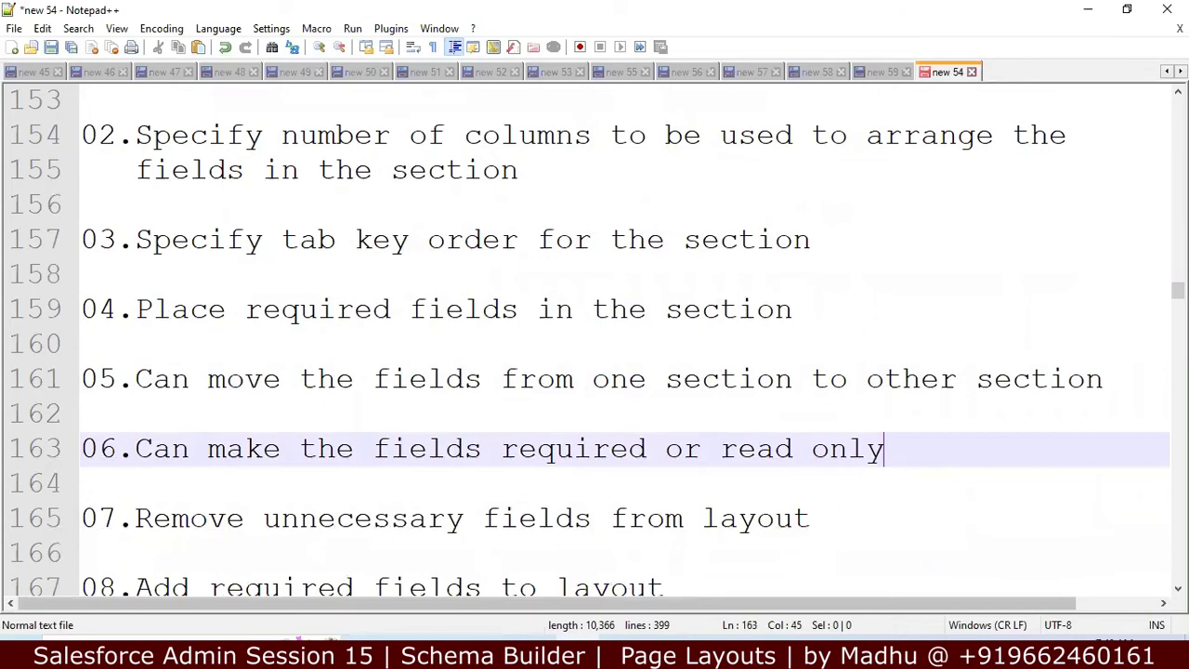
key("alt+Tab")
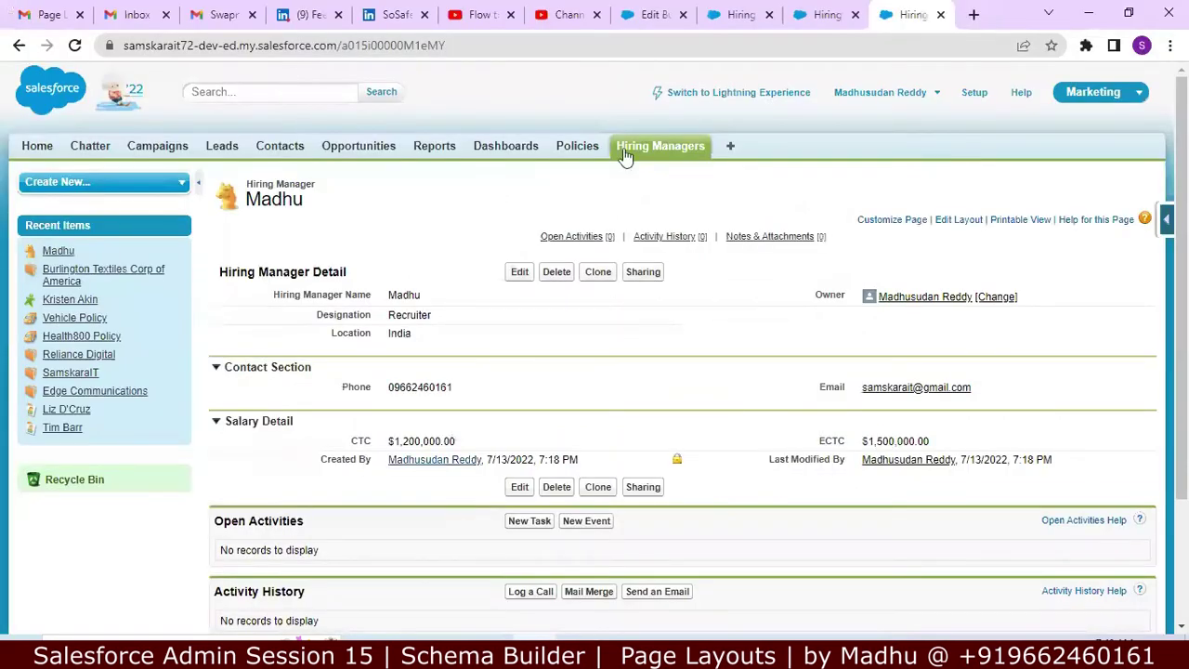
Step: Close the page-layout and new Hiring Manager tabs, and cancel the Burlington account edit
left_click(825, 14)
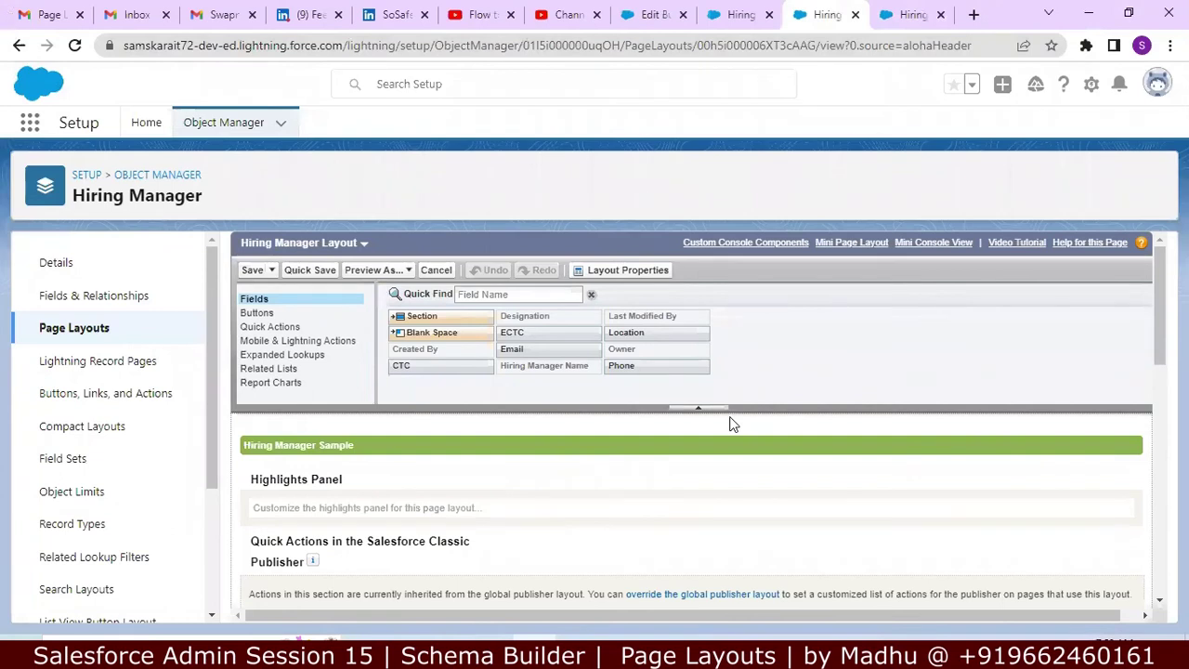
left_click(855, 14)
left_click(739, 19)
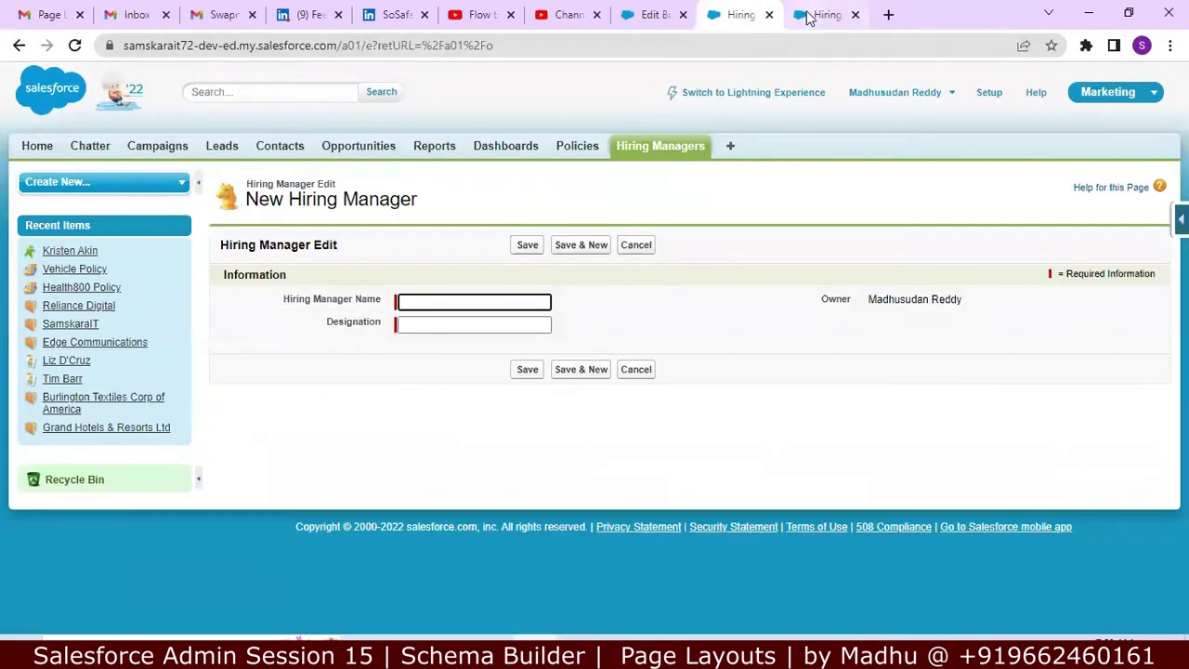
left_click(770, 15)
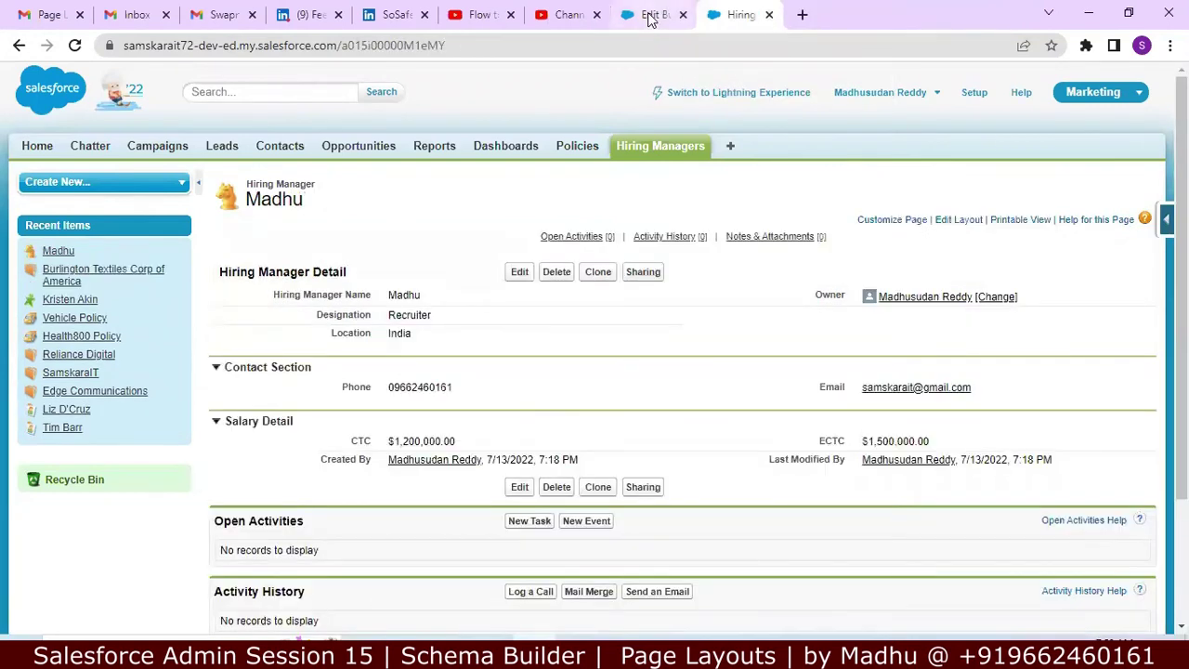
left_click(650, 16)
left_click(954, 85)
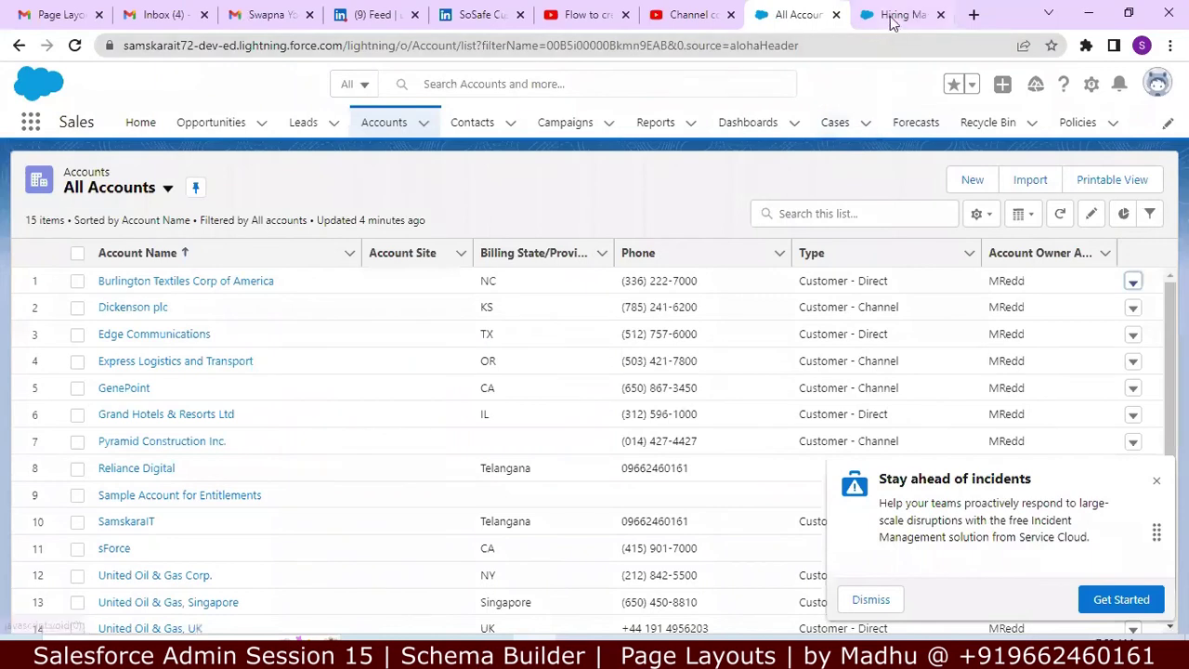
Step: Load the Hiring Managers home list with its Force.com quick access menu, then go to All Accounts
left_click(894, 15)
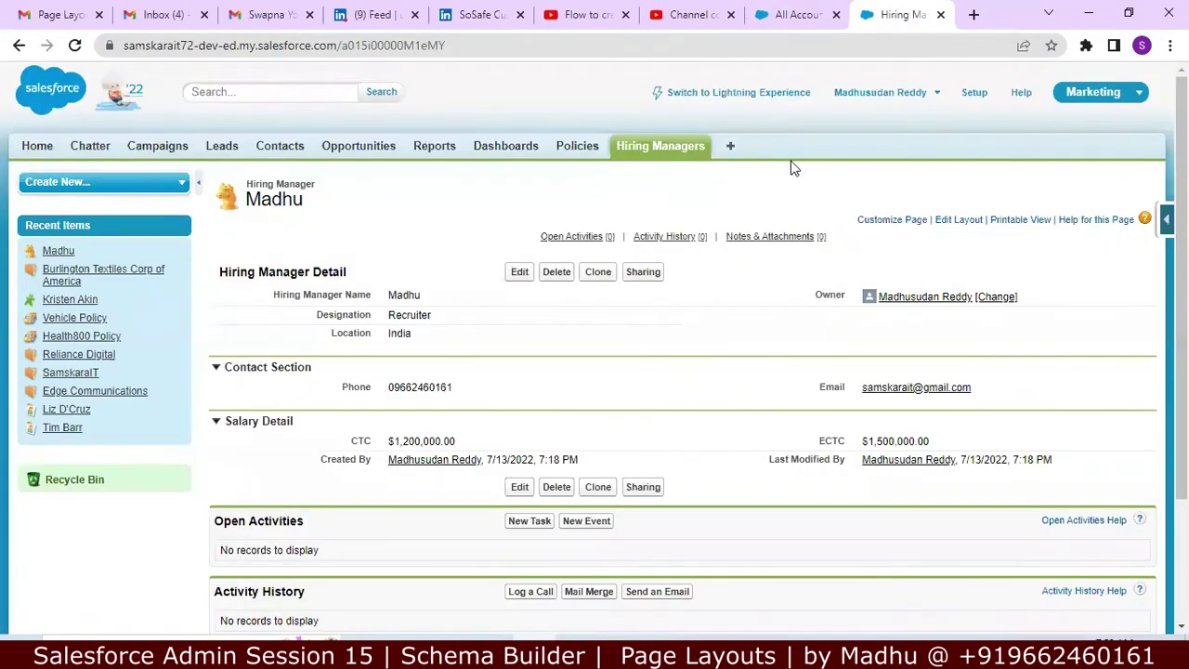
left_click(681, 157)
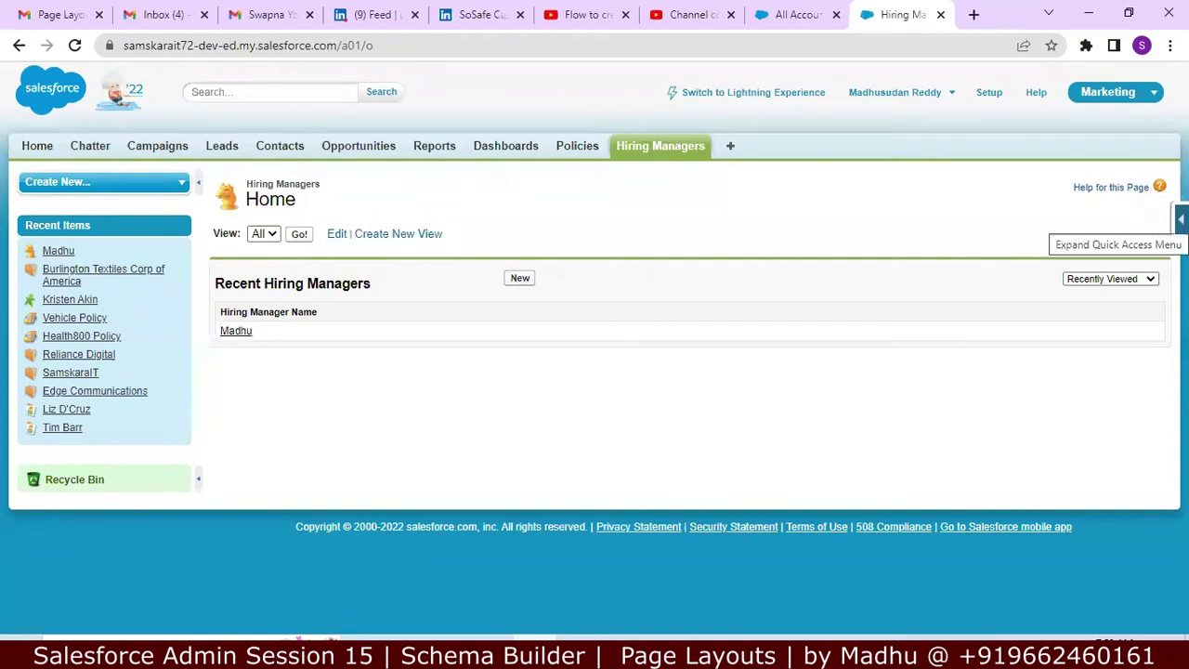
left_click(1180, 219)
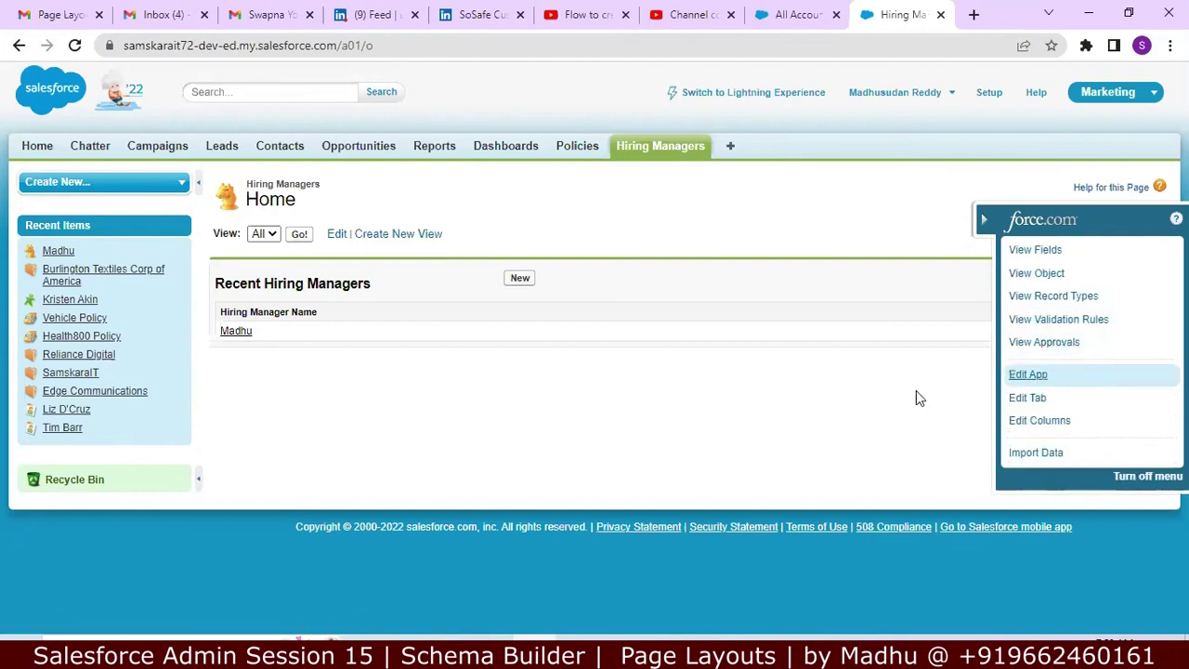
left_click(658, 156)
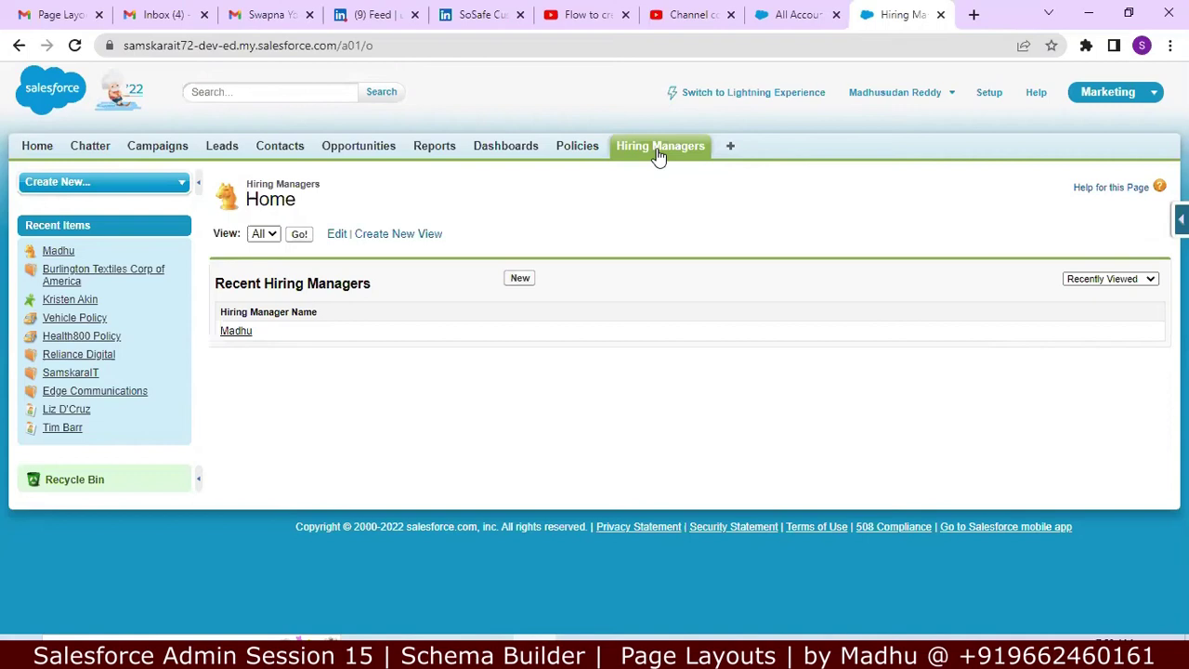
left_click(657, 156)
left_click(1181, 219)
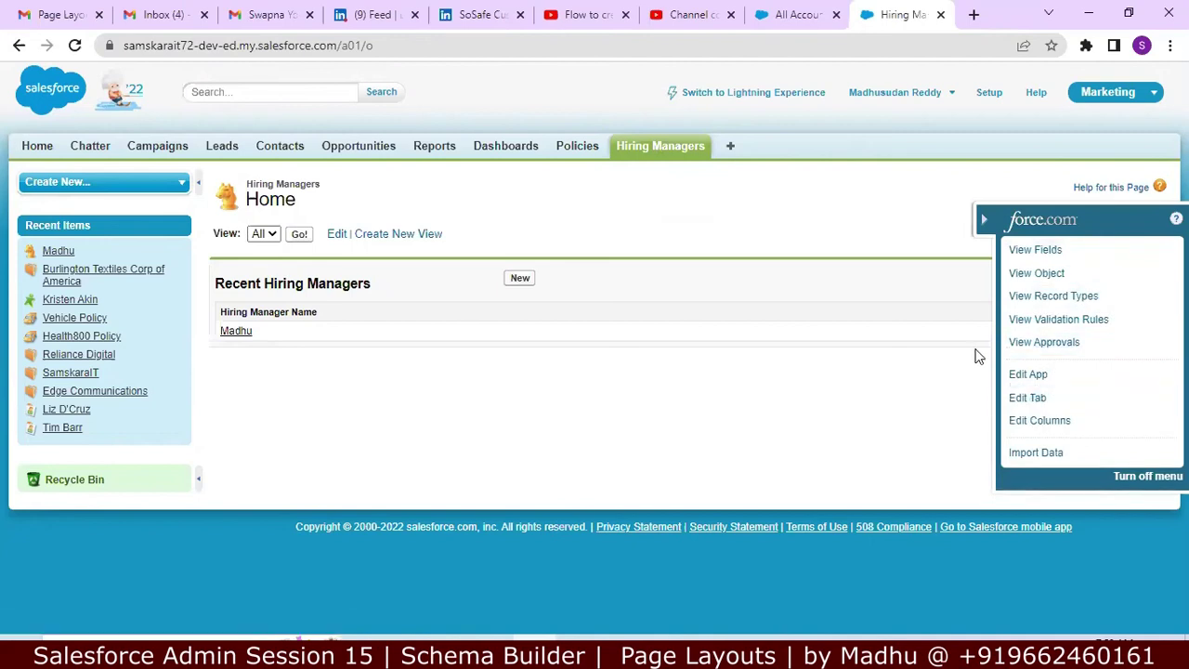
left_click(662, 149)
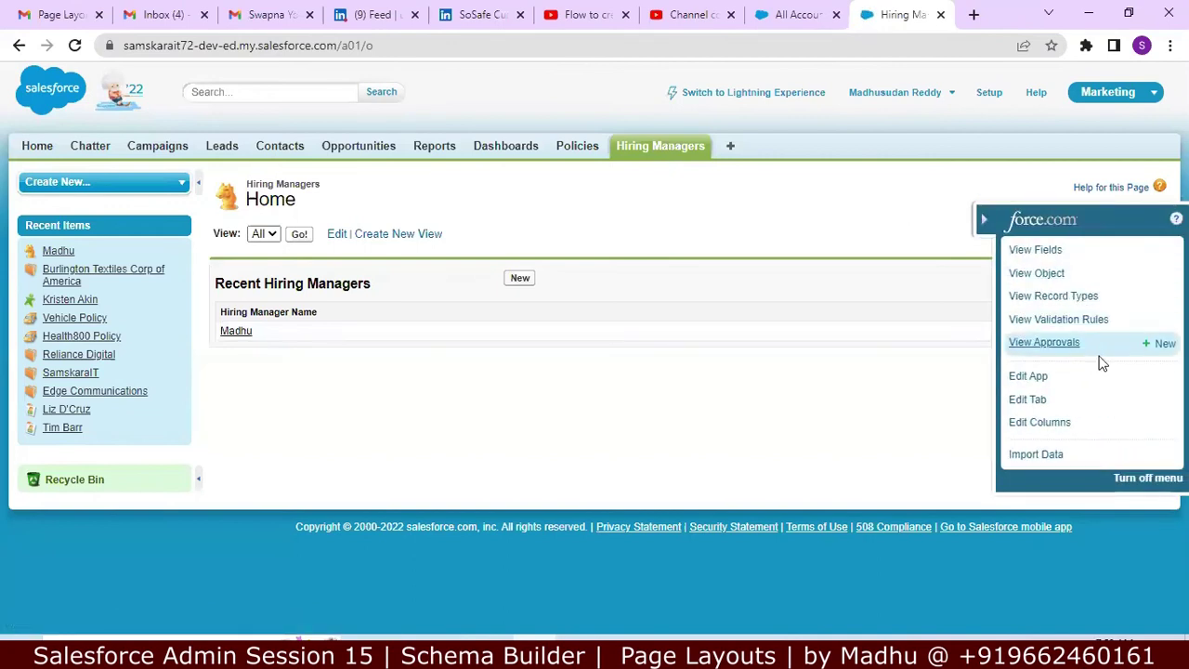
left_click(799, 15)
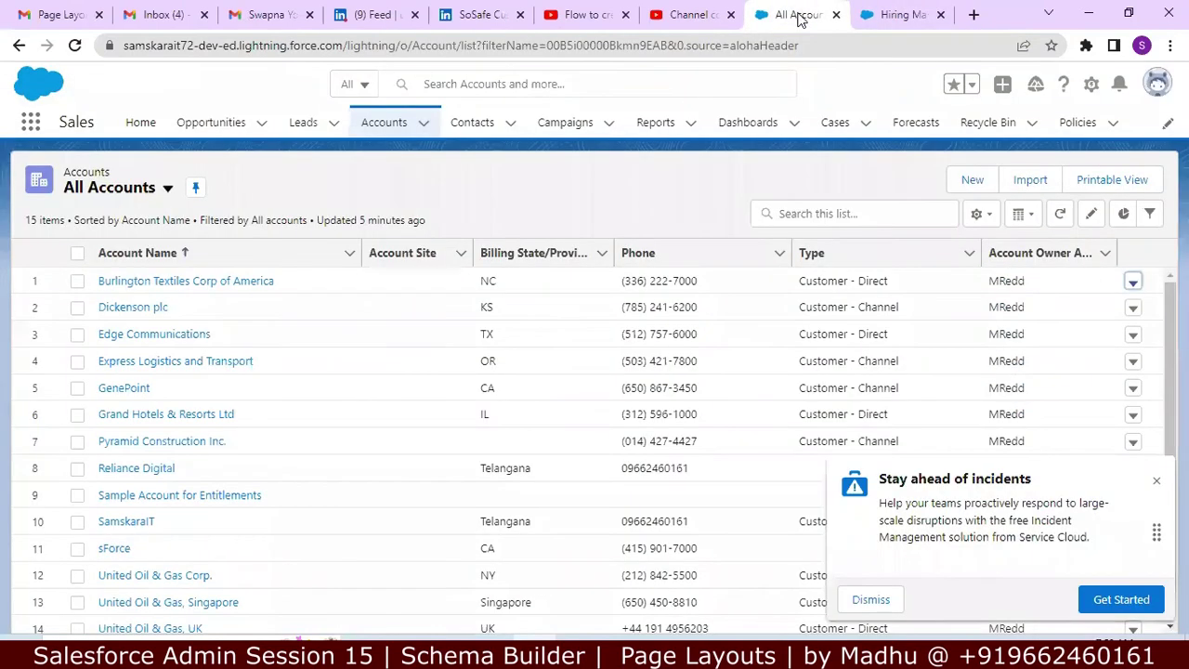
Step: In Setup's Object Manager, filter for 'hiring' and open the Hiring Manager Layout
left_click(1091, 85)
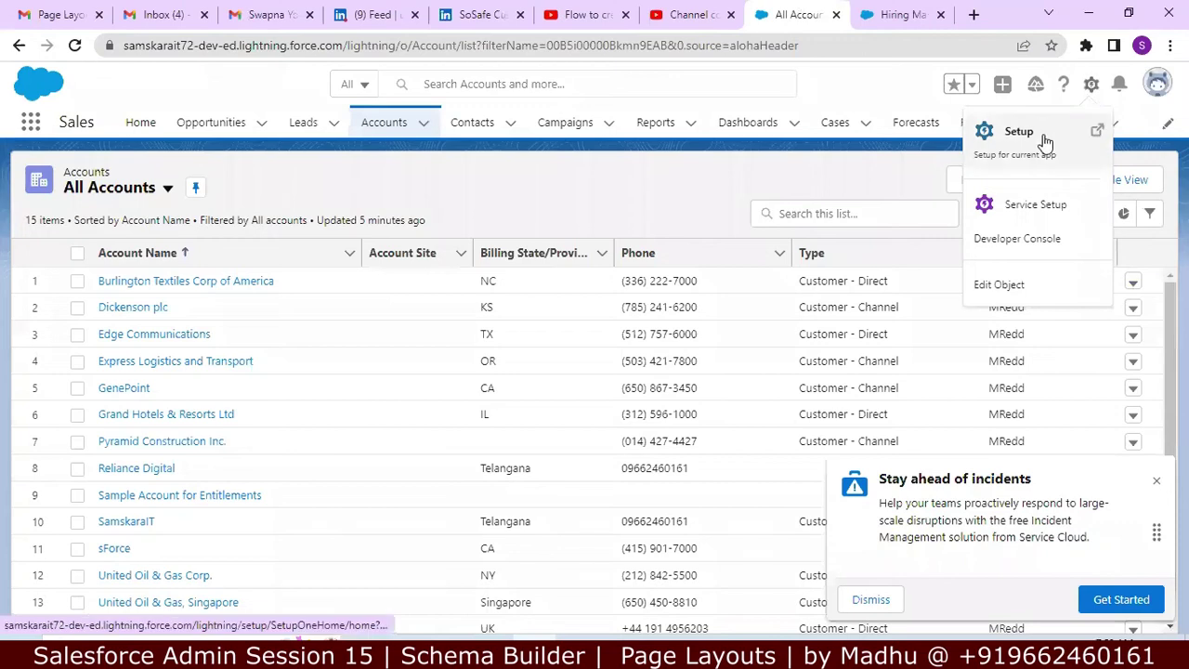
left_click(1019, 132)
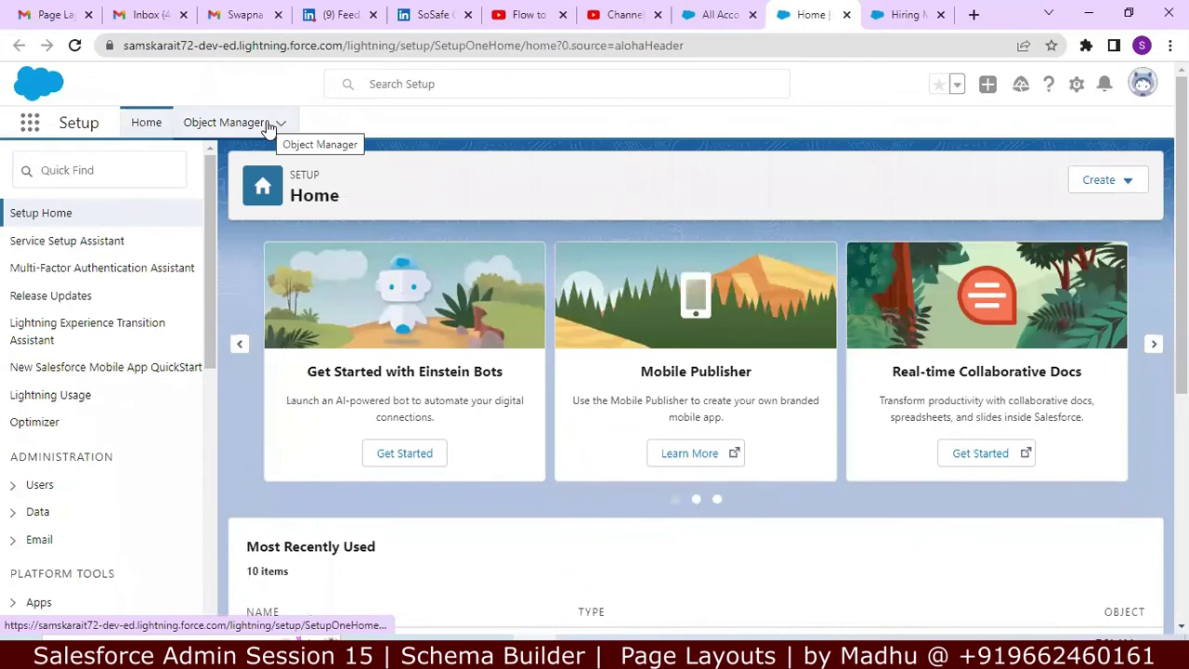
left_click(267, 124)
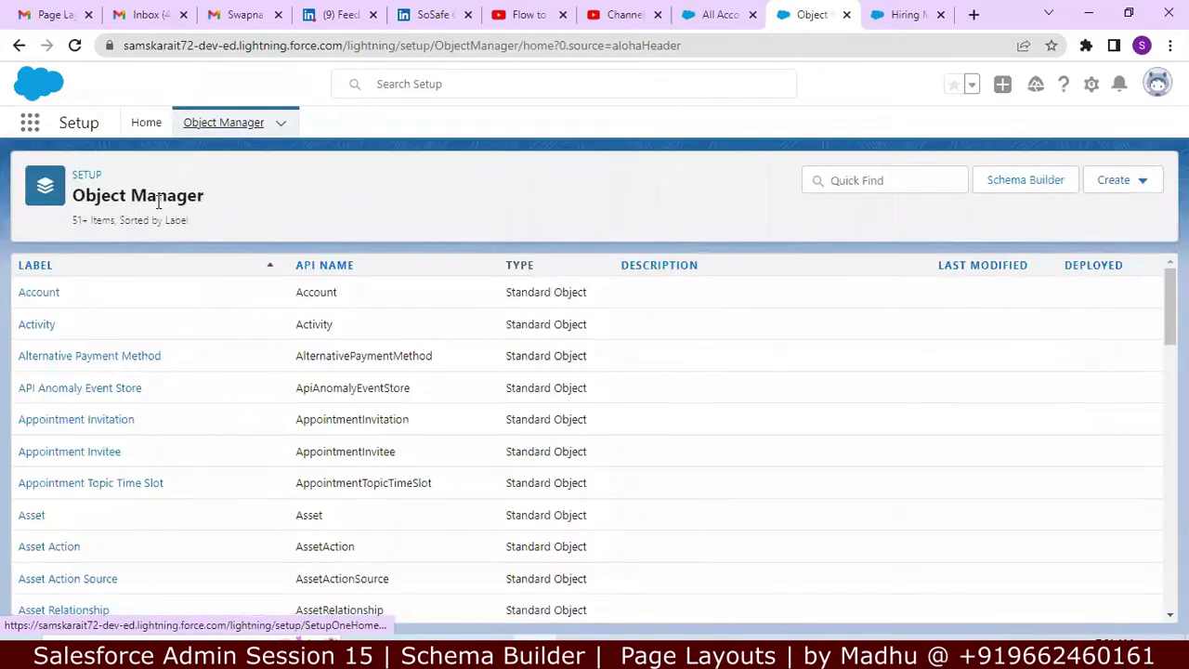
left_click(870, 178)
type("hiring ma")
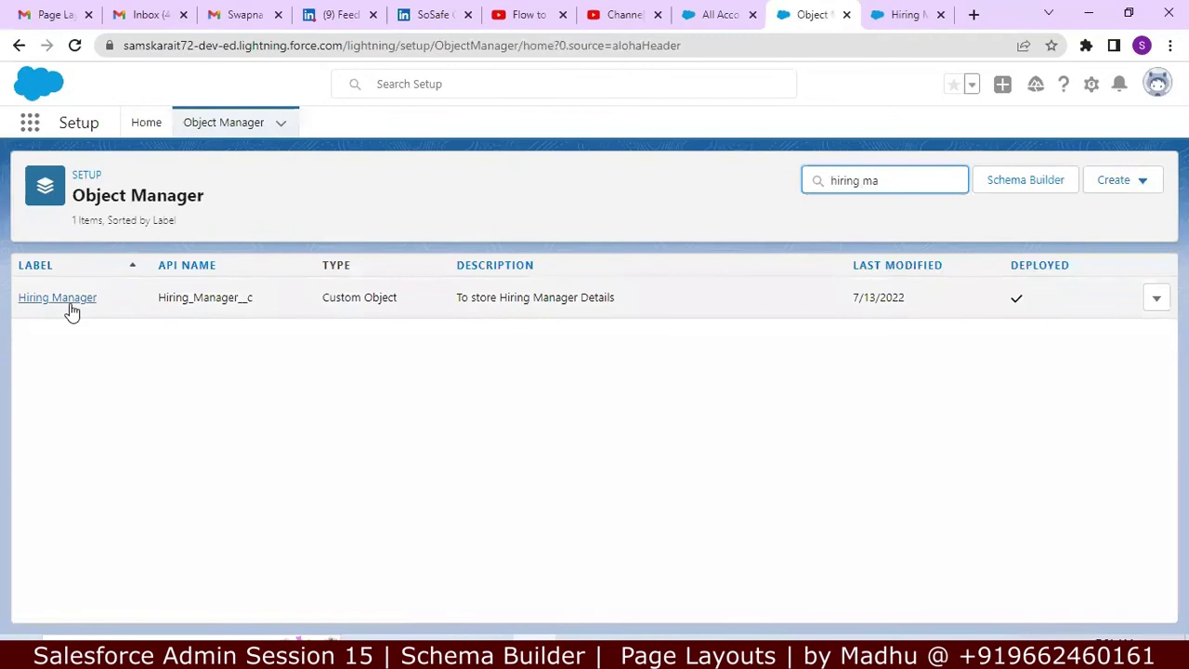
left_click(71, 305)
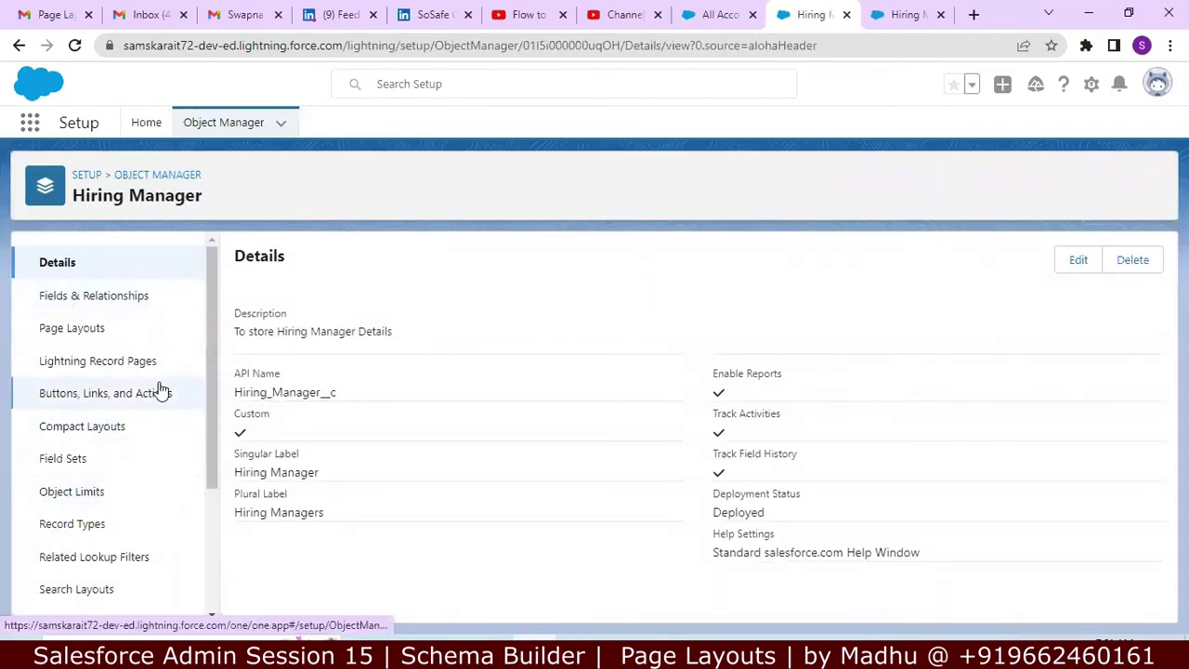
left_click(137, 333)
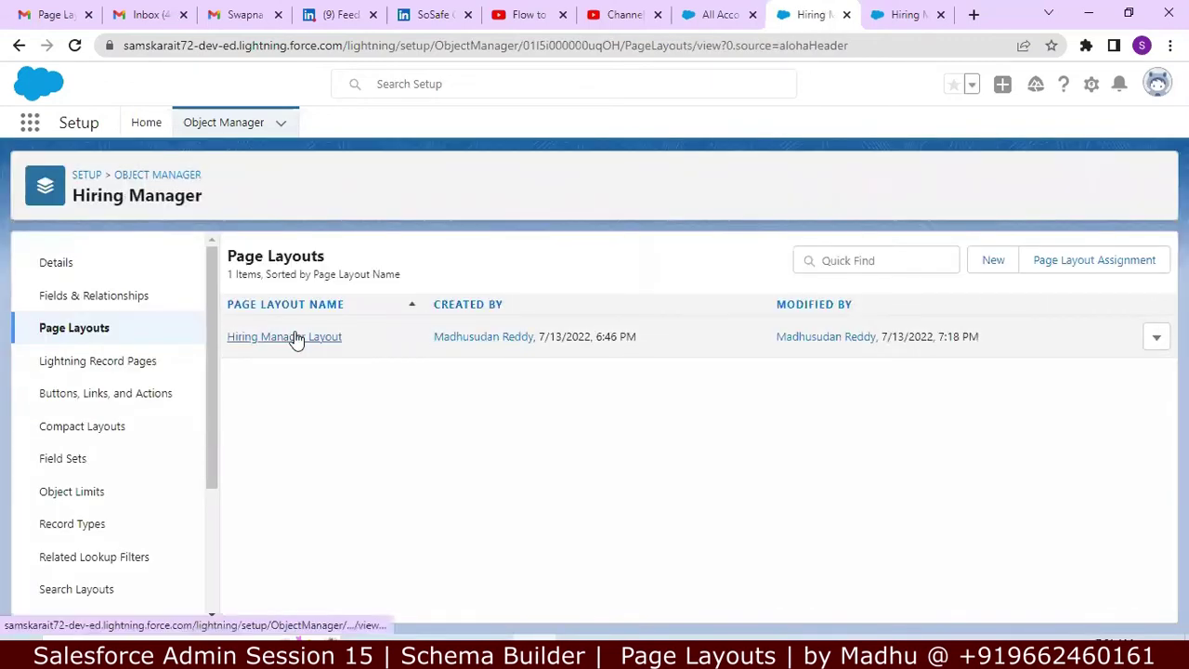
left_click(296, 338)
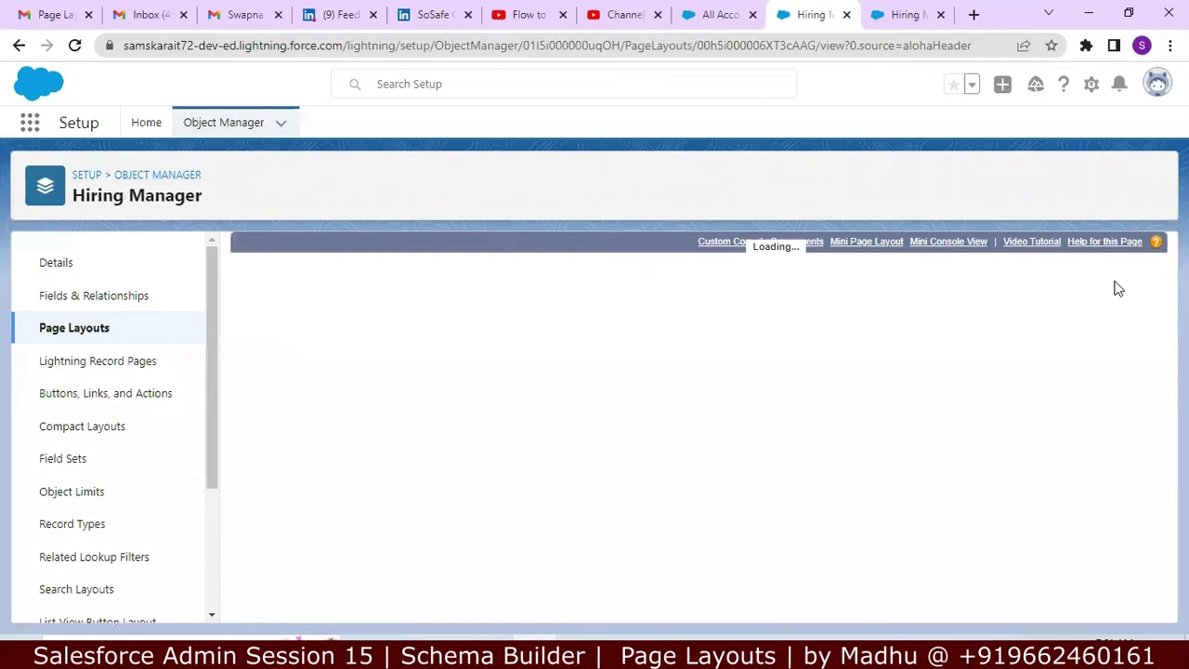
Step: Set the Phone field to required, not read-only, in its field properties
left_click_drag(1159, 299, 1145, 403)
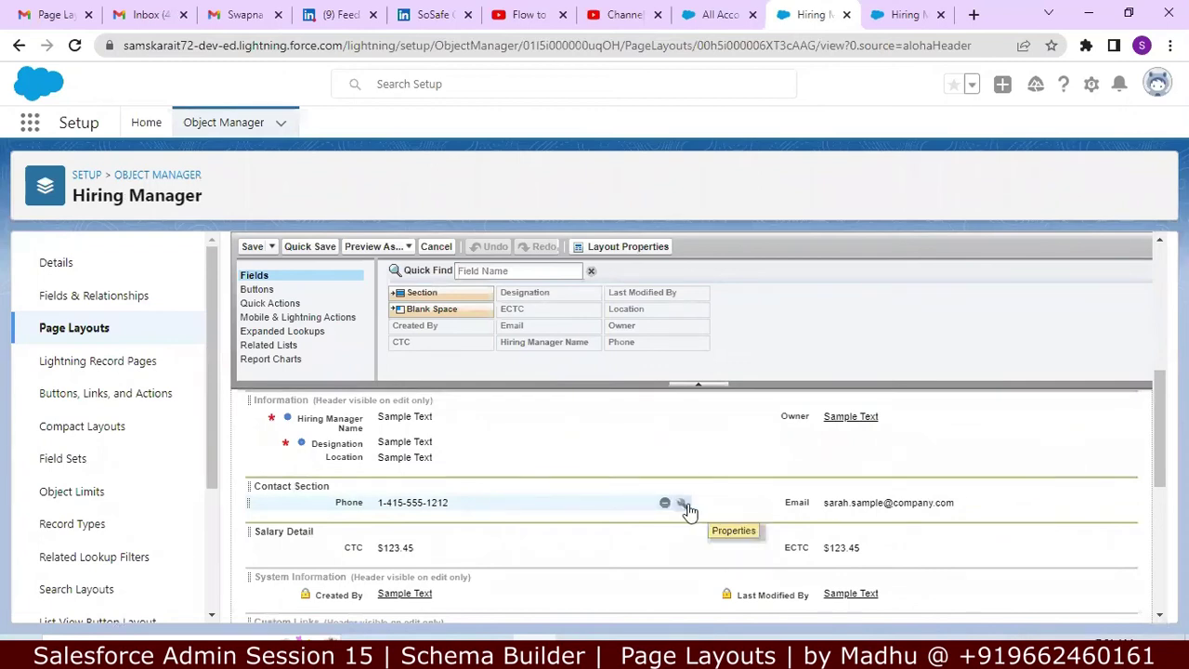
left_click(683, 504)
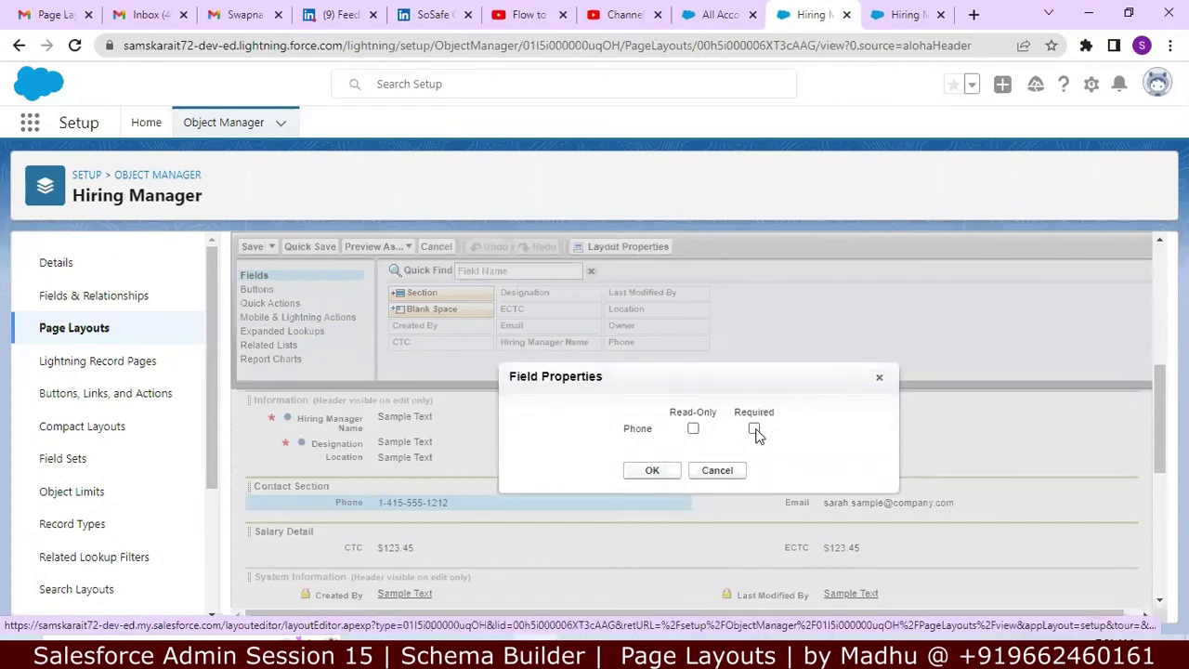
left_click(695, 430)
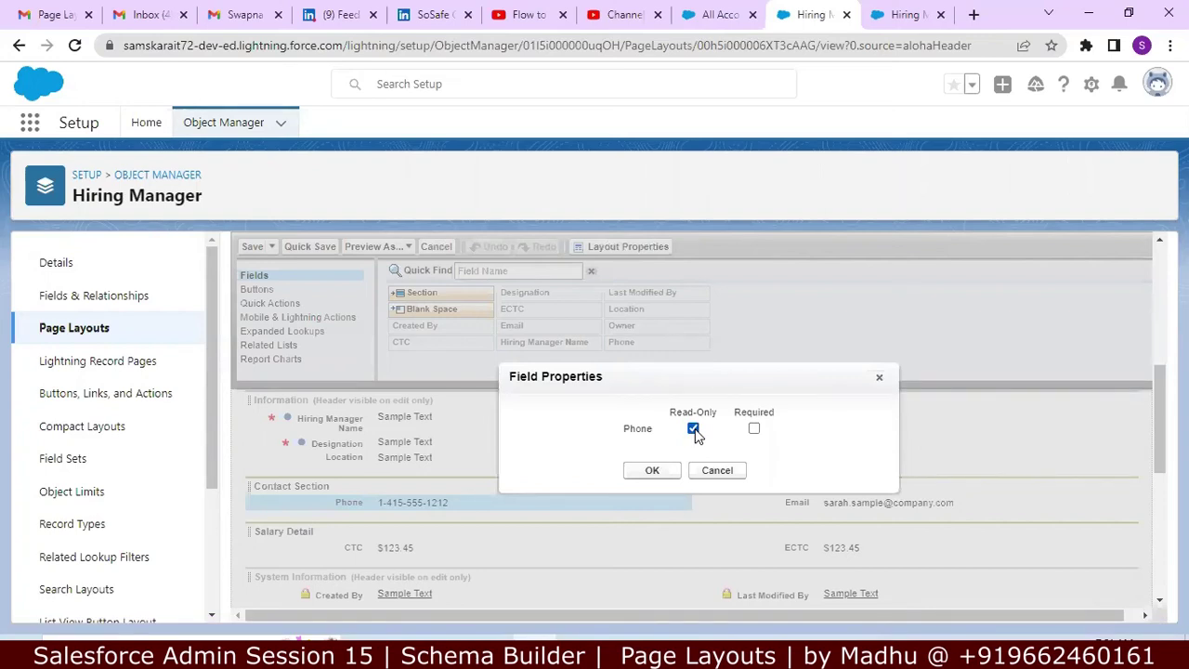
left_click(694, 429)
left_click(755, 430)
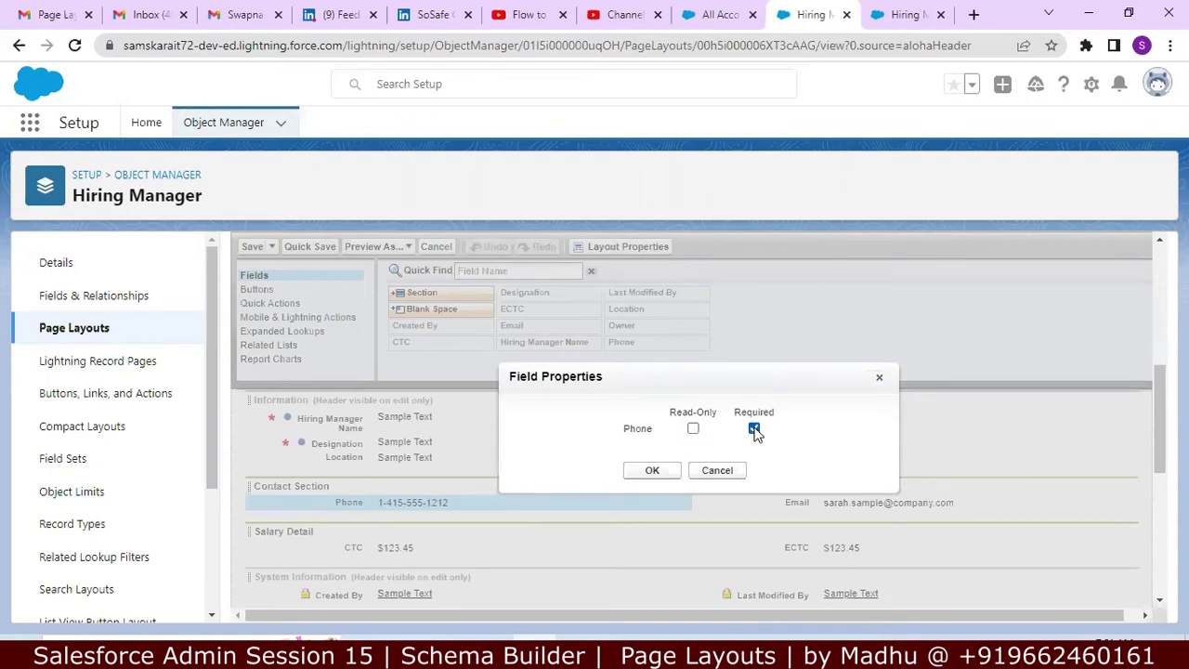
left_click(652, 470)
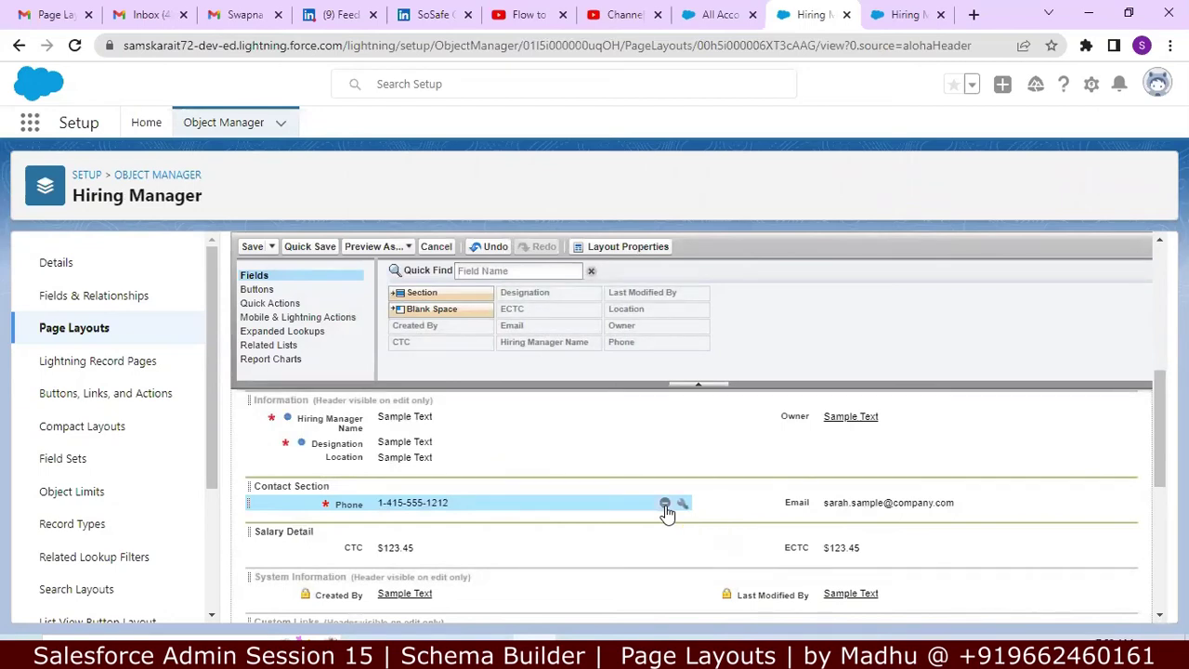
Step: Remove Phone, re-add it to the Contact Section, and mark it required again
left_click(665, 503)
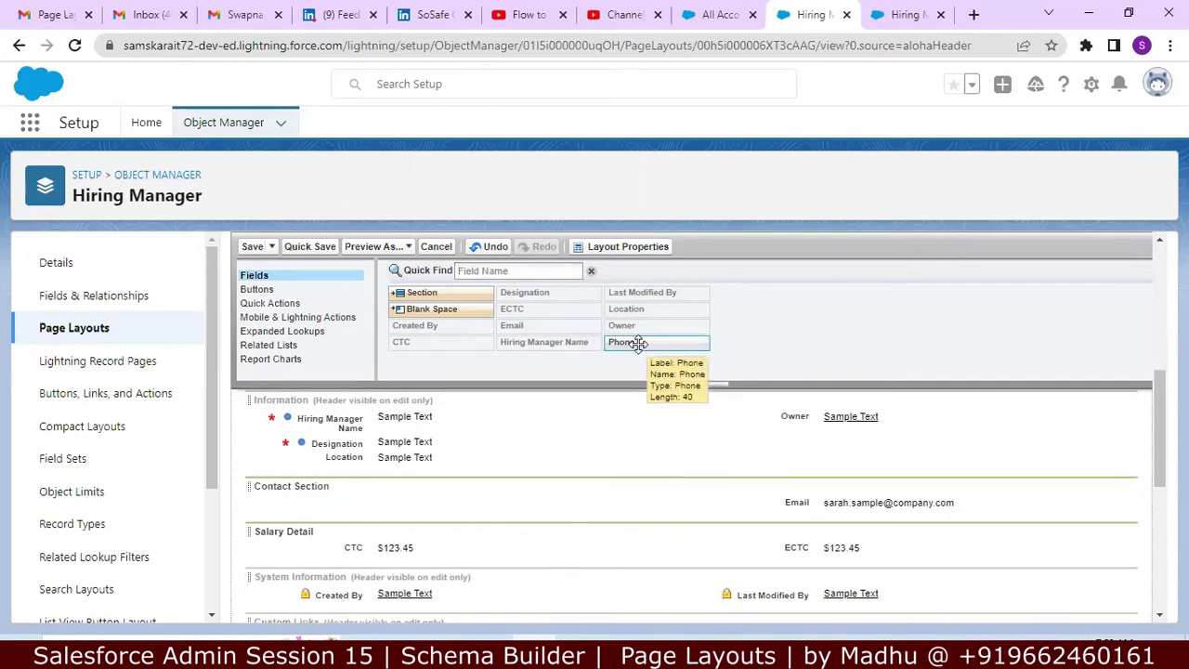
left_click_drag(638, 343, 275, 493)
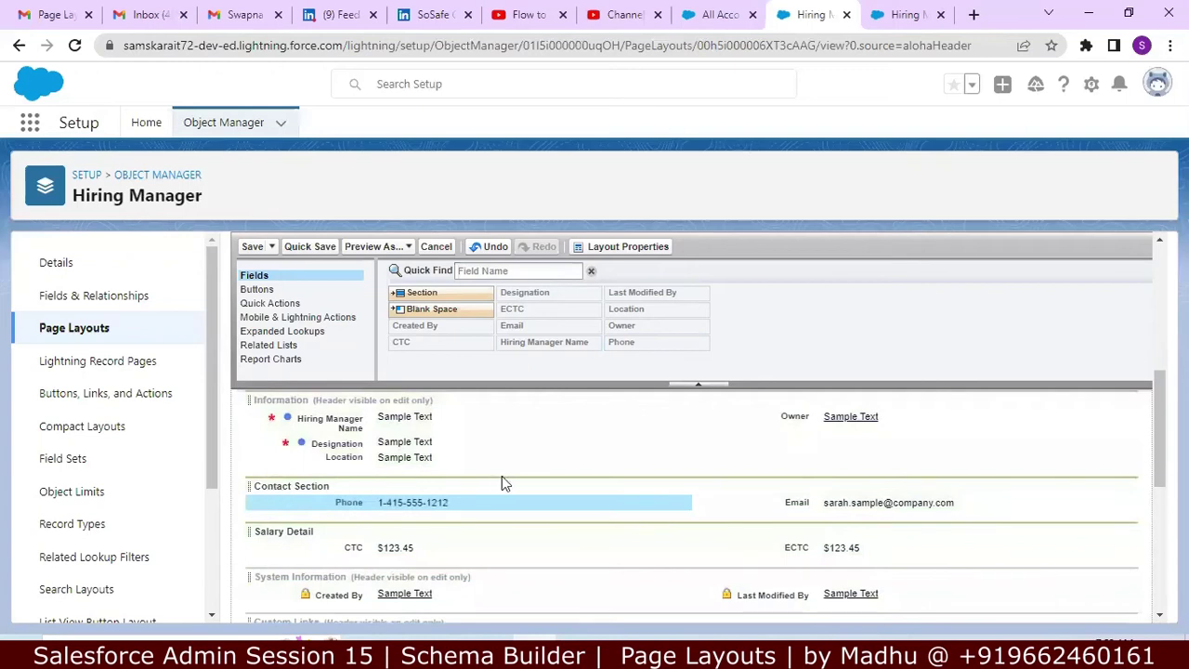
mouse_move(564, 503)
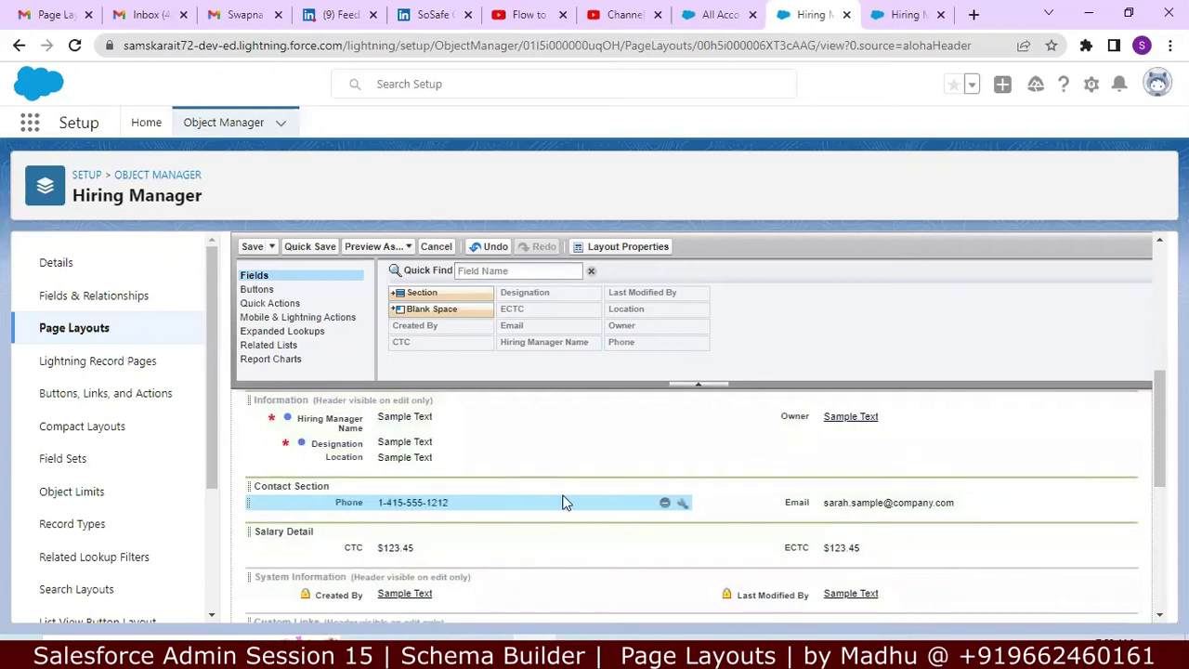
left_click(683, 504)
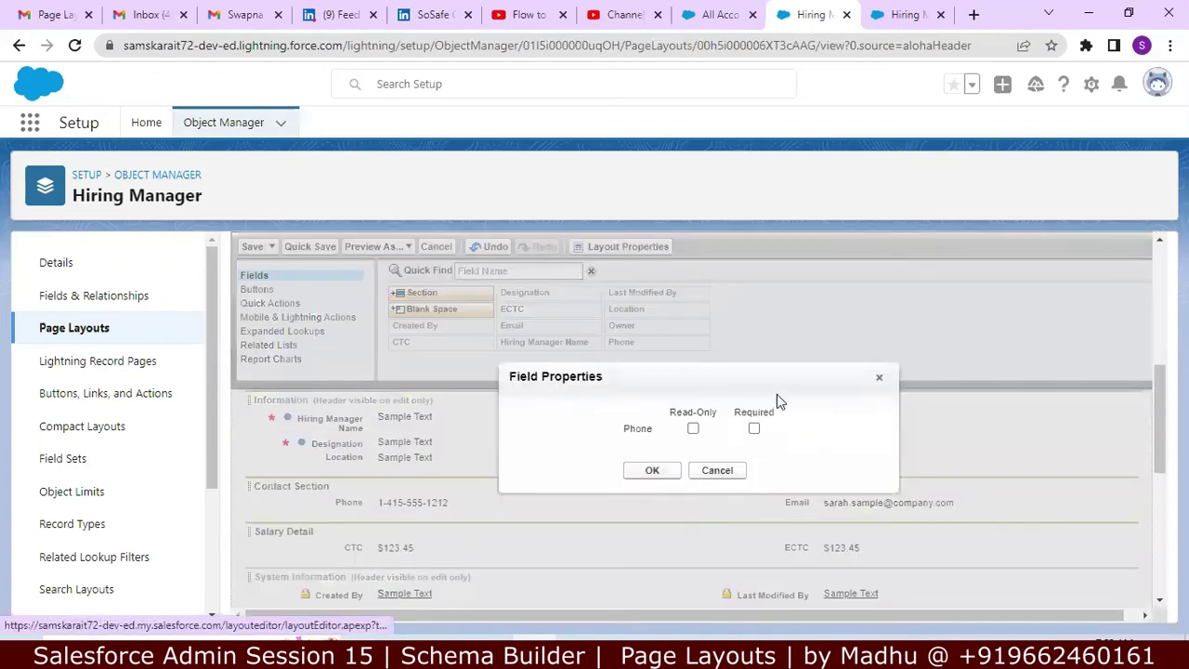
left_click(753, 429)
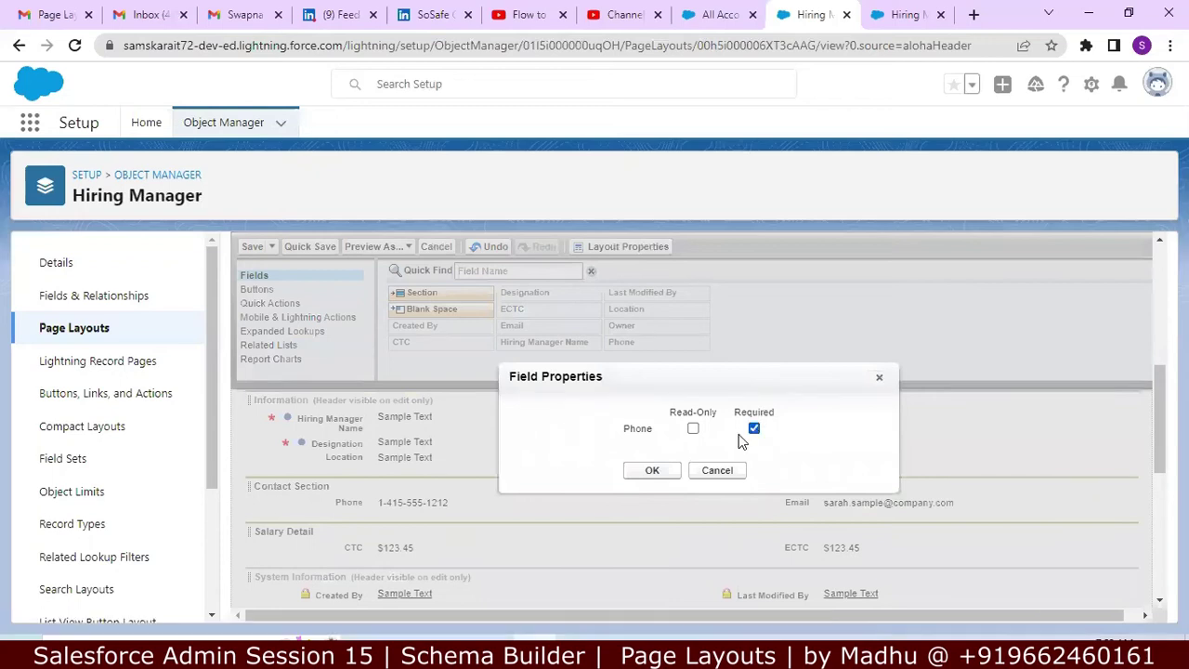
left_click(654, 470)
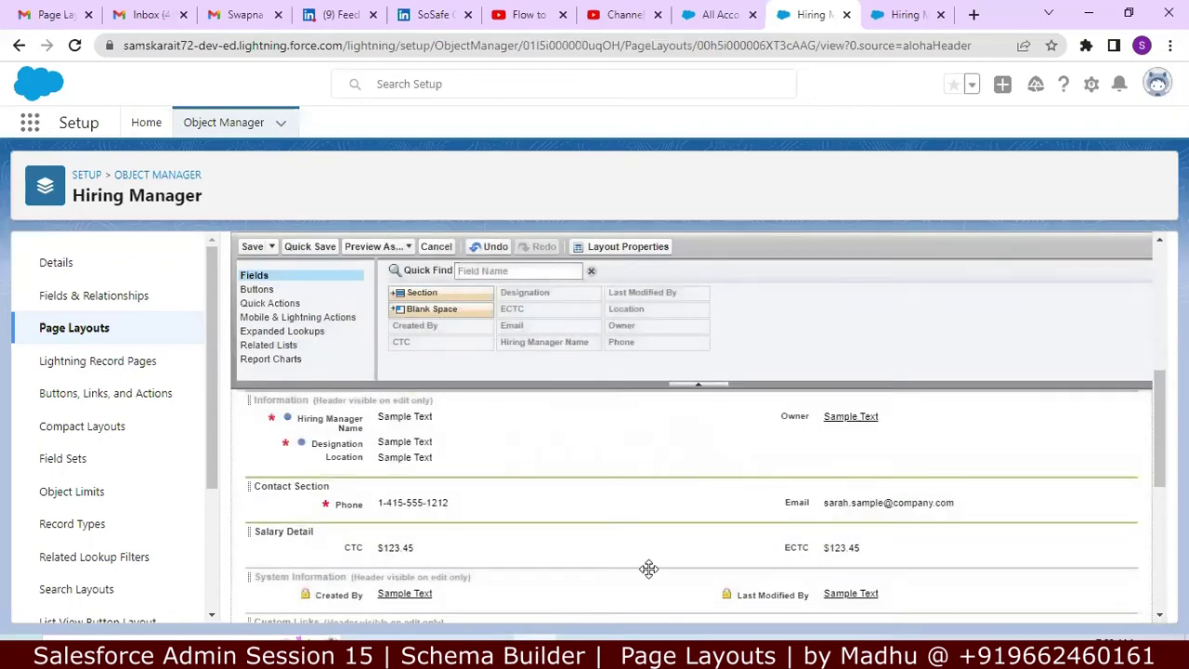
key("alt+Tab")
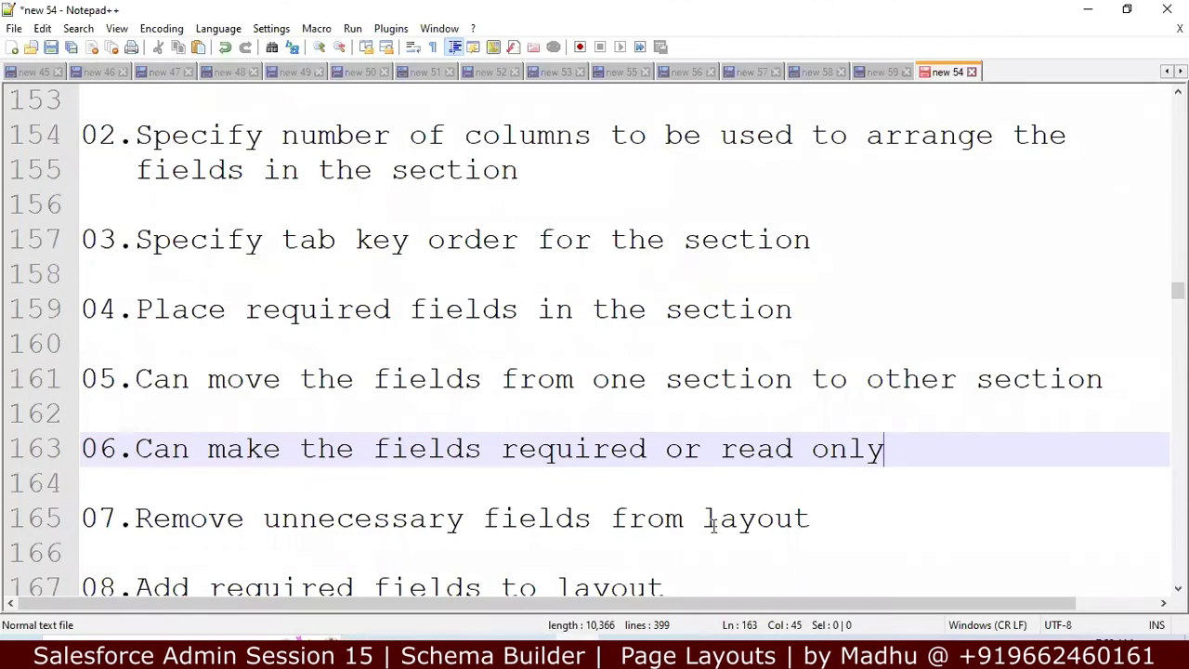
Step: Review the note about removing fields, then go back to the Salesforce layout editor
left_click(710, 519)
key("Left")
key("Left")
key("Left")
key("Left")
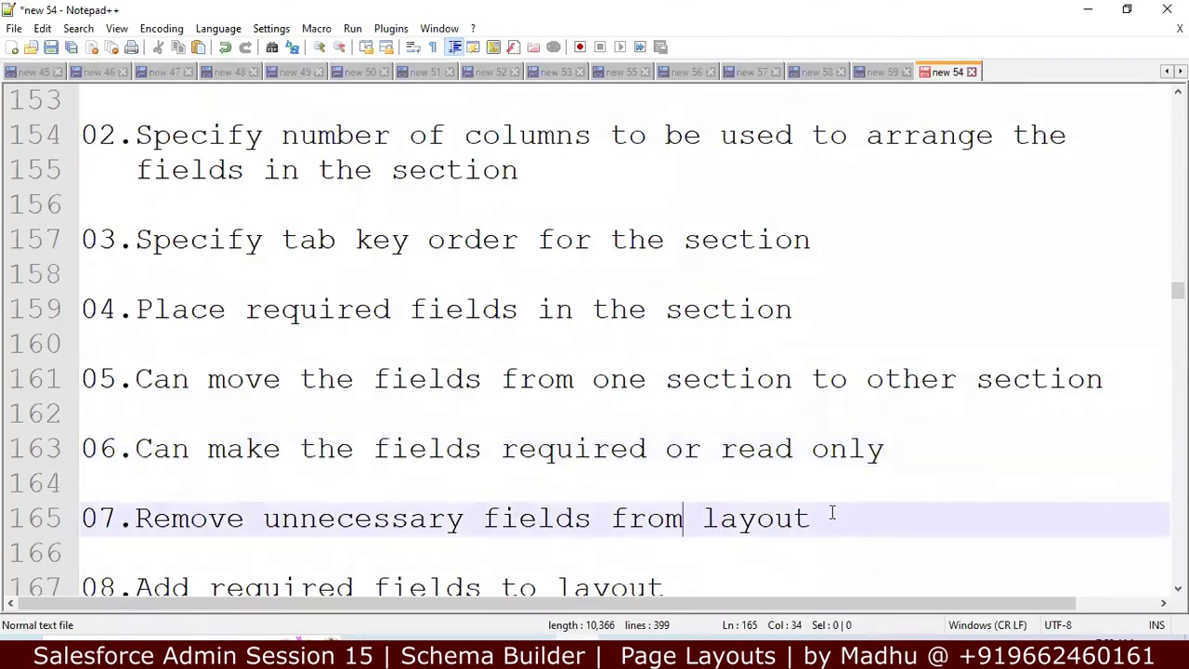
key("Down")
key("Down")
key("Down")
key("Down")
key("Down")
key("Down")
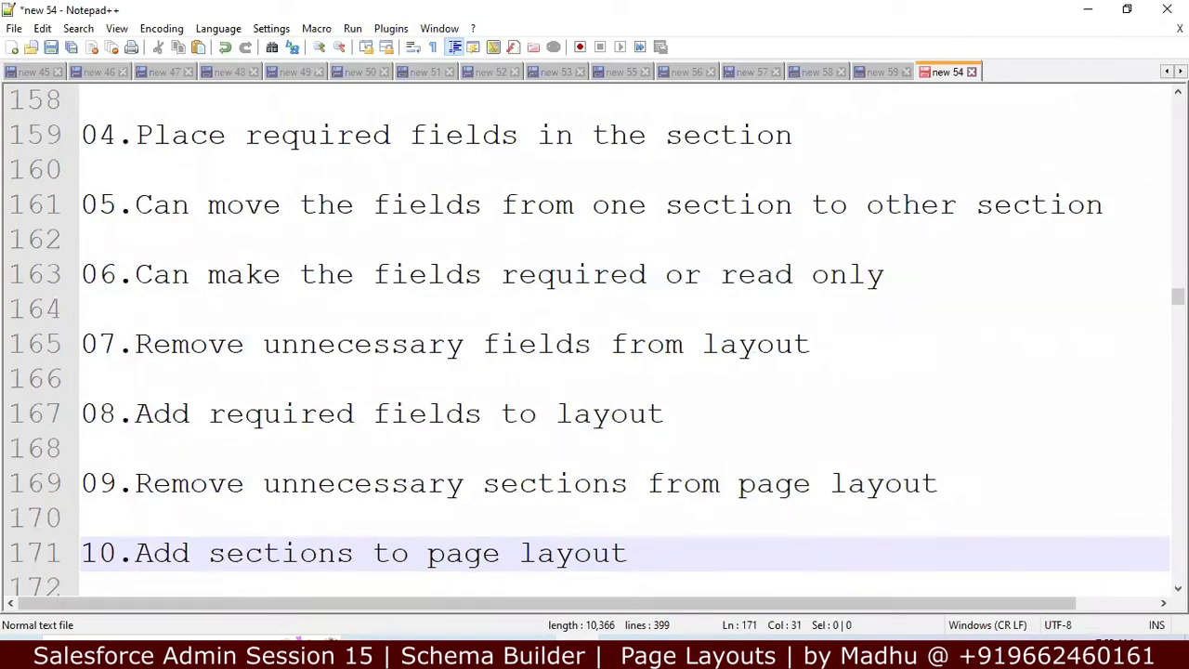
left_click(536, 653)
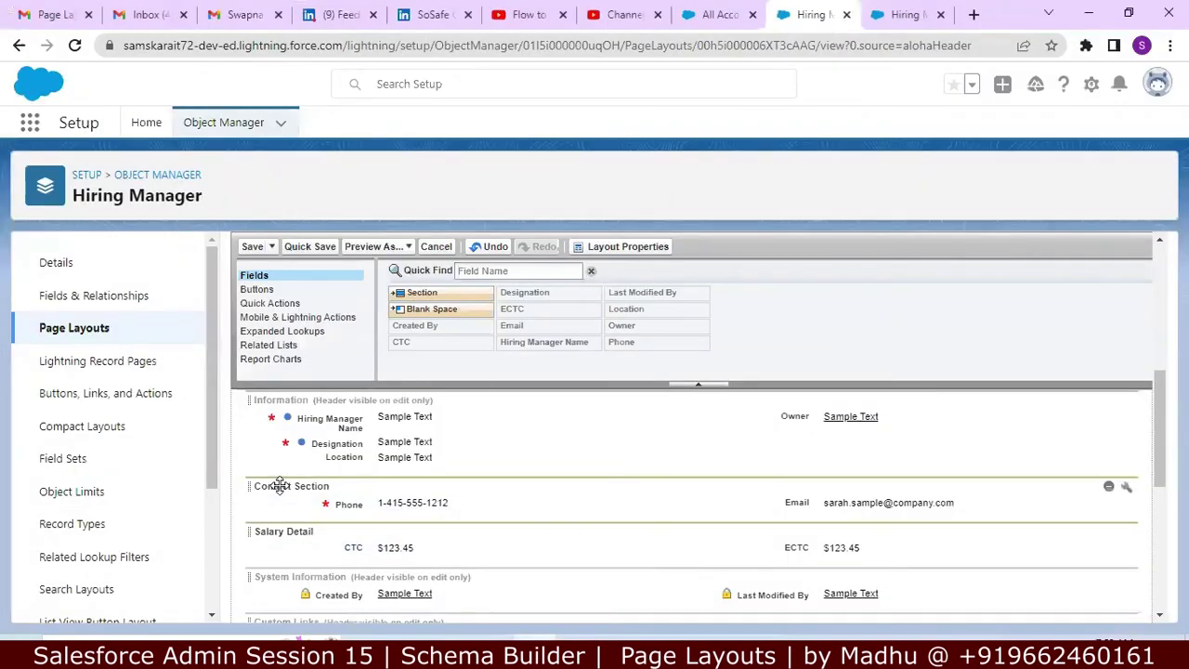
Step: Check the Contact Section's properties without changes, then remove the section from the layout
left_click(1126, 487)
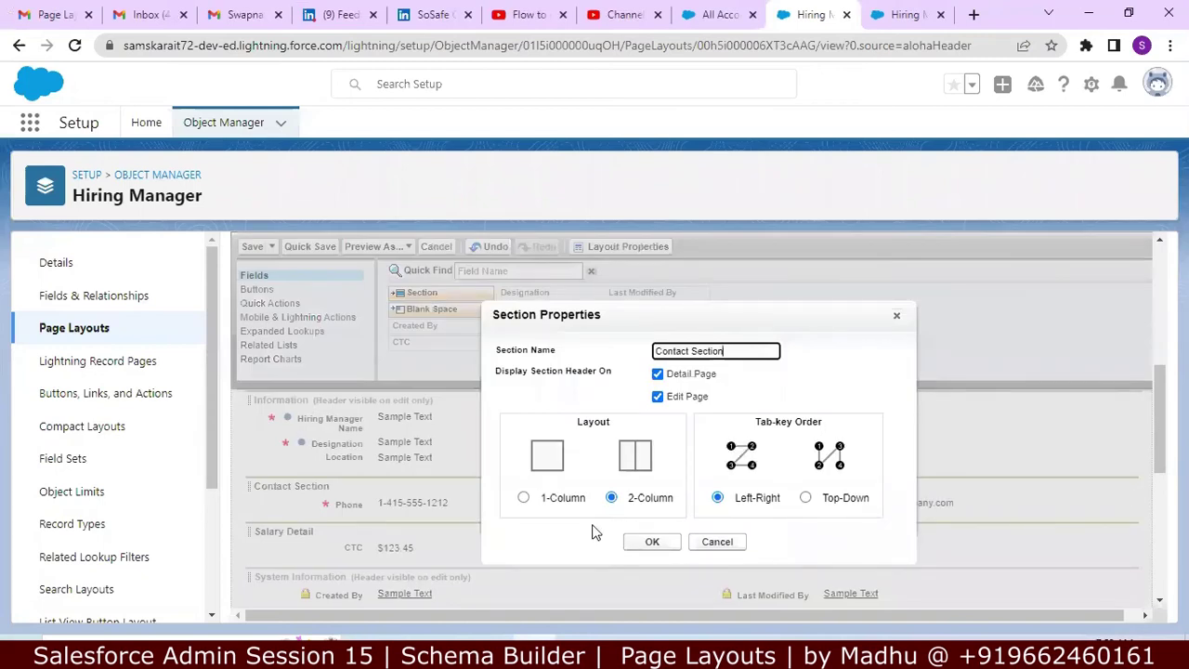
left_click(717, 543)
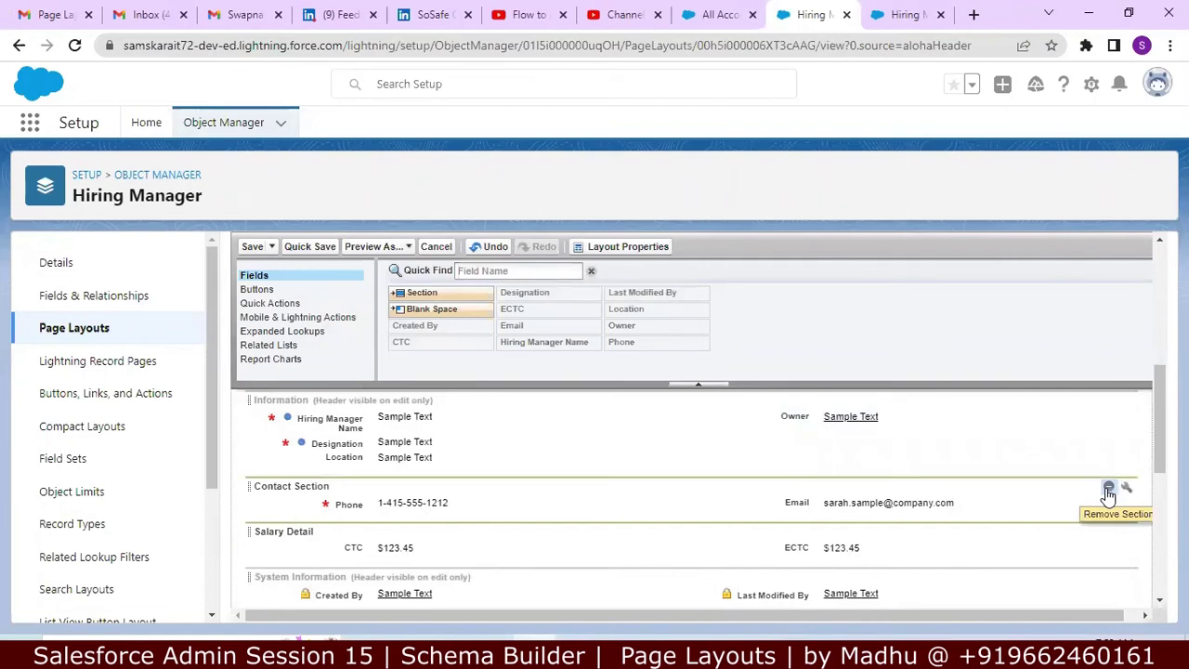
left_click(1108, 491)
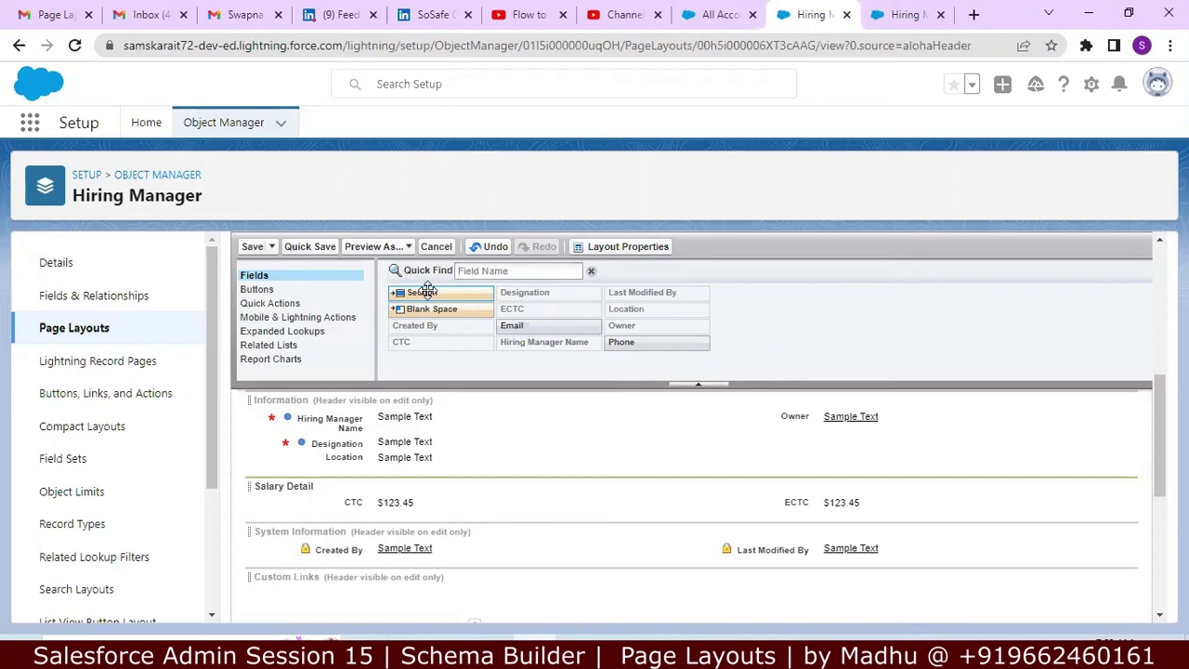
Step: Add a new section named 'Contact Info' below Salary Detail
left_click_drag(425, 289, 296, 516)
left_click_drag(436, 295, 291, 507)
left_click(740, 341)
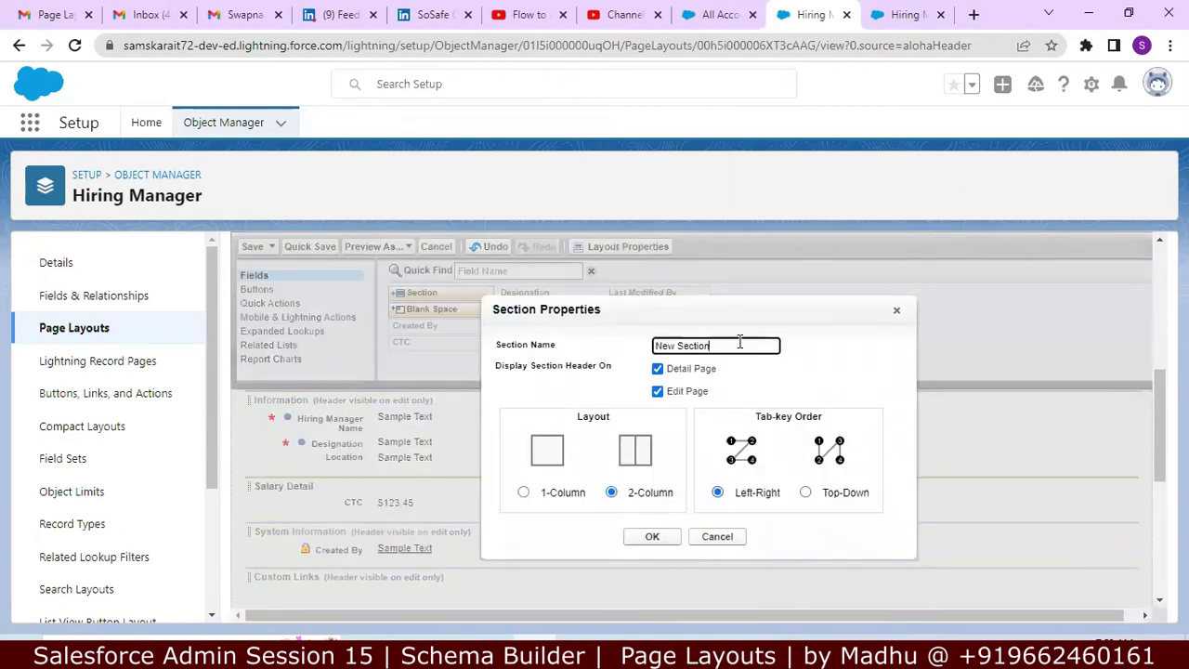
key("BackSpace")
key("BackSpace")
key("BackSpace")
key("BackSpace")
key("BackSpace")
key("BackSpace")
key("BackSpace")
type("Contact Info")
left_click(652, 537)
Step: Place Email in Contact Info's left column and Phone in its right column
left_click_drag(552, 325, 412, 535)
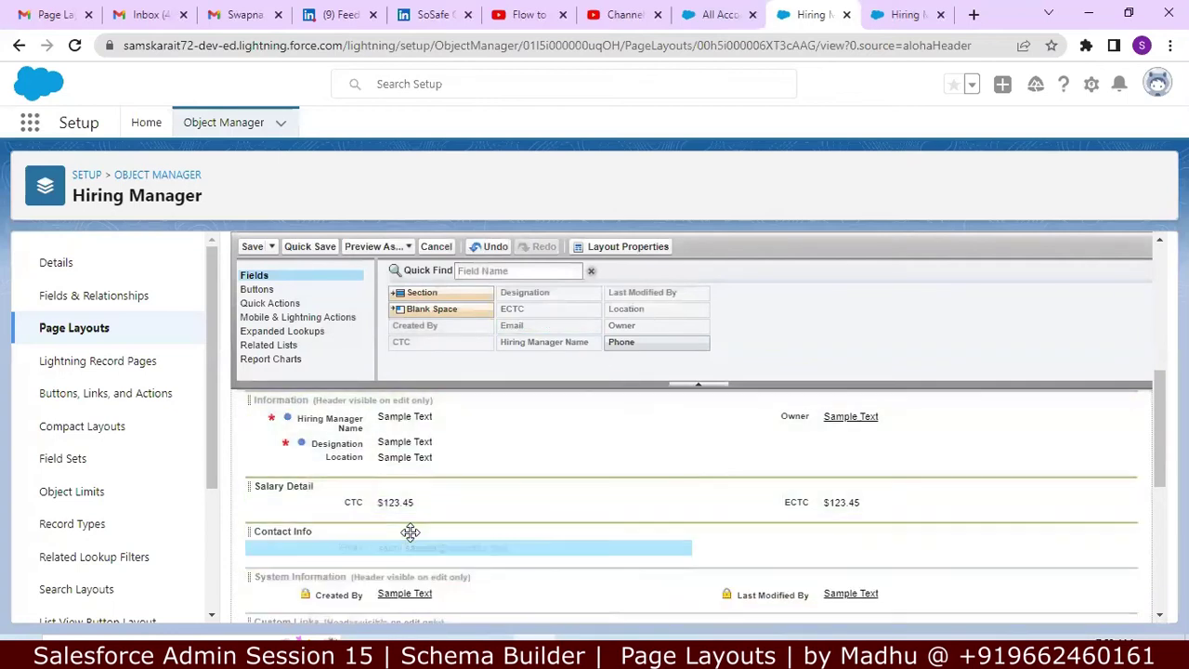
left_click_drag(619, 341, 752, 535)
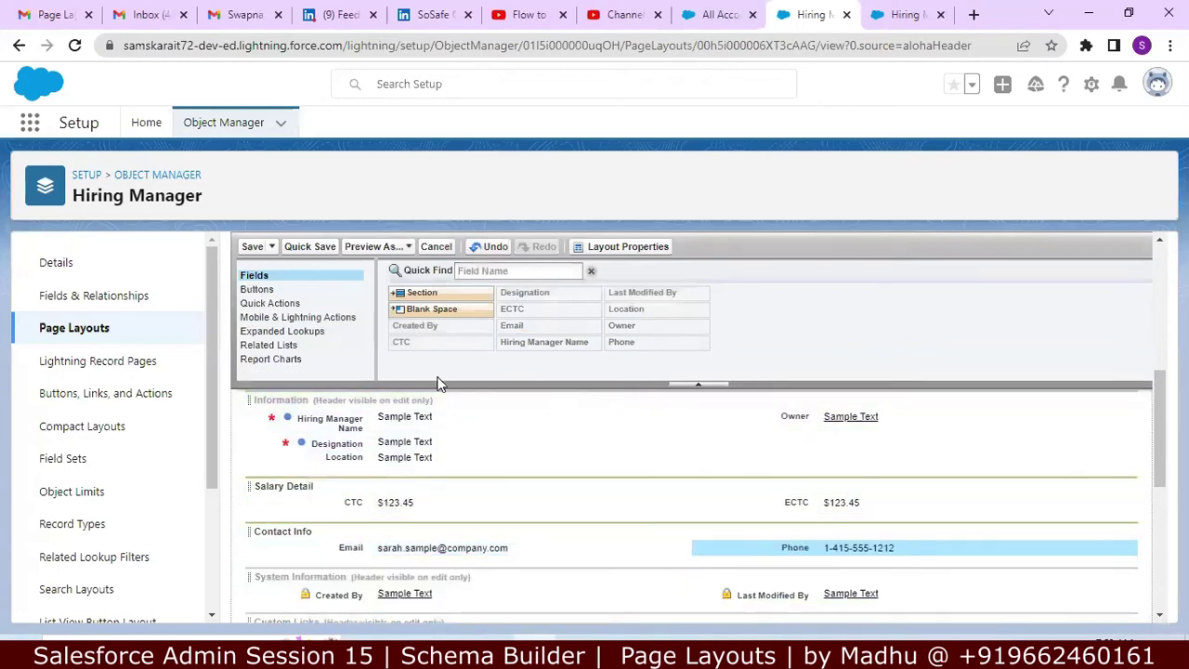
key("alt+Tab")
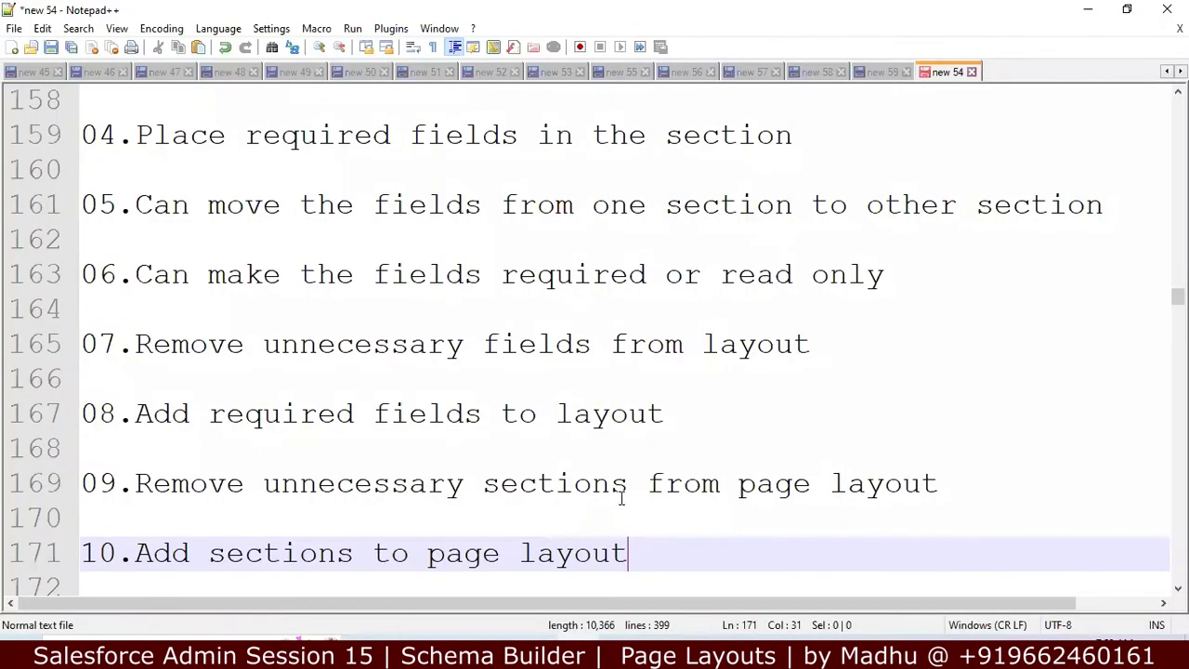
Step: Read through the related-list notes in Notepad++, then return to the layout editor
key("Down")
key("Down")
key("Down")
key("Down")
key("Down")
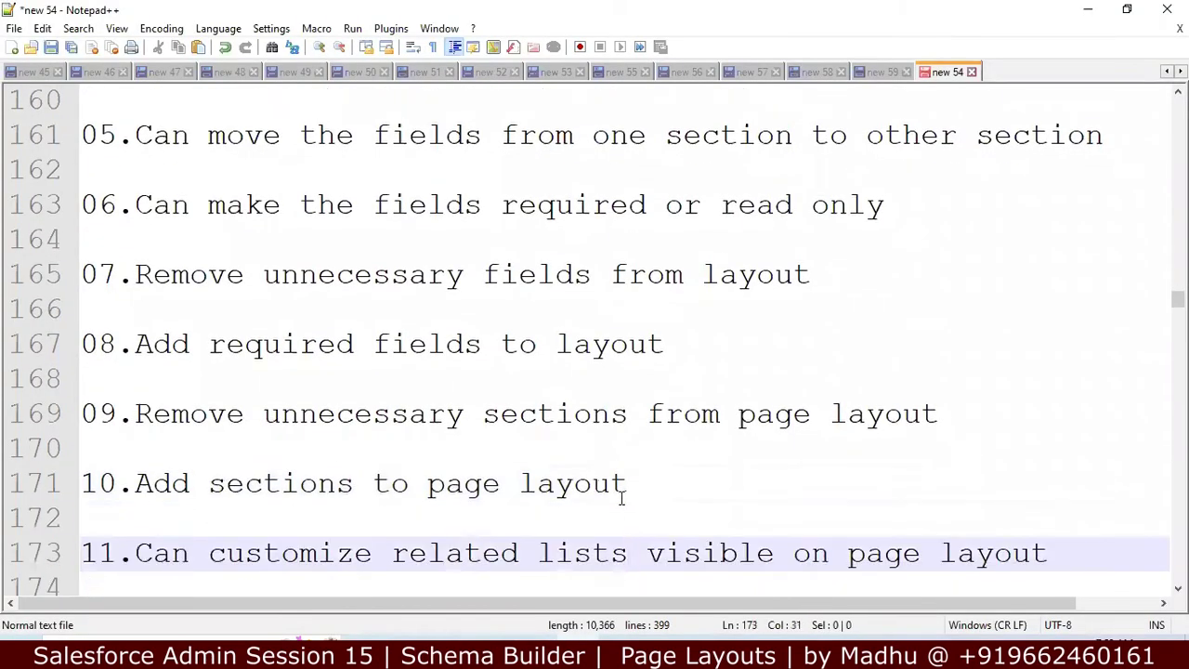
key("Down")
key("Down")
key("Down")
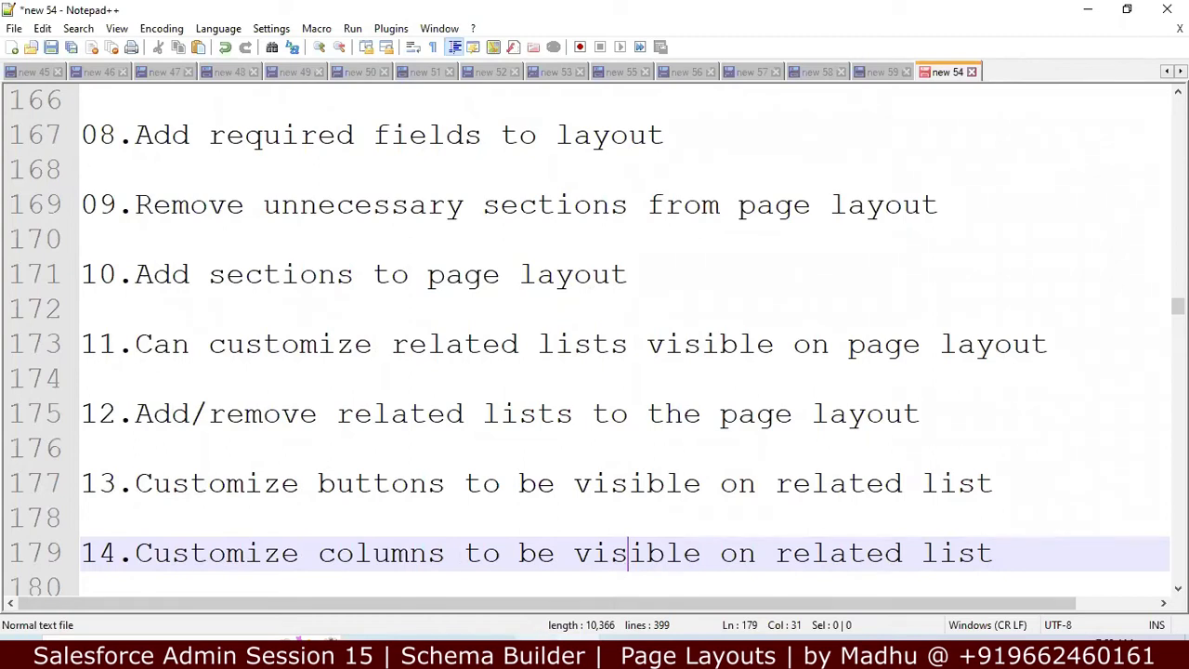
key("alt+Tab")
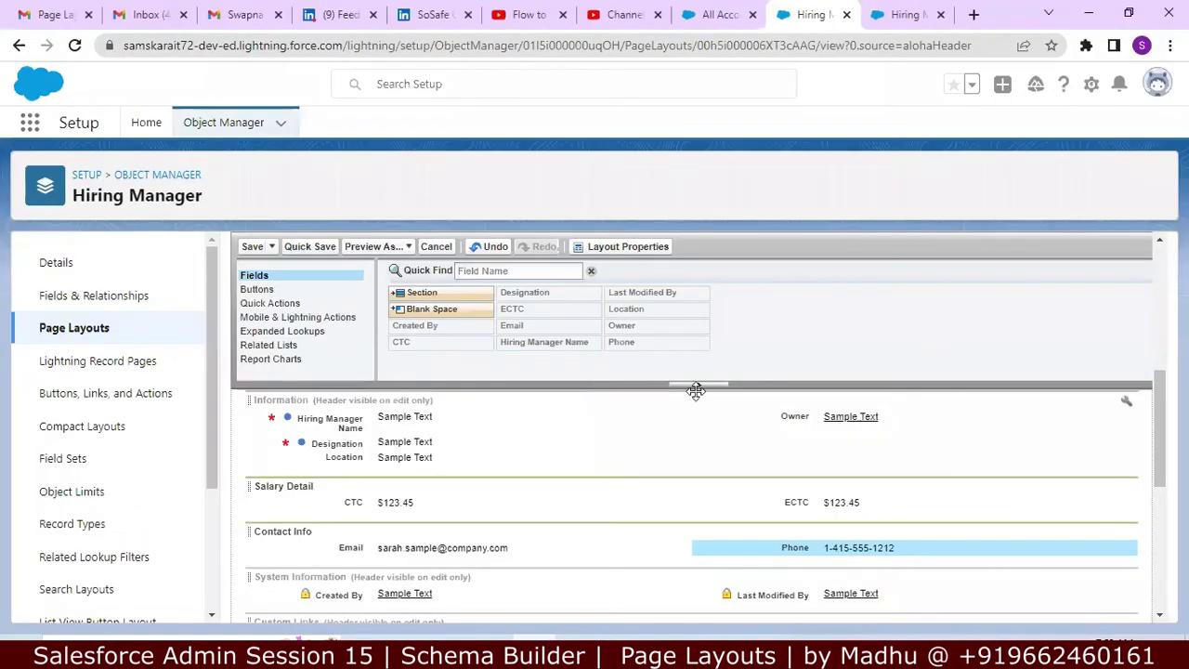
Step: Open the recent hiring manager record from the Classic Hiring Managers home
left_click_drag(1151, 391, 1151, 396)
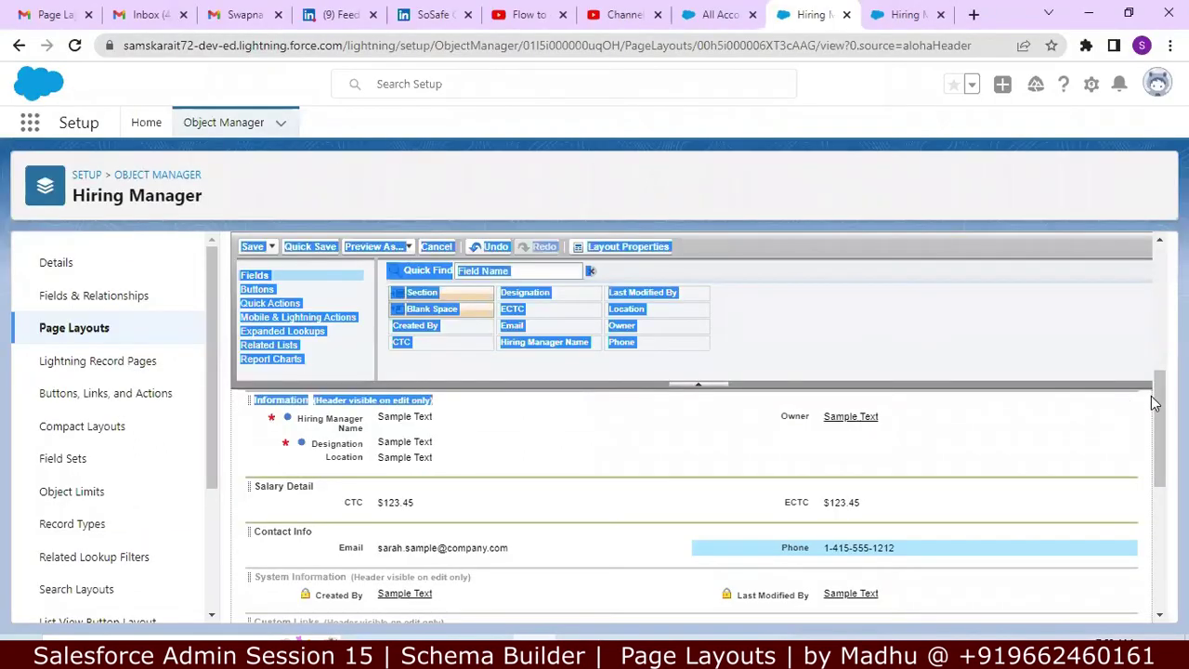
left_click(1138, 402)
left_click(724, 14)
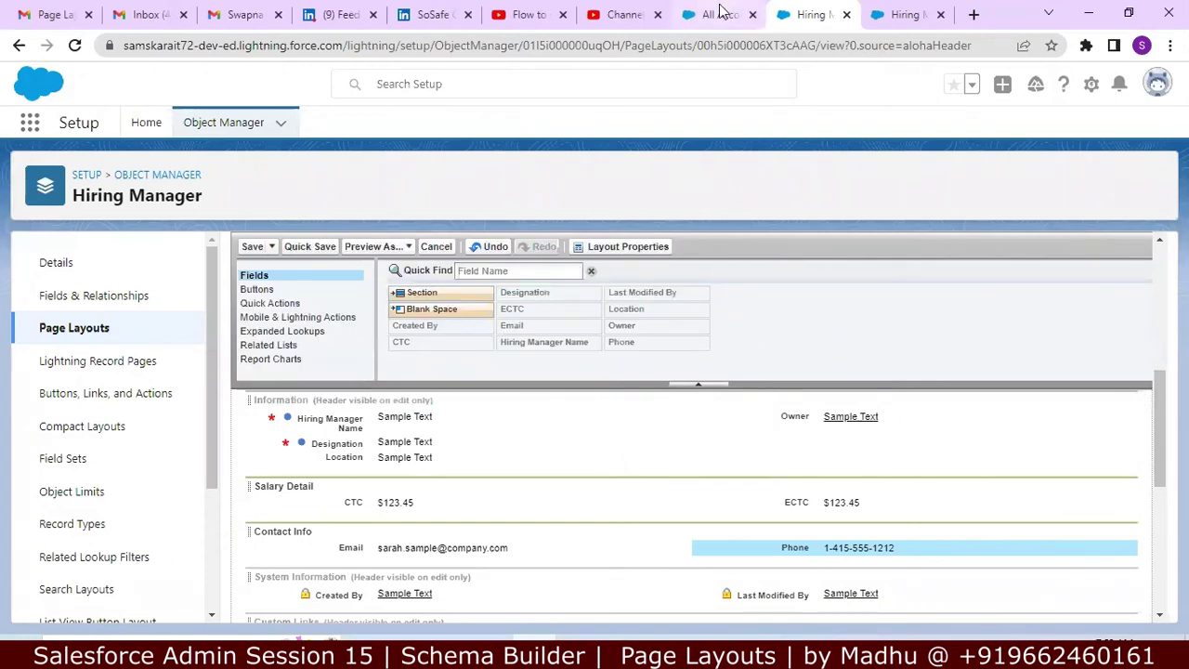
left_click(908, 13)
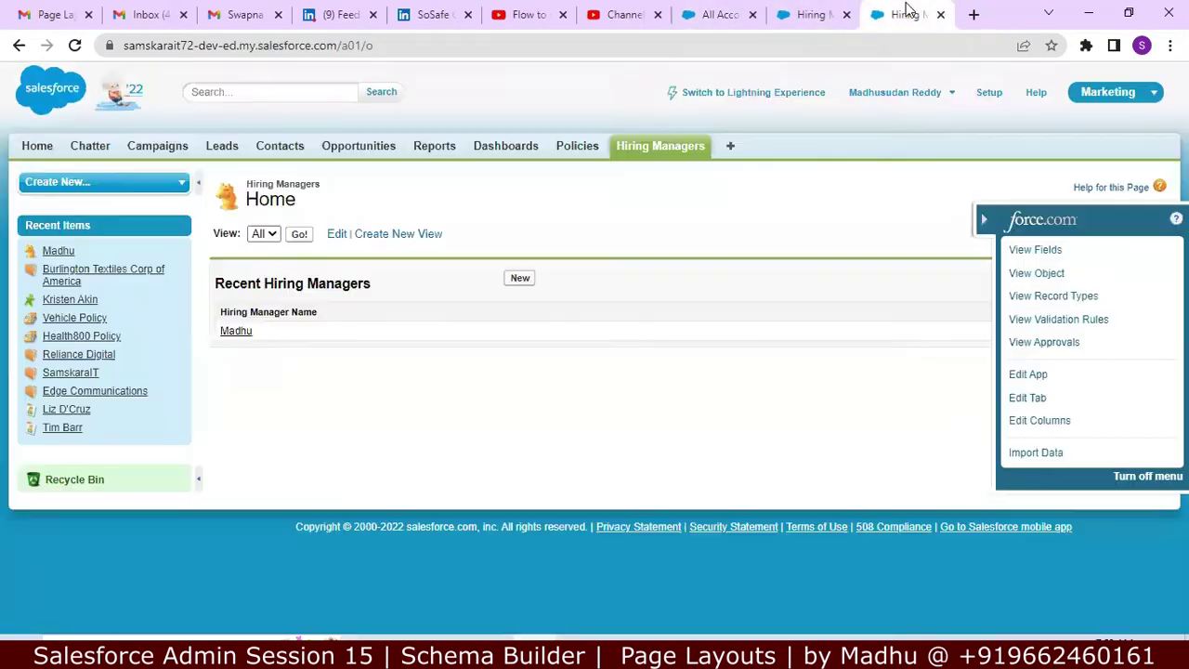
left_click(239, 338)
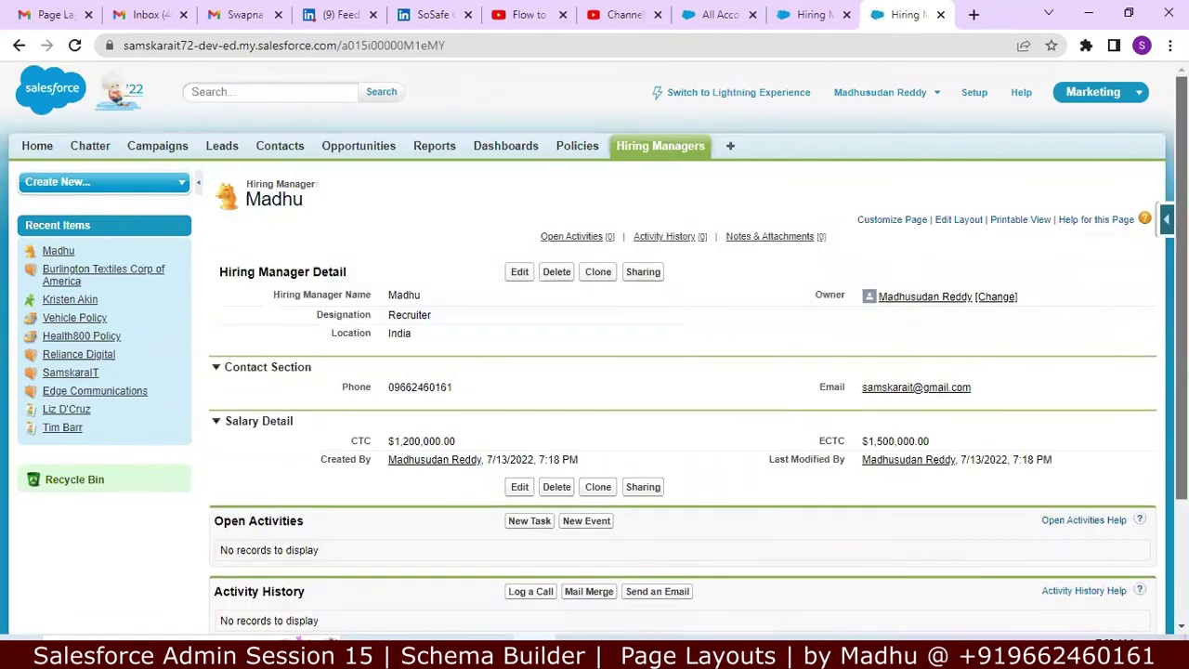
left_click(1167, 221)
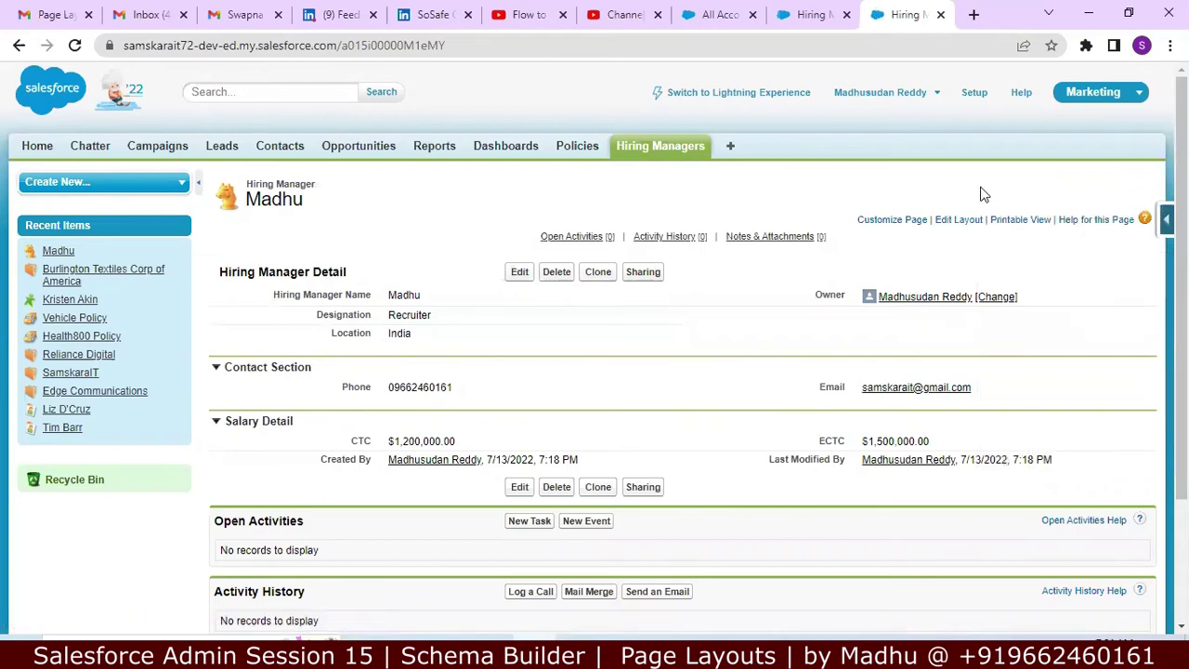
left_click_drag(1182, 184, 1182, 304)
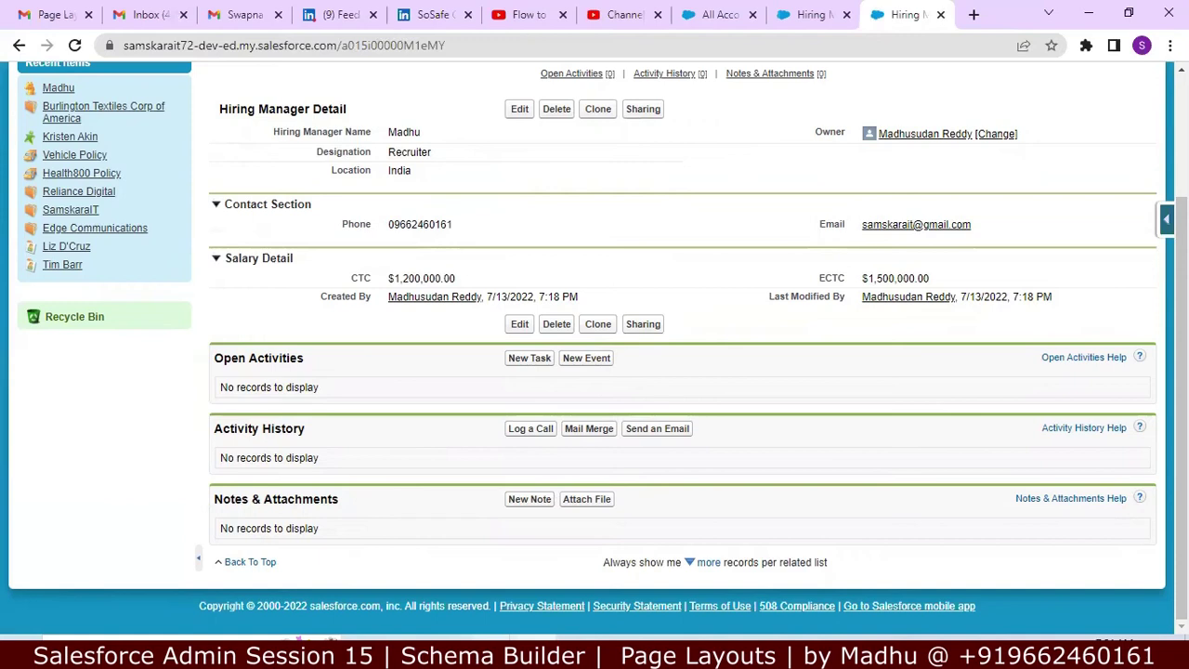
Step: Check the Notepad++ notes, then return to the Hiring Manager page layout editor
key("alt+Tab")
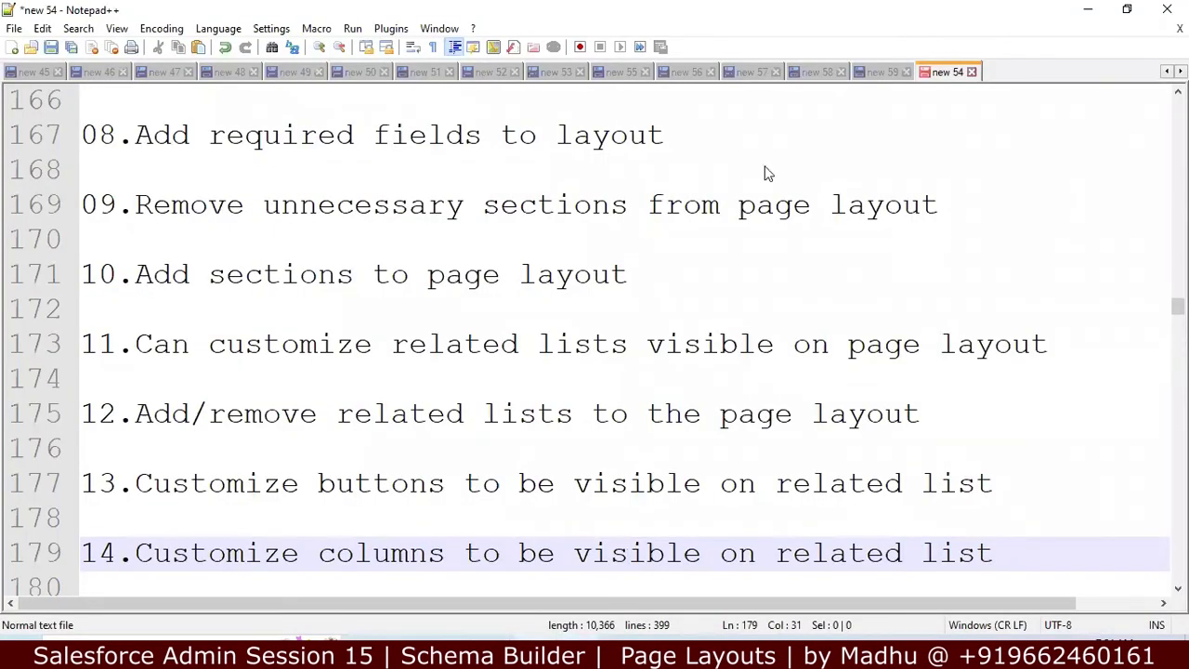
key("alt+Tab")
left_click(799, 17)
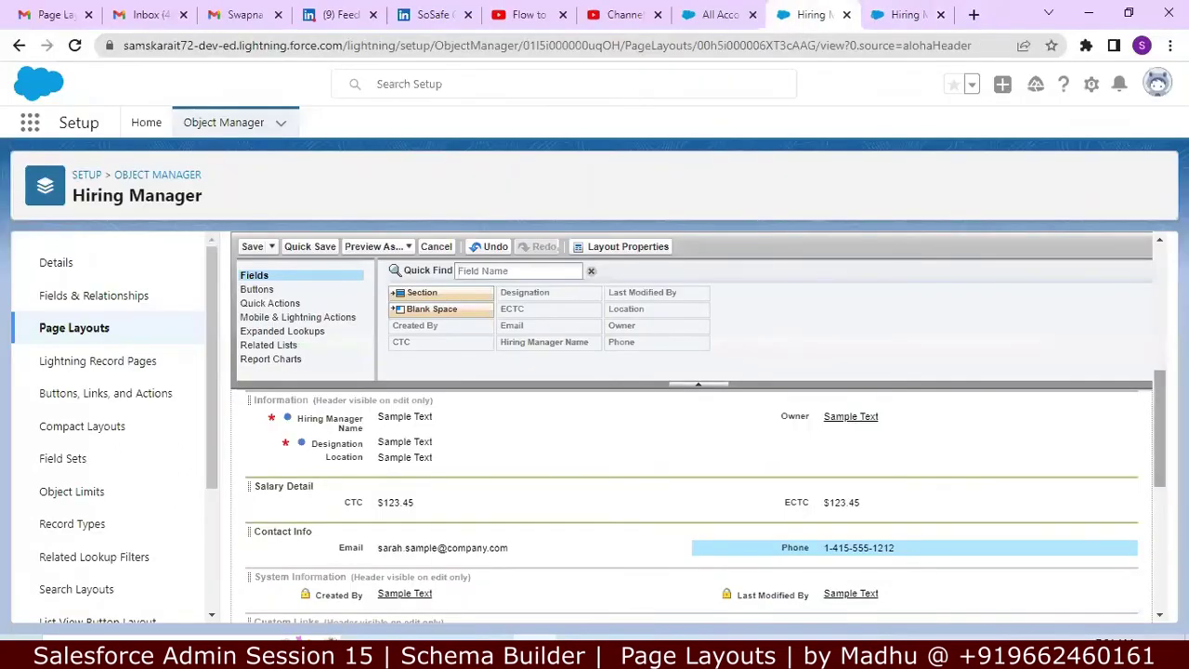
scroll(692, 501, "down", 1)
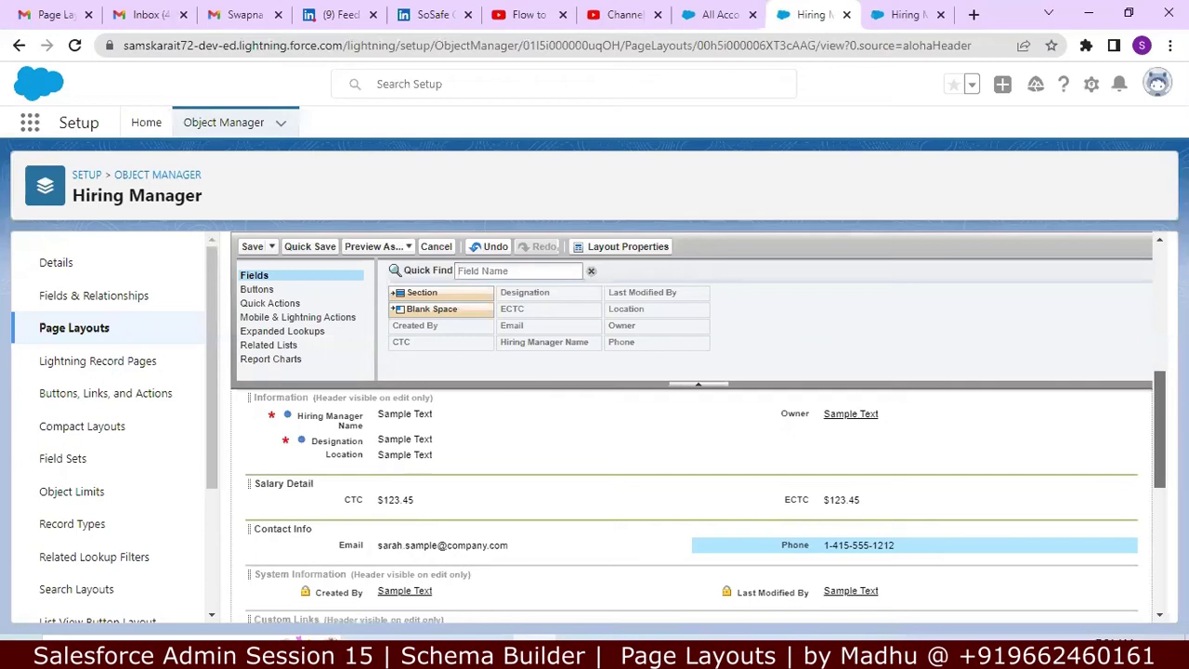
scroll(550, 364, "down", 2)
Step: Show the layout's Related Lists and open the Open Activities list's column properties
left_click(284, 345)
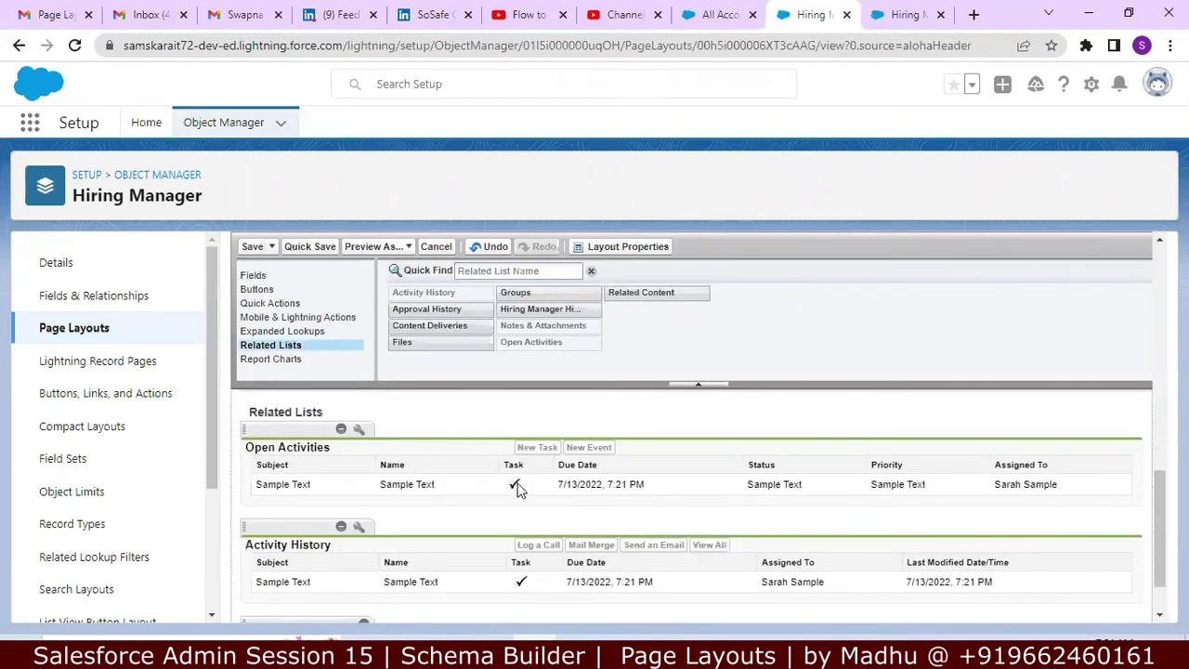
left_click_drag(1160, 520, 1160, 540)
scroll(637, 464, "up", 2)
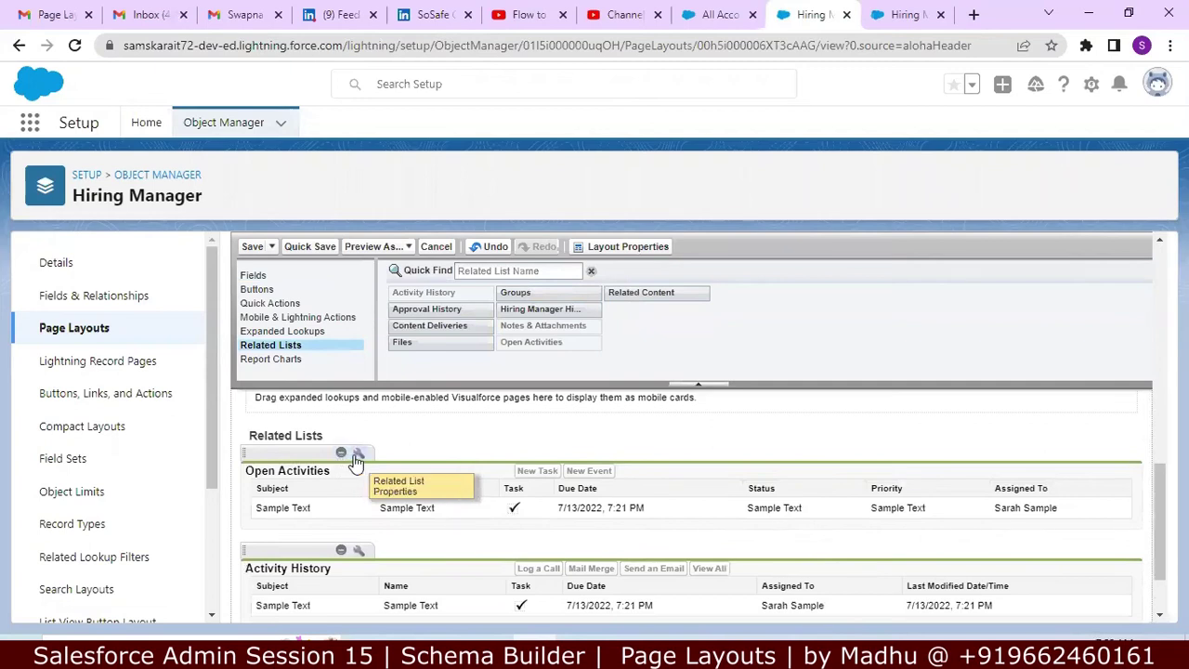
left_click(357, 455)
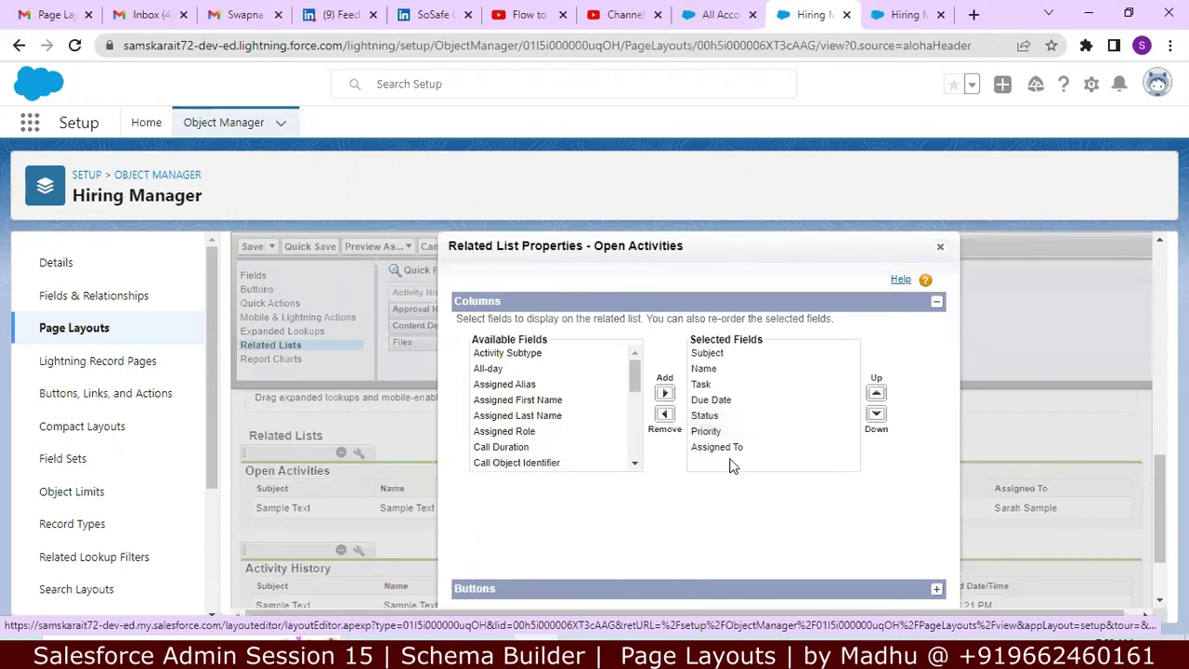
Step: Start a New Task linked to the hiring manager record from its Open Activities list
left_click(712, 26)
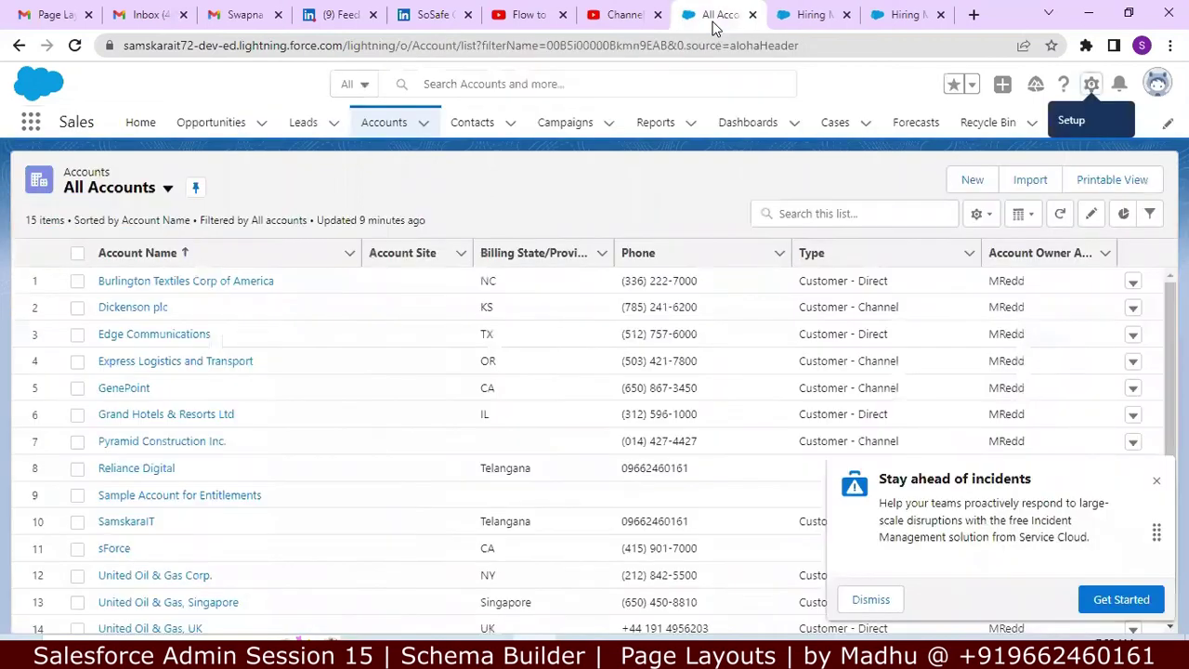
left_click(900, 16)
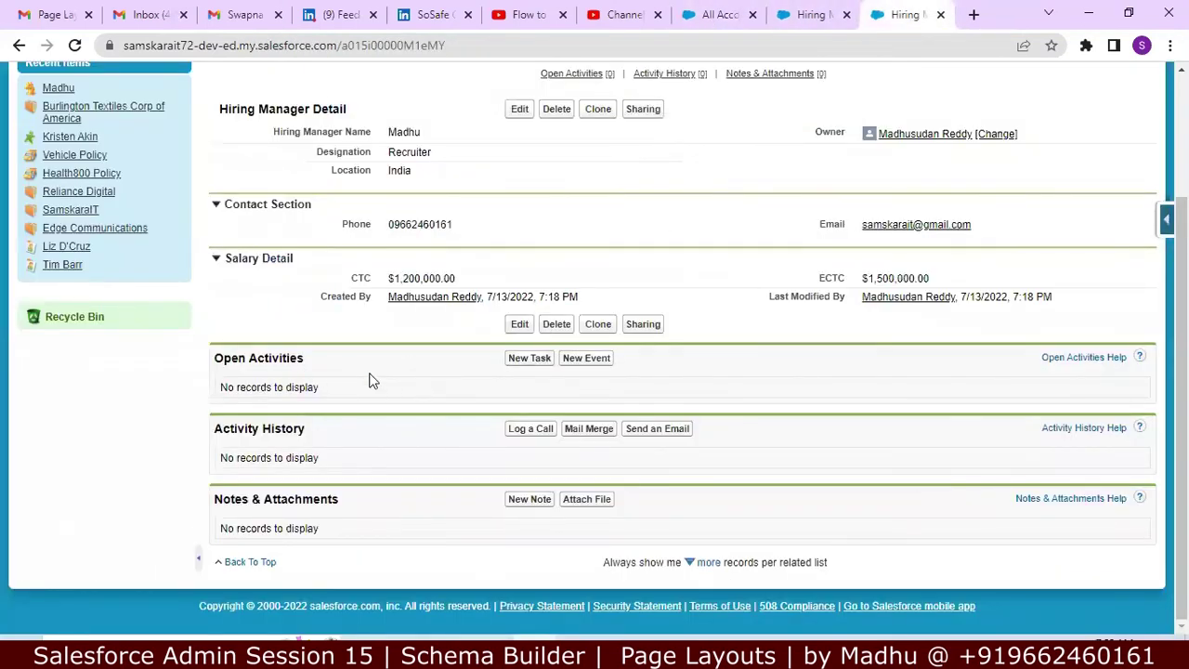
left_click(527, 366)
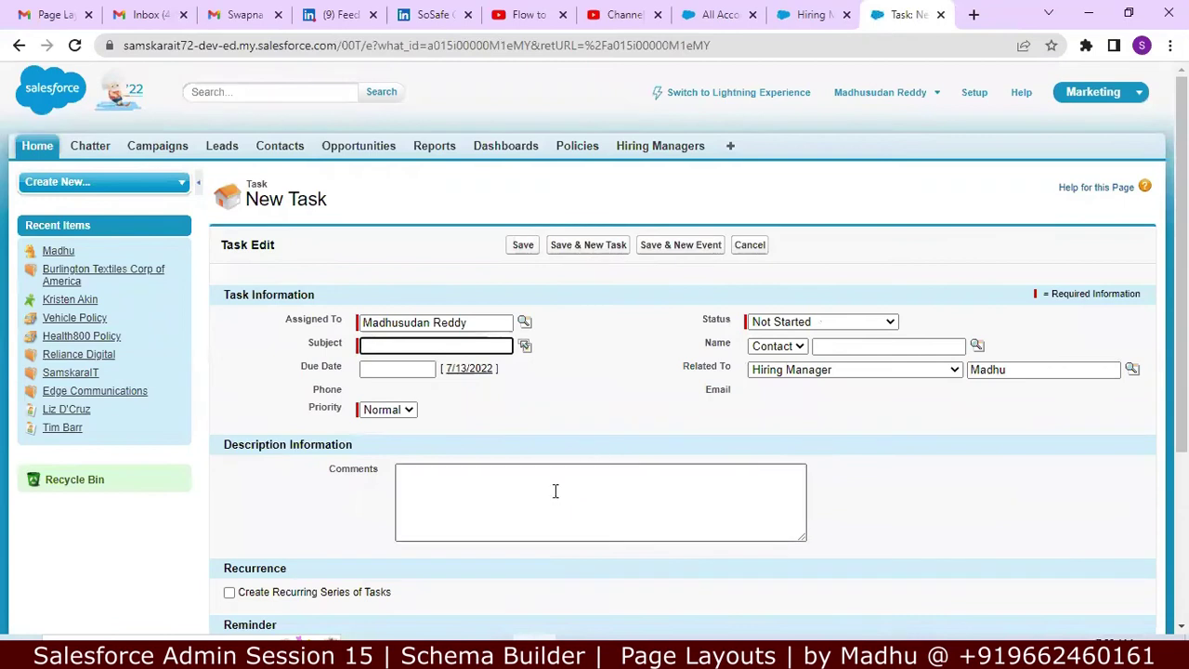
left_click(808, 9)
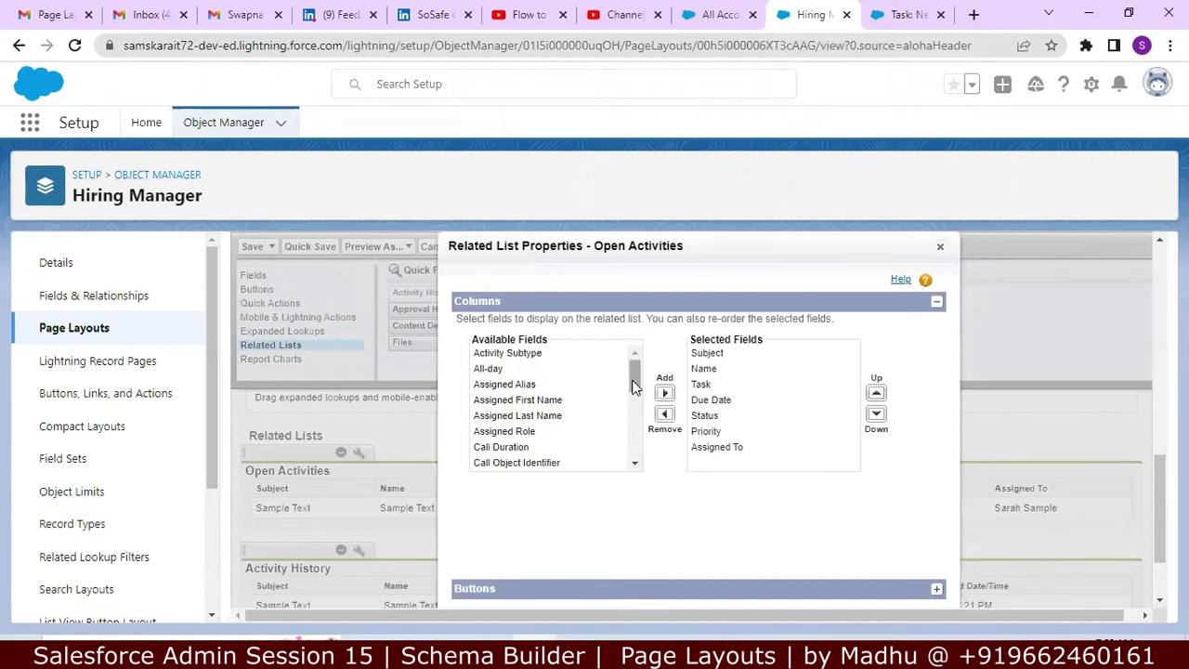
Step: Remove the Status column from Open Activities, add it back as the last column, and close the settings
left_click_drag(634, 386, 634, 465)
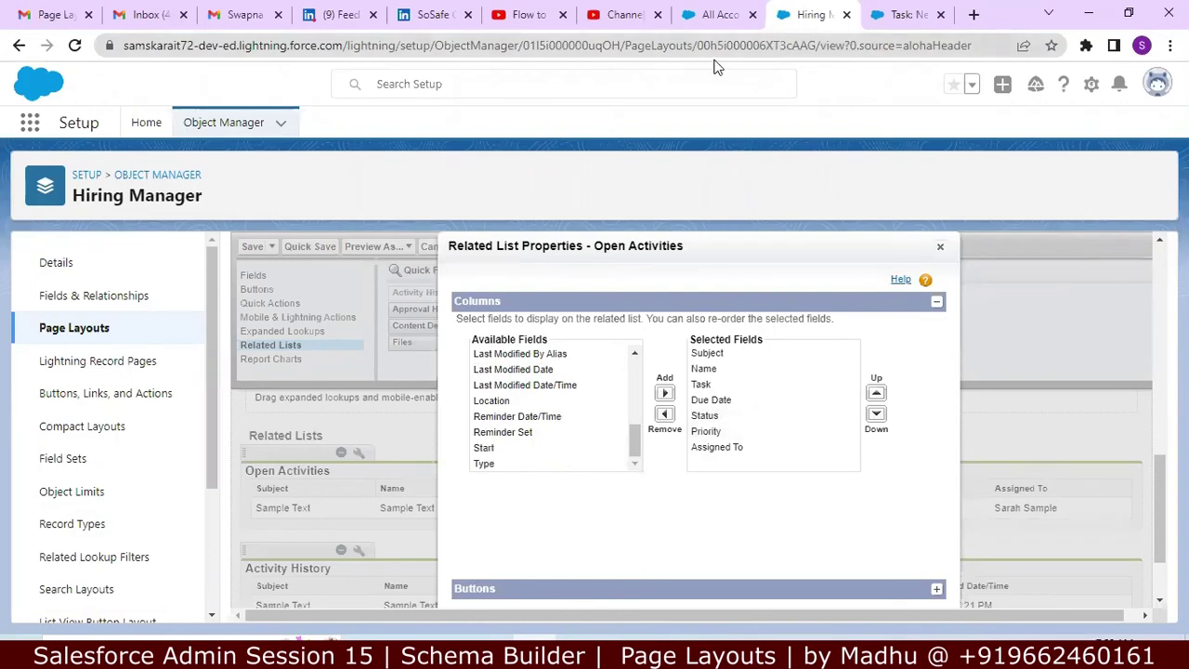
left_click(913, 11)
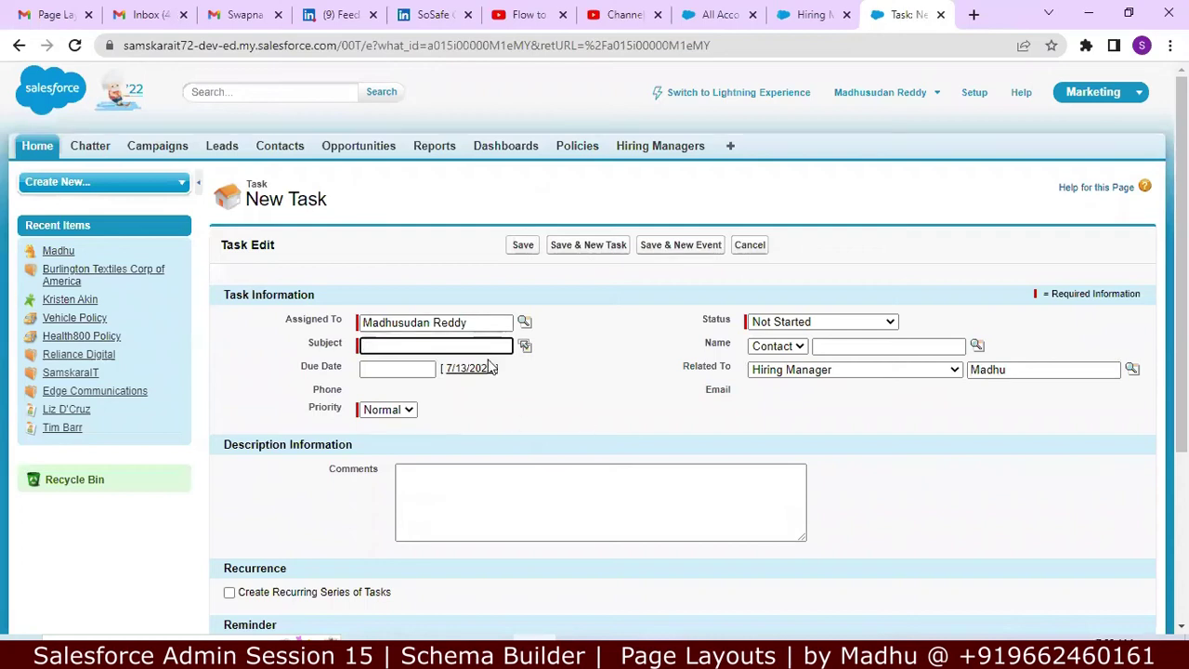
left_click(811, 11)
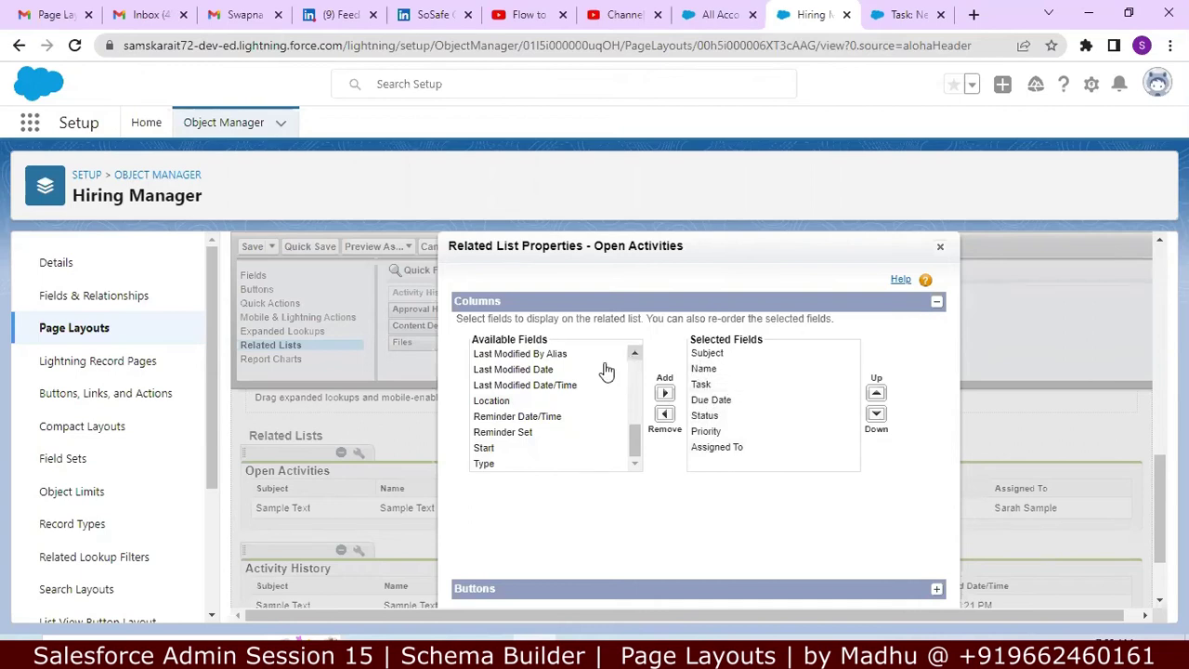
left_click(706, 415)
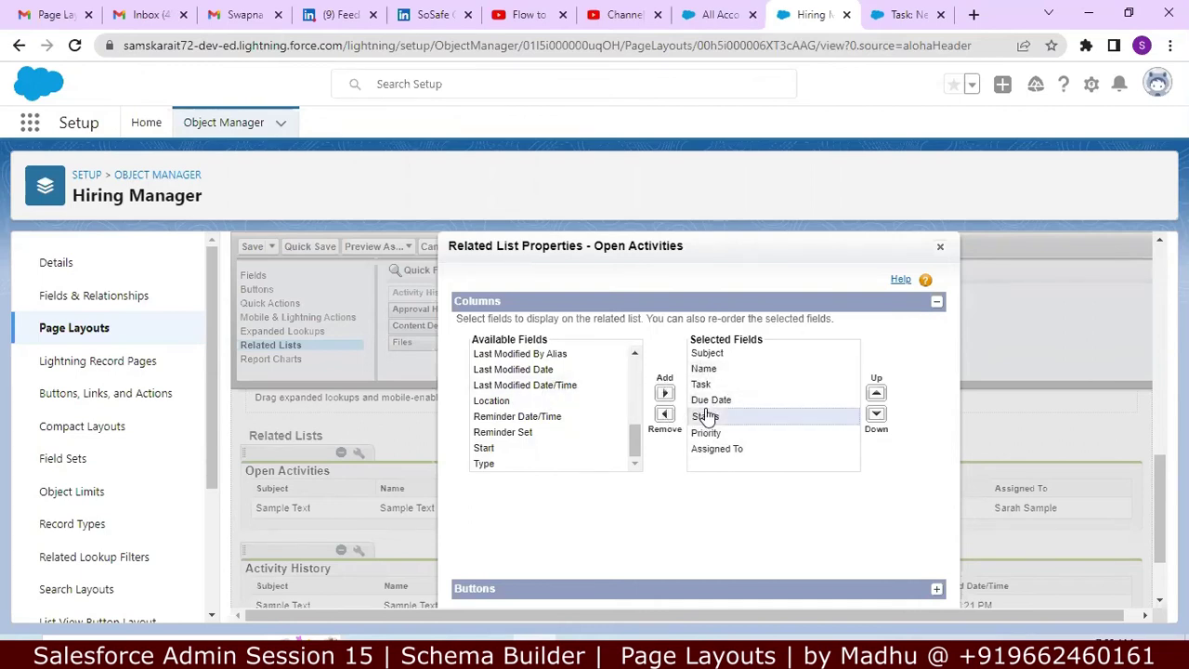
left_click(665, 415)
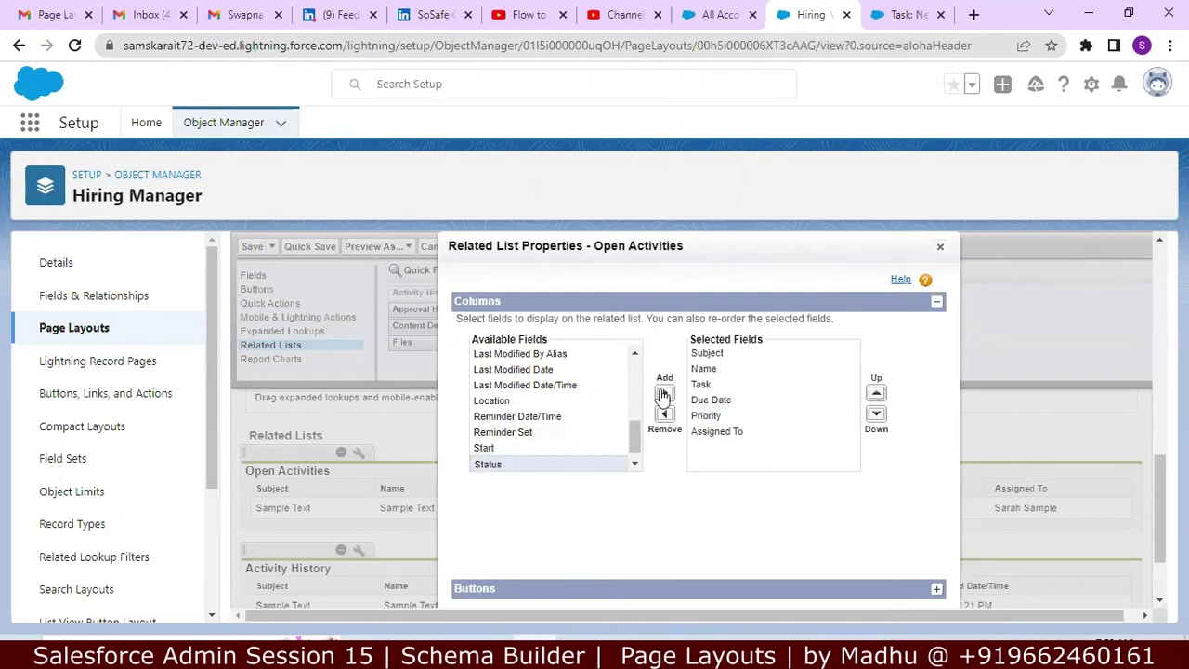
left_click(663, 393)
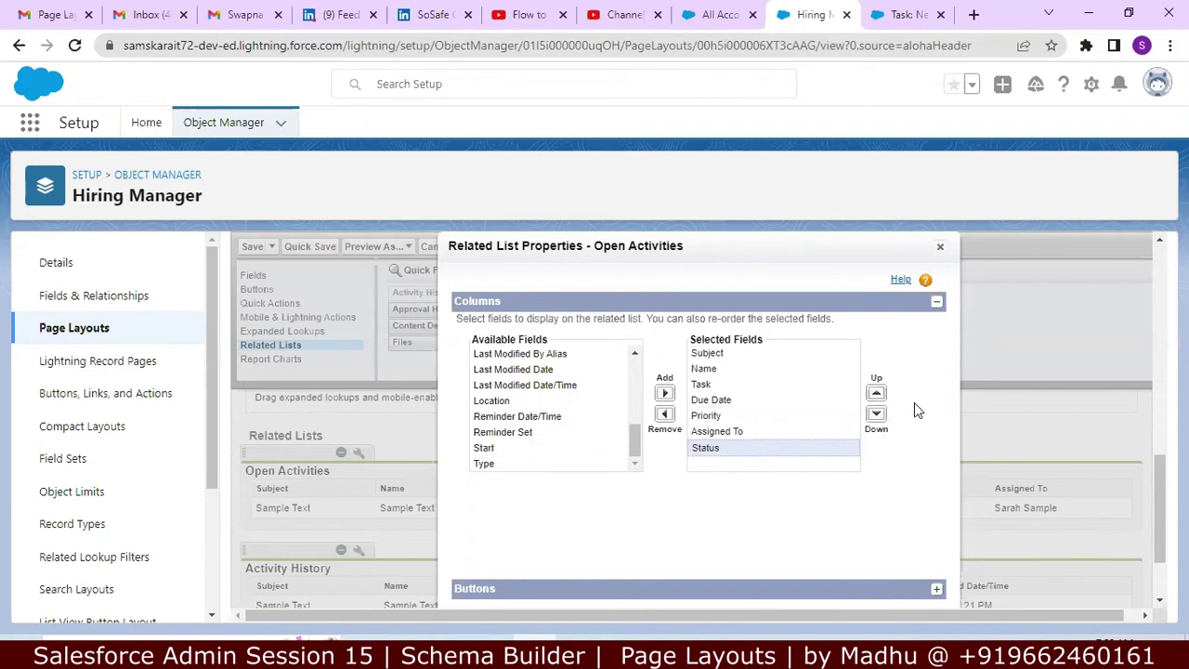
left_click(940, 249)
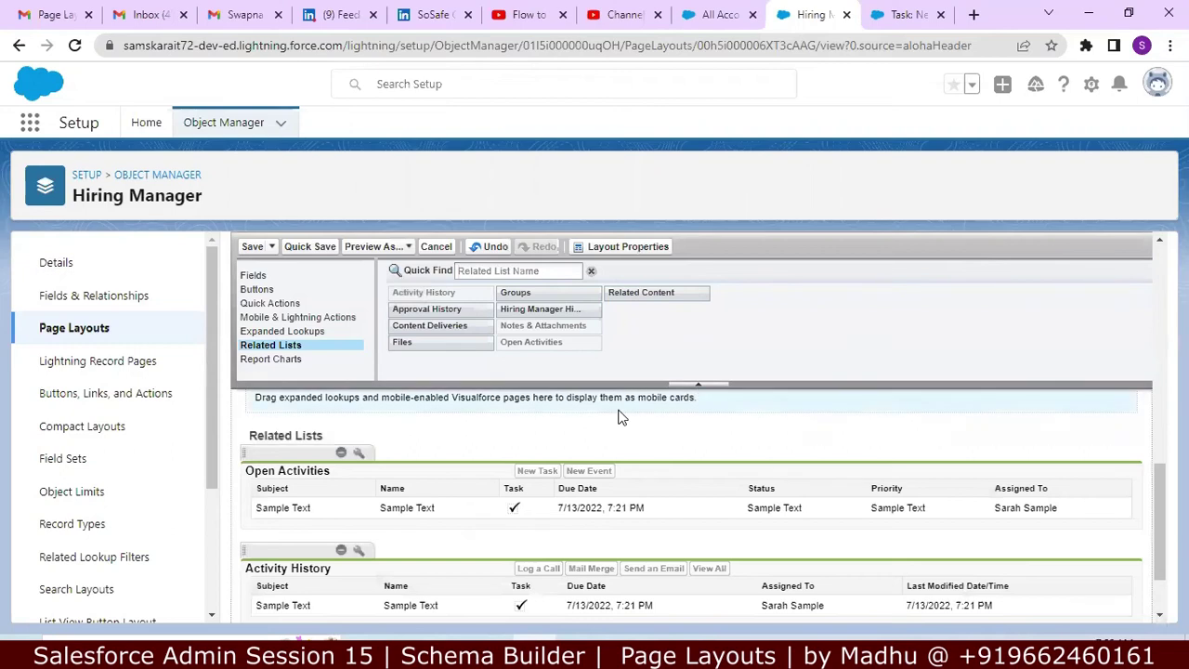
Step: Compare the Open Activities columns with the New Task form, then go to the Notepad++ notes
scroll(621, 418, "down", 2)
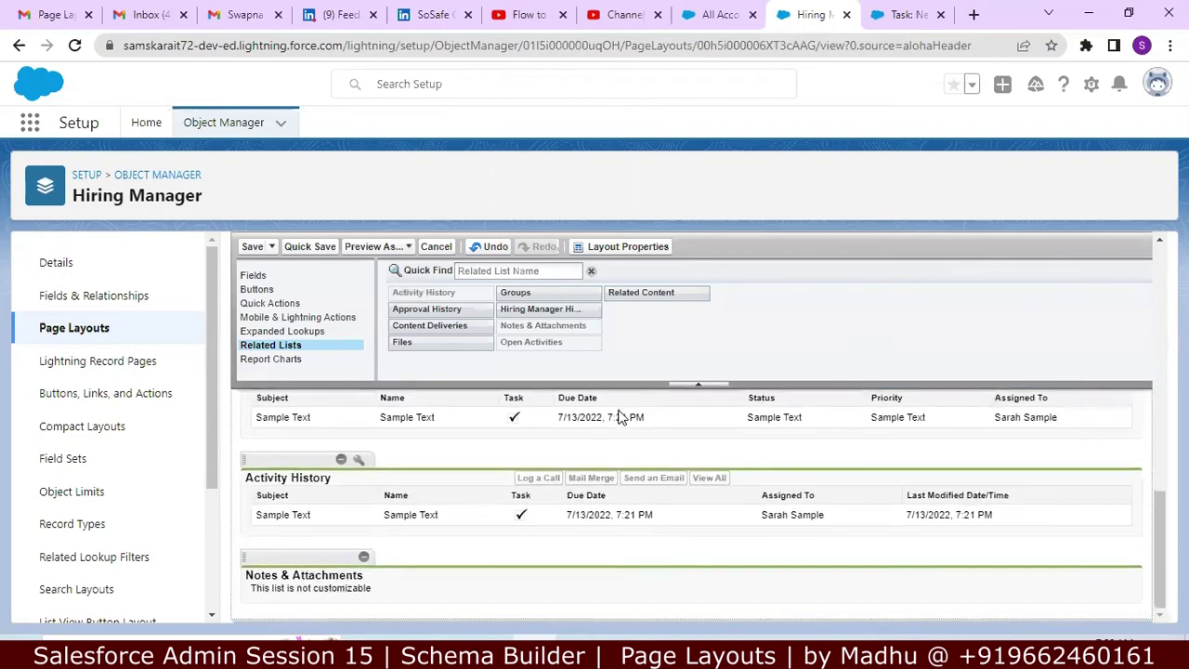
scroll(620, 418, "up", 2)
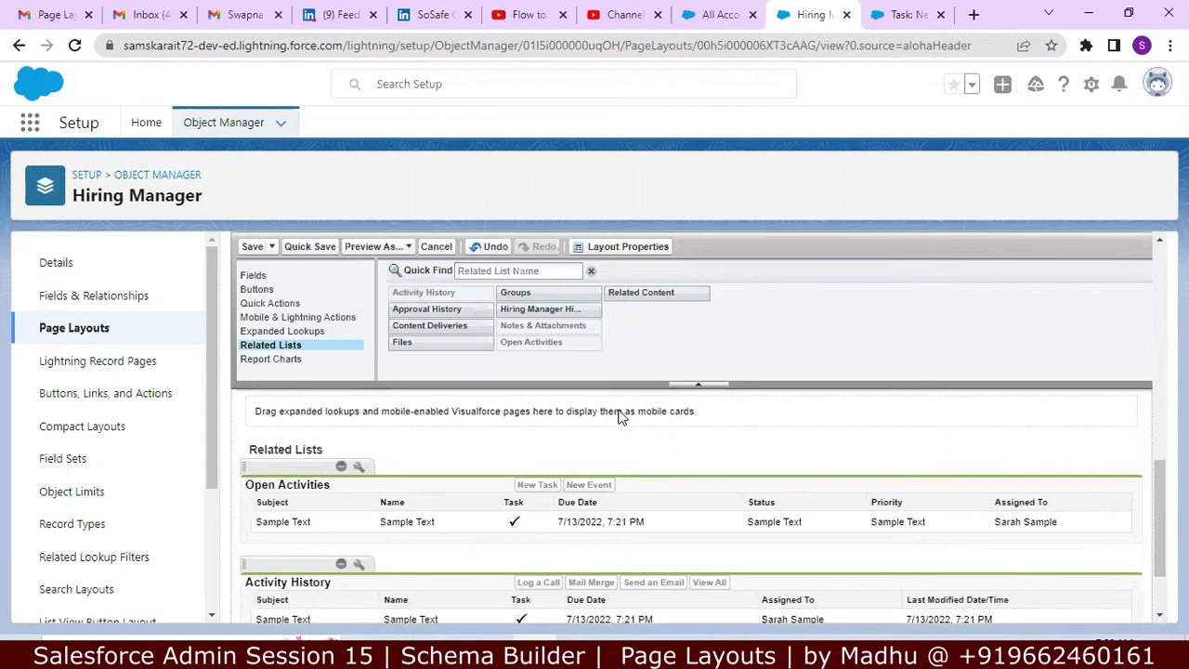
left_click(903, 15)
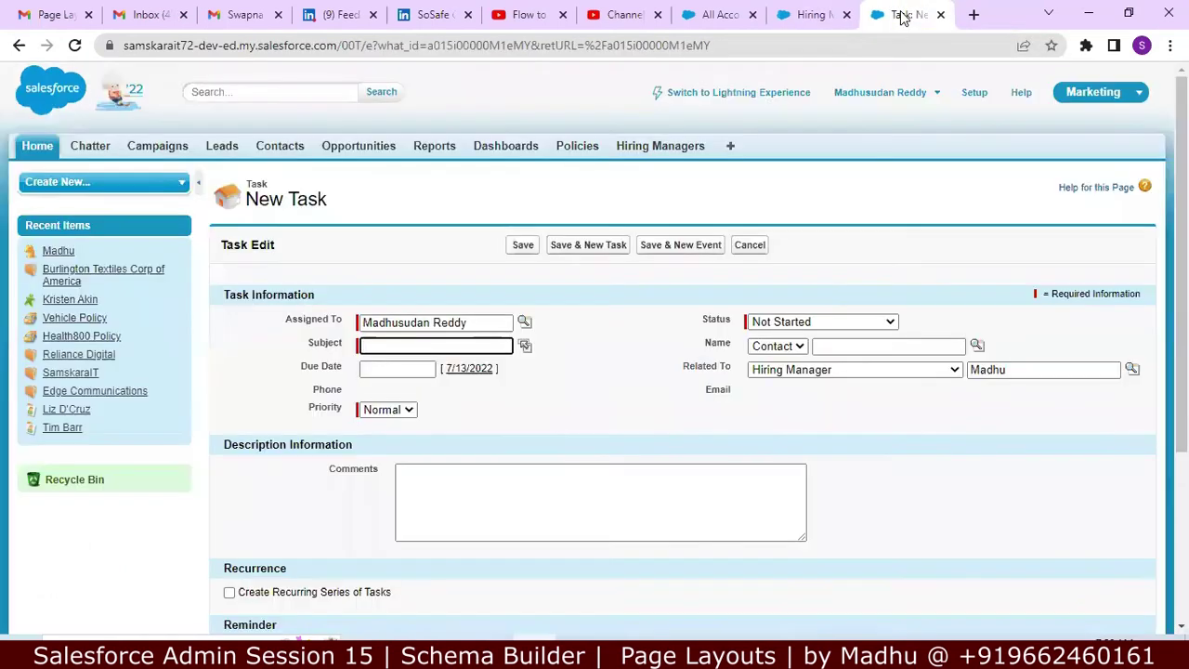
left_click(816, 10)
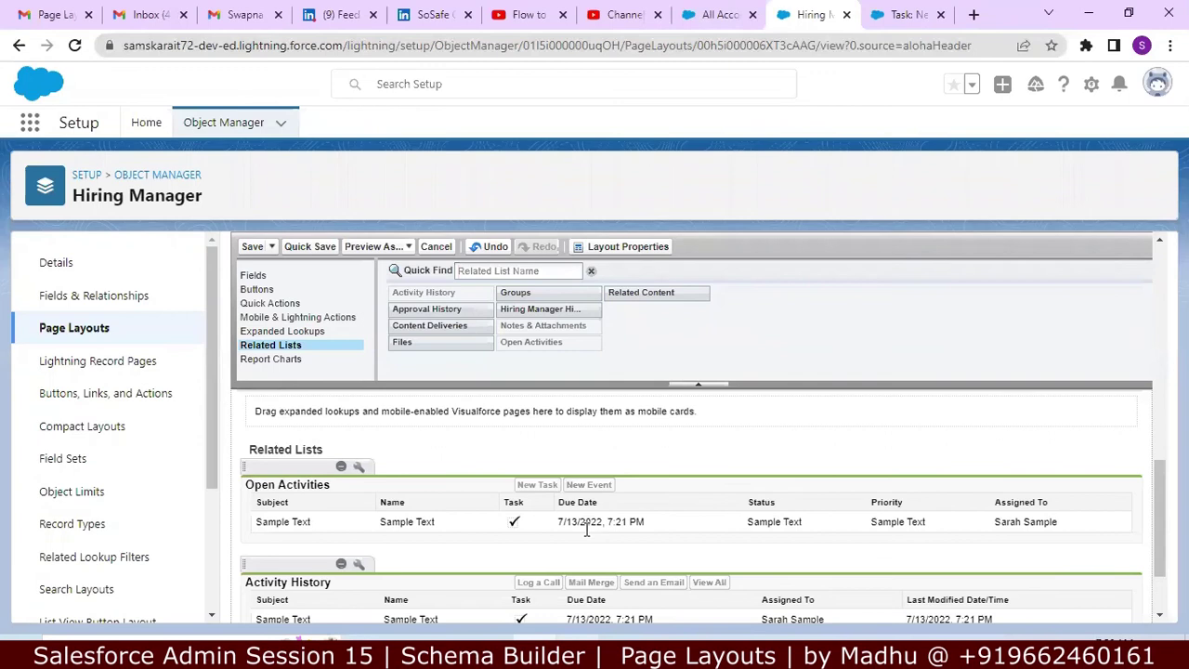
key("alt+Tab")
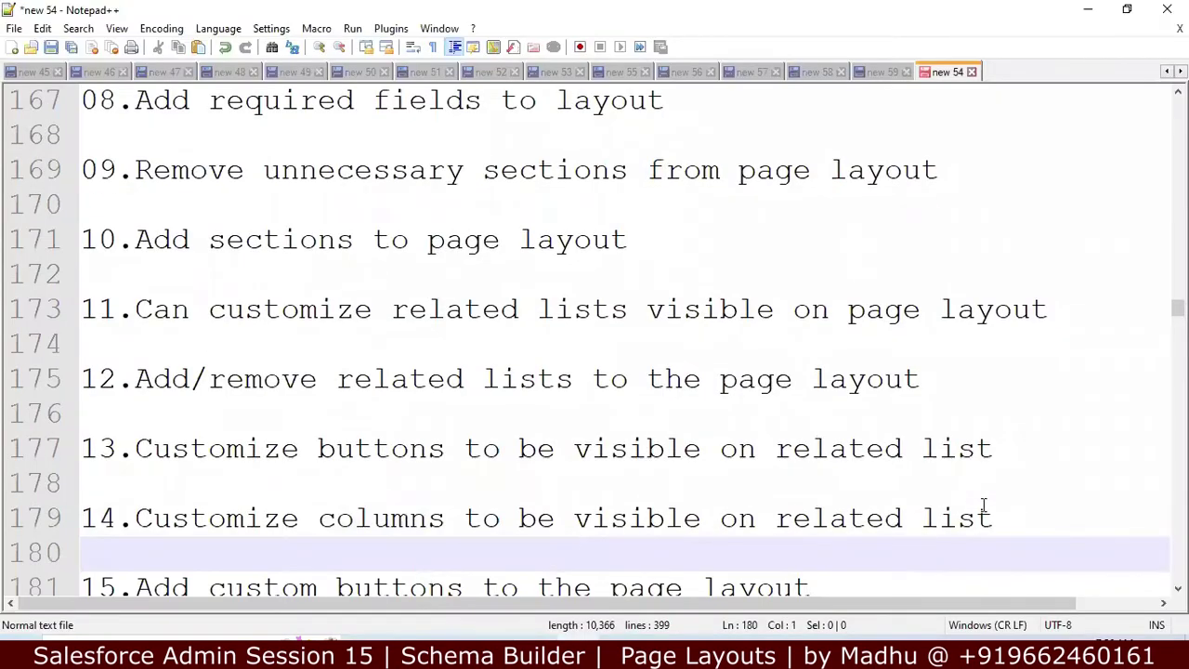
Step: Review notes steps 14 and 15 on related list columns and custom buttons, then return to Salesforce
left_click(994, 515)
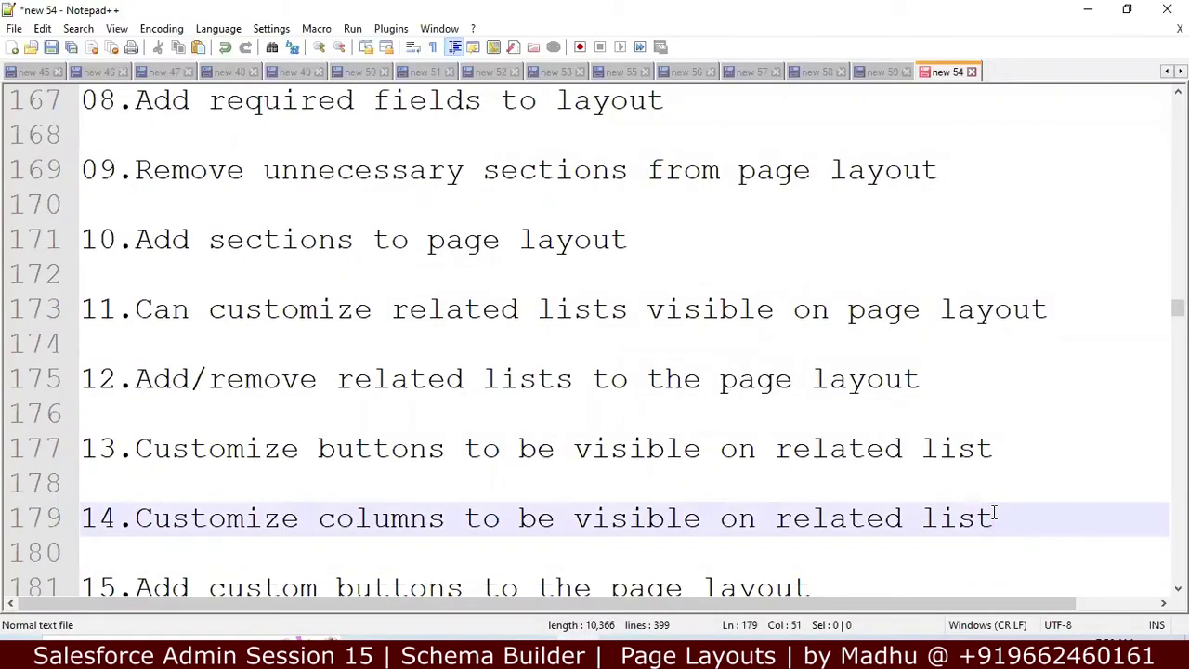
key("Down")
key("Down")
key("Down")
key("Down")
key("Down")
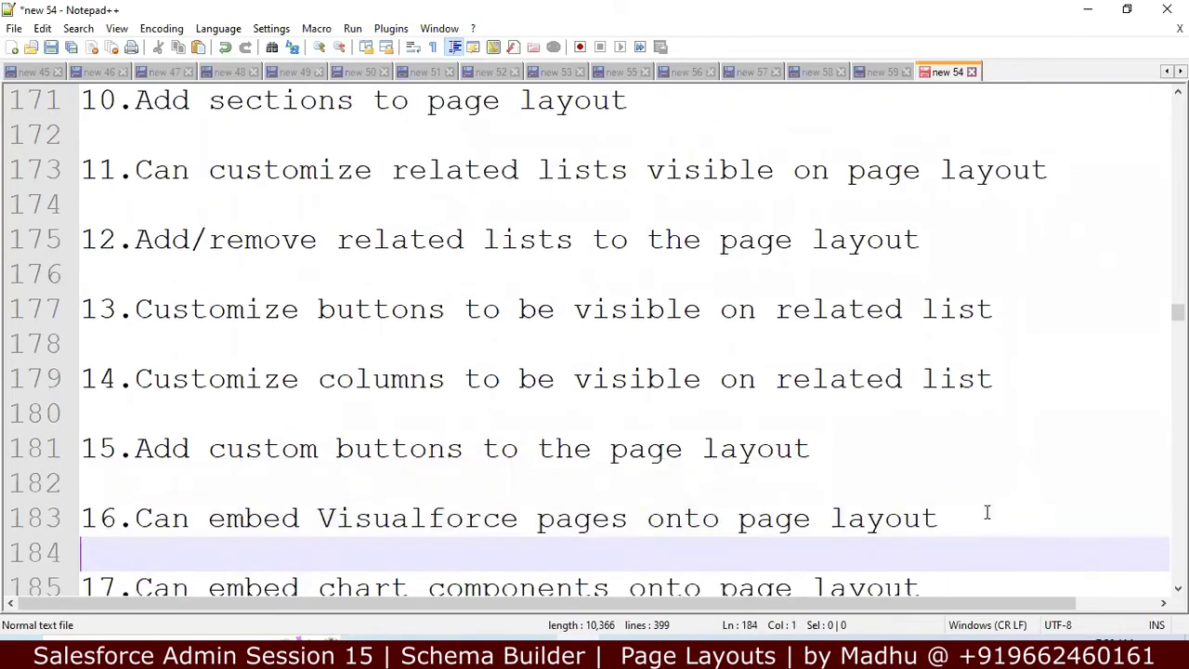
left_click(832, 459)
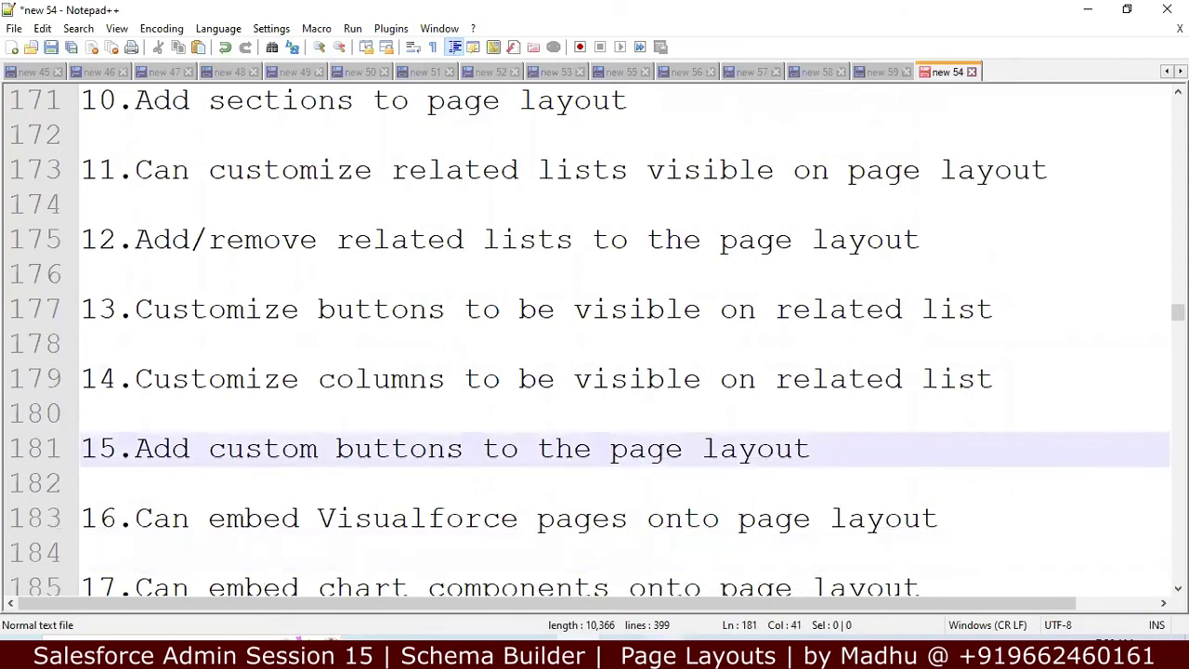
key("alt+Tab")
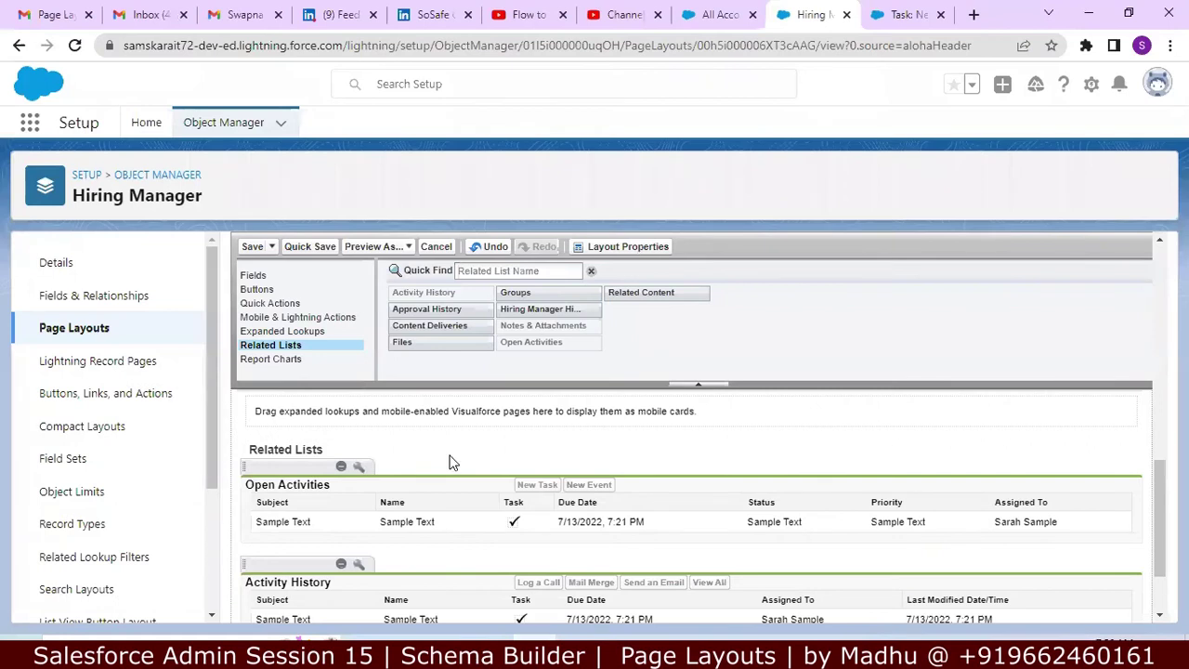
Step: Show the Buttons category in the Hiring Manager Layout palette, listing Submit for Approval
left_click(294, 291)
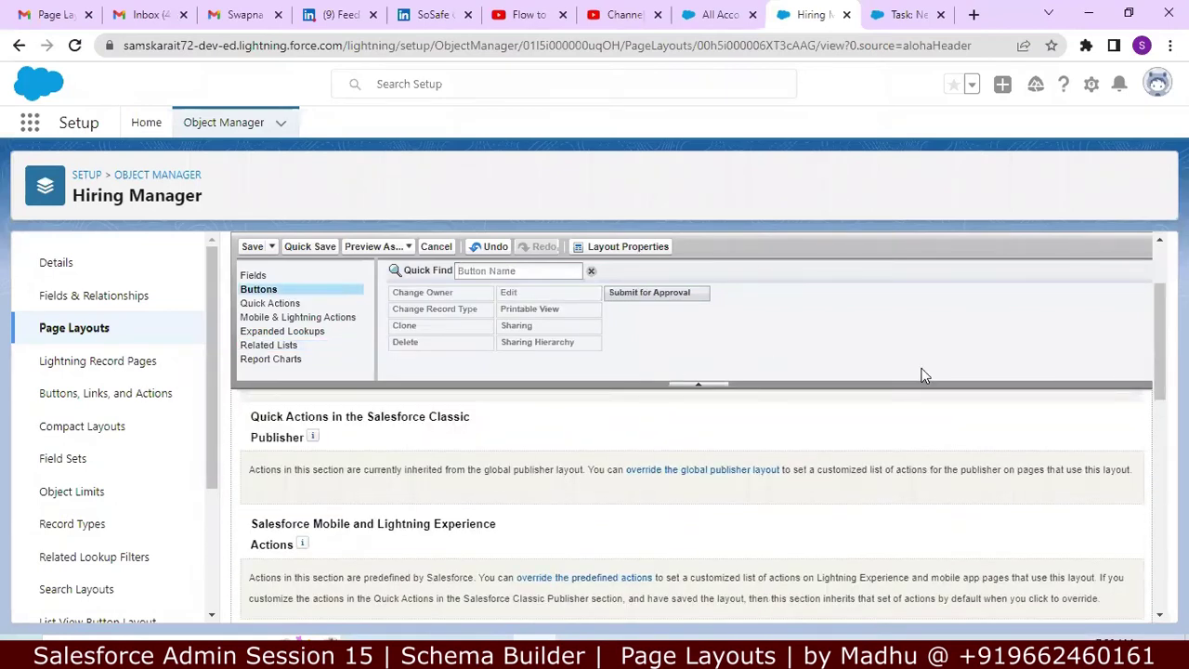
left_click_drag(1157, 319, 1075, 307)
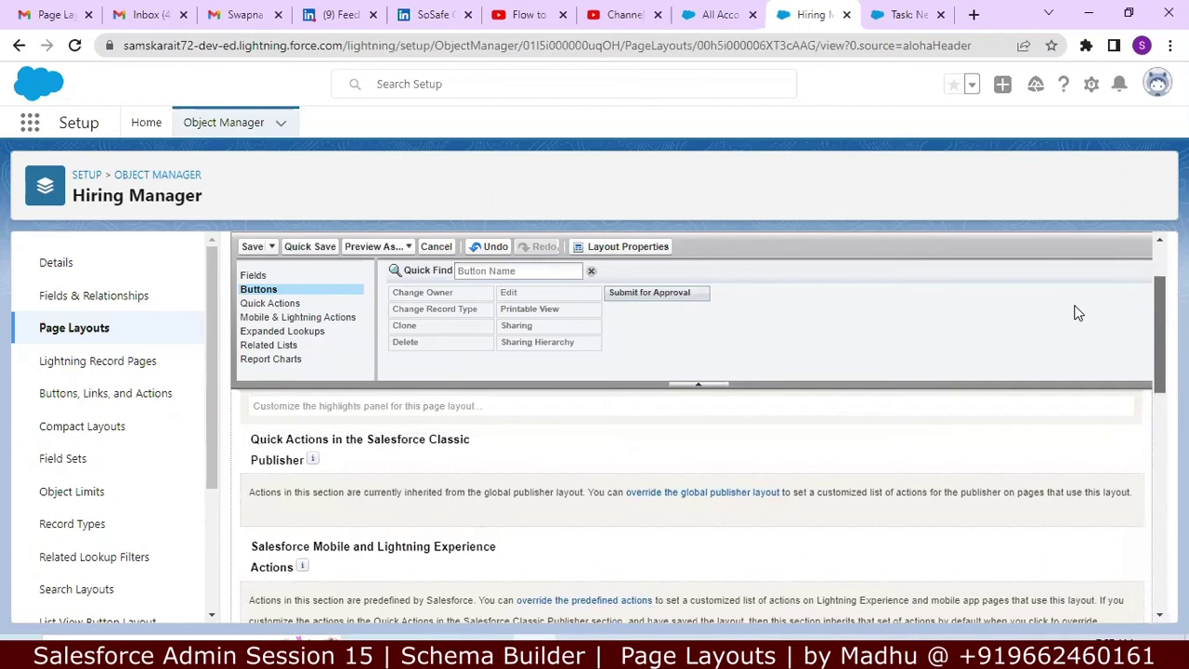
scroll(1075, 309, "up", 2)
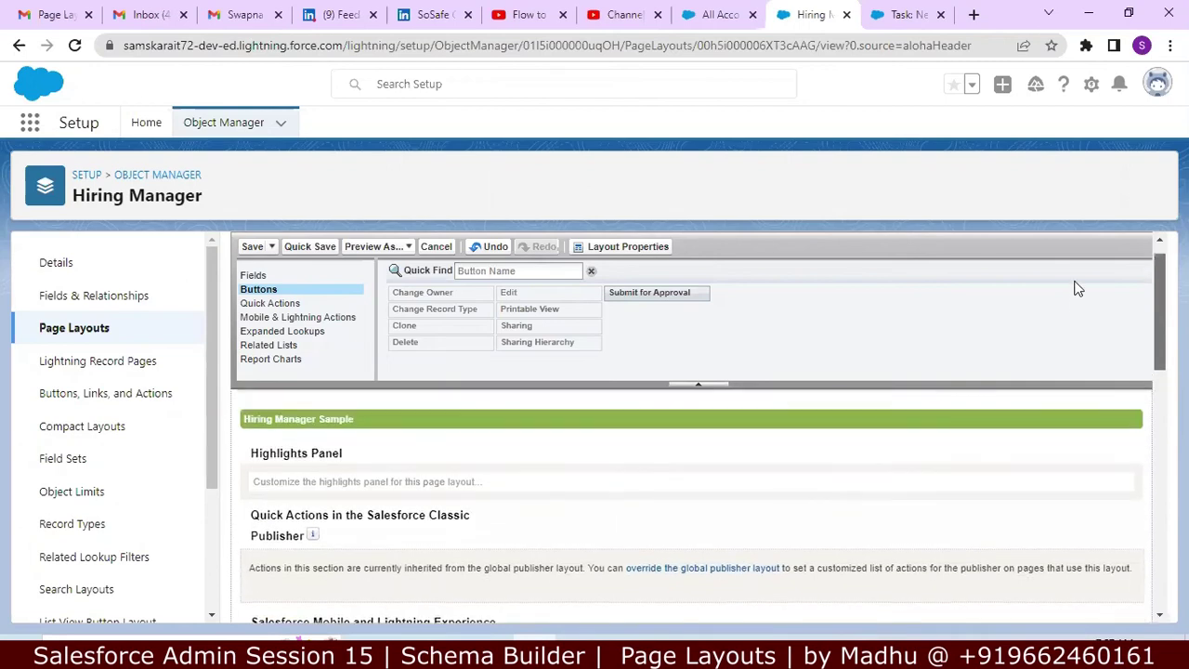
scroll(1075, 289, "up", 1)
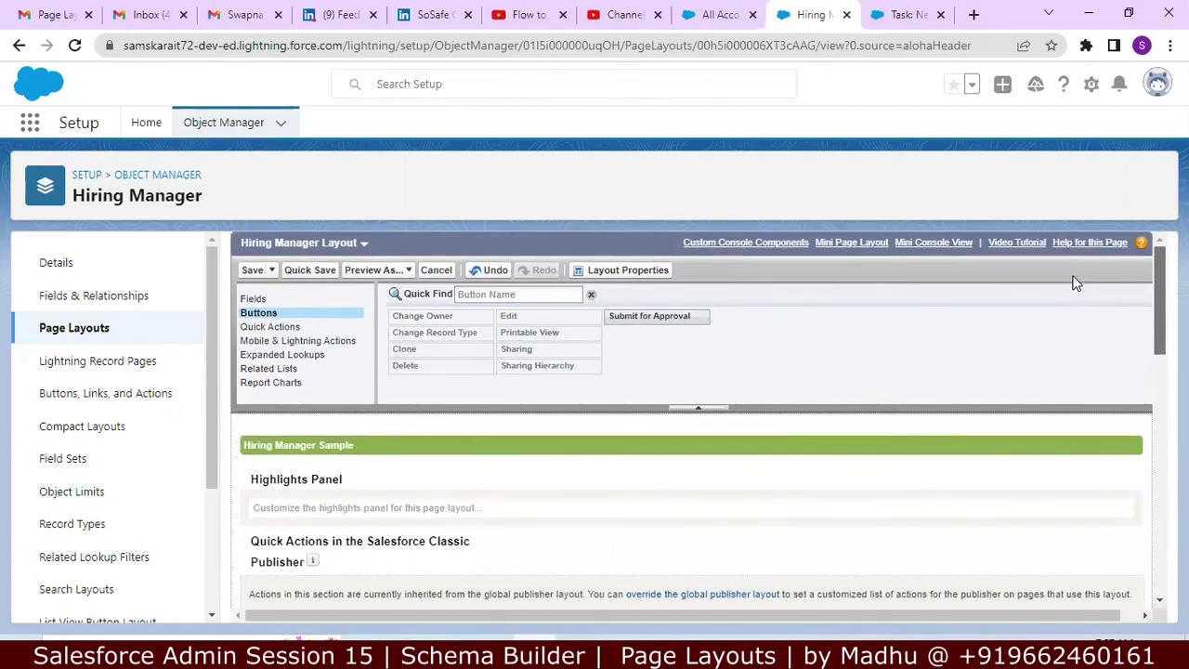
left_click(288, 327)
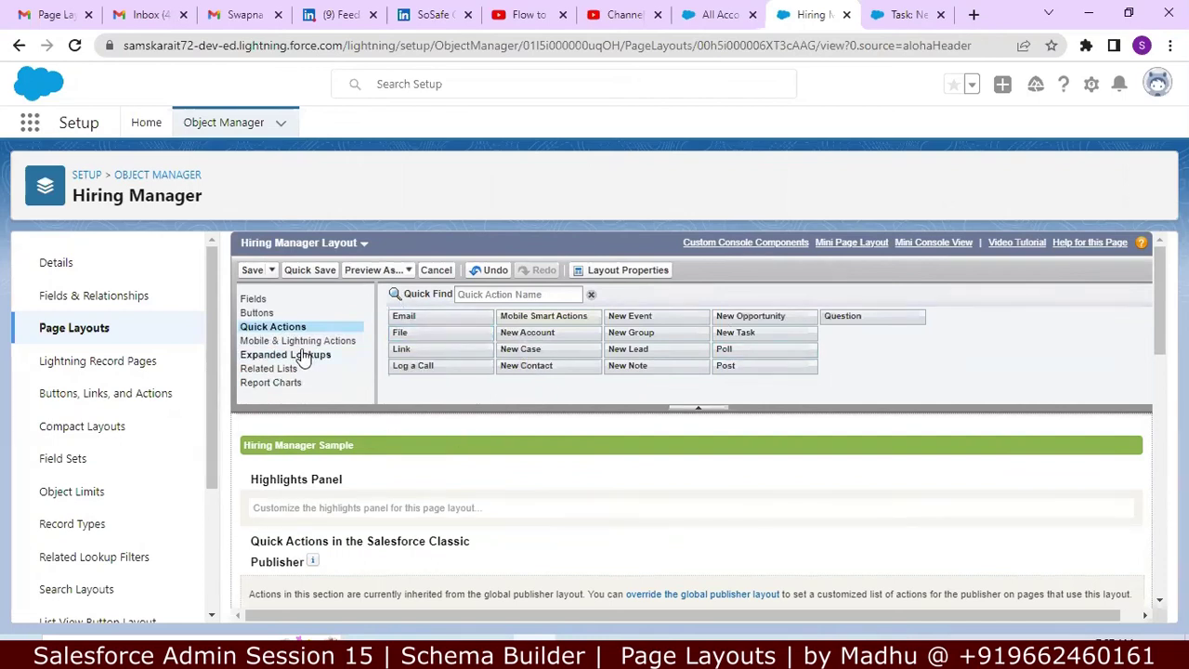
left_click(263, 299)
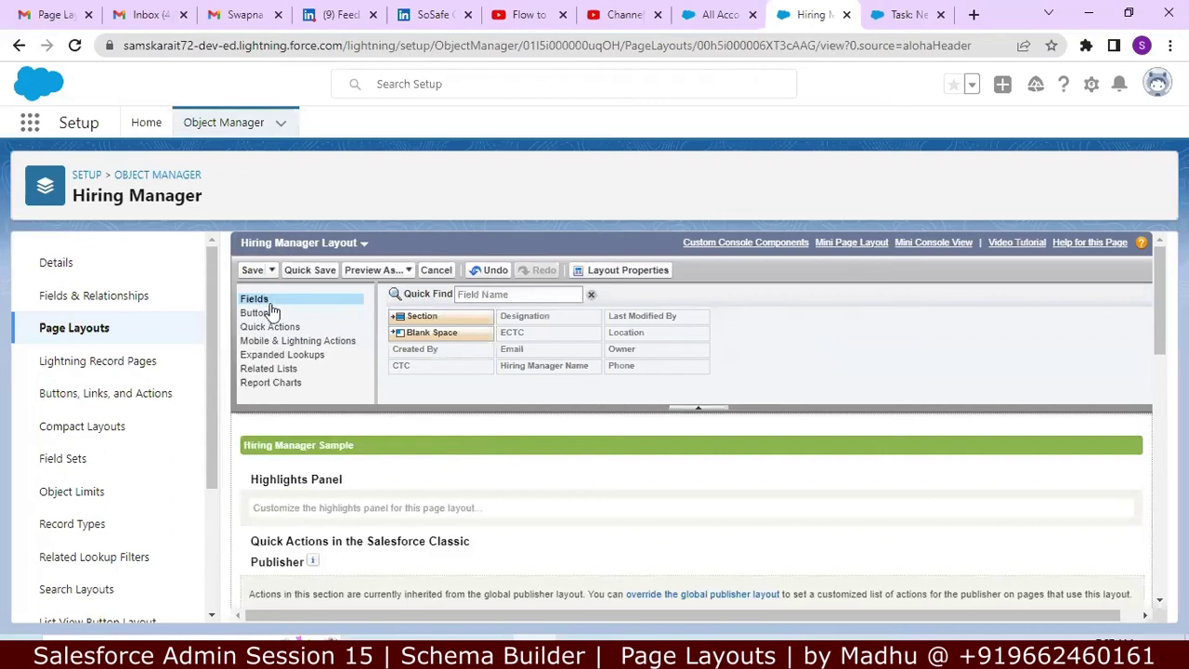
left_click(270, 314)
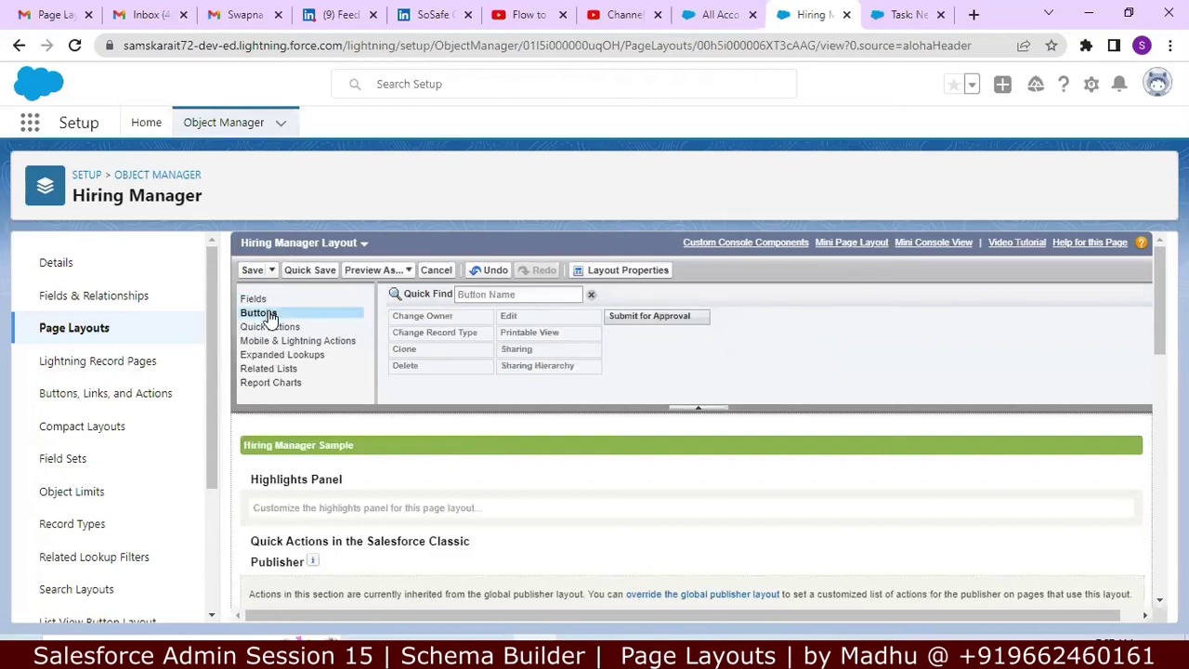
left_click(269, 328)
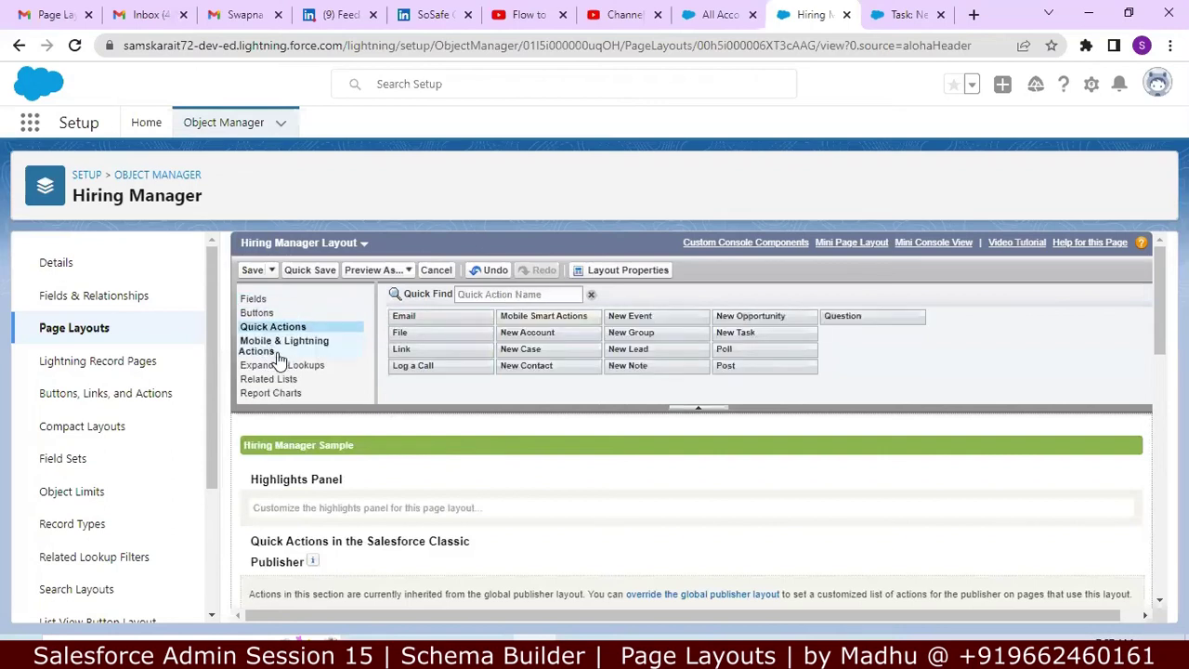
left_click(290, 386)
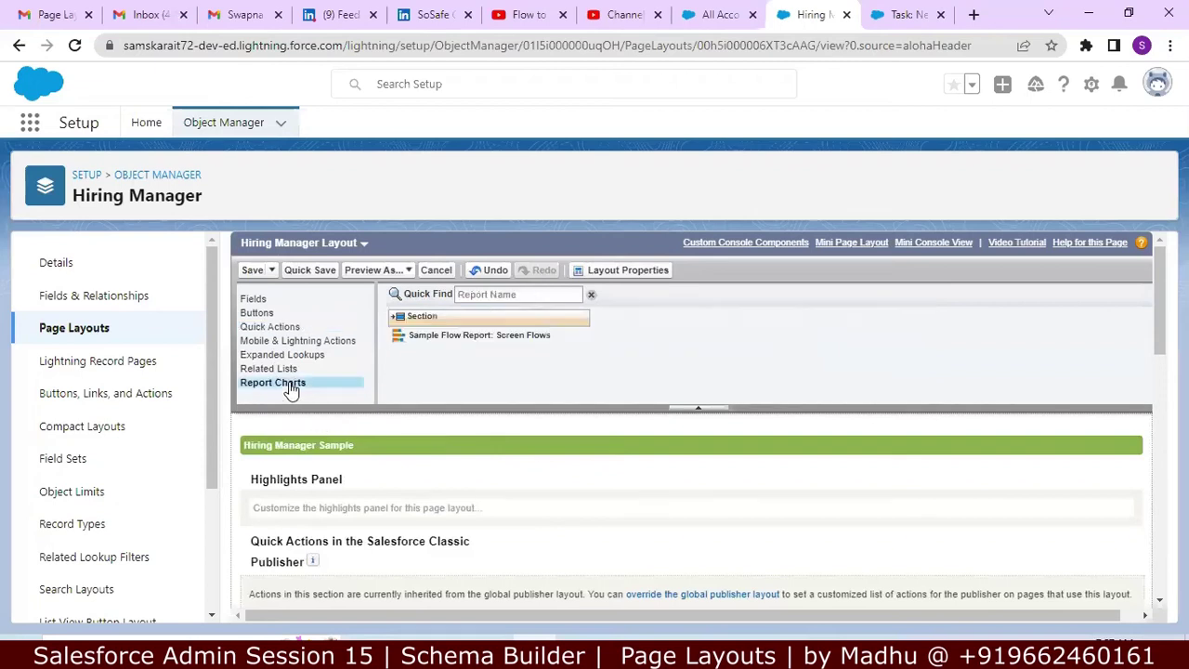
left_click(260, 316)
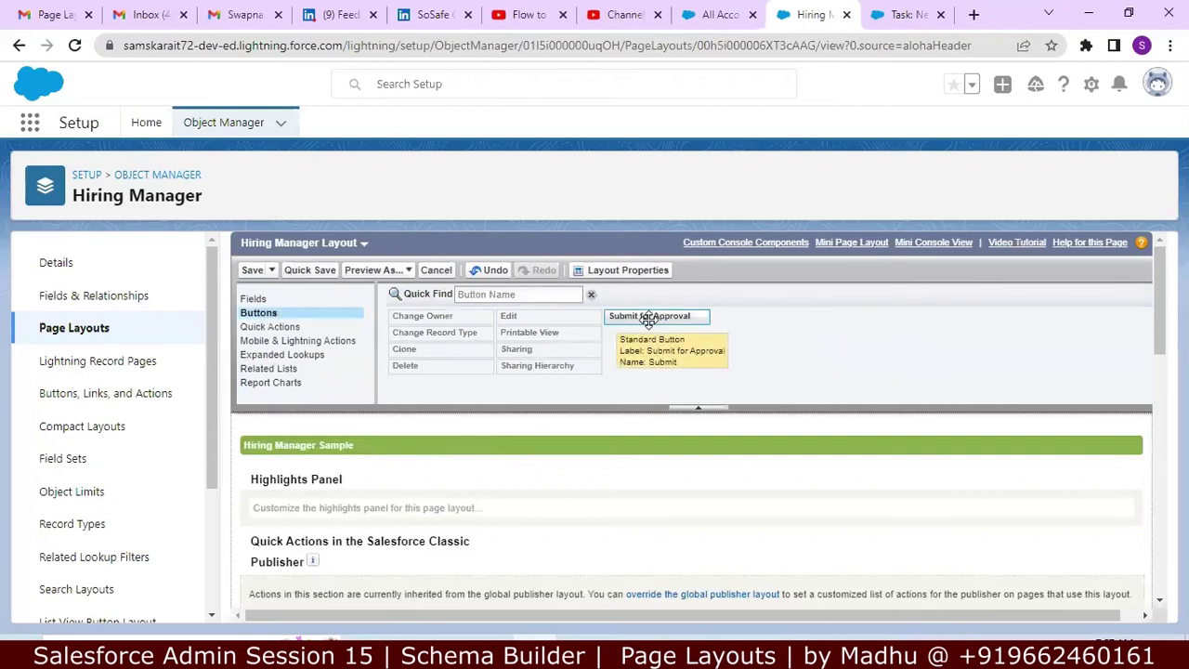
mouse_move(648, 318)
left_mouse_down()
mouse_move(609, 431)
mouse_move(554, 471)
mouse_move(580, 453)
mouse_move(622, 339)
mouse_move(600, 306)
mouse_move(651, 317)
left_mouse_up()
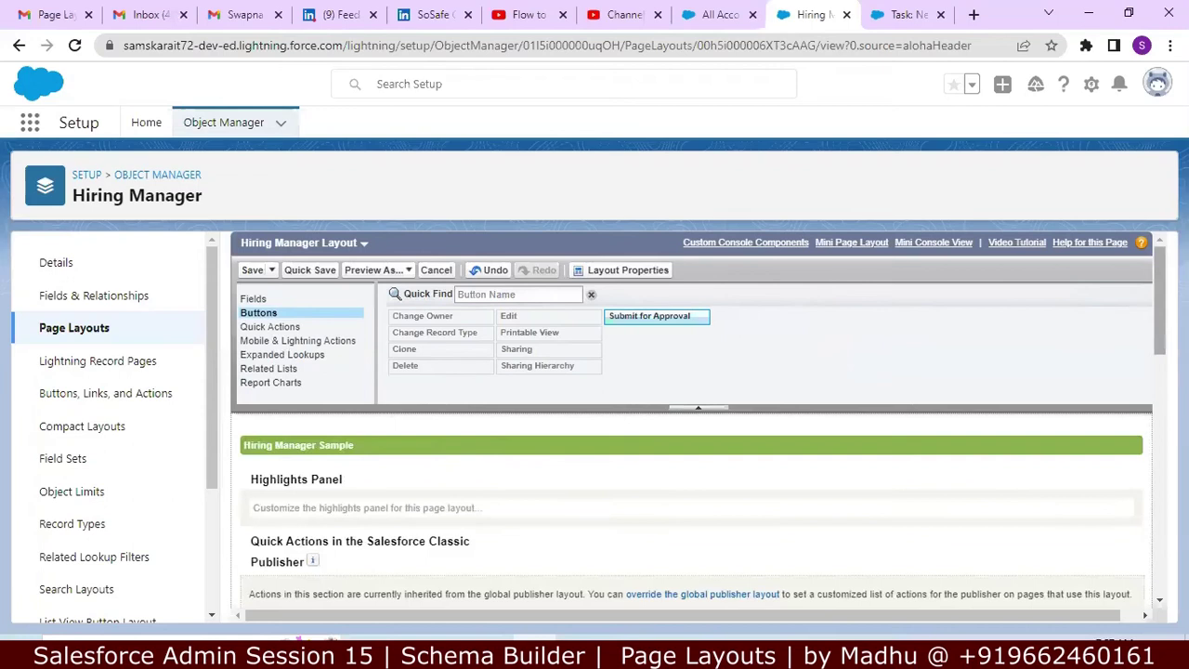
scroll(696, 418, "down", 1)
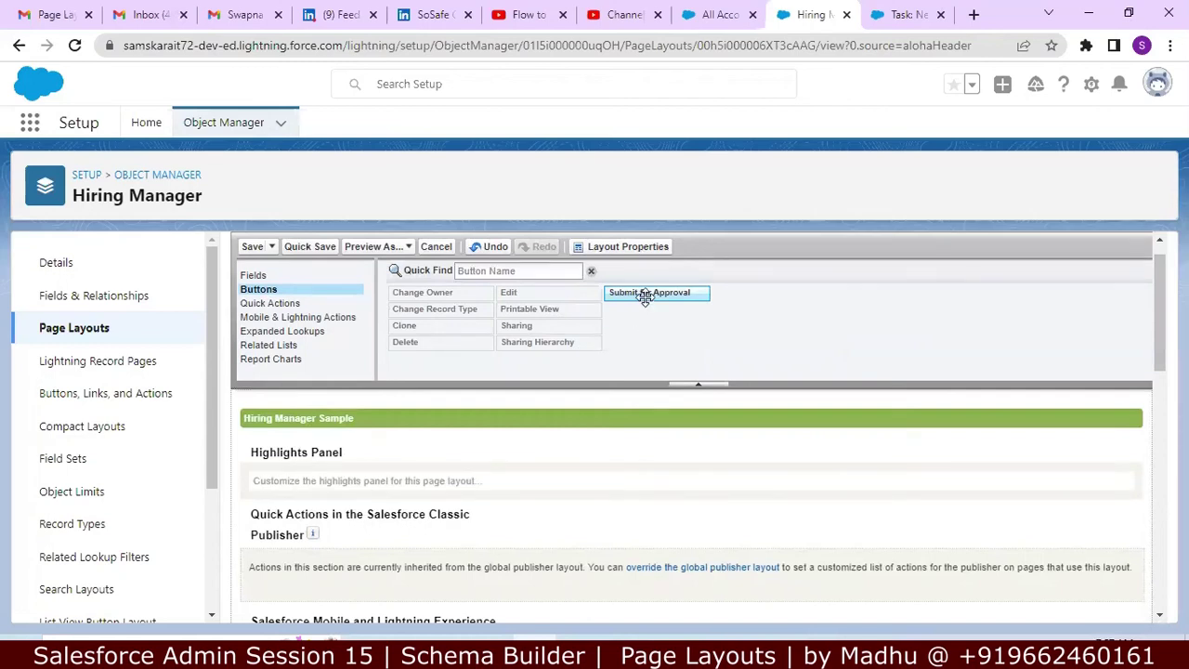
mouse_move(650, 291)
left_mouse_down()
mouse_move(652, 449)
mouse_move(650, 310)
left_mouse_up()
scroll(1149, 318, "down", 1)
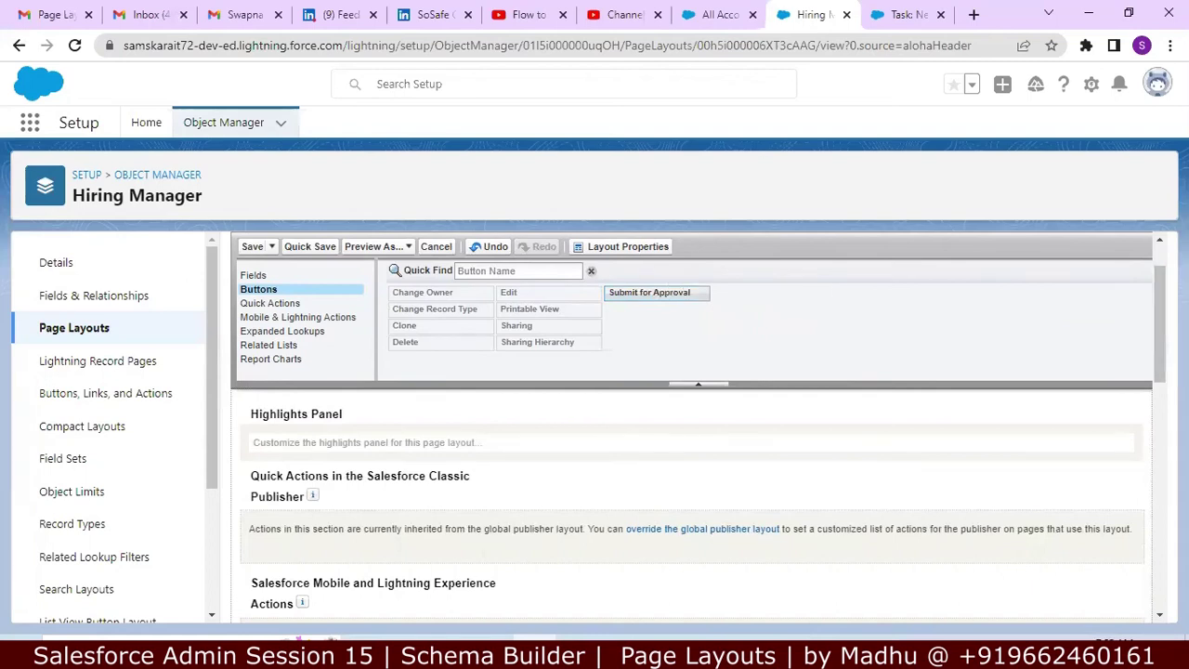
left_click_drag(1159, 319, 1157, 363)
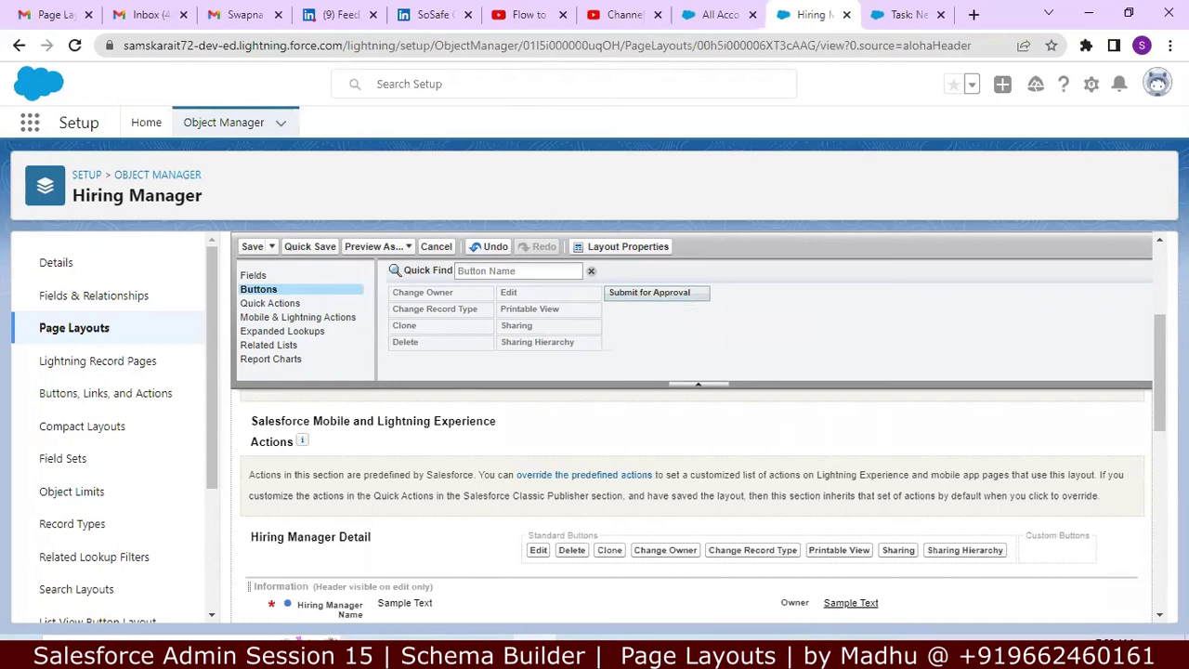
key("alt+Tab")
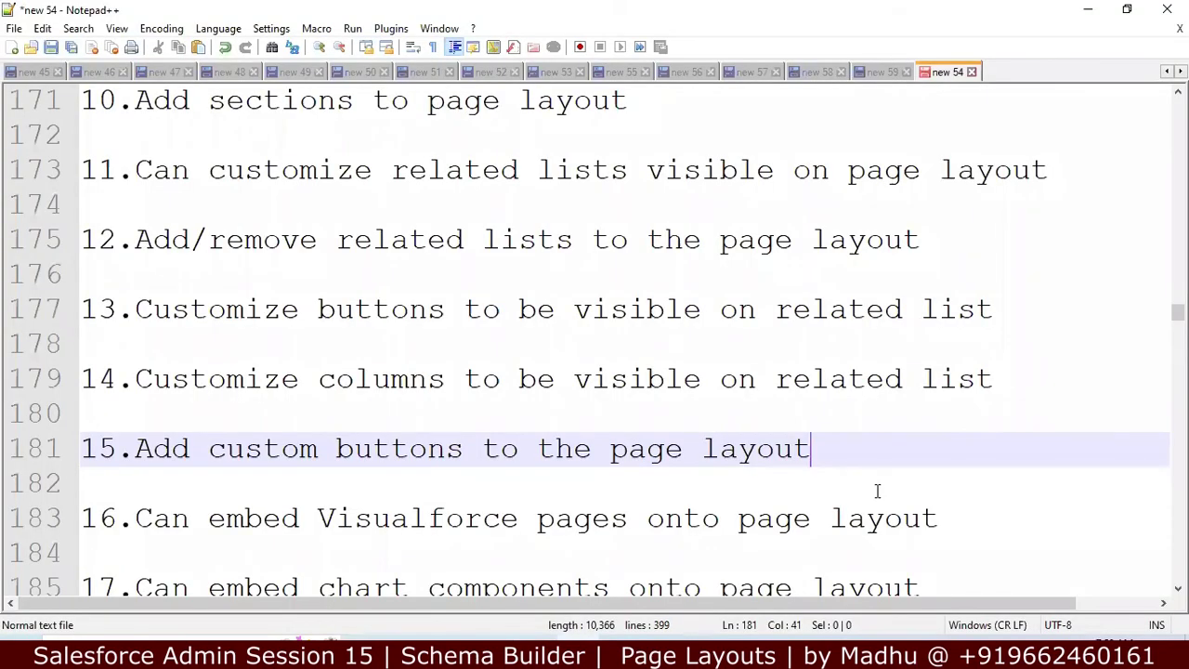
left_click(952, 520)
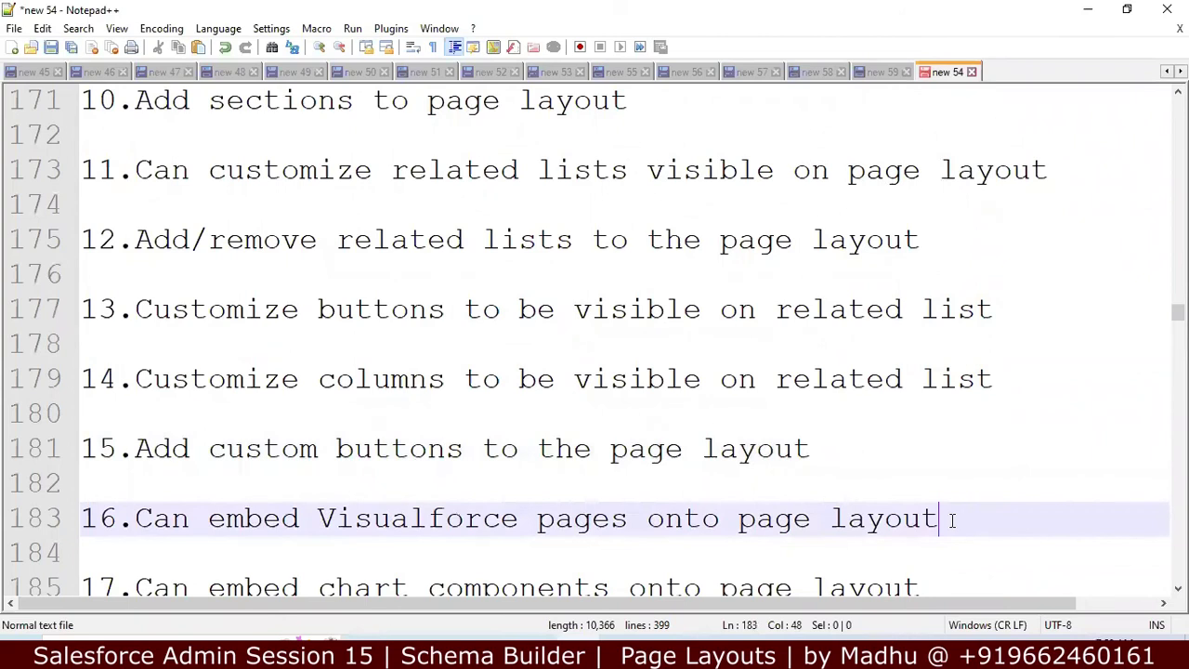
key("Down")
key("Down")
key("Down")
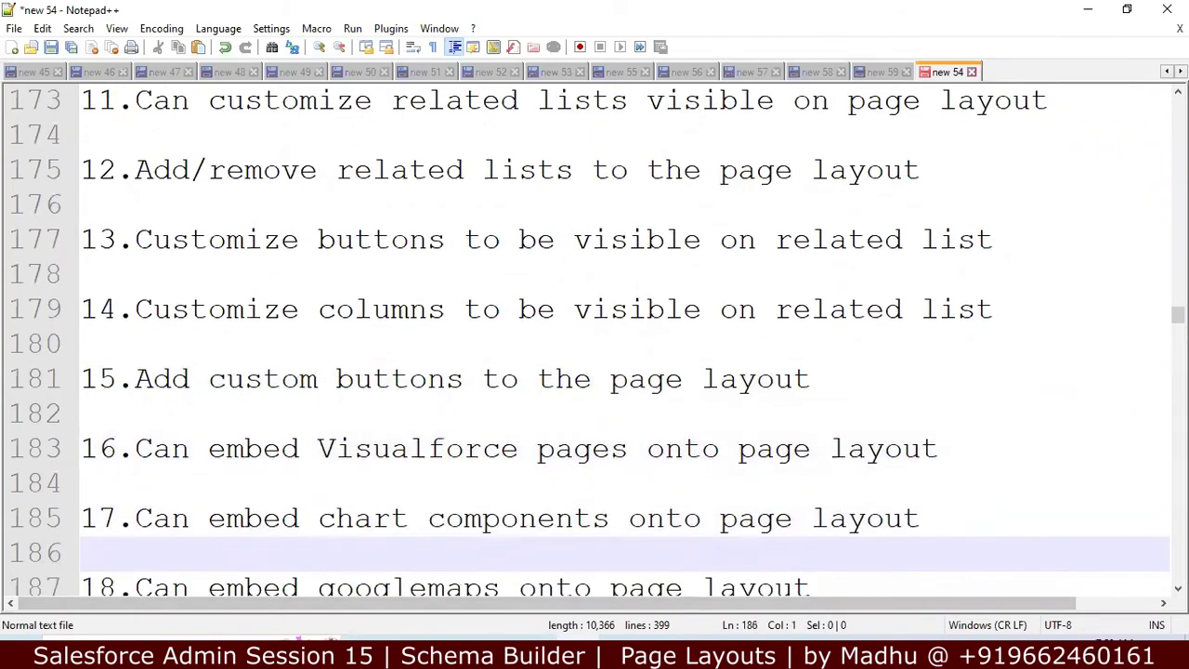
key("alt+Tab")
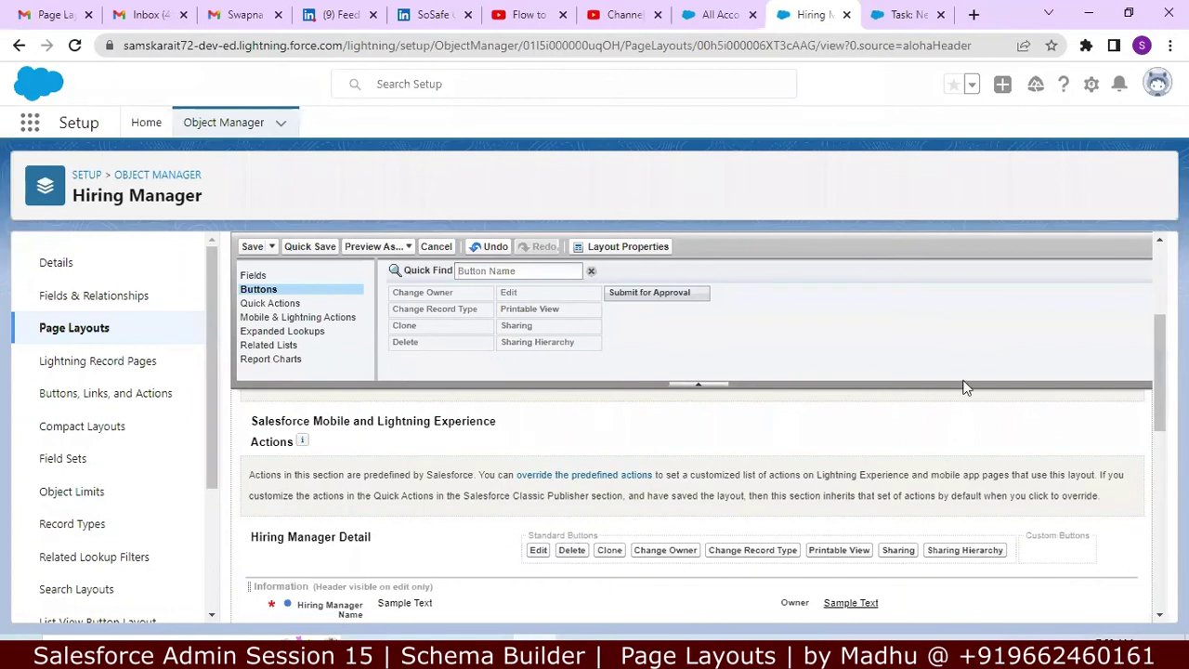
Step: Scroll the layout down to Salary Detail and Contact Info, then switch to the Notepad++ notes
left_click_drag(1156, 346, 1146, 415)
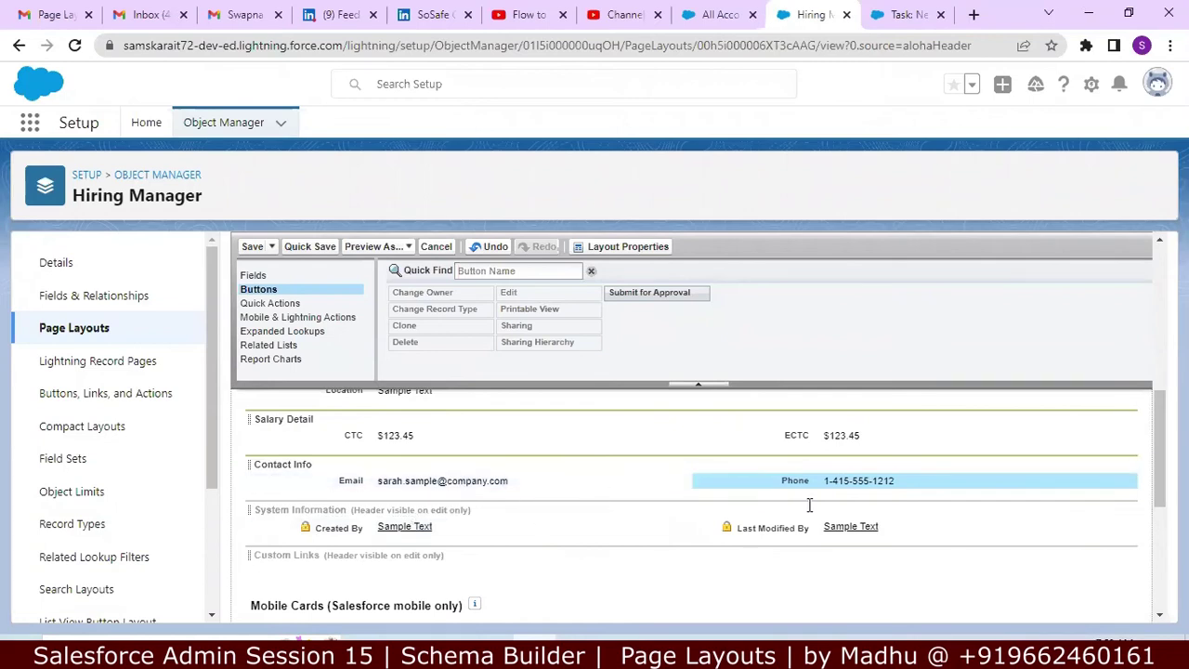
key("alt+Tab")
Step: Move down through the notes to the field history tracking section
key("Down")
key("Down")
key("Down")
key("Down")
key("Down")
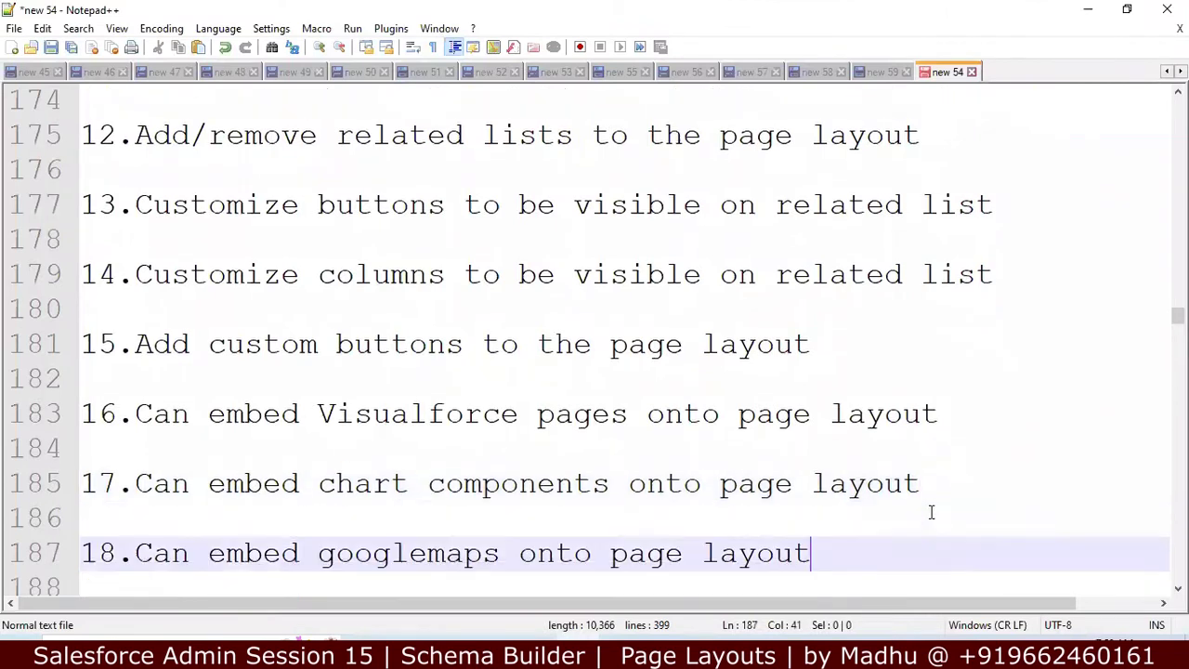
key("Down")
key("Down")
key("Down")
key("Down")
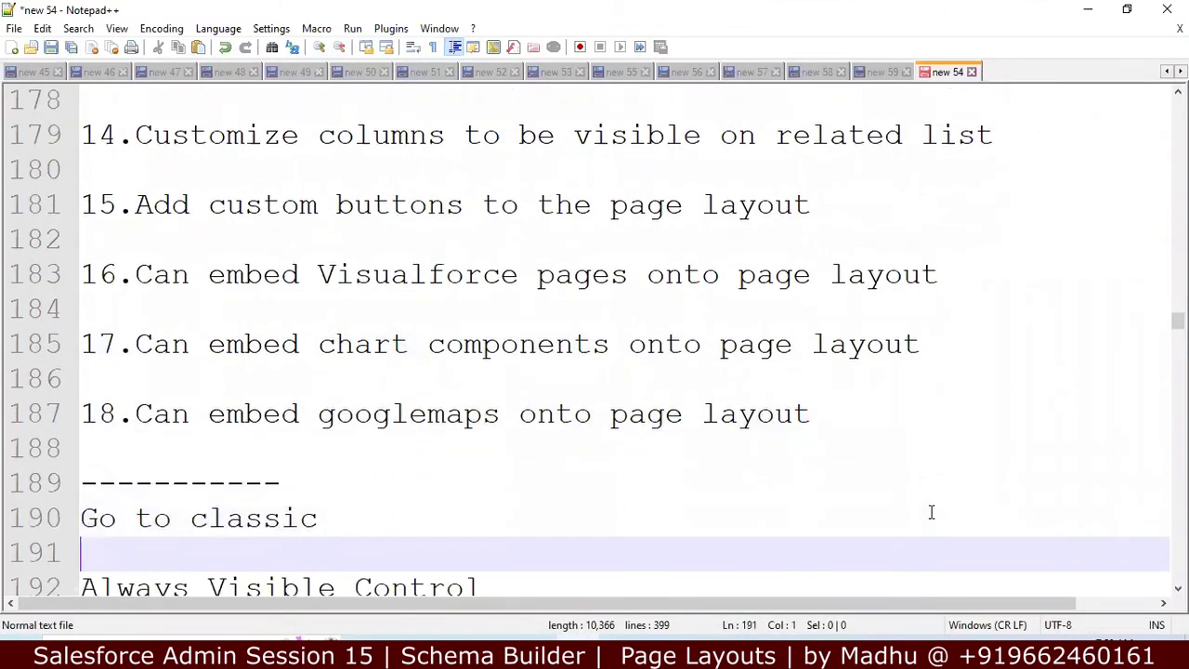
key("Down")
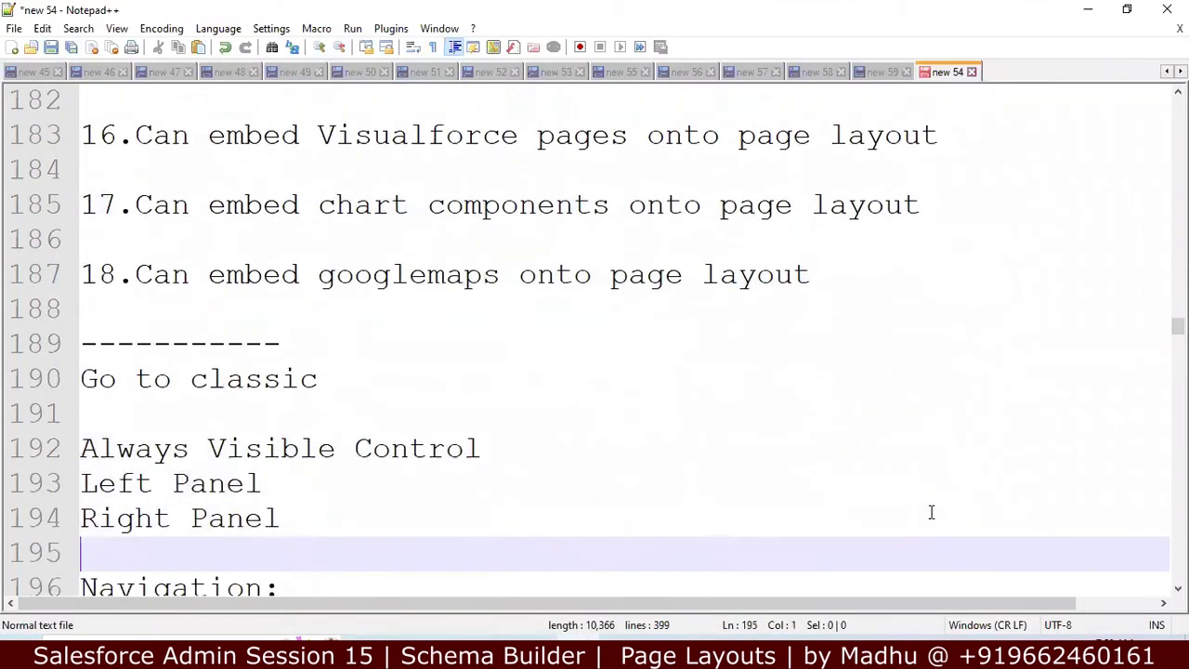
key("Down")
key("Down")
key("Down")
key("Down")
key("Down")
key("Down")
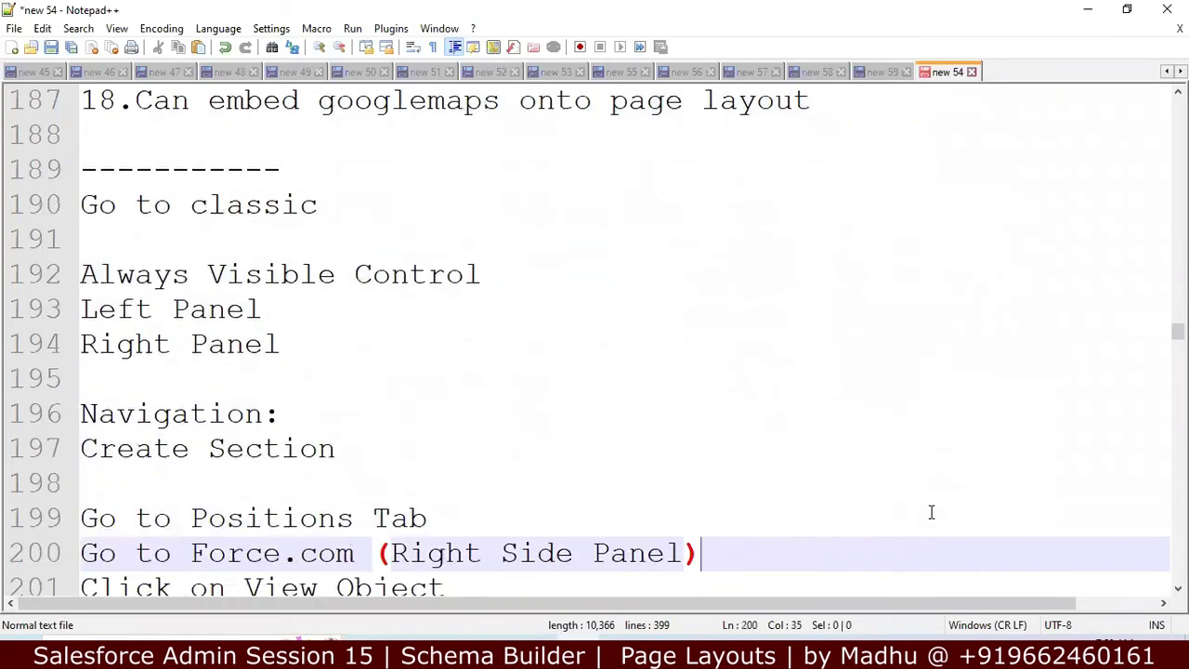
key("Down")
key("Down")
key("Down")
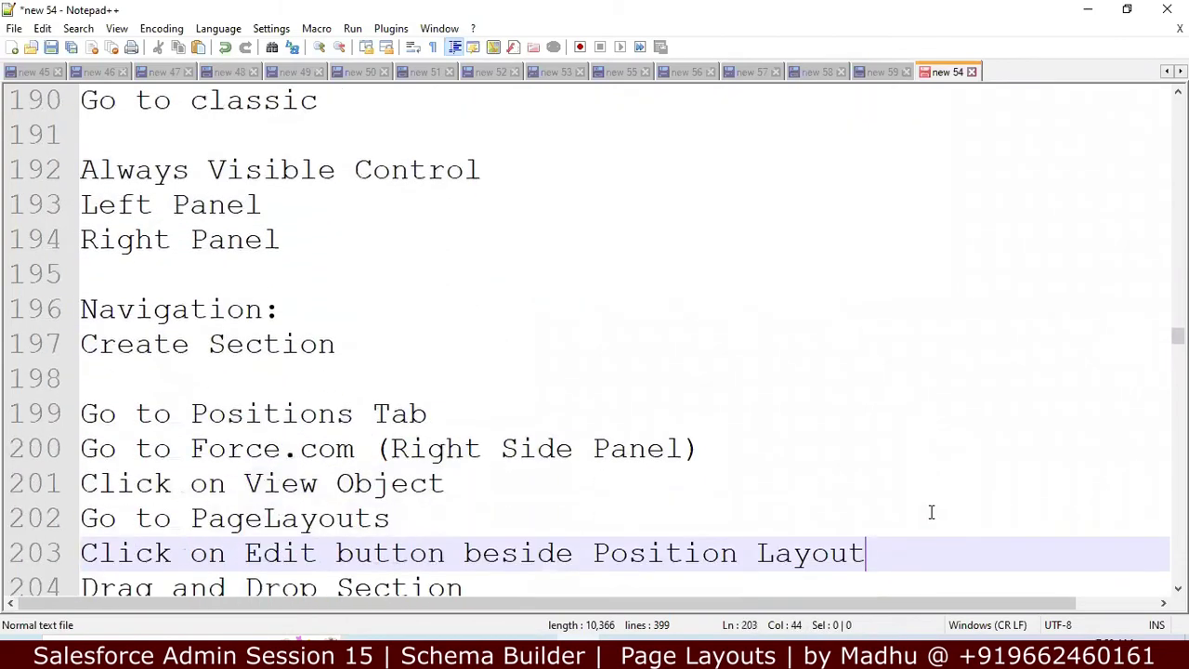
key("Down")
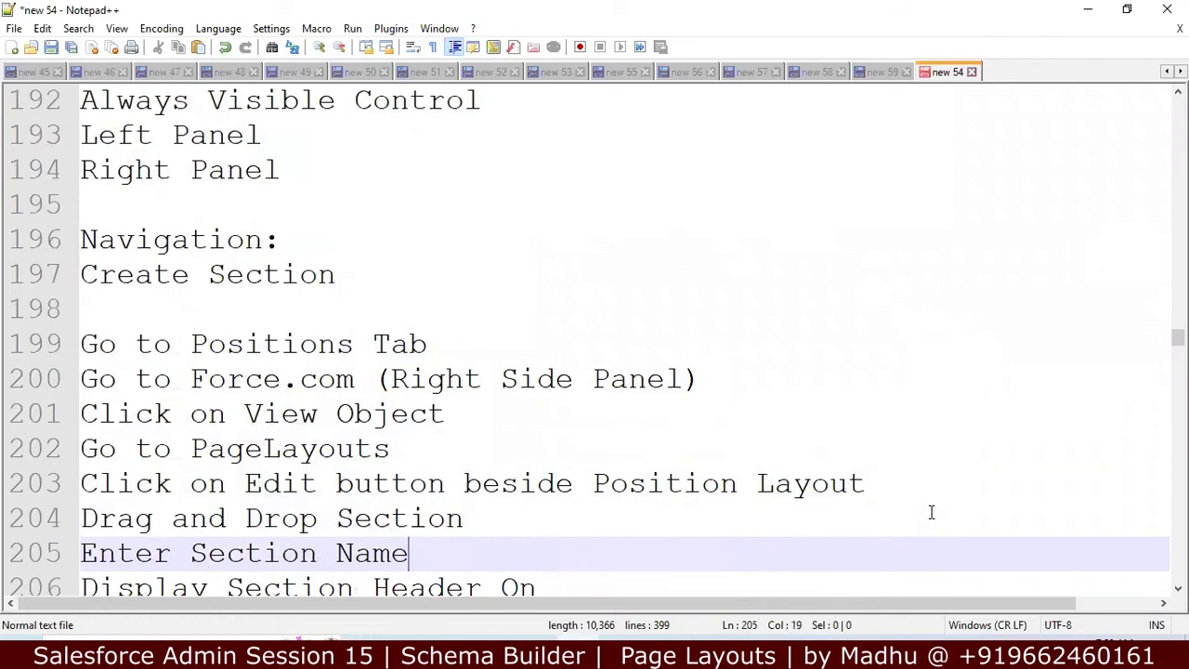
key("Down")
key("Down")
key("Down")
key("Down")
key("Down")
key("Down")
key("Down")
key("Down")
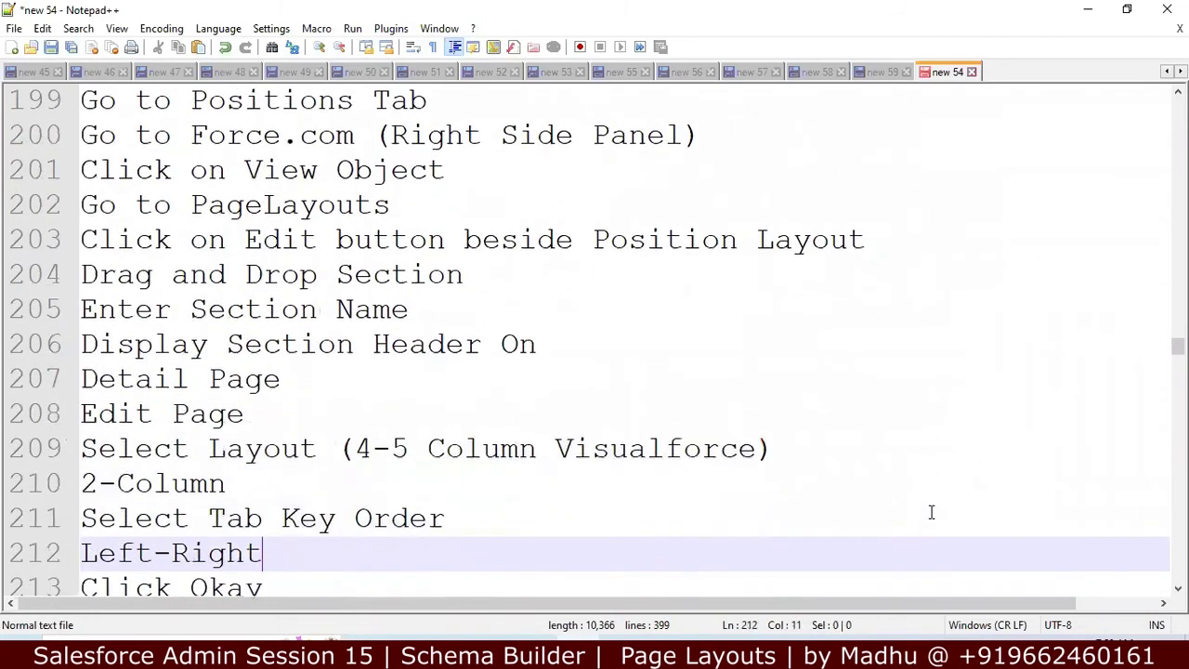
key("Down")
key("Down")
key("Down")
key("Down")
key("Down")
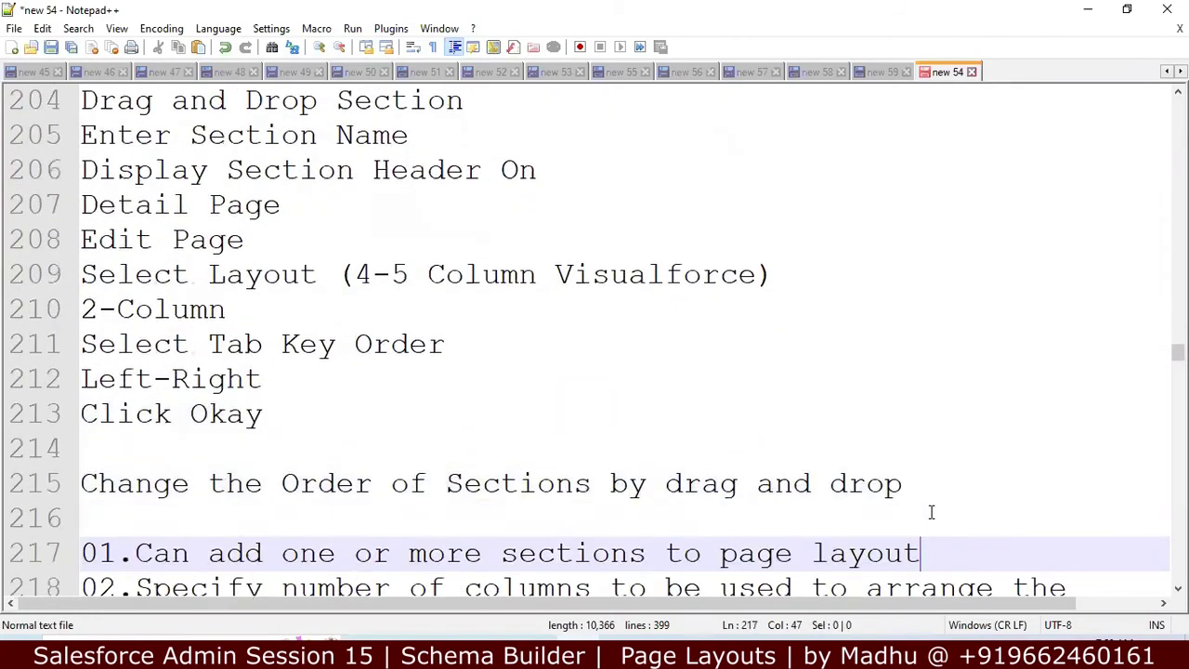
key("Down")
key("Down")
key("Down")
key("Down")
key("Down")
key("Down")
key("Down")
key("Down")
key("Down")
key("Down")
key("Down")
key("Down")
key("Down")
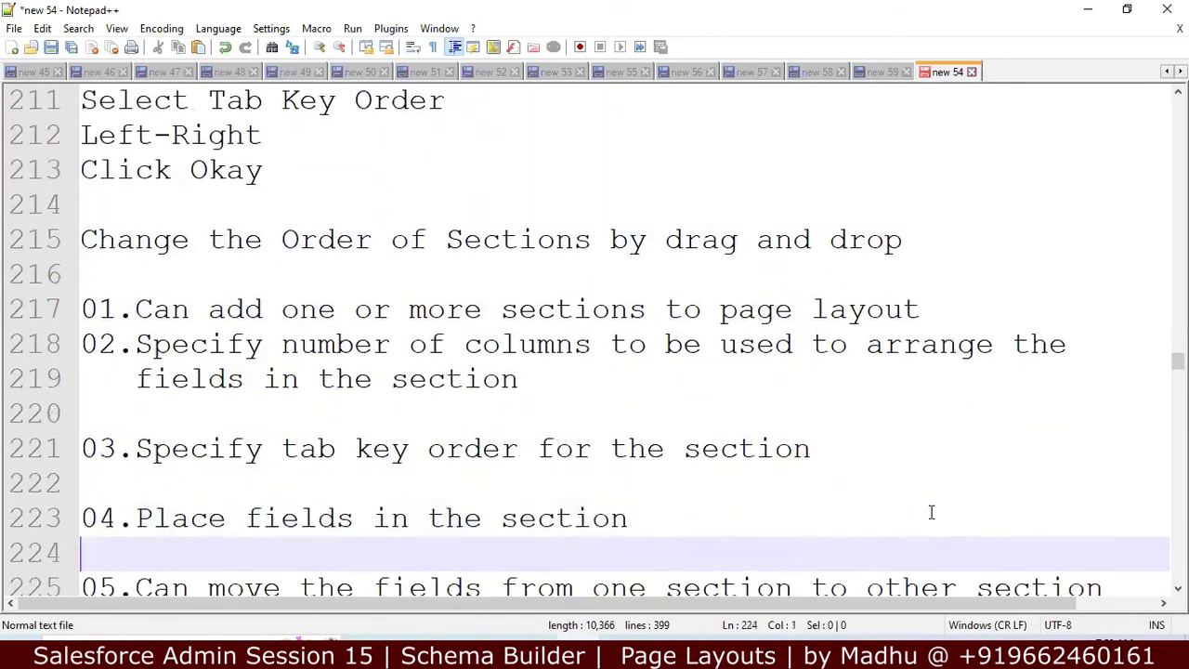
key("Down")
key("Down")
key("Down")
key("Down")
key("Down")
key("Down")
key("Down")
key("Down")
key("Down")
key("Down")
key("Down")
key("Down")
key("Down")
key("Down")
key("Down")
key("Down")
key("Down")
key("Down")
key("Down")
key("Down")
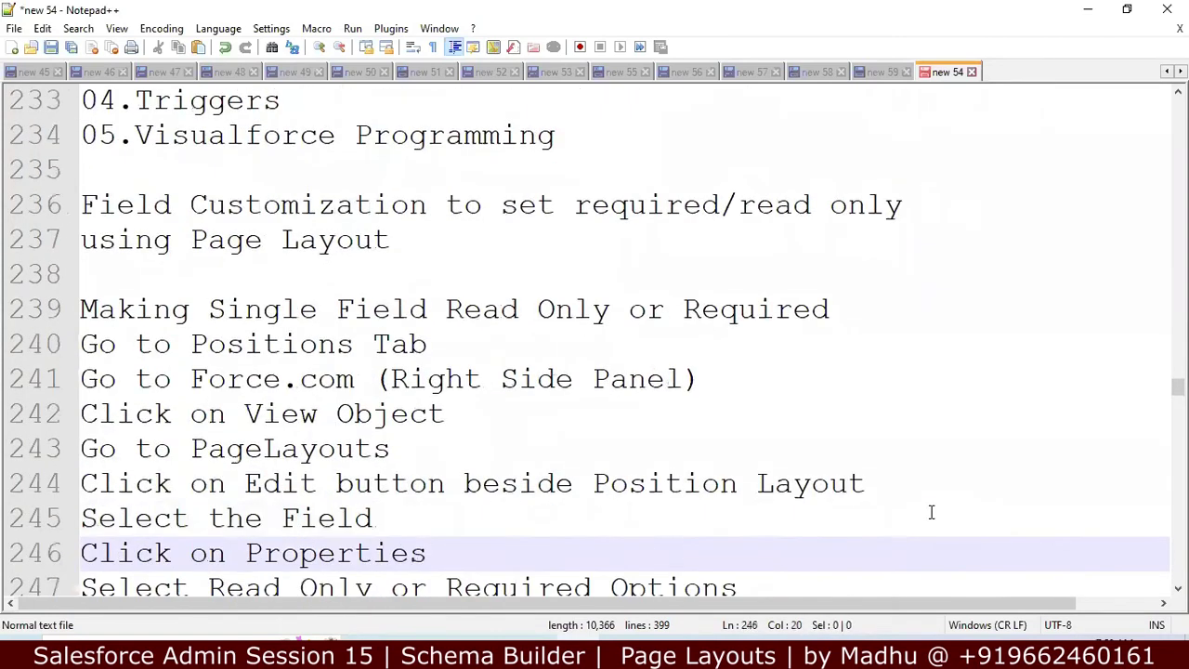
key("Down")
key("Down")
key("Down")
key("Down")
key("Down")
key("Down")
key("Down")
key("Down")
key("Down")
key("Down")
key("Down")
key("Down")
key("Down")
key("Down")
key("Down")
key("Down")
key("Down")
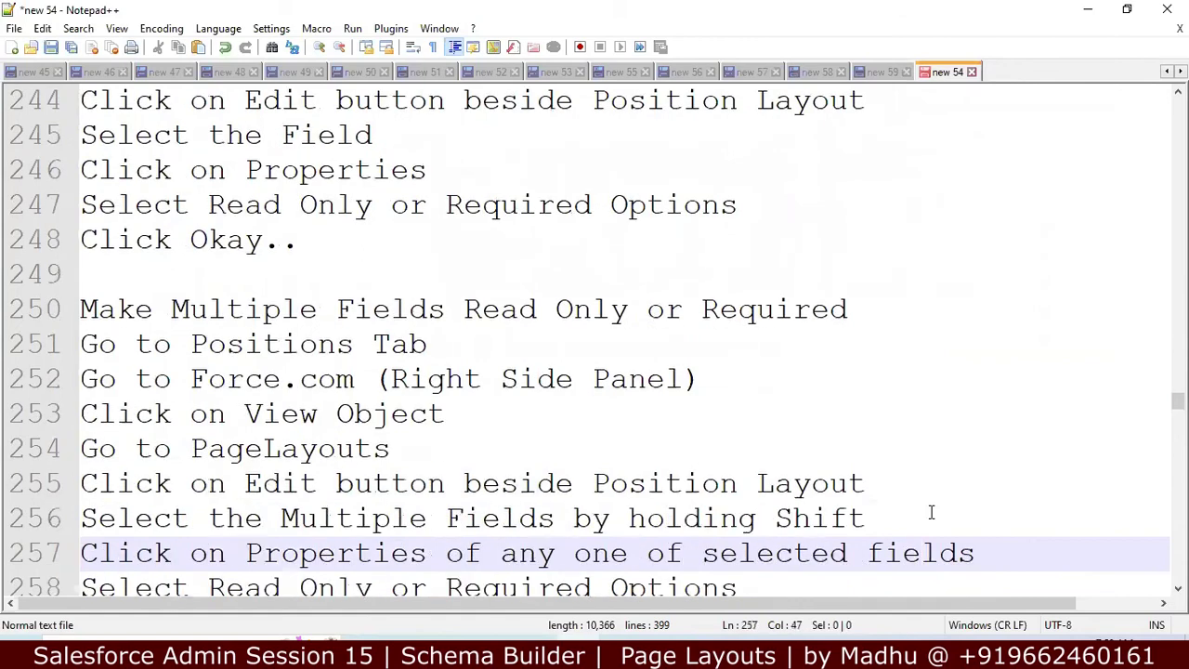
key("Down")
key("Down")
key("Down")
key("Down")
key("Down")
key("Down")
key("Down")
key("Down")
key("Down")
key("Down")
key("Down")
key("Down")
key("Down")
key("Down")
key("Down")
key("Down")
key("Down")
key("Down")
key("Down")
key("Down")
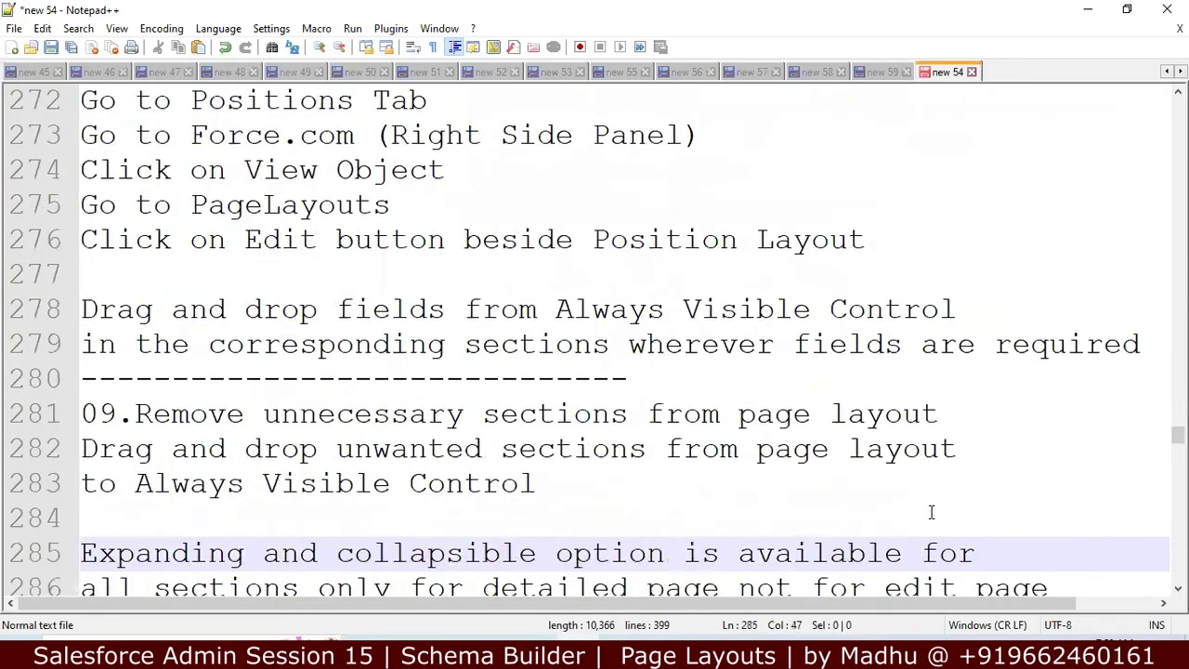
key("Down")
key("Down")
key("Down")
key("Down")
key("Down")
key("Down")
key("Down")
key("Down")
key("Down")
key("Down")
key("Down")
key("Down")
key("Down")
key("Down")
key("Down")
key("Down")
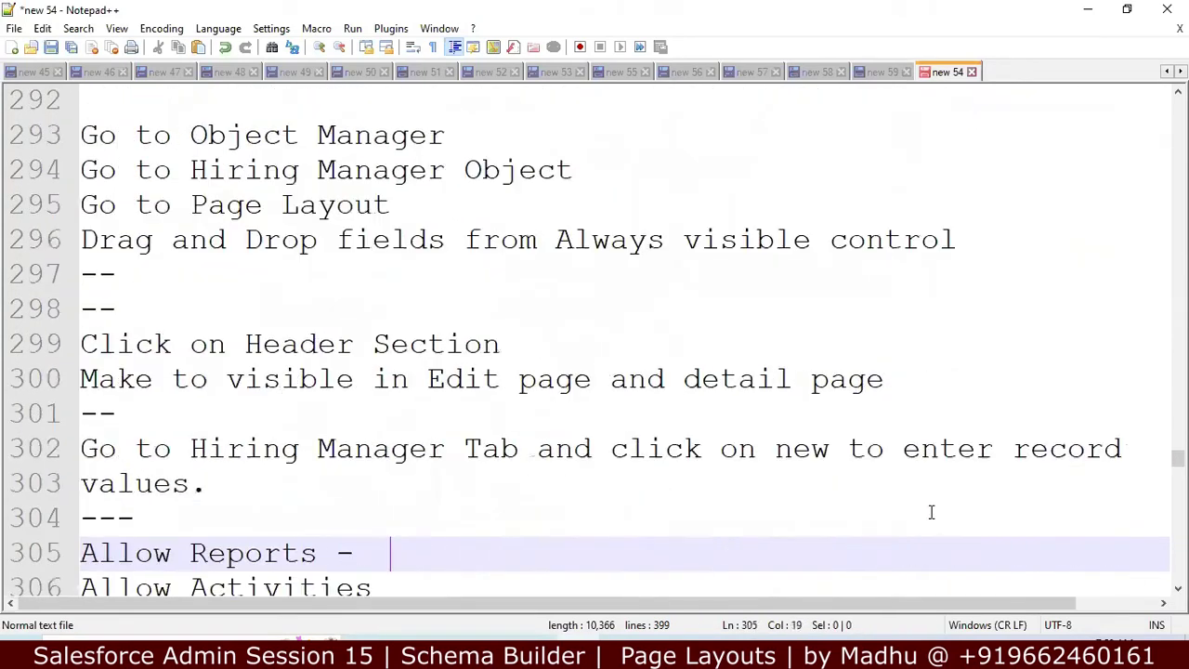
key("Down")
key("Down")
key("Down")
key("Down")
key("Down")
key("Down")
key("Down")
key("Down")
key("Down")
key("Down")
key("Down")
key("Down")
key("Up")
key("Up")
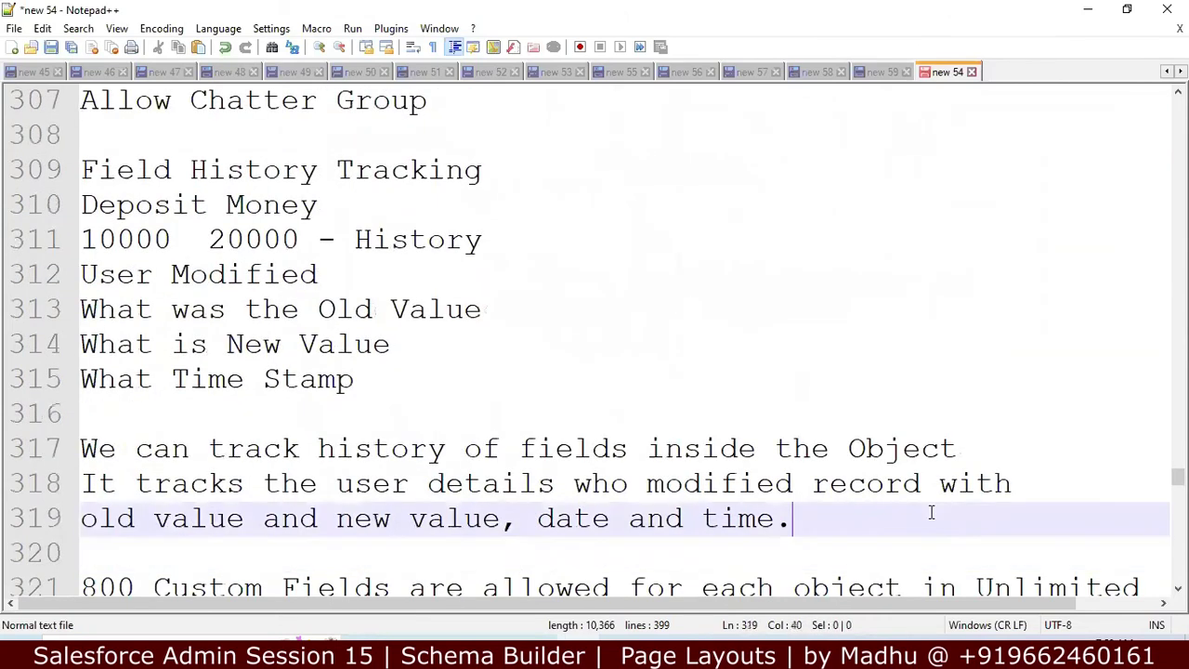
key("Up")
key("Up")
key("Up")
key("Up")
key("Up")
key("Up")
key("Up")
key("Up")
key("Up")
key("Up")
key("Up")
key("Up")
key("Up")
key("Up")
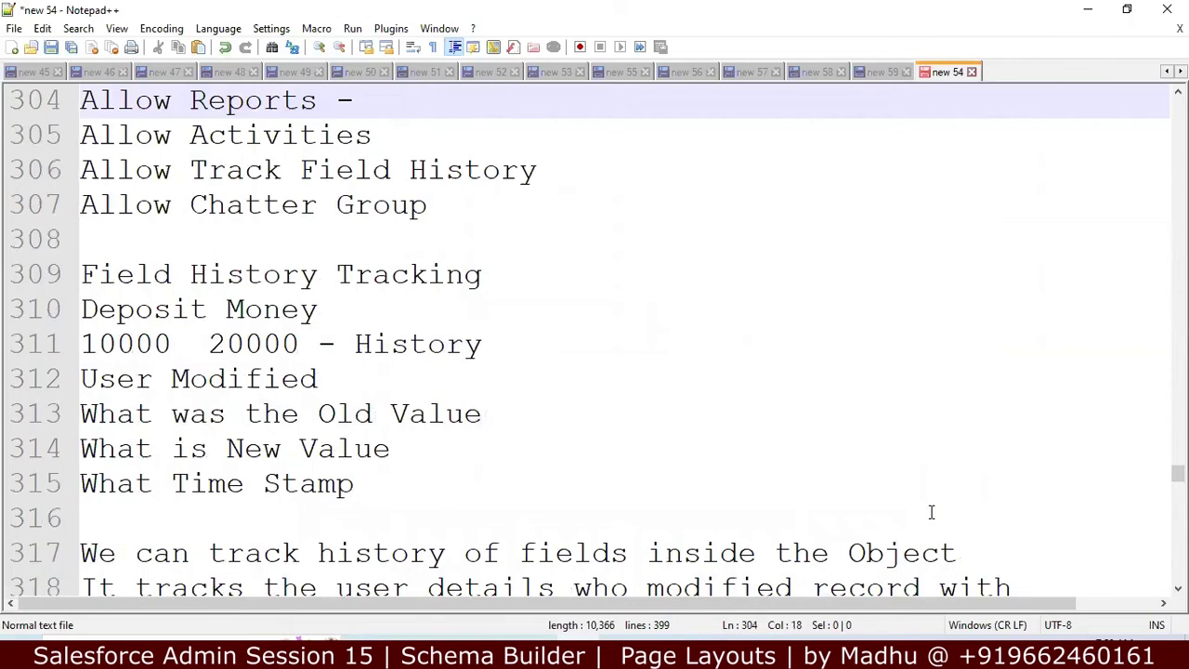
key("ctrl+Up")
key("ctrl+Up")
key("Down")
key("Down")
key("Down")
key("Down")
key("Down")
key("Down")
key("Down")
key("Down")
key("Down")
key("Down")
key("Down")
key("Down")
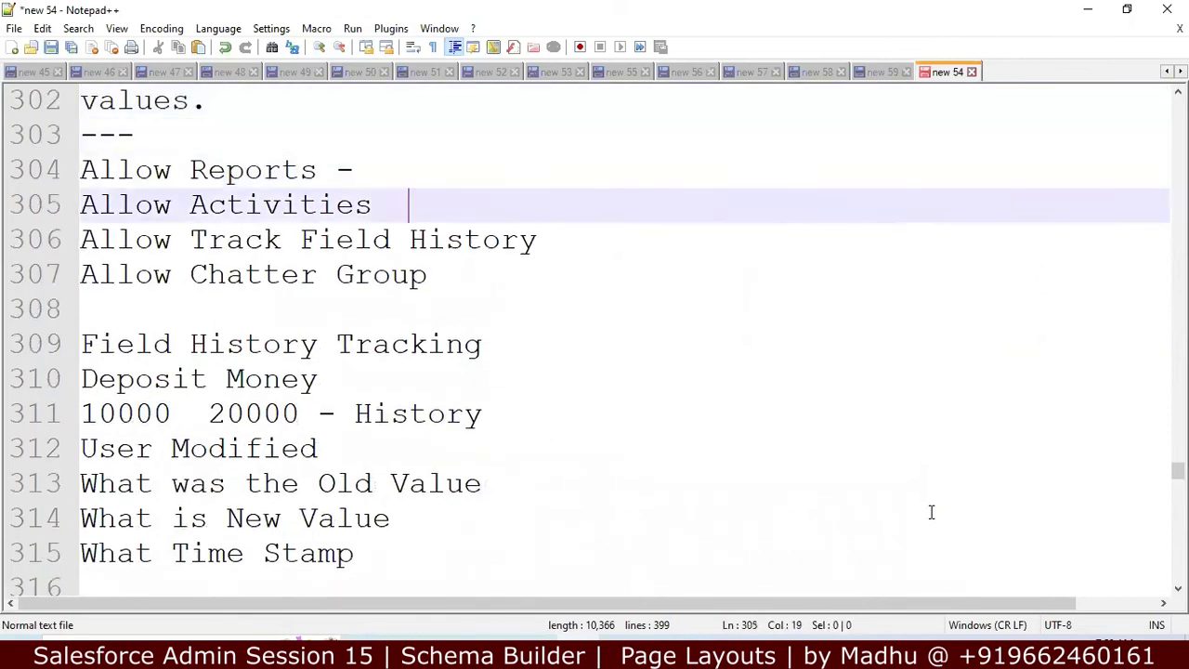
key("Down")
key("Down")
key("Down")
key("Down")
key("Down")
key("Down")
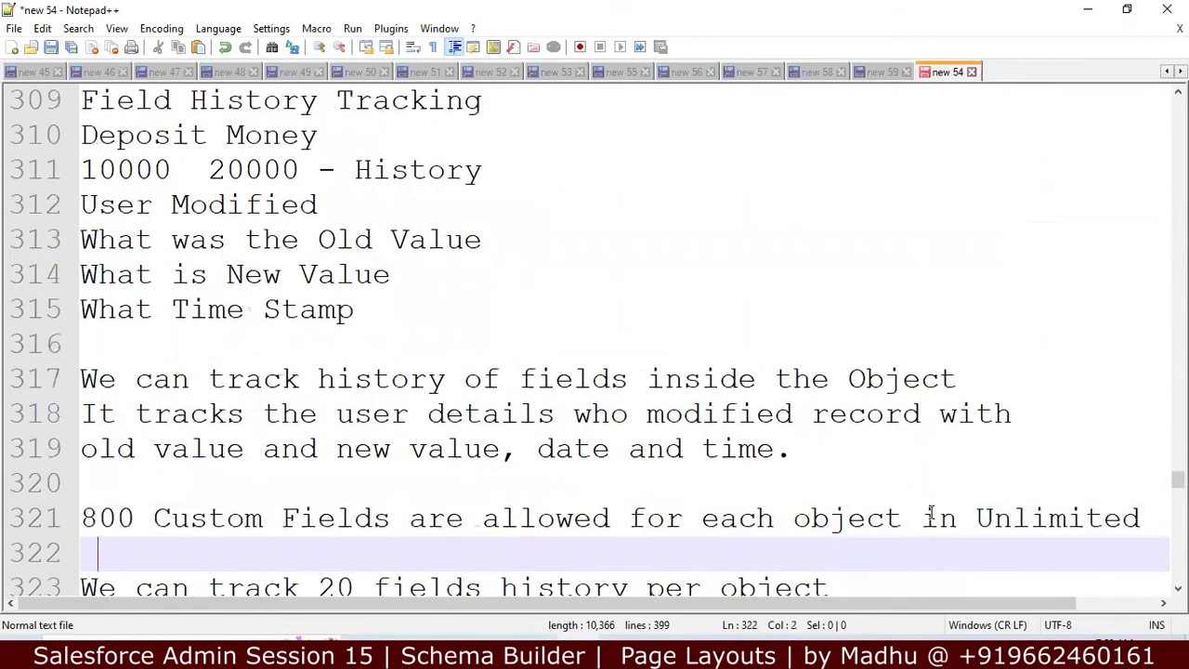
key("Down")
key("End")
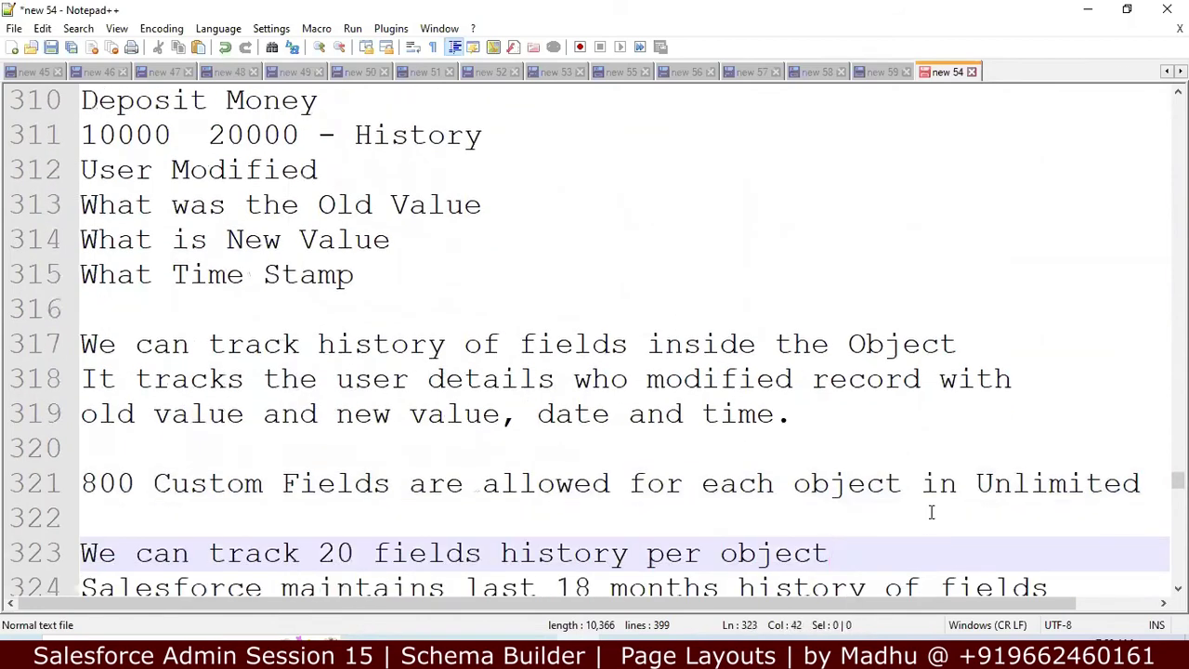
key("Down")
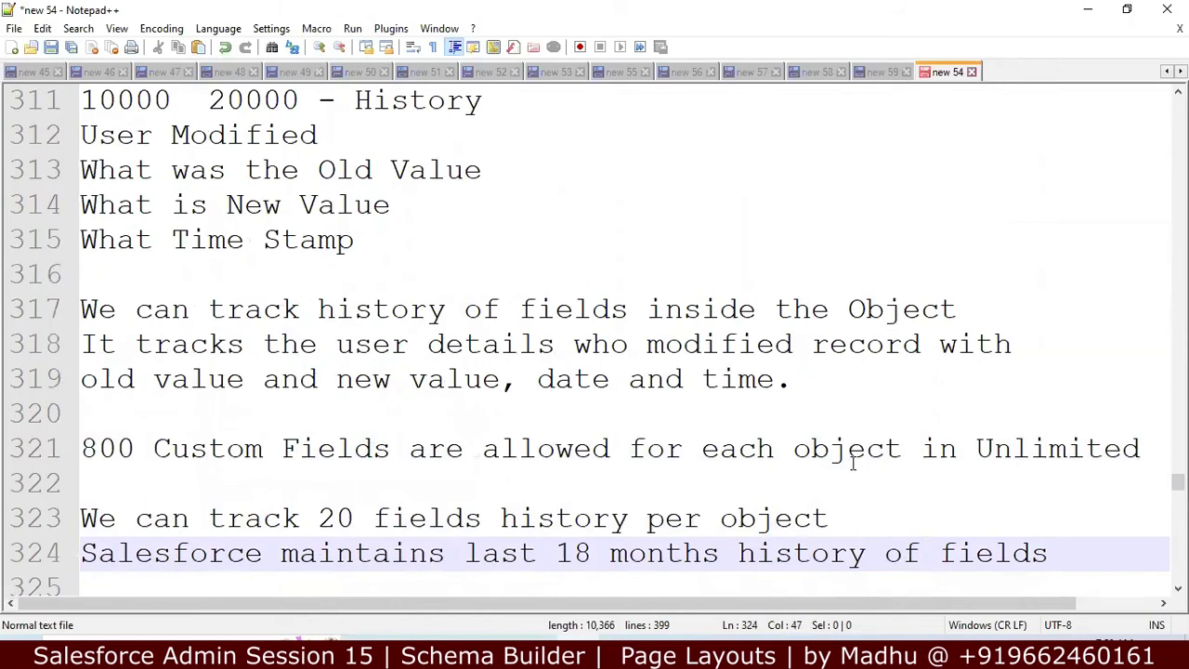
Step: Add a trailing dash to the Allow Track Field History line
left_click(665, 309)
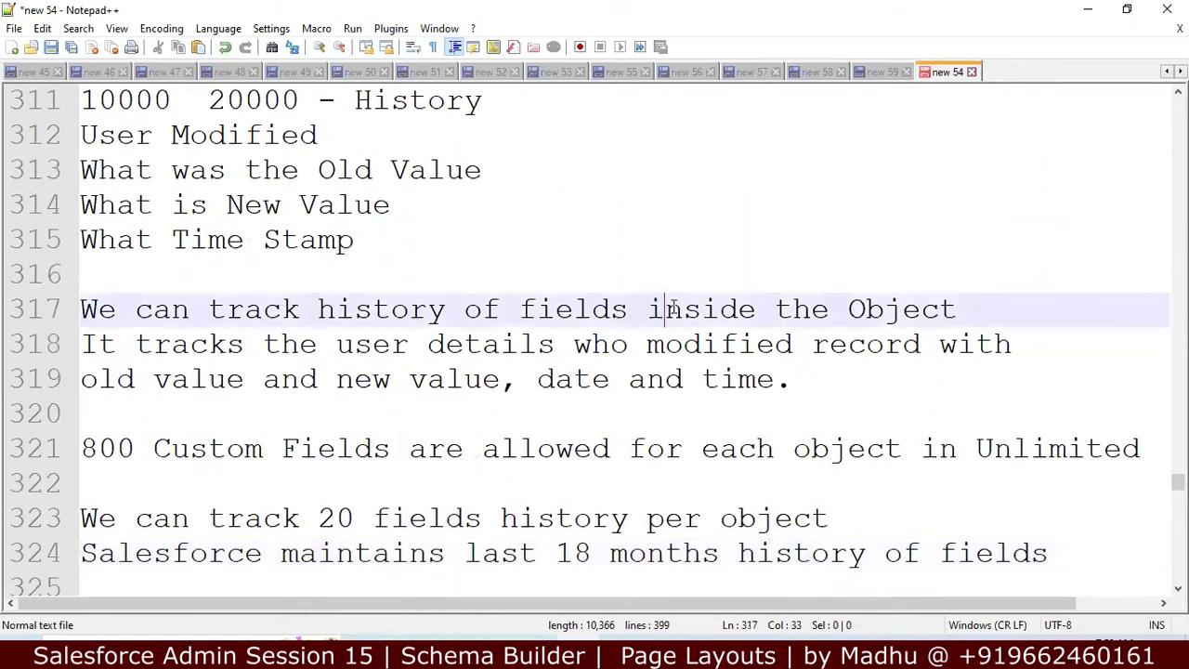
left_click(808, 309)
key("Up")
key("Up")
key("Up")
key("Up")
key("Up")
key("Up")
key("Up")
key("Up")
key("Up")
key("Up")
key("Up")
key("Up")
key("Up")
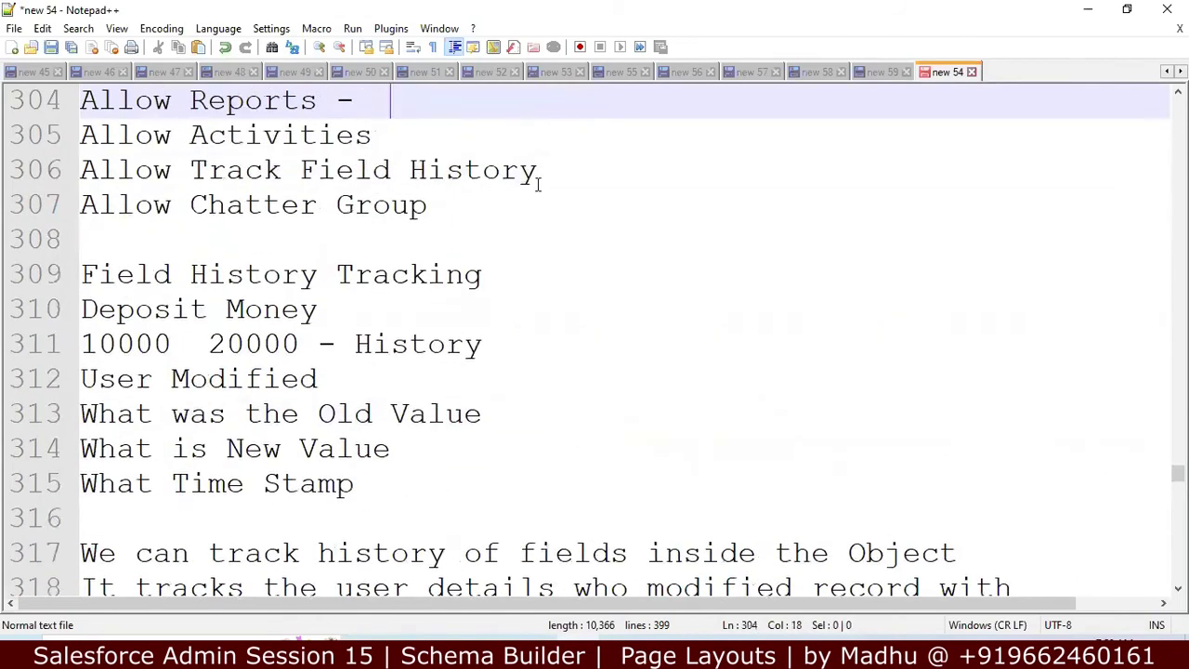
left_click(576, 180)
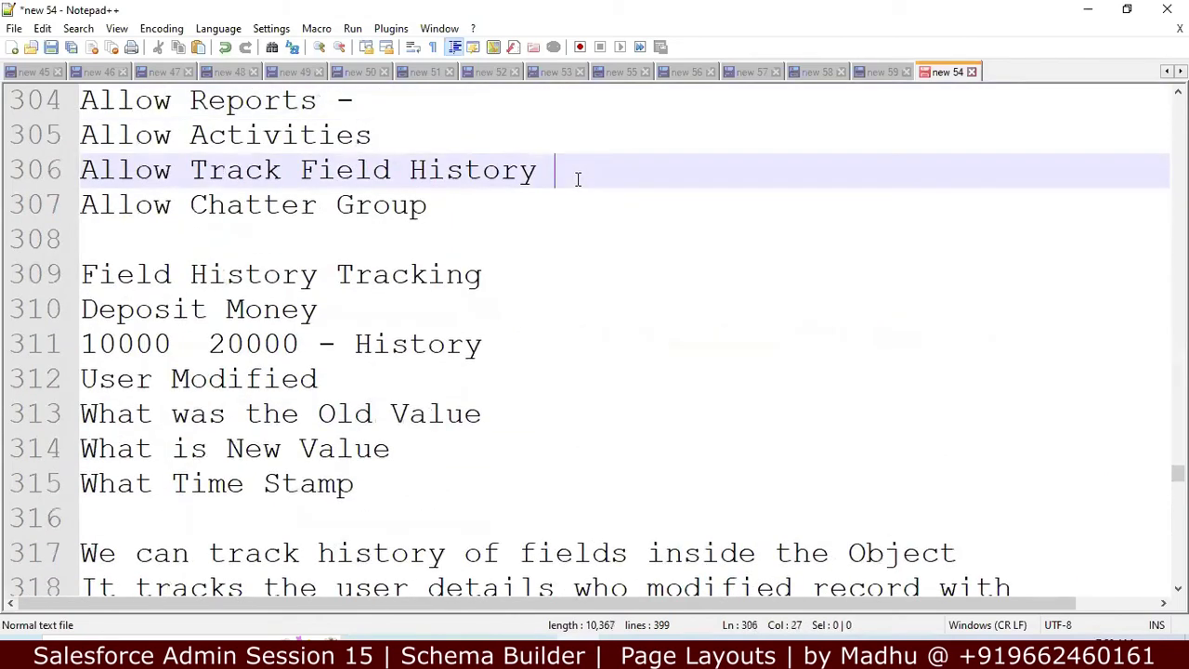
type("-")
Step: Review the tracked-details notes and insert a blank line above the 800 custom fields limit
left_click(379, 475)
key("Down")
key("Down")
key("Down")
key("Down")
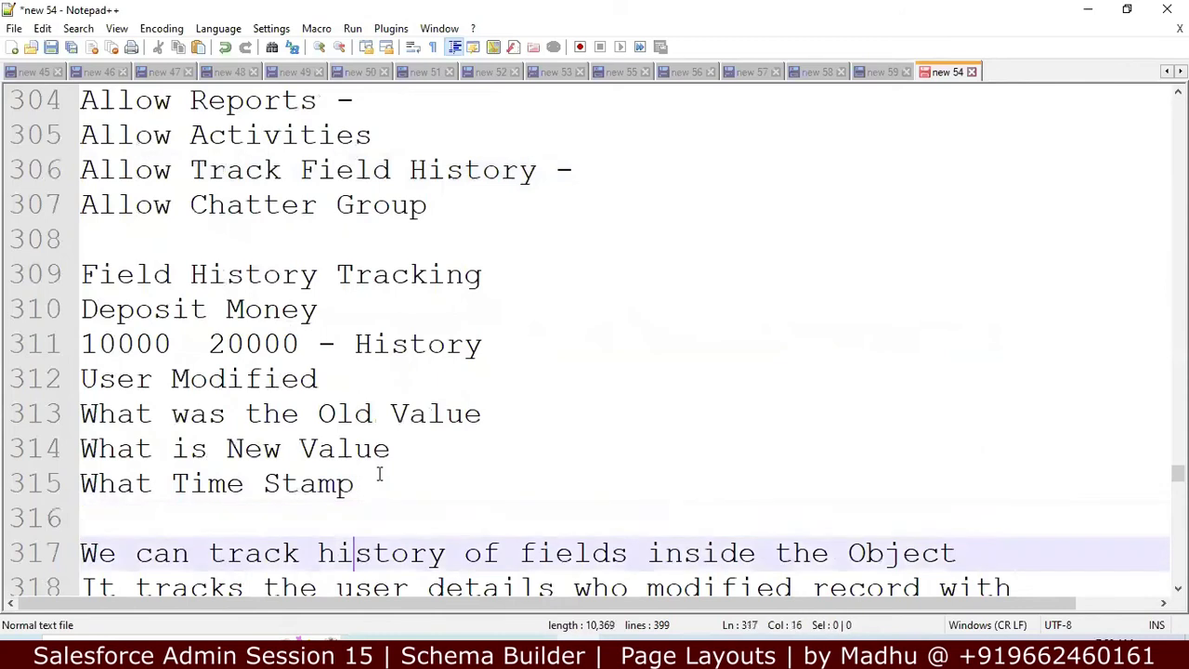
key("Down")
key("Down")
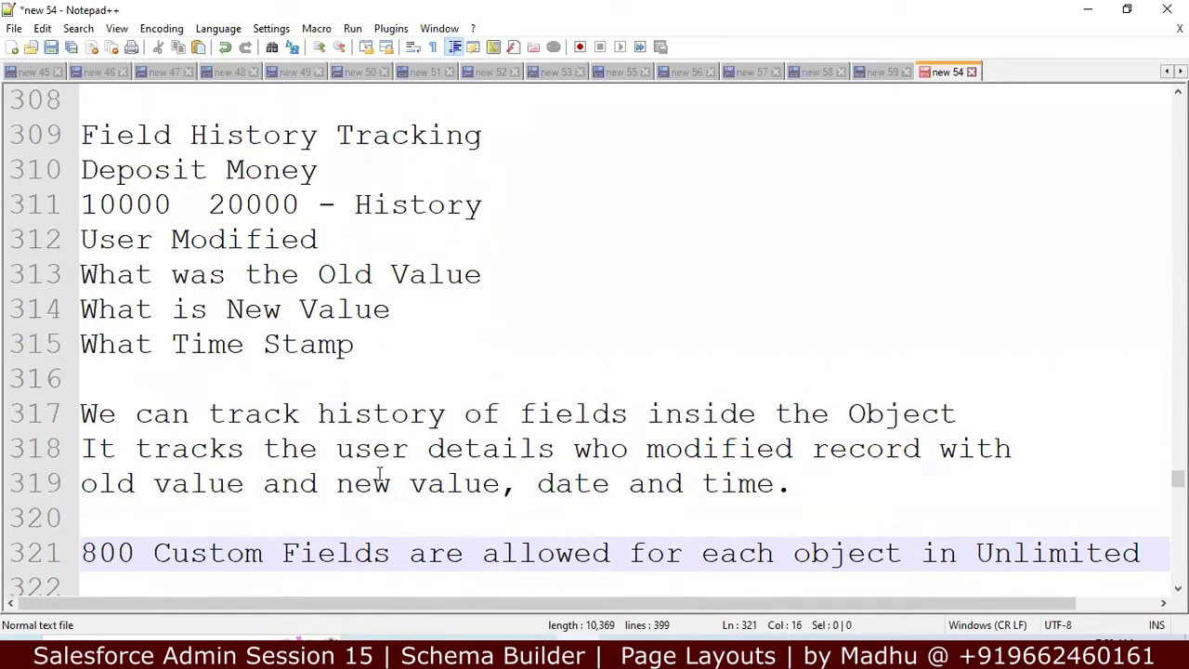
left_click(462, 449)
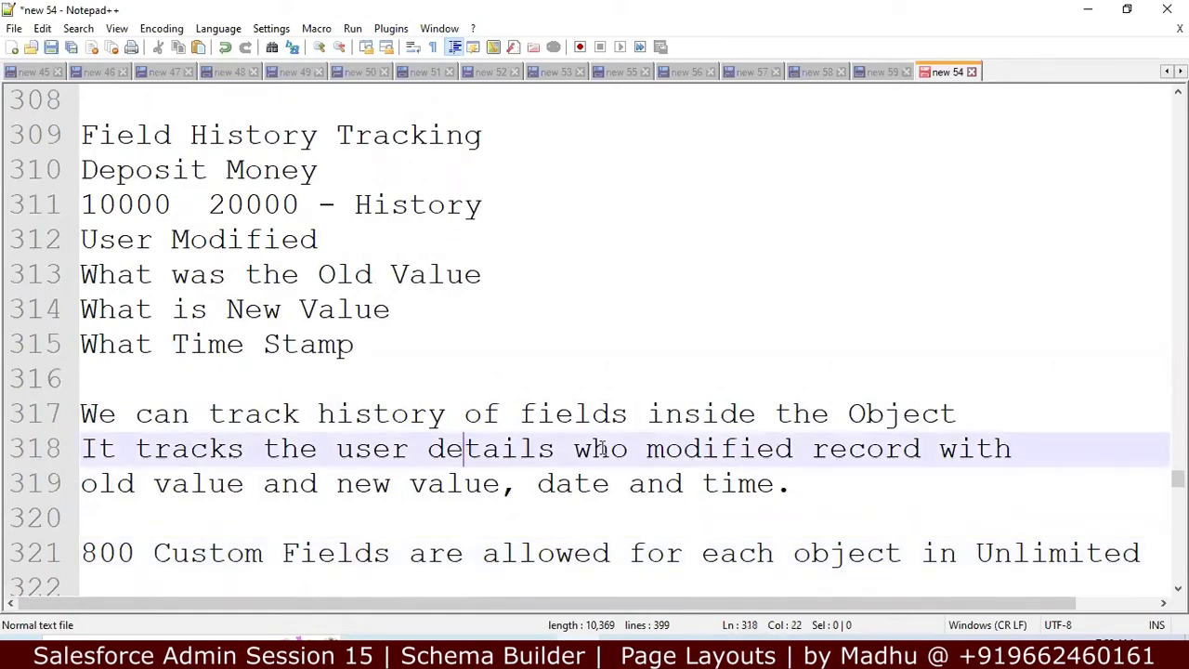
left_click(868, 450)
left_click(446, 483)
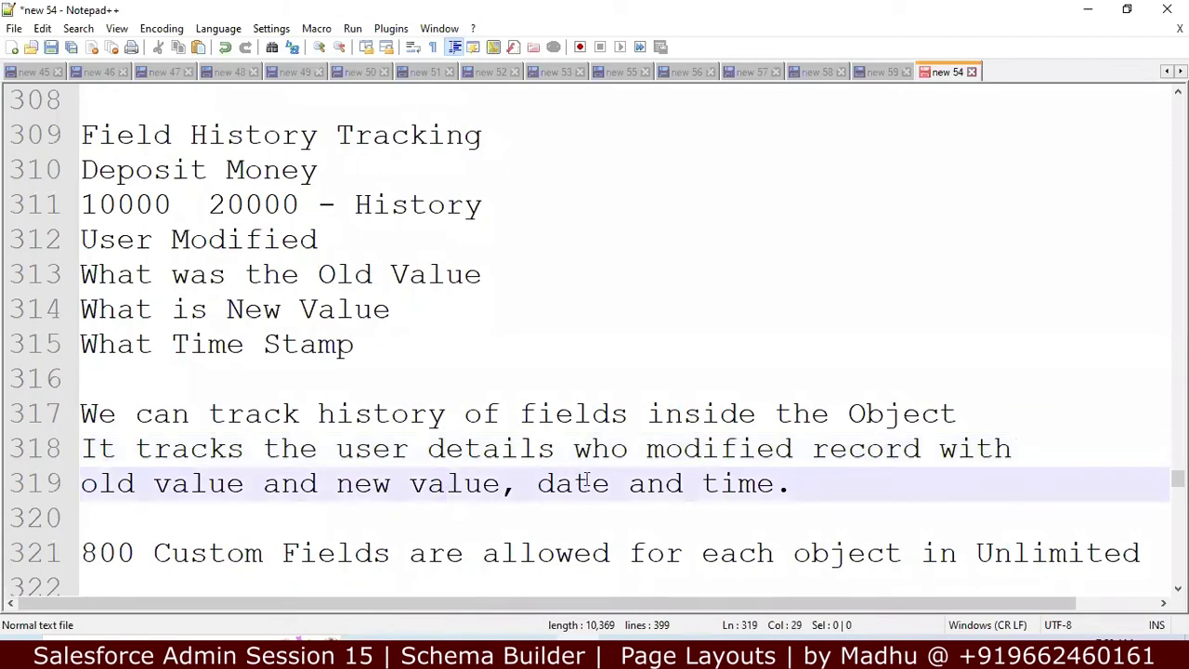
key("Down")
key("Down")
key("Down")
key("Down")
key("Down")
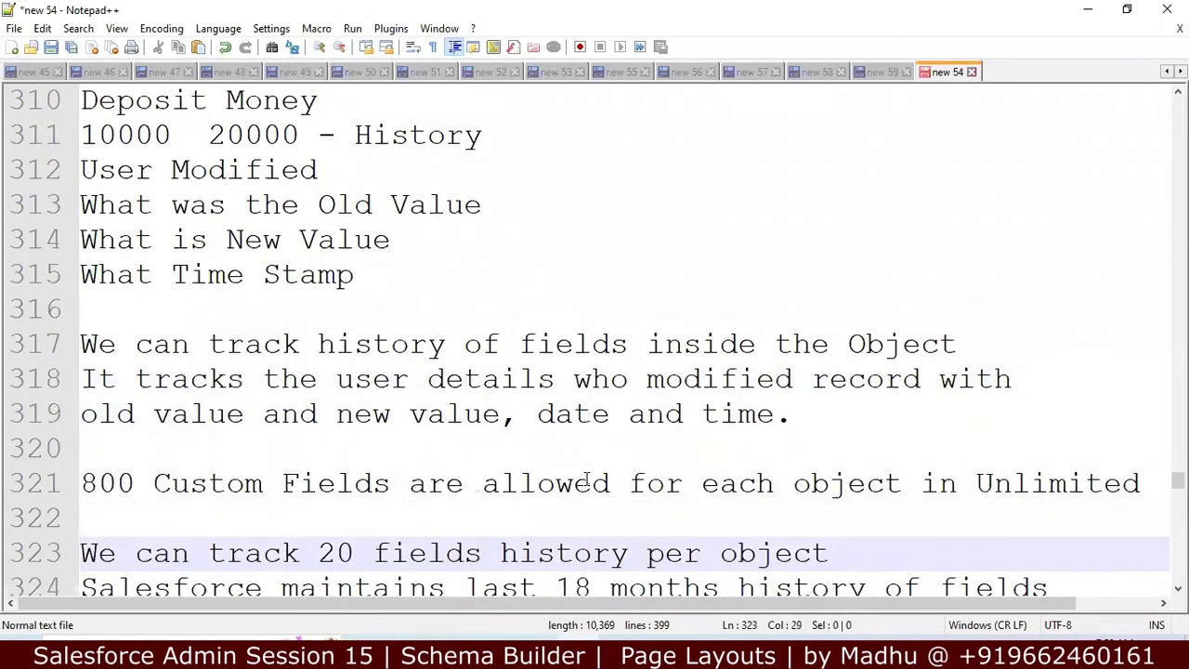
key("Up")
key("Up")
key("Up")
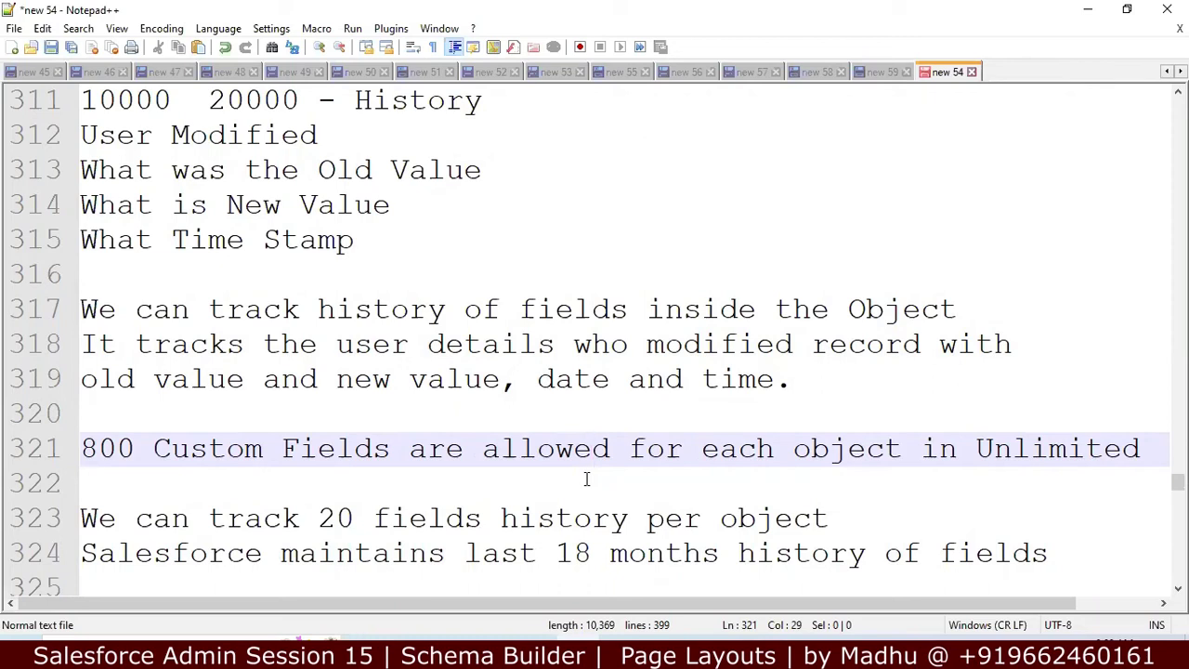
key("Down")
key("Down")
key("Down")
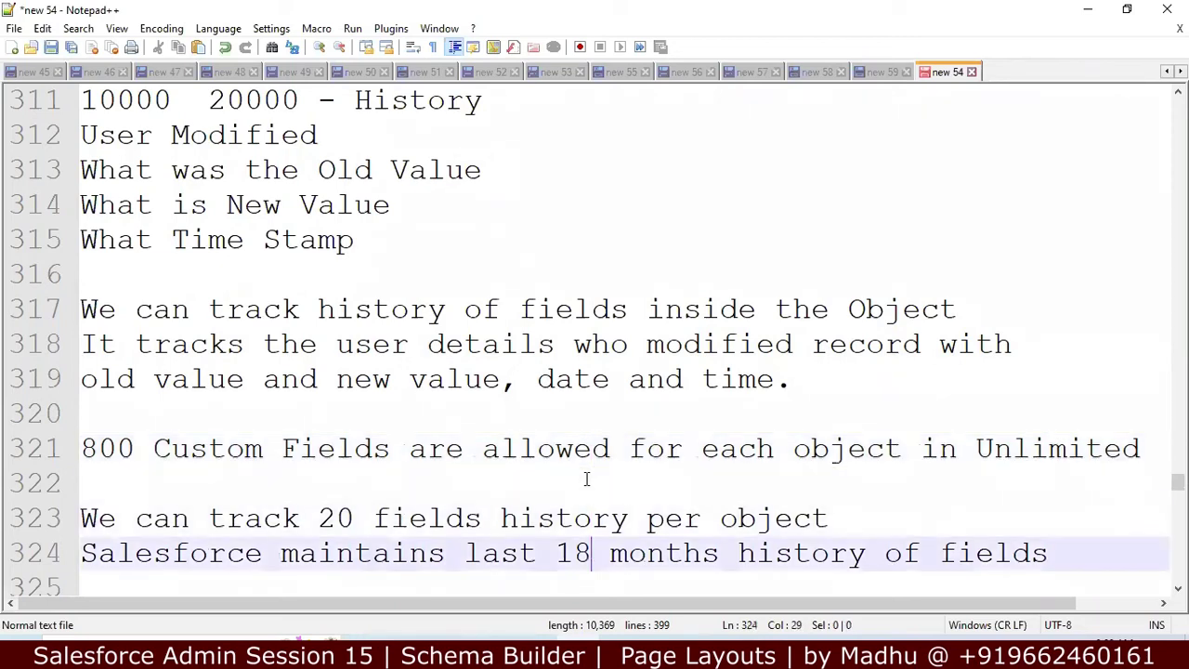
key("Down")
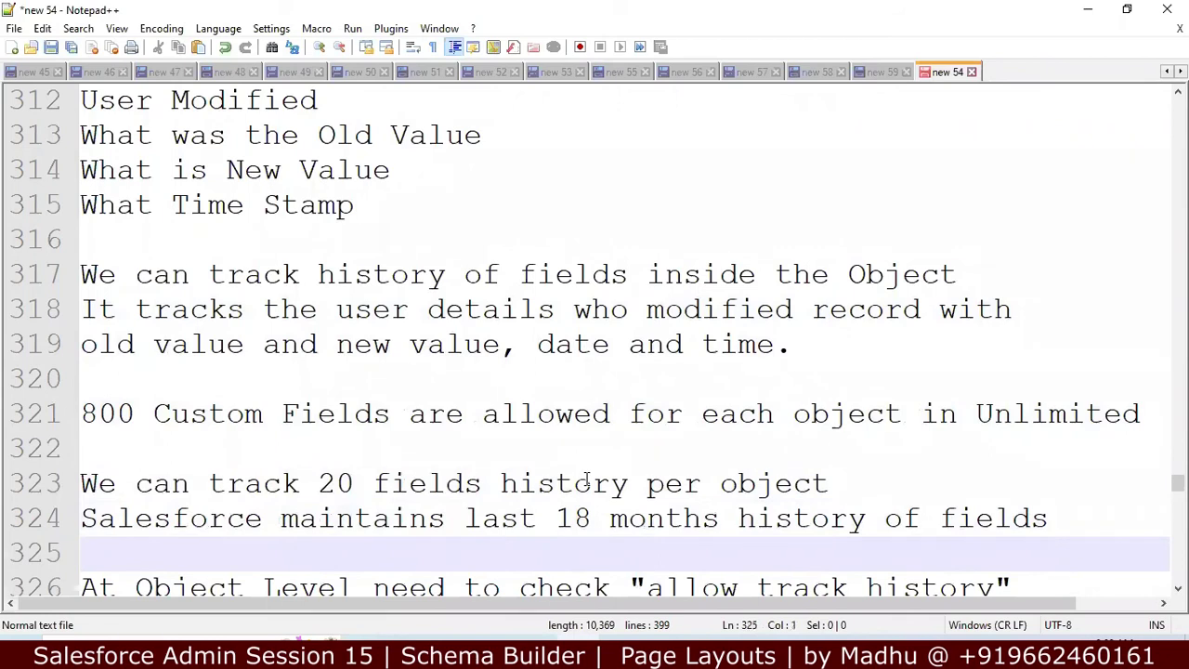
key("Up")
key("Up")
key("Up")
key("Up")
key("Up")
key("Return")
Step: Type the heading 'Governor Limits for Field' above the custom field limits
type("Gove")
key("BackSpace")
type("vernor Limits")
key("Return")
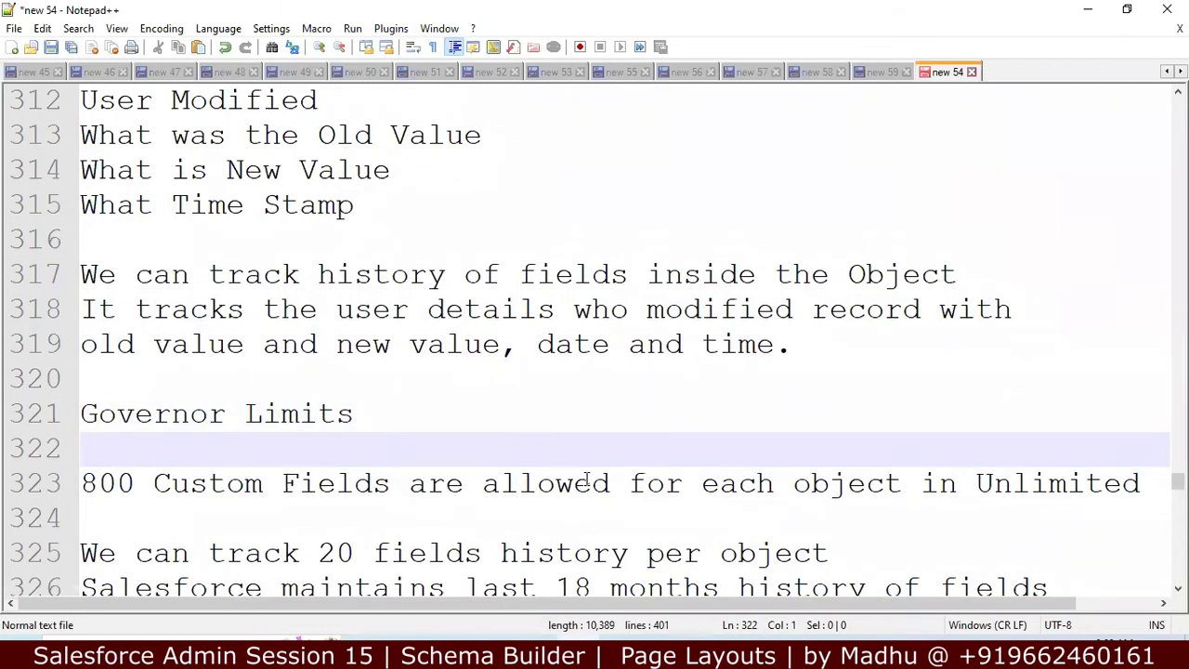
key("Left")
type("for ")
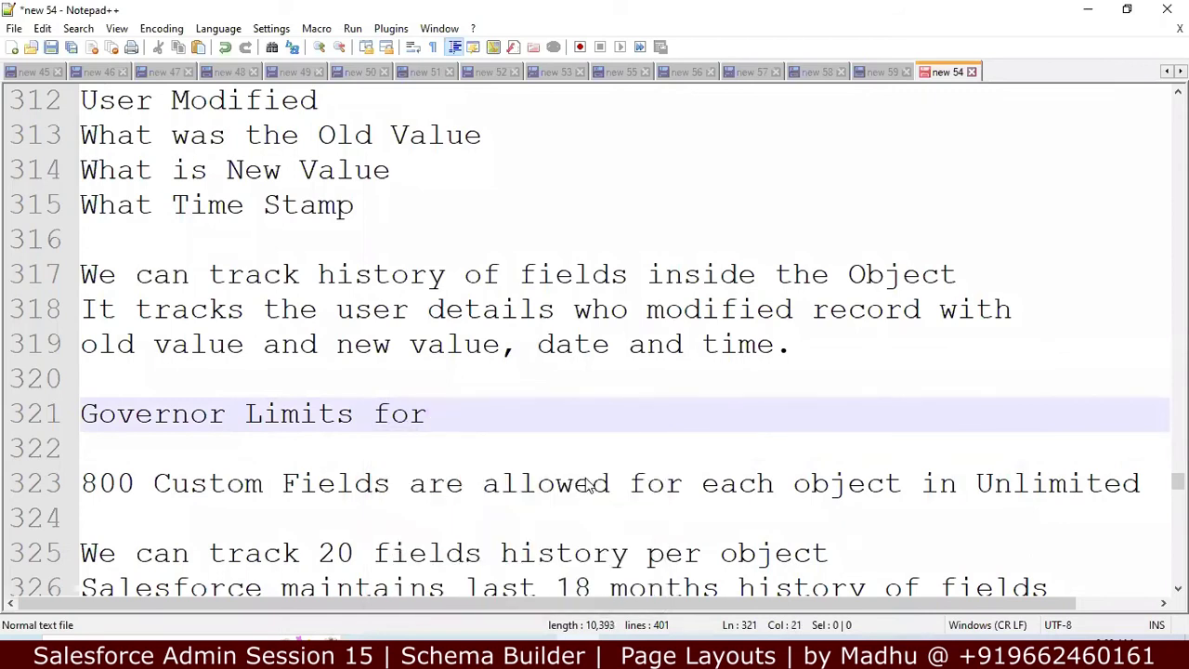
type("Field")
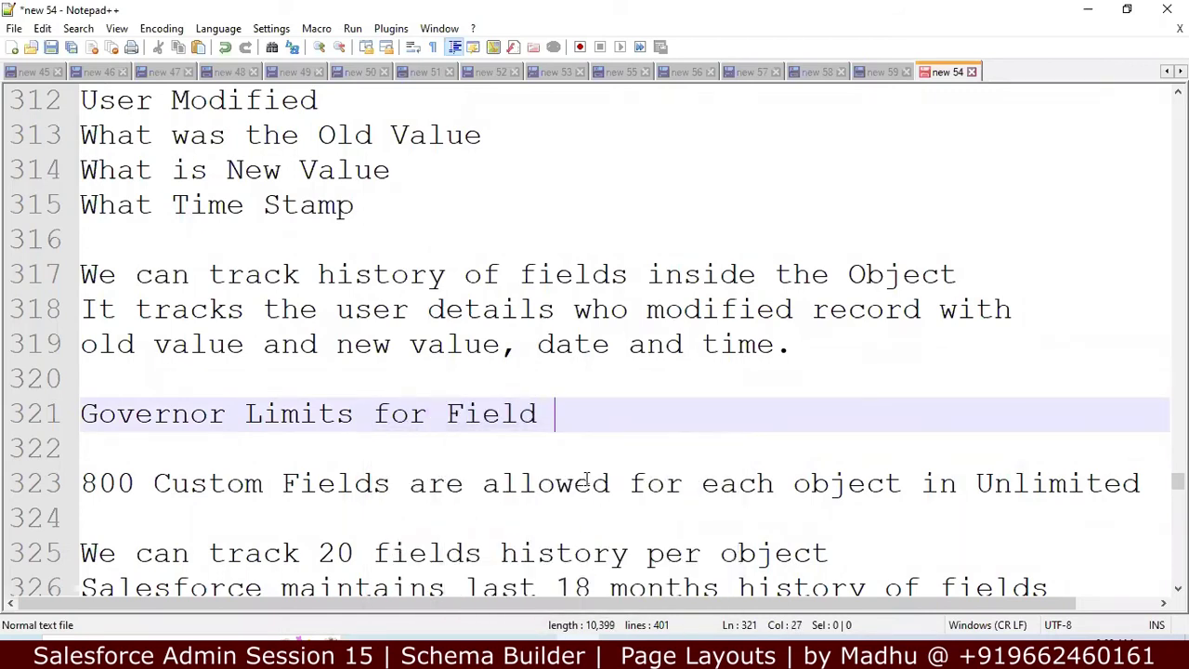
key("Down")
key("Down")
key("Down")
key("Down")
Step: Review the field history steps down to View Fields, then return to Salesforce
key("Down")
key("Down")
key("Down")
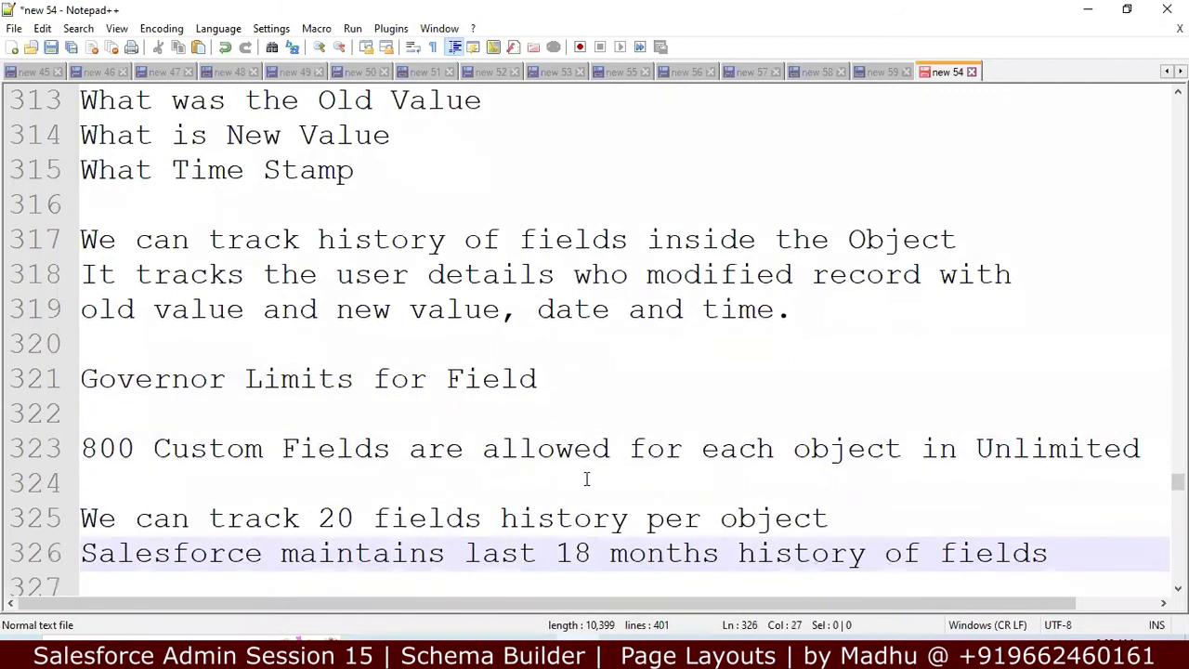
key("Down")
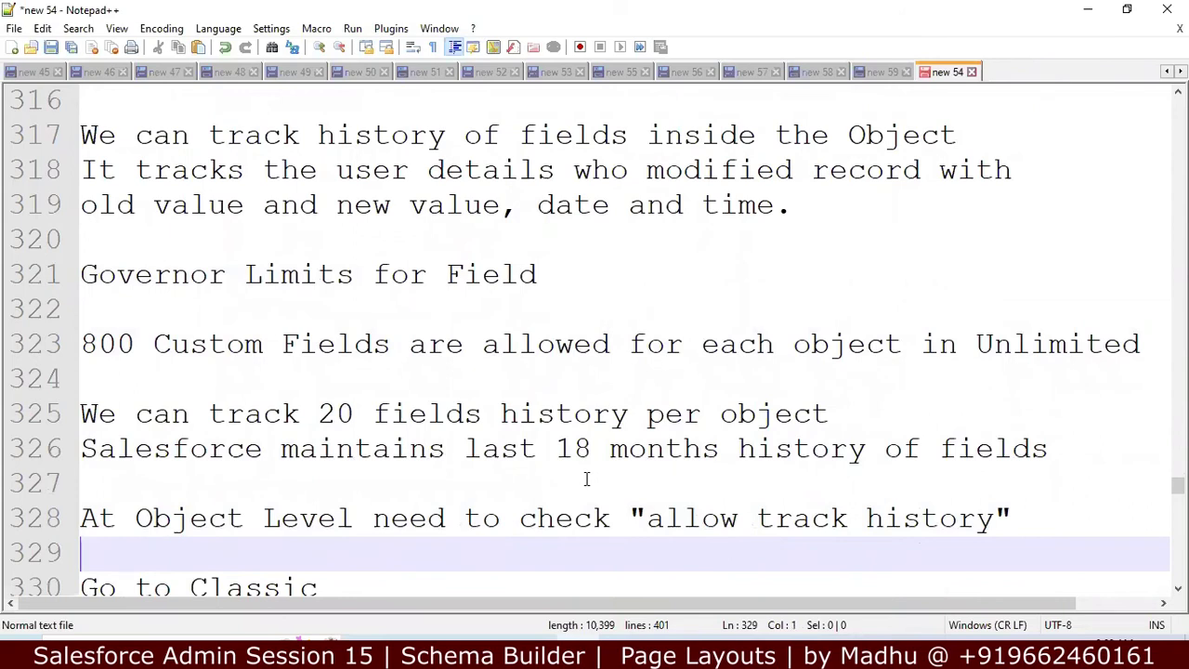
key("Down")
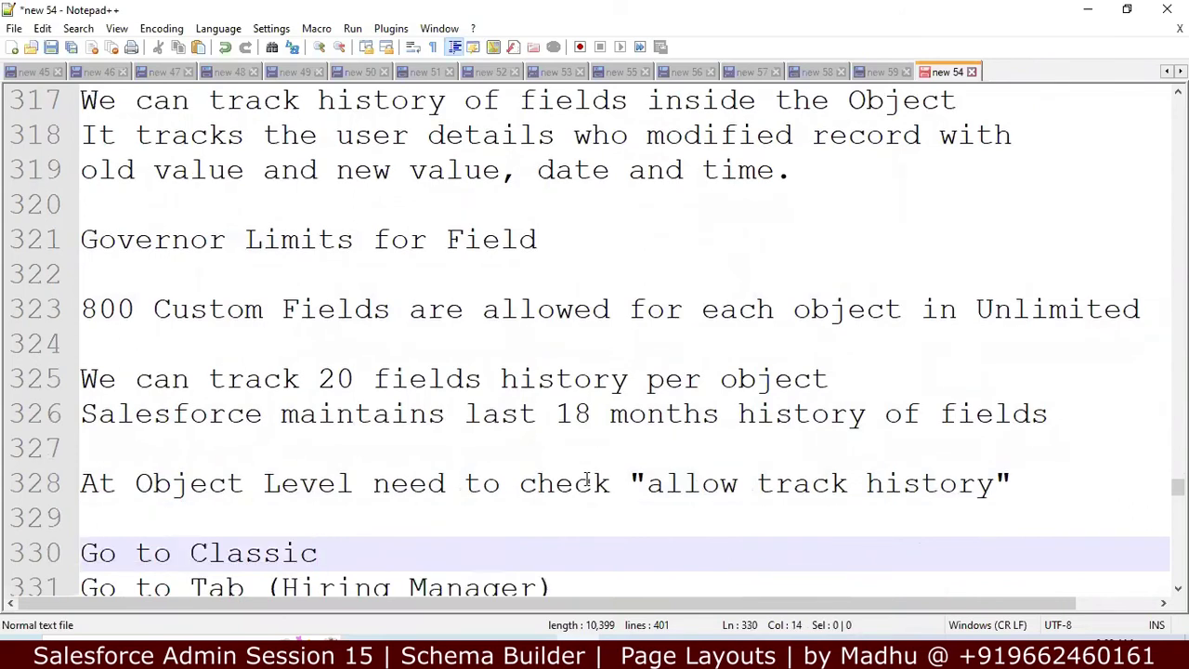
key("Up")
key("Up")
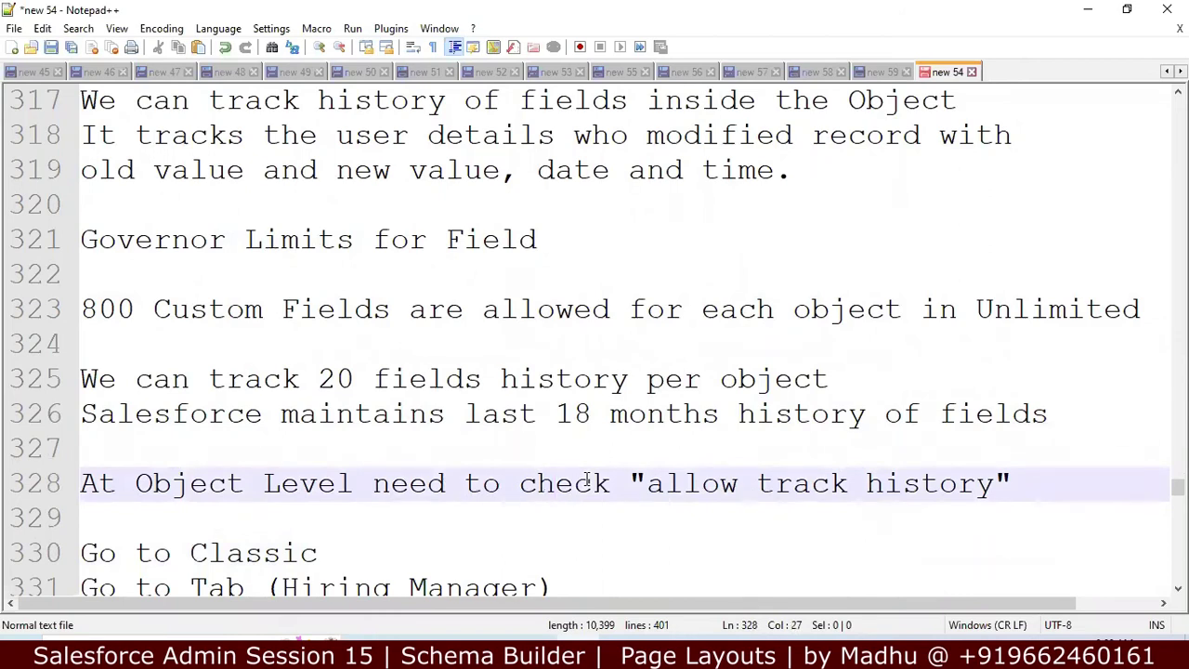
key("Down")
key("Down")
key("Down")
key("Down")
key("Down")
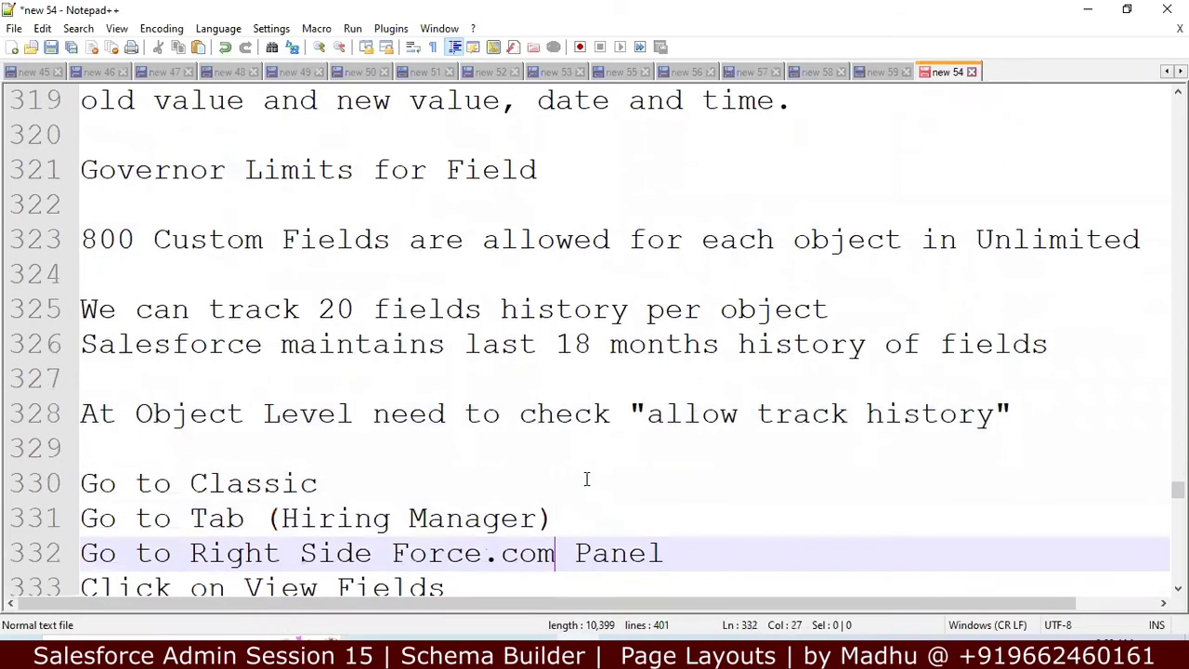
key("Down")
key("Down")
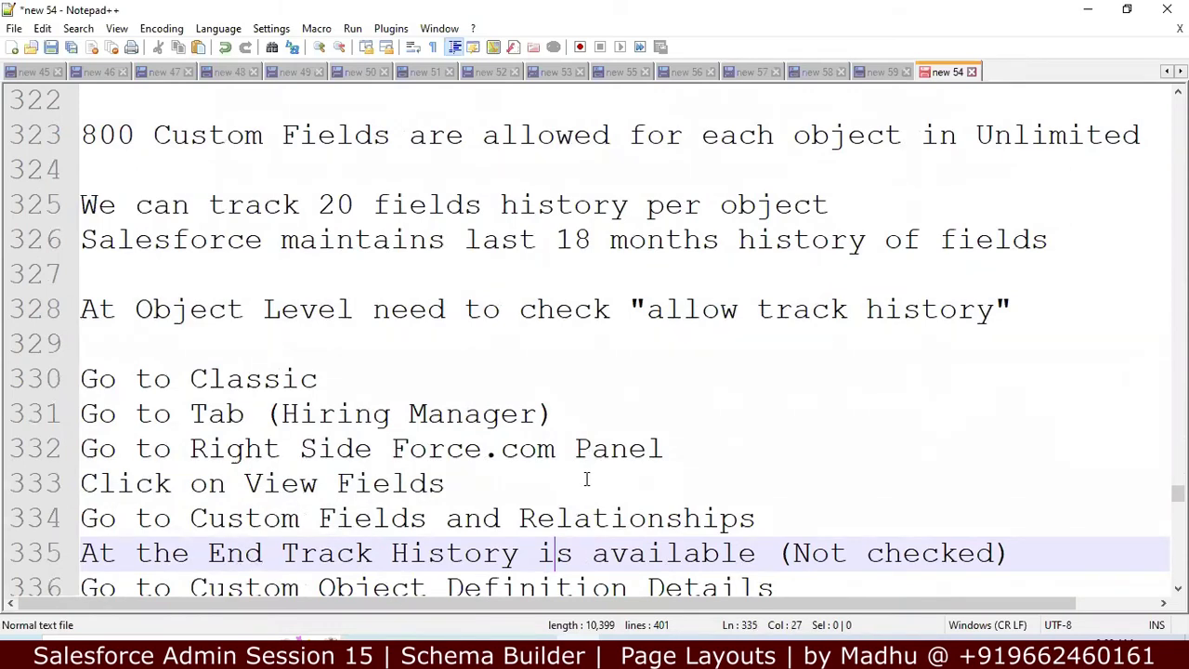
key("Down")
key("Down")
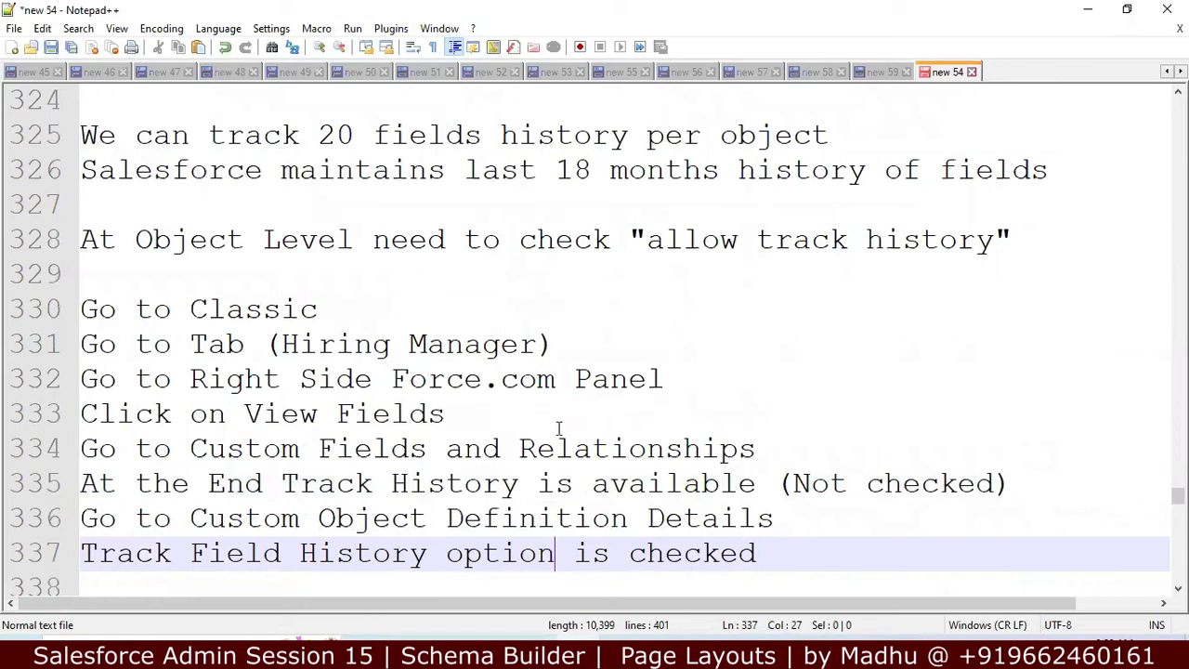
left_click(559, 426)
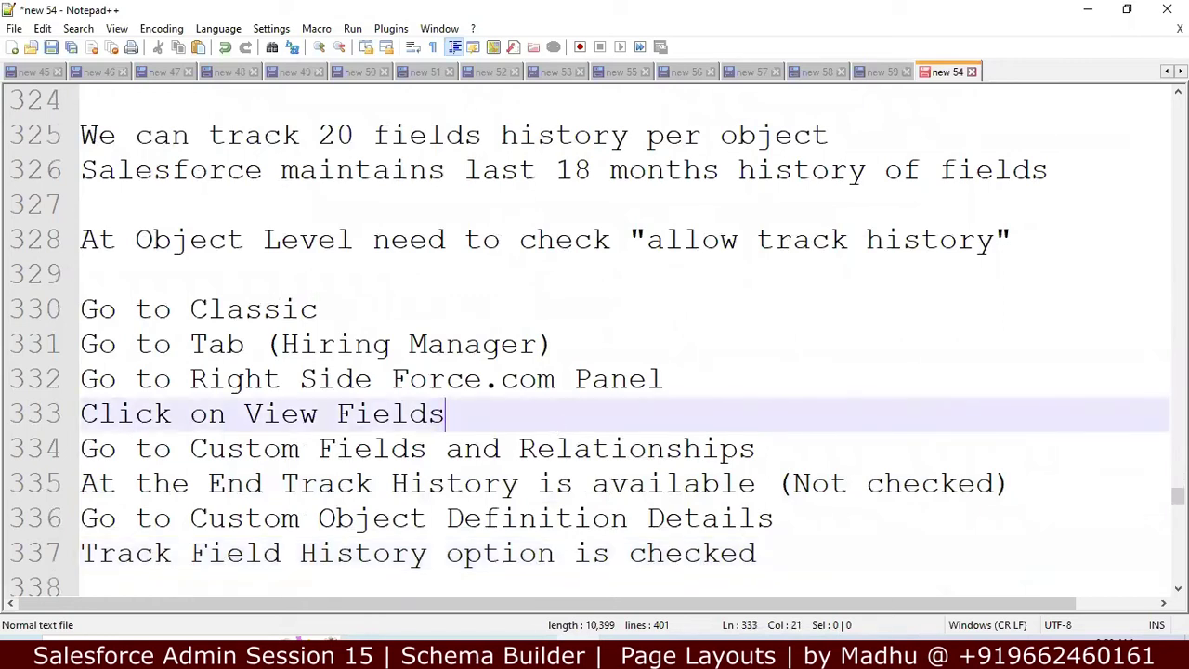
key("alt+Tab")
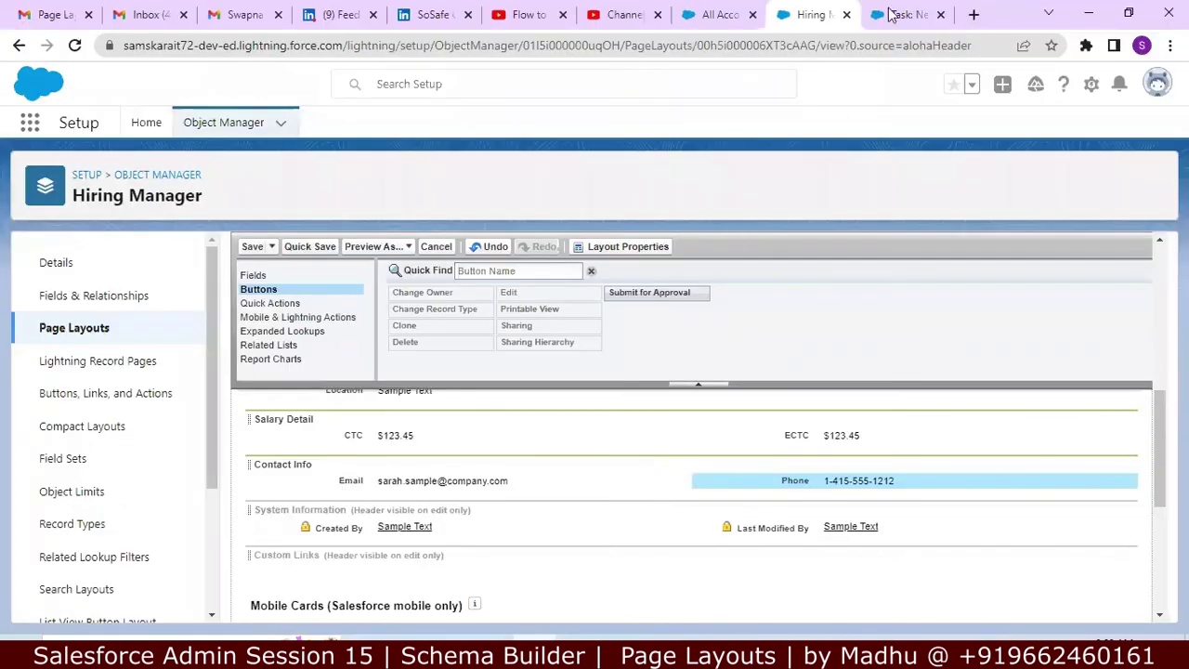
Step: From the Hiring Managers home, open View Fields via the force.com quick access menu
left_click(889, 14)
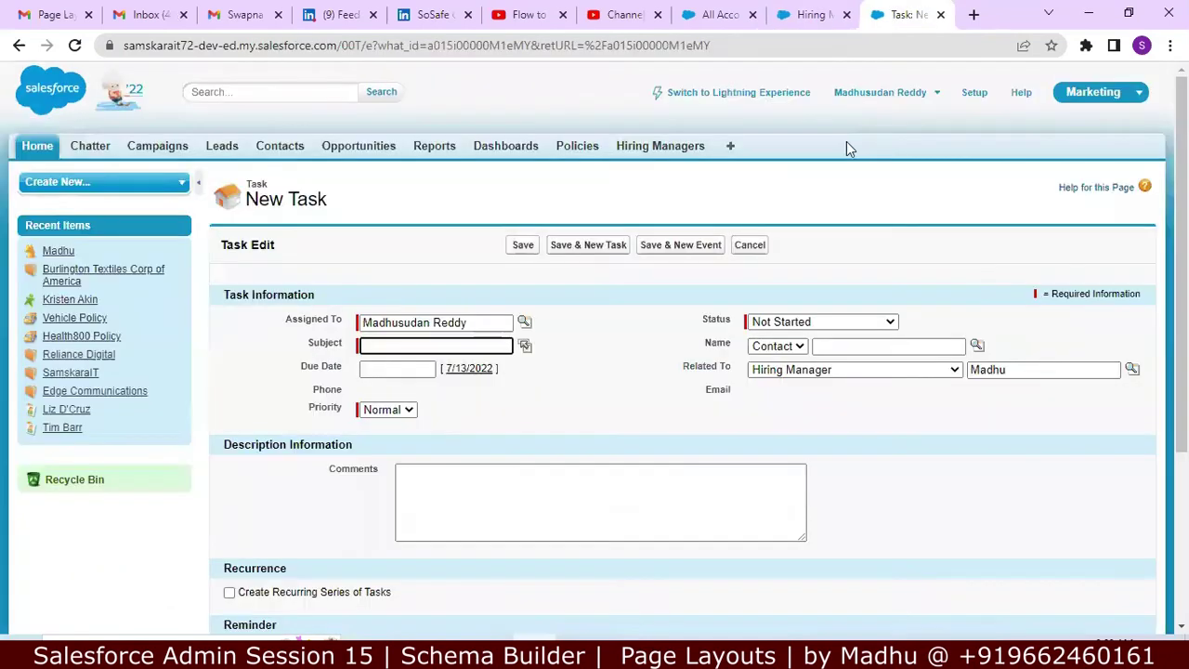
left_click(710, 26)
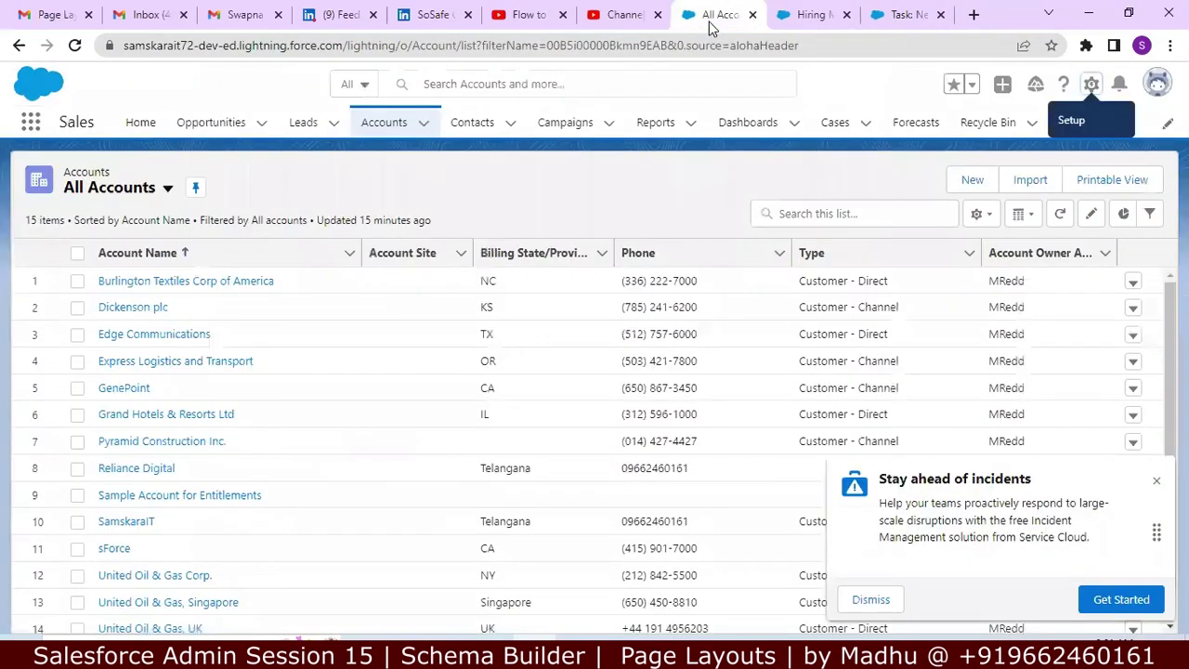
left_click(899, 16)
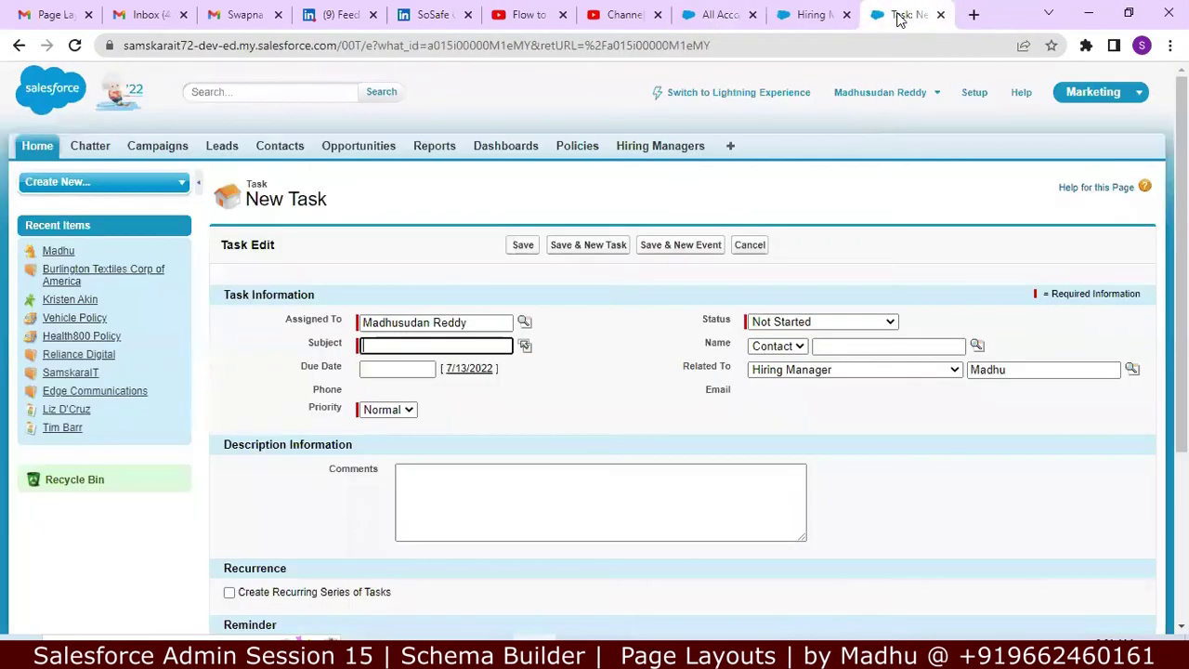
left_click(638, 157)
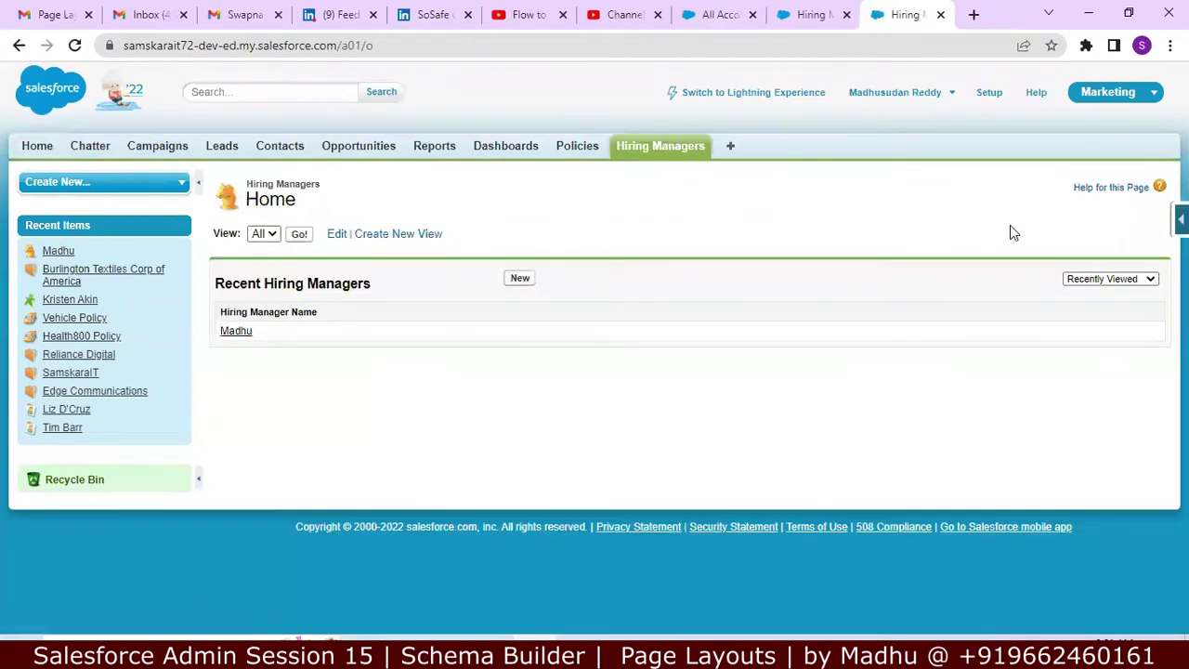
left_click(1180, 220)
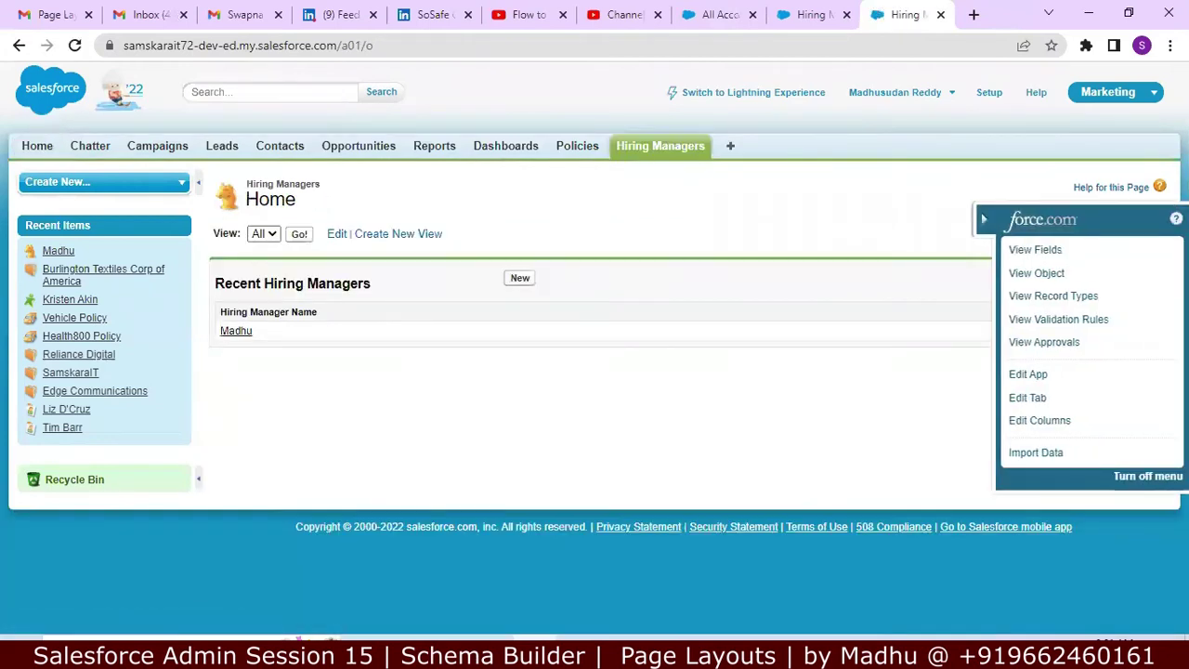
left_click(1057, 249)
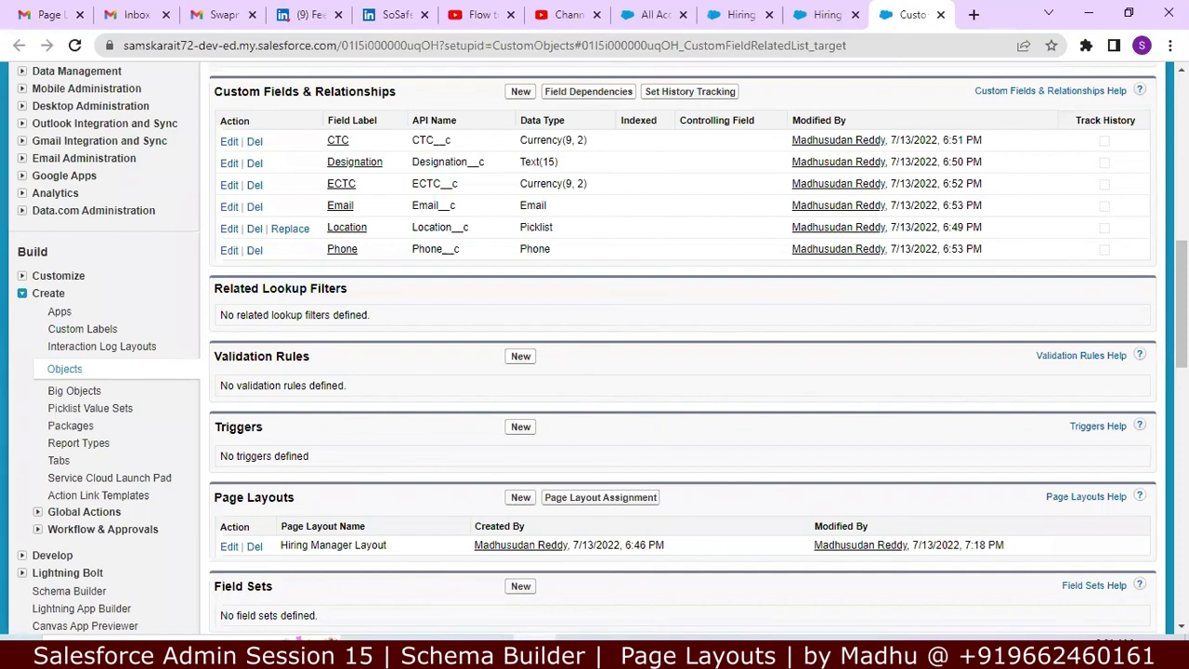
Step: Scroll through the object's setup page to the Custom Fields & Relationships section
scroll(683, 353, "down", 3)
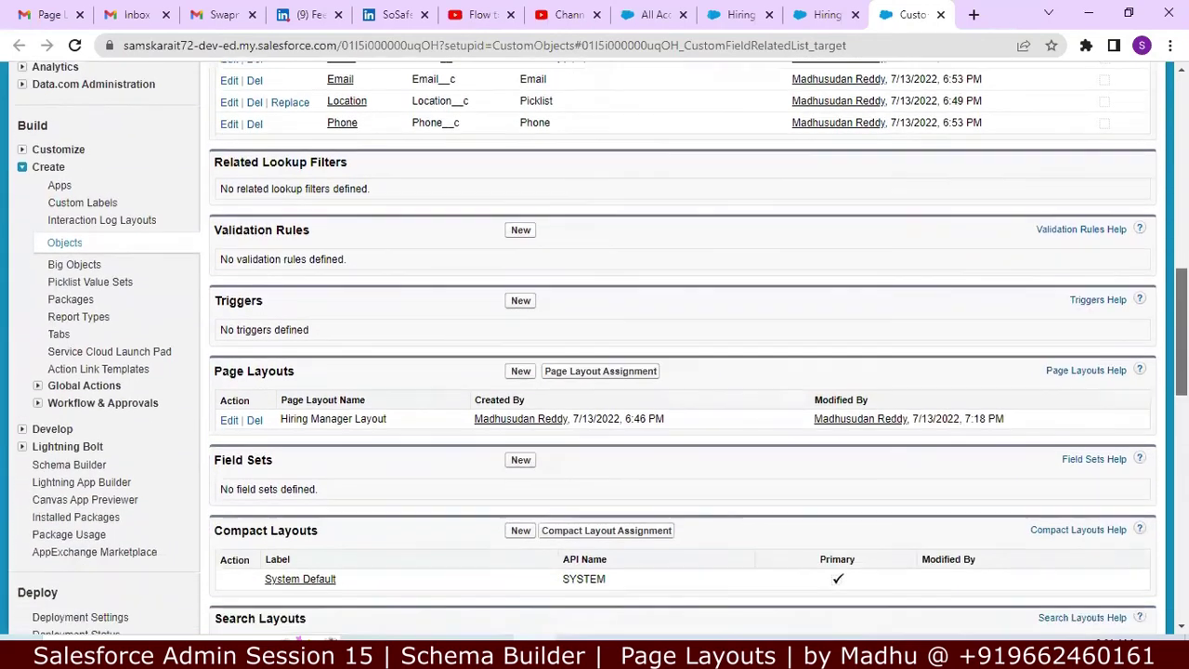
scroll(1160, 394, "down", 3)
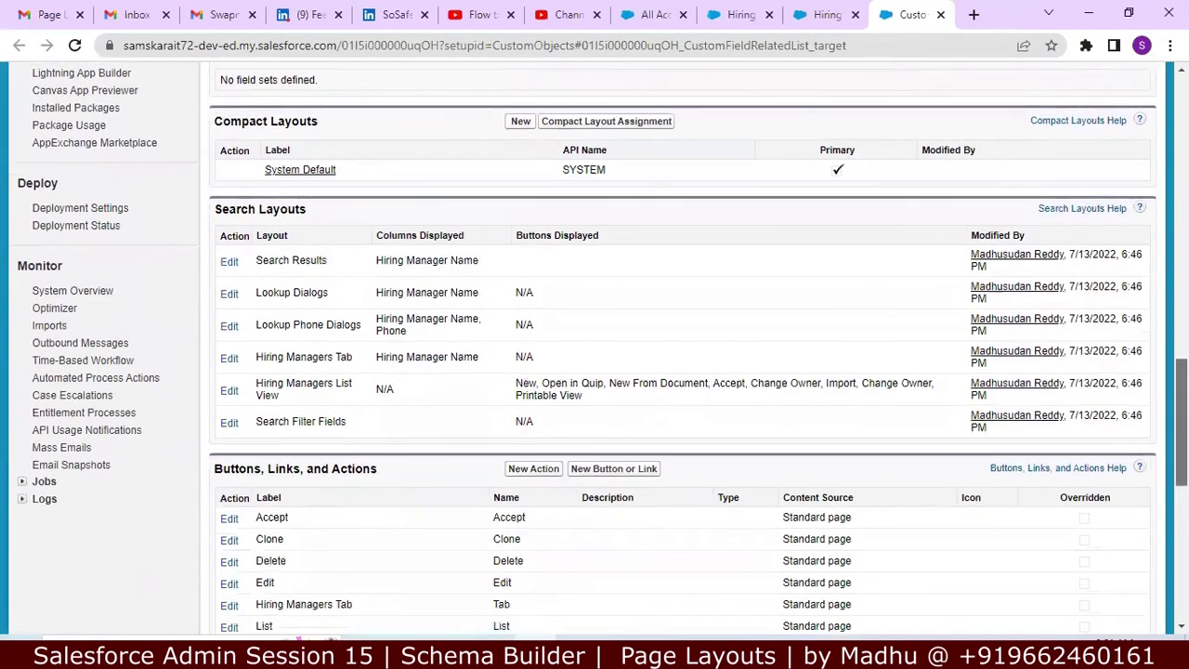
scroll(1159, 395, "down", 4)
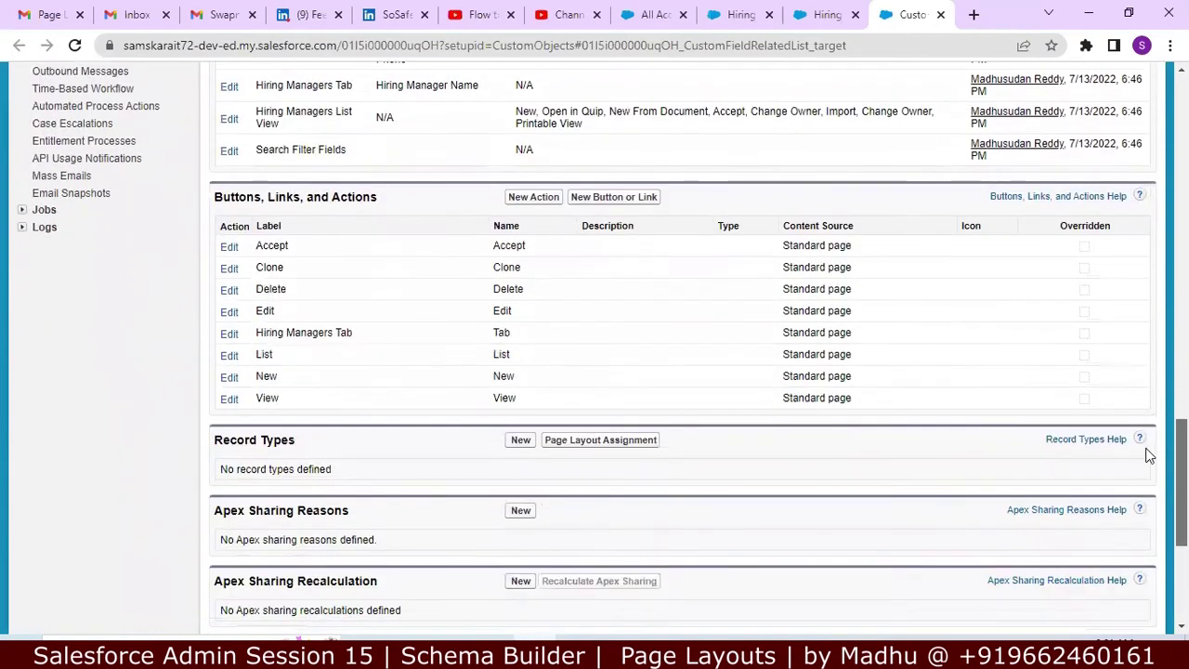
scroll(1136, 492, "down", 2)
scroll(1136, 490, "up", 2)
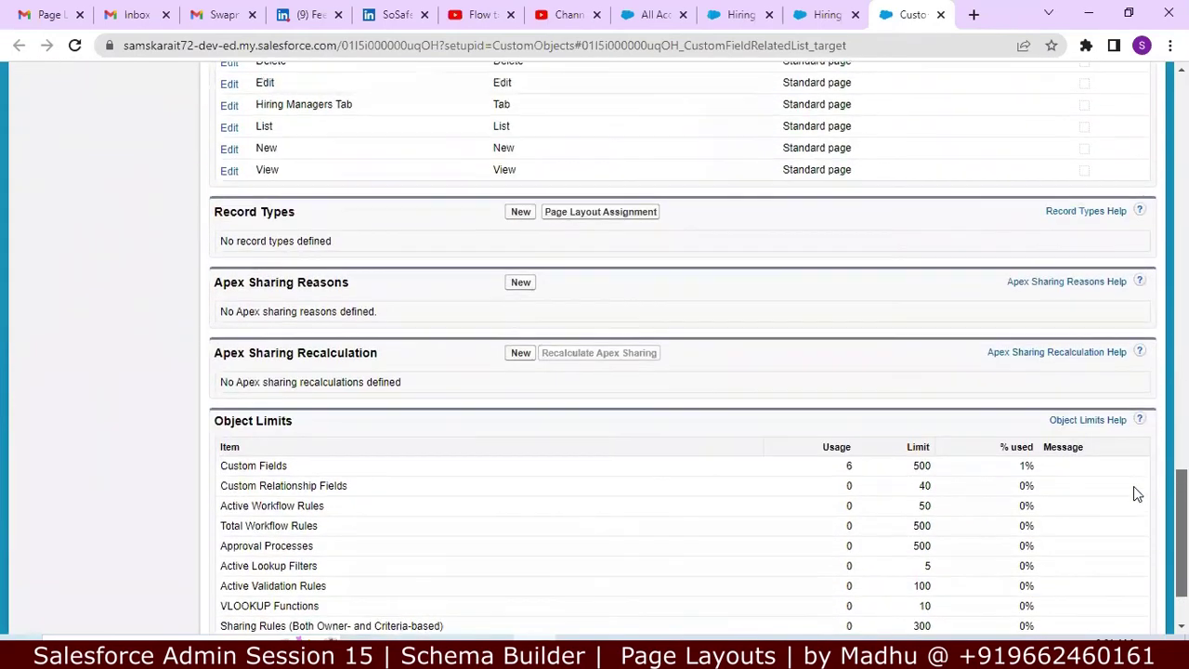
scroll(1135, 450, "up", 3)
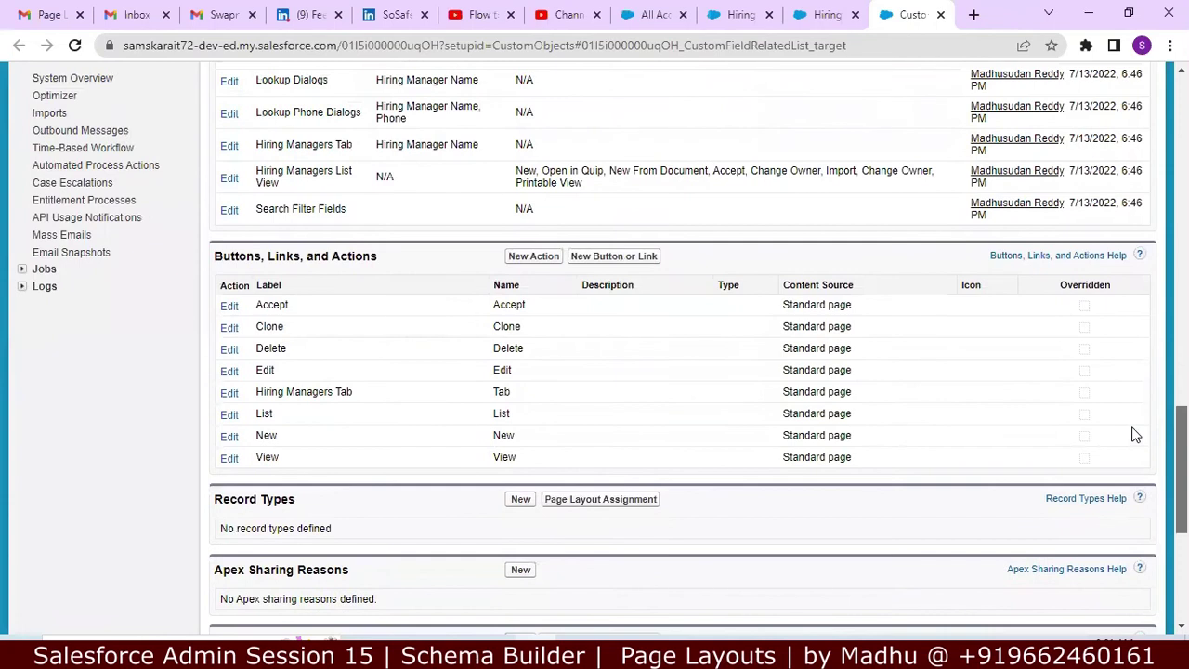
scroll(1131, 418, "up", 1)
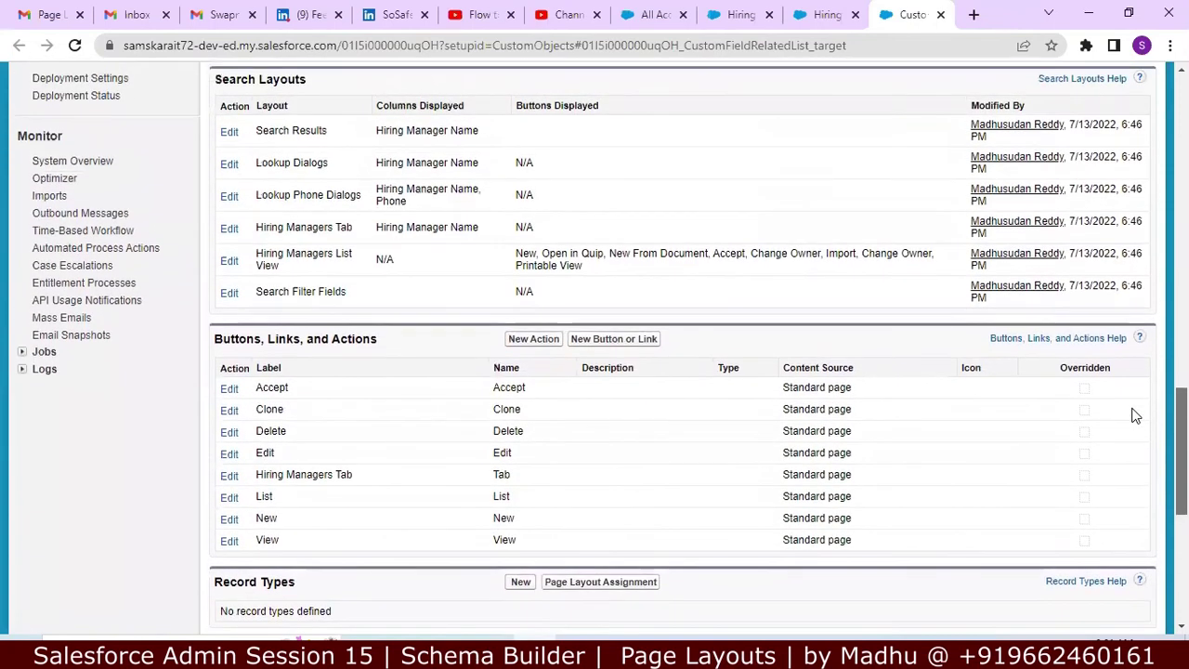
scroll(1132, 414, "up", 1)
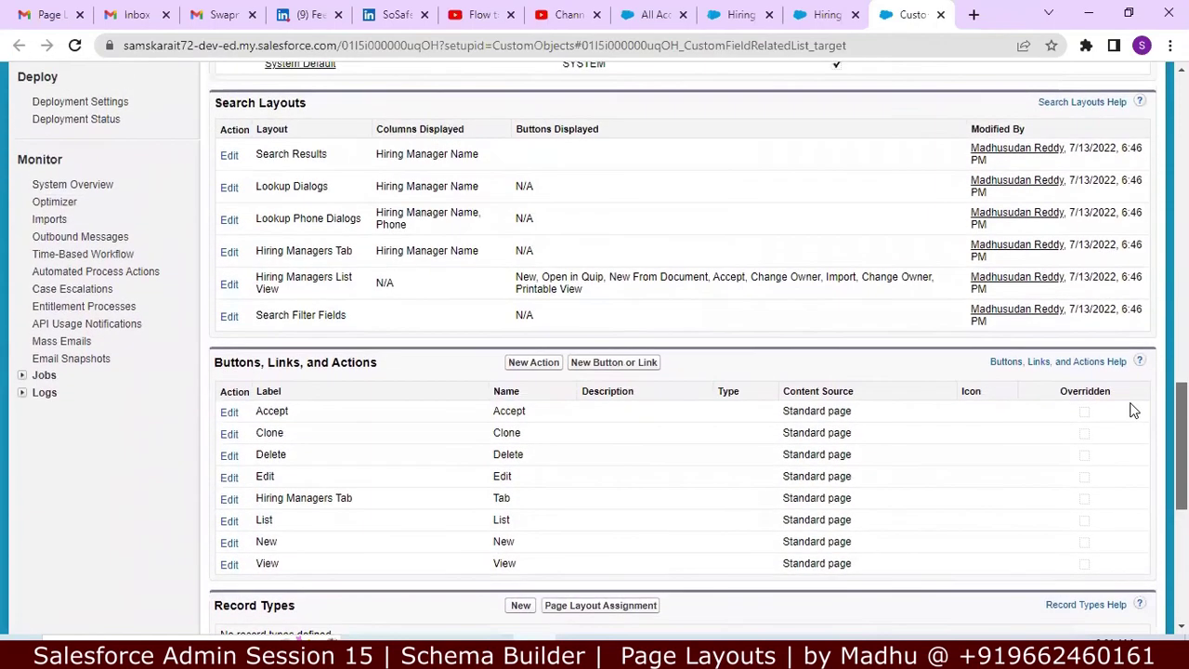
scroll(1128, 381, "up", 3)
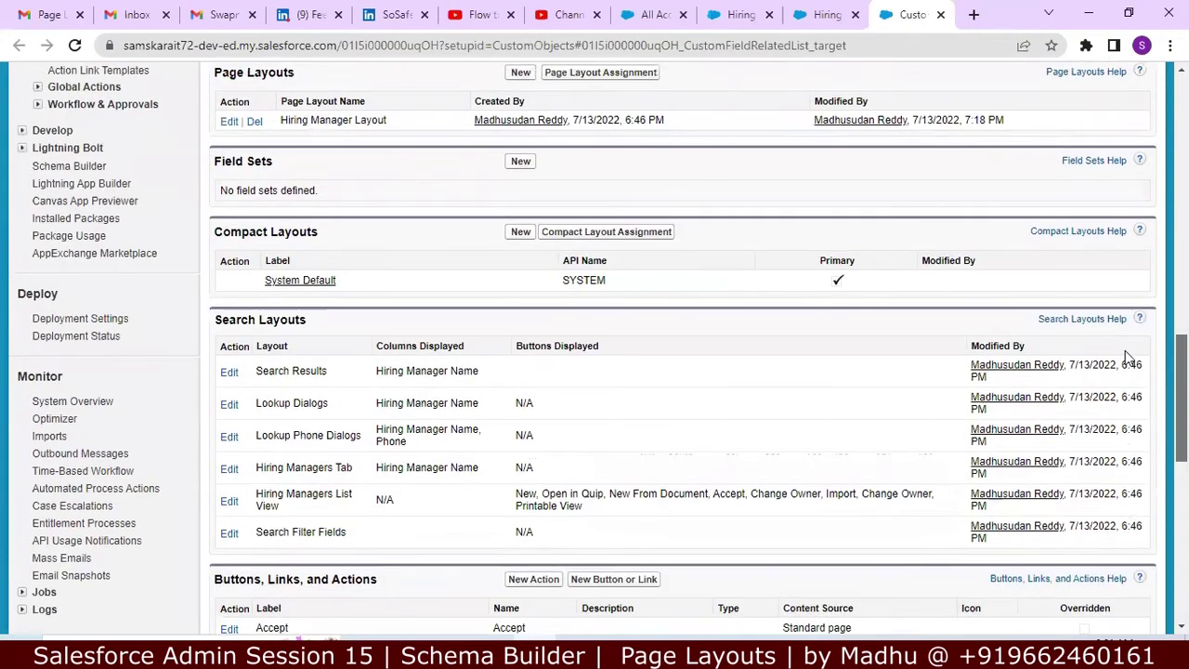
scroll(1124, 348, "up", 1)
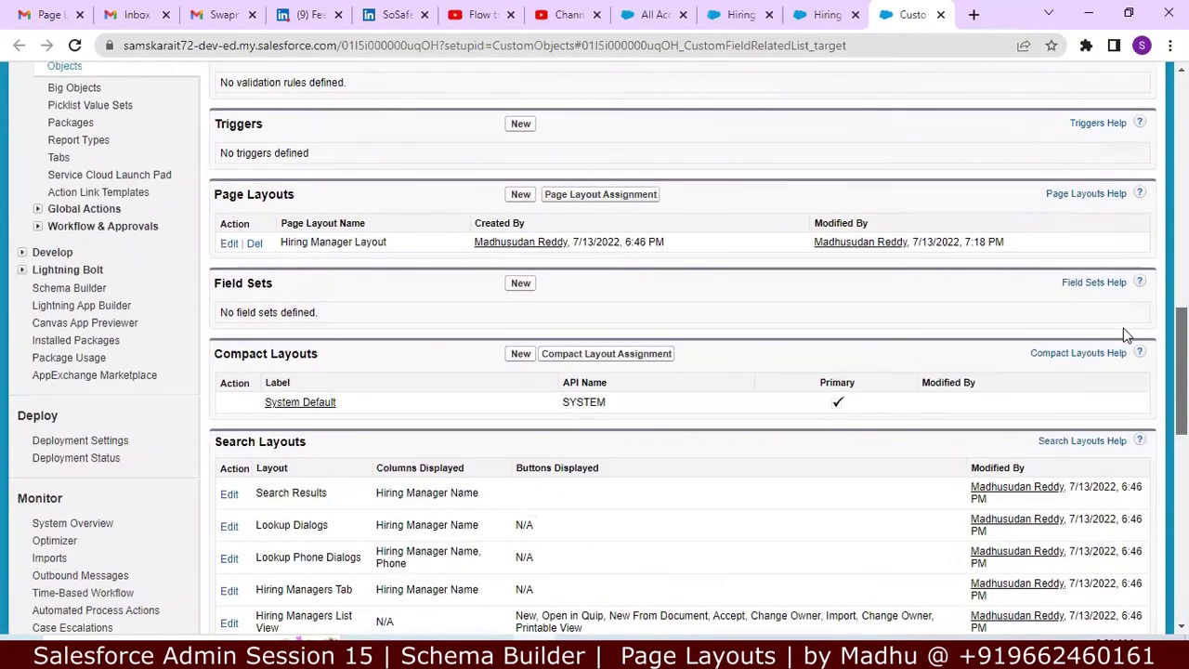
scroll(1123, 329, "up", 2)
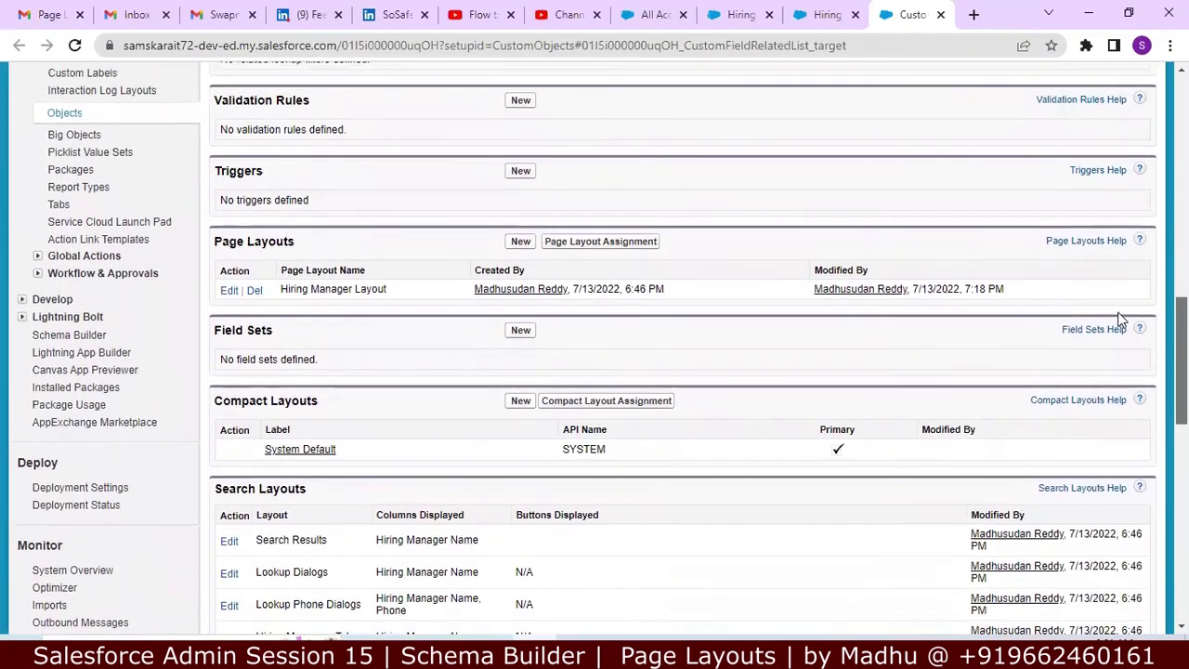
scroll(1114, 295, "up", 2)
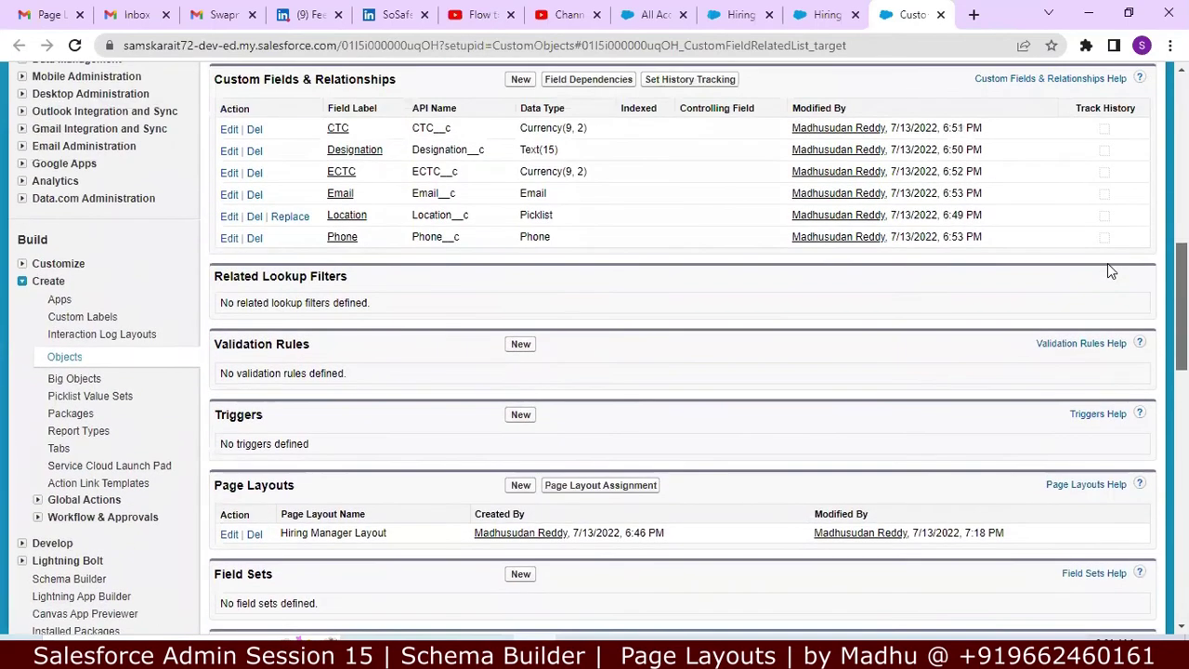
scroll(1106, 253, "up", 2)
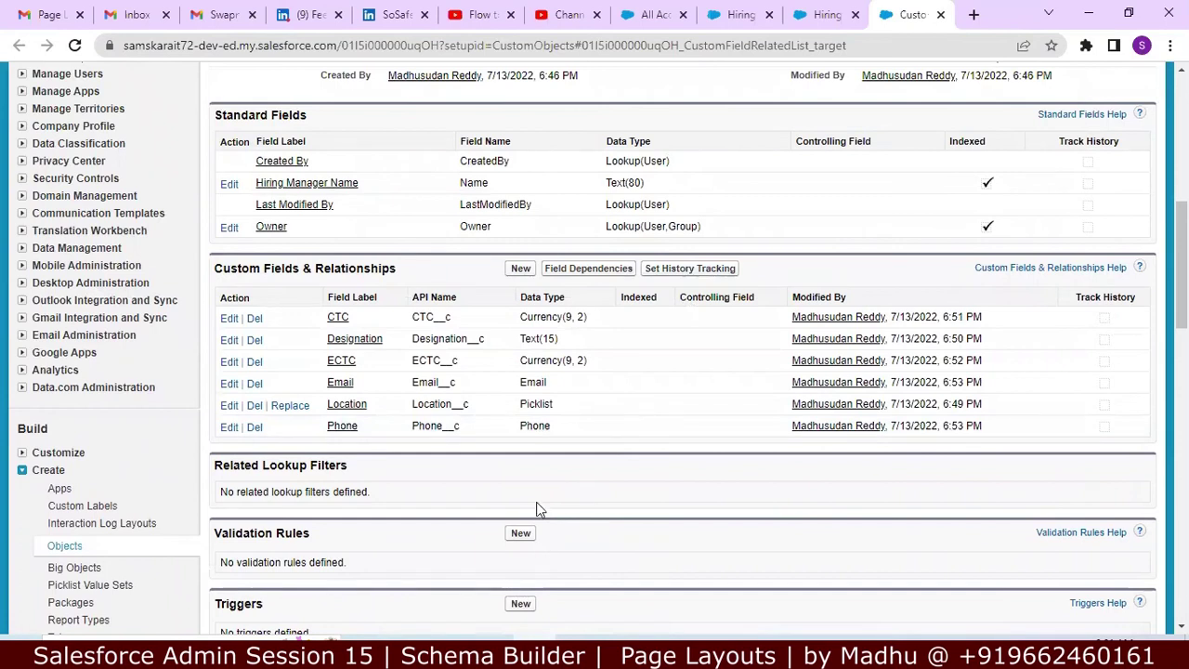
left_click_drag(215, 267, 420, 281)
left_click_drag(1181, 286, 1181, 197)
scroll(829, 419, "down", 3)
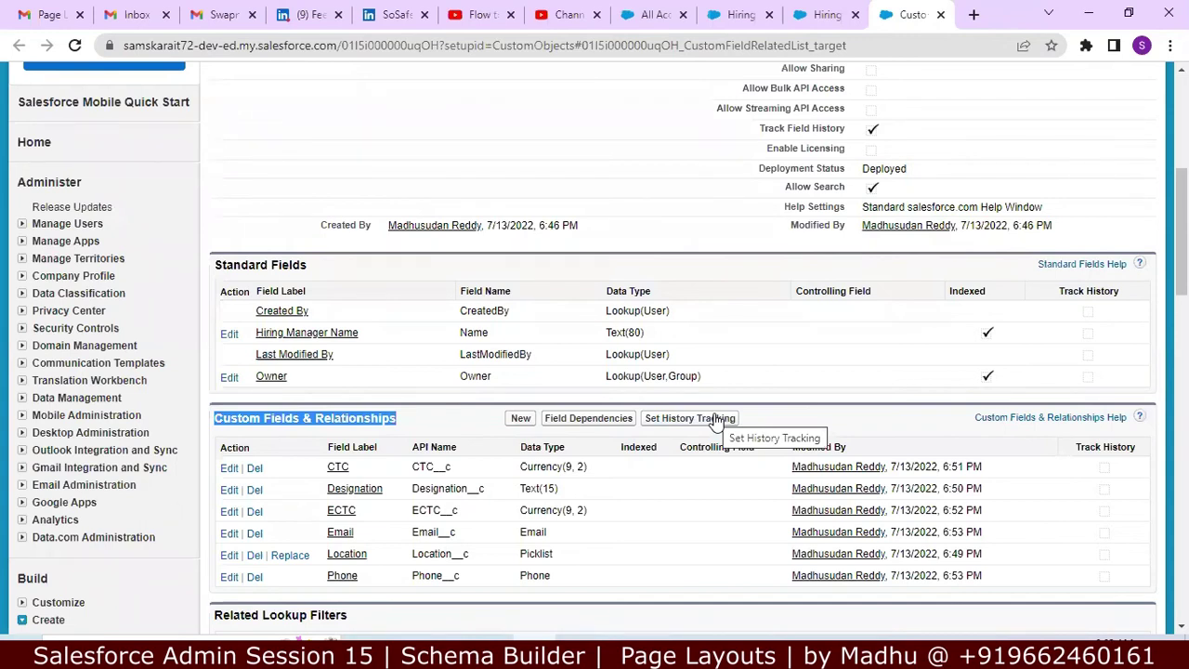
Step: In Set History Tracking, track old and new values for CTC and save
left_click(714, 420)
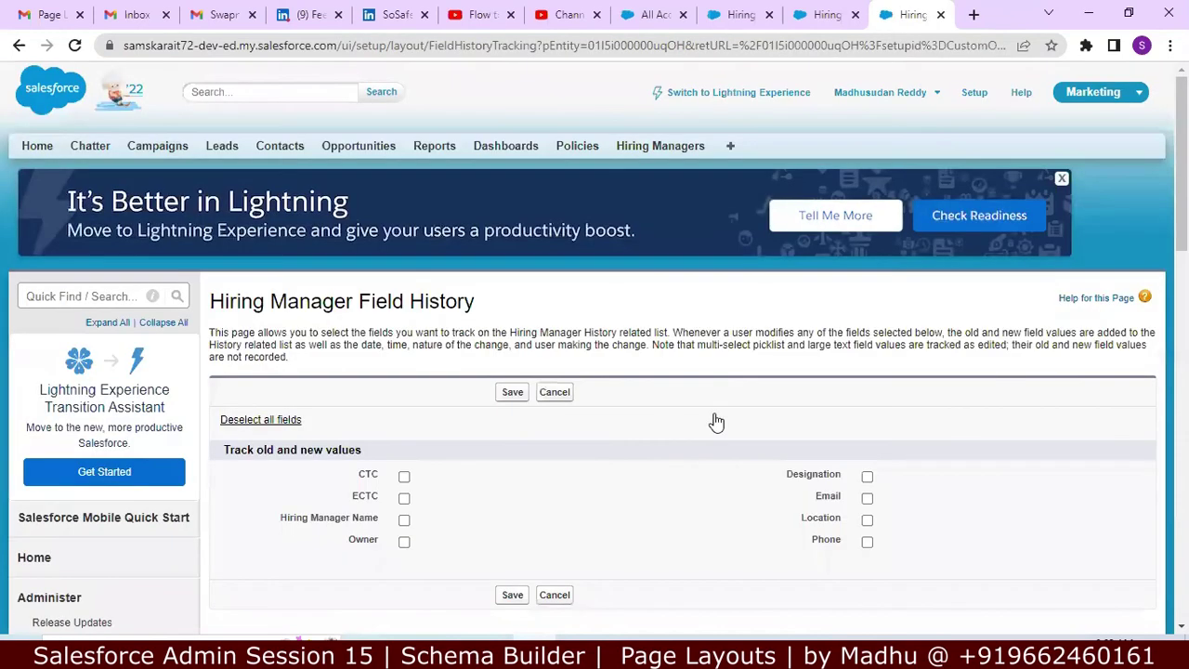
scroll(858, 330, "down", 2)
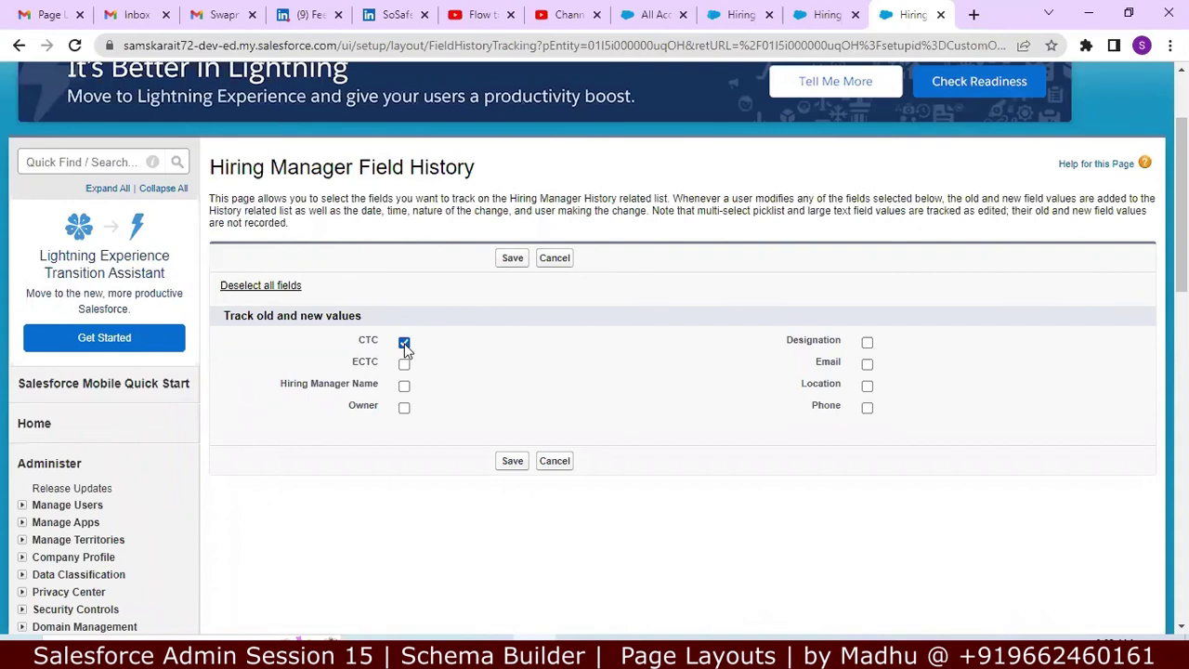
left_click(513, 462)
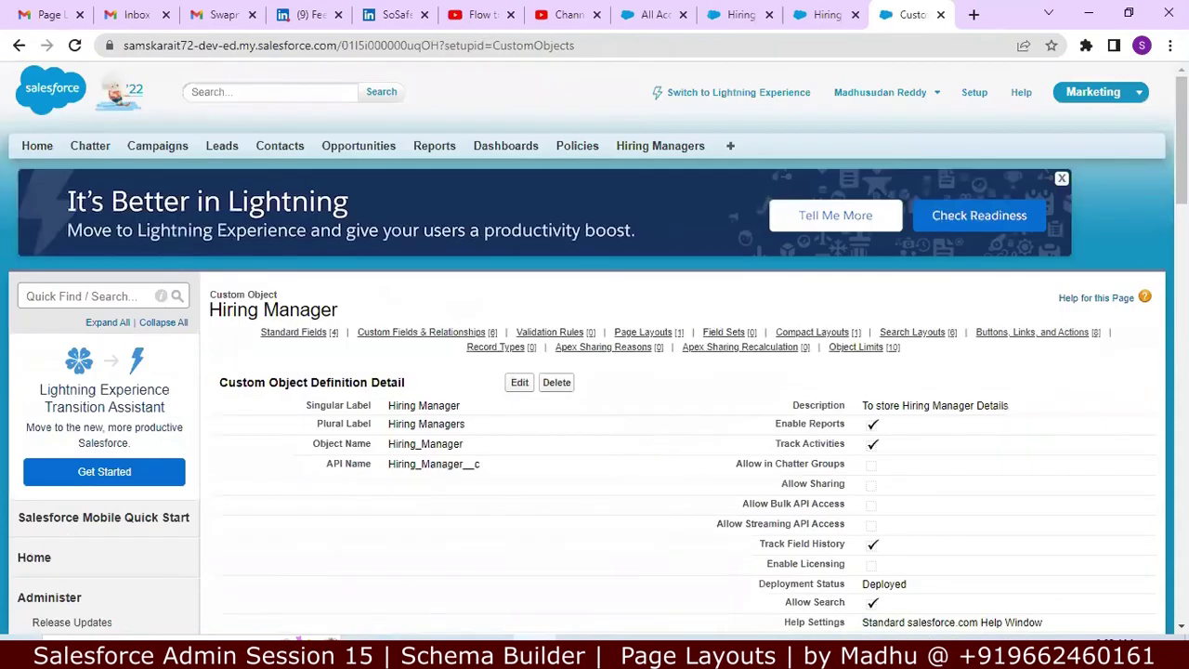
left_click_drag(1182, 139, 1182, 245)
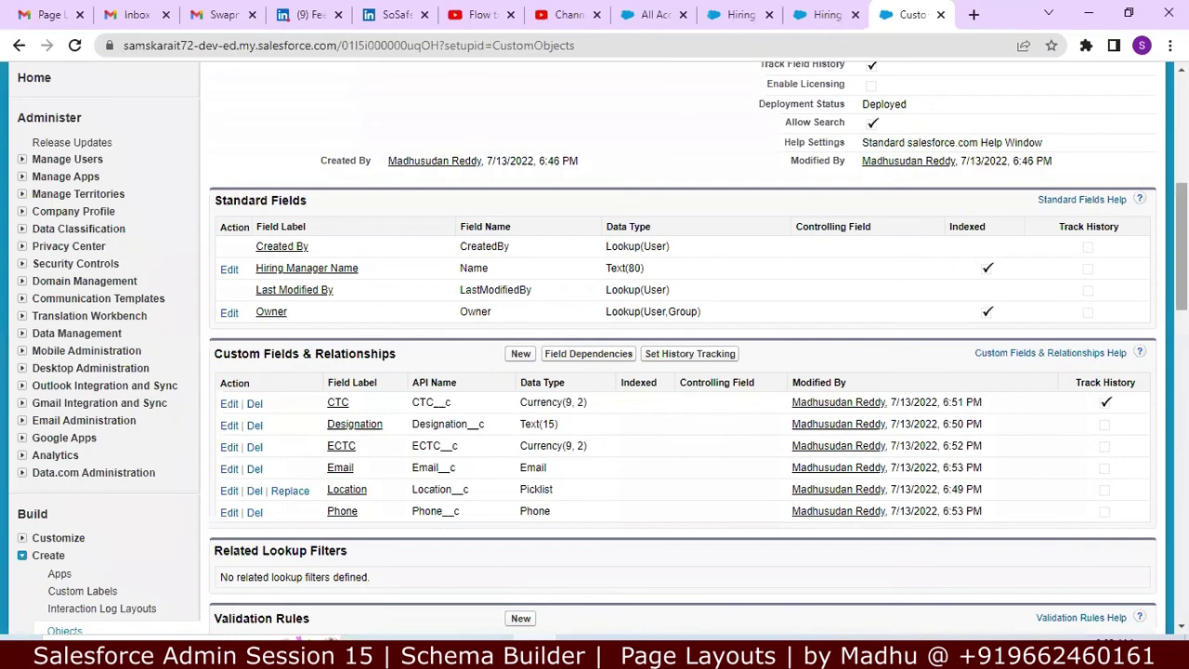
left_click_drag(1180, 244, 1181, 132)
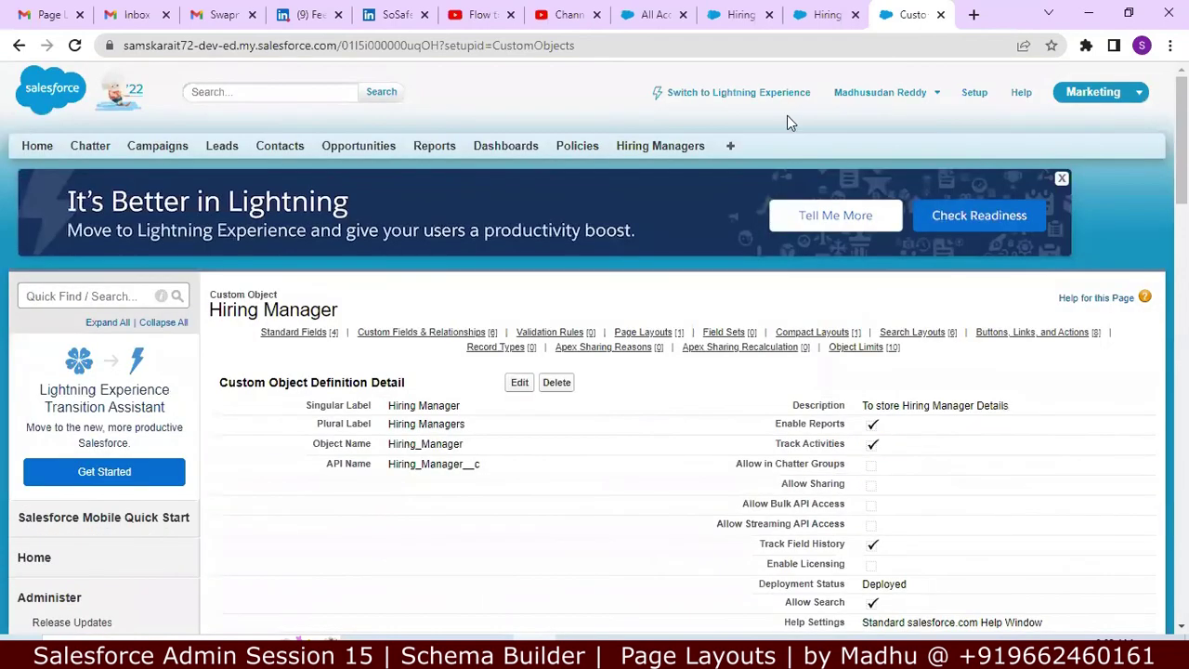
Step: Open the existing hiring manager record from the Hiring Managers list for editing
left_click(661, 149)
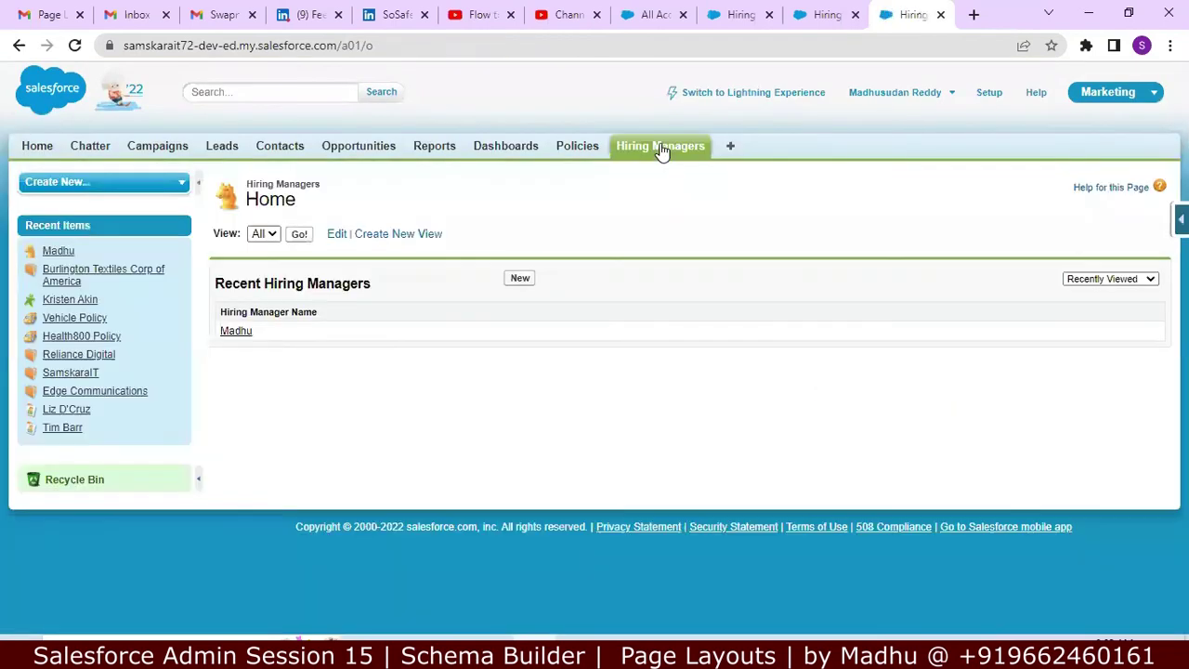
left_click(521, 279)
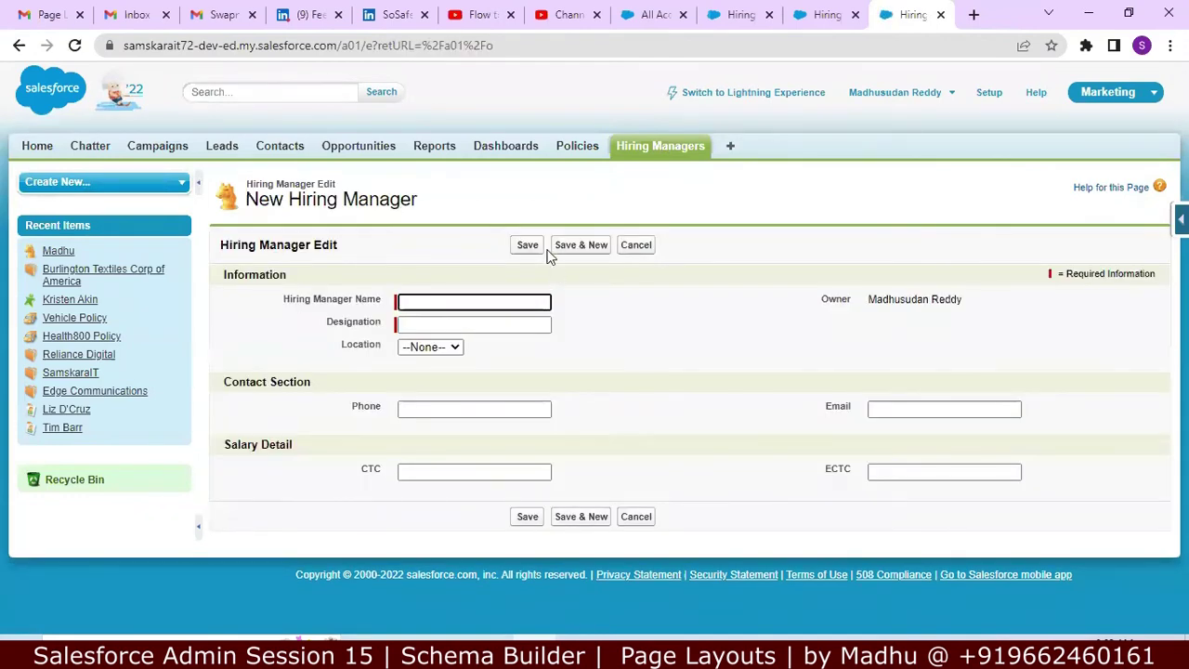
left_click(630, 253)
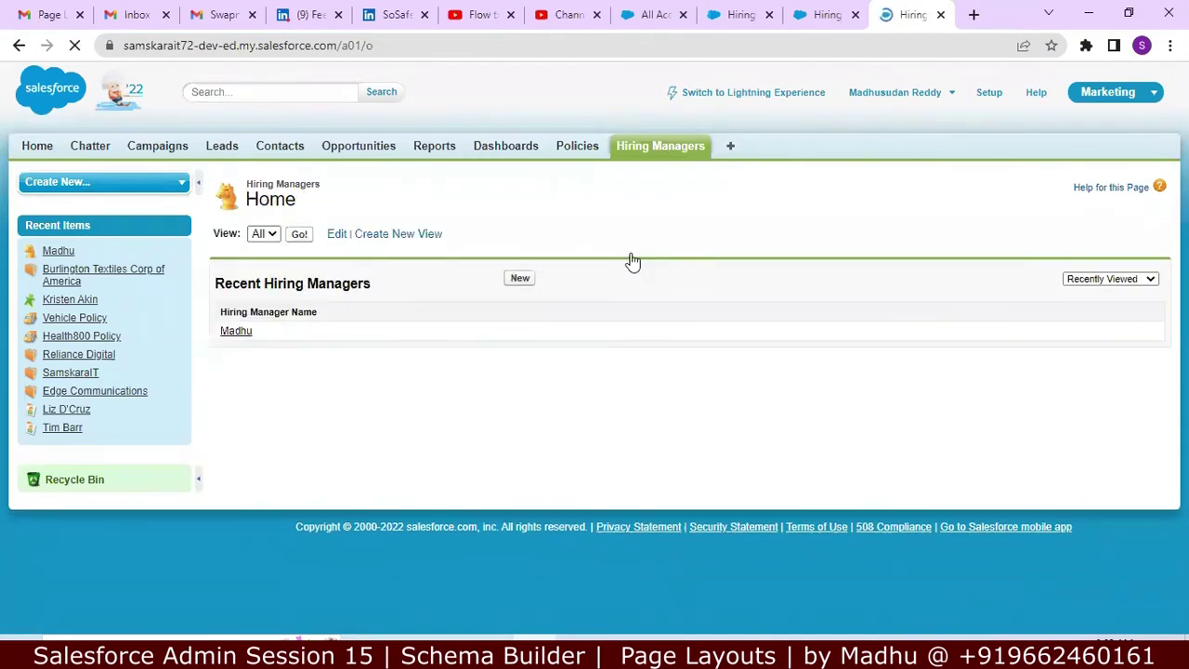
left_click(248, 339)
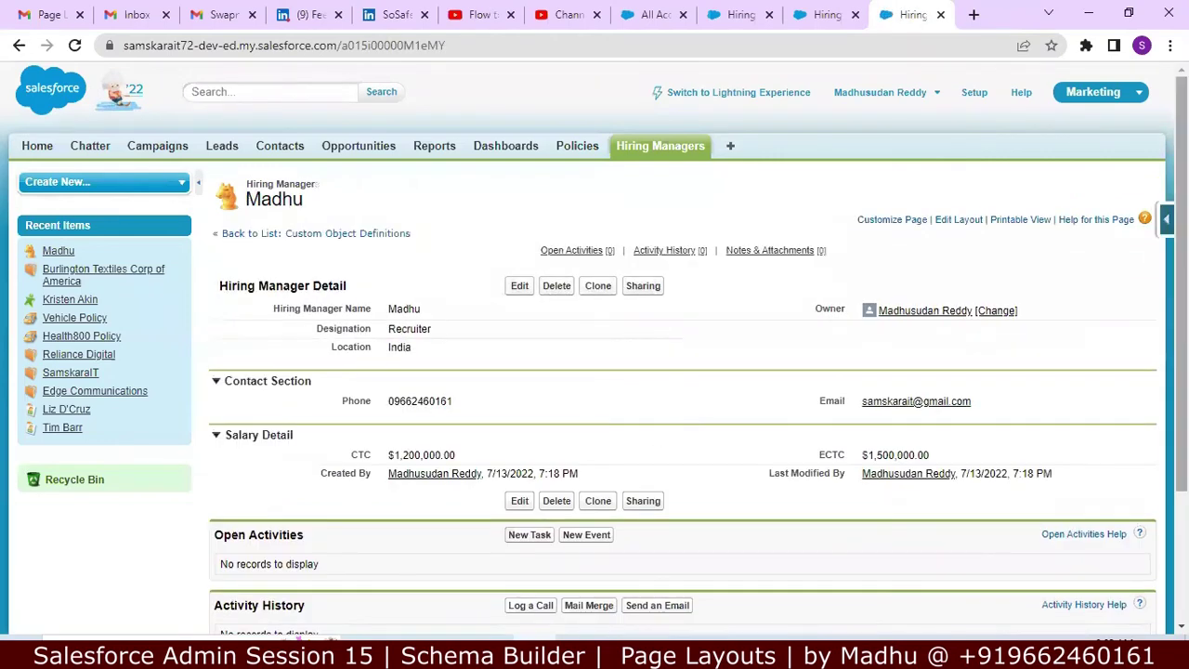
left_click(520, 502)
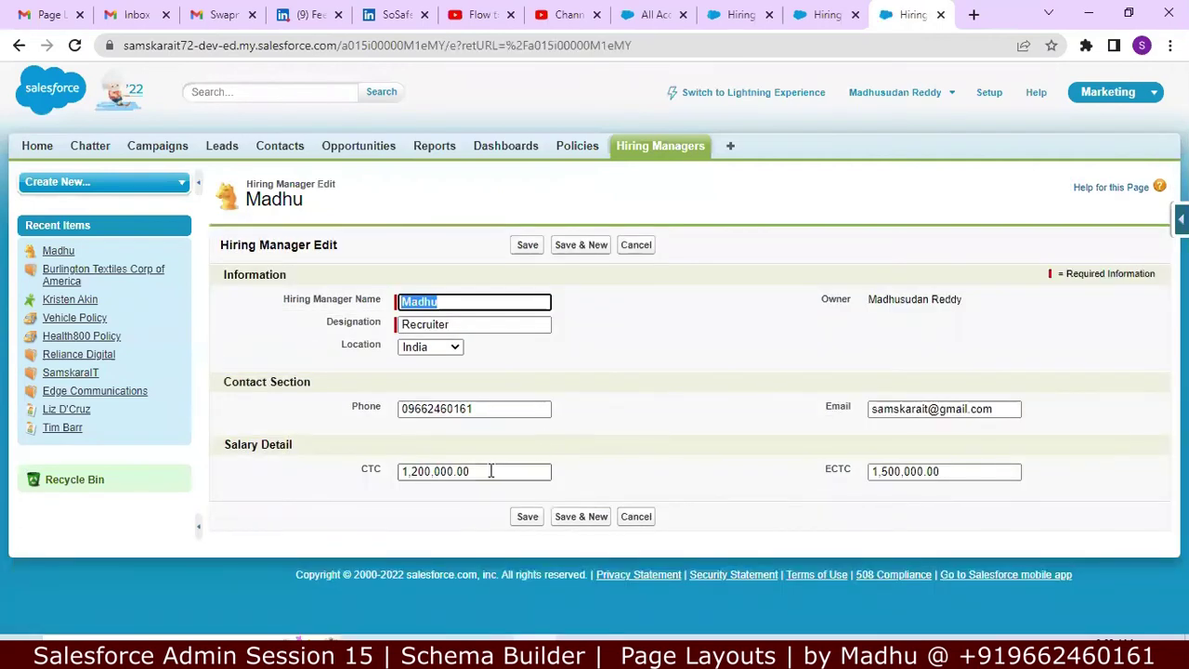
Step: Change CTC from 1,200,000.00 to 1,400,000.00 and save the record
left_click(419, 472)
key("BackSpace")
type("4")
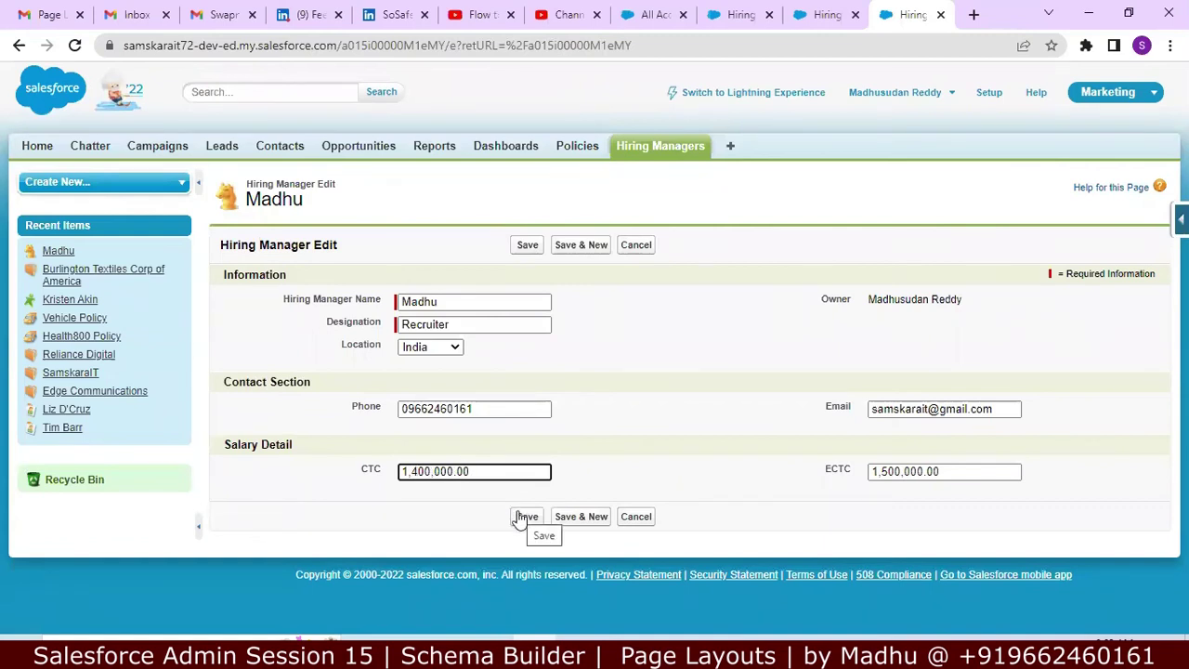
left_click(525, 517)
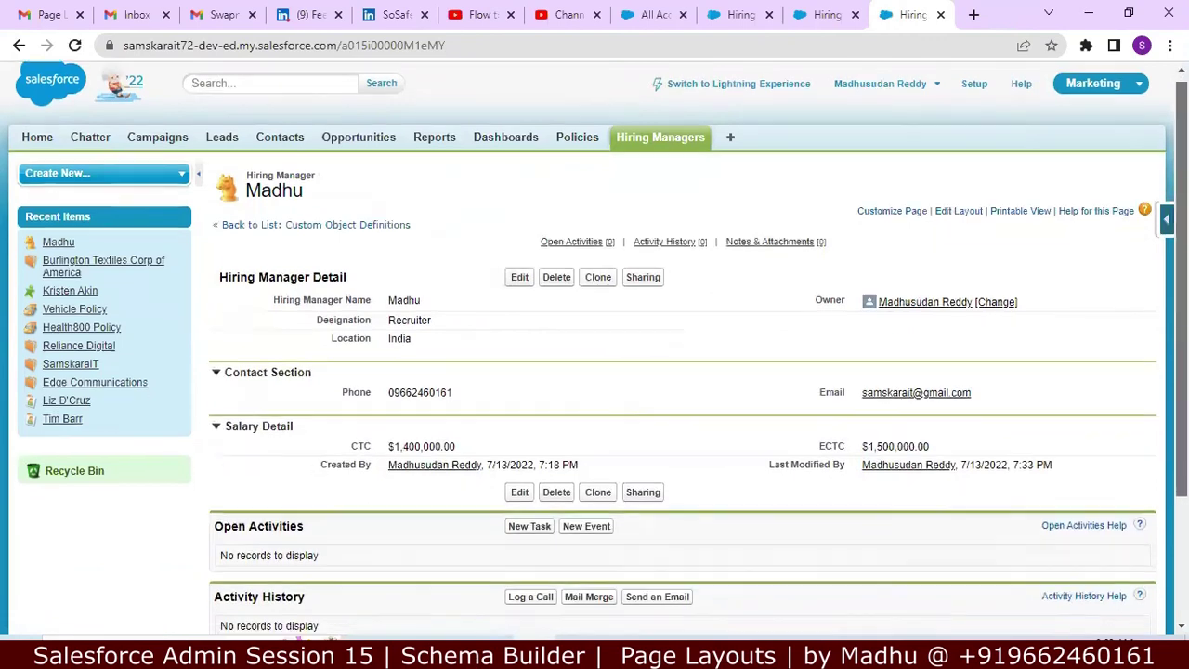
scroll(1181, 353, "down", 3)
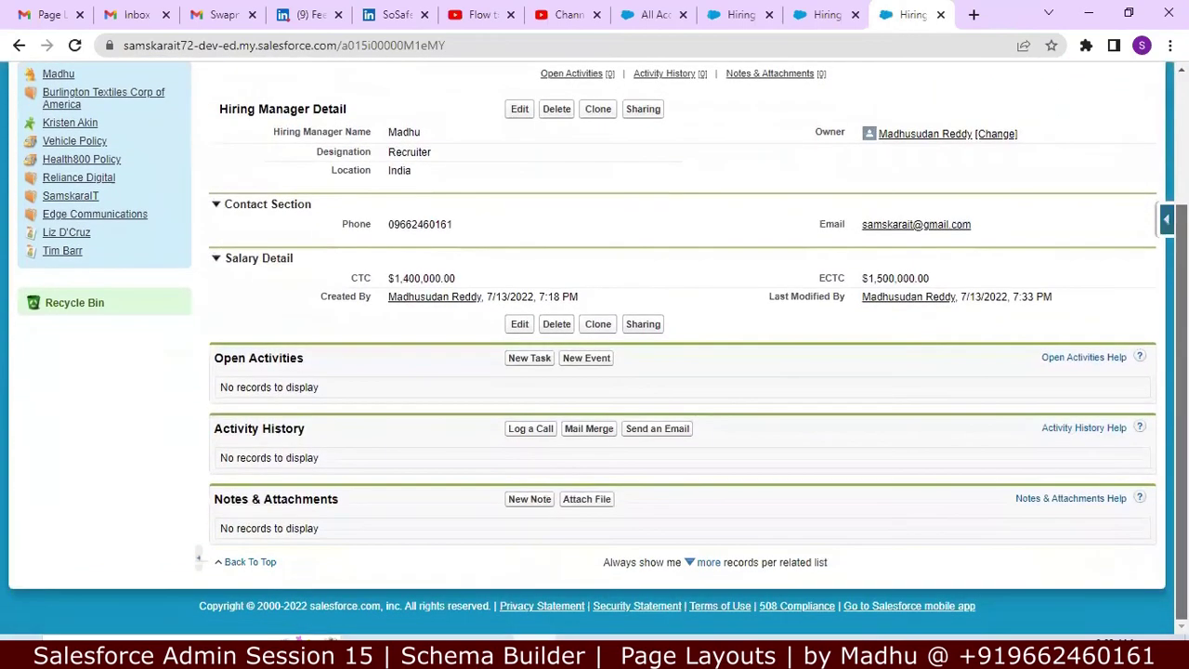
scroll(595, 347, "up", 1)
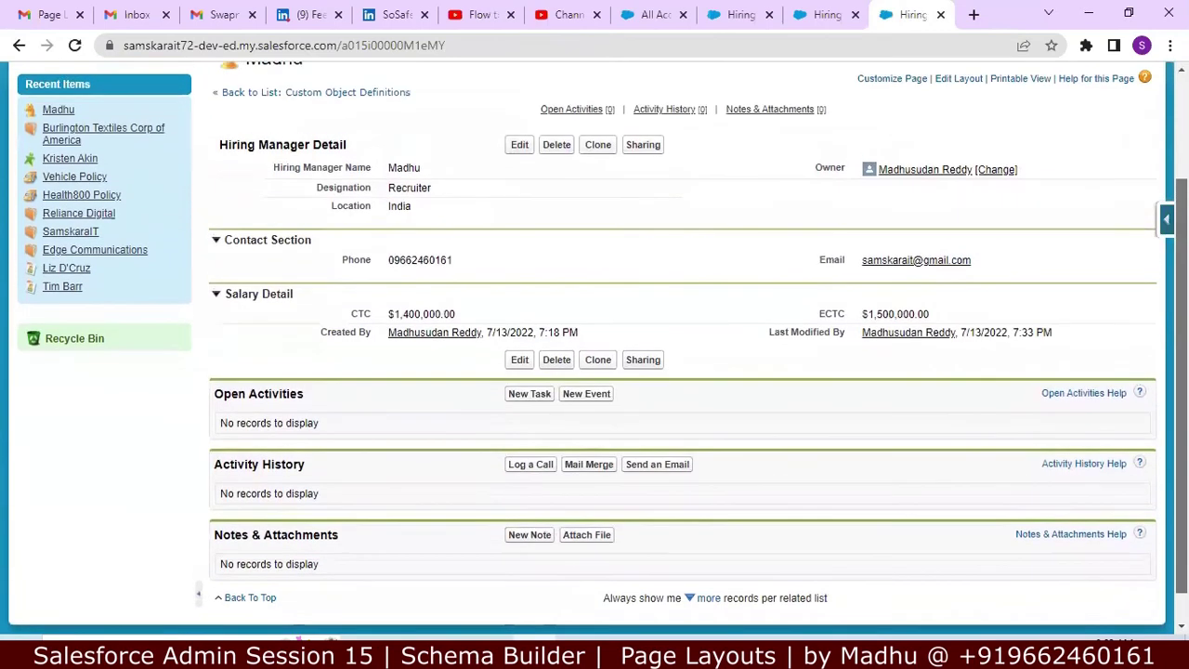
scroll(594, 347, "up", 1)
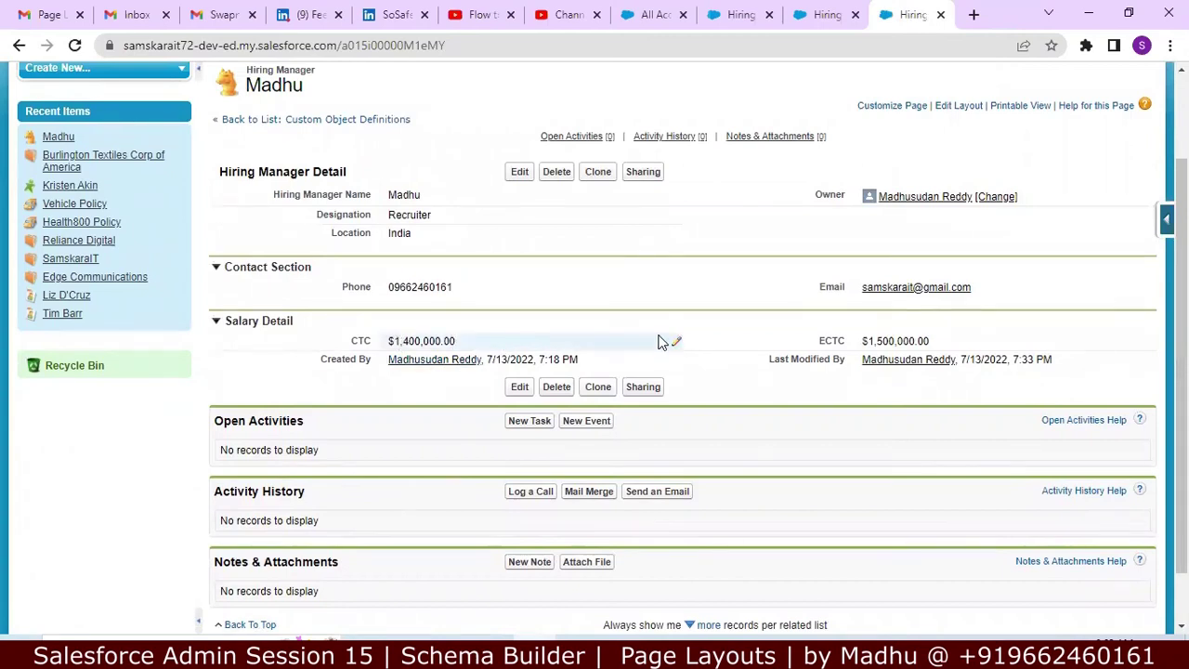
scroll(660, 342, "up", 3)
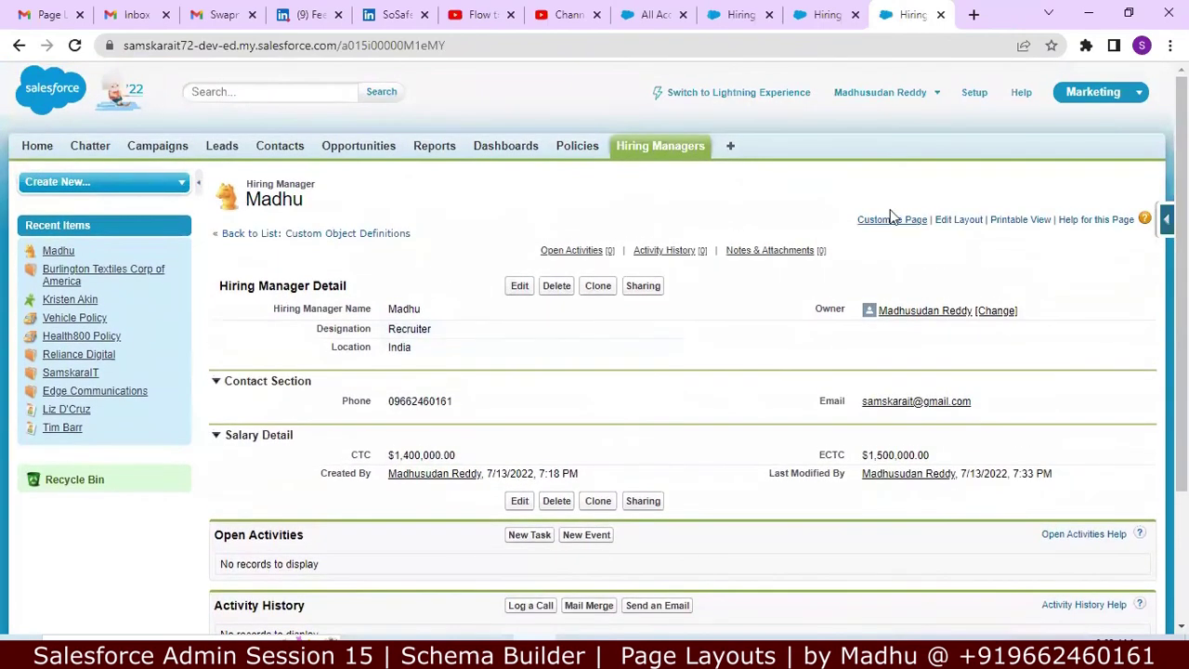
Step: Open the Hiring Manager object's field list from the force.com quick-access menu
left_click(1166, 219)
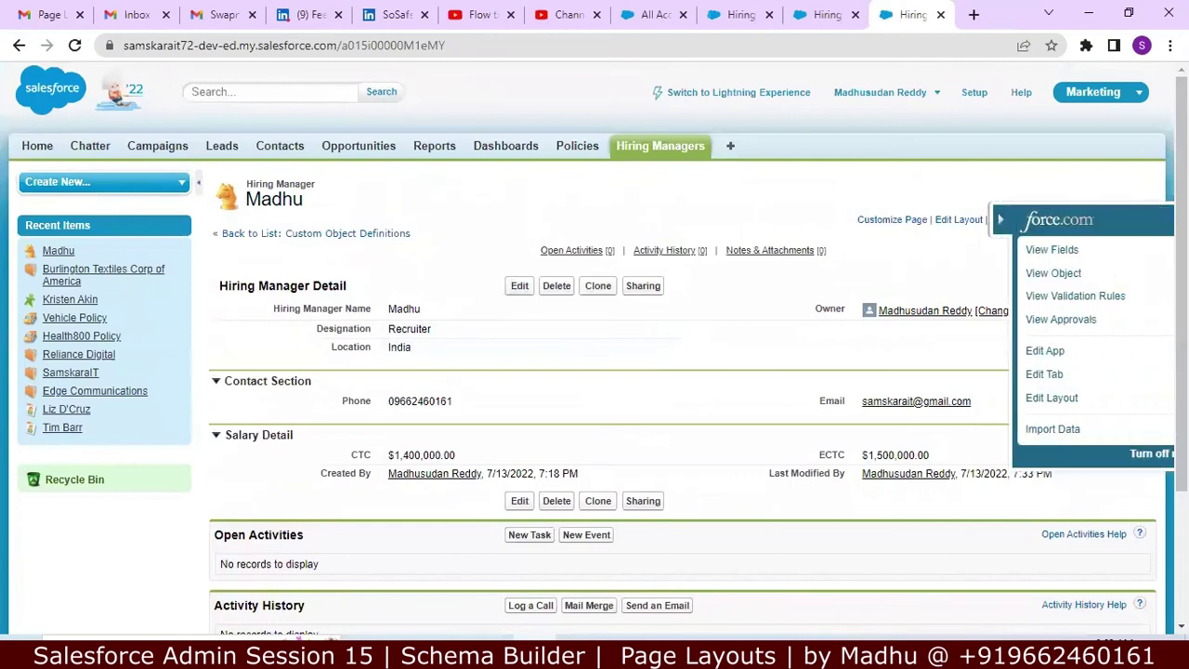
left_click(1042, 250)
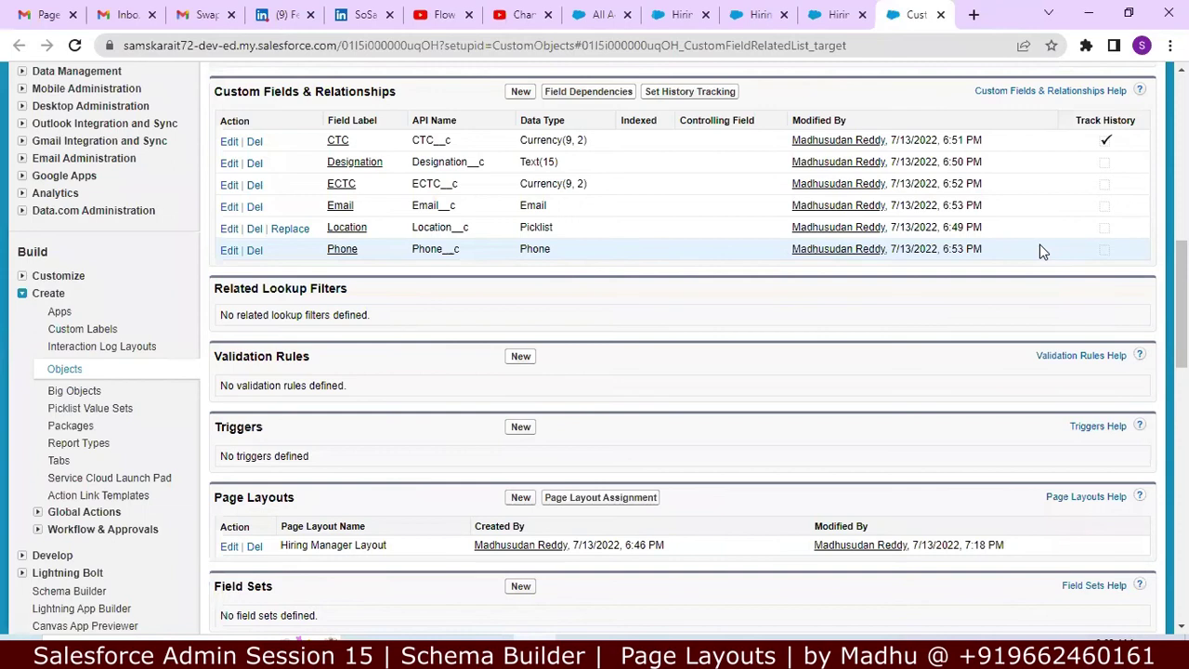
scroll(1041, 251, "down", 1)
scroll(1041, 251, "up", 2)
scroll(1040, 251, "up", 1)
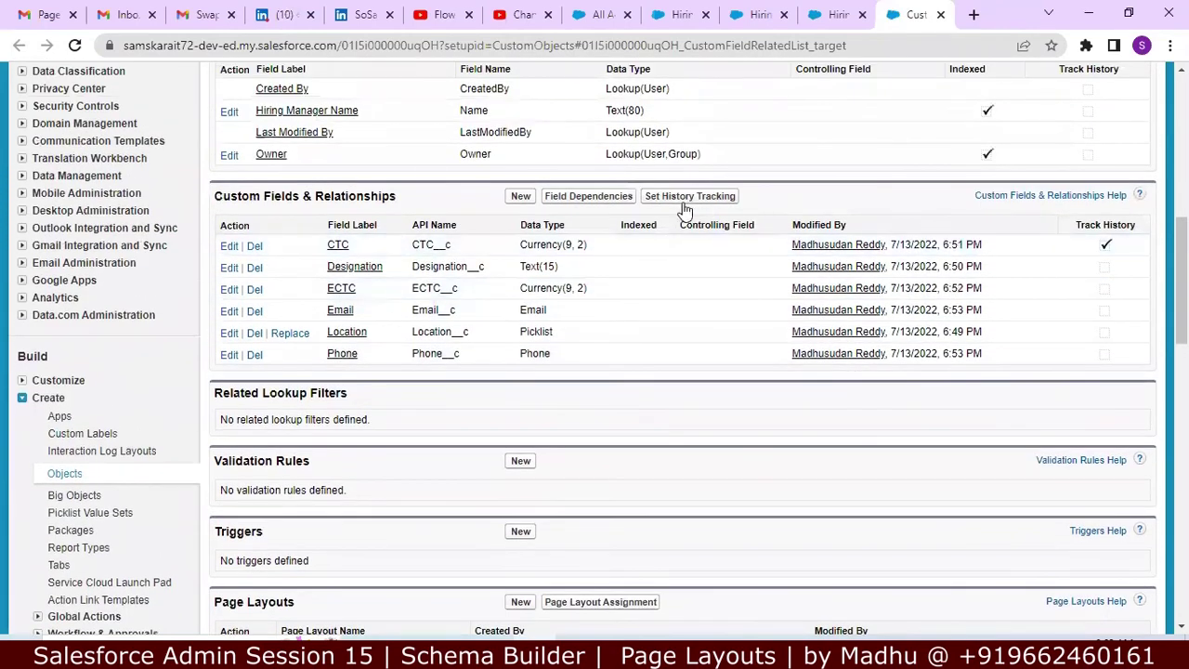
Step: Review the CTC field's definition, then return to the Hiring Managers home list
left_click(337, 246)
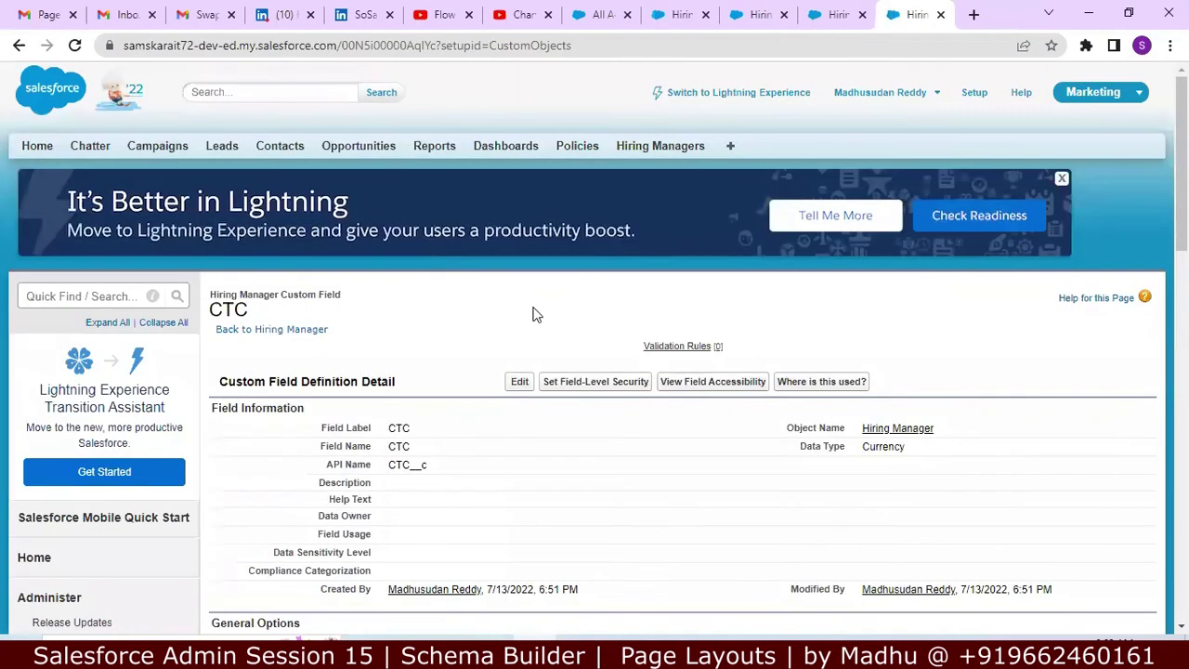
scroll(531, 312, "down", 3)
scroll(535, 311, "down", 1)
scroll(534, 312, "down", 1)
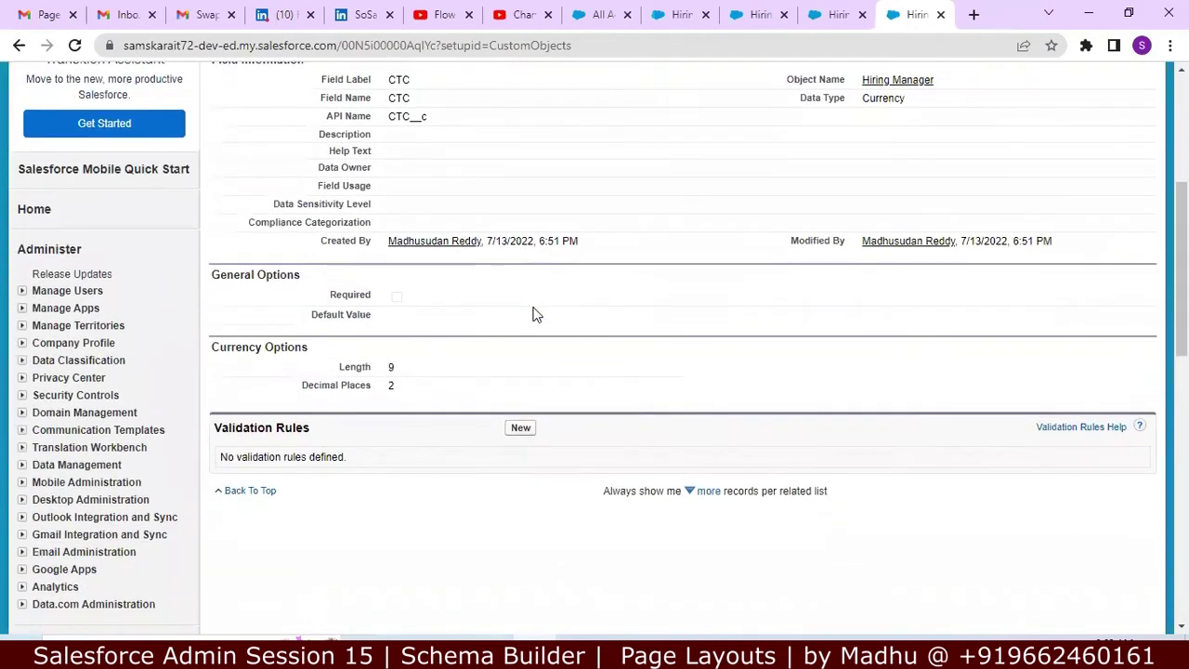
scroll(534, 313, "up", 1)
scroll(534, 314, "up", 3)
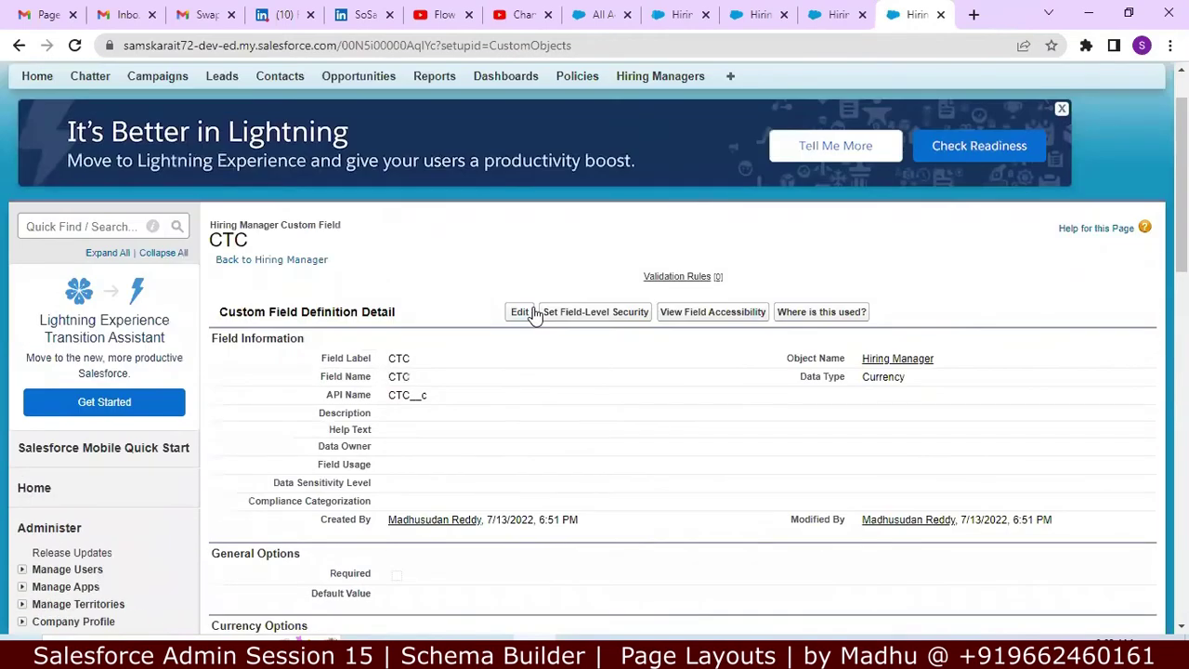
scroll(534, 314, "down", 2)
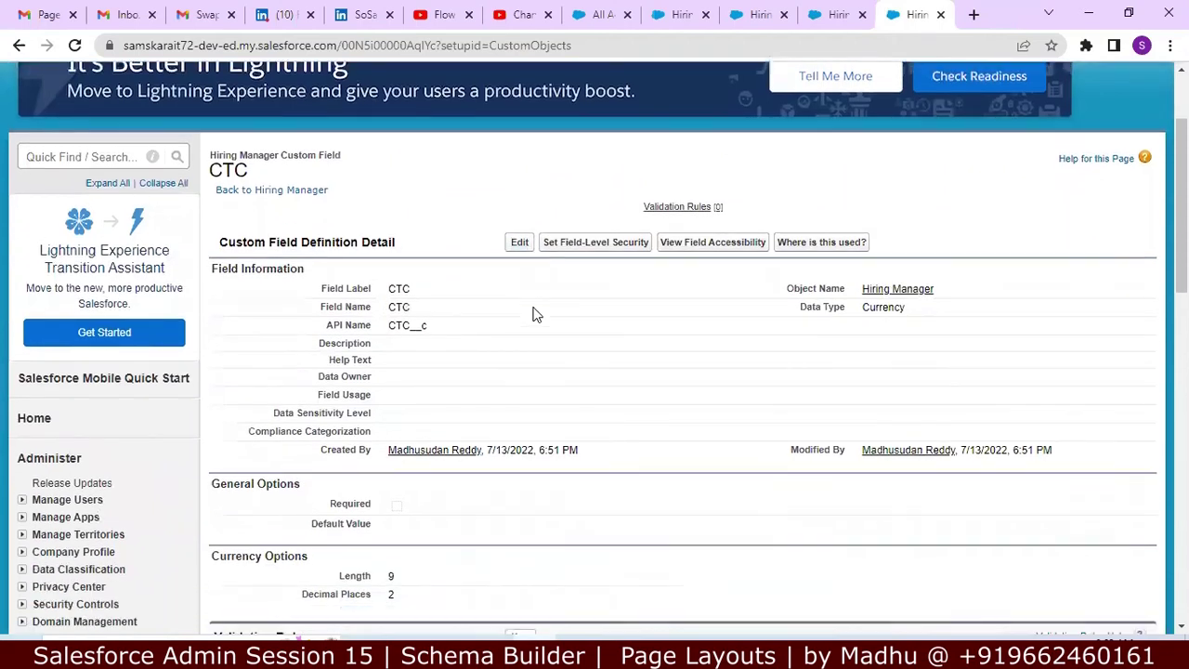
scroll(534, 314, "down", 1)
scroll(534, 314, "up", 4)
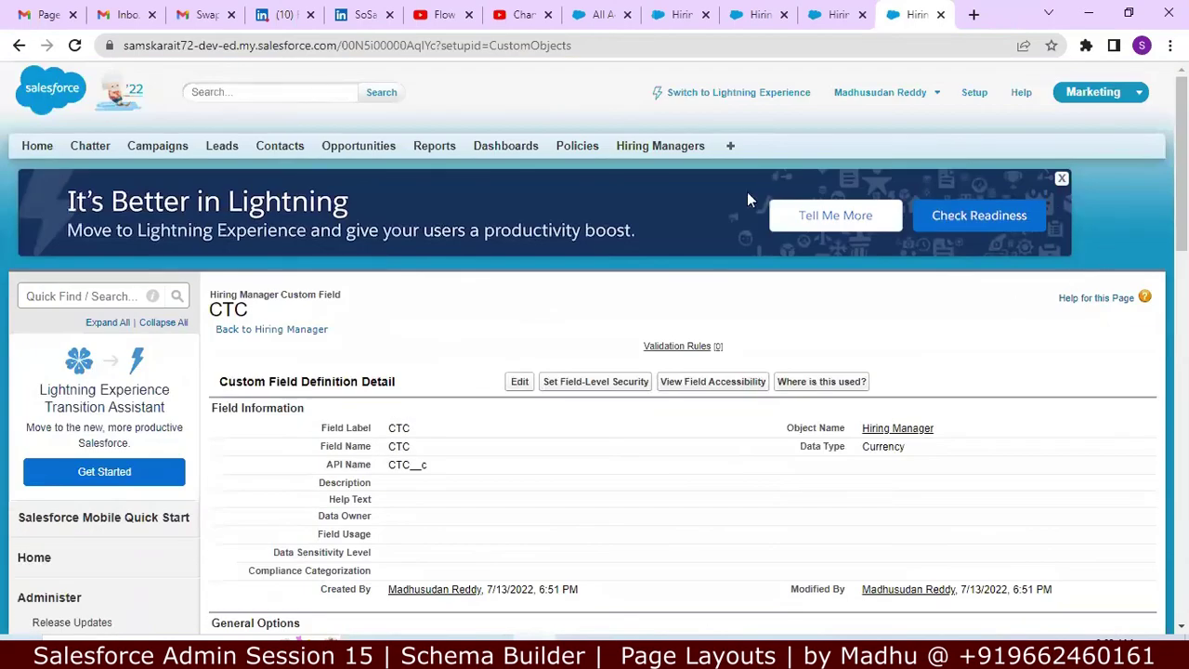
left_click(679, 150)
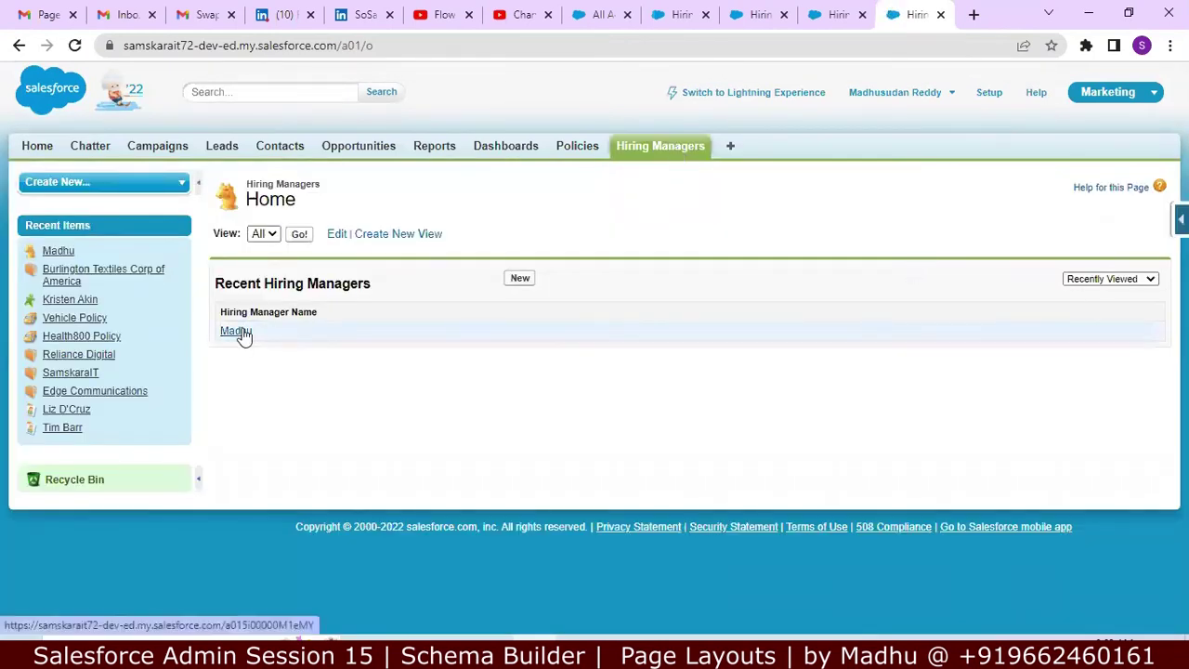
Step: Open the Hiring Manager object via View Fields and check Track Field History and CTC's tracking
left_click(1180, 219)
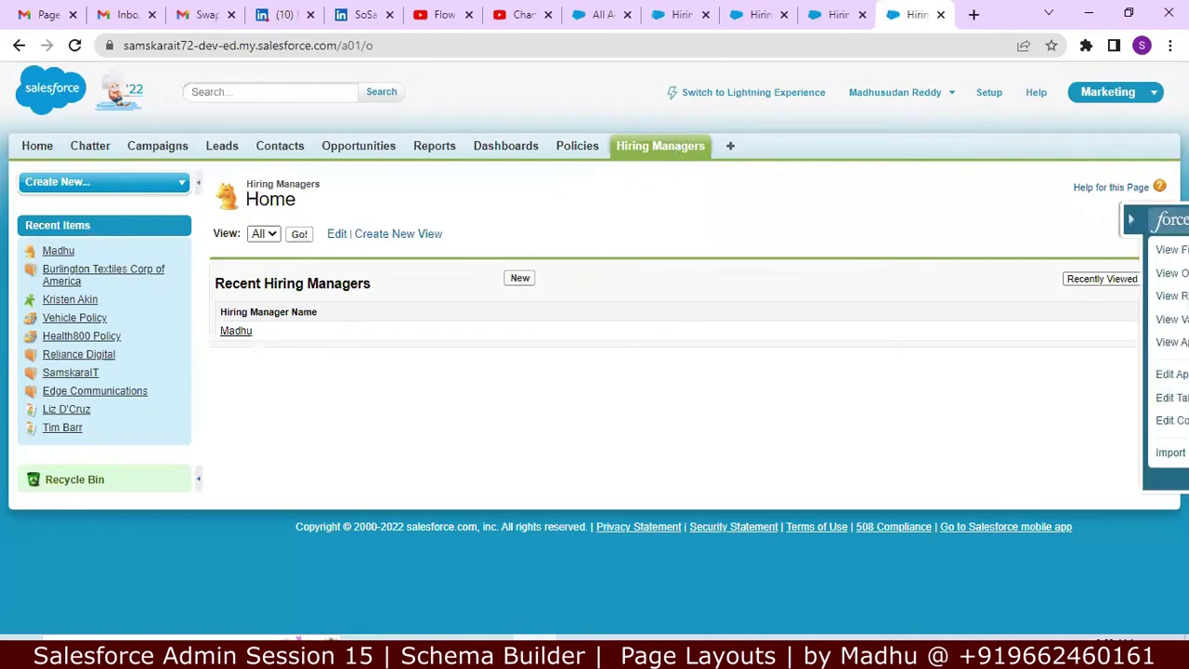
left_click(1064, 250)
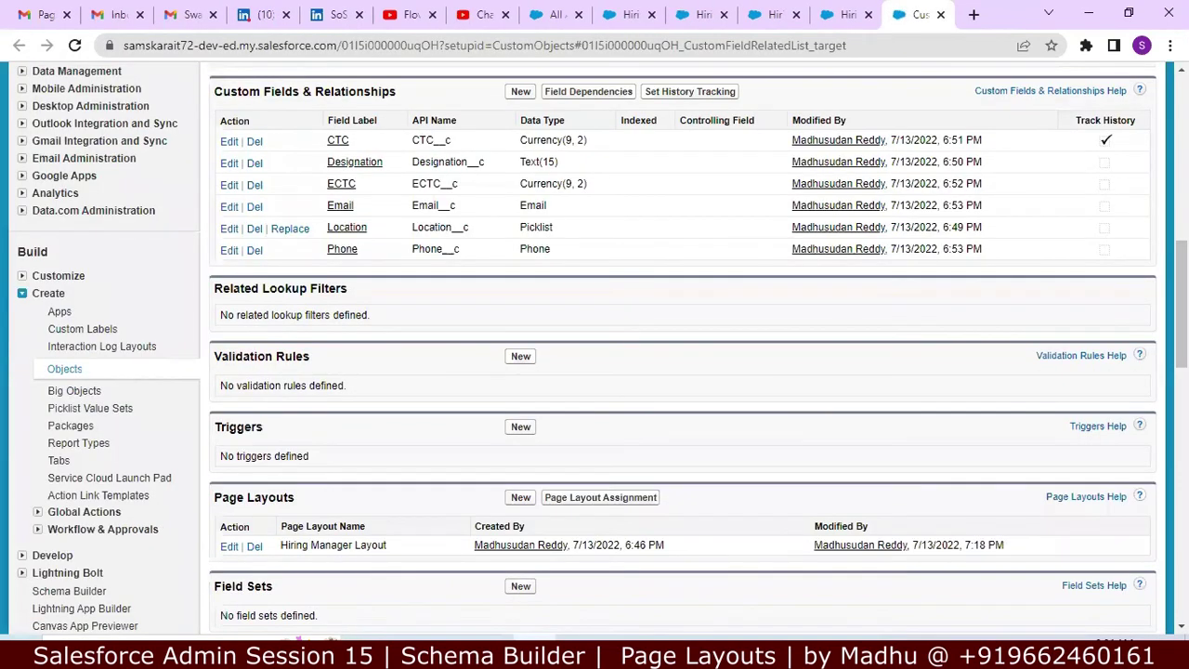
scroll(683, 353, "up", 5)
scroll(683, 353, "down", 6)
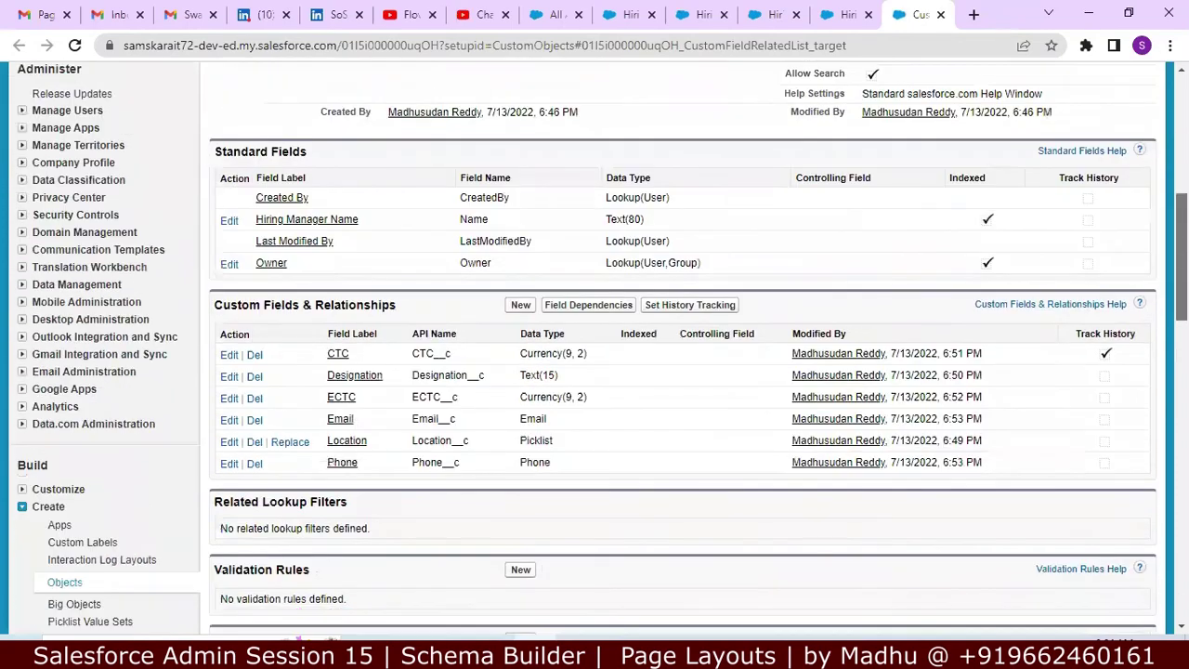
scroll(1152, 418, "down", 7)
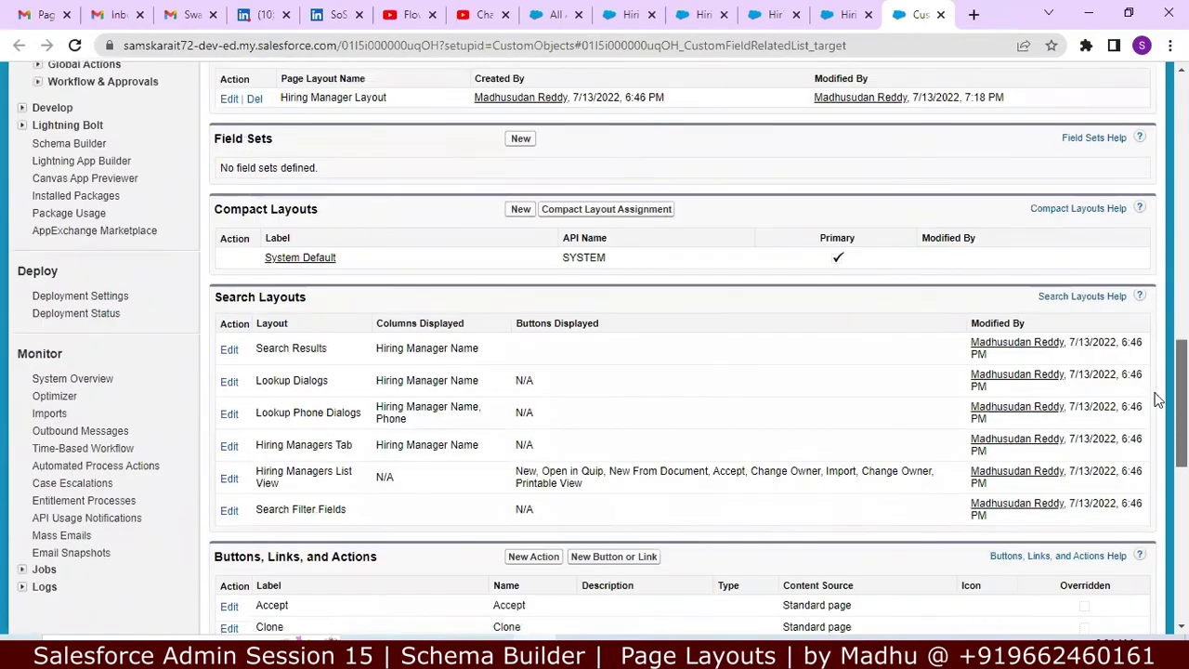
scroll(1146, 455, "down", 5)
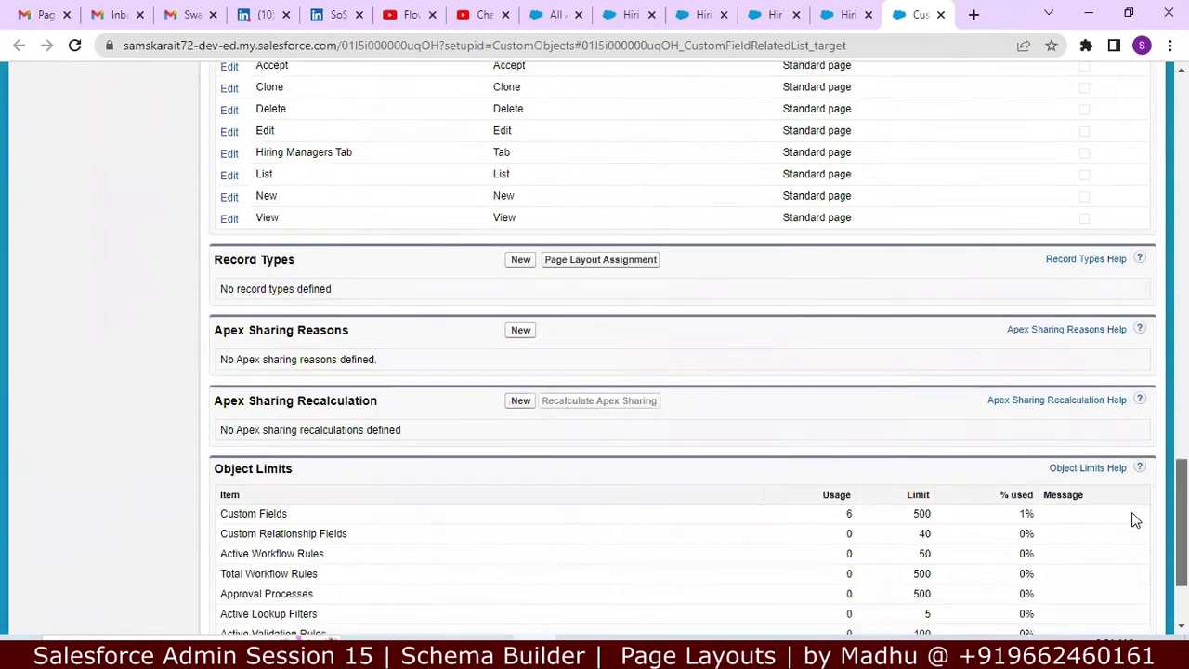
scroll(1121, 553, "up", 4)
scroll(1129, 464, "up", 4)
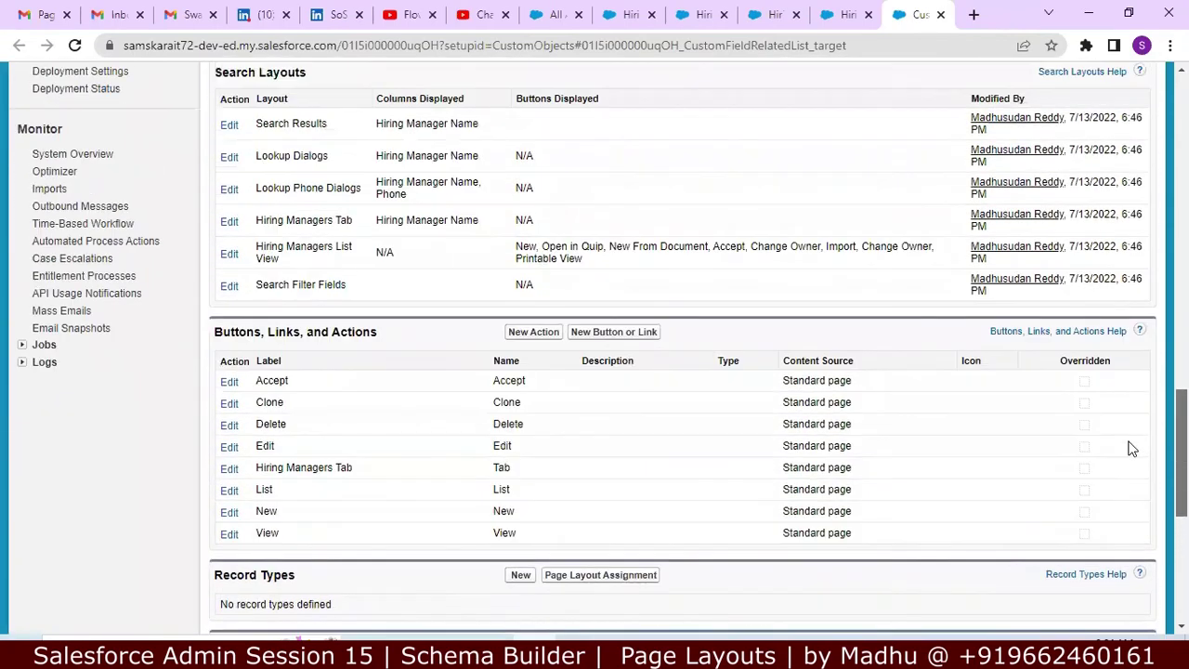
scroll(1134, 414, "up", 1)
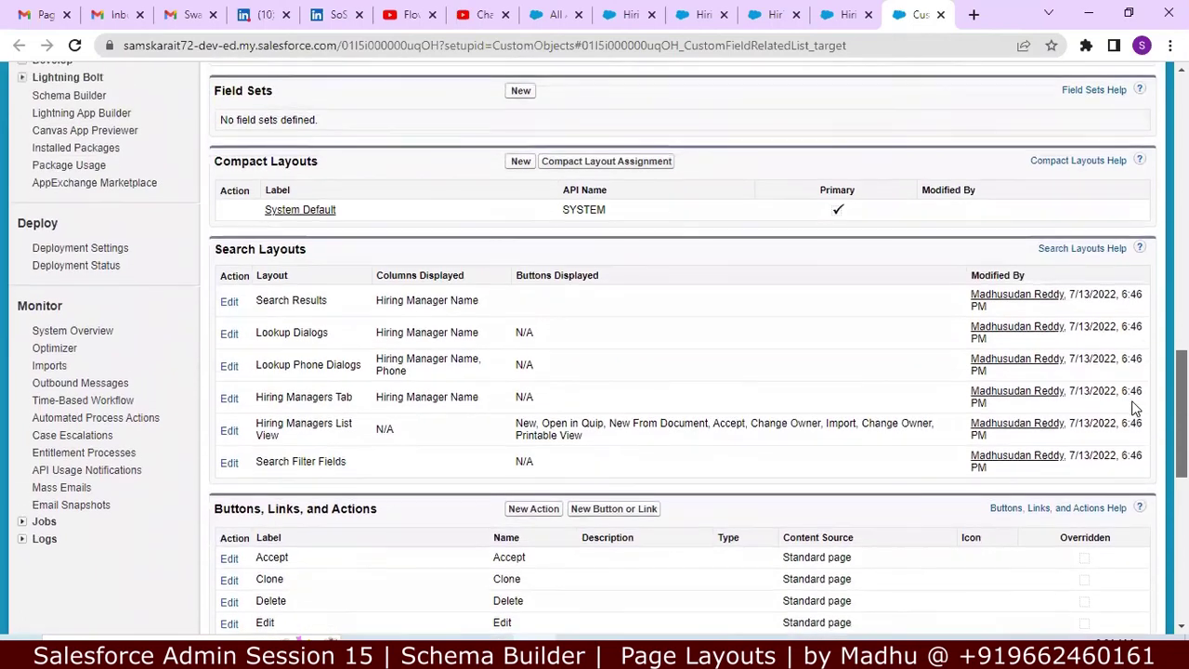
scroll(1133, 406, "up", 3)
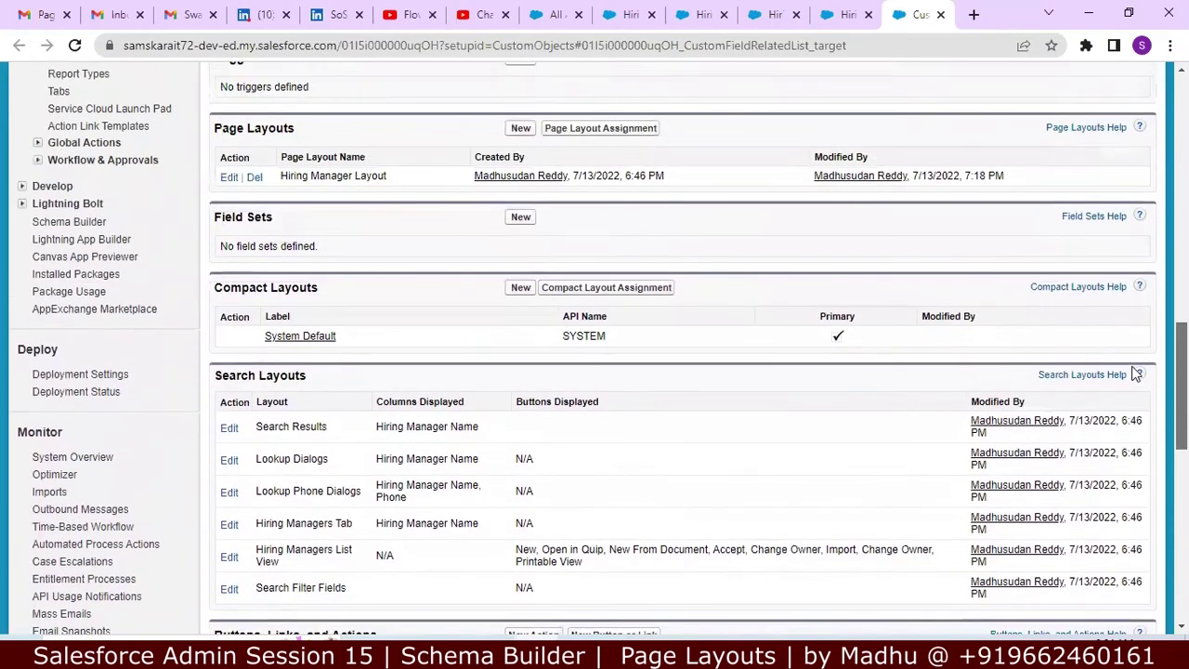
scroll(1133, 361, "up", 1)
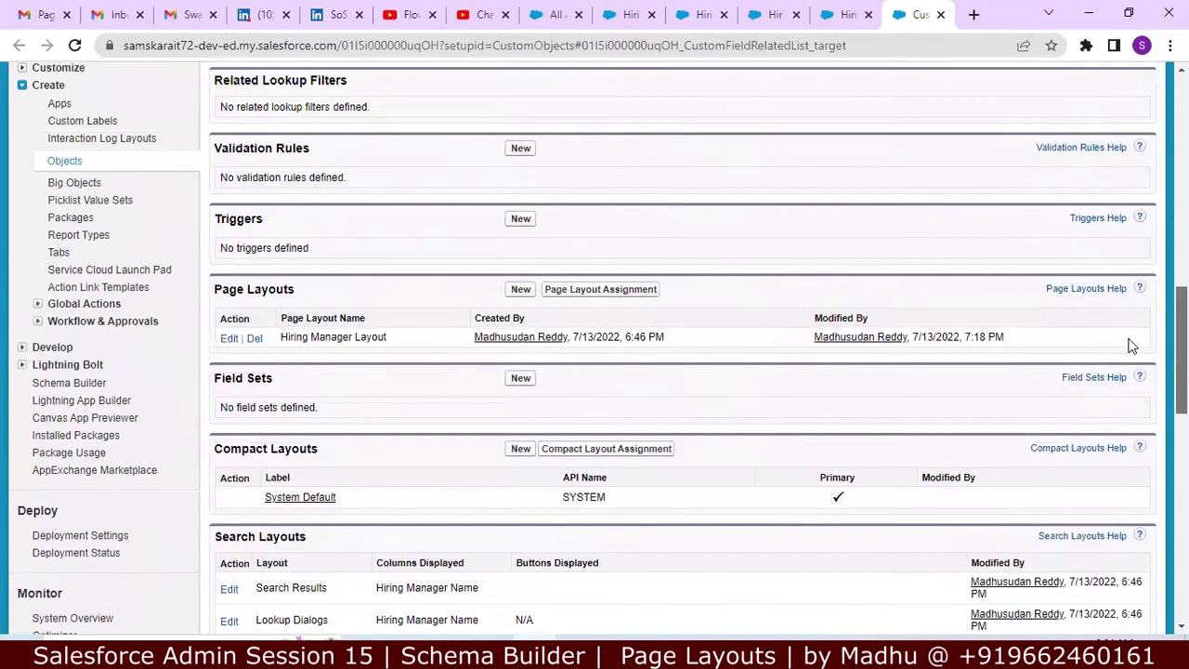
scroll(1131, 346, "up", 2)
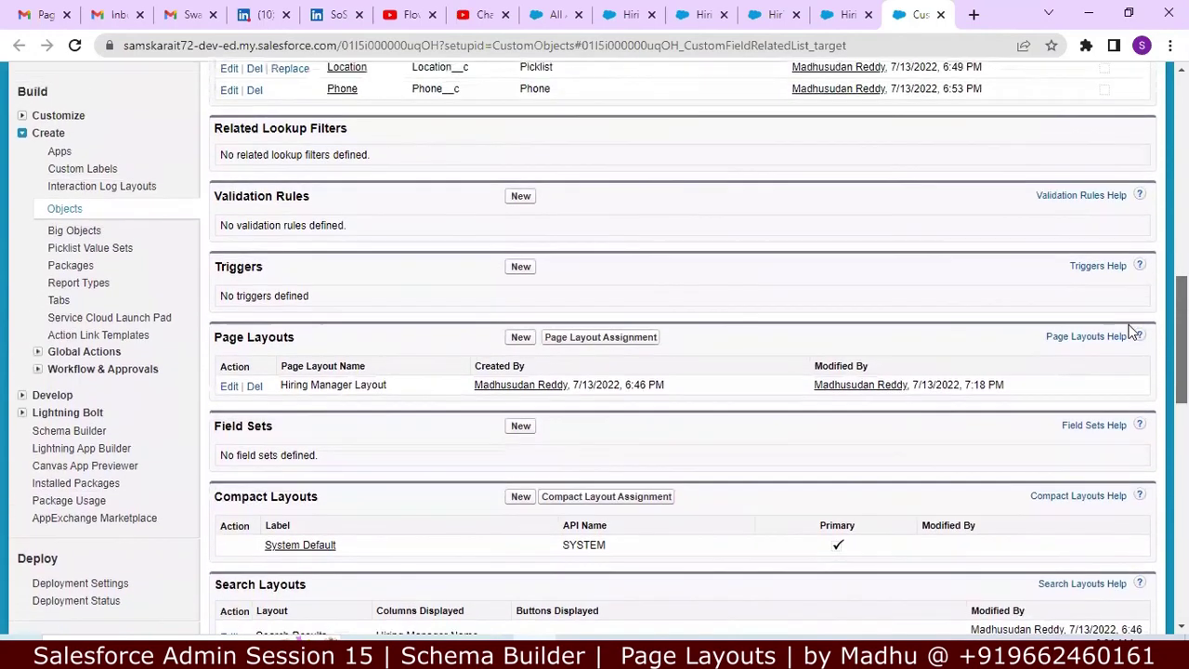
scroll(1131, 327, "up", 3)
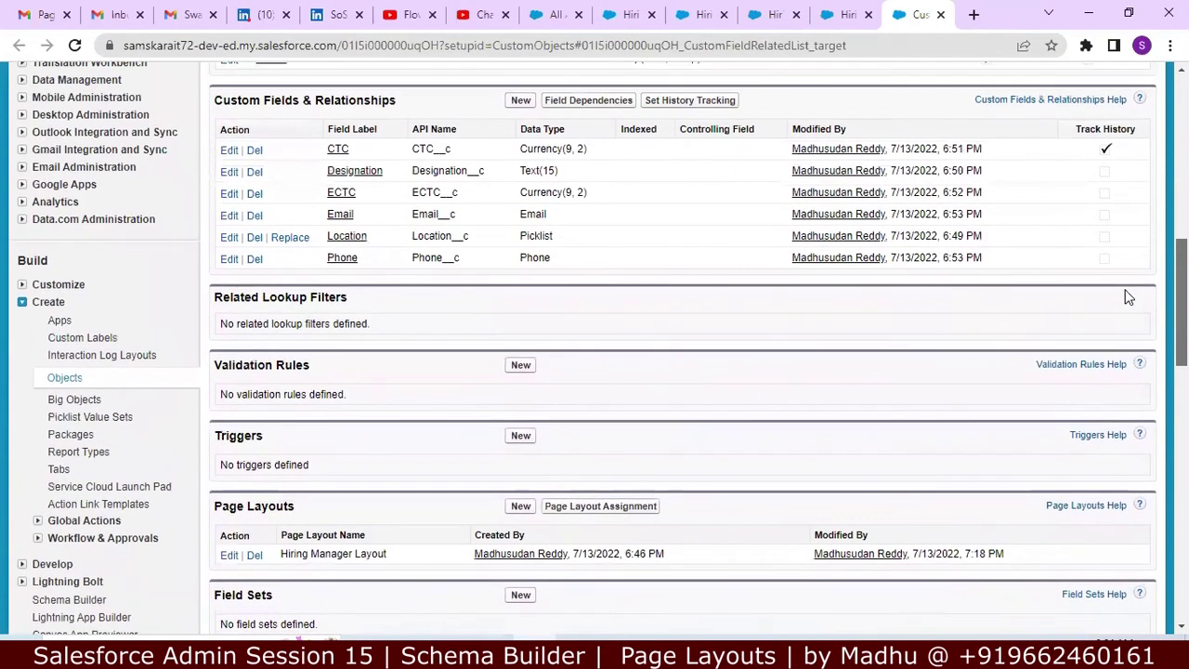
scroll(1124, 274, "up", 2)
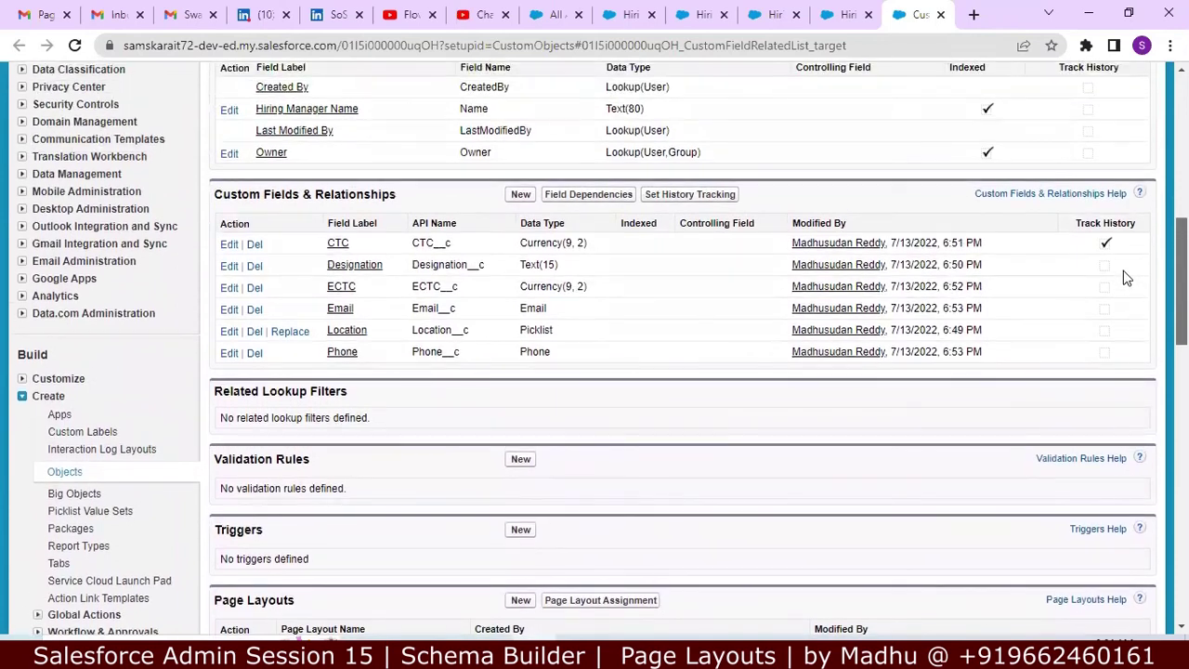
scroll(1123, 263, "up", 1)
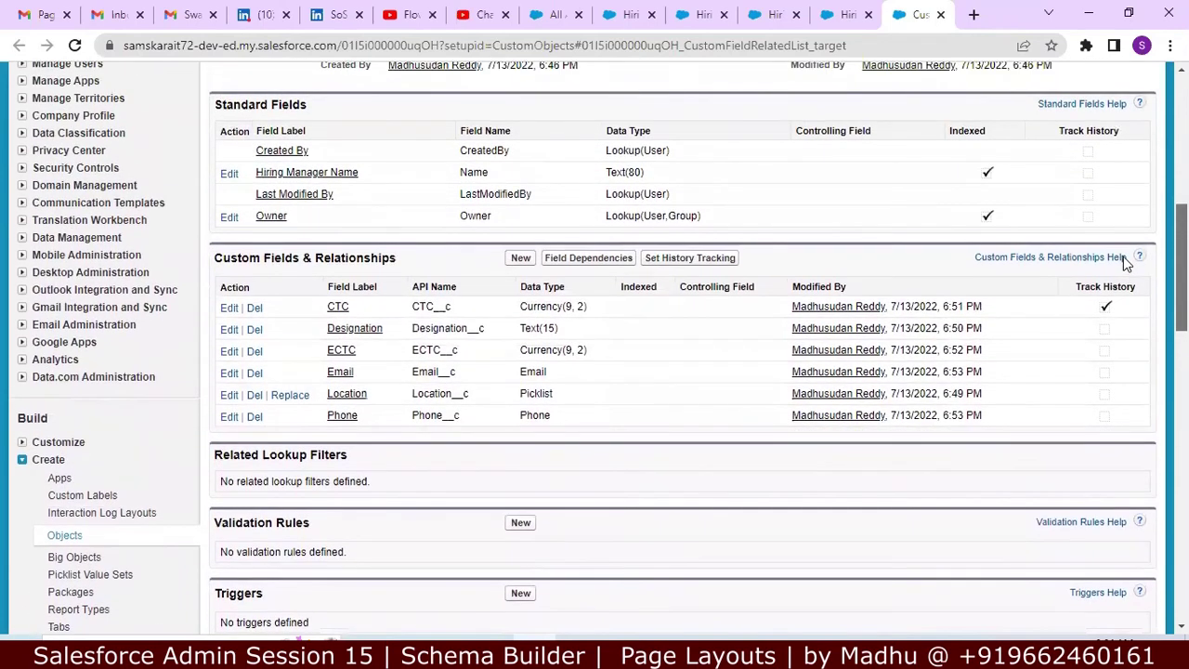
scroll(1123, 255, "up", 1)
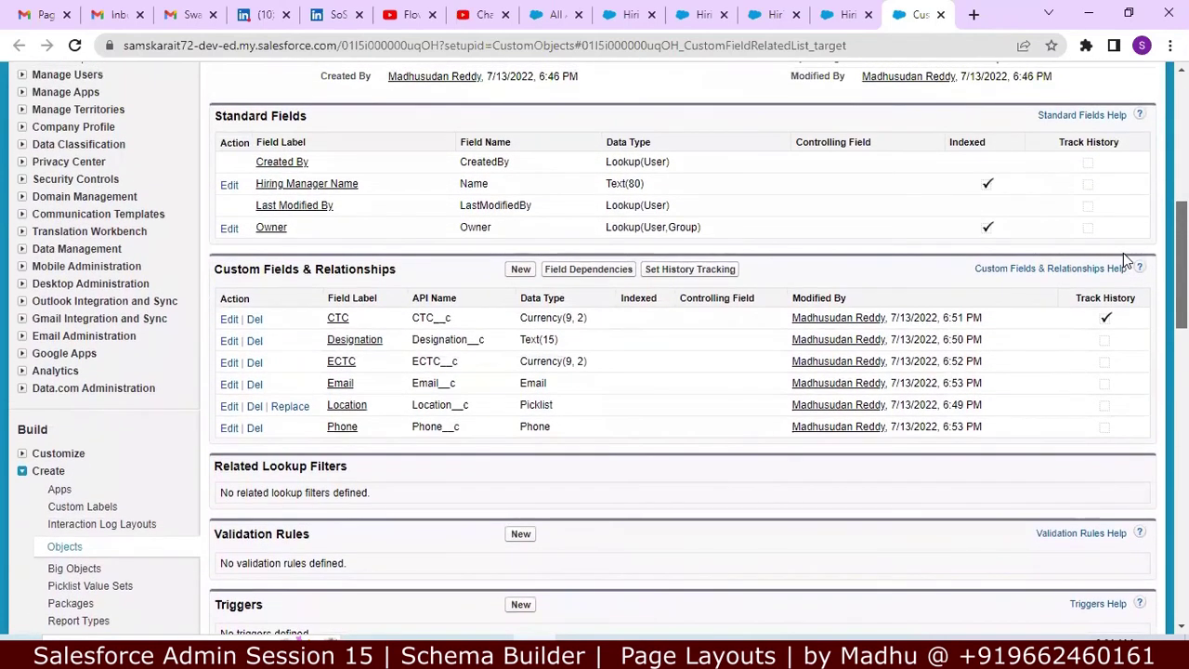
scroll(1123, 253, "up", 4)
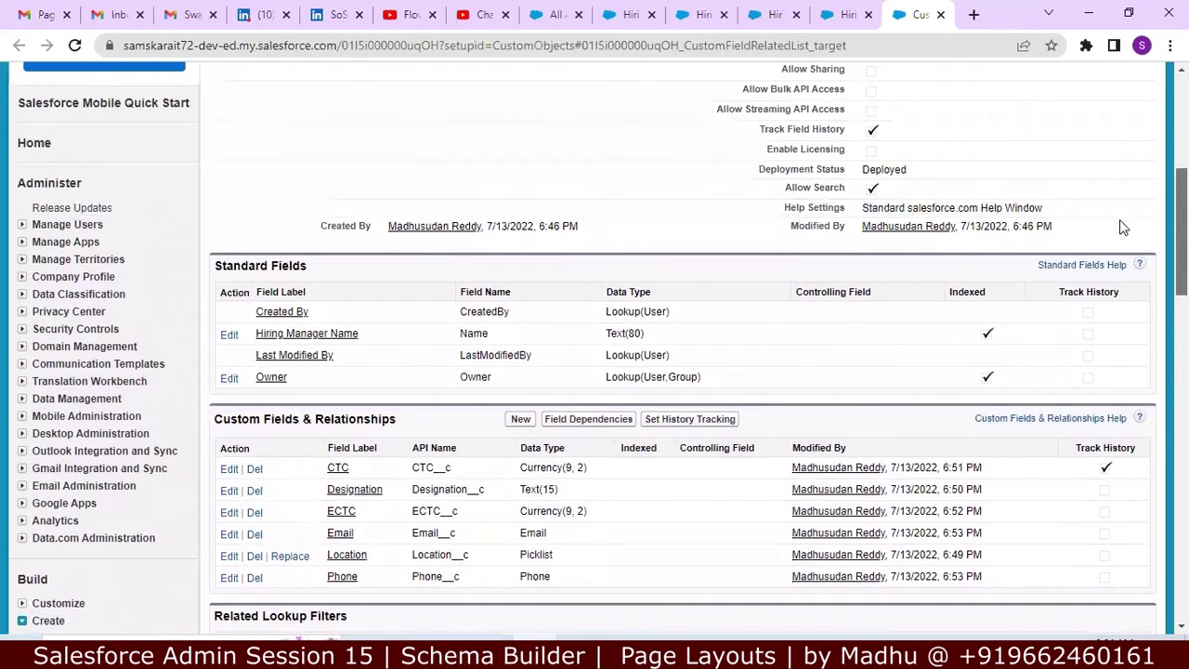
scroll(1123, 226, "up", 5)
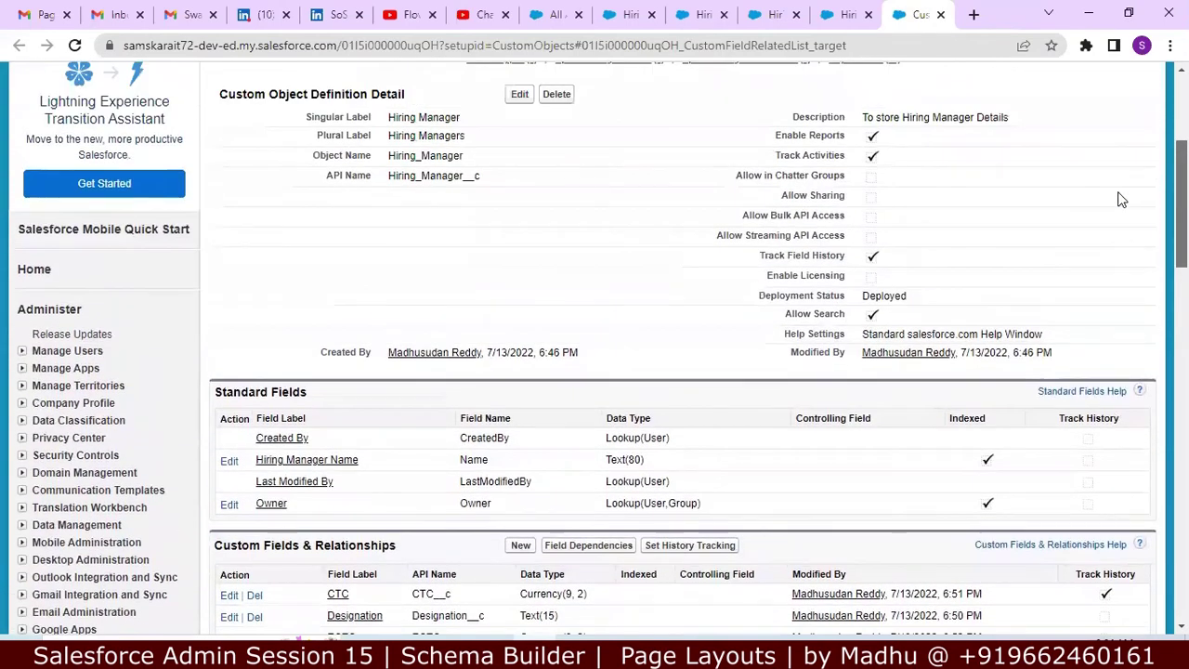
scroll(1121, 181, "up", 2)
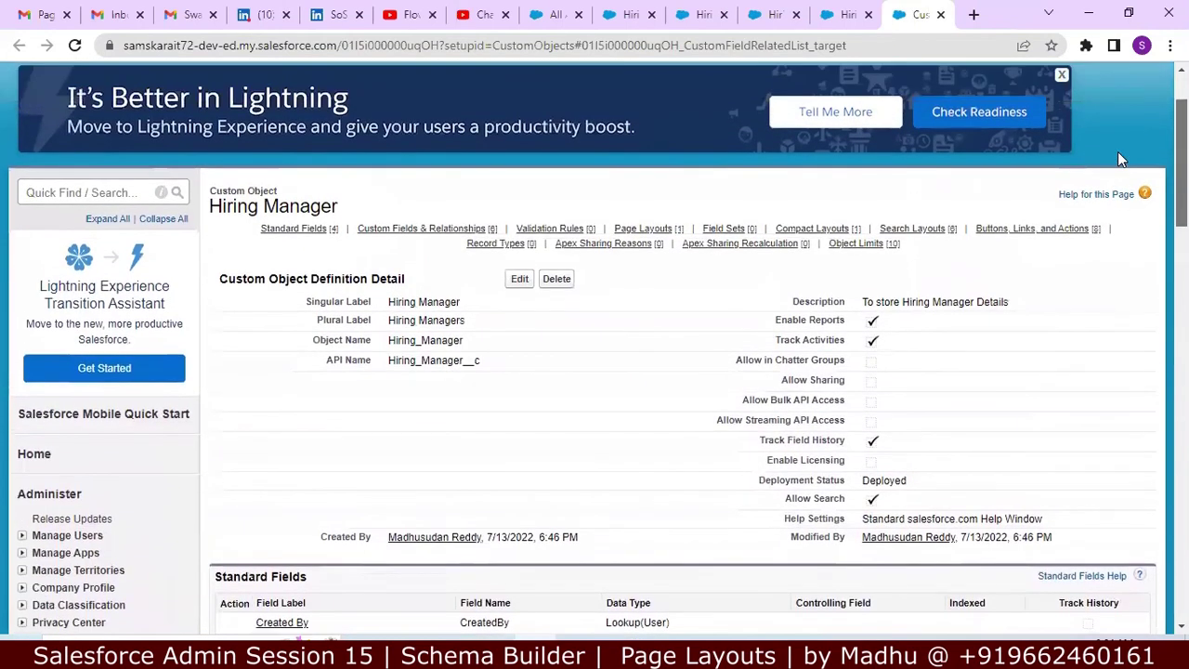
scroll(1119, 158, "down", 5)
scroll(1123, 228, "down", 1)
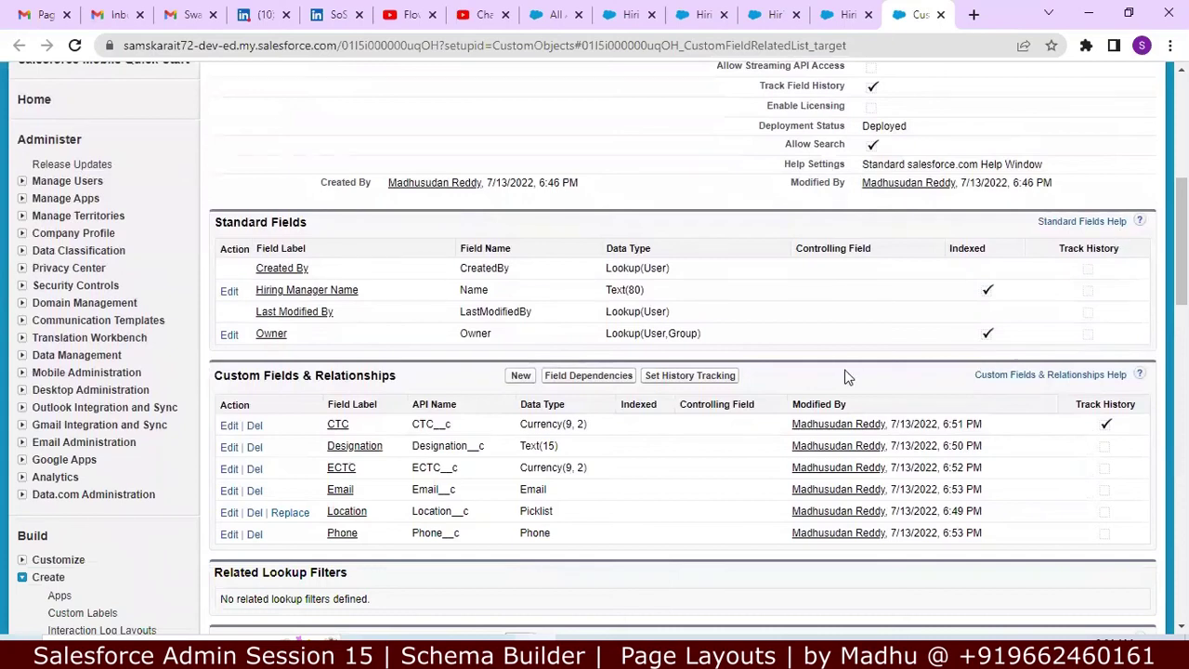
left_click_drag(1182, 241, 1182, 140)
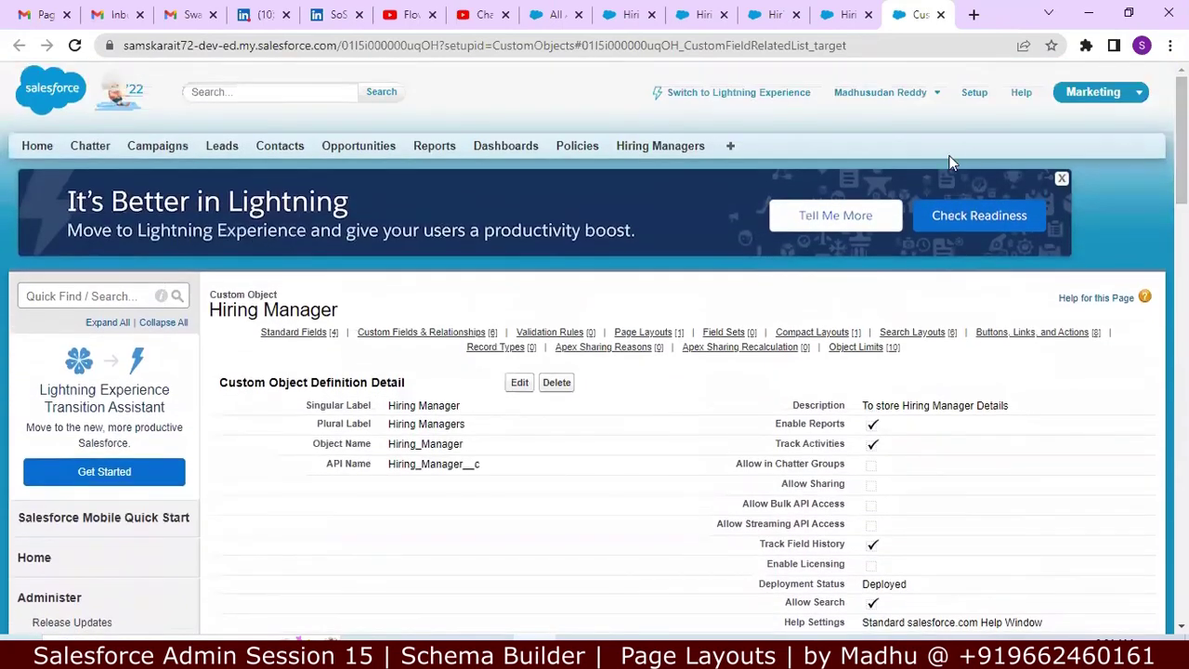
Step: Open the hiring manager record and start editing its page layout
left_click(680, 152)
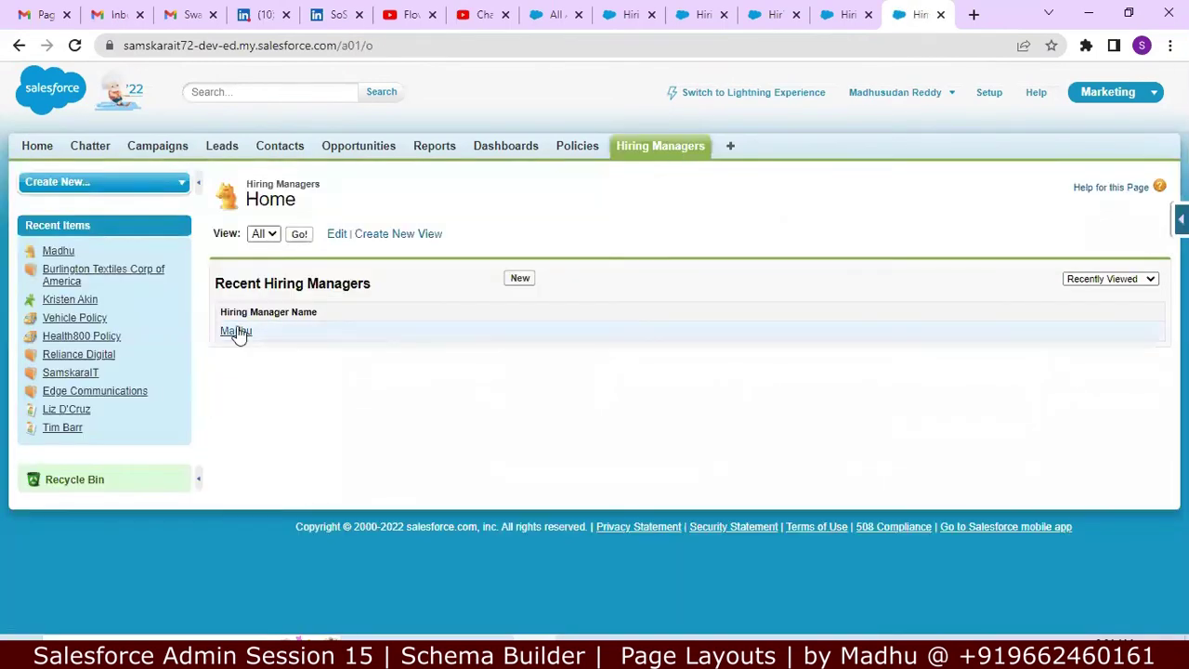
left_click(237, 332)
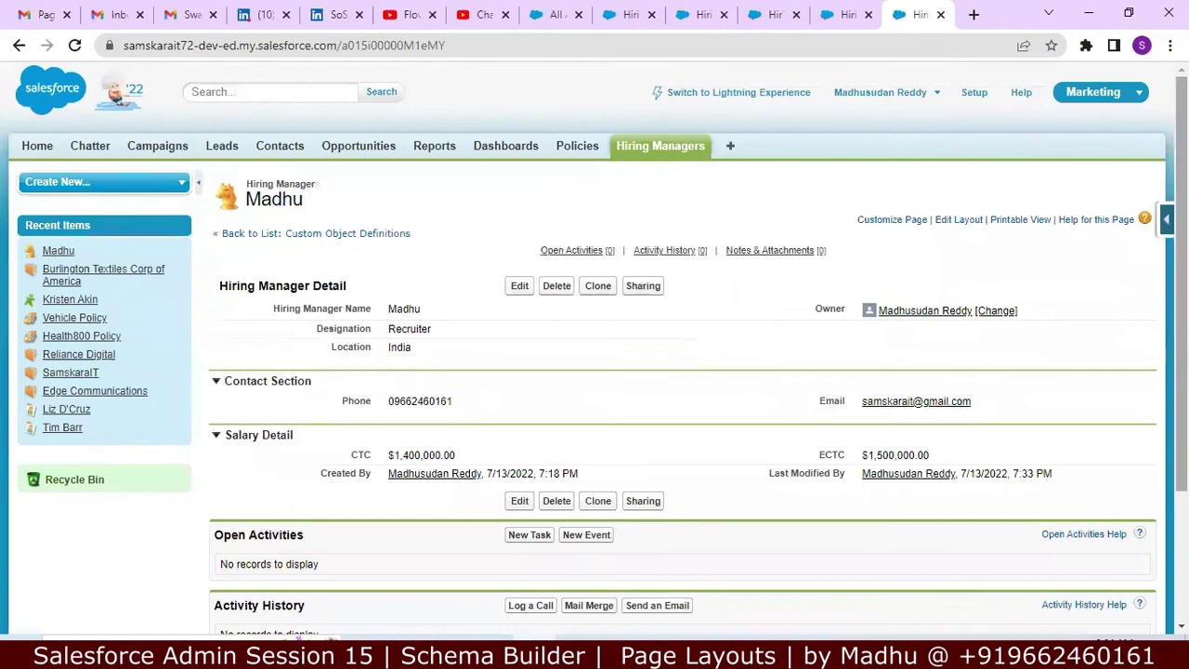
mouse_move(1075, 338)
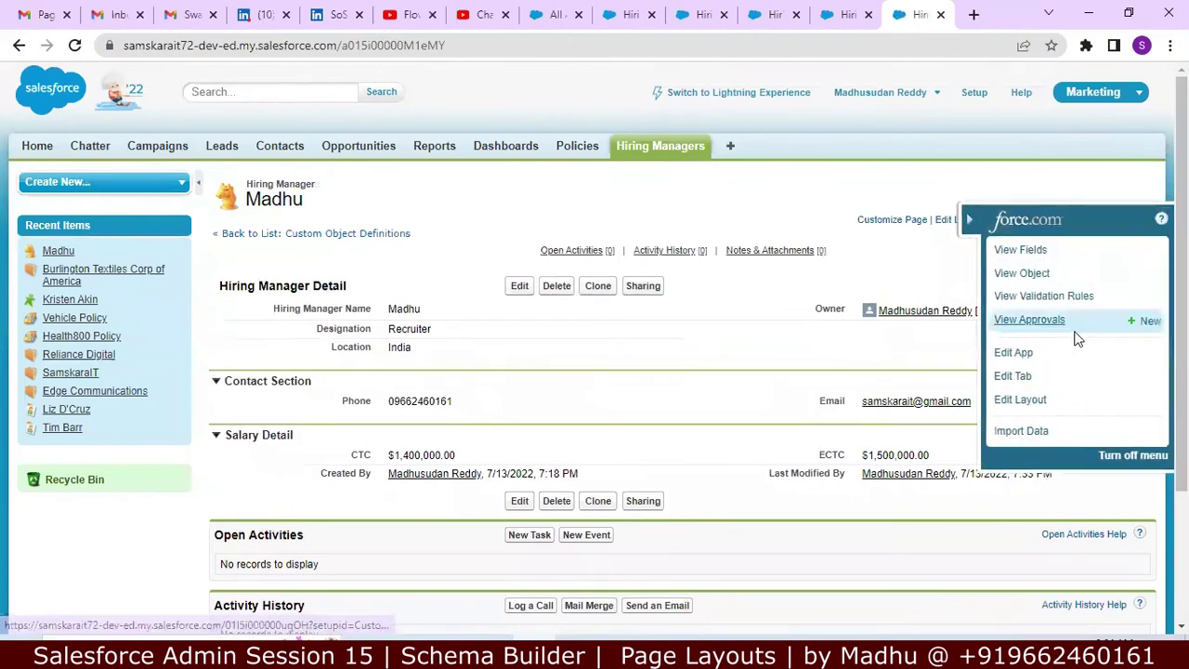
left_click(1027, 409)
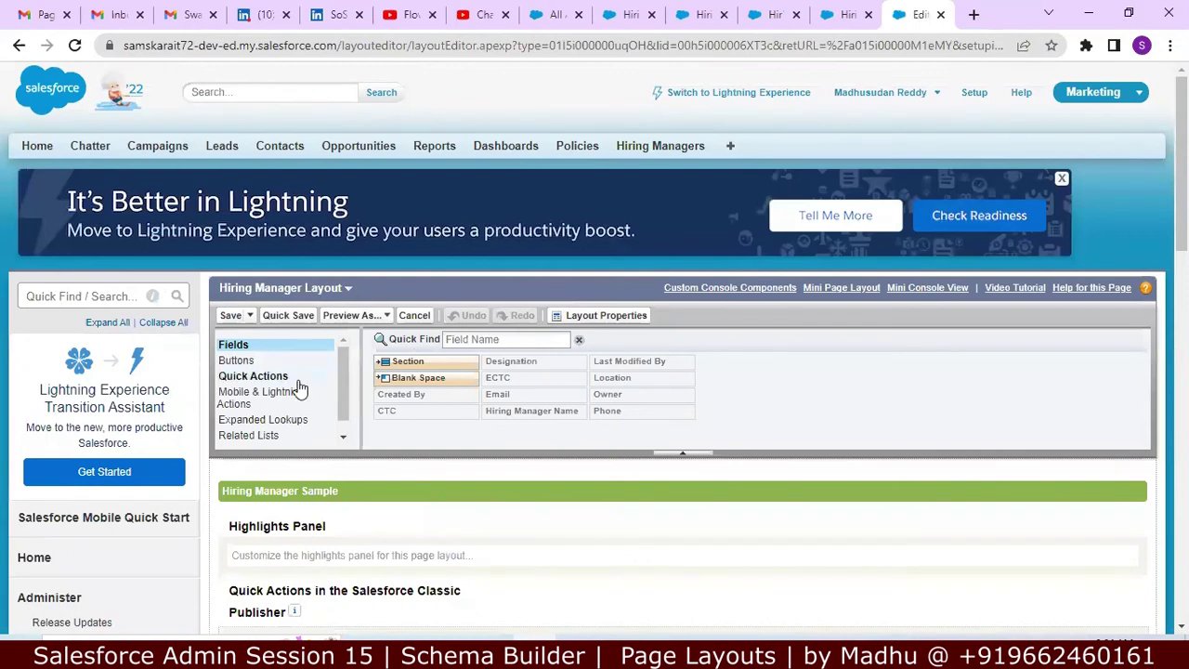
Step: Review the layout's available Related Lists, including Hiring Manager history, then return to Hiring Managers home
left_click(258, 441)
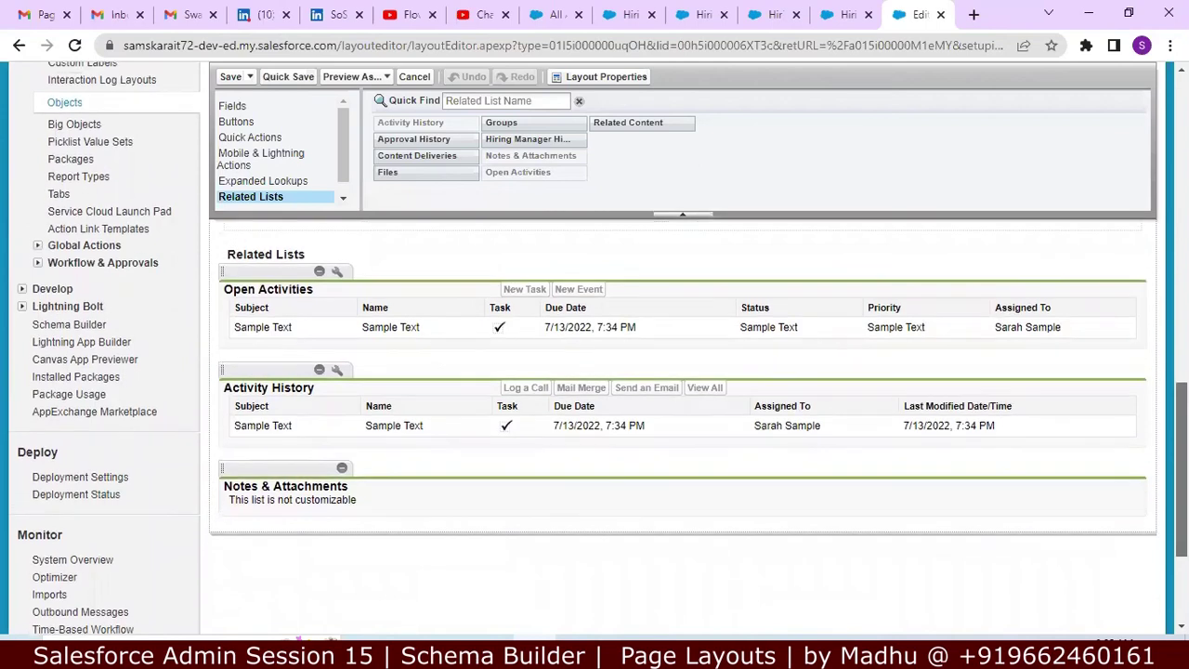
scroll(683, 371, "up", 1)
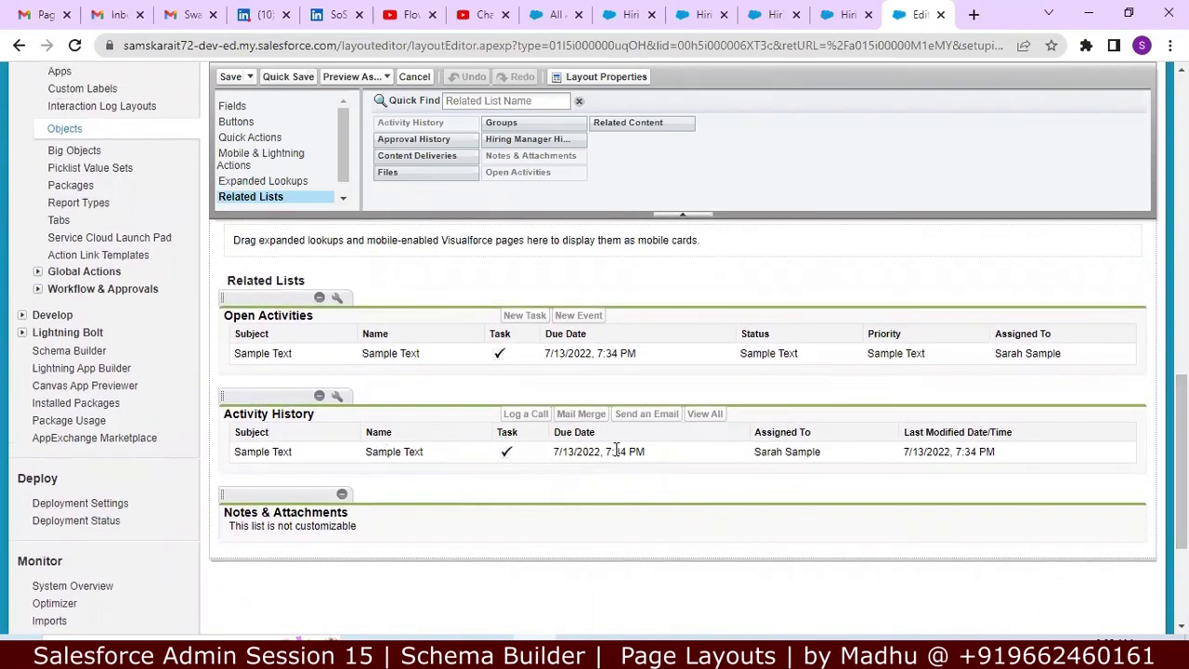
scroll(615, 450, "up", 1)
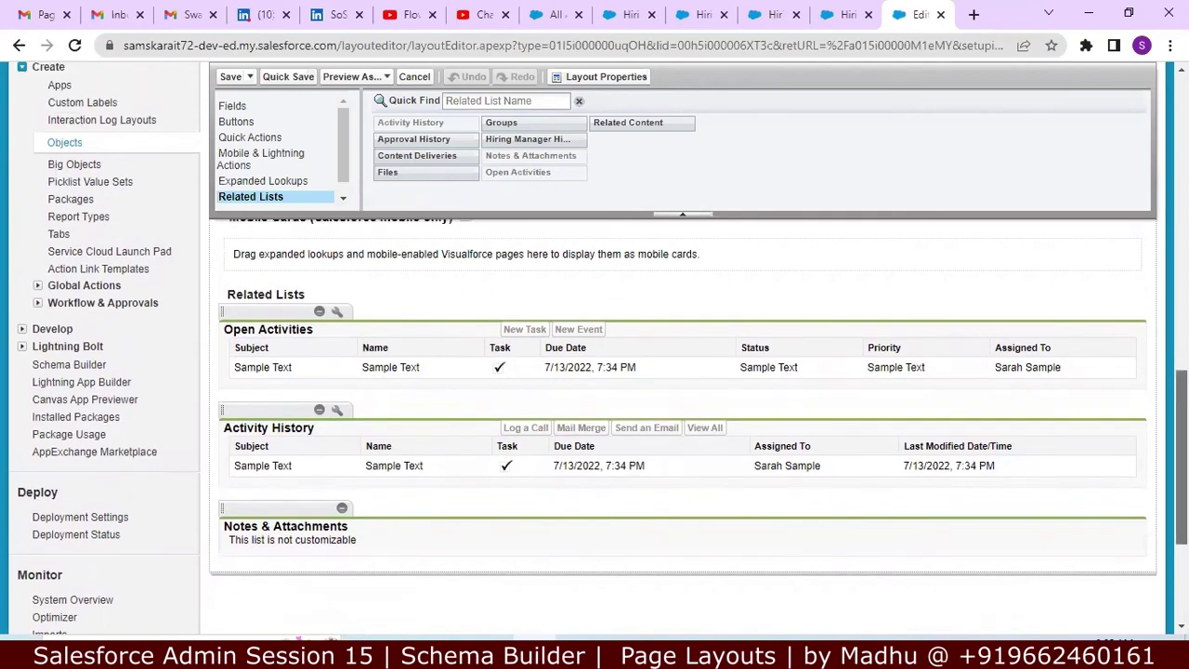
scroll(682, 372, "up", 1)
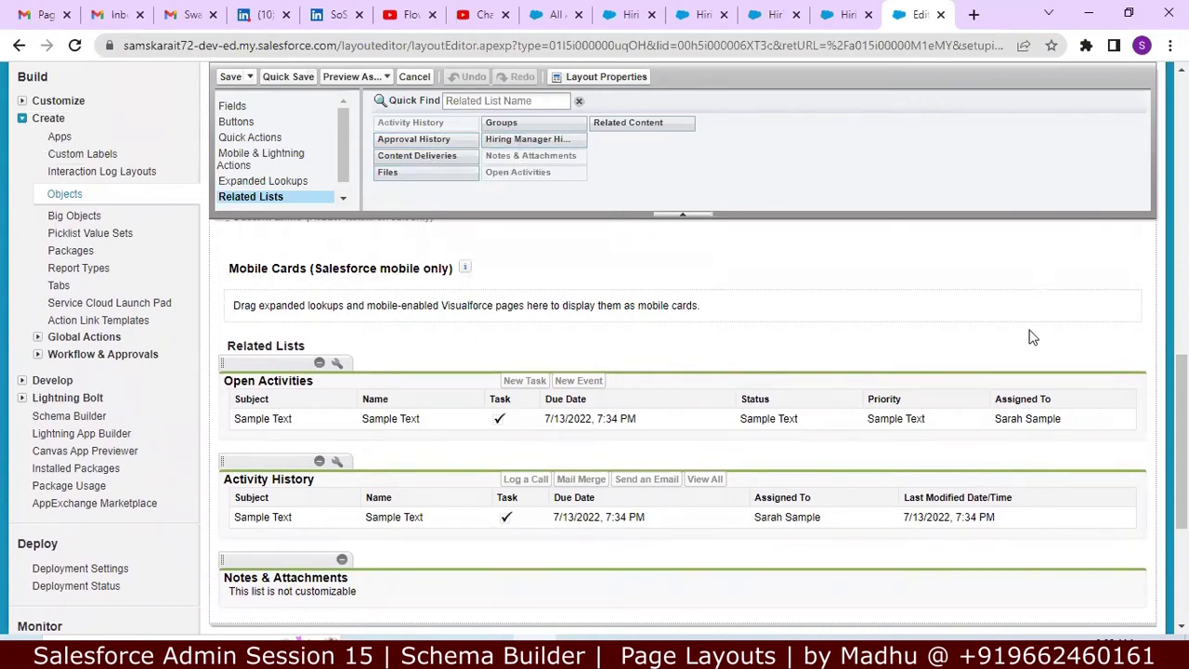
scroll(1031, 337, "up", 5)
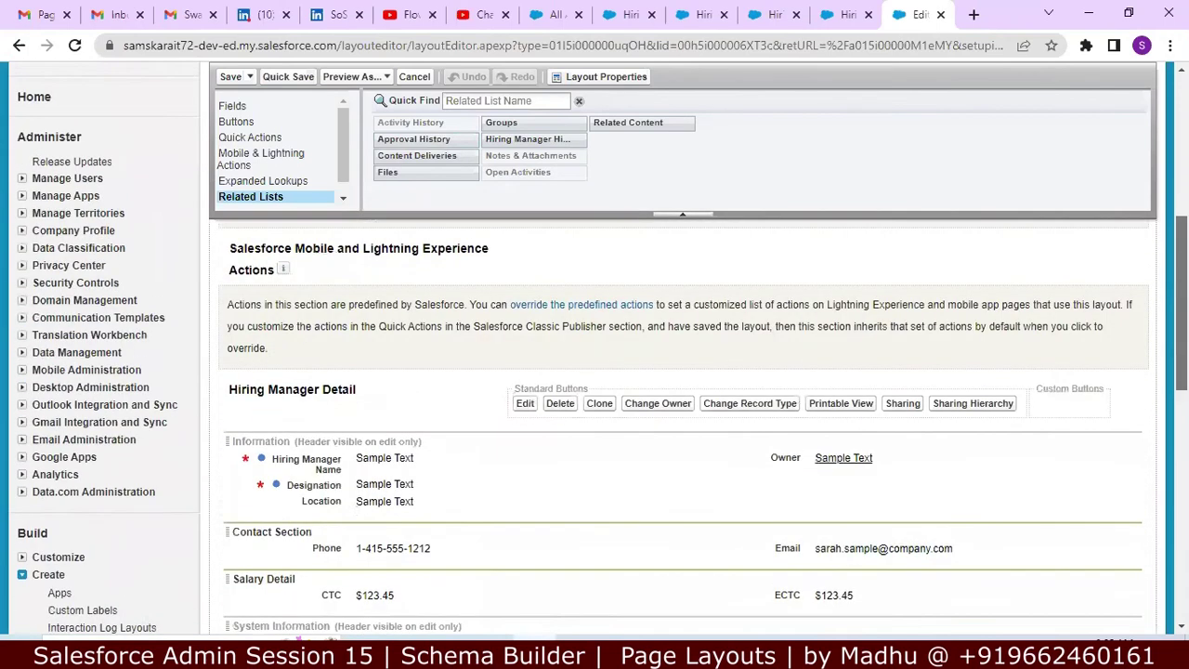
scroll(687, 418, "down", 5)
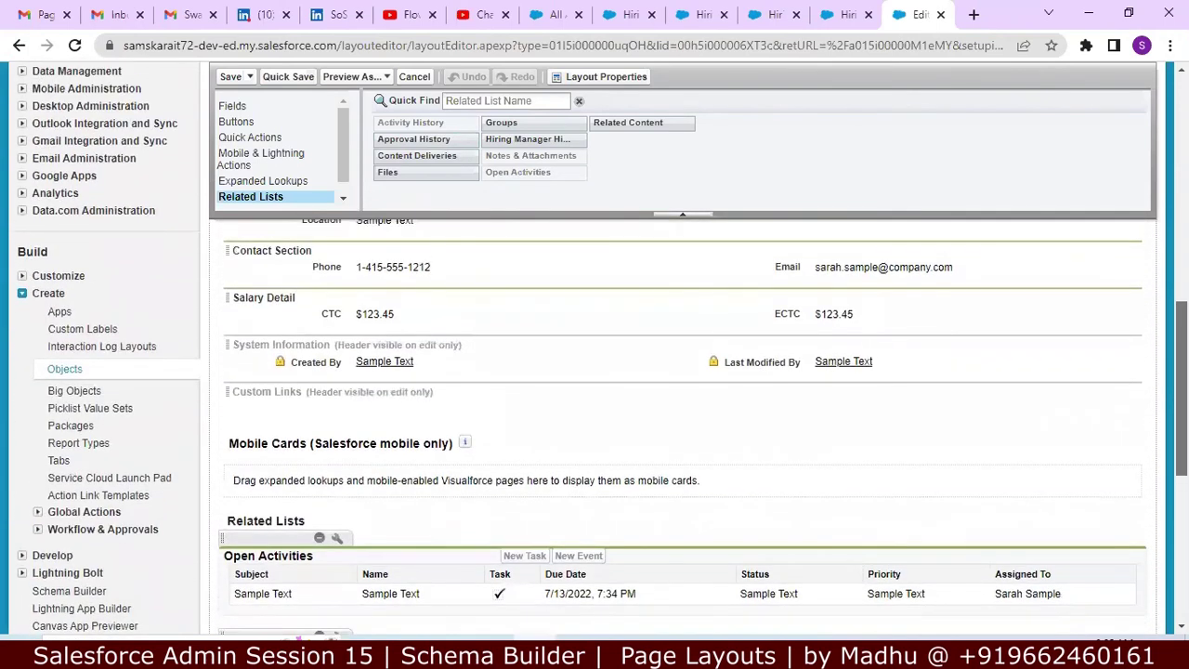
scroll(688, 418, "down", 3)
scroll(688, 418, "up", 15)
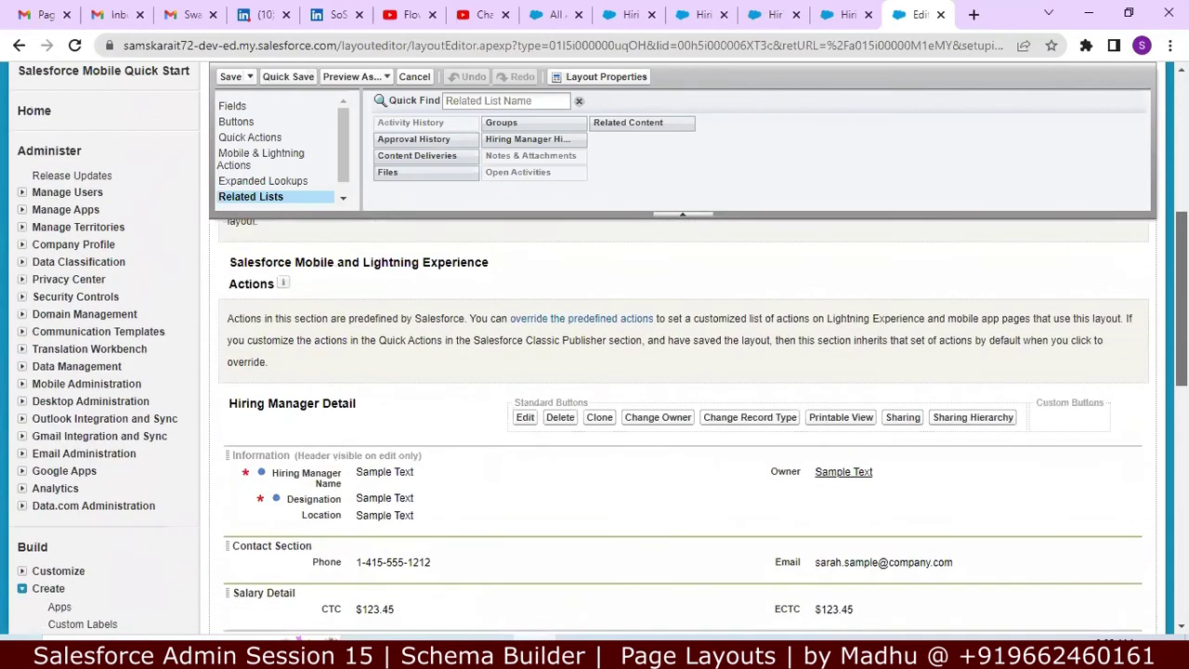
scroll(576, 130, "up", 1)
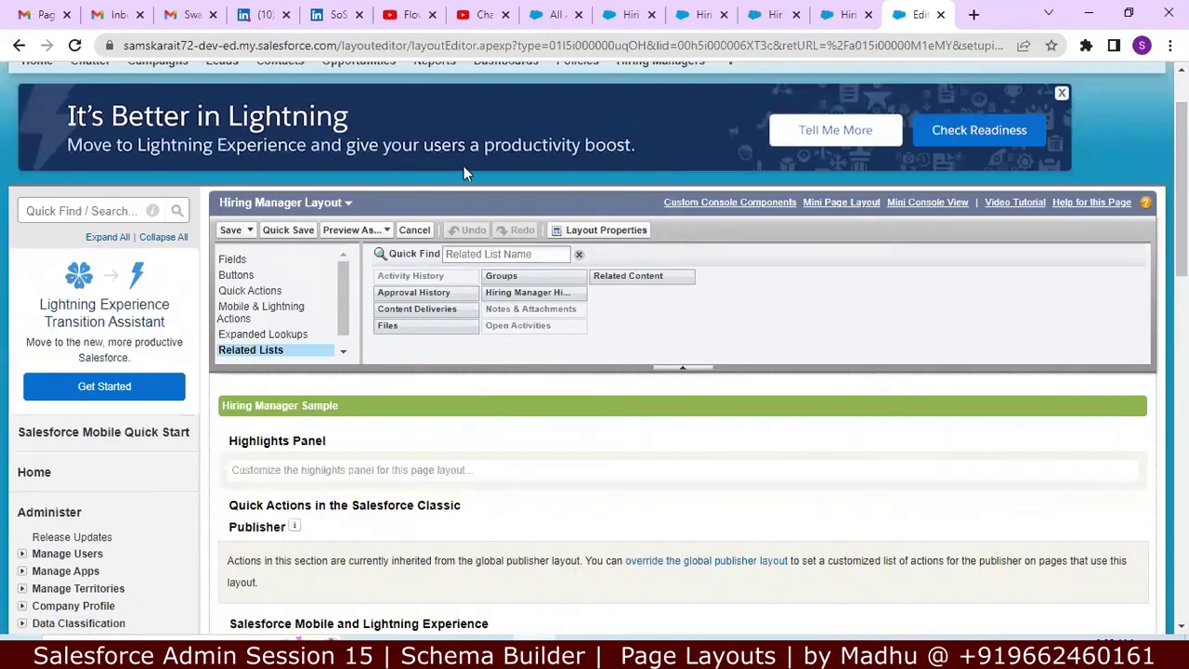
left_click(842, 14)
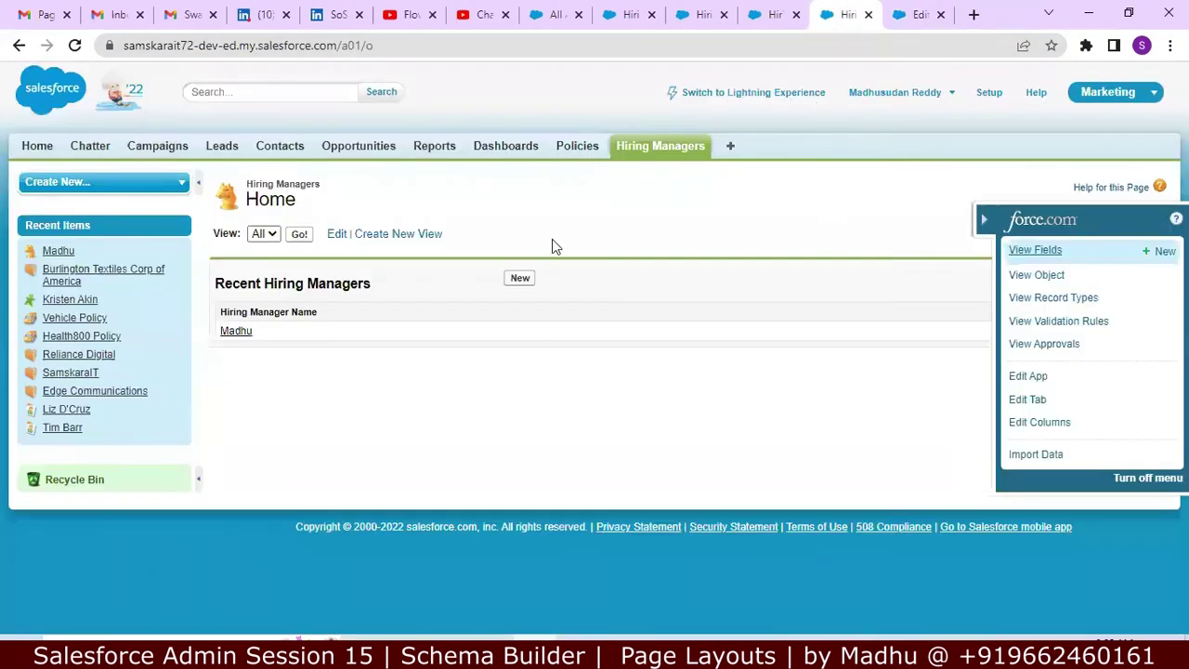
Step: Edit the hiring manager record's CTC from 1,400,000.00 to 1,500,000.00 and save it
left_click(235, 335)
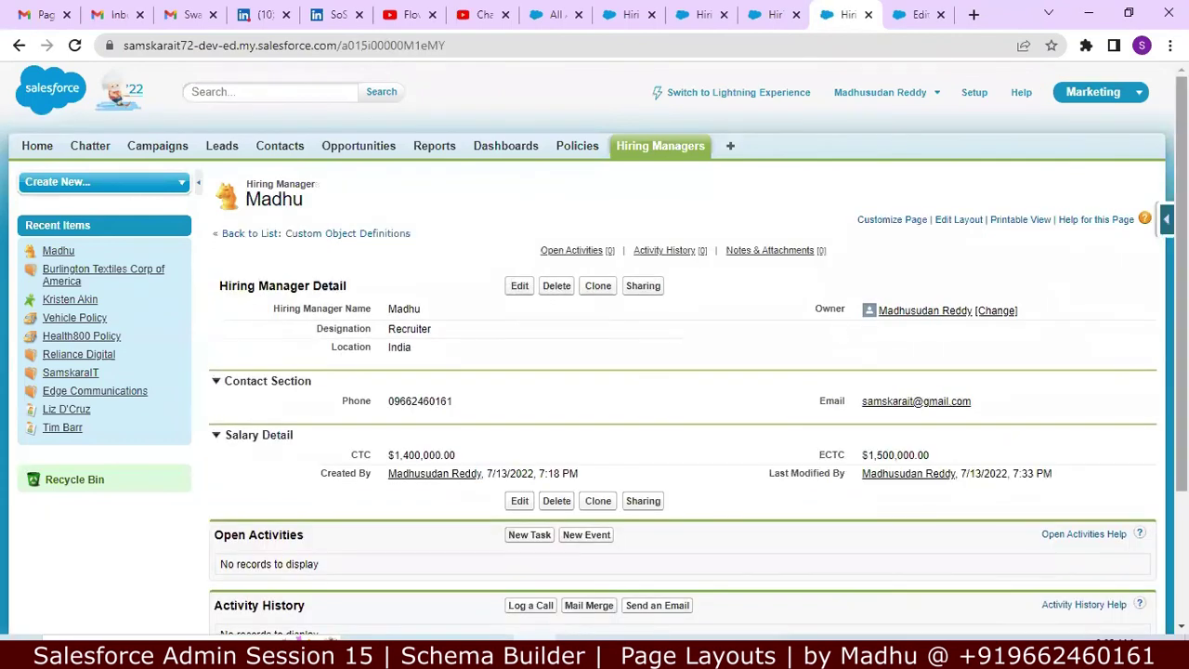
scroll(1154, 364, "down", 2)
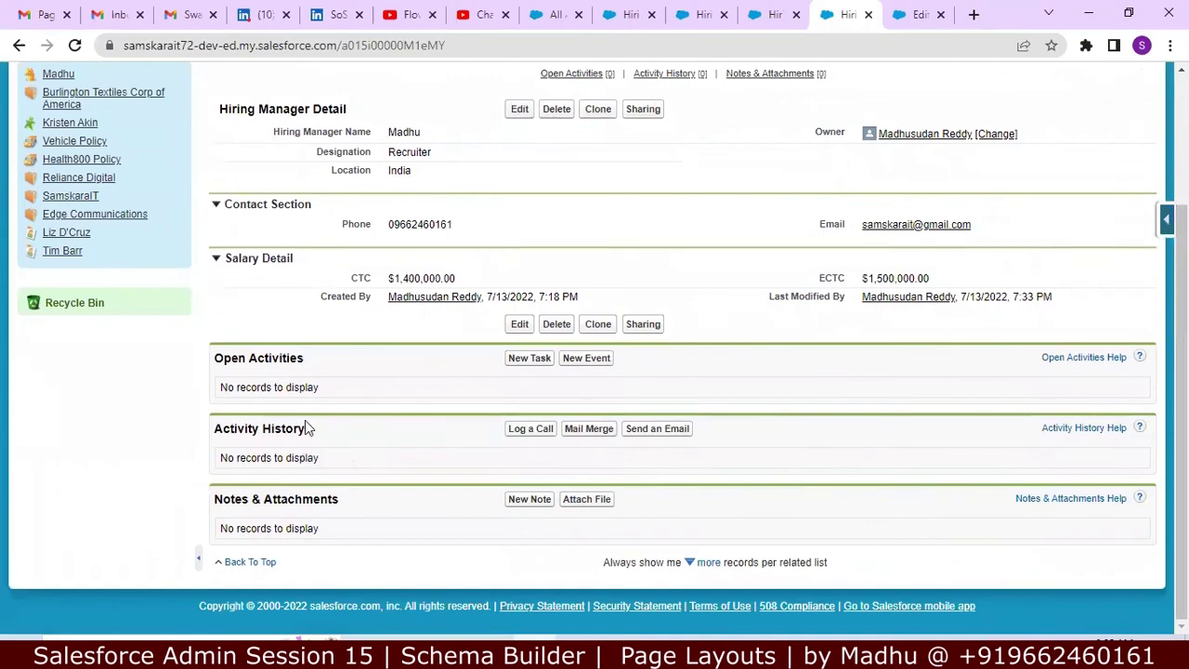
left_click(520, 324)
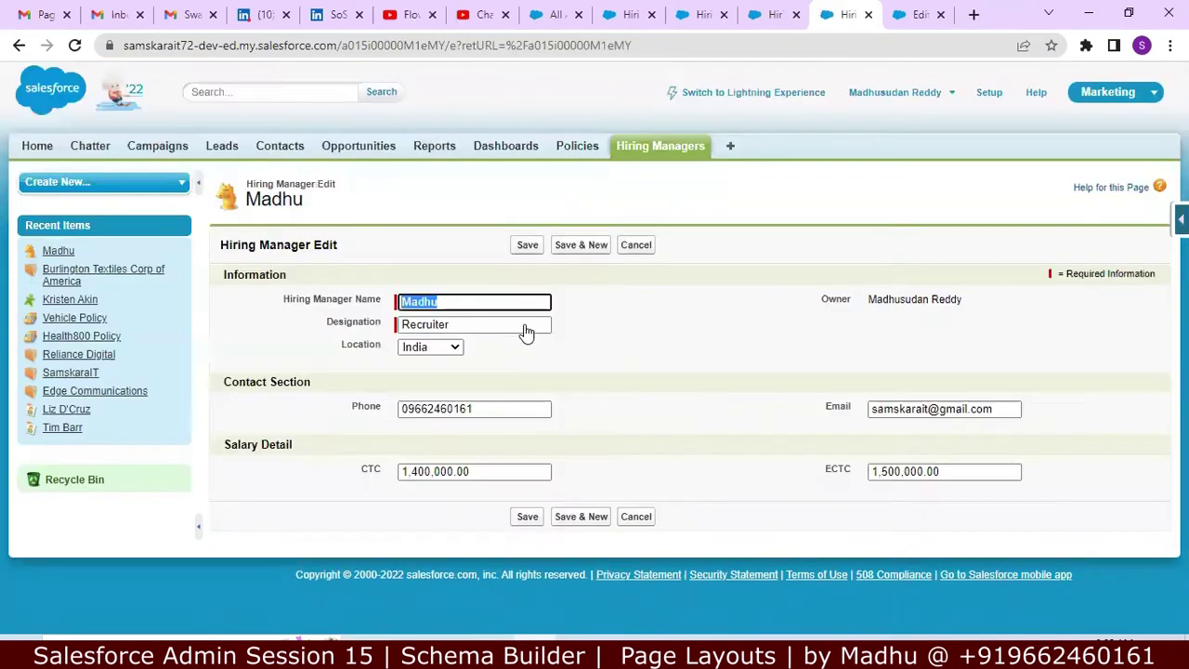
left_click(419, 469)
key("BackSpace")
type("5")
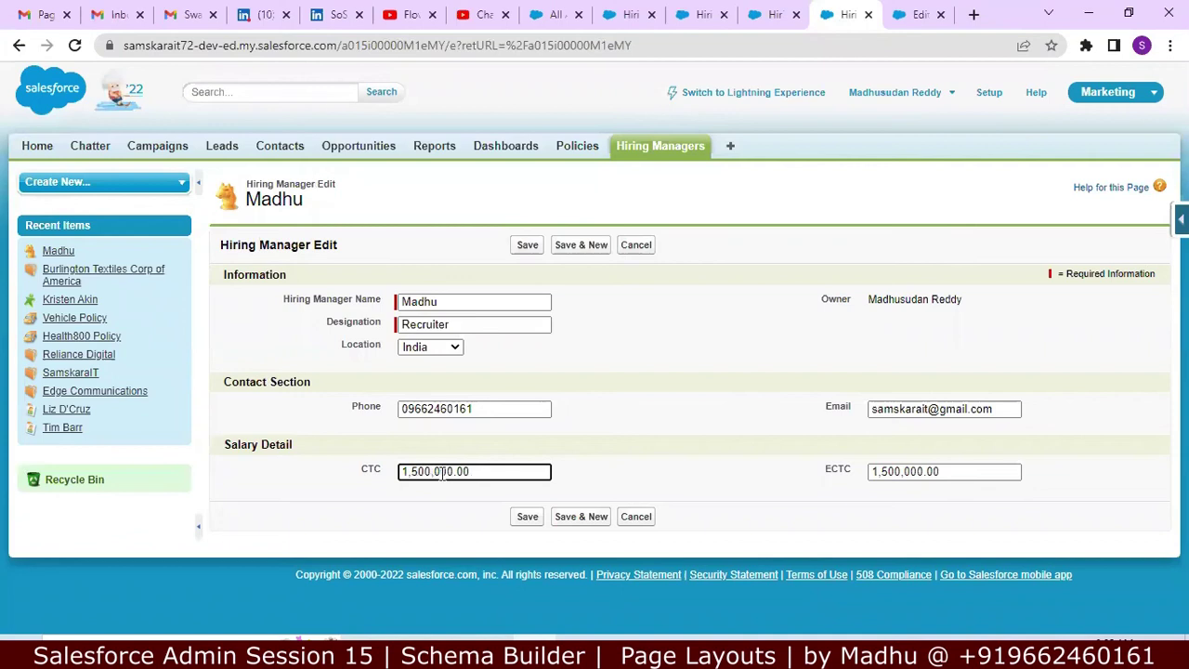
left_click(533, 524)
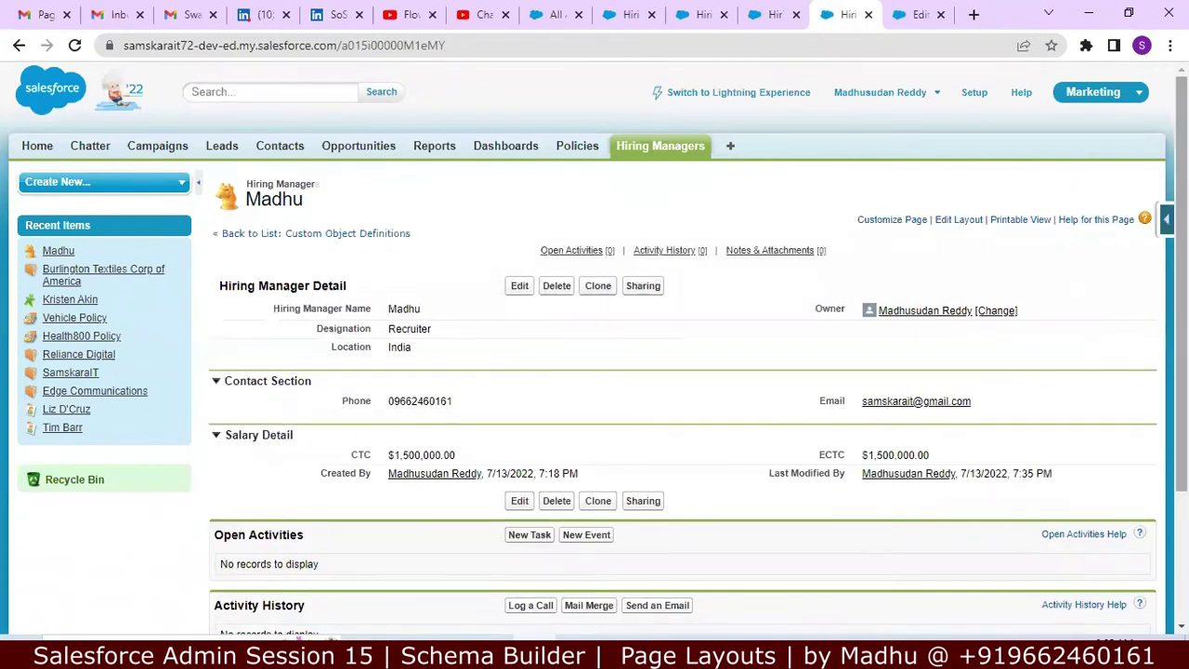
scroll(1150, 434, "down", 3)
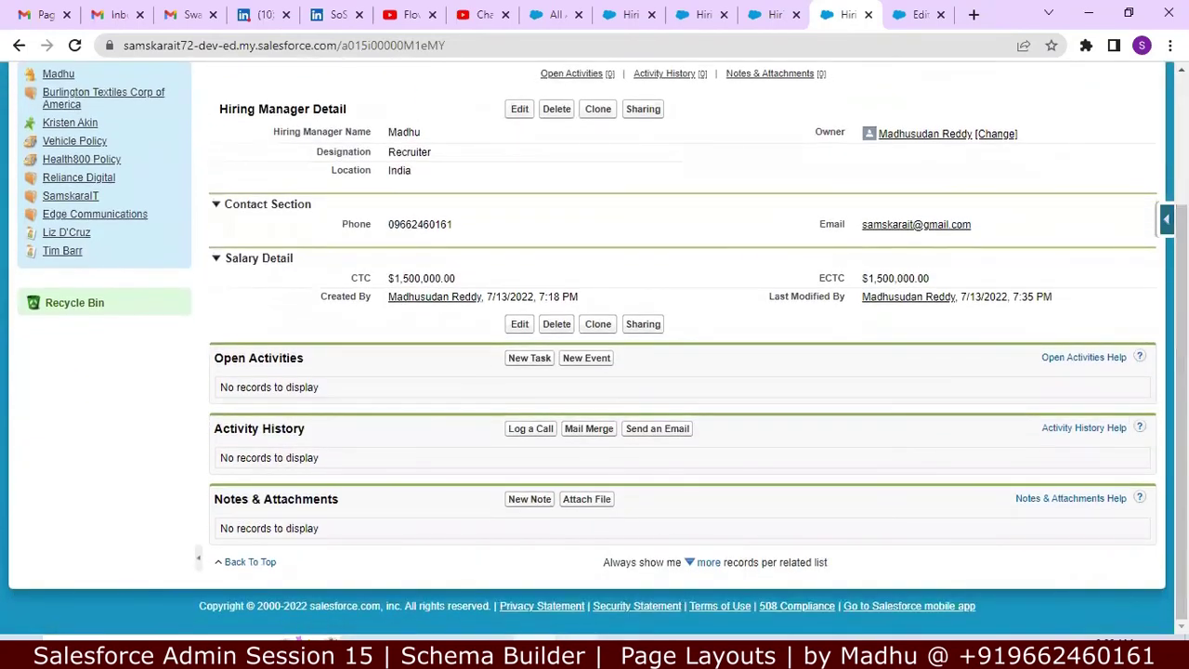
Step: Switch to the Notepad++ notes and read down to the Allow Track Field History line
key("alt+Tab")
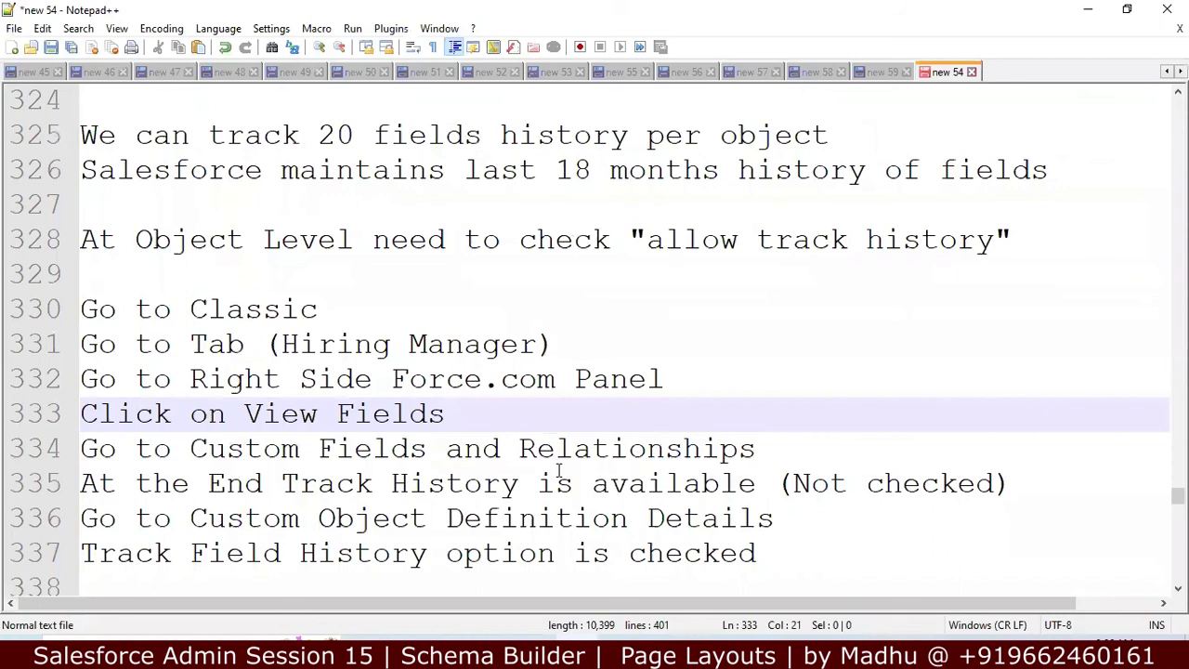
key("Down")
key("Down")
key("Down")
key("Down")
key("Down")
key("Down")
key("Down")
key("Down")
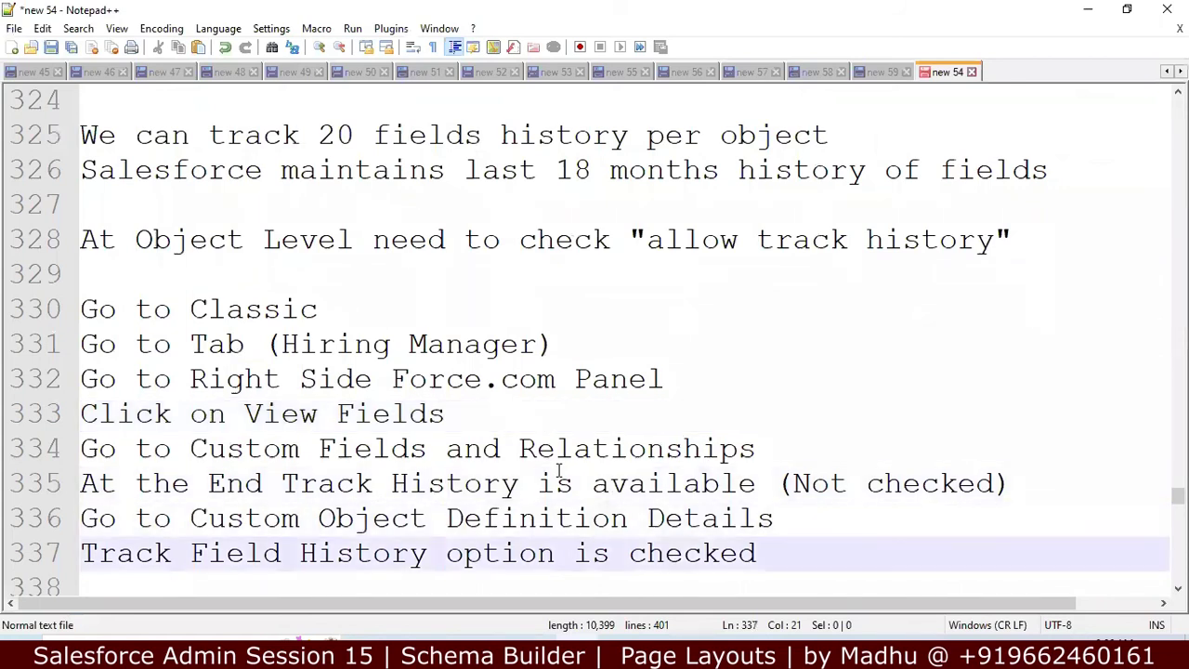
key("Down")
key("Down")
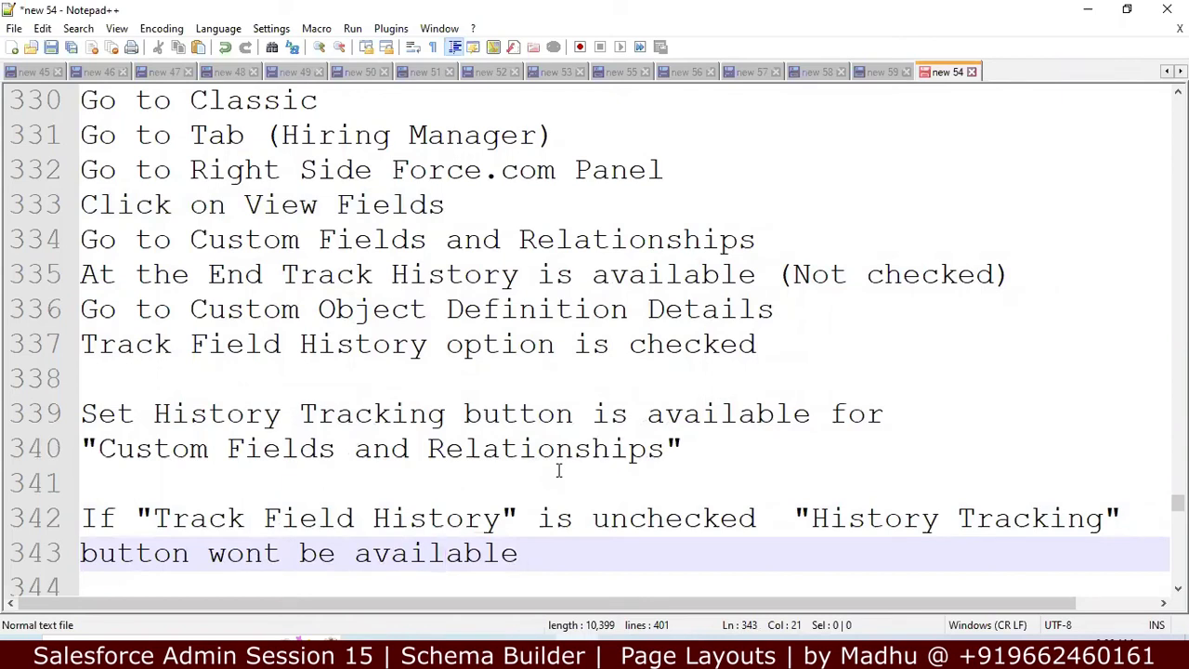
left_click(484, 416)
left_click(392, 453)
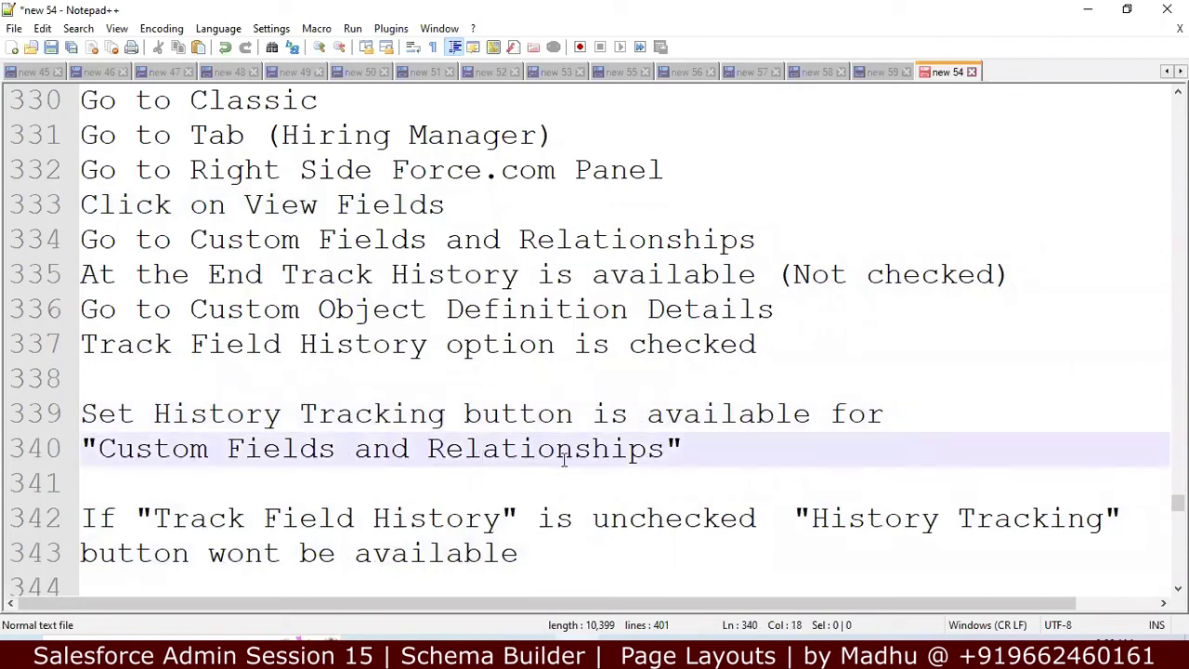
key("Down")
key("Down")
key("Down")
key("Down")
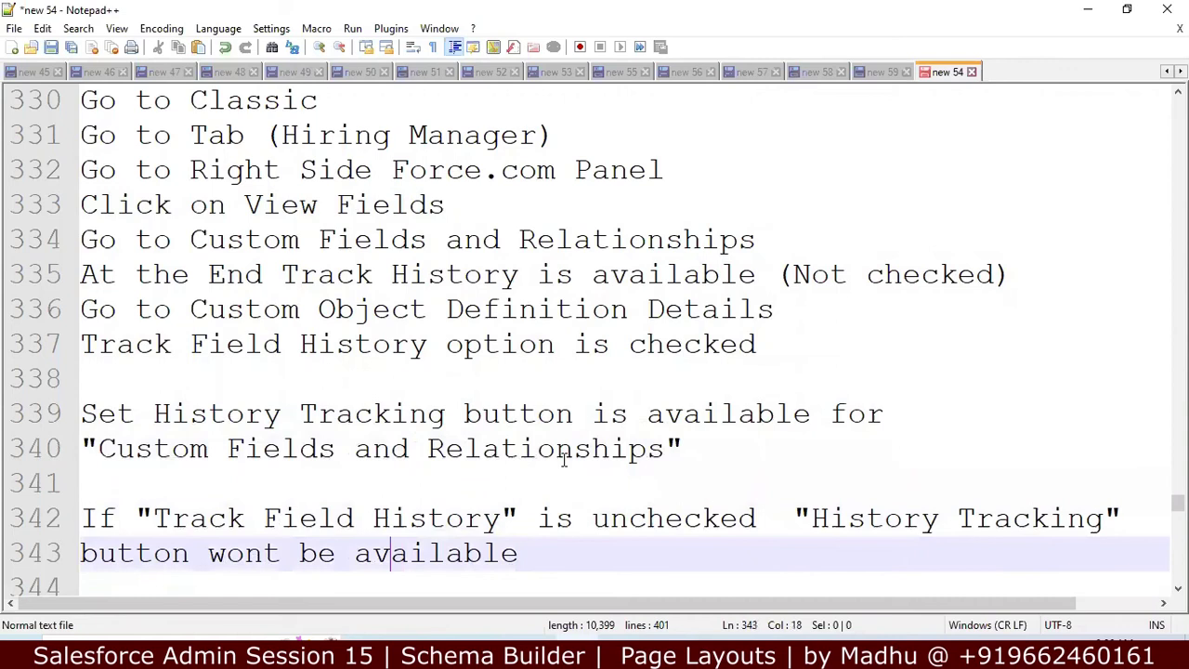
key("Down")
key("Down")
key("Down")
key("Down")
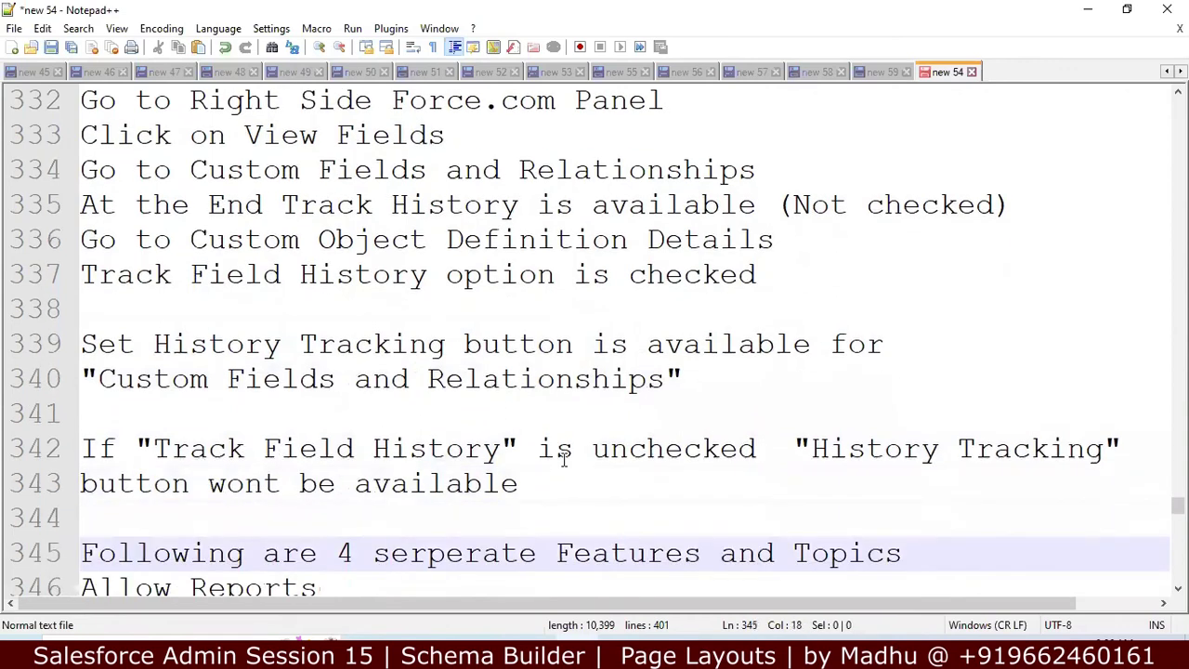
Step: Read through the Step01 setup lines and the Step02 page-layout steps to the final Save
key("Down")
key("Down")
key("Down")
key("Down")
key("Down")
key("Down")
key("Down")
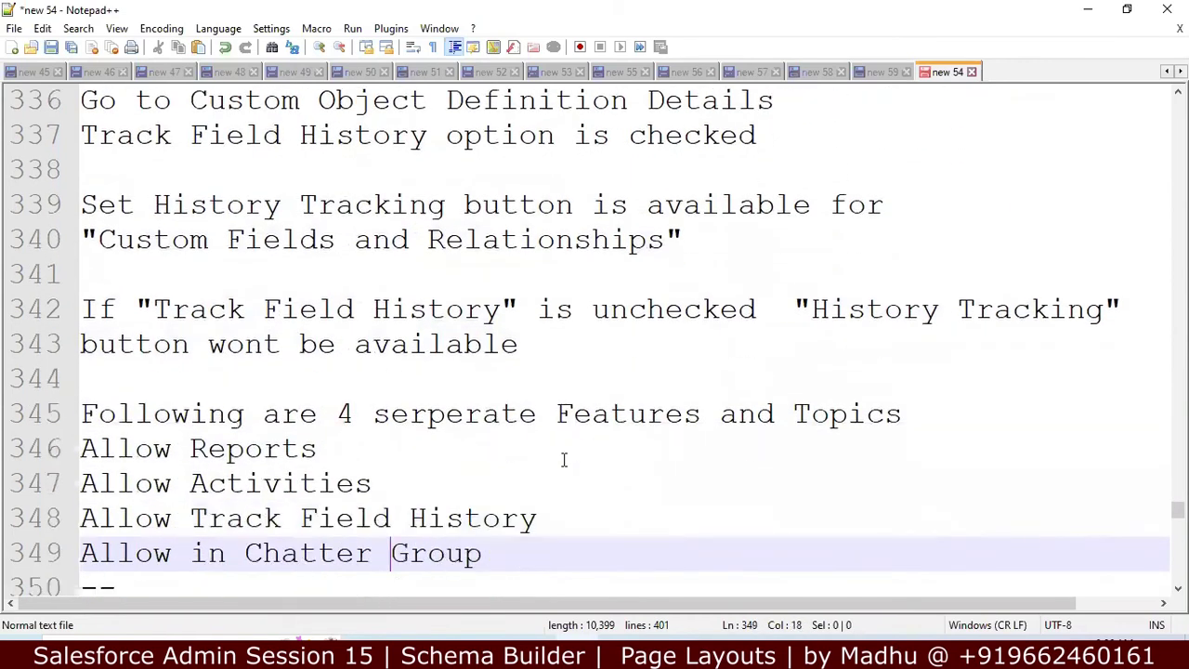
key("Down")
key("Down")
key("Down")
key("Down")
key("Down")
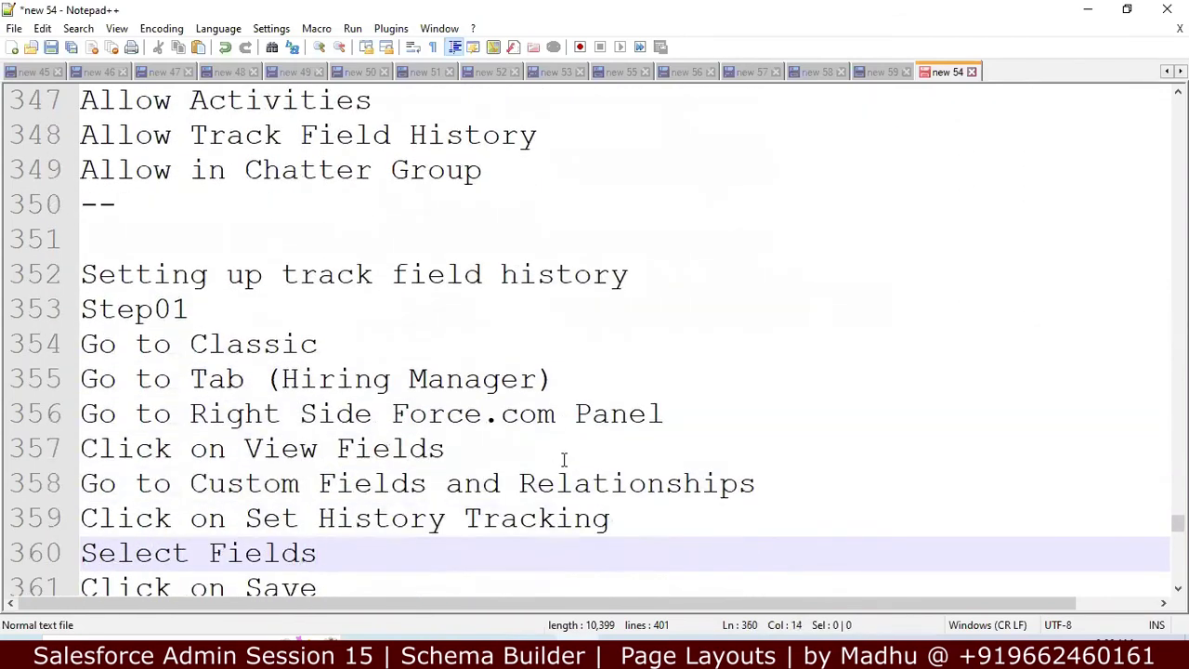
key("Down")
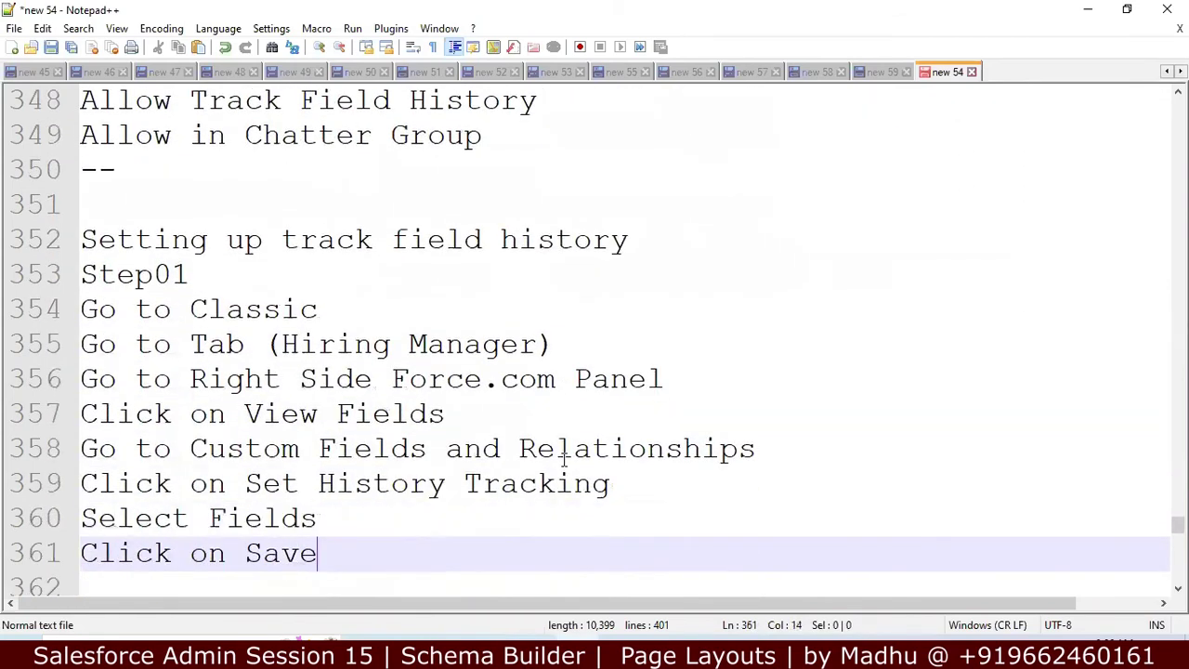
key("Down")
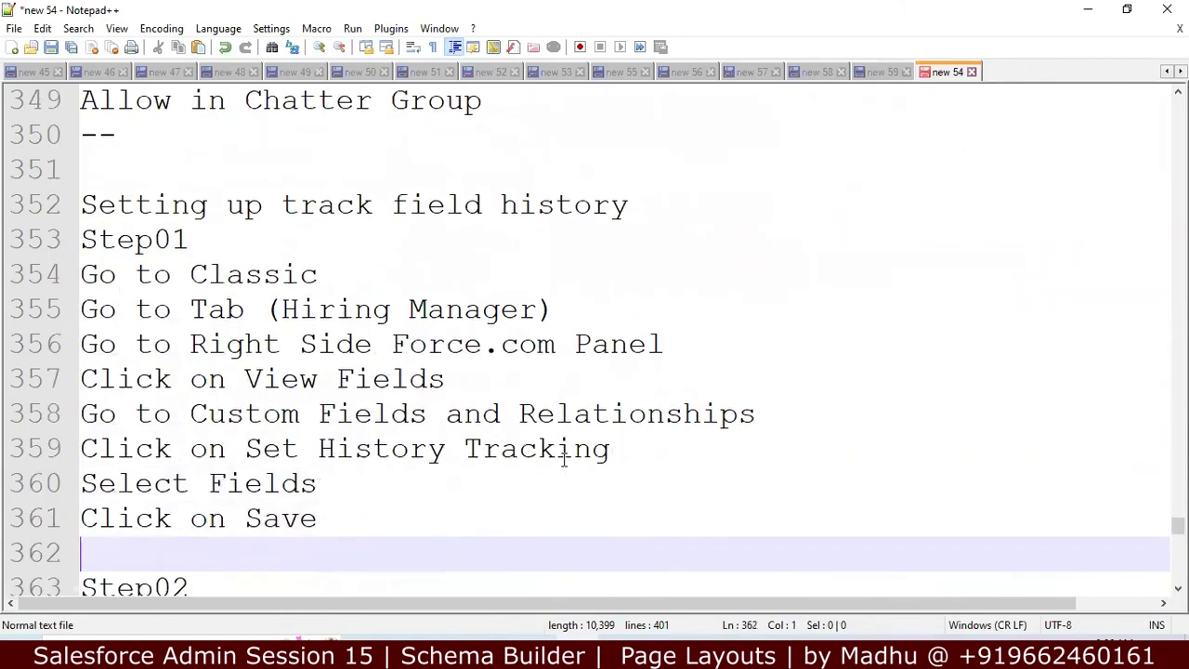
key("Down")
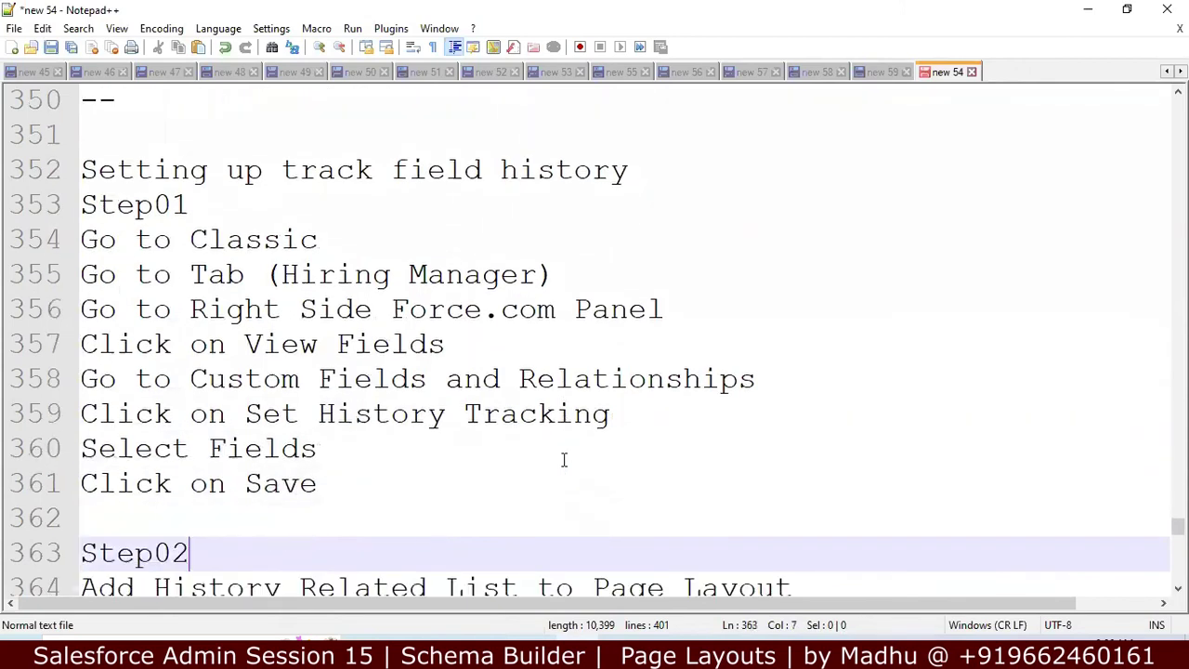
key("Down")
key("Down")
key("Down")
key("Down")
key("Down")
key("Down")
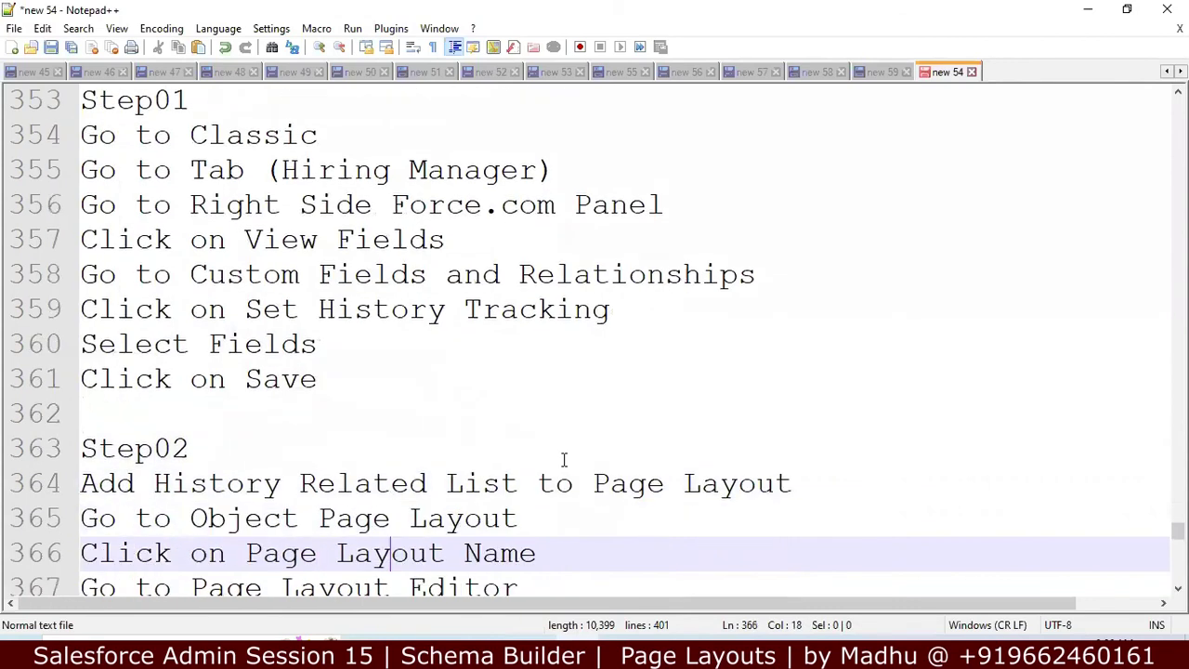
key("Down")
key("Down")
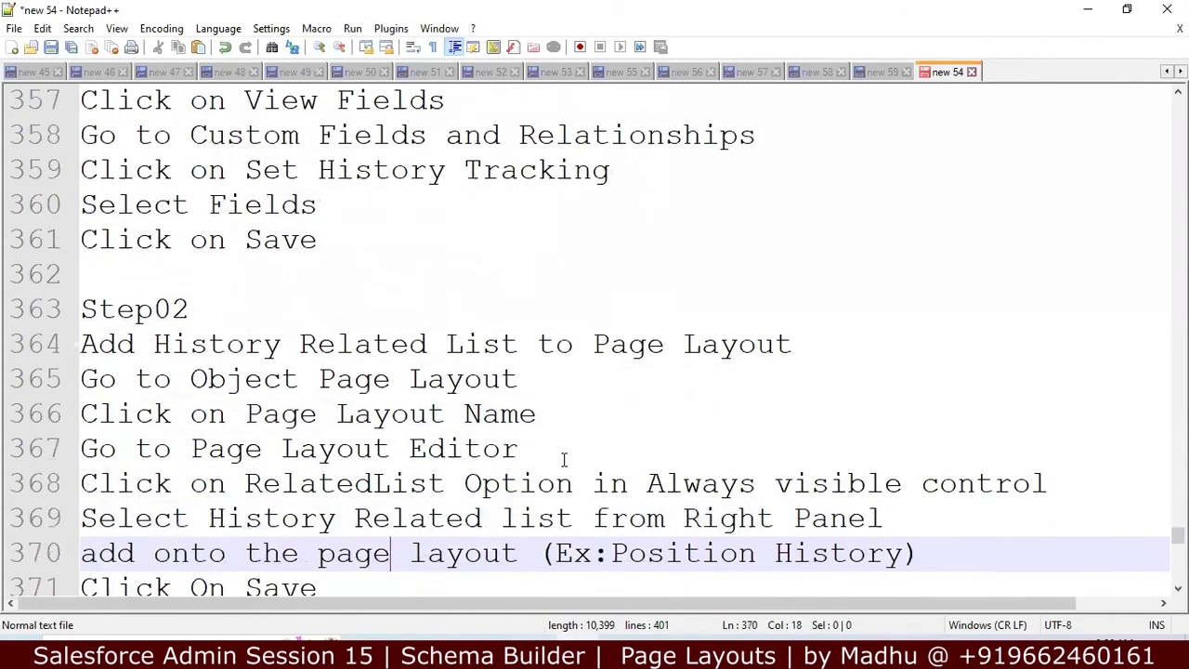
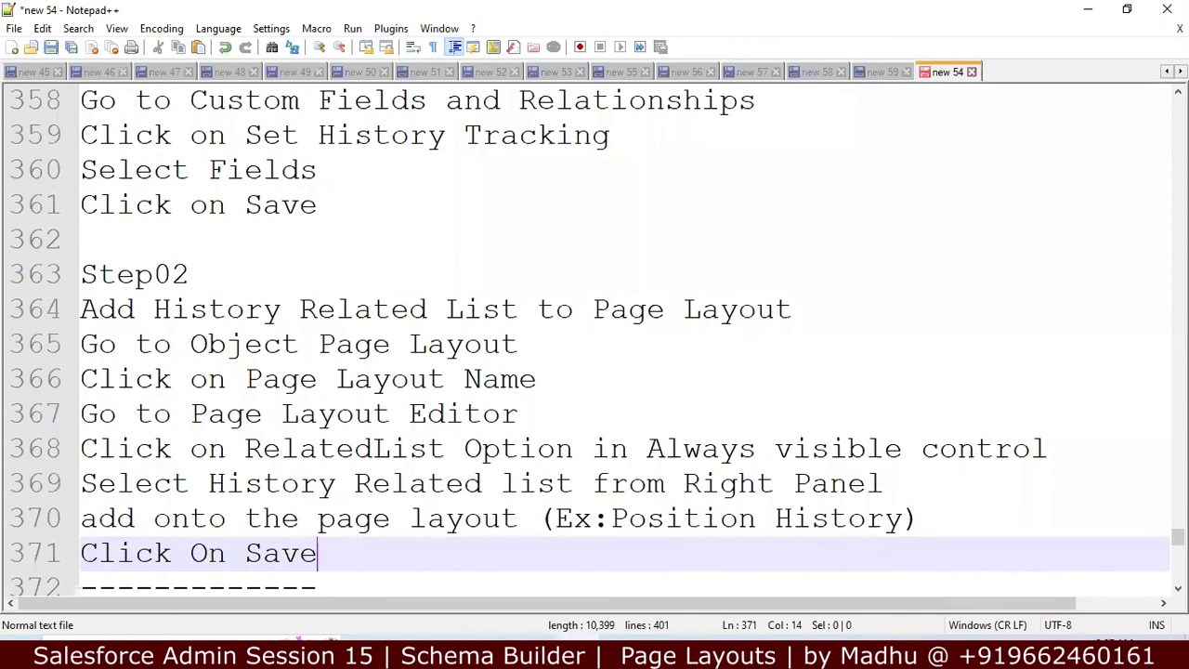
Step: Switch from the Notepad++ notes to the Salesforce Hiring Manager record in Chrome
key("alt+Tab")
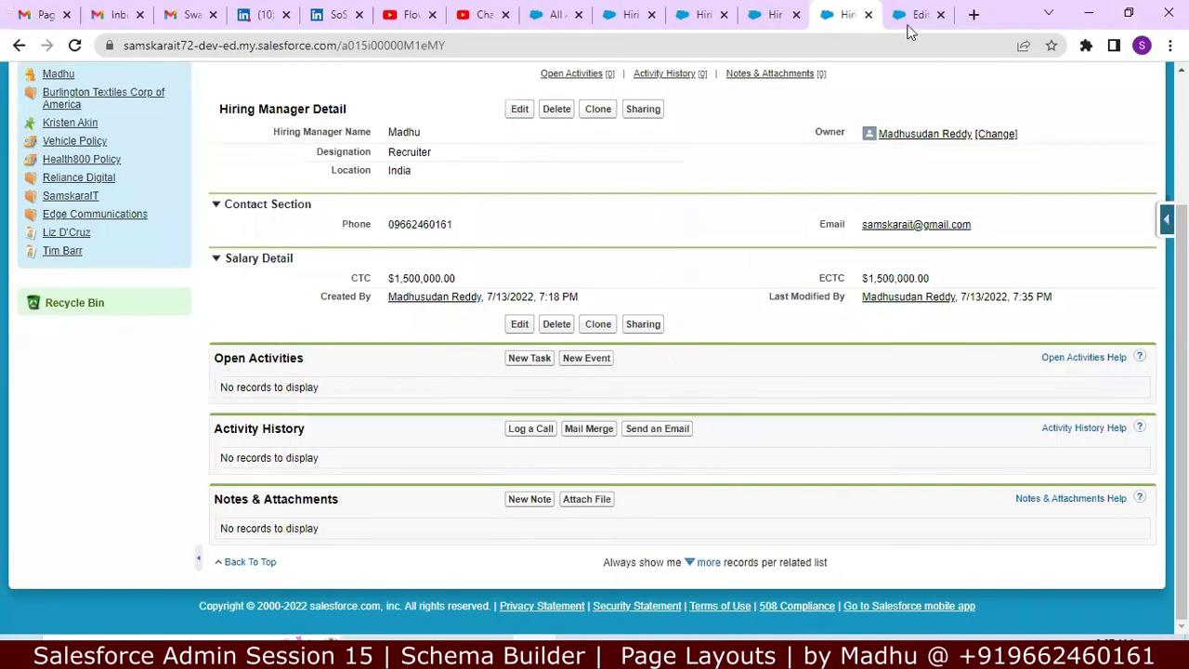
Step: Add Hiring Manager History to the Hiring Manager Layout's related lists, saving and confirming the overwrite
left_click(915, 16)
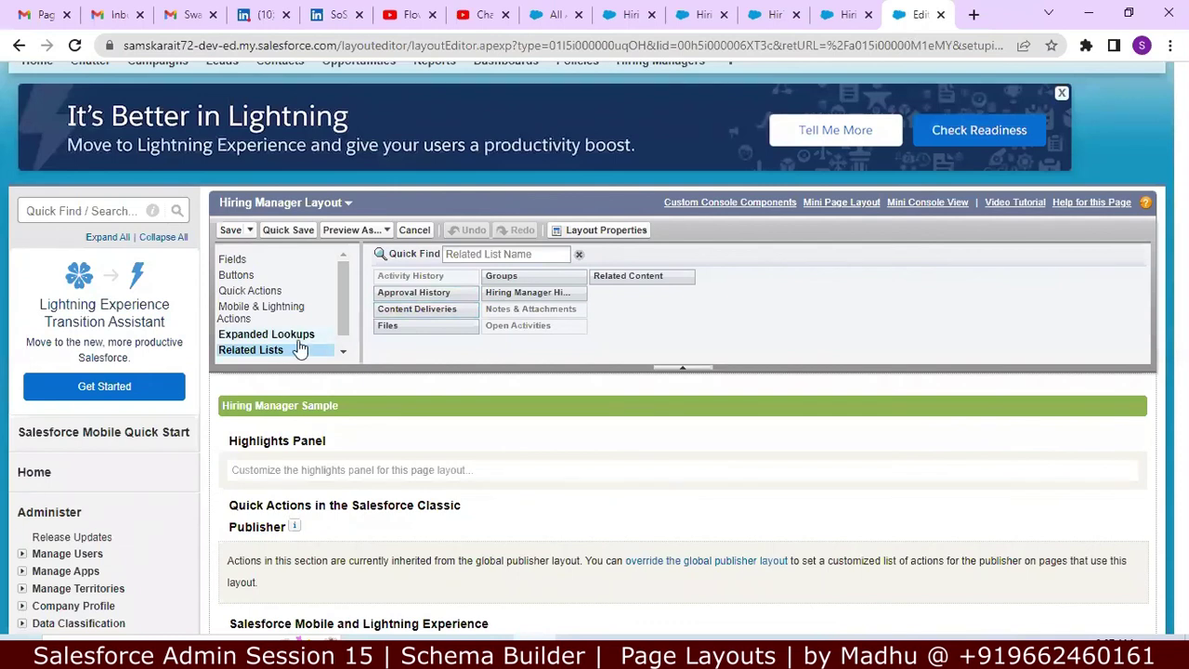
scroll(288, 351, "down", 15)
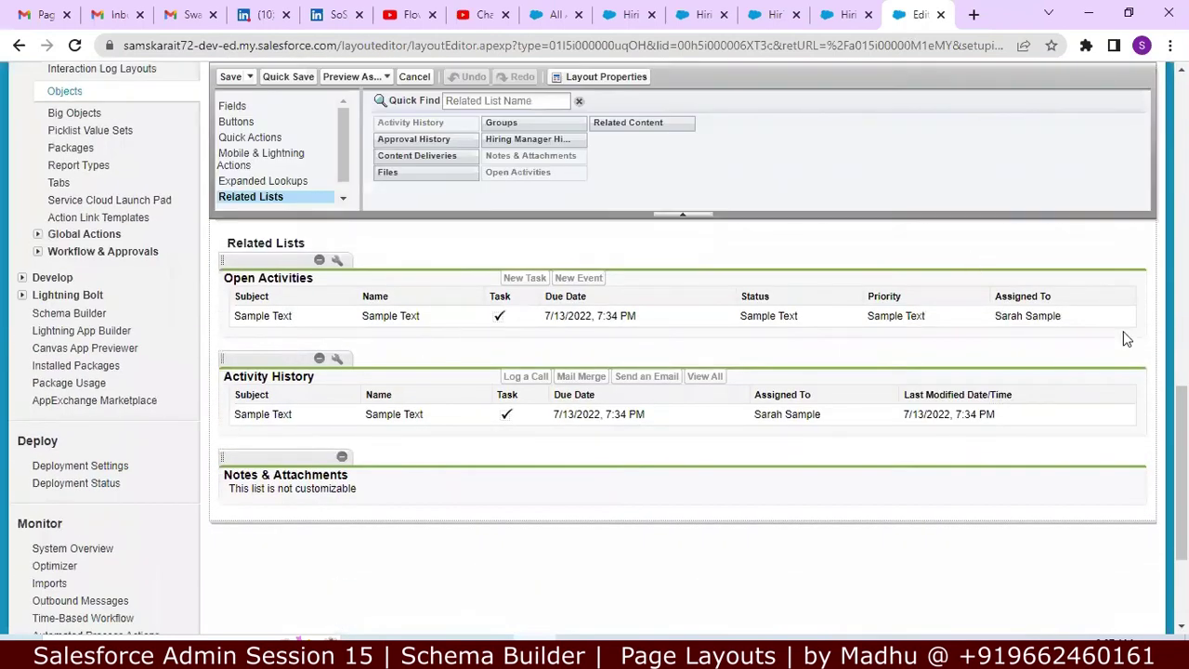
left_click_drag(1182, 474, 1182, 455)
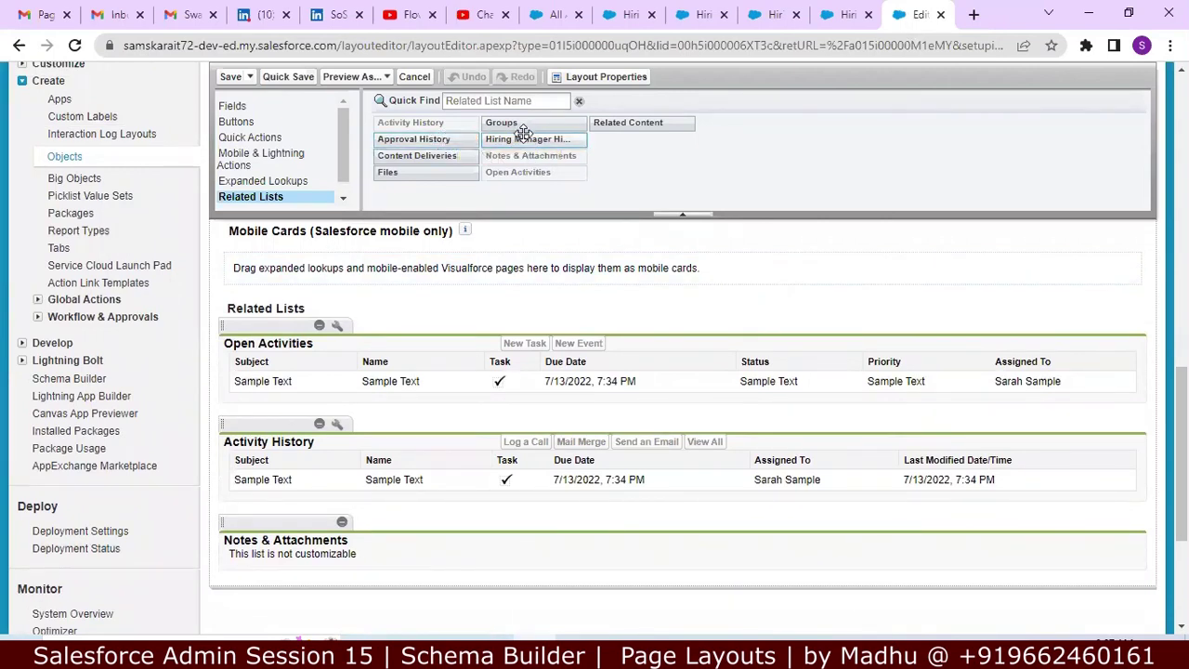
left_click_drag(518, 138, 257, 576)
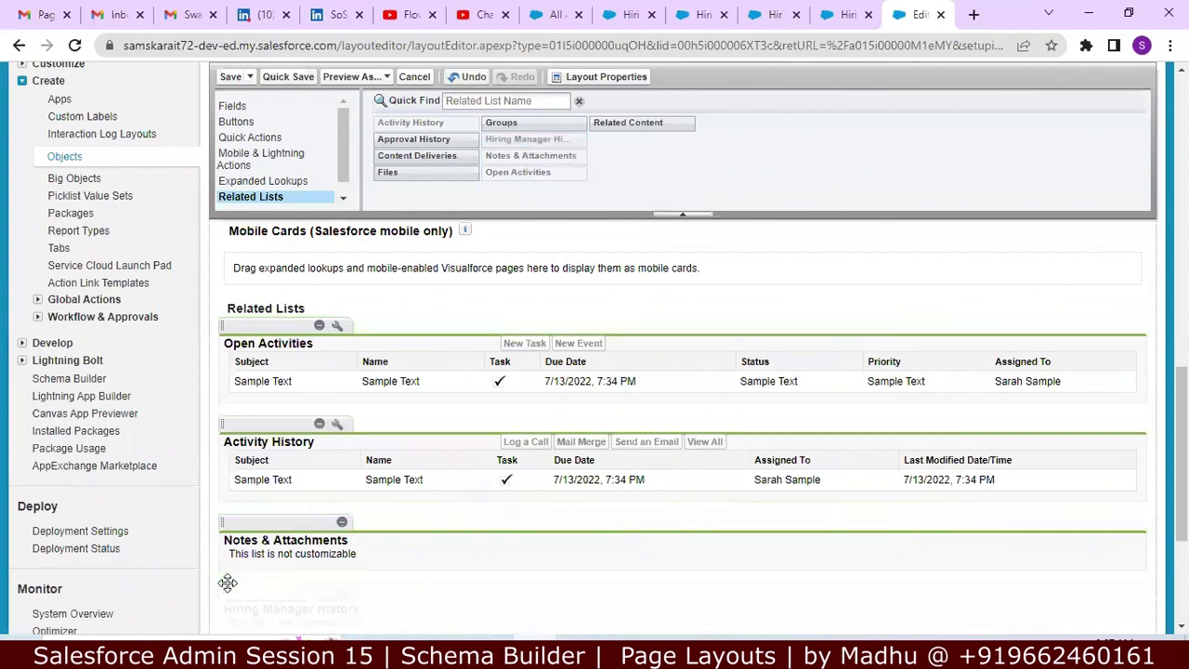
scroll(683, 419, "up", 10)
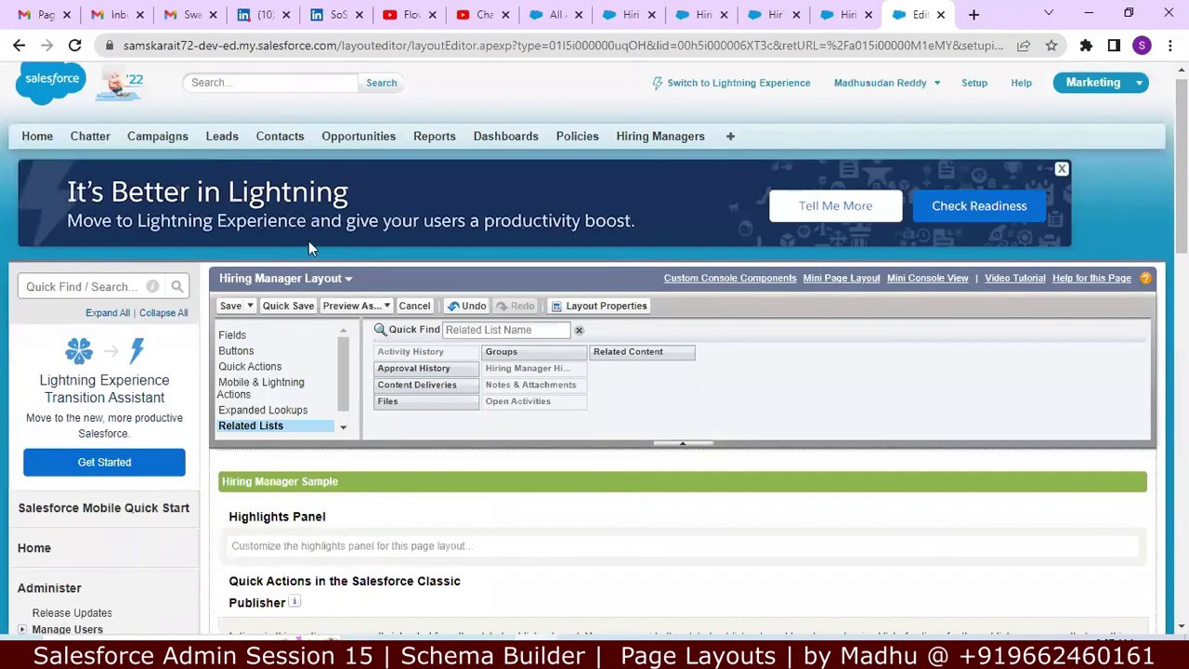
left_click(229, 307)
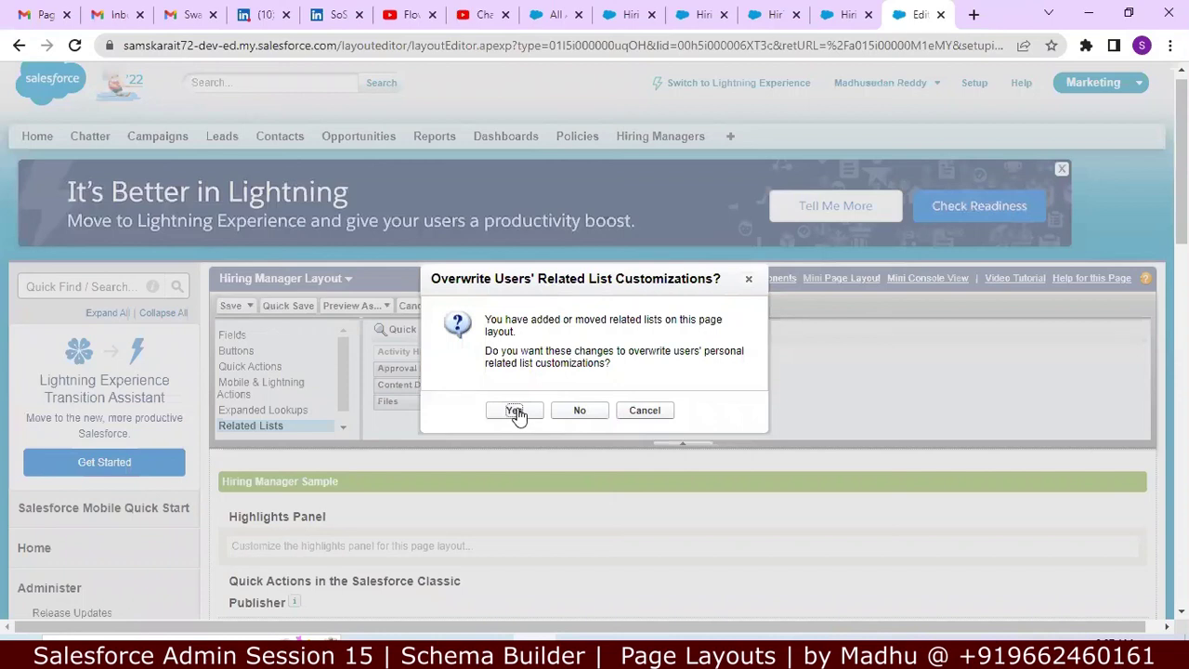
left_click(516, 412)
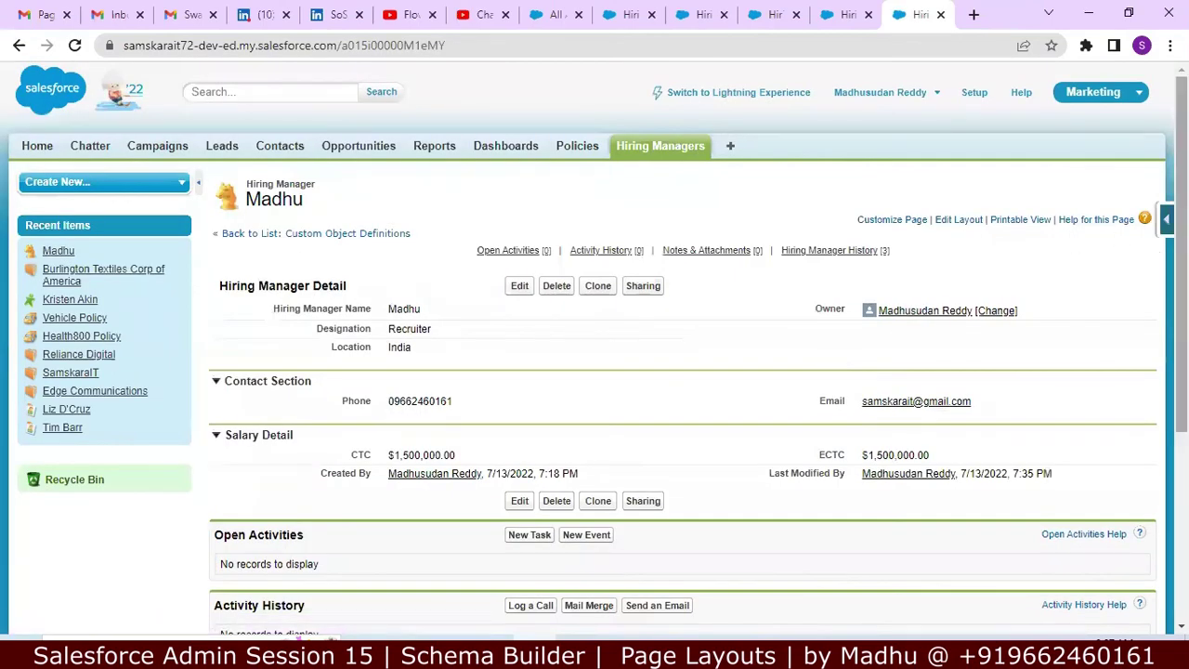
scroll(594, 348, "down", 4)
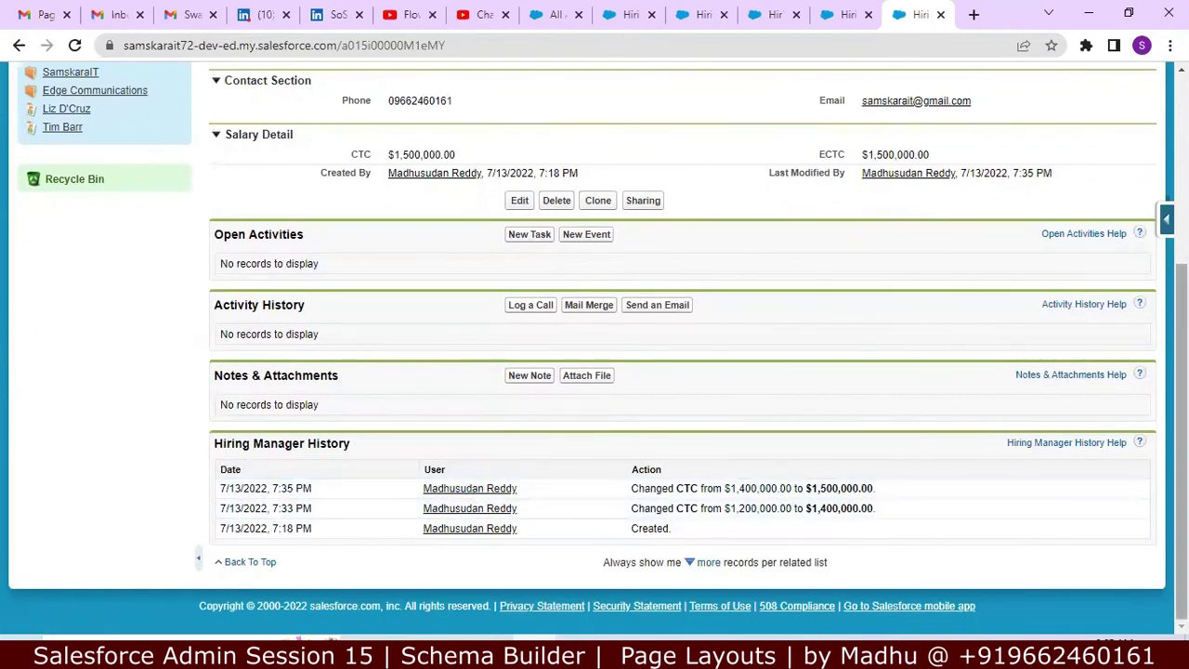
scroll(1182, 418, "up", 1)
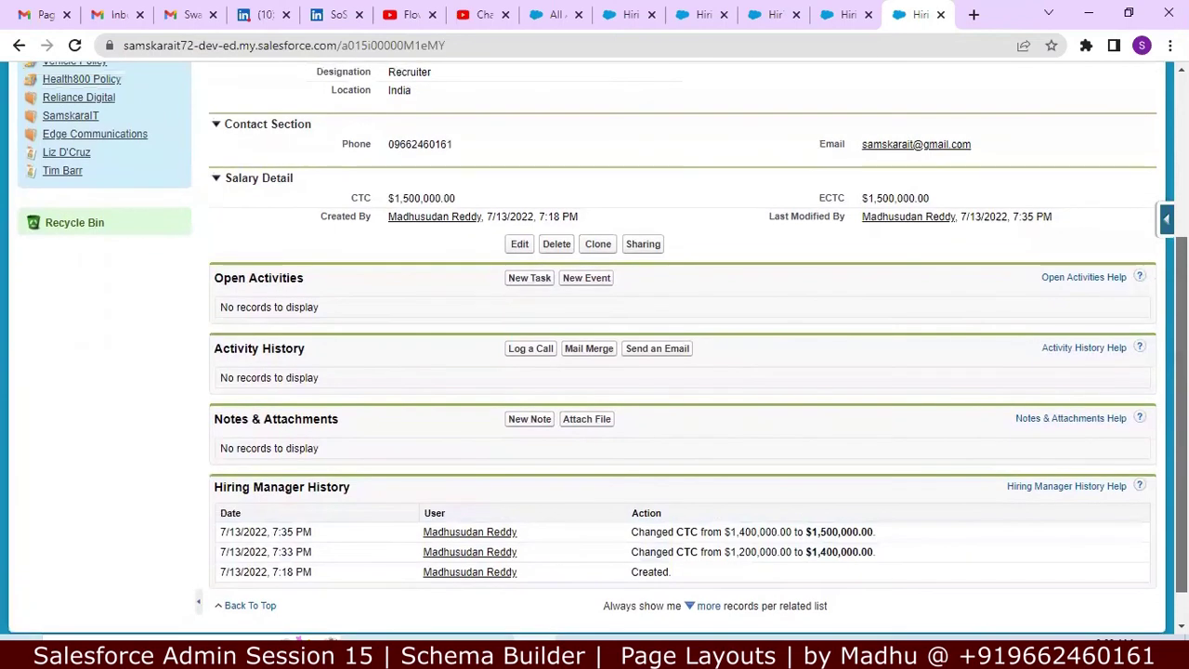
scroll(1182, 418, "up", 4)
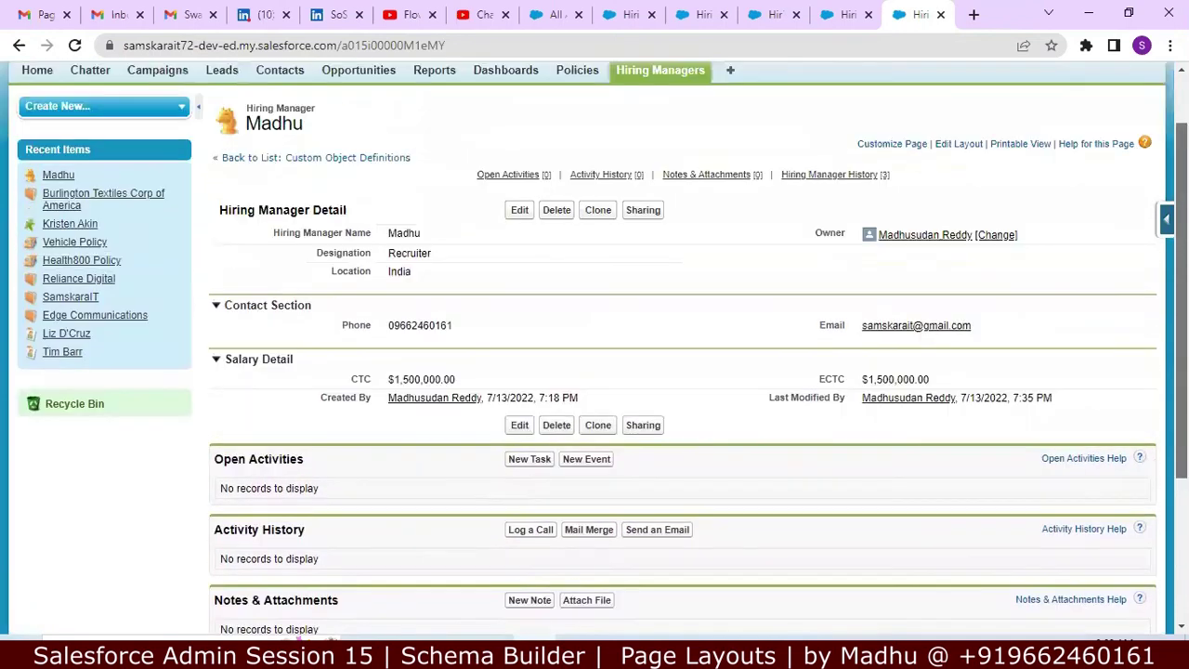
scroll(595, 347, "down", 2)
scroll(594, 347, "up", 1)
scroll(594, 346, "down", 2)
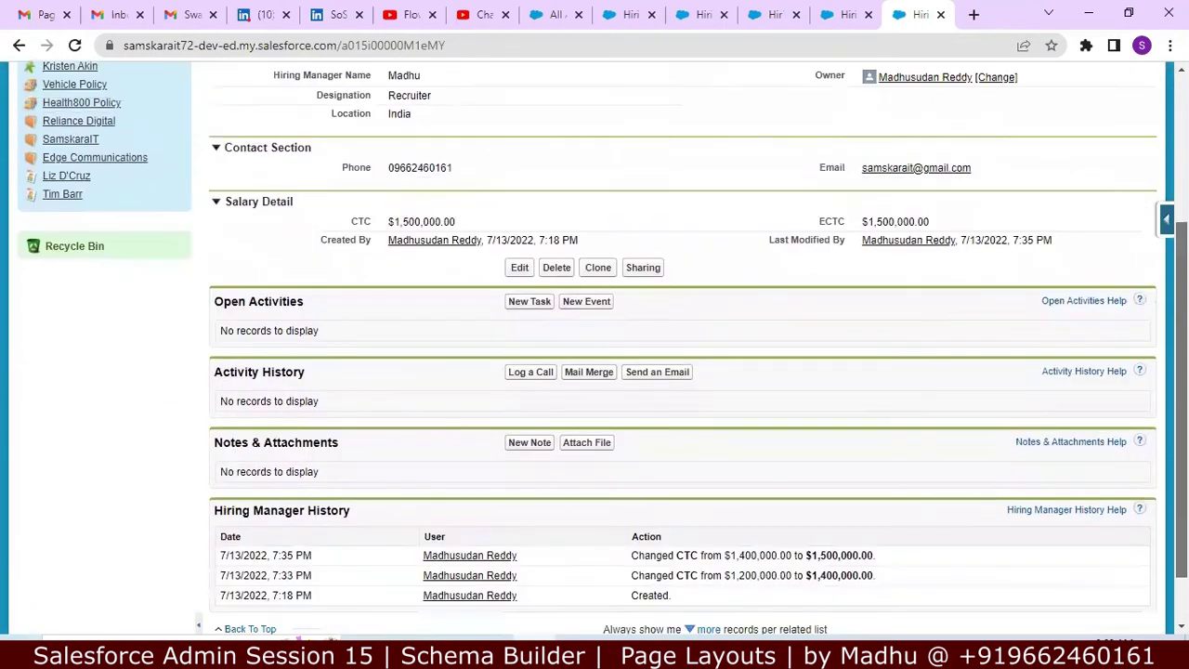
scroll(1097, 172, "up", 5)
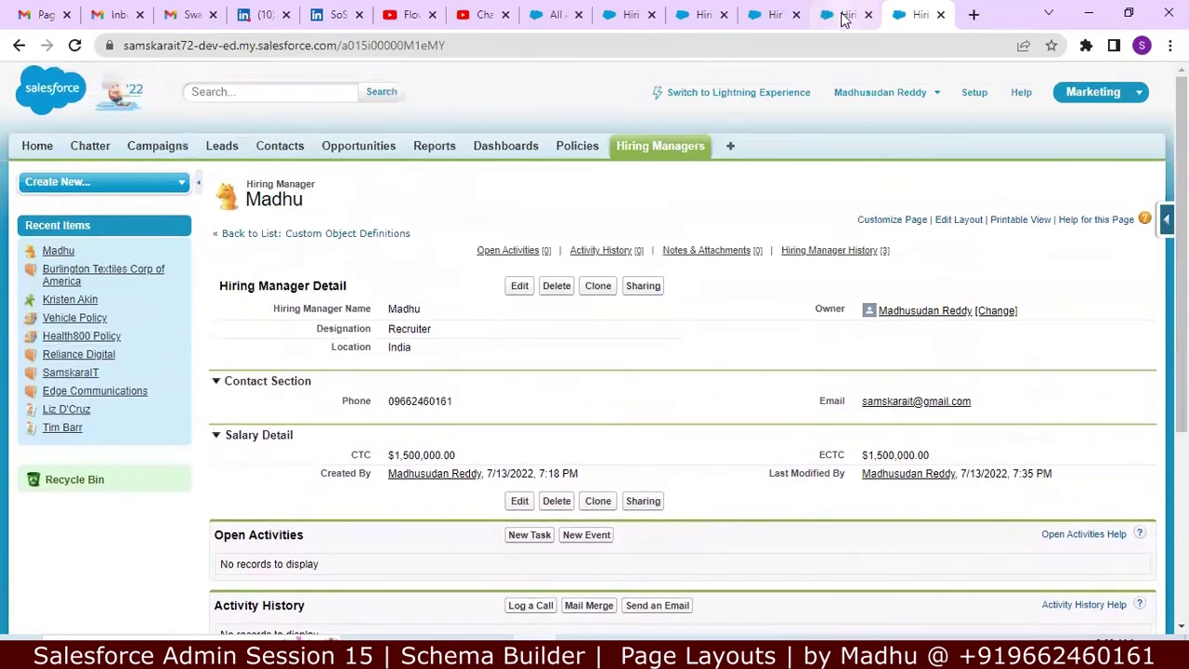
left_click(843, 16)
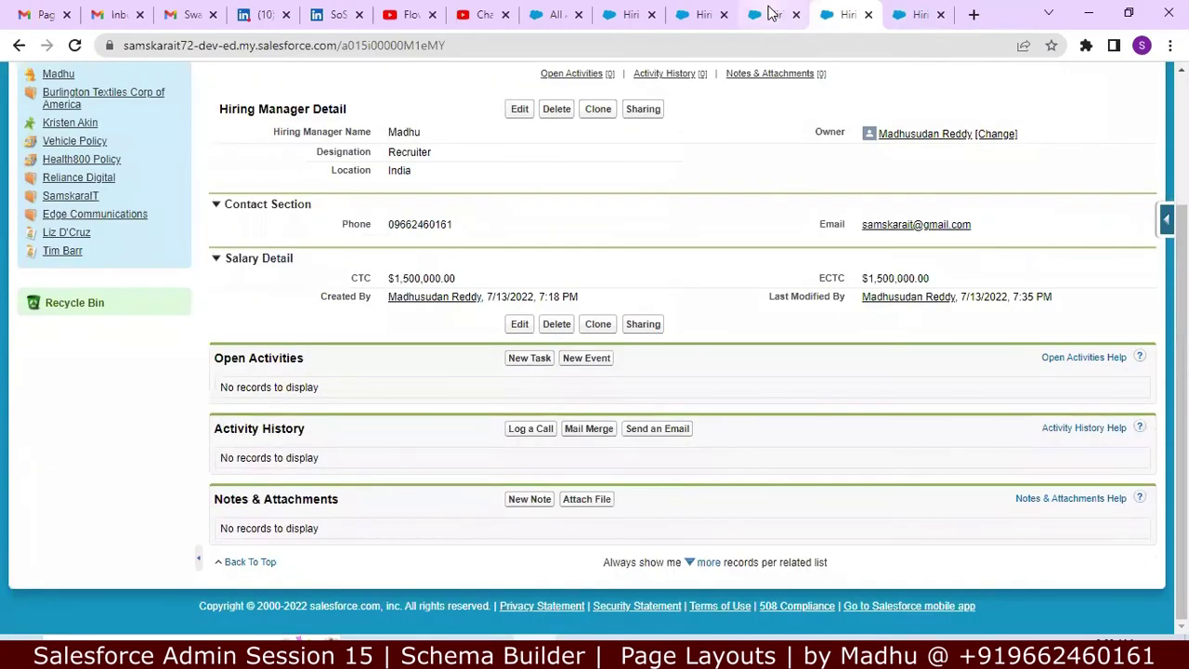
left_click(771, 14)
left_click(920, 15)
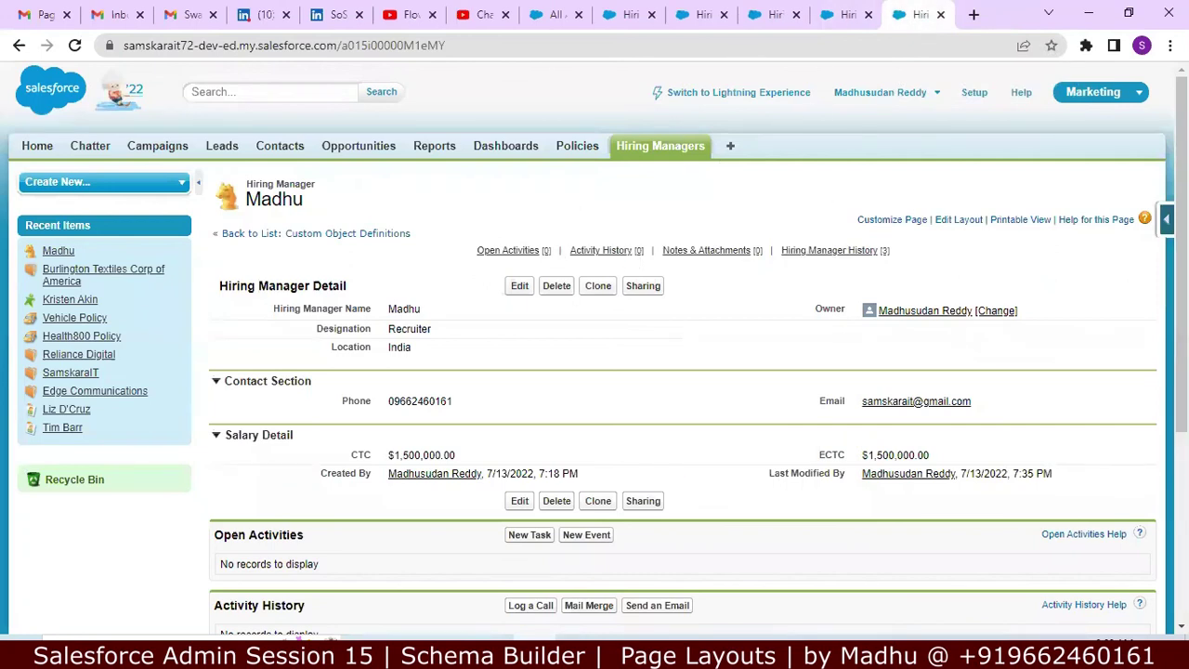
key("alt+Tab")
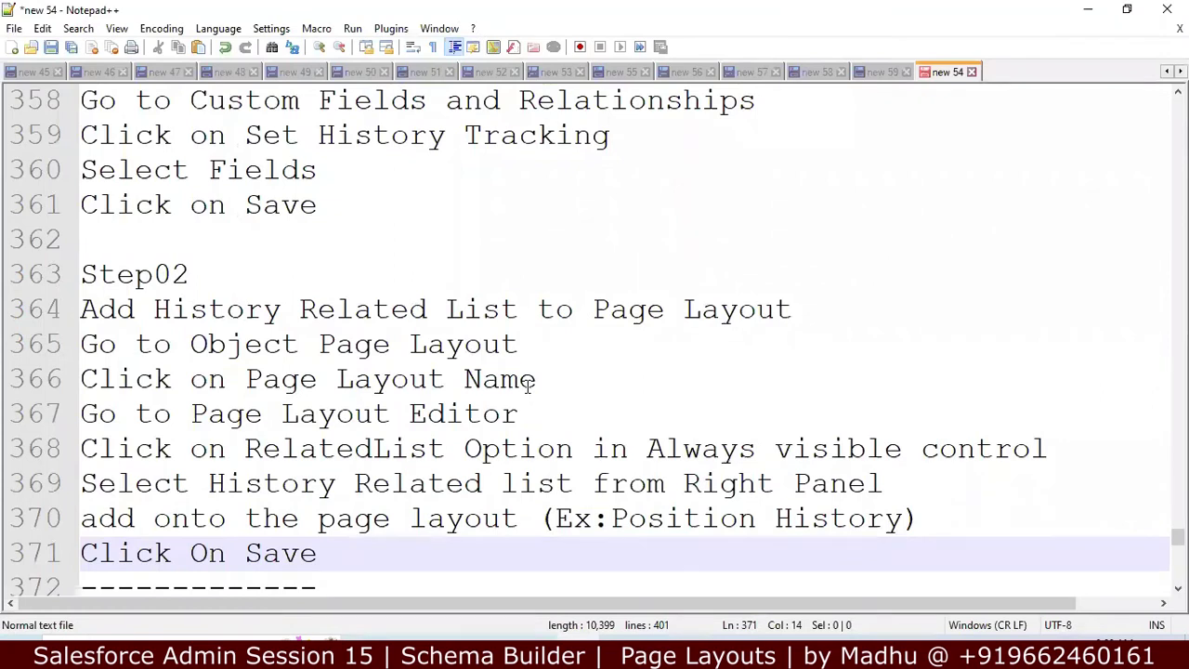
key("Down")
key("Down")
key("Down")
key("Down")
key("Down")
key("Down")
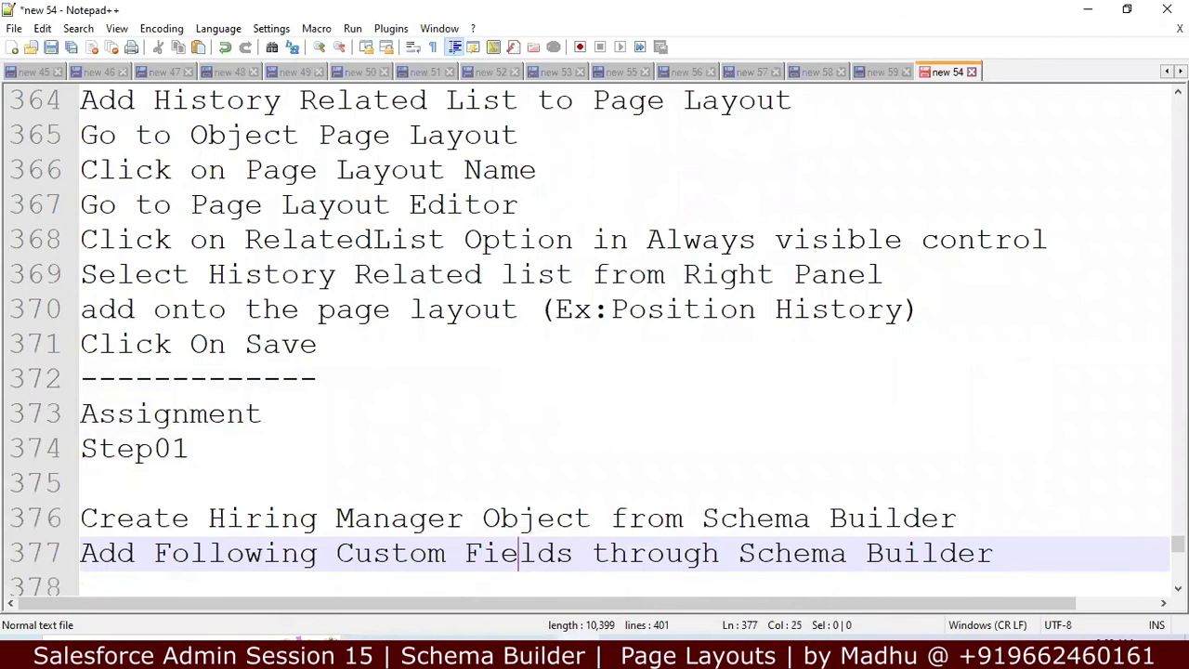
key("alt+Tab")
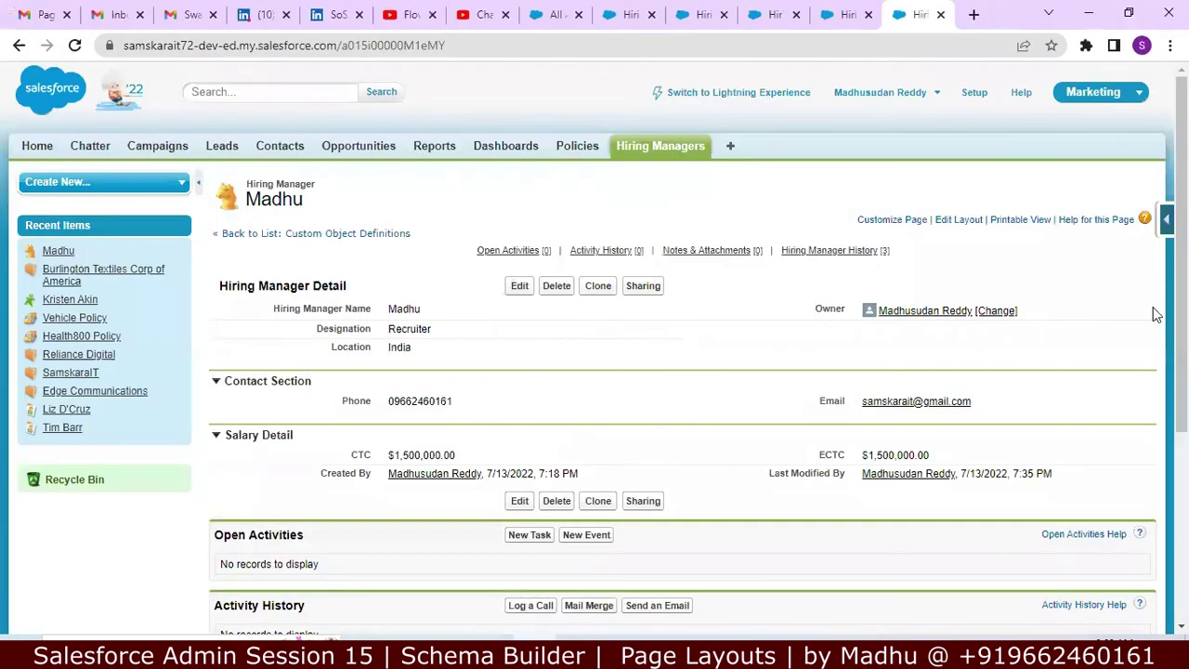
Step: Browse the open Salesforce tabs over to the All Accounts list
scroll(1156, 315, "down", 3)
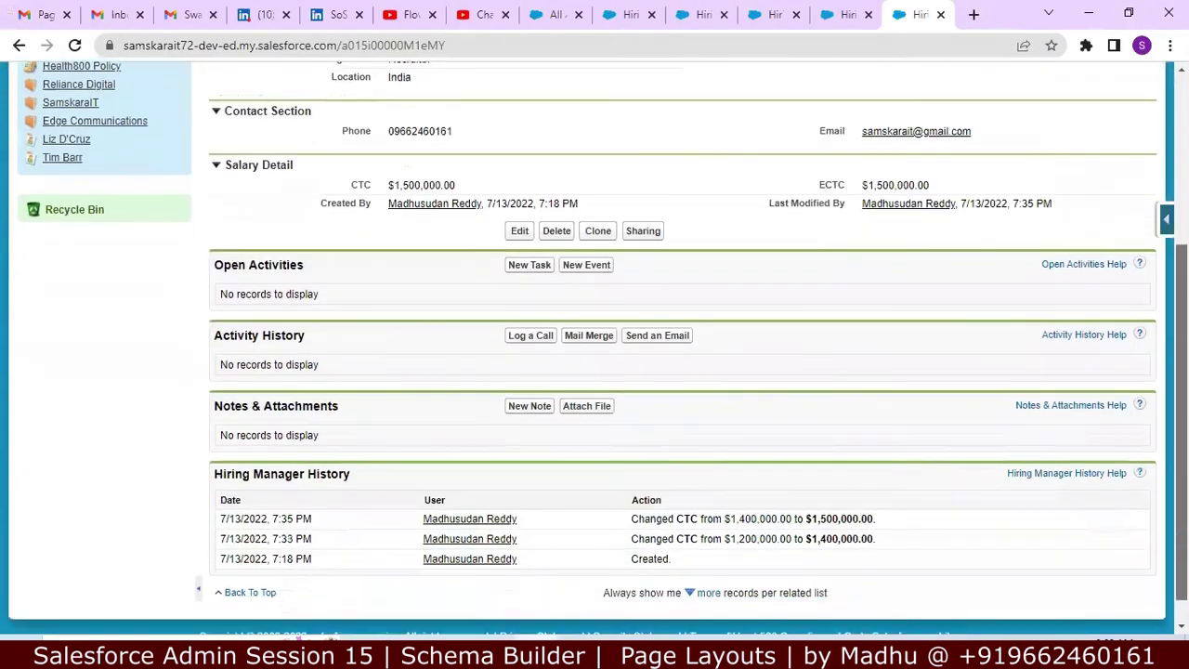
scroll(595, 353, "up", 3)
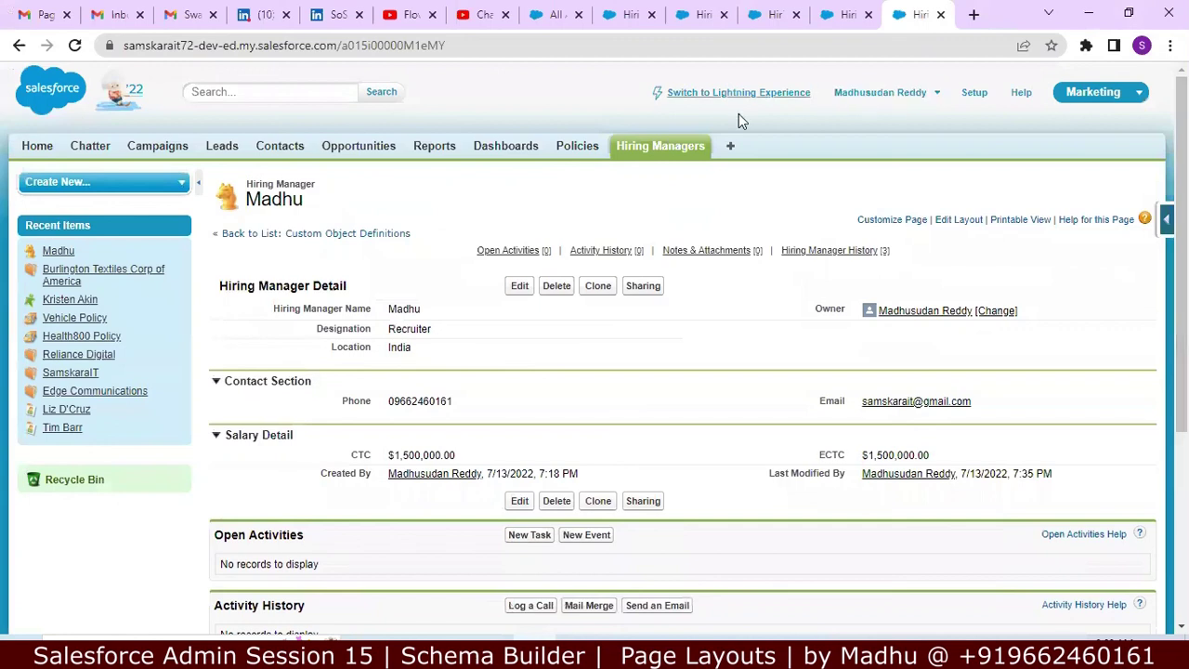
left_click(841, 16)
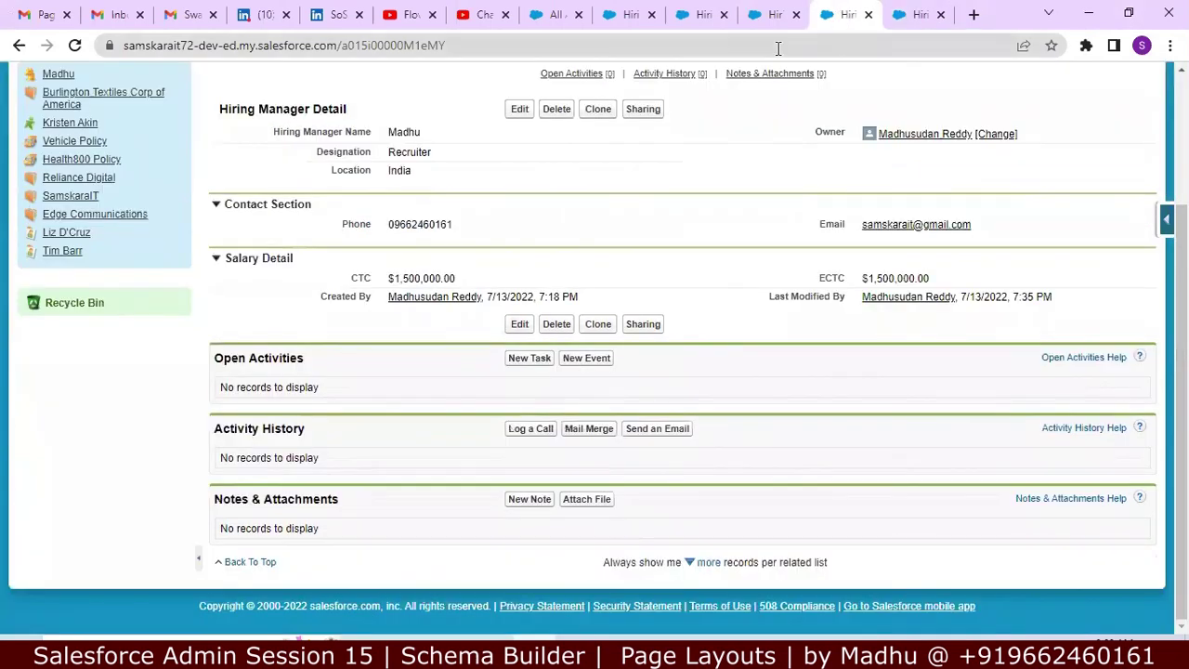
left_click(770, 11)
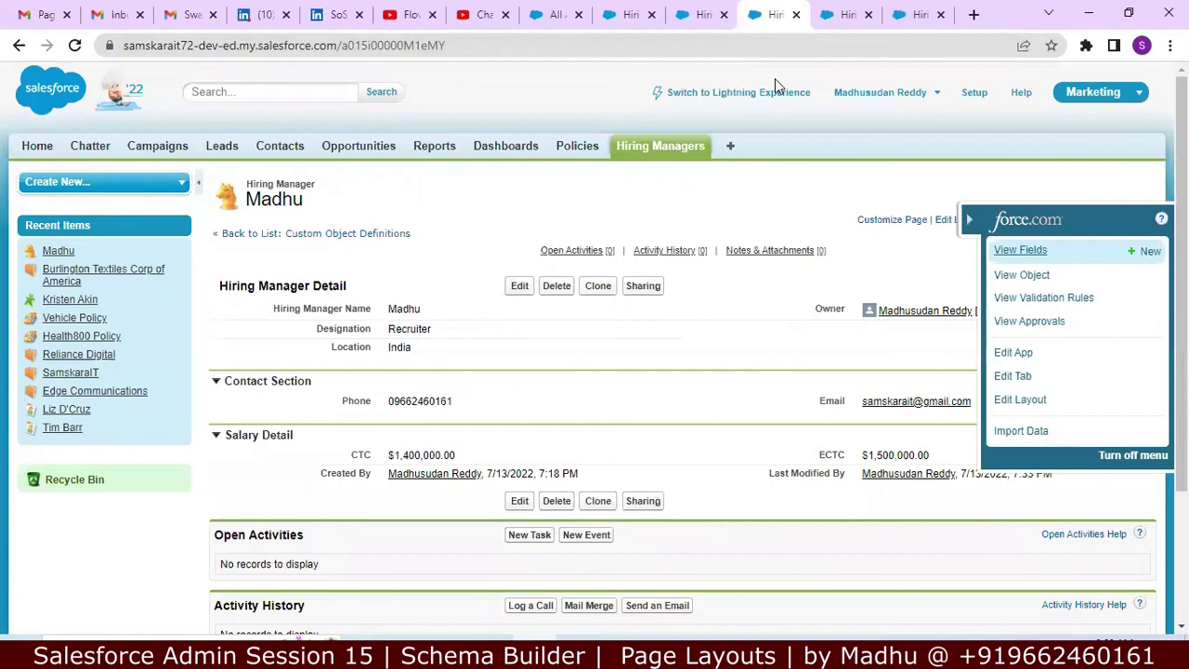
left_click(701, 15)
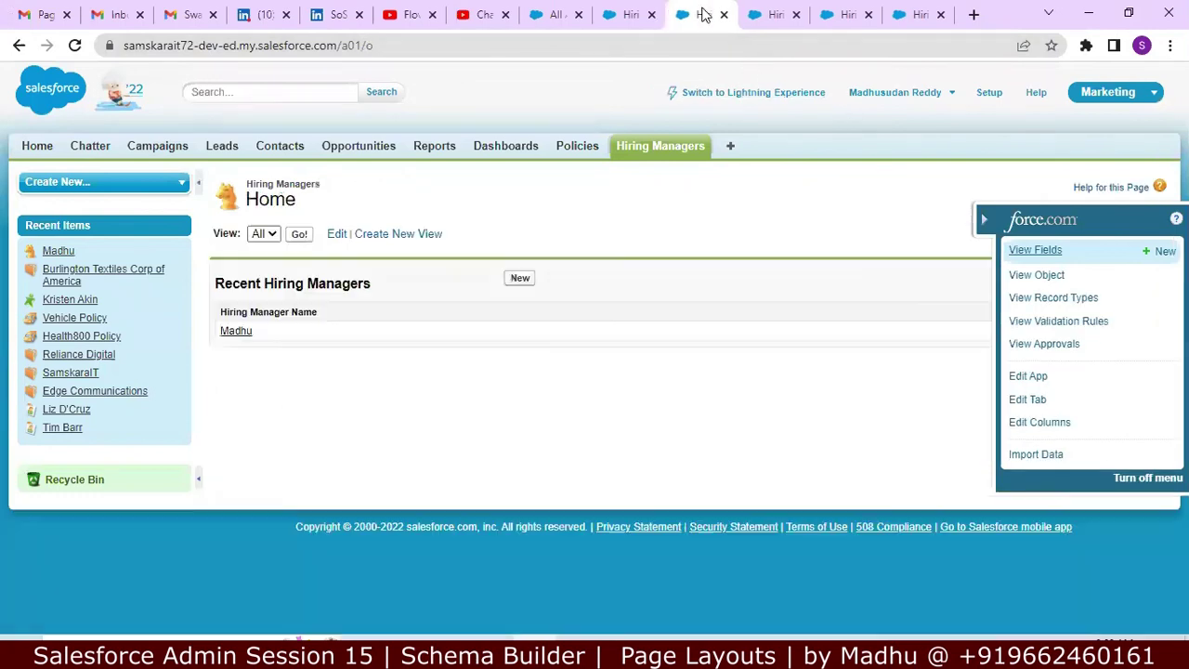
left_click(622, 16)
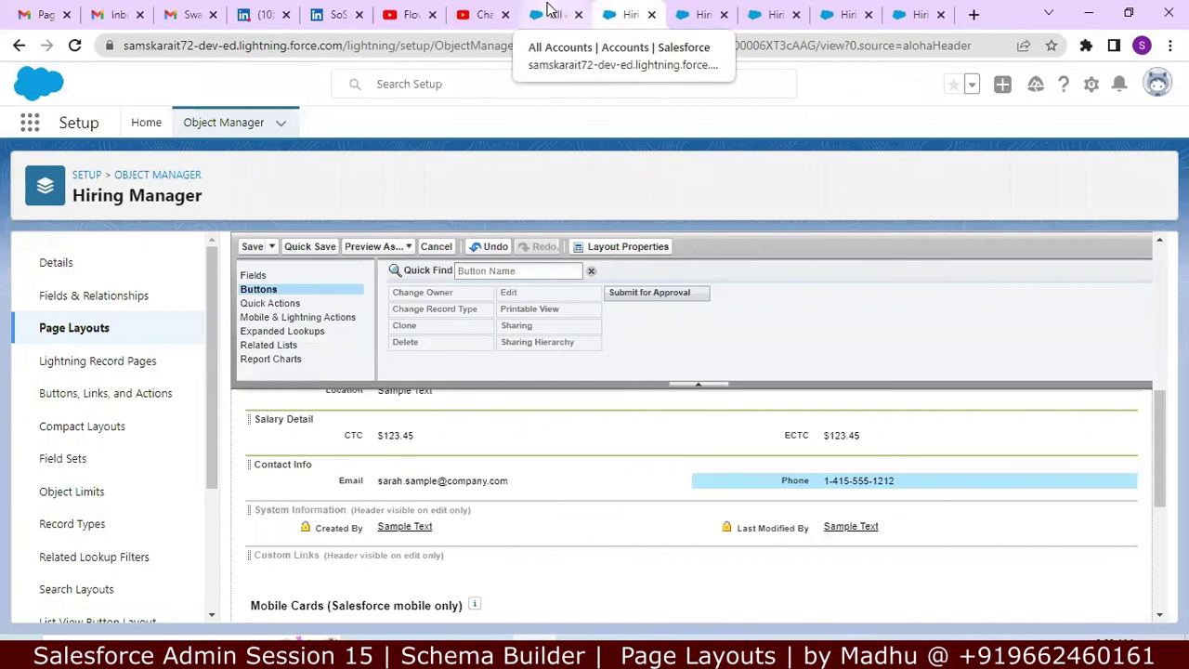
left_click(549, 13)
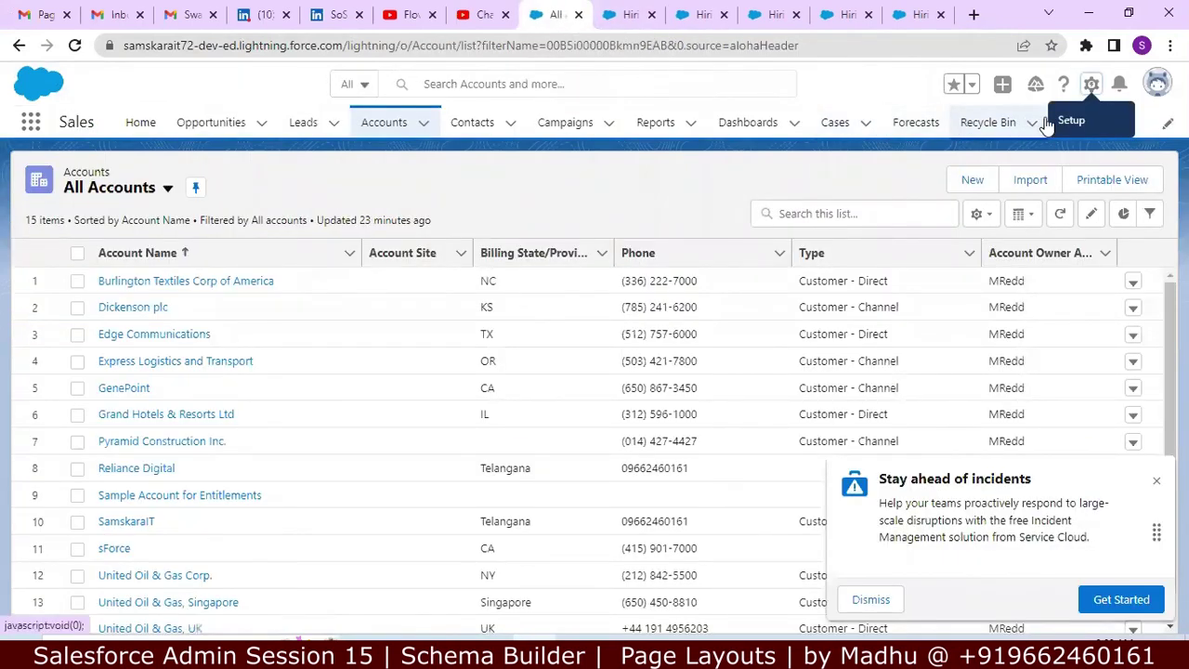
Step: Open Setup in a new tab, reloading past the connection error
left_click(1089, 87)
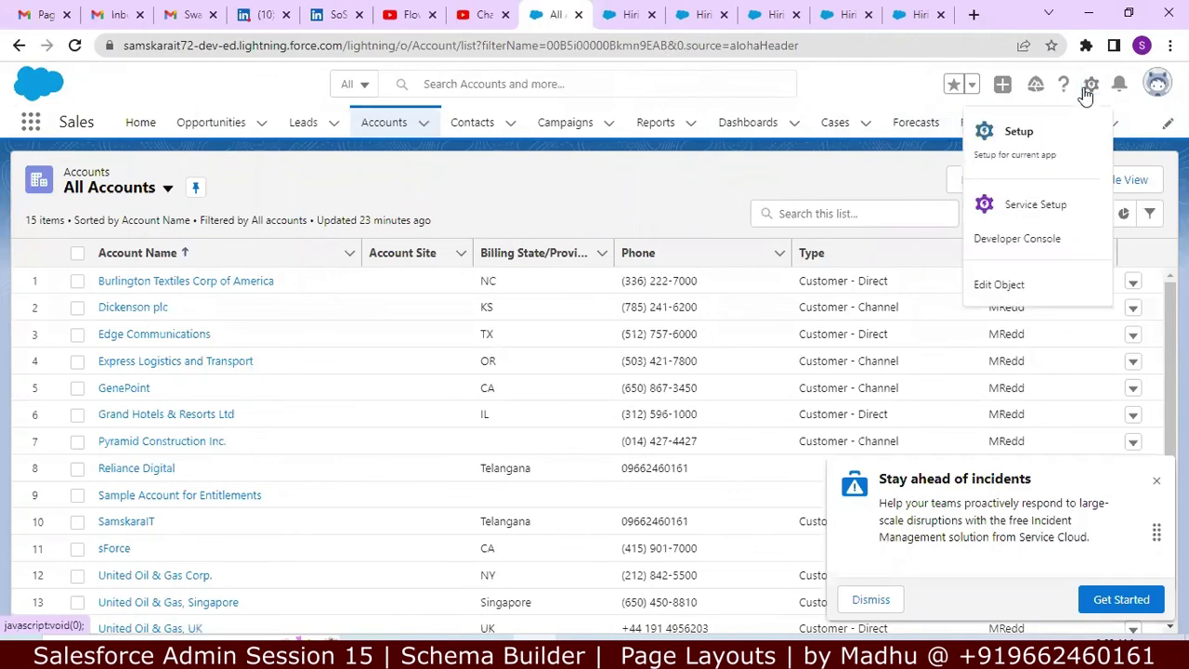
left_click(1061, 144)
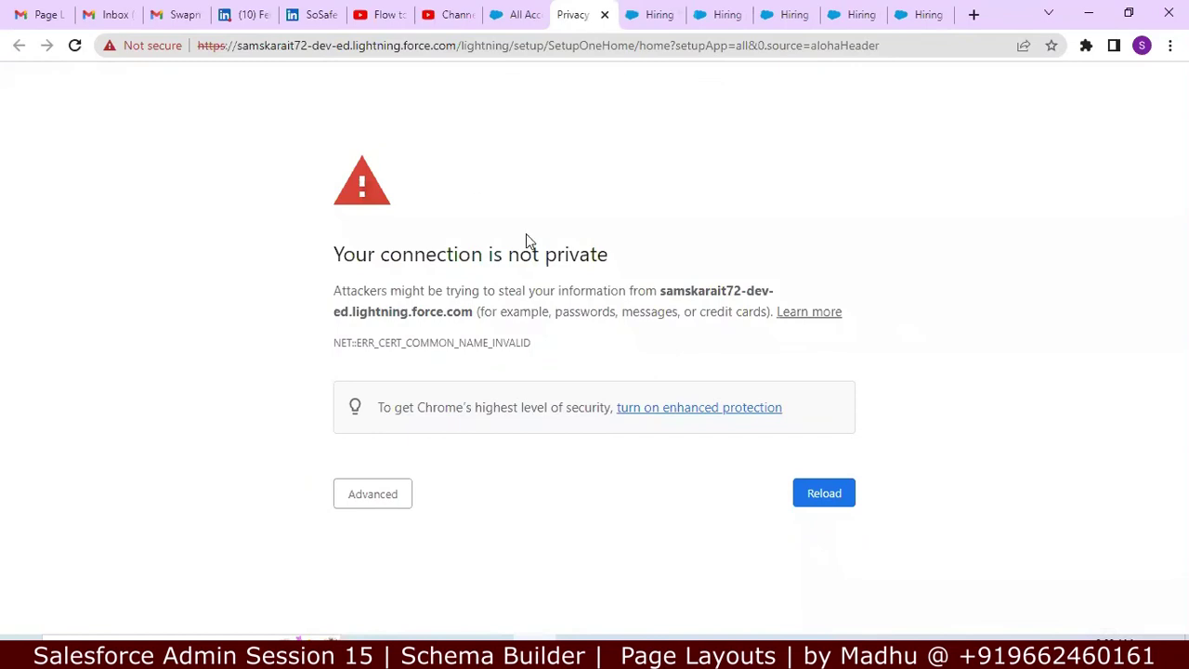
left_click(807, 497)
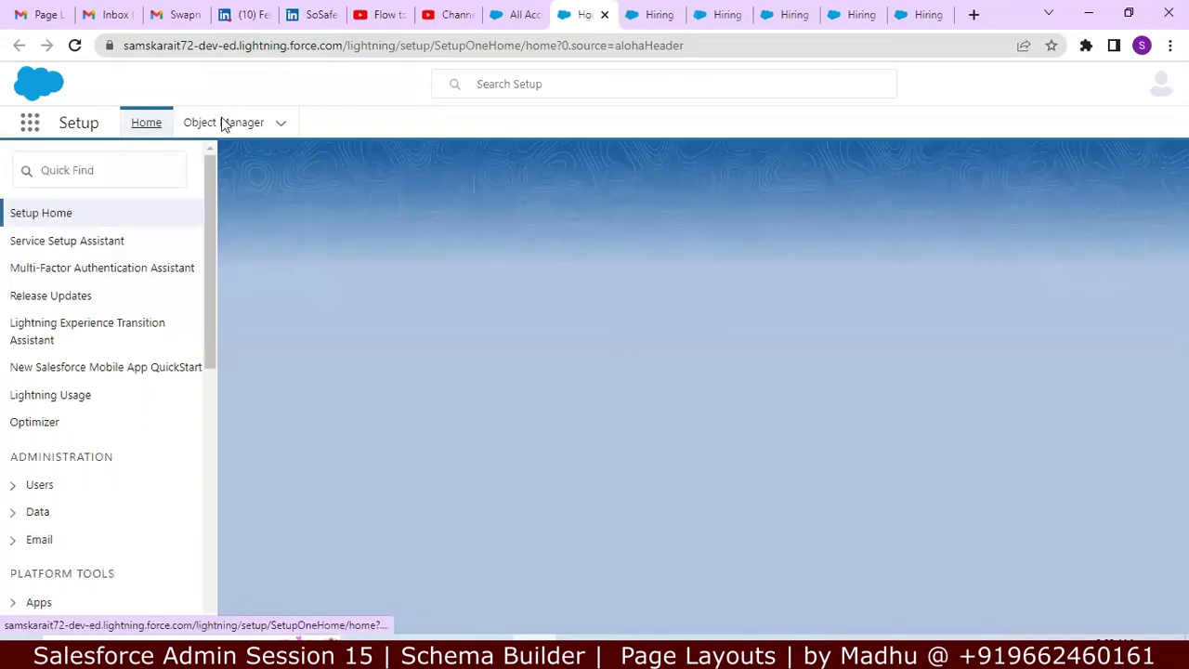
Step: Search Object Manager for 'Hiri' and open the Hiring Manager object's details
left_click(223, 124)
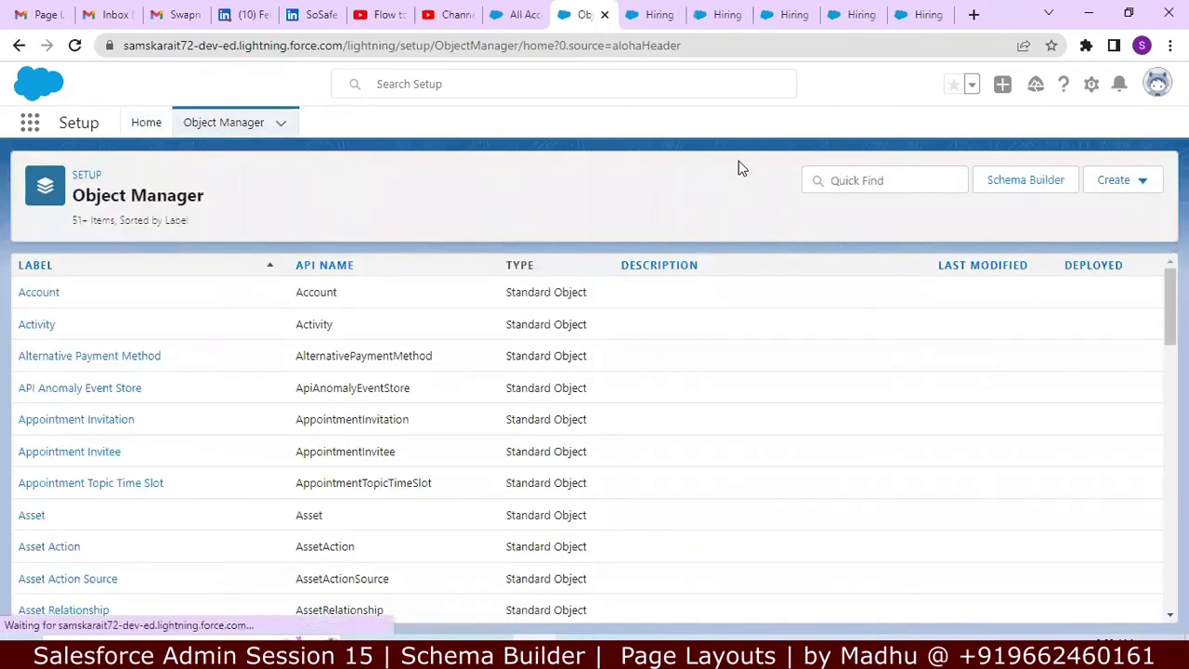
left_click(882, 179)
type("H")
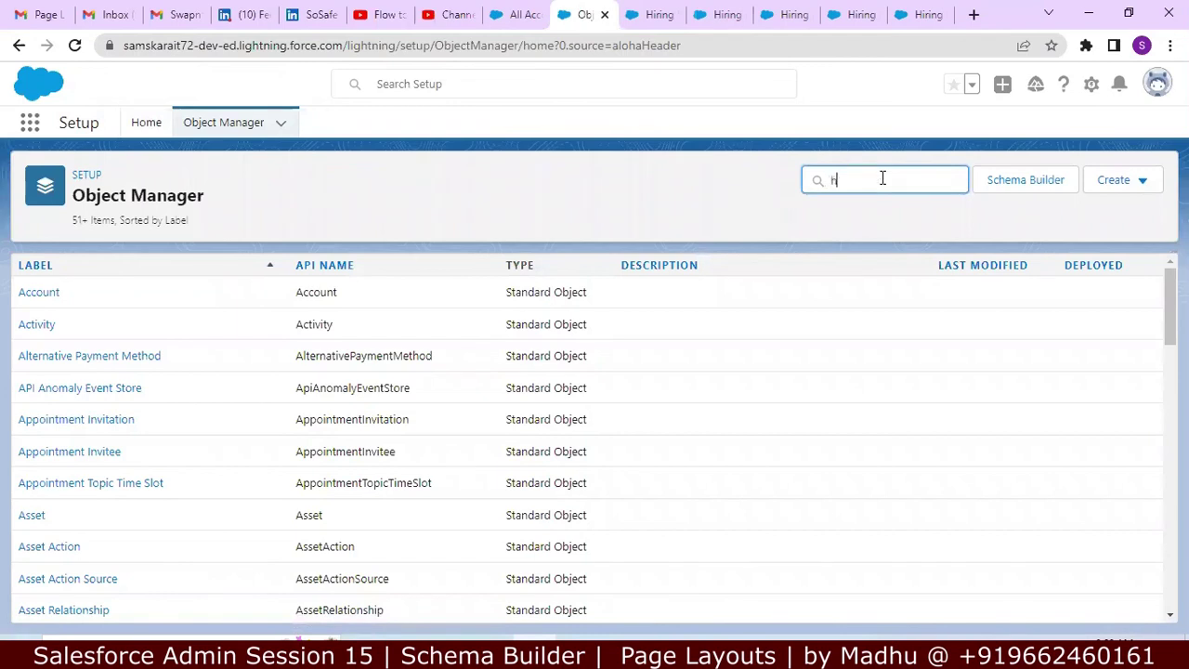
type("iri")
left_click(89, 301)
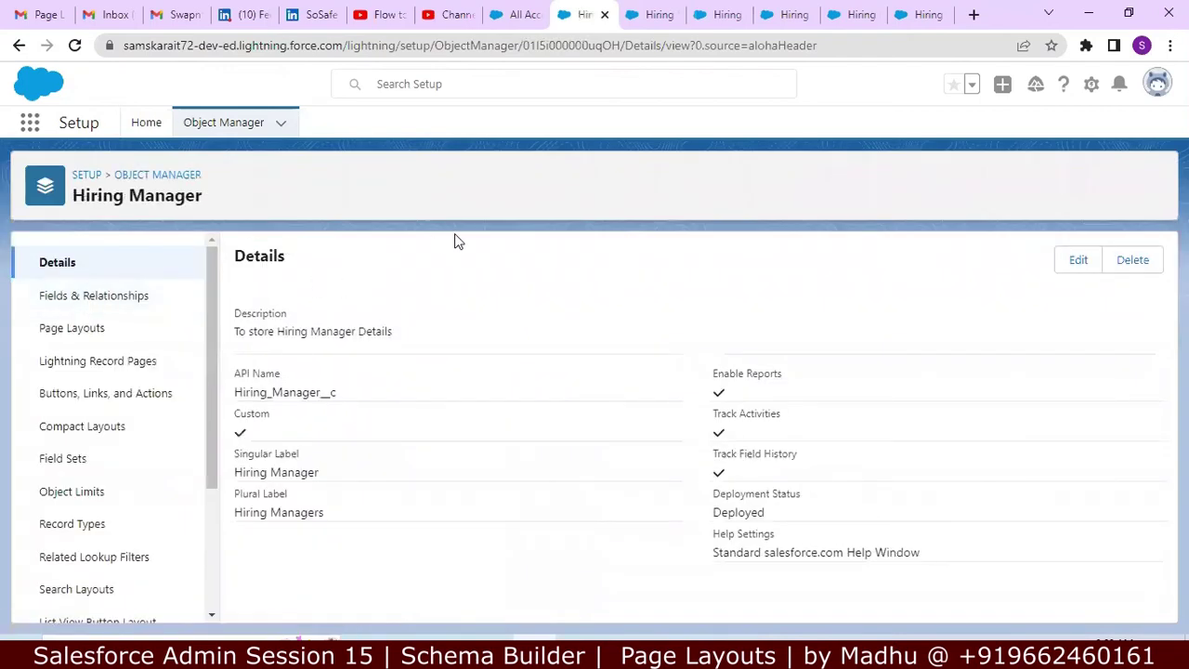
Step: Save the Hiring Manager object with Track Field History off, then return to the Classic record
left_click(1080, 260)
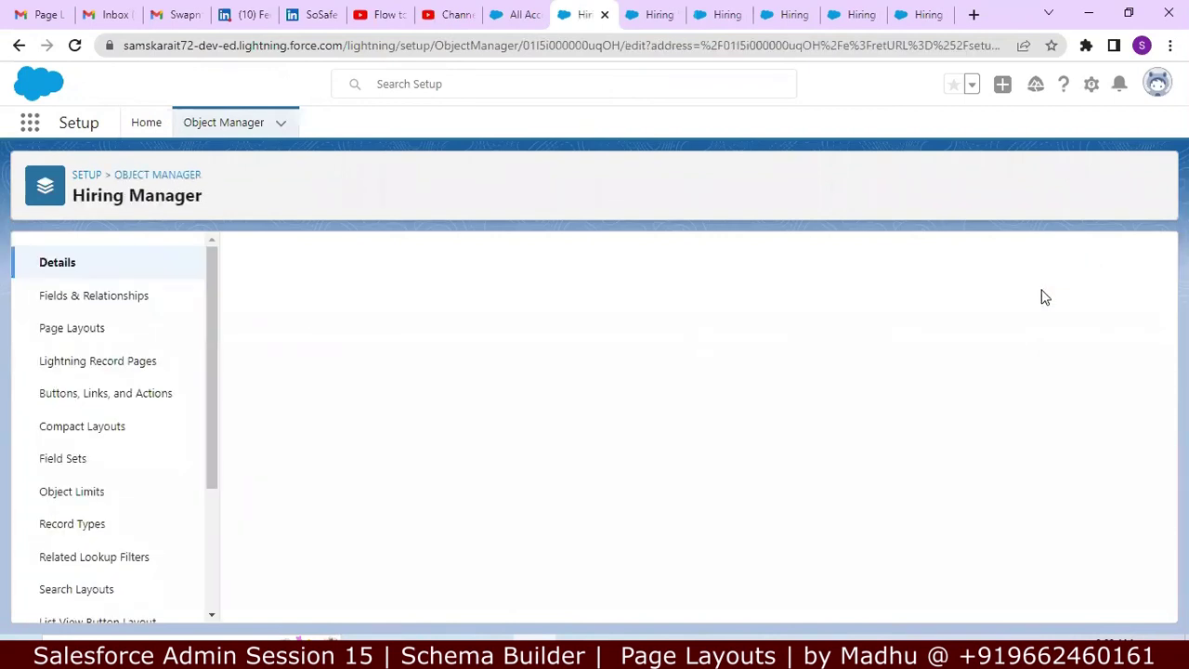
scroll(587, 475, "down", 5)
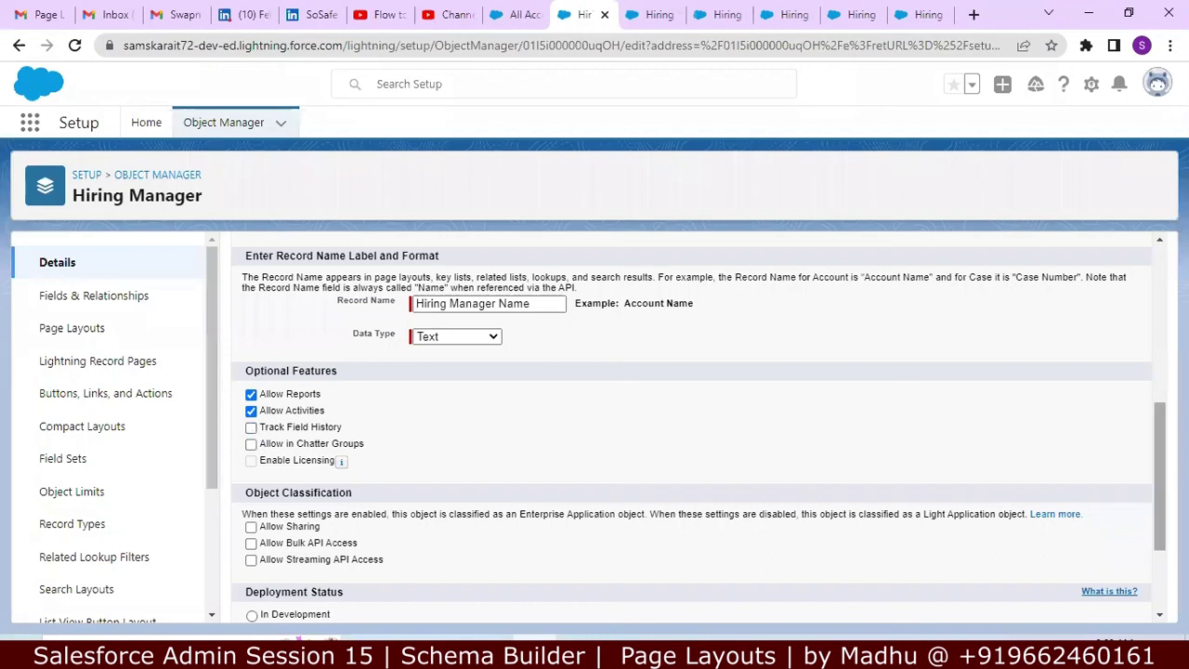
scroll(1157, 459, "down", 1)
scroll(1157, 459, "down", 2)
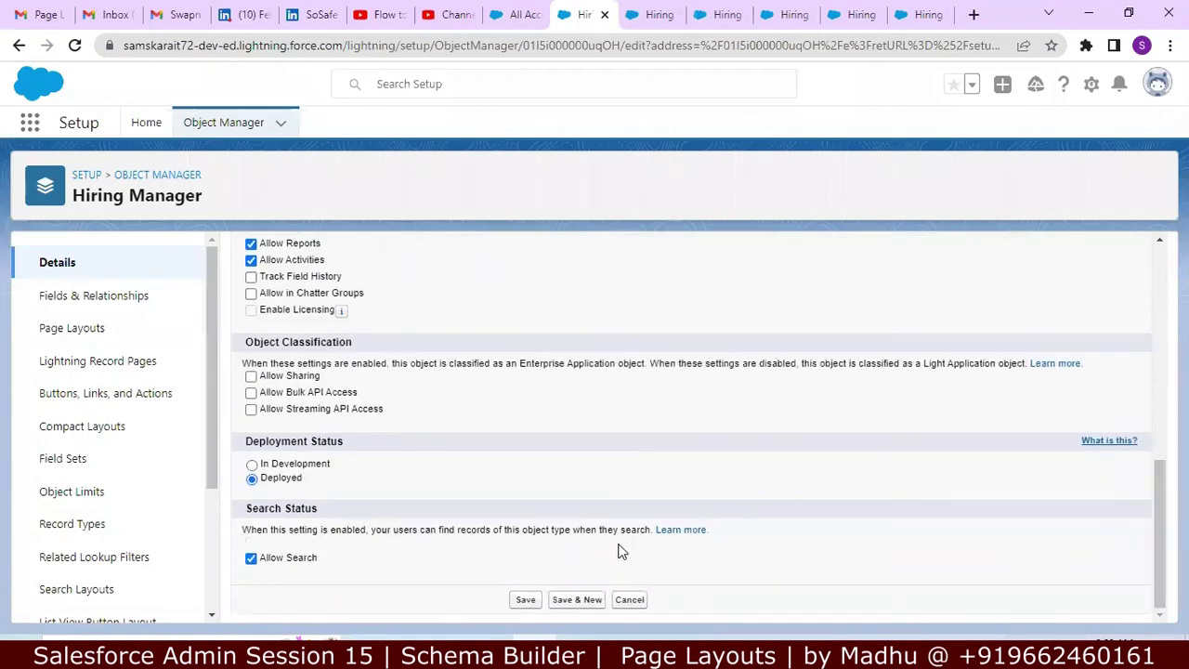
left_click(527, 600)
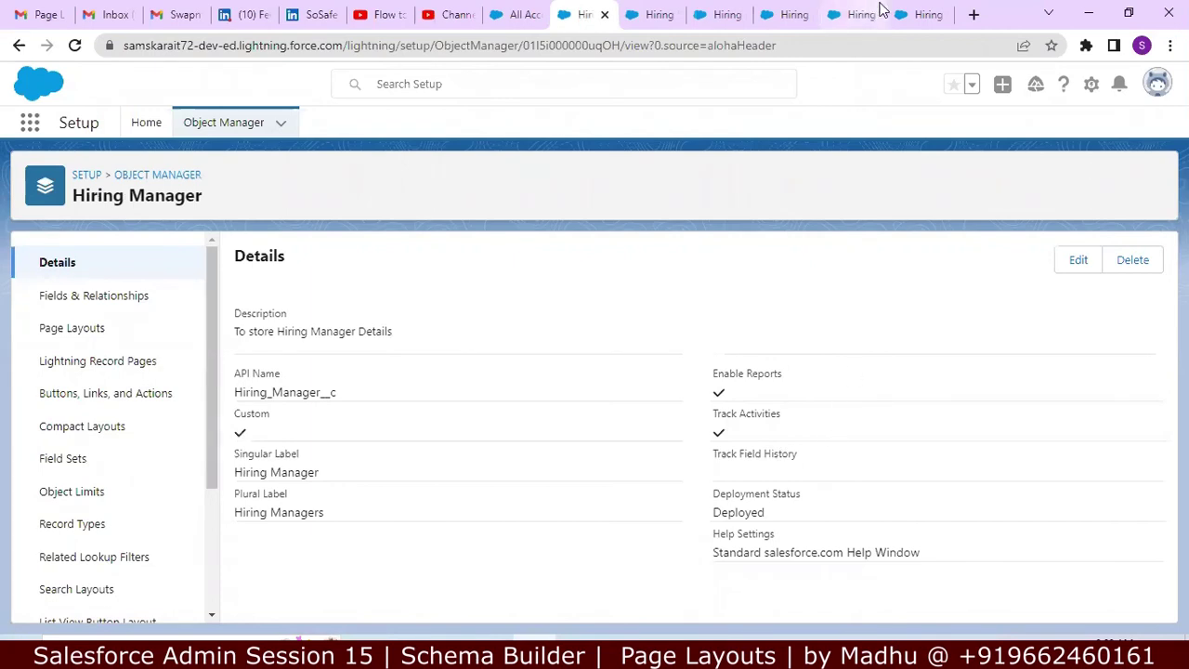
left_click(915, 15)
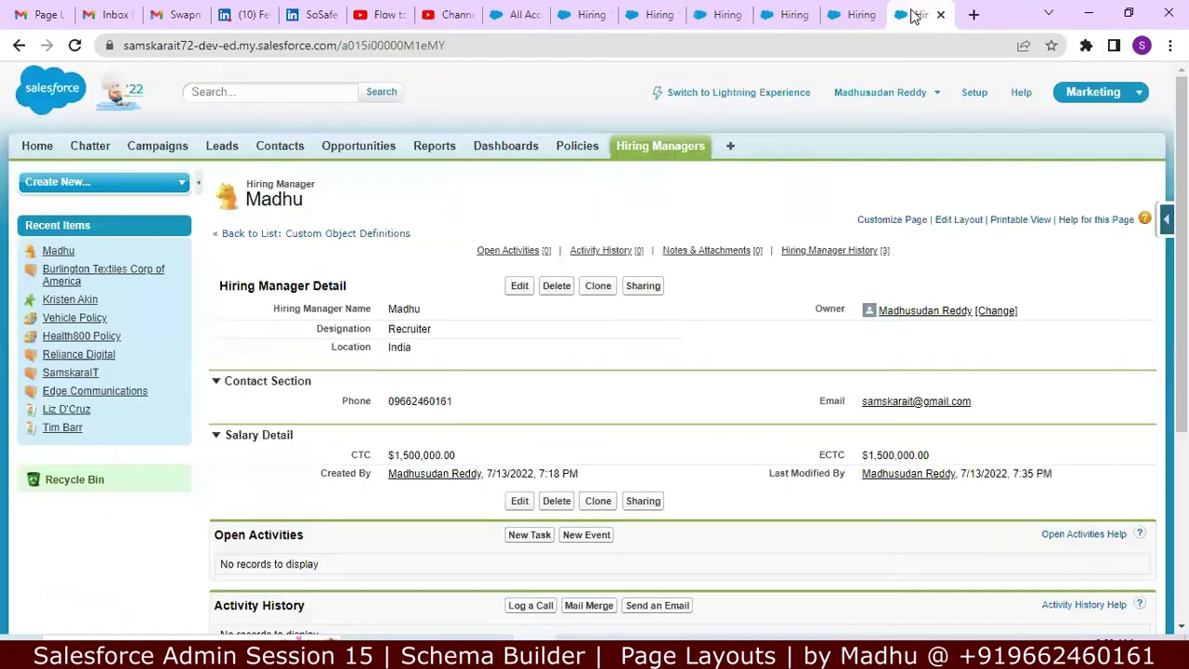
Step: Reopen the record from Recent Hiring Managers, check its related lists, and open force.com quick access
left_click(648, 150)
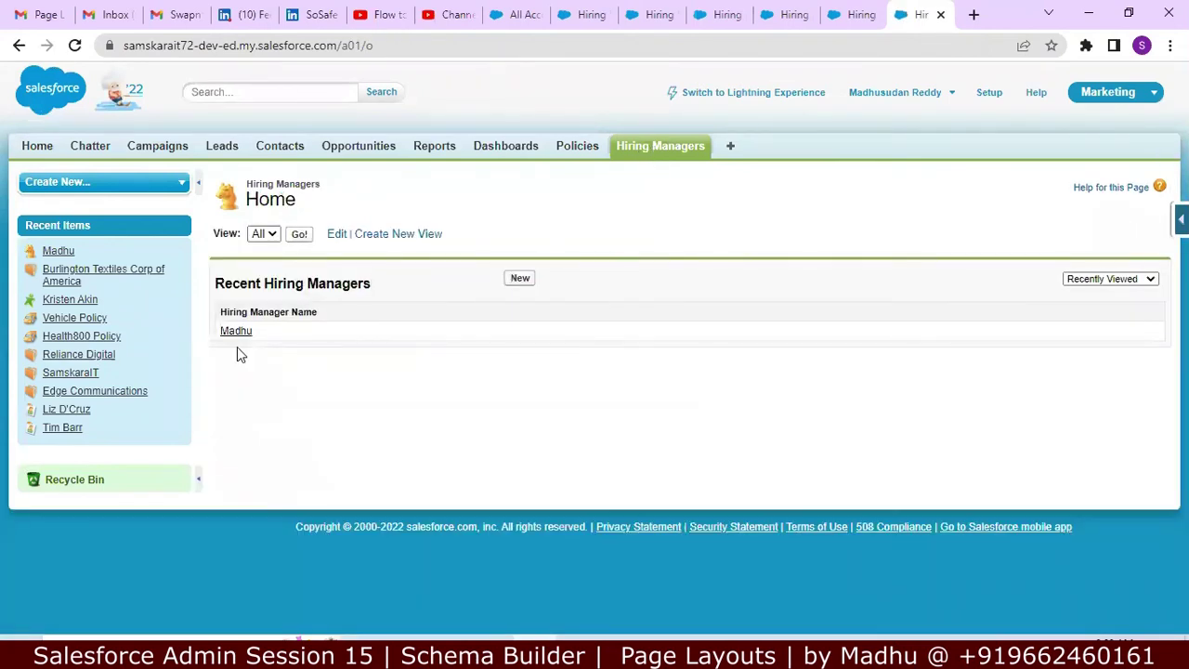
left_click(234, 336)
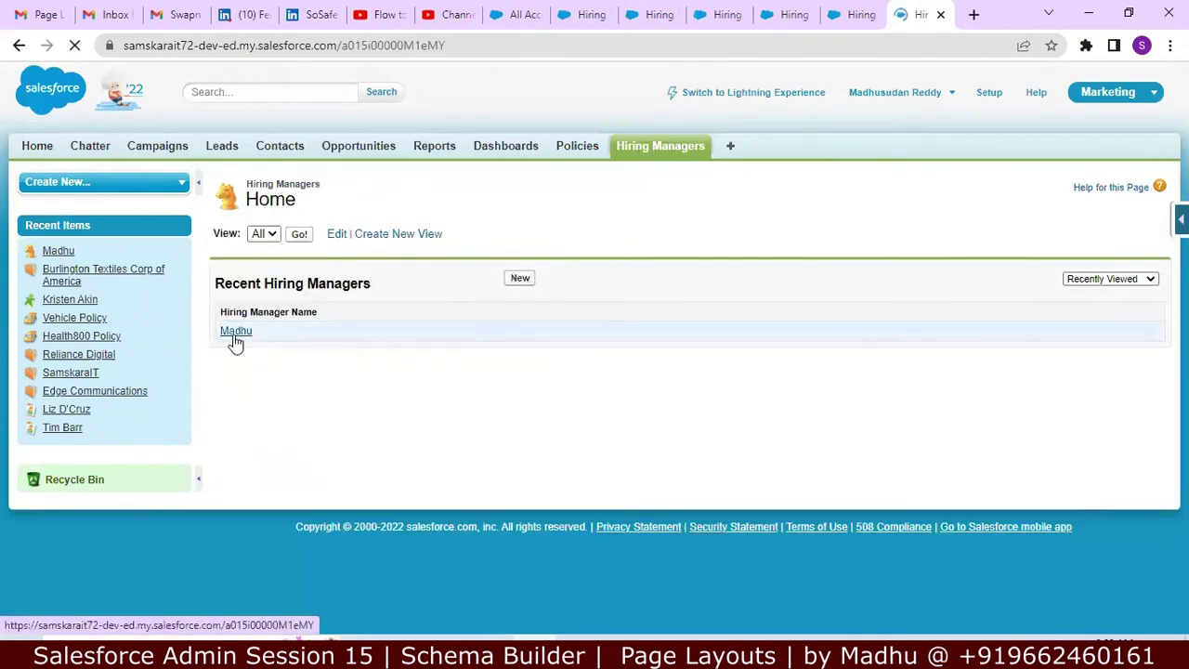
scroll(594, 348, "down", 3)
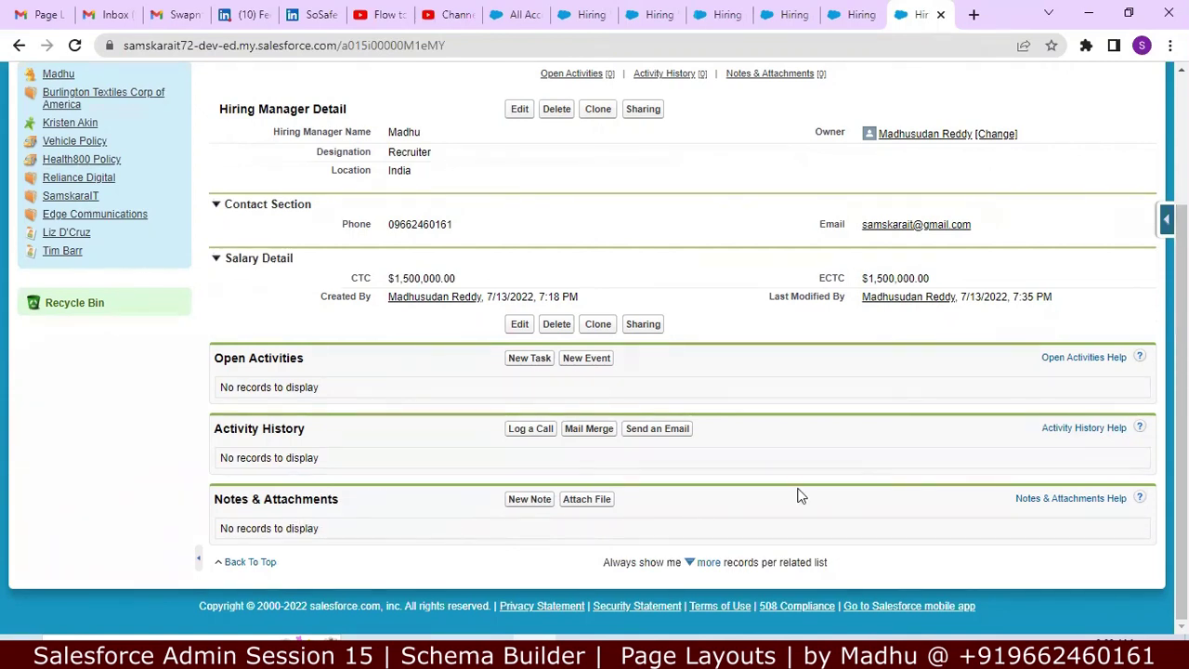
scroll(594, 349, "up", 2)
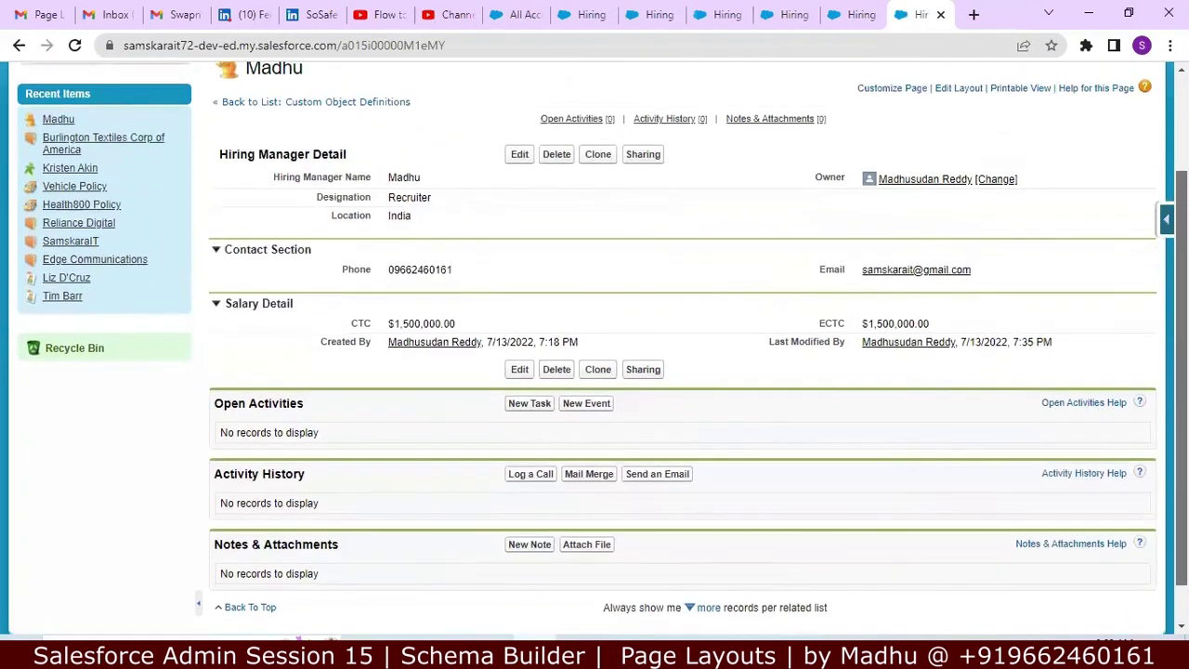
scroll(594, 349, "down", 2)
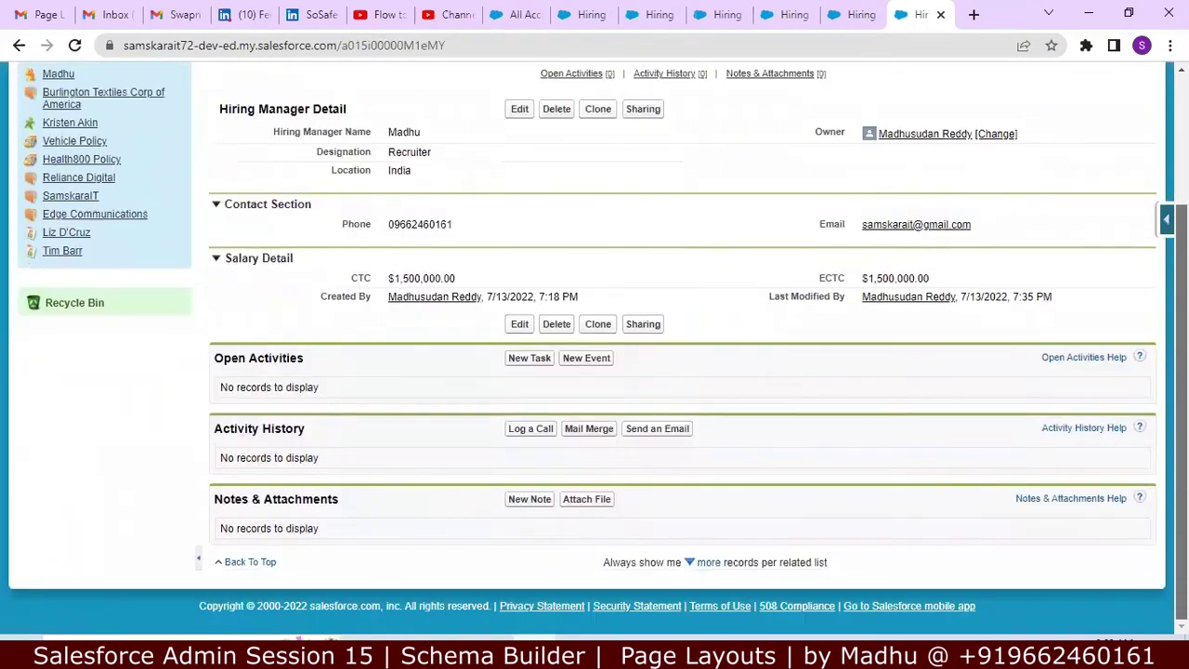
scroll(595, 349, "up", 2)
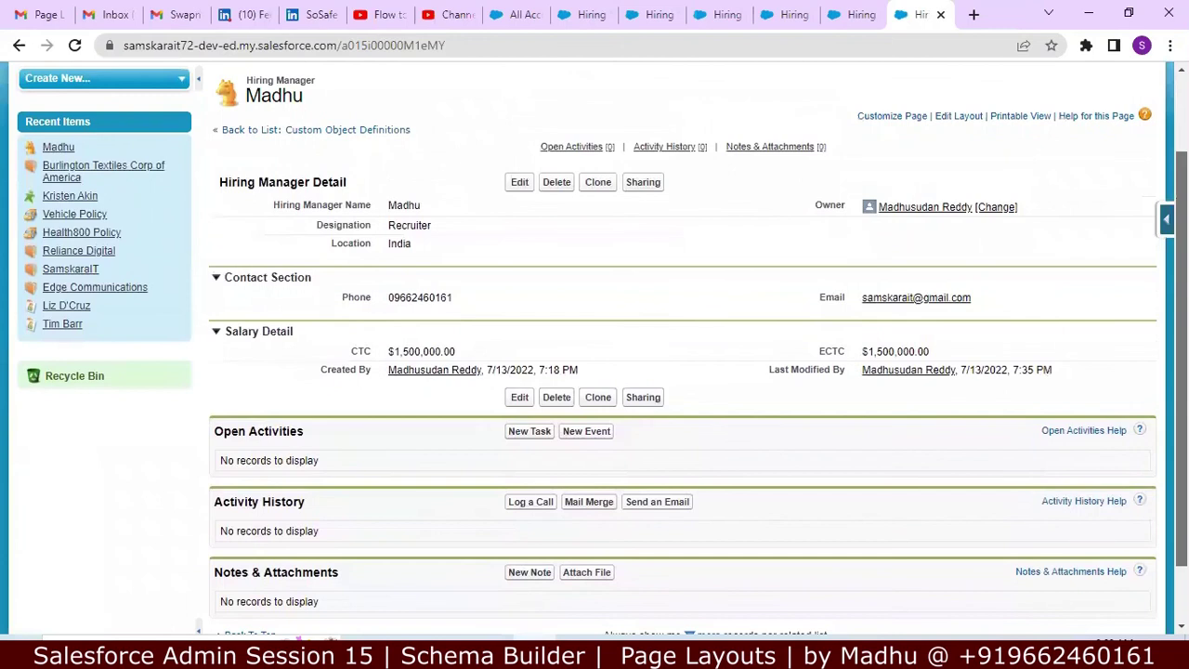
scroll(594, 350, "down", 2)
scroll(595, 350, "down", 1)
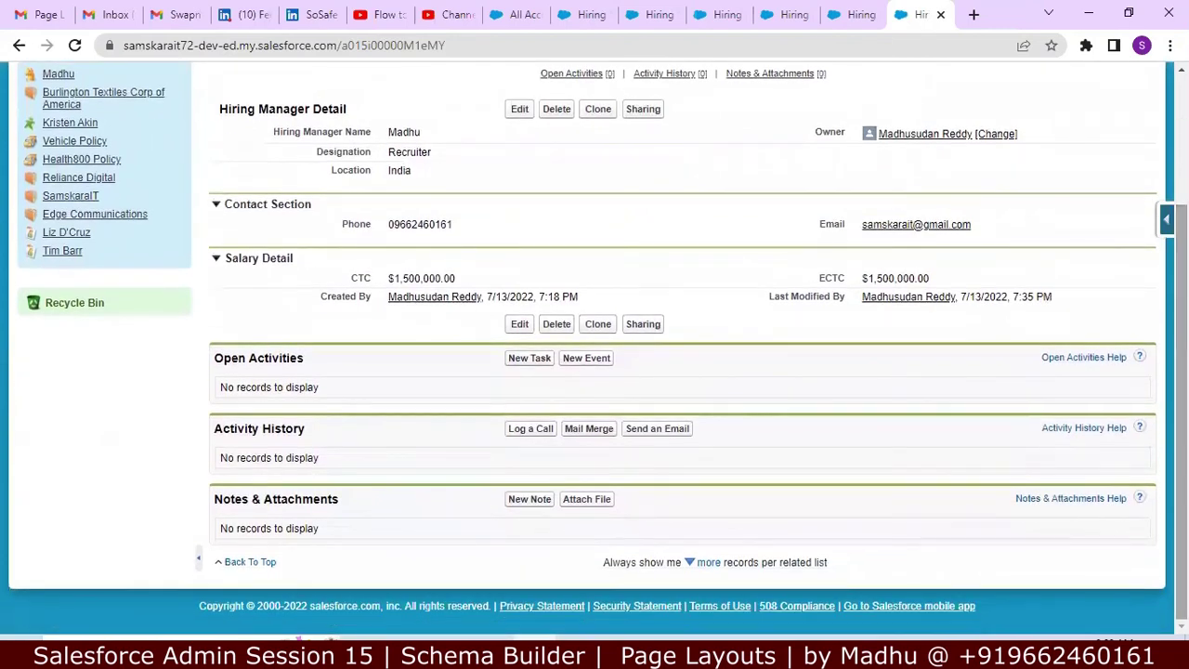
scroll(595, 349, "up", 2)
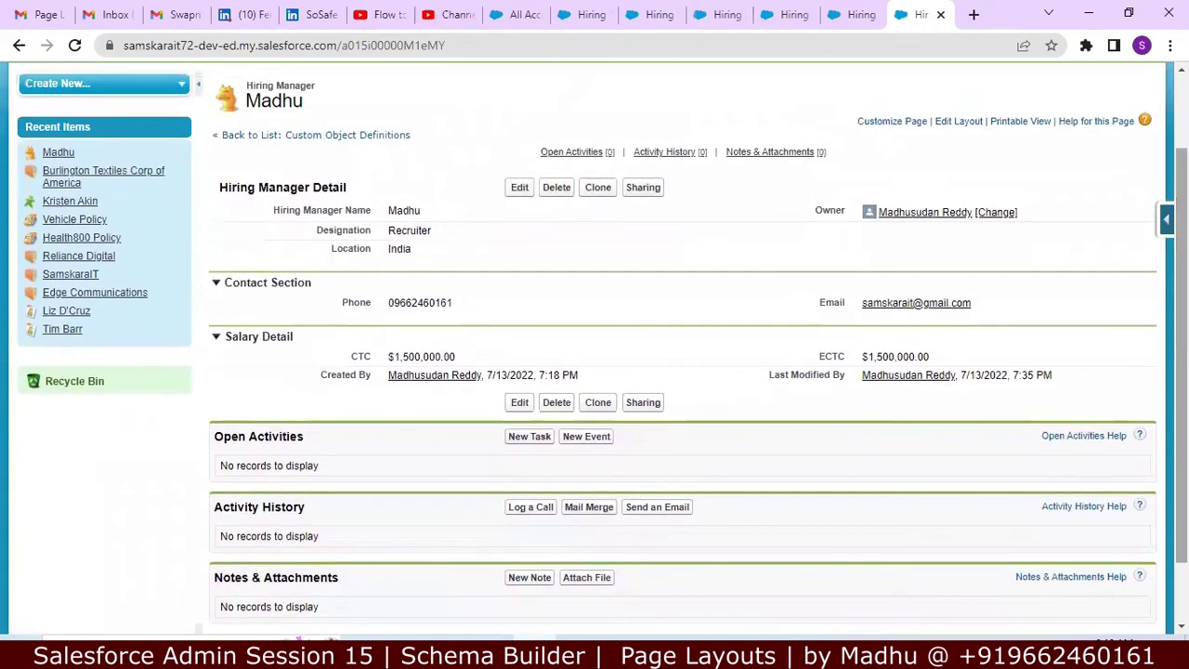
left_click(1167, 218)
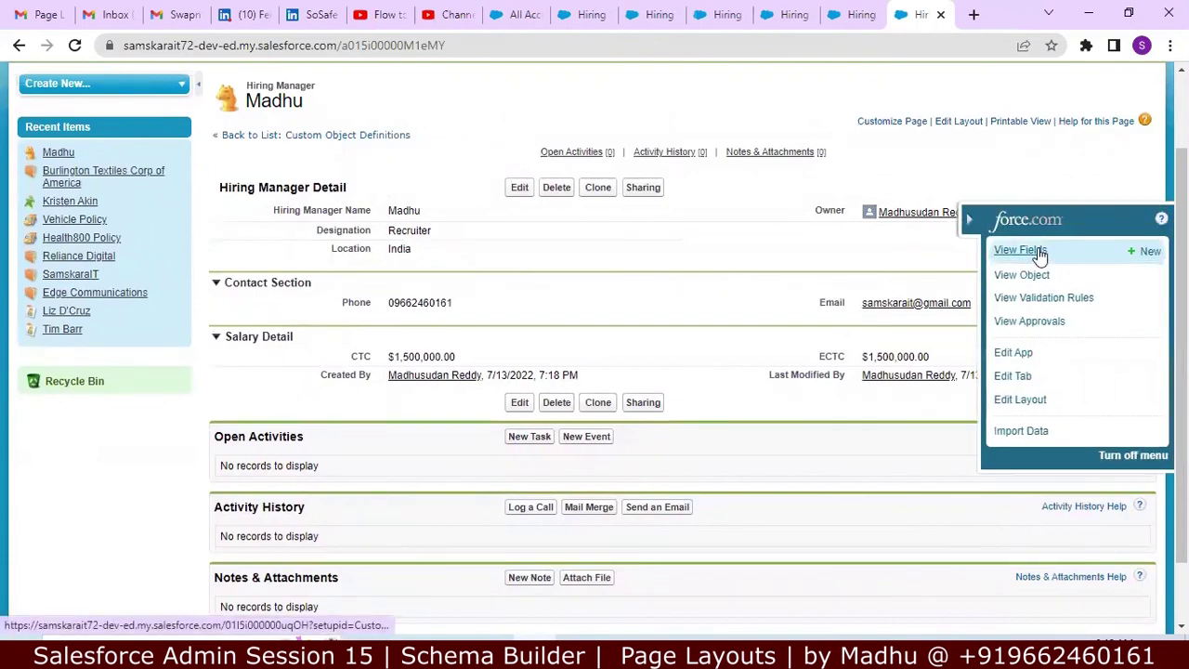
left_click(1038, 249)
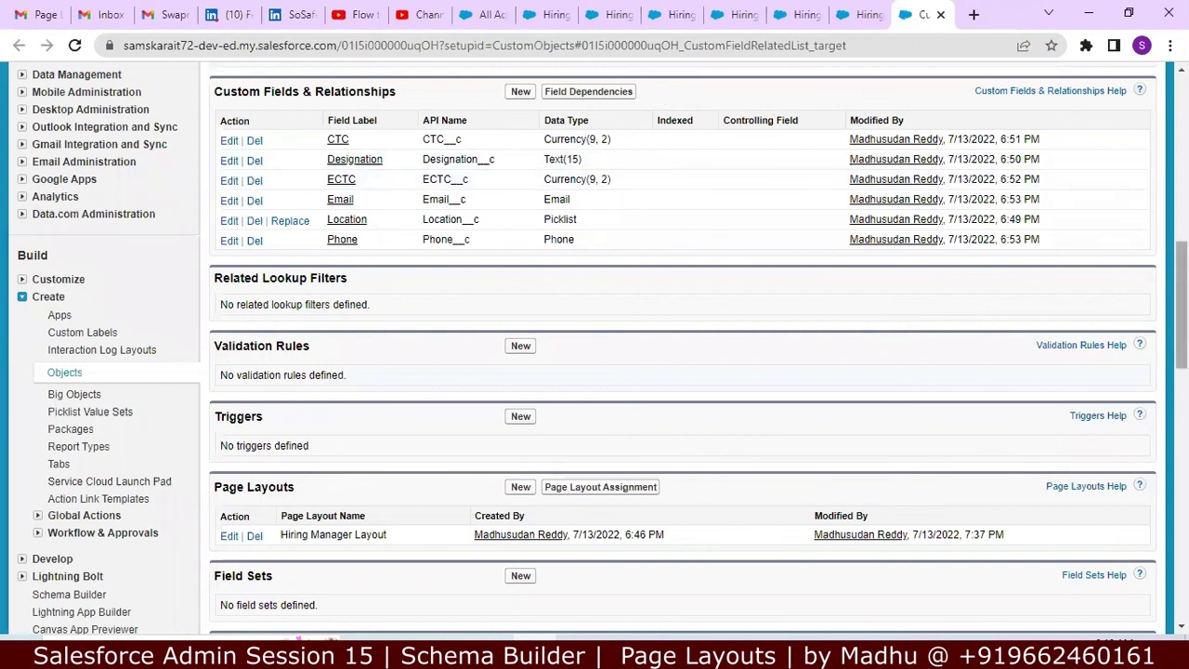
scroll(595, 348, "down", 5)
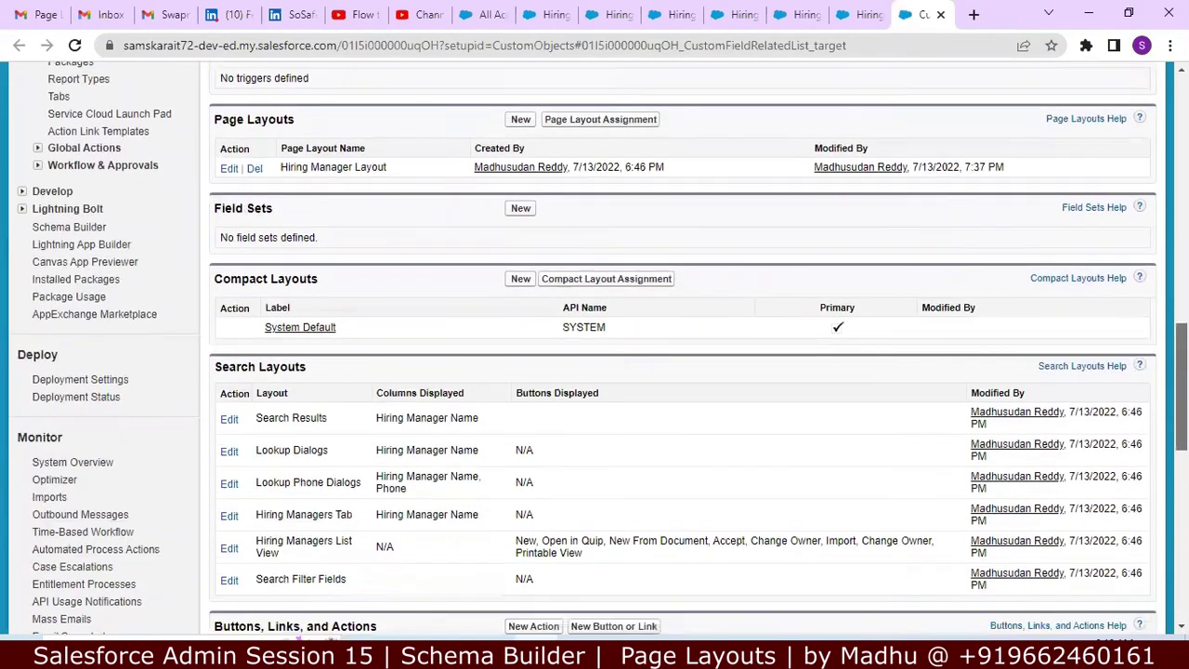
scroll(595, 349, "down", 1)
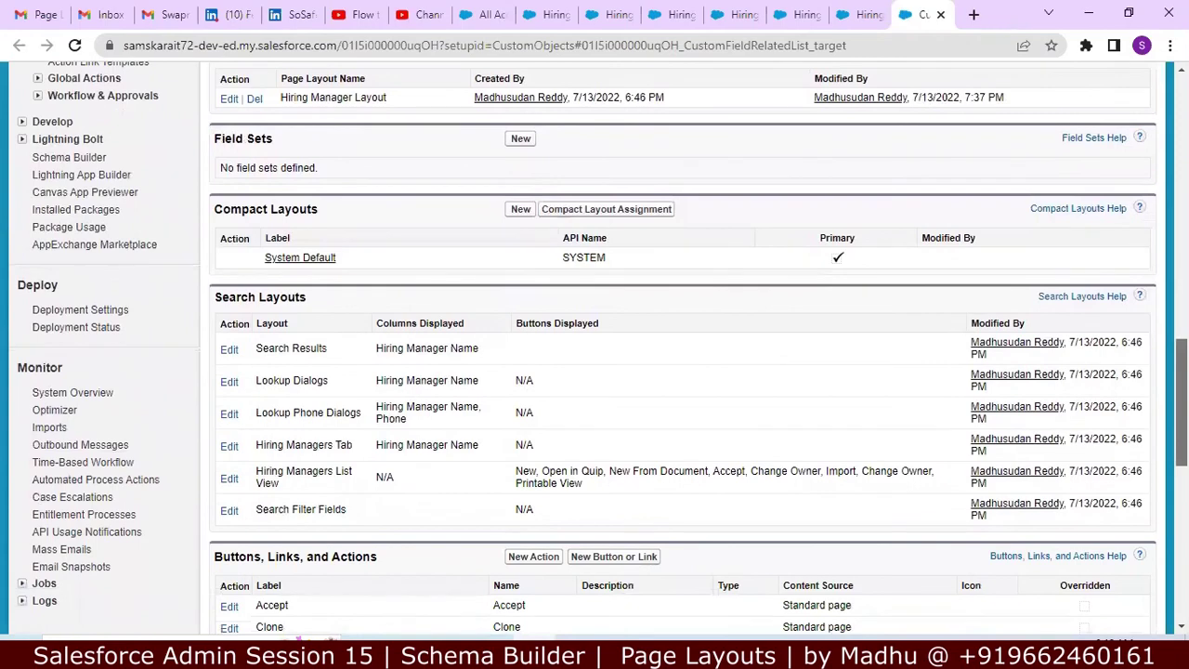
scroll(594, 349, "up", 10)
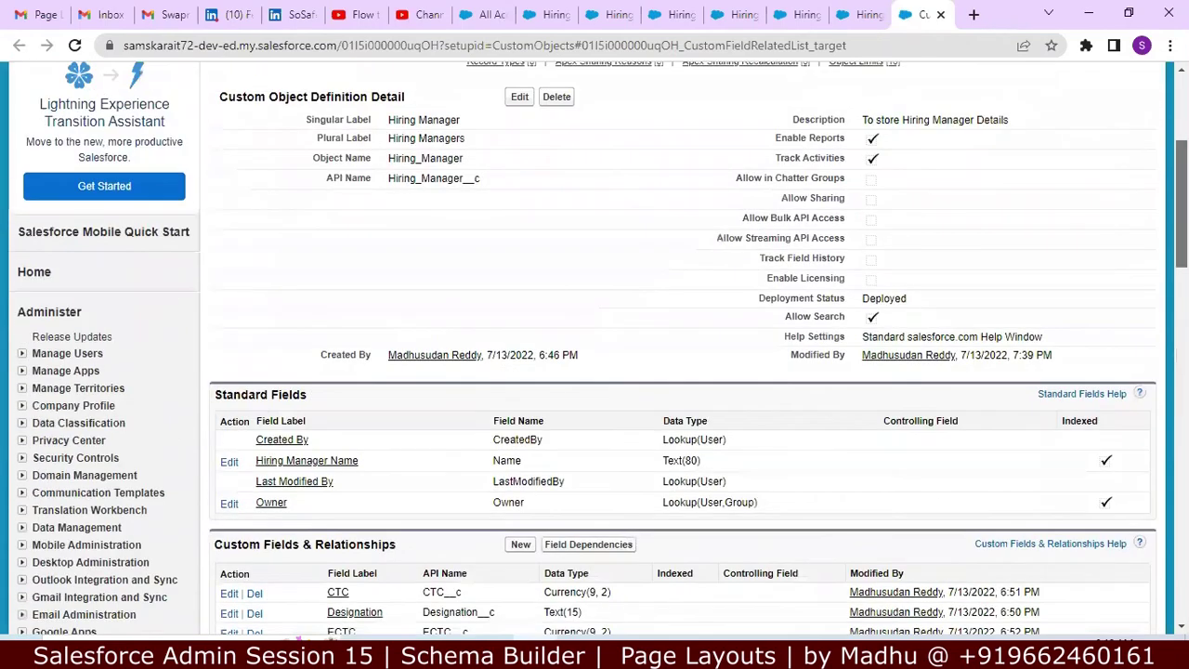
scroll(1159, 330, "down", 15)
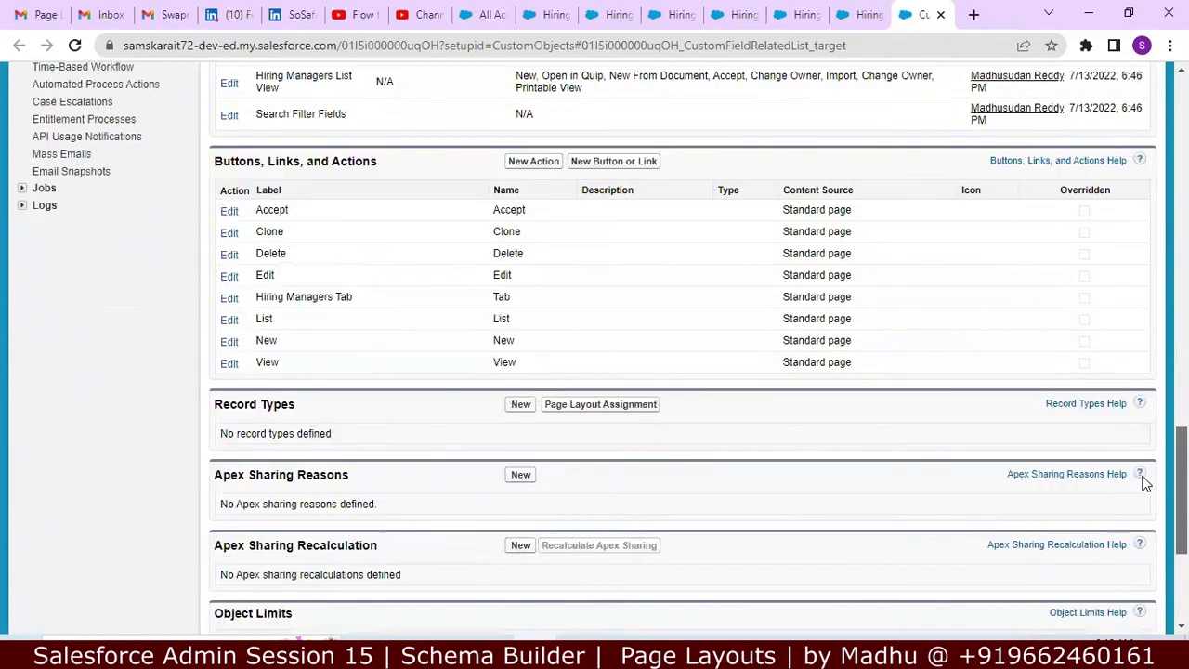
scroll(1139, 528, "down", 5)
scroll(1136, 558, "up", 20)
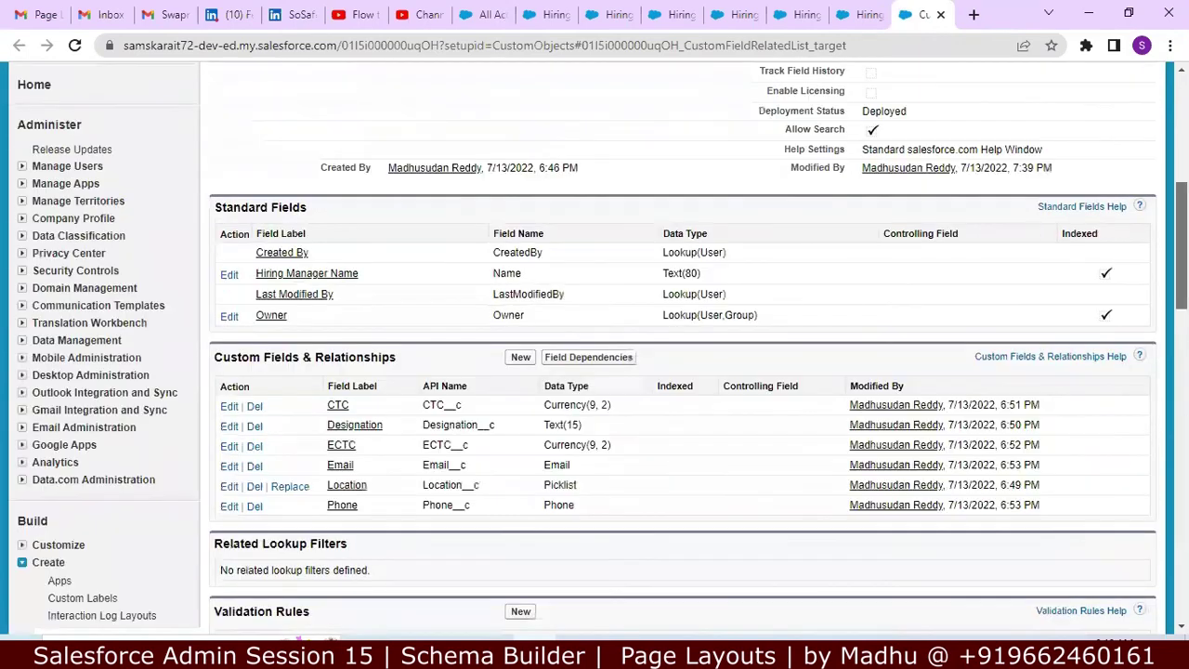
Step: Cycle through the record, page layout and All Accounts tabs back to the Hiring Manager details
left_click(859, 14)
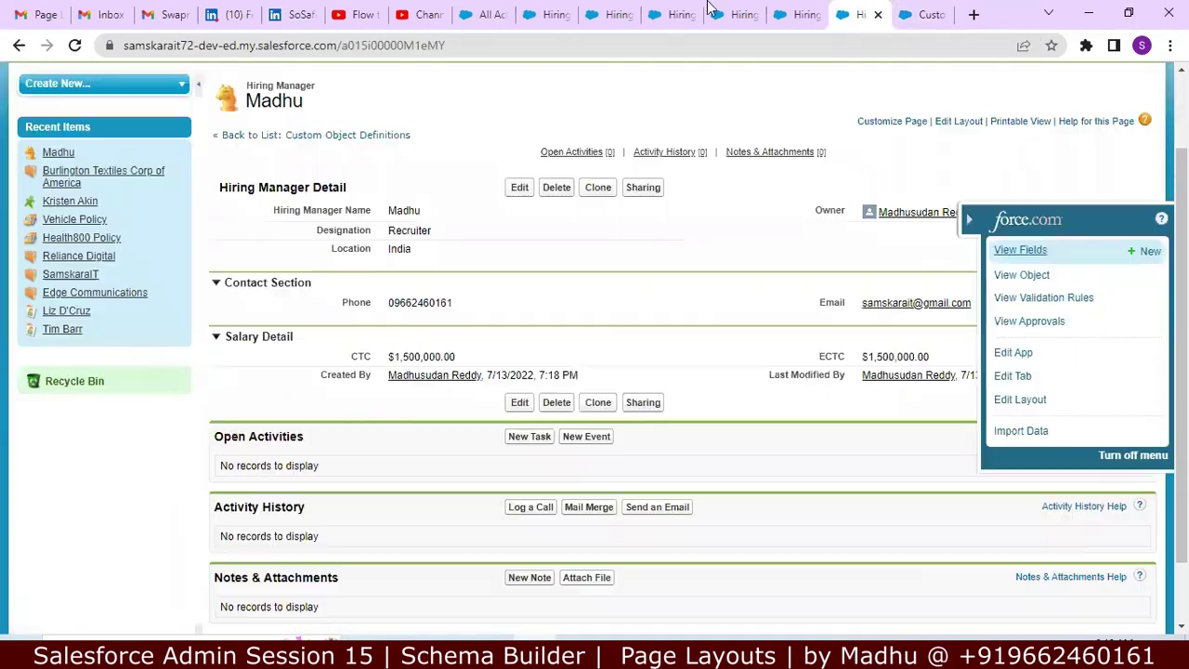
left_click(613, 14)
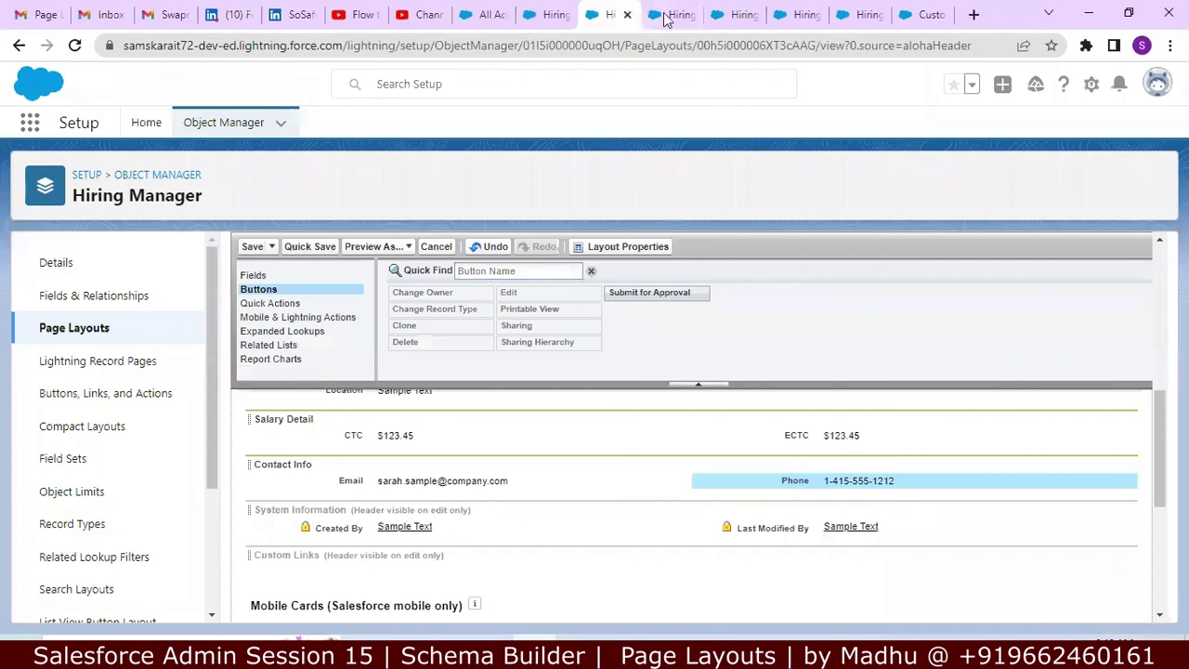
left_click(539, 11)
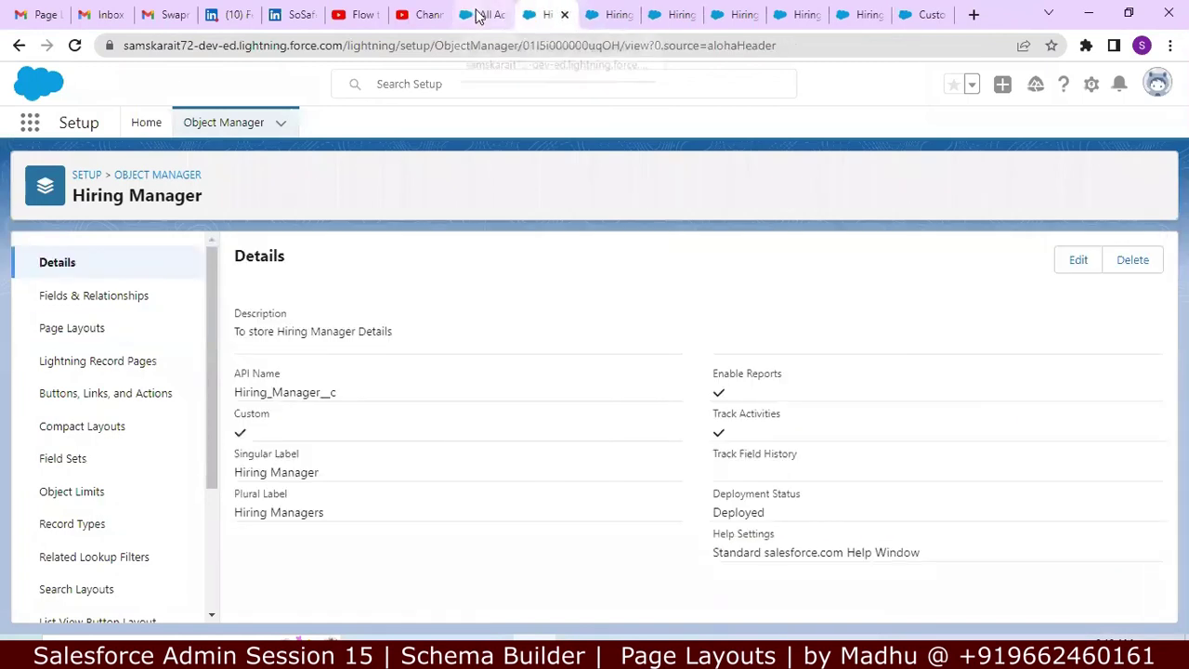
left_click(478, 14)
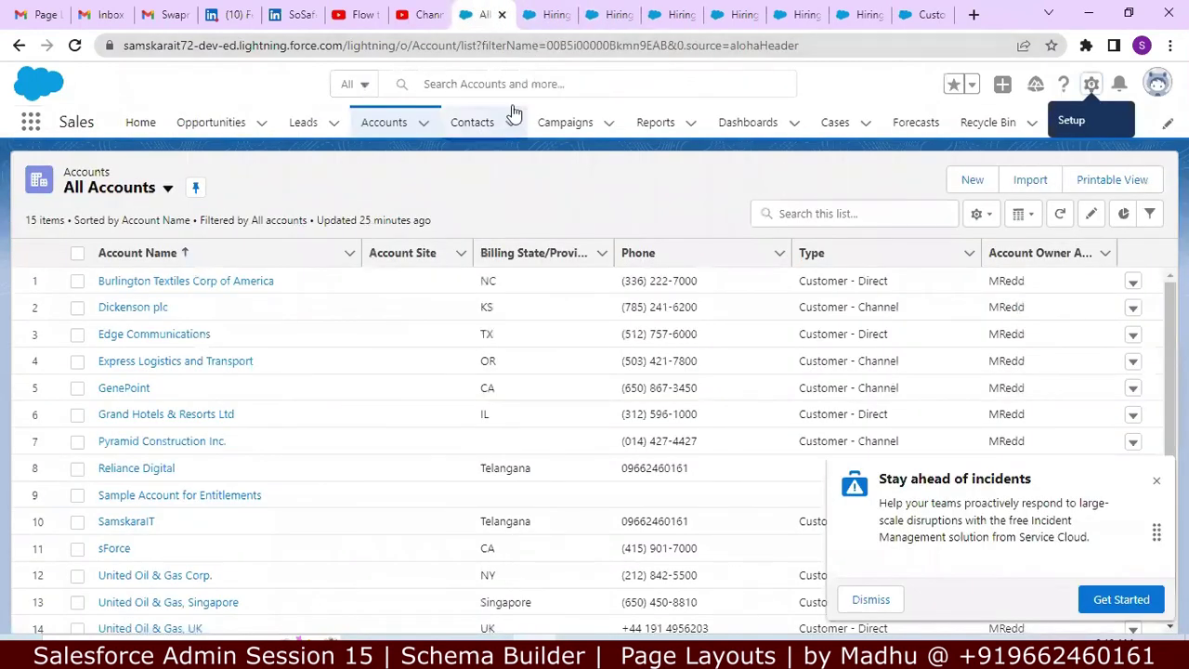
left_click(542, 15)
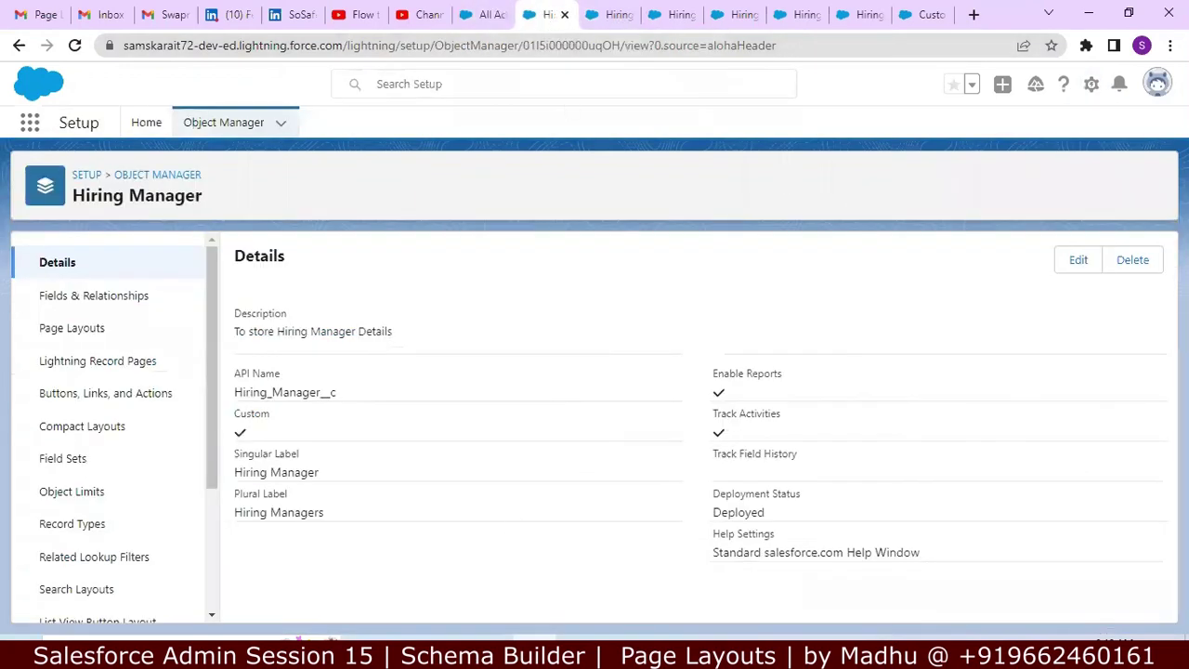
key("alt+Tab")
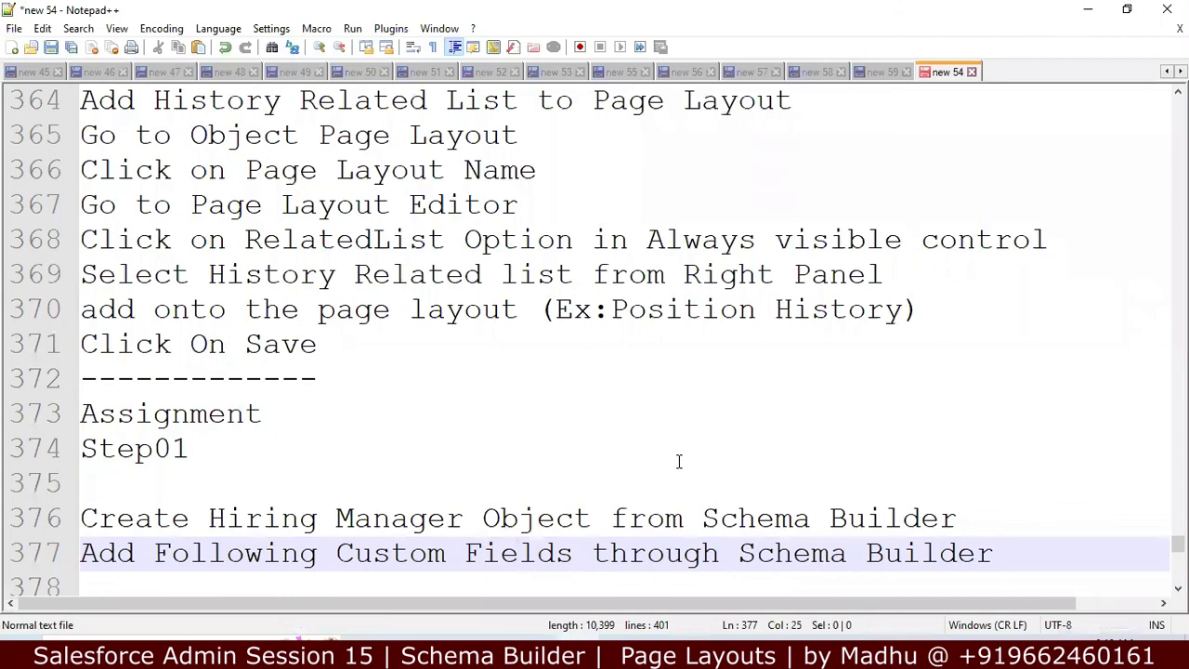
key("Down")
key("Down")
key("Down")
key("Down")
key("Down")
key("Down")
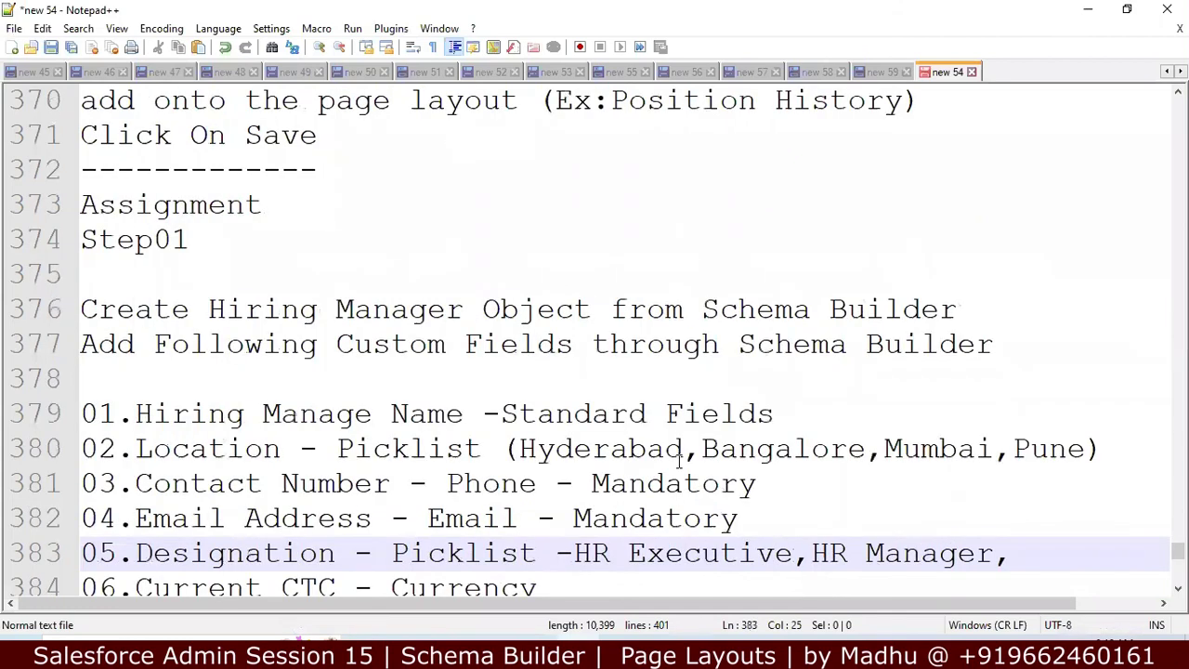
key("Down")
key("Down")
key("Down")
key("Down")
key("Down")
key("Down")
key("Down")
key("Down")
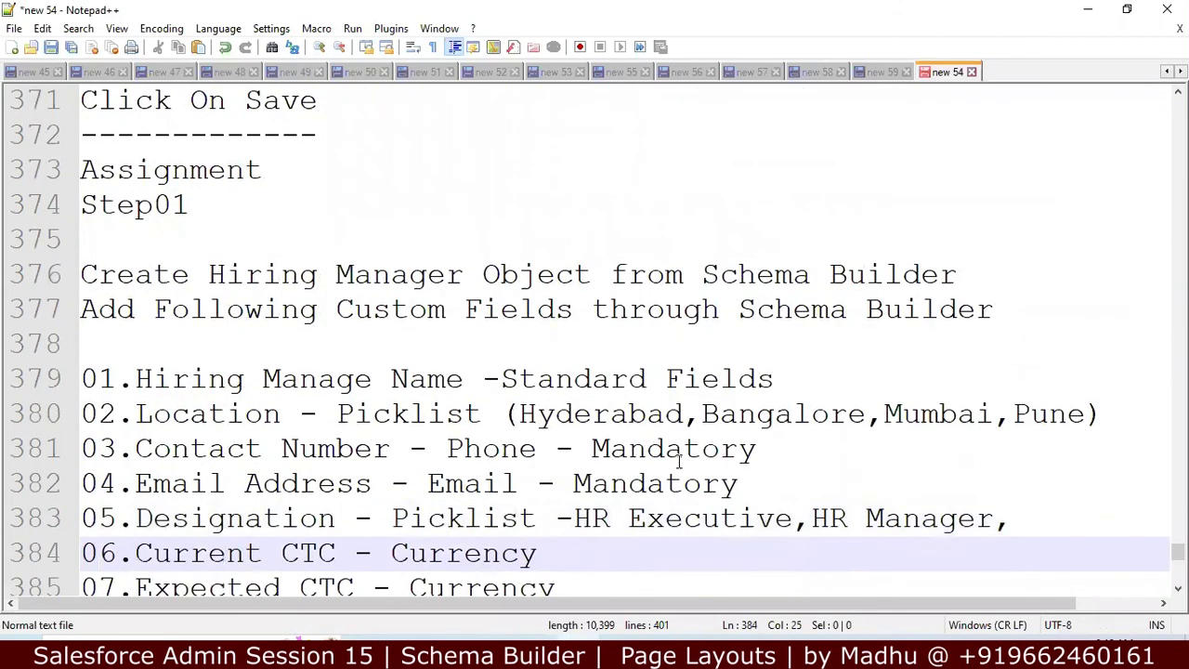
key("Down")
key("Down")
key("Down")
key("Down")
key("Down")
key("Down")
key("Down")
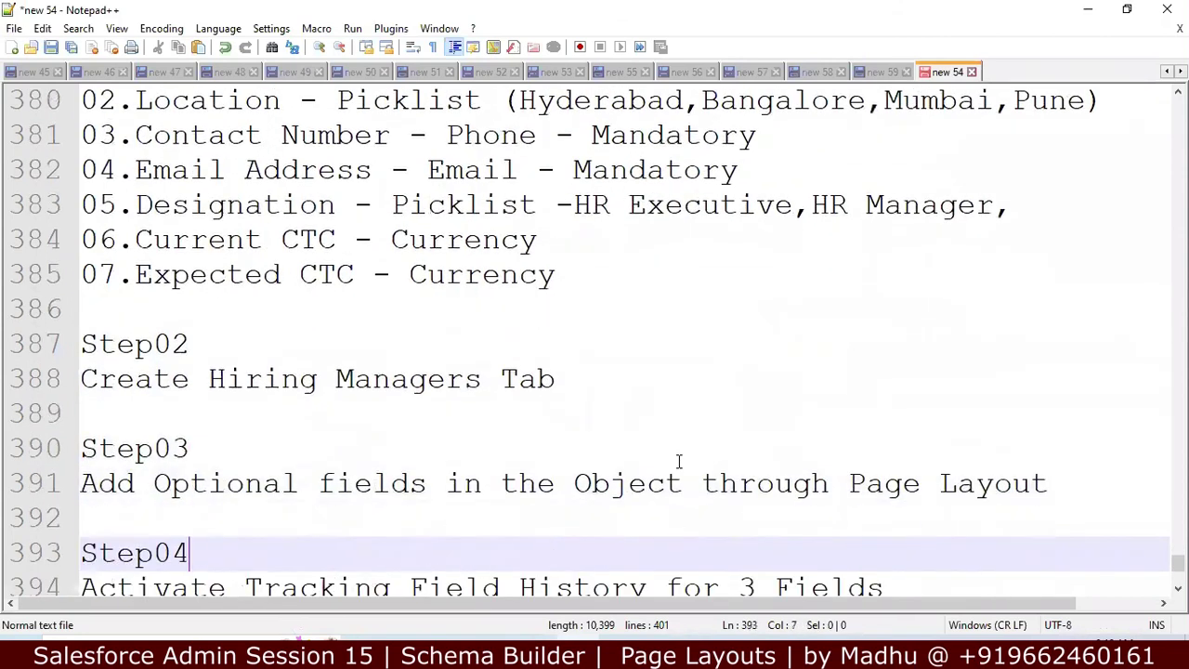
key("Down")
key("Down")
key("Down")
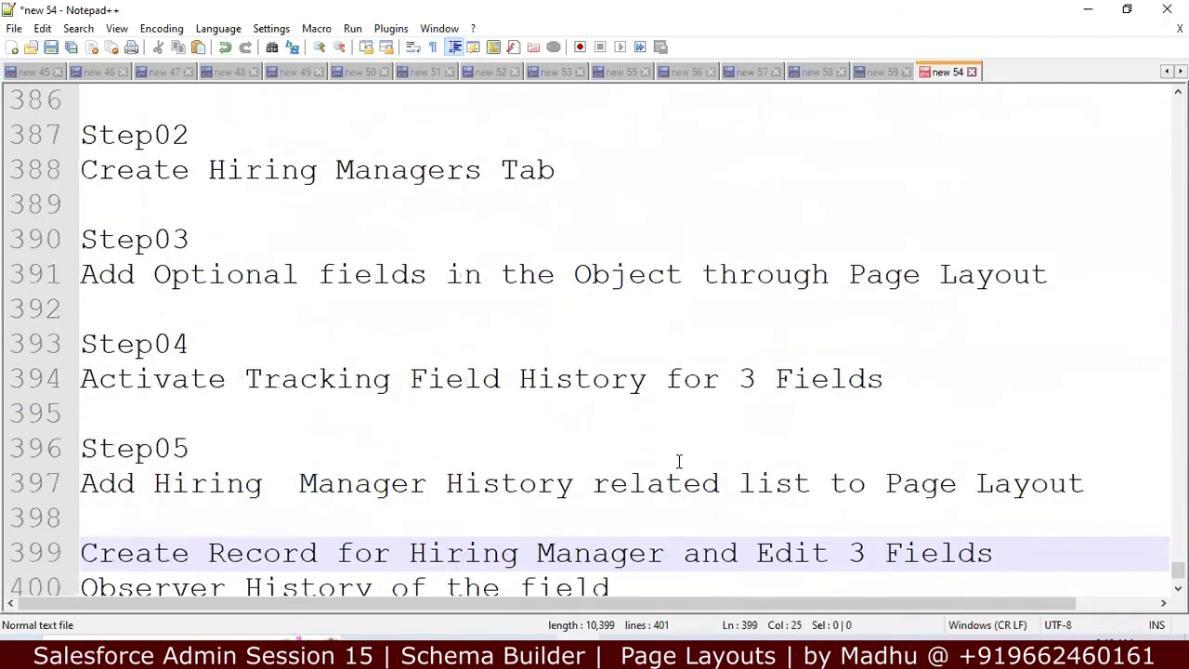
key("Up")
key("Up")
key("Up")
key("Up")
key("Up")
key("Up")
key("Up")
key("Up")
key("Up")
key("Up")
key("Up")
key("Up")
key("Up")
key("Up")
key("Up")
key("Up")
key("Up")
key("Up")
key("Up")
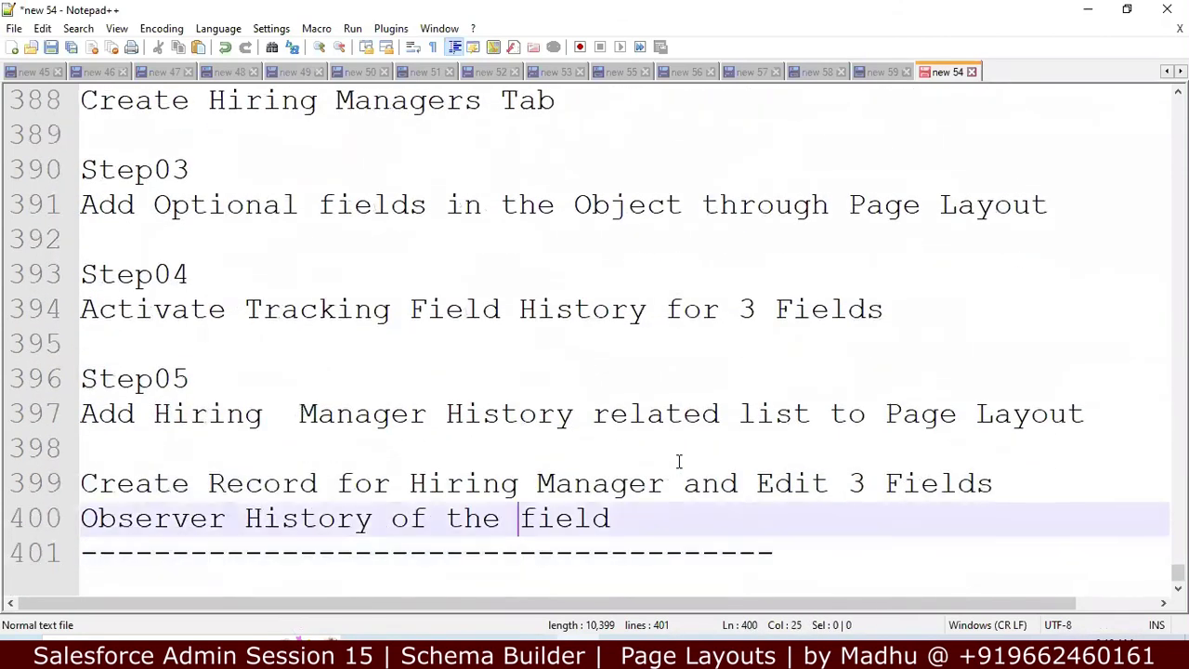
key("Up")
key("Up")
key("Up")
key("Up")
key("Up")
key("Up")
key("Up")
key("Up")
key("Up")
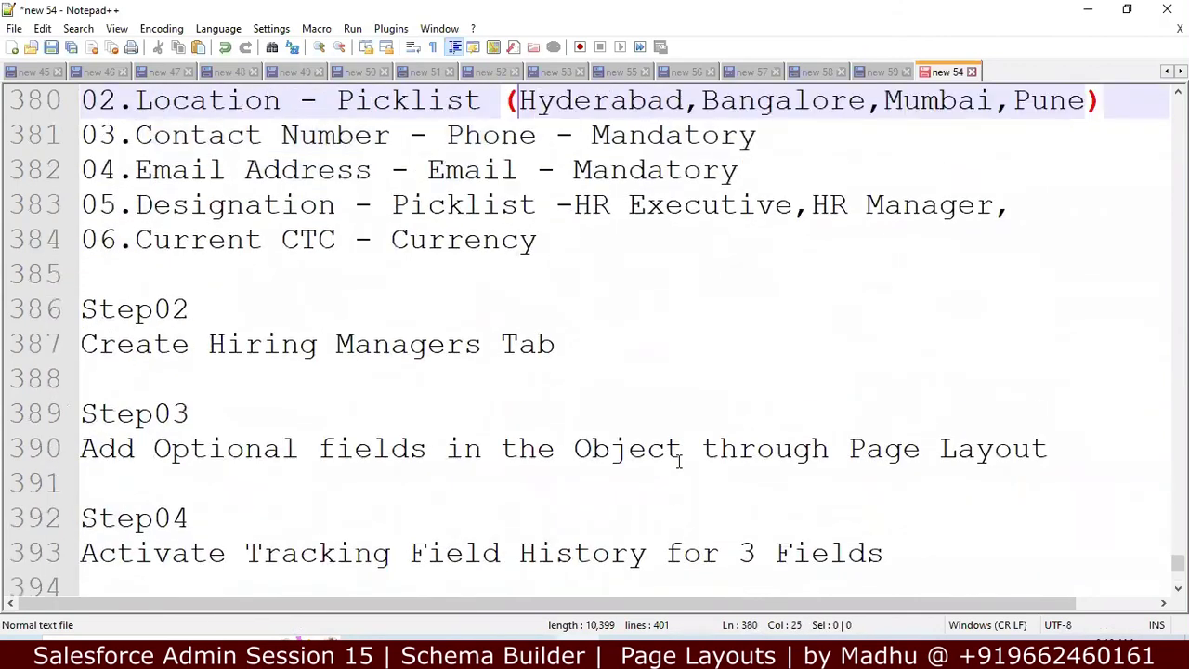
key("Up")
key("Up")
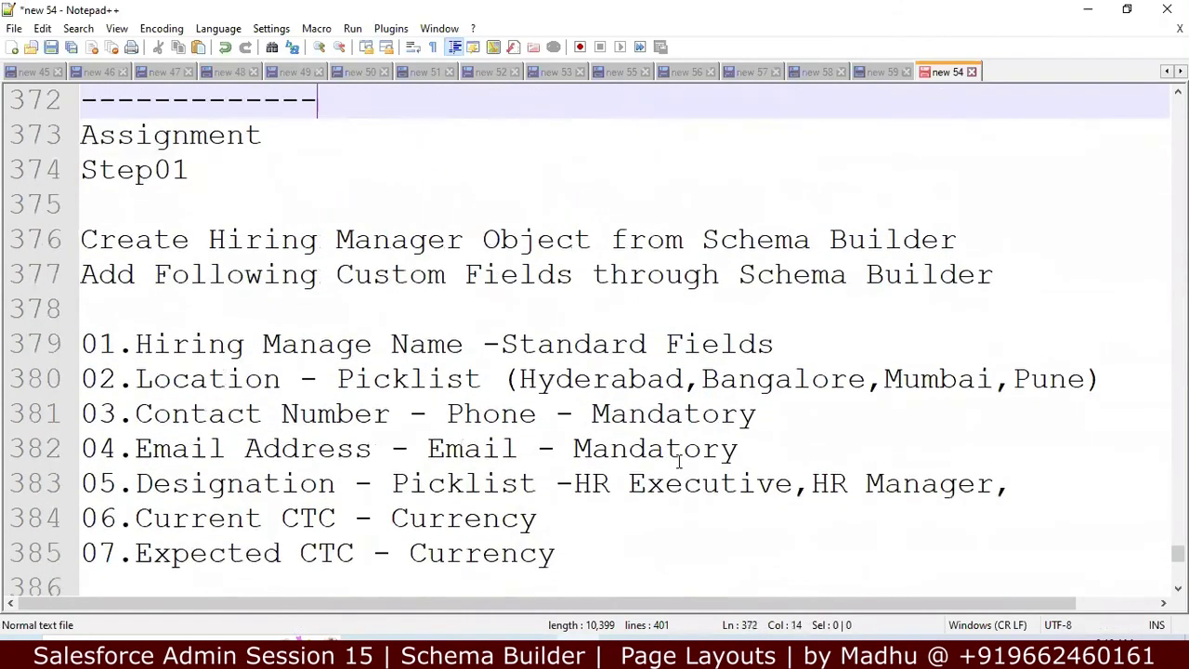
key("Down")
key("Down")
key("Down")
key("Down")
key("Down")
key("Down")
key("Down")
key("Down")
key("Down")
key("Down")
key("Down")
key("Down")
key("Down")
key("Down")
key("Down")
key("Down")
key("Down")
key("Down")
key("Down")
key("Down")
key("Down")
key("Down")
key("Down")
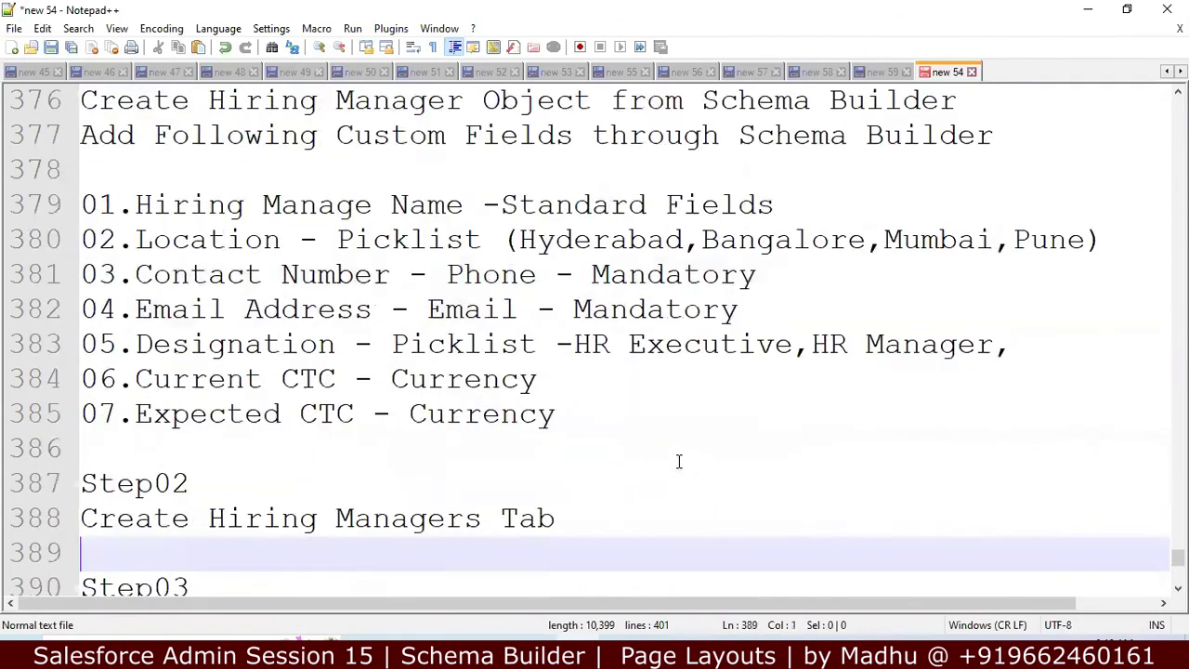
key("Up")
key("Up")
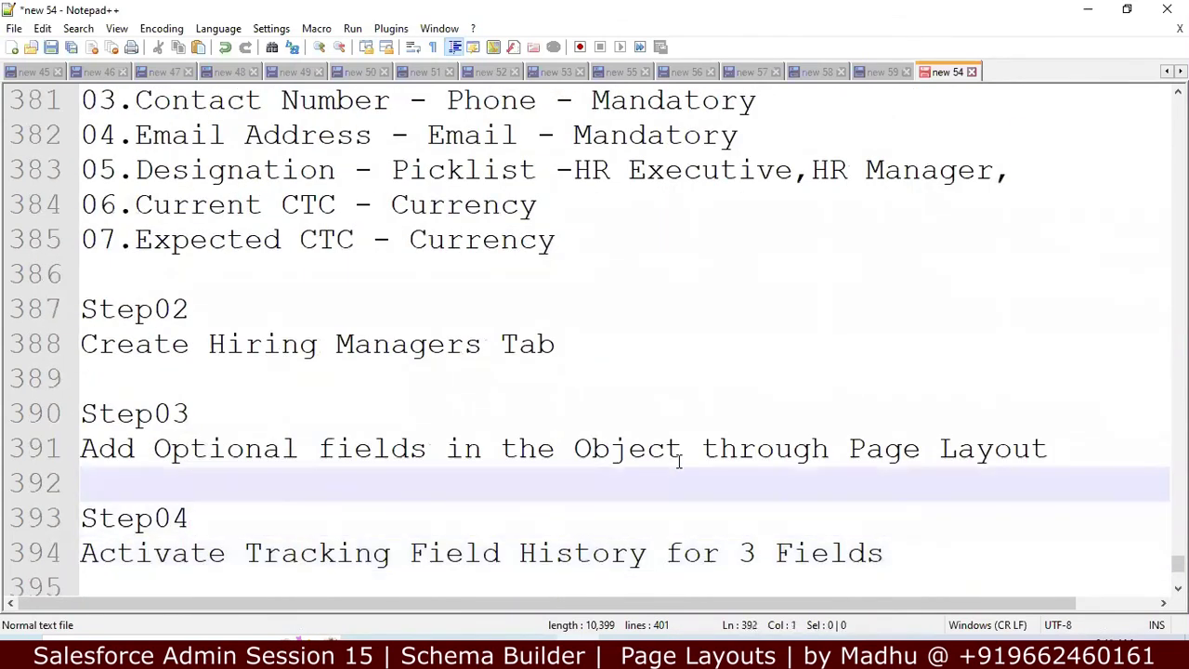
key("Down")
key("Down")
key("Down")
key("Down")
key("Down")
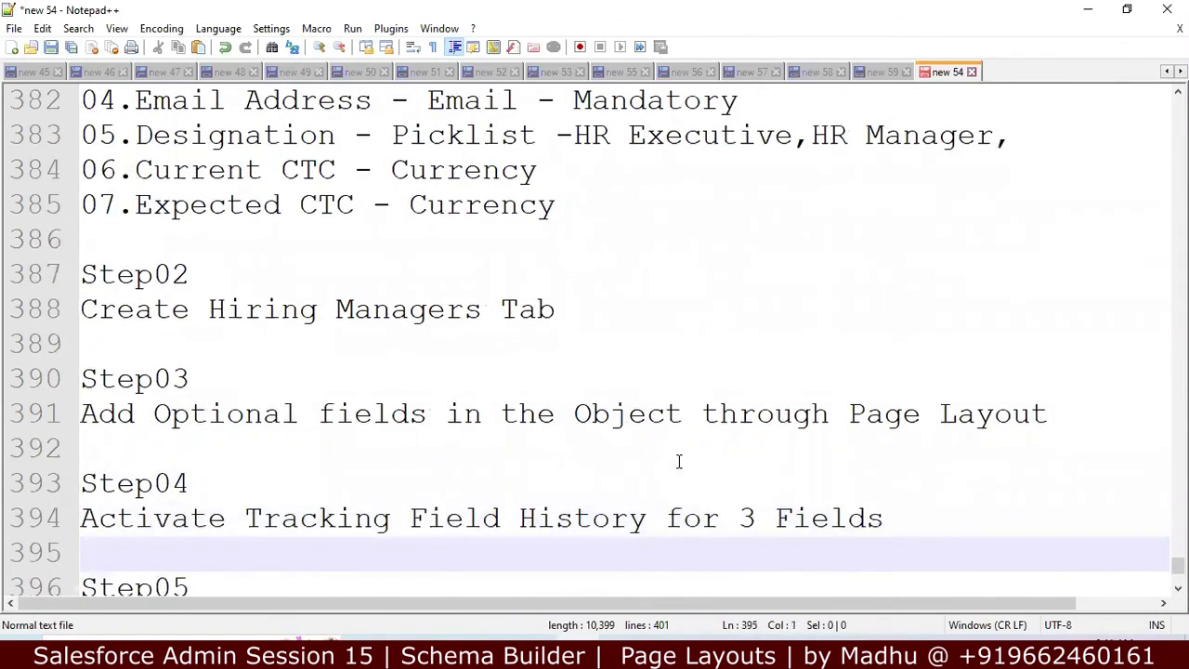
key("Down")
key("Up")
key("Up")
key("Up")
key("Up")
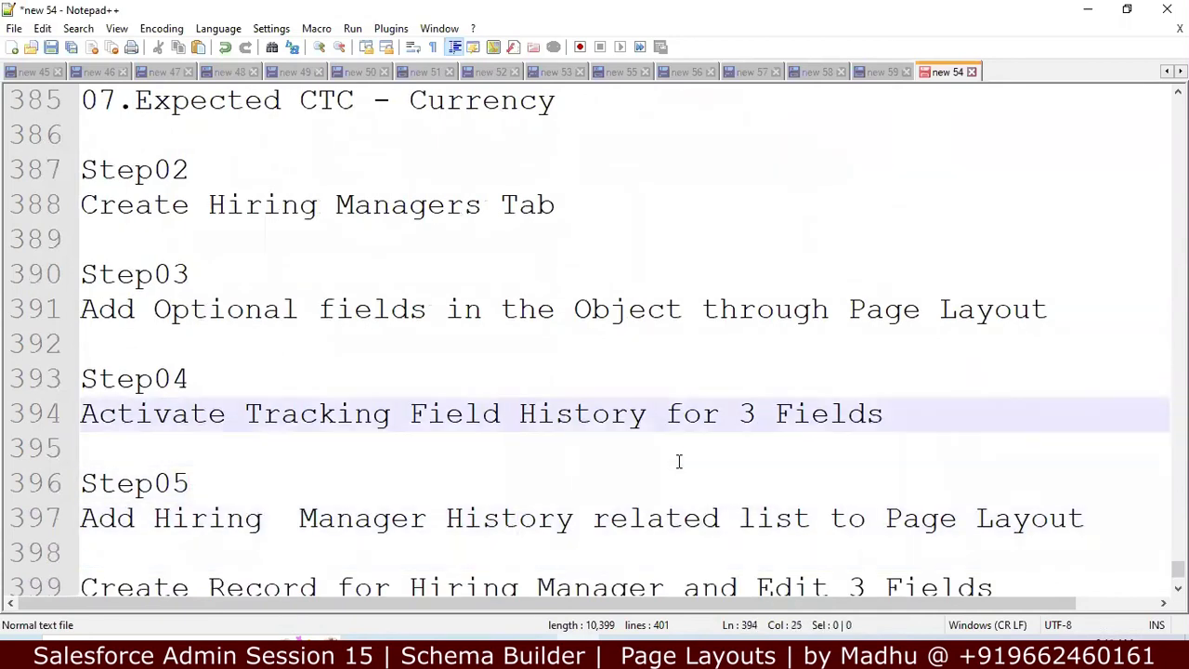
key("Down")
key("Down")
key("Down")
key("Down")
key("Down")
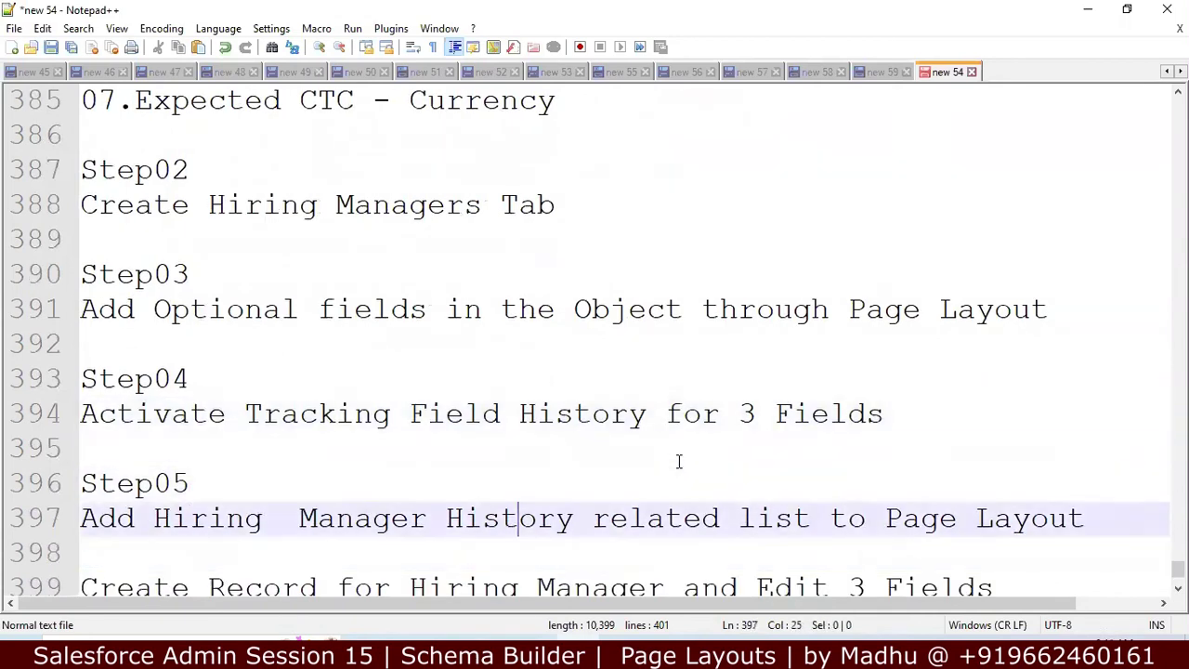
key("Down")
key("Down")
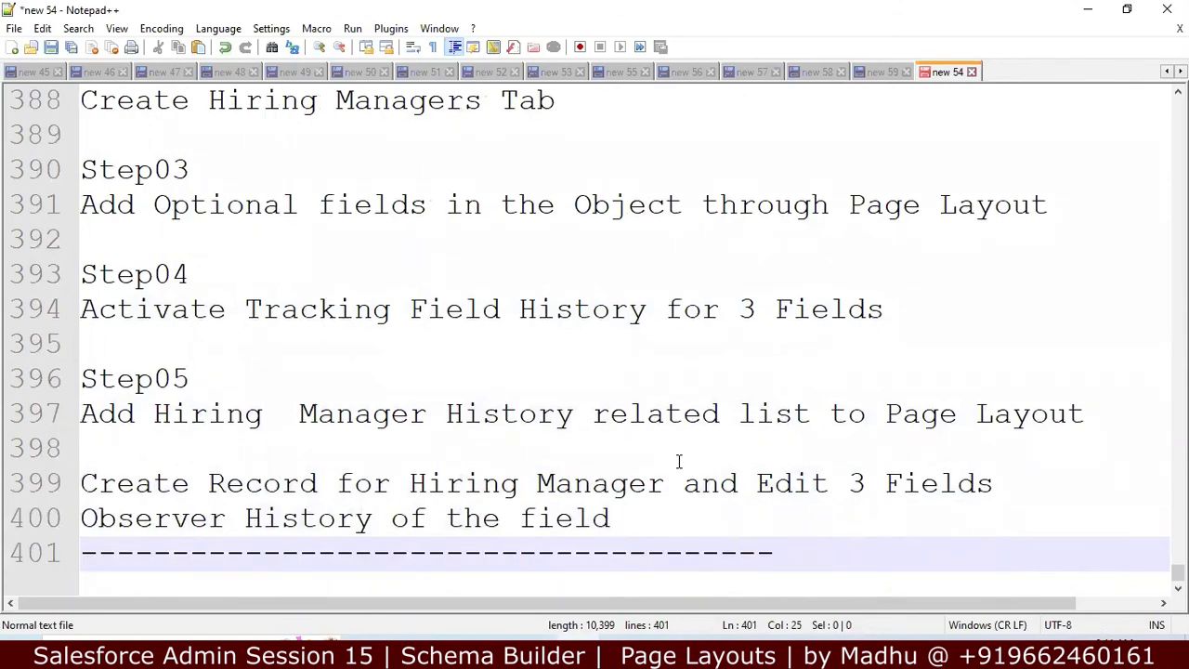
key("Up")
key("Up")
key("Up")
key("Up")
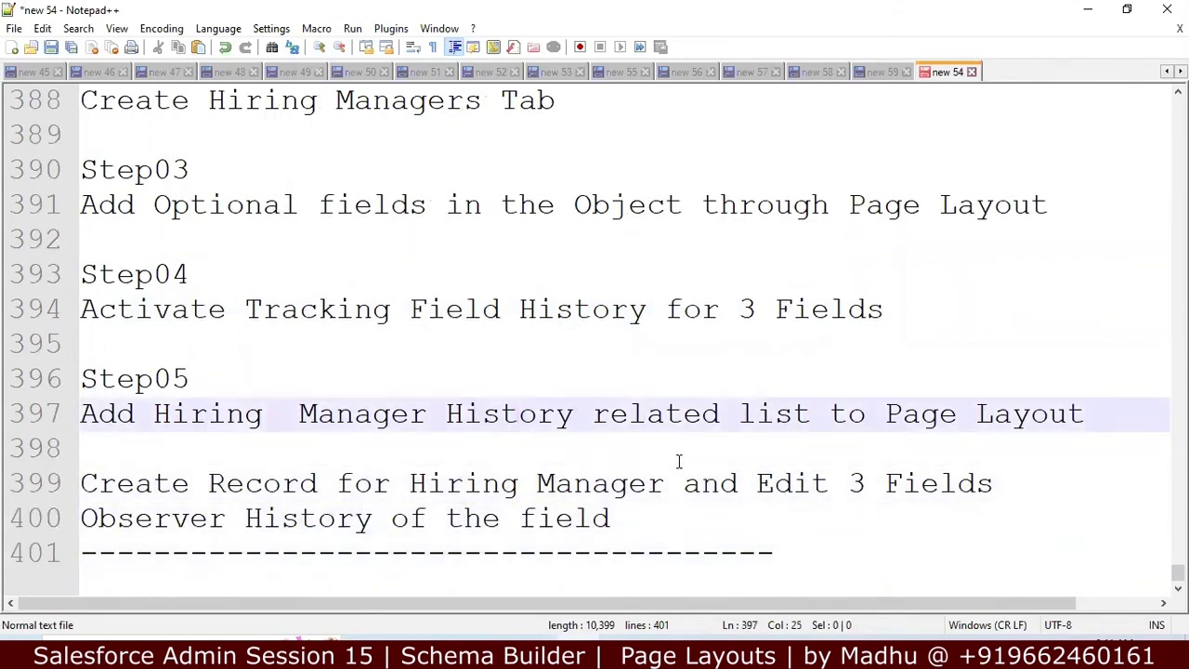
key("Down")
key("Down")
key("Down")
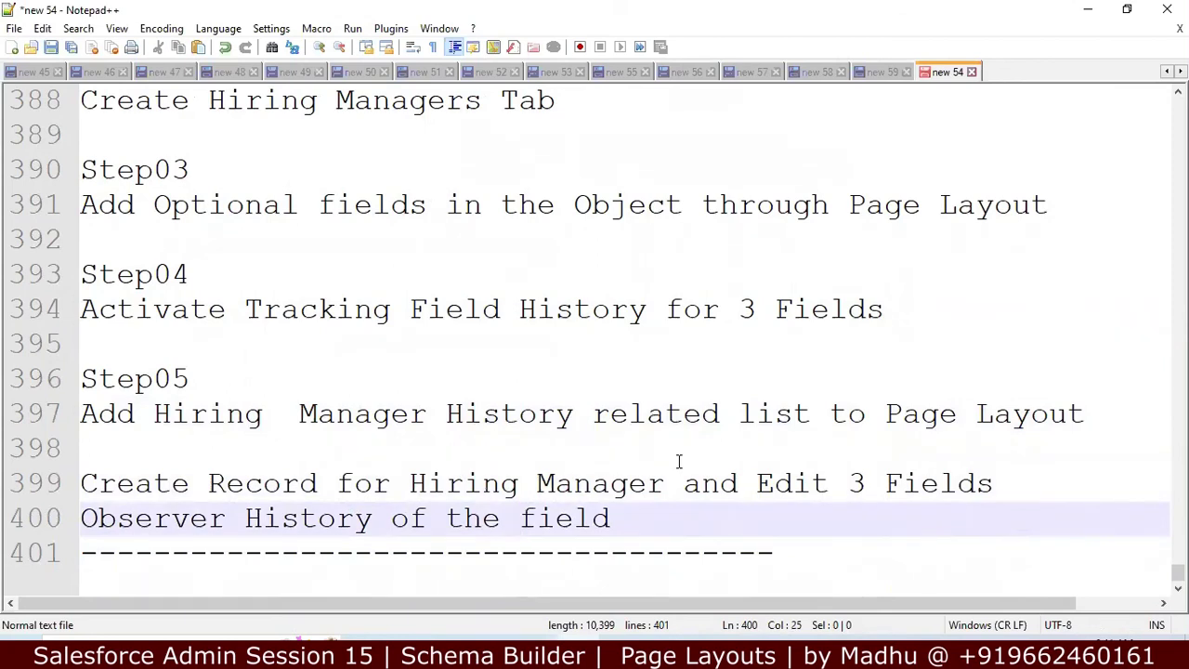
key("Down")
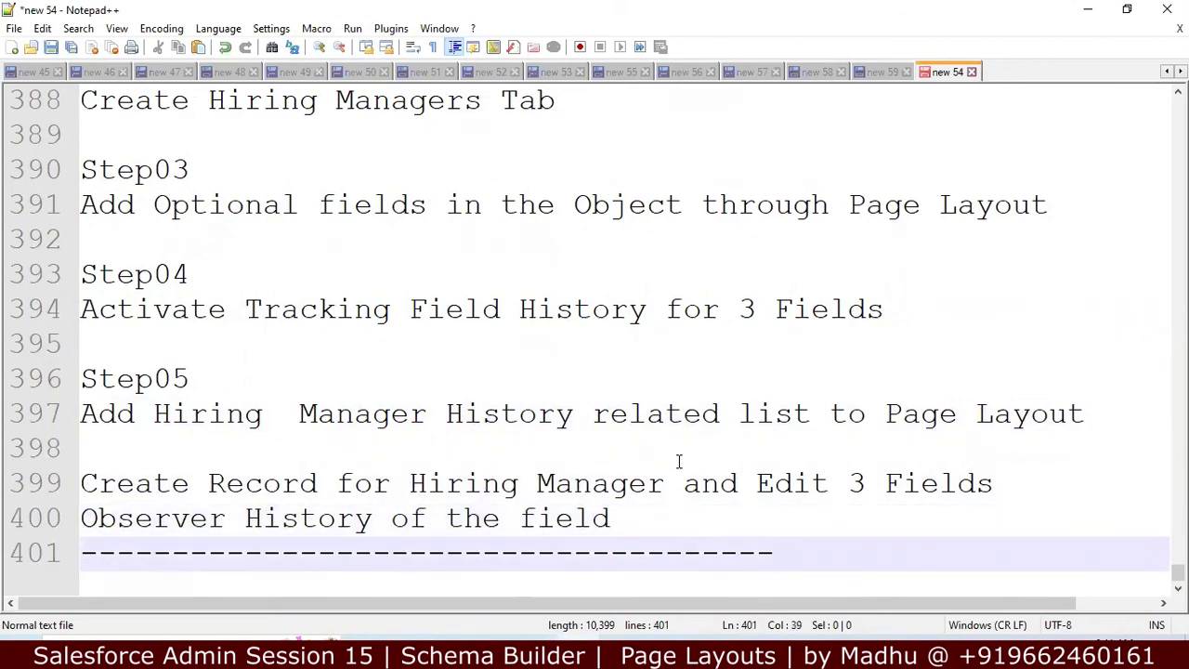
key("Up")
key("Up")
key("Up")
key("Up")
key("Up")
key("Up")
key("Up")
key("Up")
key("Up")
key("Up")
key("Up")
key("Up")
key("Up")
key("Up")
key("Up")
key("Up")
key("Up")
key("Up")
key("Up")
key("Up")
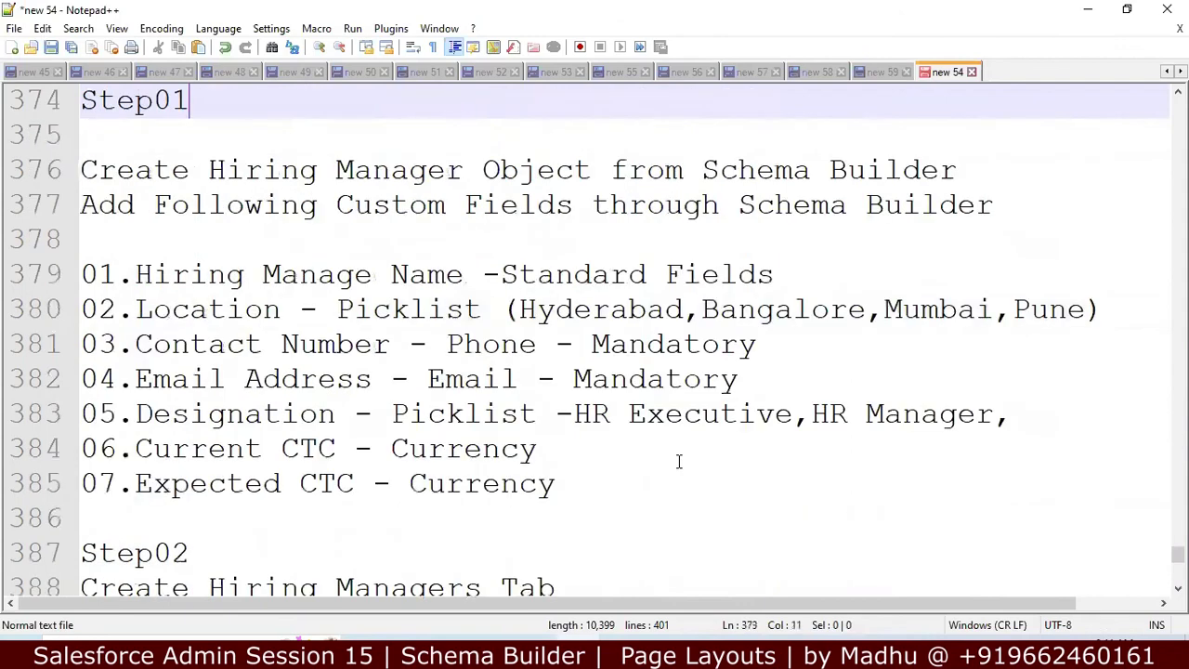
key("Up")
key("Up")
key("Up")
key("Up")
key("Up")
key("Up")
key("Up")
key("Up")
key("Up")
key("Up")
key("Up")
key("Up")
key("Up")
key("Up")
key("Up")
key("Up")
key("Up")
key("Up")
key("Up")
key("Up")
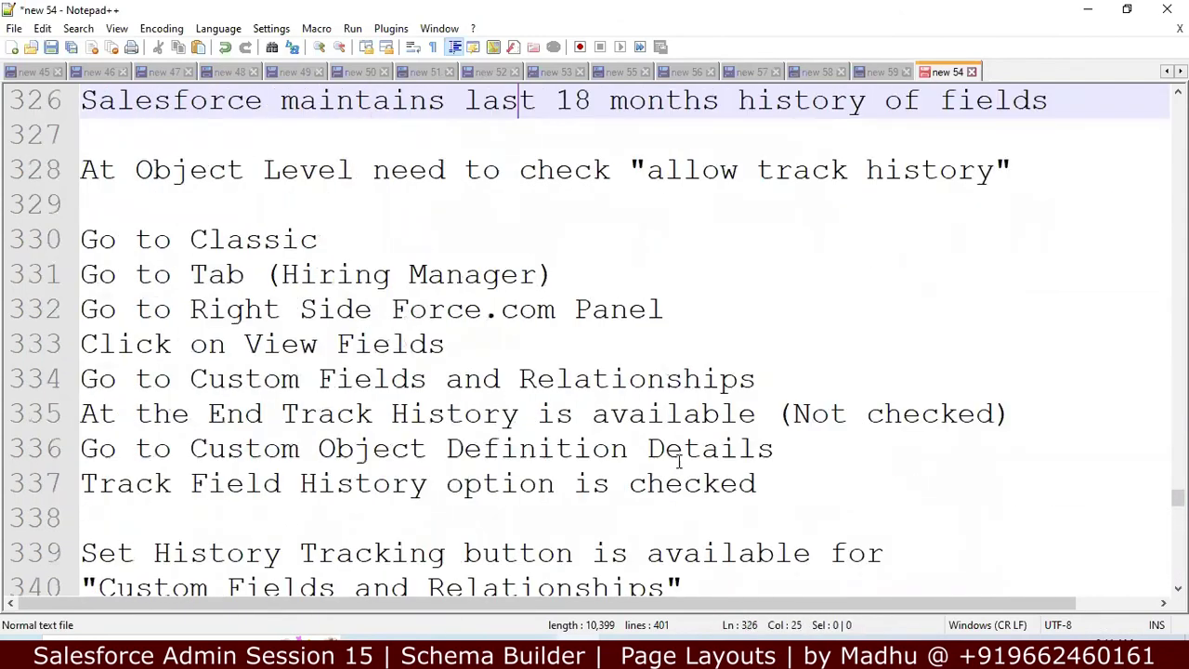
key("Up")
key("Up")
key("Up")
key("Up")
key("Up")
key("Up")
key("Up")
key("Up")
key("Up")
key("Up")
key("Up")
key("Up")
key("Up")
key("Up")
key("Up")
key("Up")
key("Up")
key("Up")
key("Up")
key("Up")
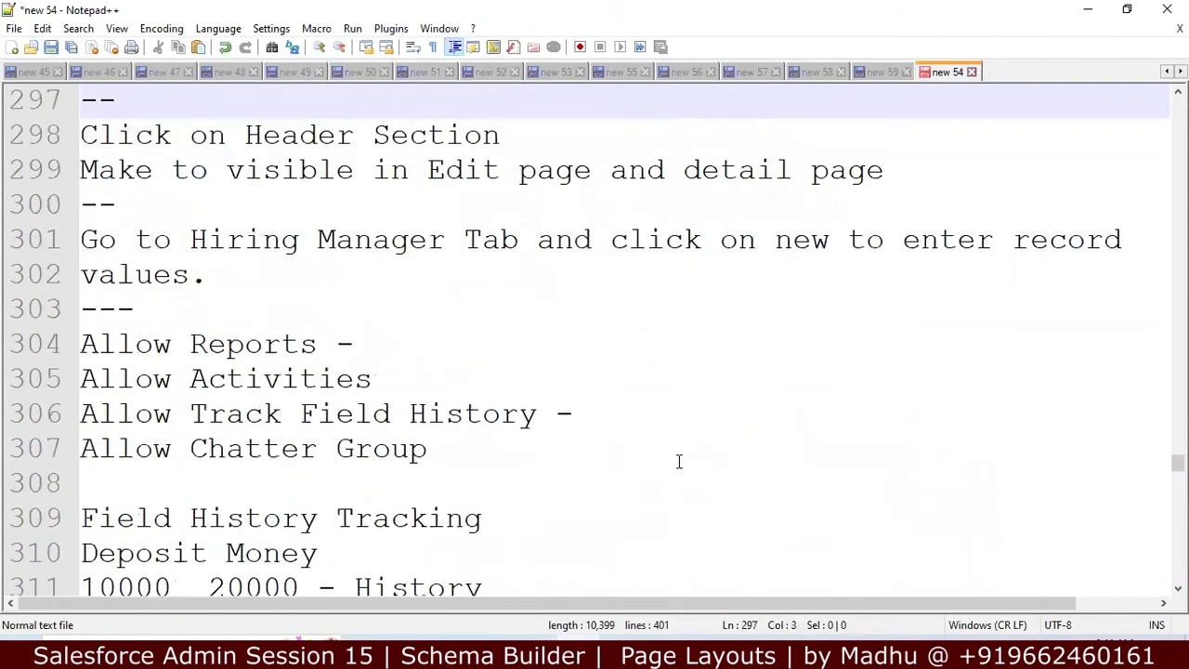
key("Up")
key("Up")
key("Up")
key("Up")
key("Up")
key("Up")
key("Up")
key("Up")
key("Up")
key("Up")
key("Up")
key("Up")
key("Up")
key("Up")
key("Up")
key("Up")
key("Up")
key("Up")
key("Up")
key("Up")
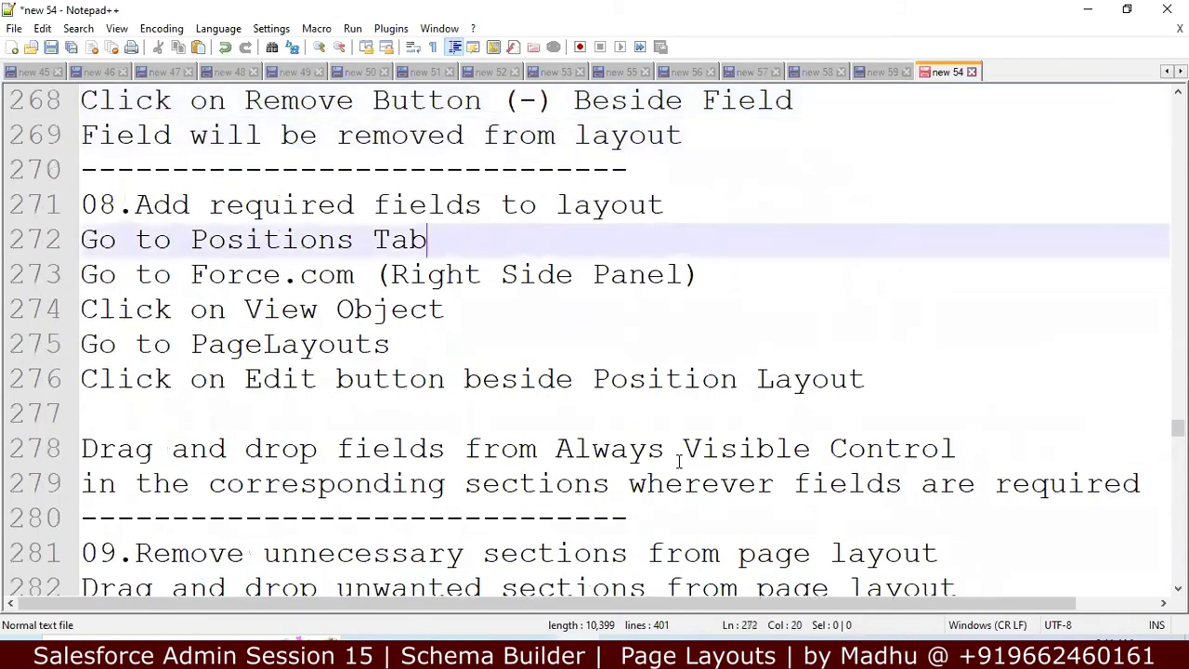
key("Down")
key("Down")
key("Down")
key("Down")
key("Down")
key("Down")
key("Down")
key("Down")
key("Down")
key("Down")
key("Down")
key("Down")
key("Down")
key("Down")
key("Down")
key("Down")
key("Down")
key("Down")
key("Down")
key("Down")
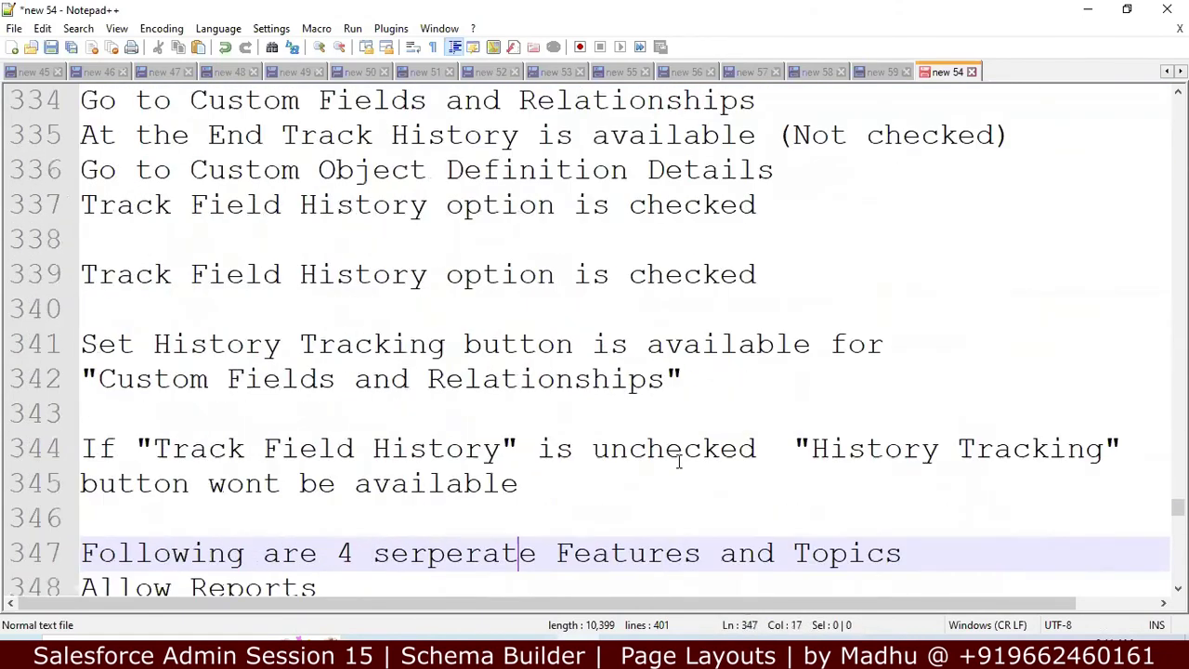
key("Down")
key("Down")
key("Down")
key("Down")
key("Down")
key("Down")
key("Down")
key("Down")
key("Down")
key("Down")
key("Down")
key("Down")
key("Down")
key("Down")
key("Down")
key("Down")
key("Down")
key("Down")
key("Down")
key("Down")
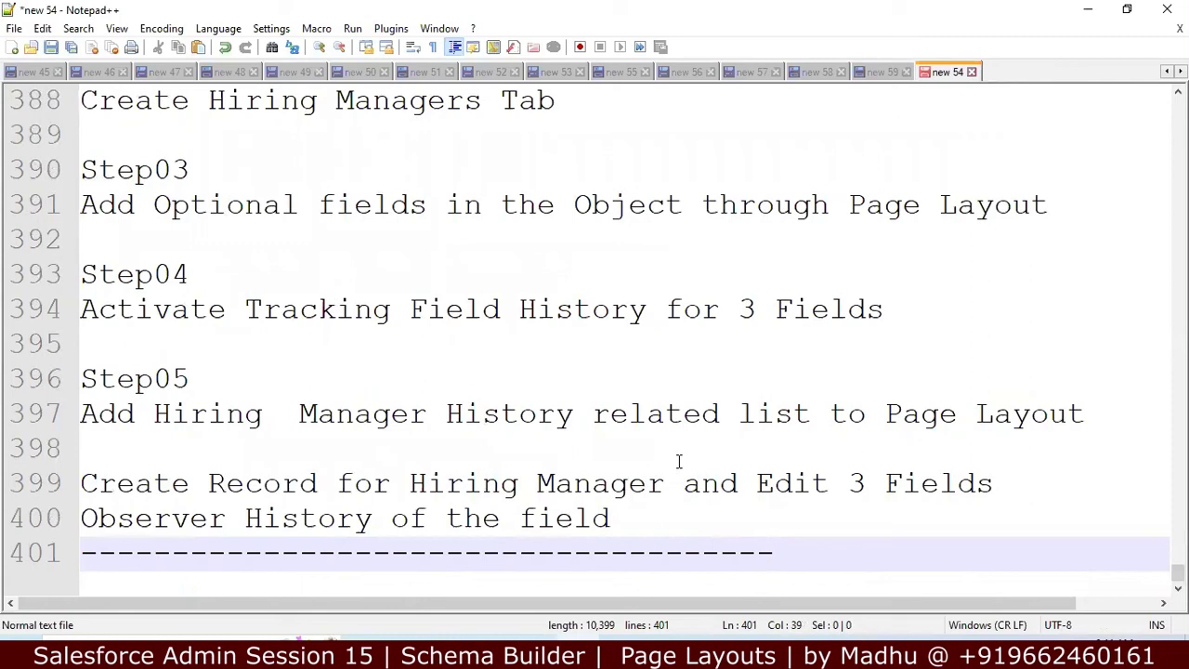
key("Up")
key("Up")
key("Up")
key("Up")
key("Up")
key("Up")
key("Up")
key("Up")
key("Up")
key("Up")
key("Up")
key("Up")
key("Up")
key("Up")
key("Up")
key("Up")
key("Up")
key("Up")
key("Up")
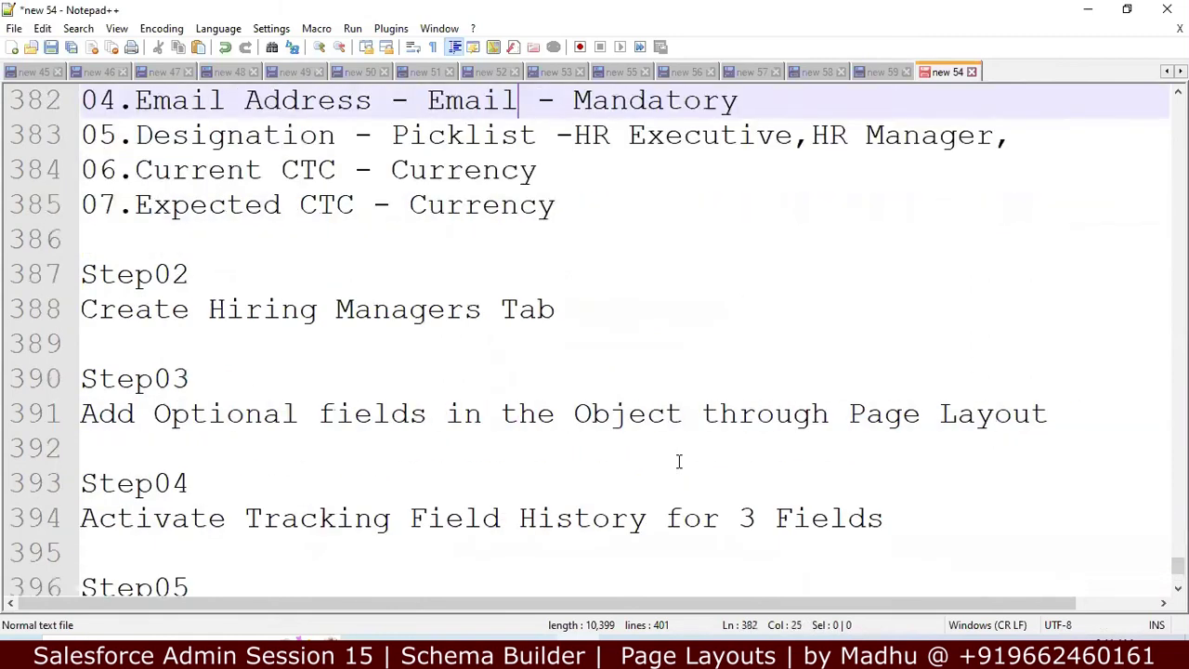
key("Up")
key("Up")
key("Up")
key("Up")
key("Up")
key("Up")
key("Up")
key("Up")
key("Up")
key("Up")
key("Up")
key("Up")
key("Up")
key("Up")
key("Up")
key("Up")
key("Up")
key("Up")
key("Up")
key("Up")
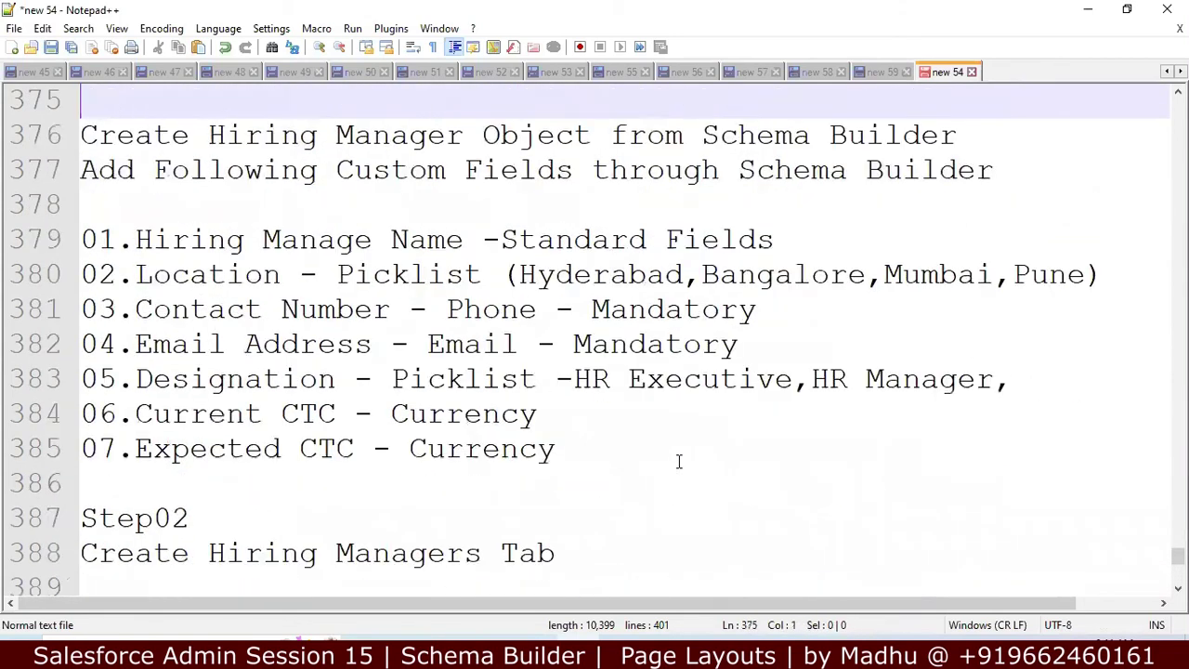
key("Up")
key("Up")
key("Up")
key("Up")
key("Up")
key("Up")
key("Up")
key("Up")
key("Up")
key("Up")
key("Up")
key("Up")
key("Up")
key("Up")
key("Up")
key("Up")
key("Up")
key("Up")
key("Up")
key("Up")
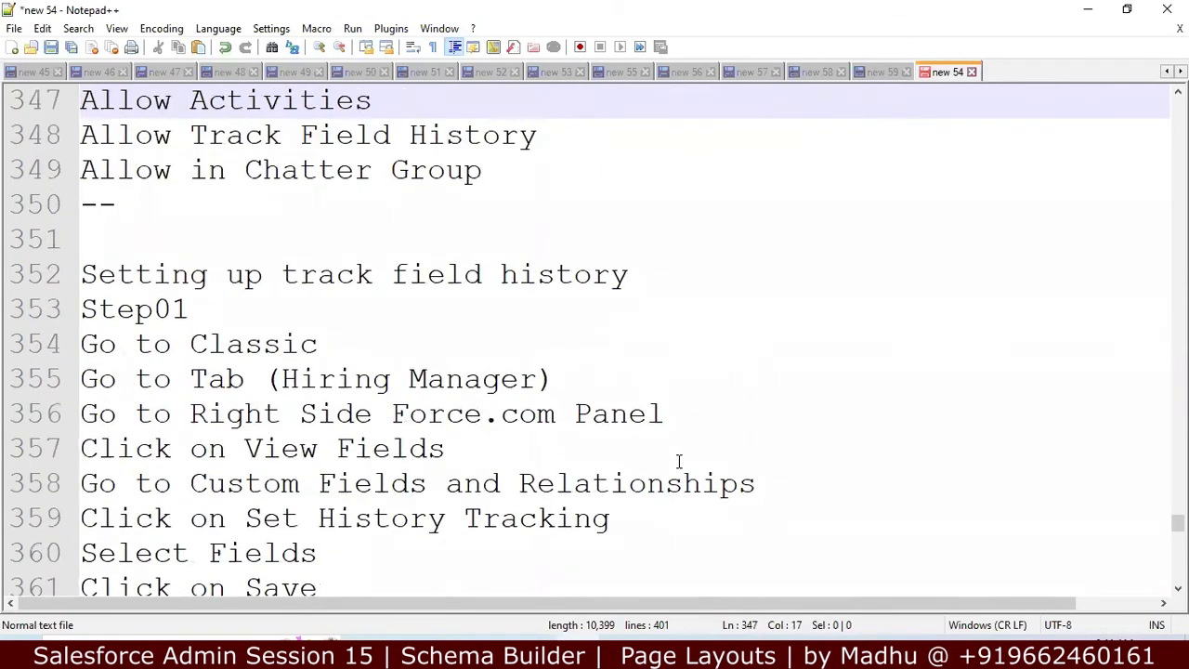
key("Up")
key("Up")
key("Up")
key("Up")
key("Up")
key("Up")
key("Up")
key("Up")
key("Up")
key("Up")
key("Up")
key("Up")
key("Up")
key("Up")
key("Up")
key("Up")
key("Up")
key("Up")
key("Up")
key("Up")
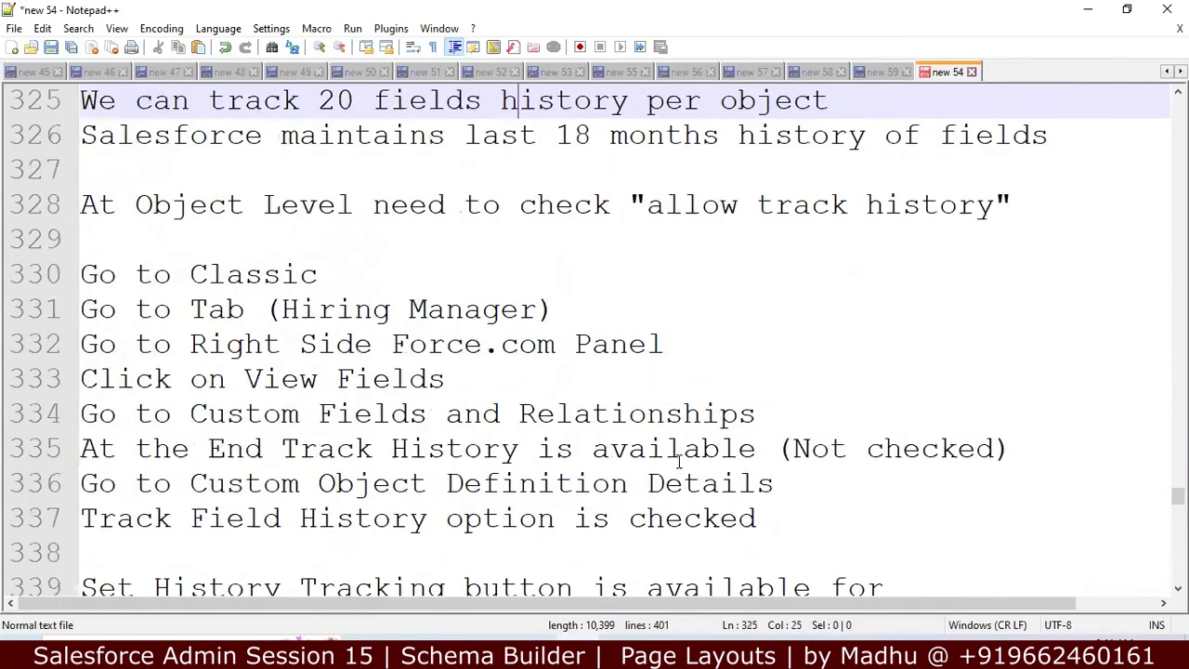
key("Up")
key("Up")
key("Up")
key("Up")
key("Down")
key("Down")
key("Down")
key("Down")
key("Down")
key("Down")
key("Down")
key("Down")
key("Down")
key("Down")
key("Down")
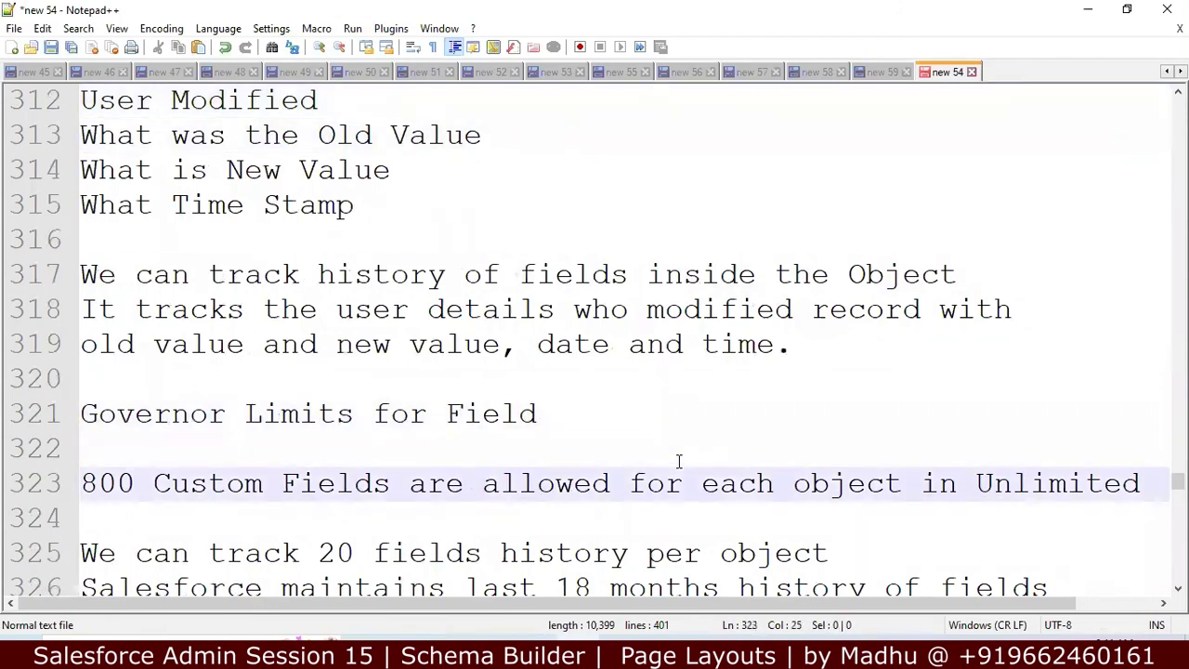
key("Left")
key("Left")
key("Left")
key("Left")
key("Left")
key("Left")
key("Left")
key("Left")
key("Left")
key("Left")
key("Left")
key("Left")
key("Left")
key("Left")
key("Left")
key("Left")
key("Left")
key("Left")
key("Left")
key("Left")
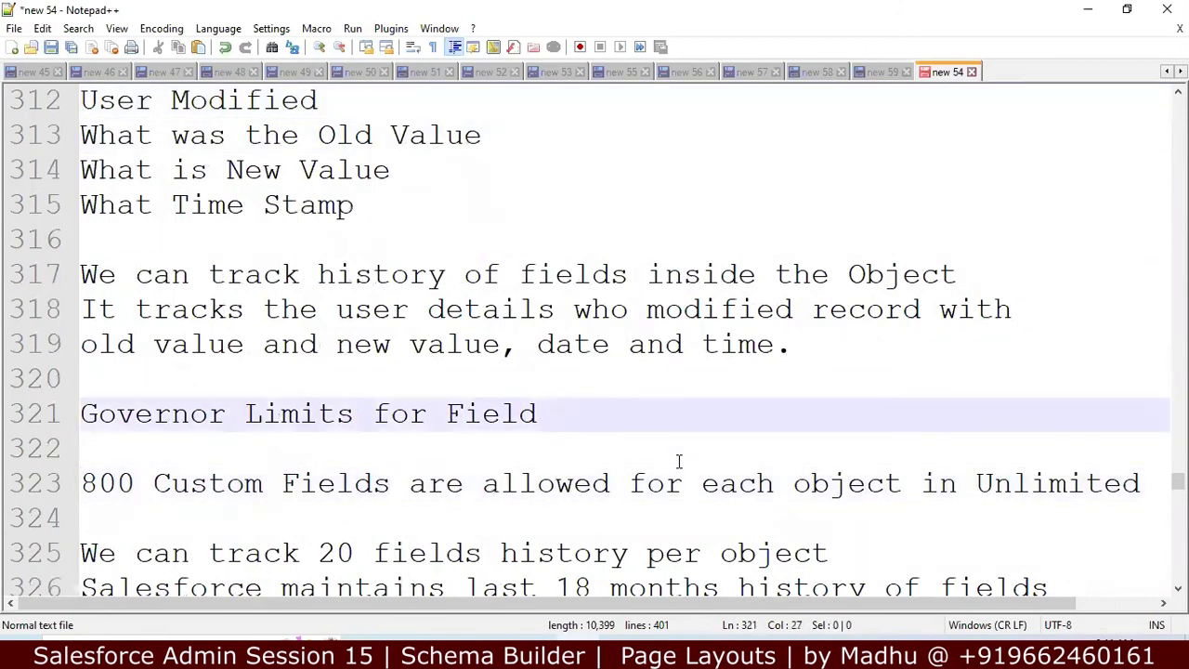
key("Down")
key("Down")
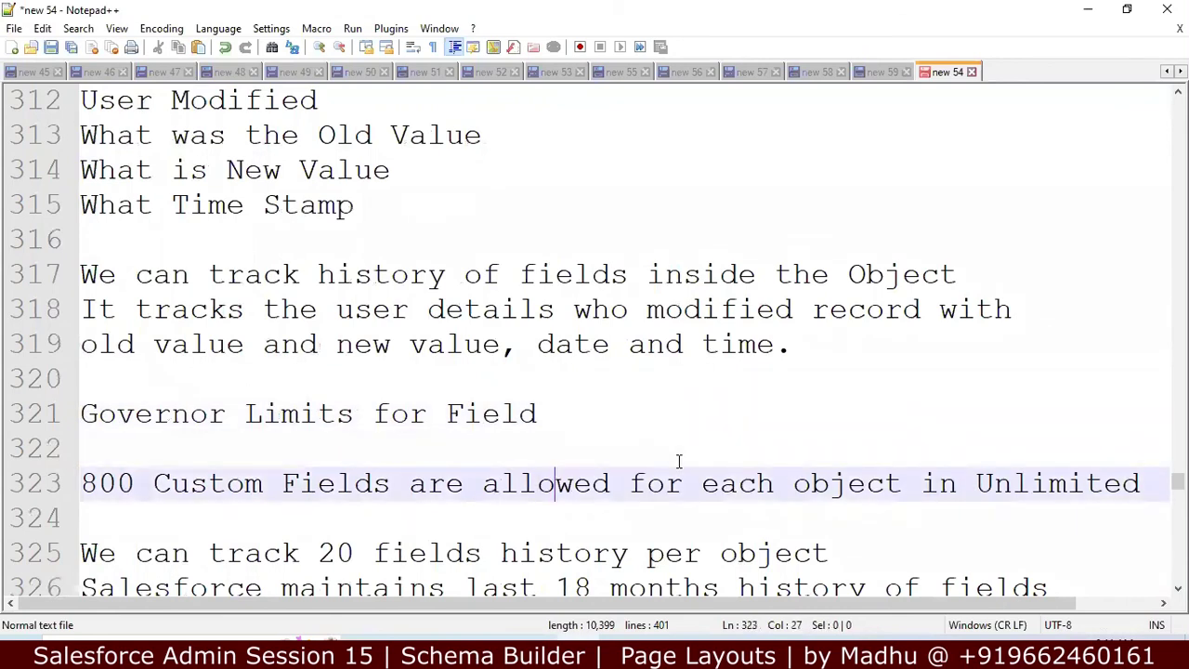
key("Down")
key("Up")
key("Left")
key("Left")
key("Left")
key("Left")
key("Left")
key("Left")
key("Left")
key("Left")
key("Left")
key("Left")
key("Left")
key("Left")
key("Left")
key("Left")
key("Left")
key("Left")
key("Left")
key("Left")
key("Left")
key("Left")
key("Left")
key("Left")
key("Left")
key("Left")
key("Left")
key("Left")
key("shift+End")
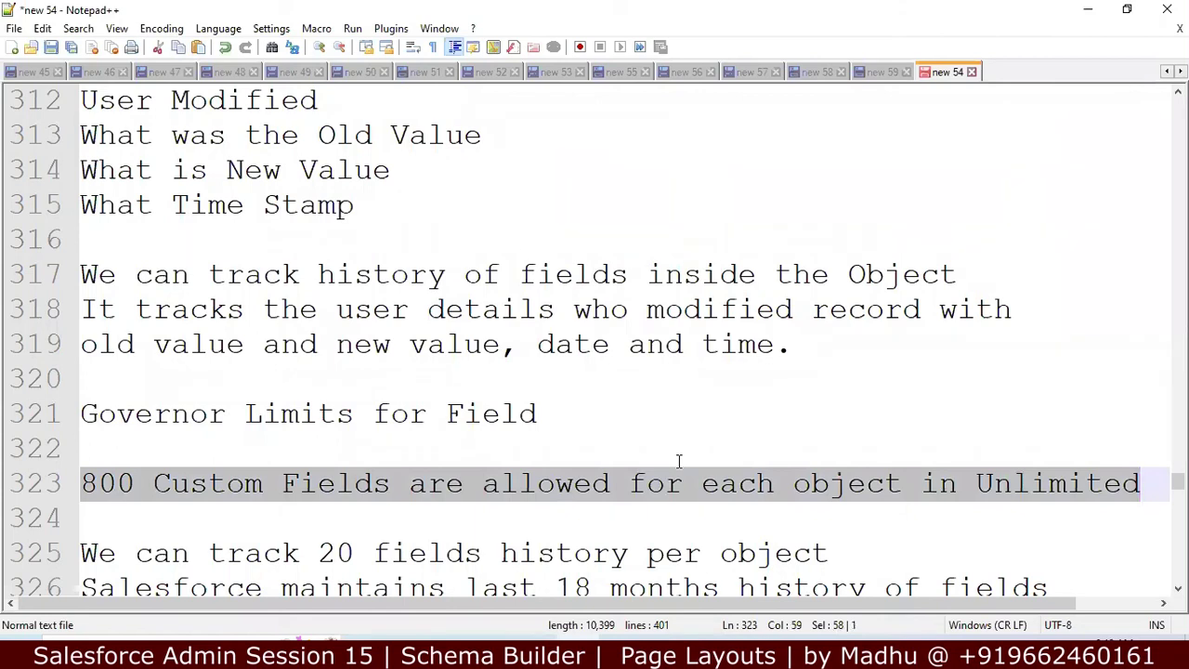
key("Down")
key("Down")
key("Down")
key("Down")
key("Down")
key("Down")
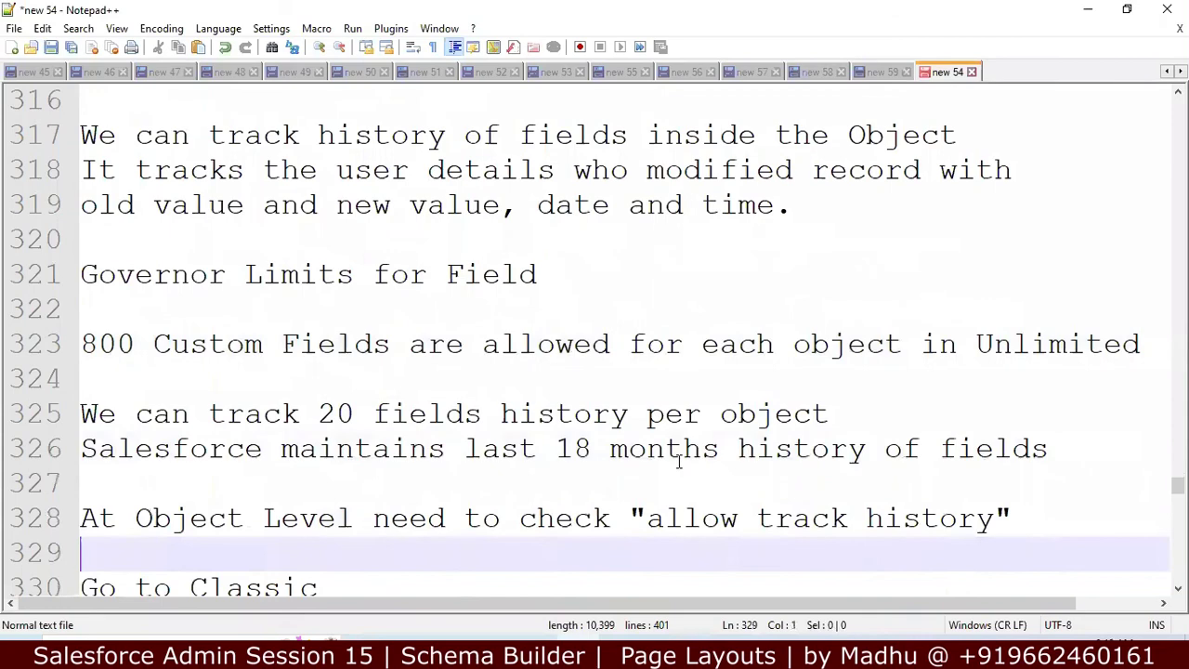
key("Down")
key("Down")
key("Down")
key("Down")
key("Down")
key("Down")
key("Down")
key("Down")
key("Down")
key("Down")
key("Down")
key("Down")
key("Down")
key("Down")
key("Down")
key("Down")
key("Down")
key("Down")
key("Down")
key("Down")
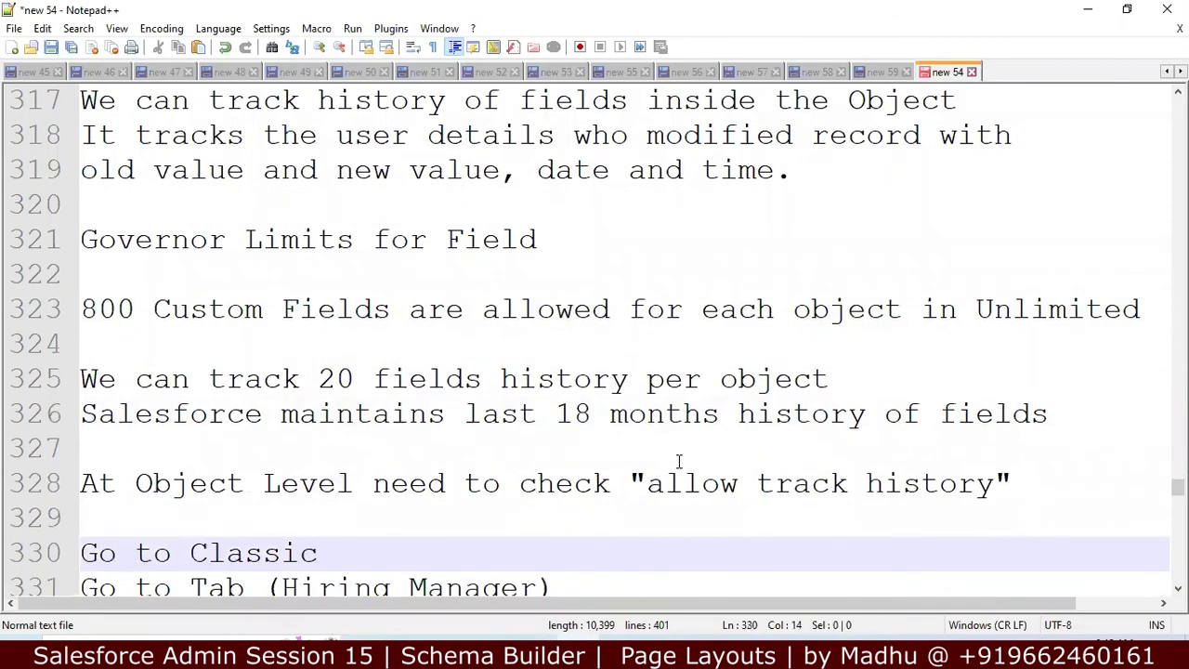
Step: Add a blank line after the final dashed divider, select all notes, and switch to Chrome
key("ctrl+End")
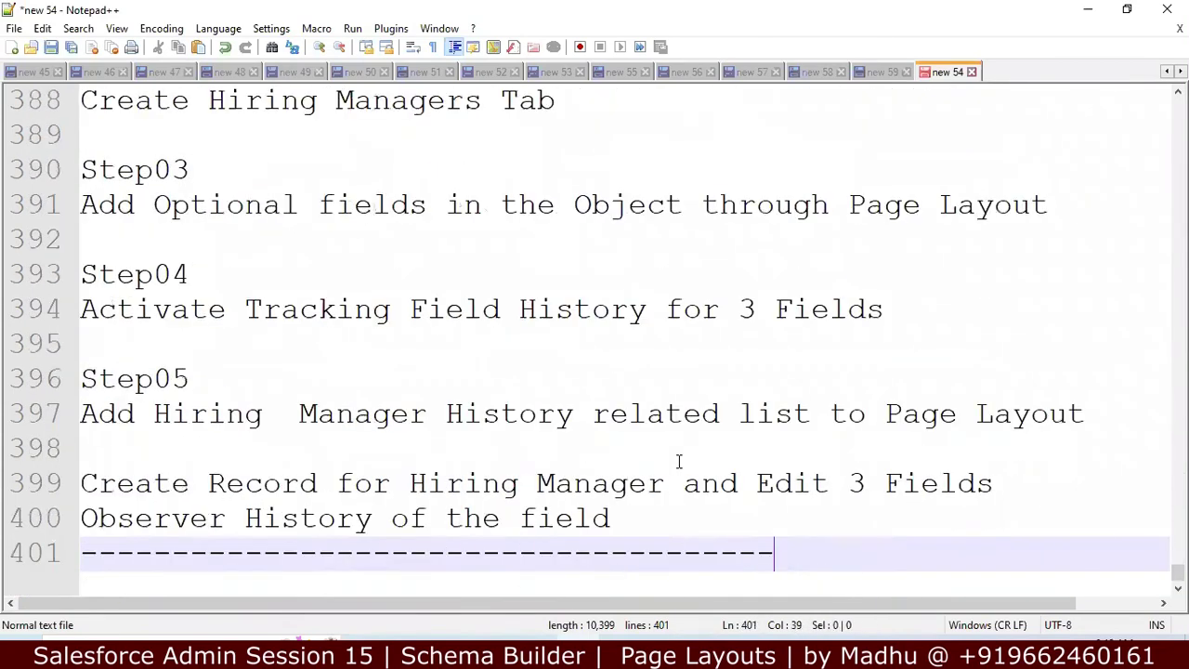
key("Return")
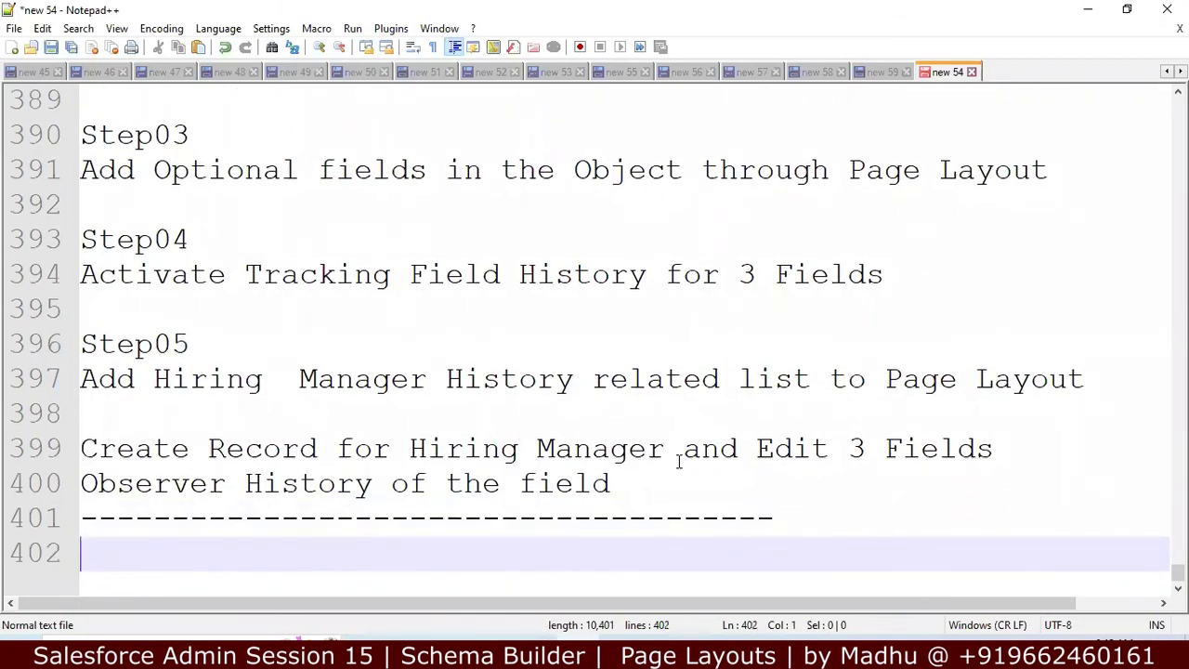
key("ctrl+a")
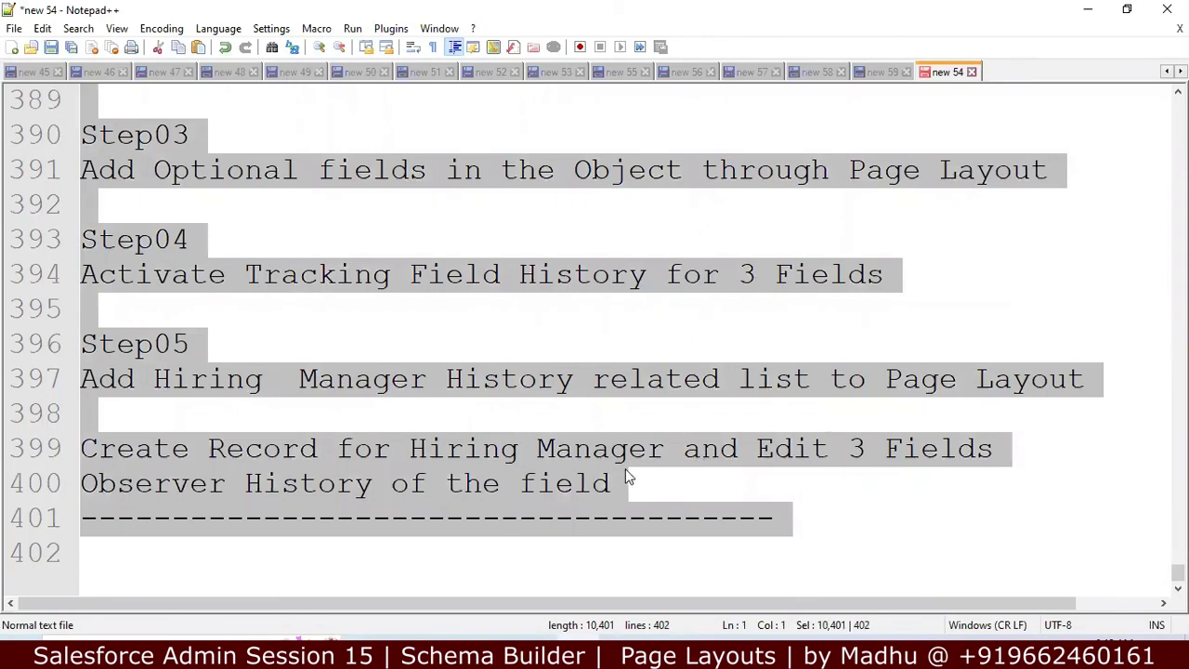
key("alt+Tab")
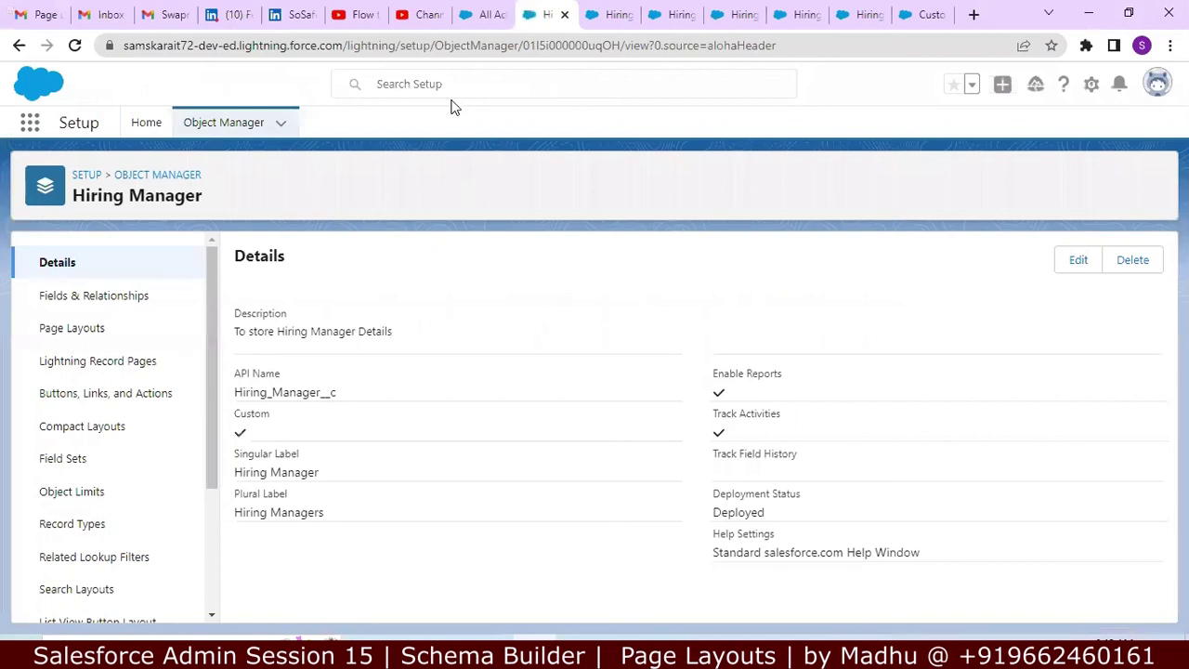
Step: Open the Gmail message holding the Step02–Step05 assignment notes
left_click(40, 13)
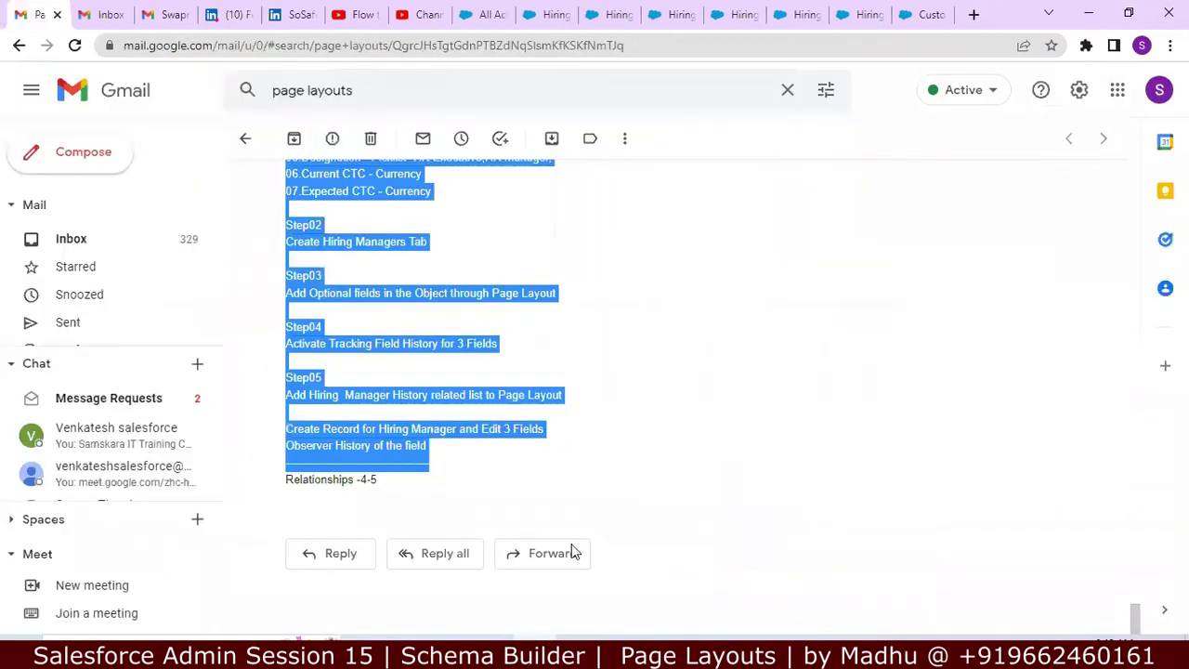
key("alt+Tab")
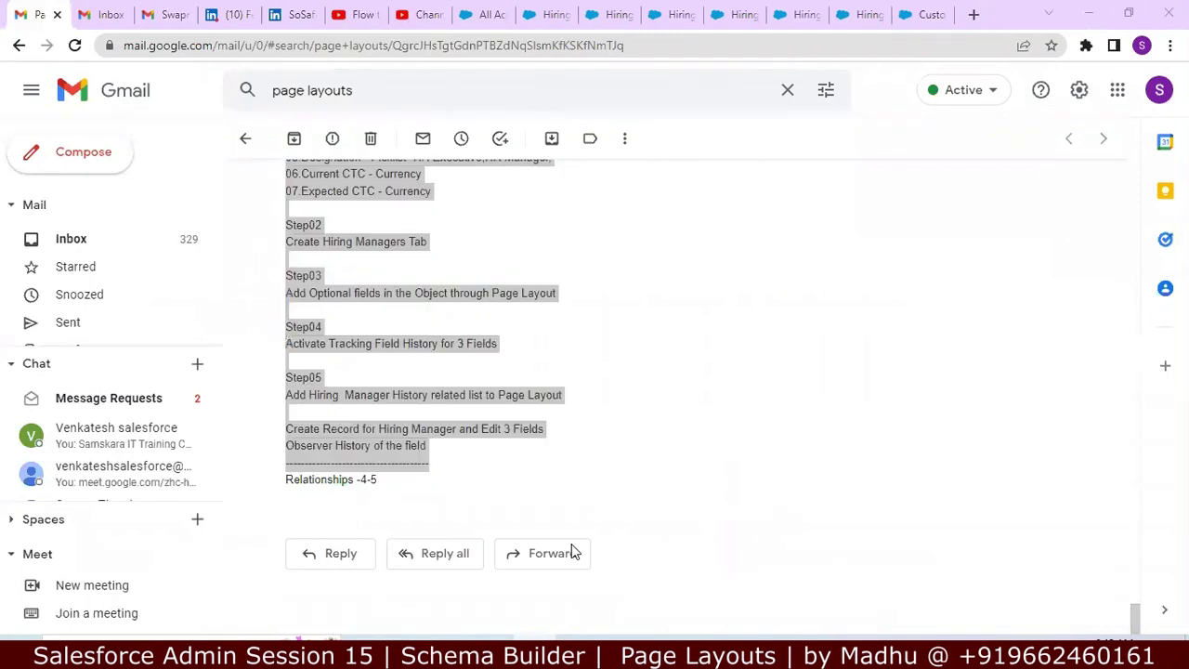